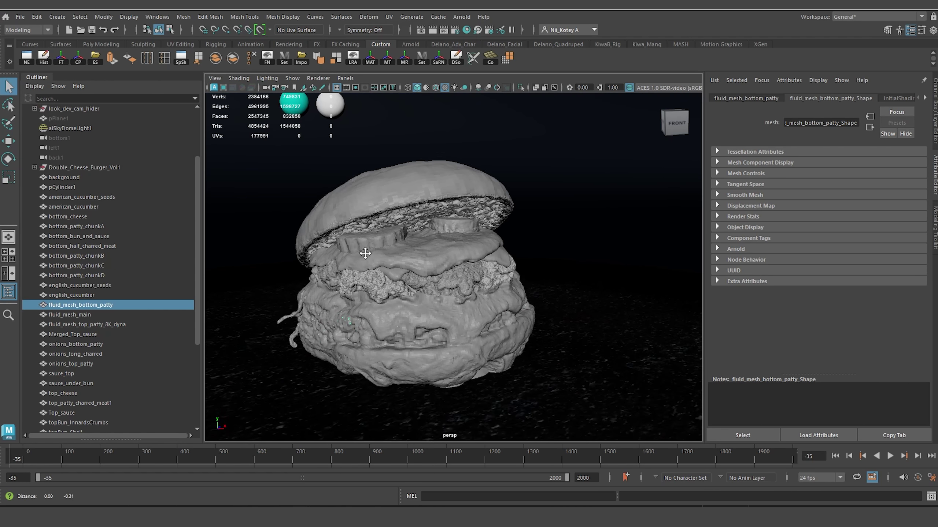
Switch the workspace from General to UV Editing.
middle_click_drag(365, 254, 365, 234, "alt")
left_click_drag(365, 234, 372, 240, "alt")
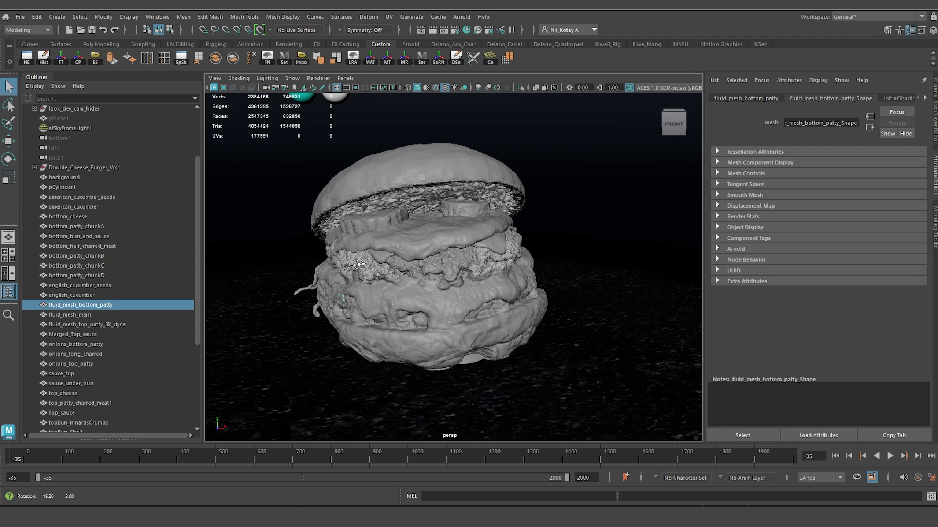
middle_click_drag(372, 240, 400, 271, "alt")
left_click_drag(401, 270, 405, 274, "alt")
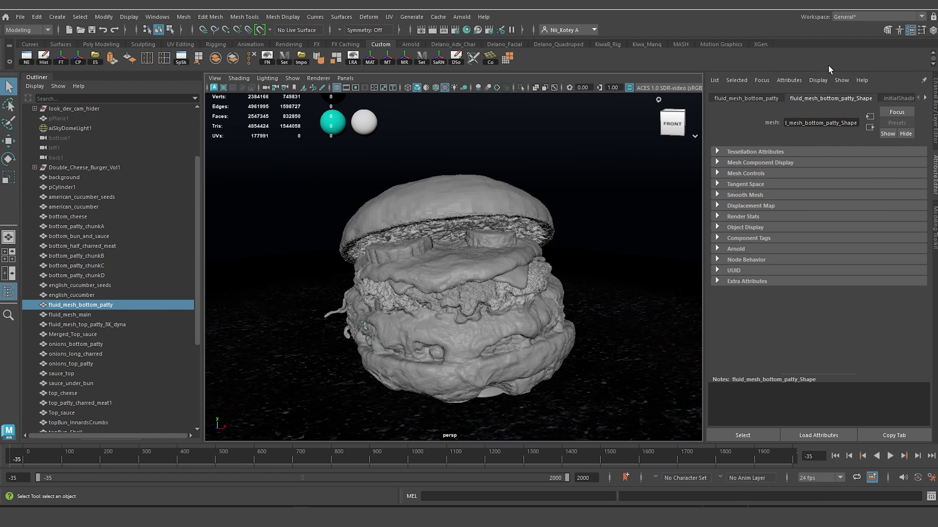
left_click(850, 16)
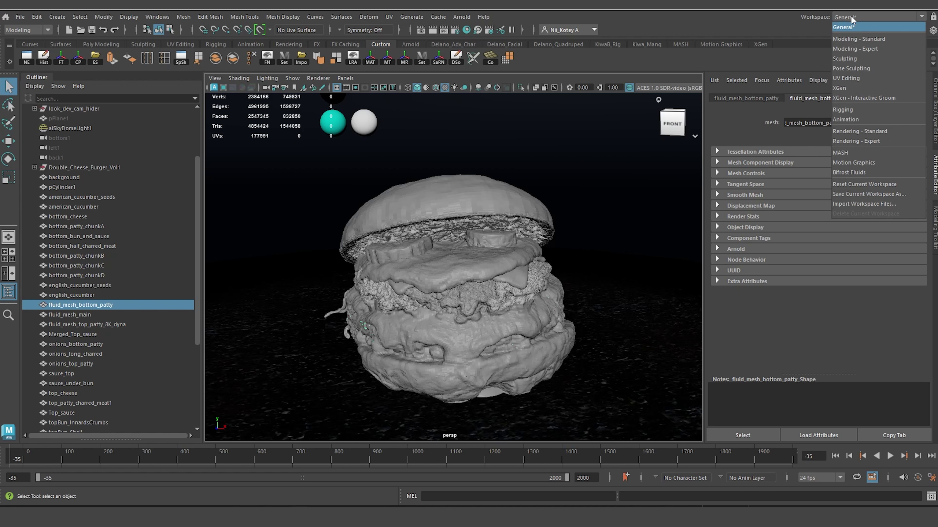
left_click(865, 79)
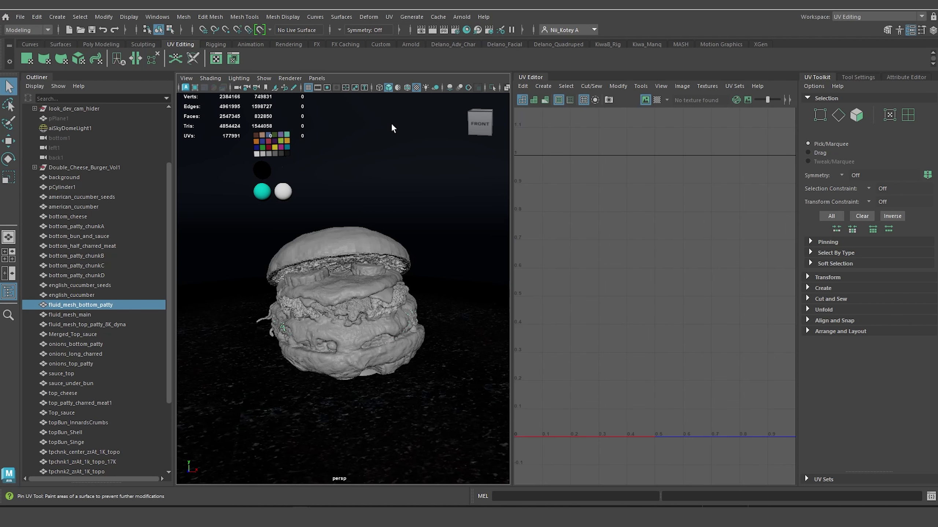
Detach the UV commands as a floating palette beside the viewport.
left_click(390, 17)
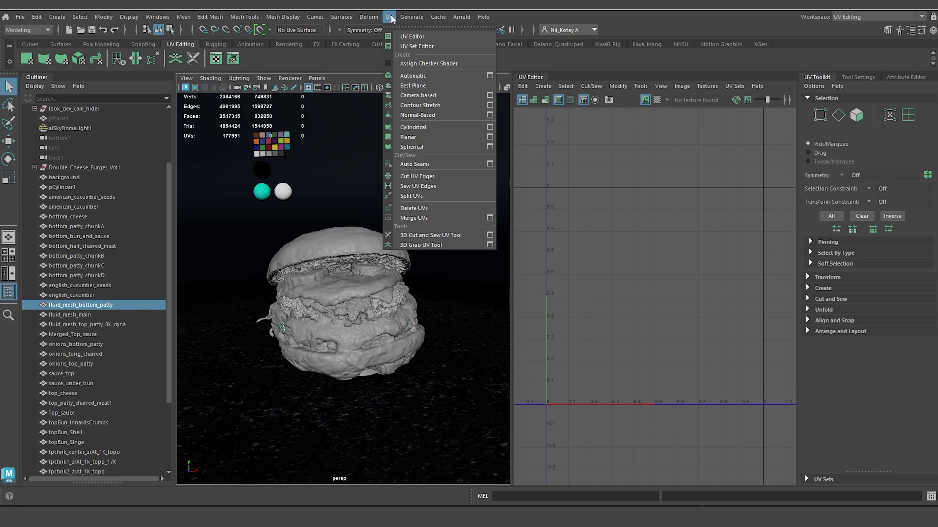
left_click(391, 17)
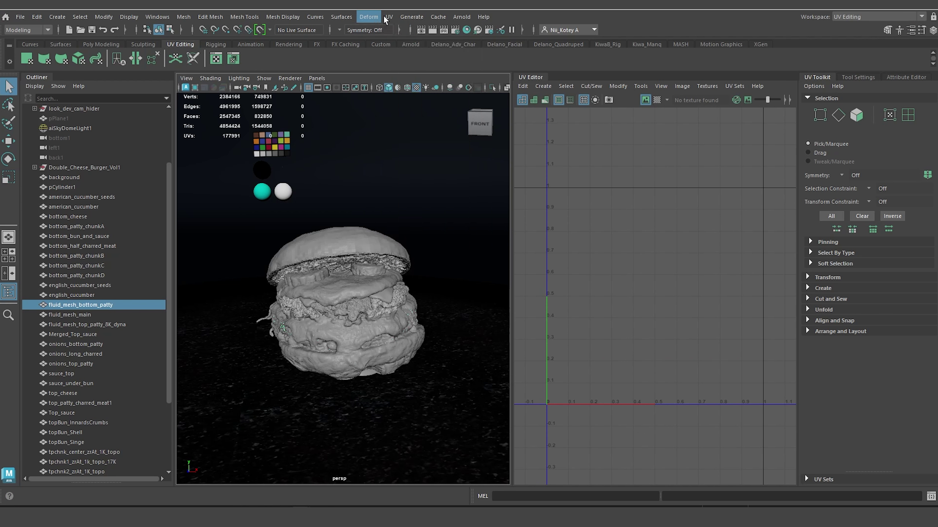
left_click(390, 17)
left_click(405, 28)
left_click_drag(467, 19, 191, 214)
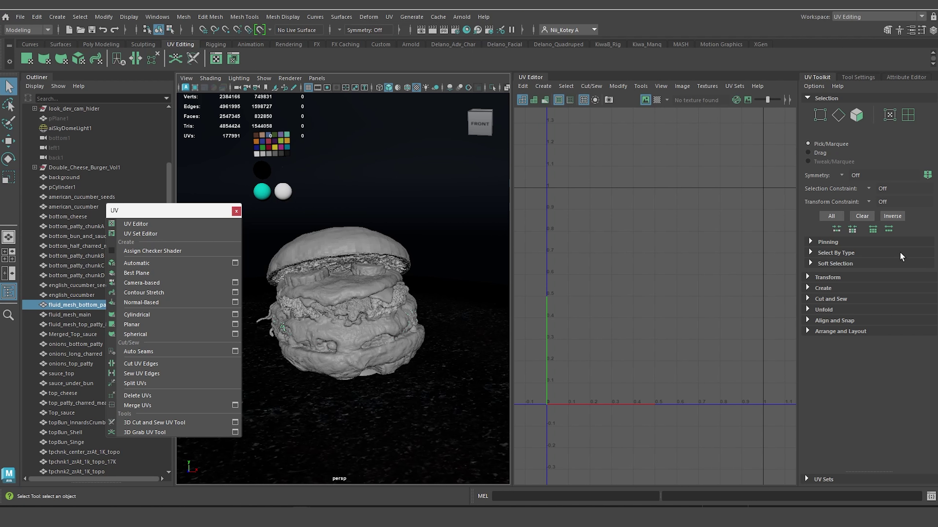
Check the sauce_top mesh and the top bun shell for existing UVs.
scroll(379, 302, "up", 5)
scroll(379, 303, "down", 5)
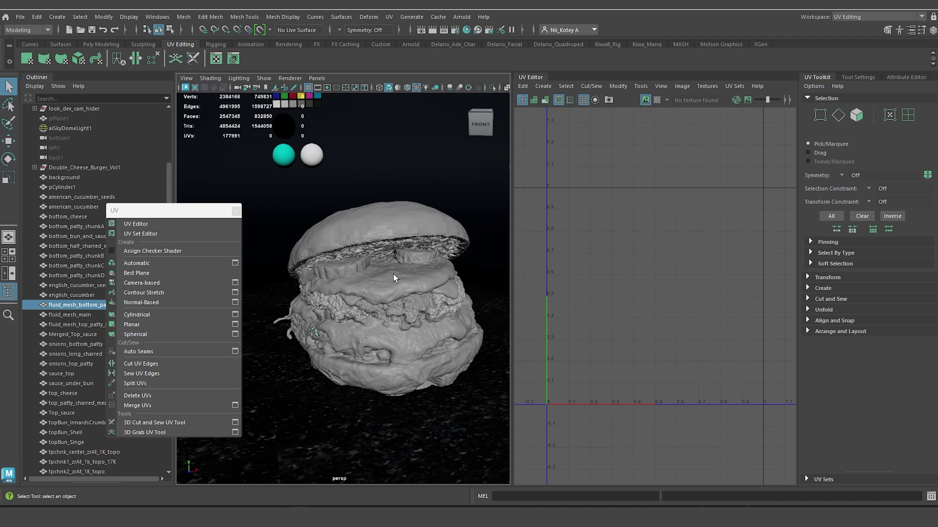
left_click(380, 267)
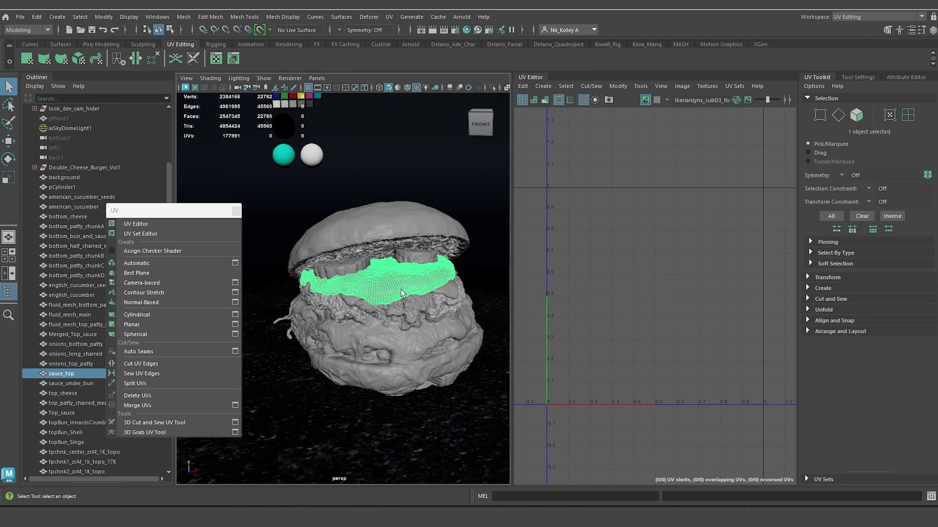
left_click_drag(404, 294, 373, 294, "alt")
scroll(373, 294, "up", 2)
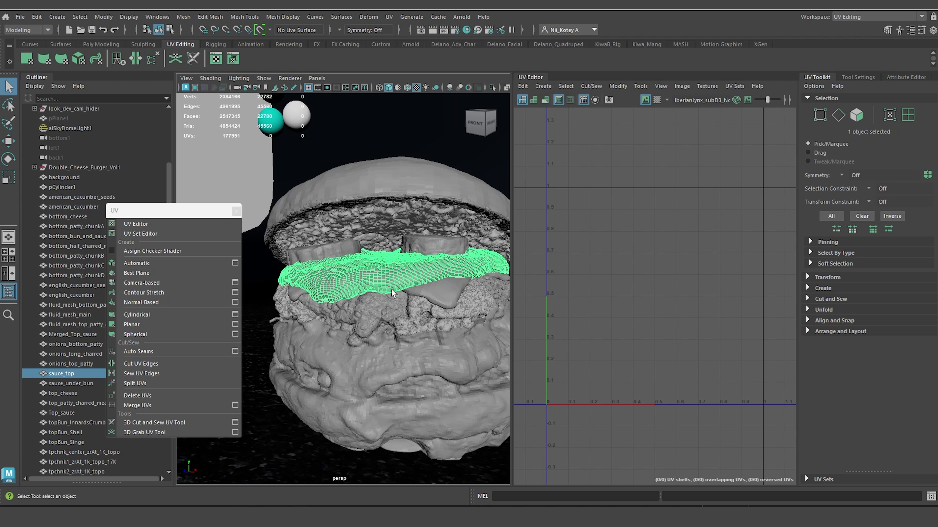
scroll(447, 258, "down", 5)
left_click(417, 259)
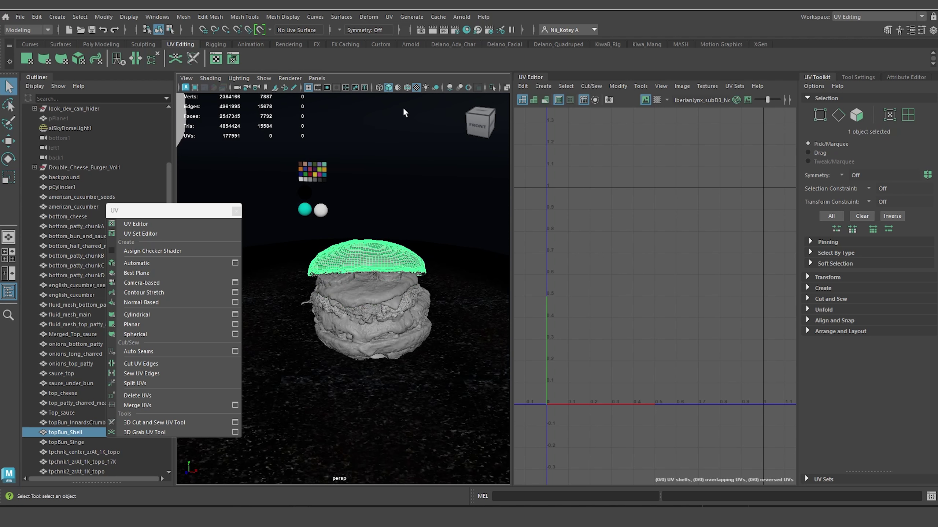
Isolate the top bun shell to inspect its mesh, and show the whole scene again.
left_click(493, 88)
left_click_drag(360, 307, 298, 300, "alt")
scroll(371, 274, "up", 5)
scroll(375, 204, "down", 7)
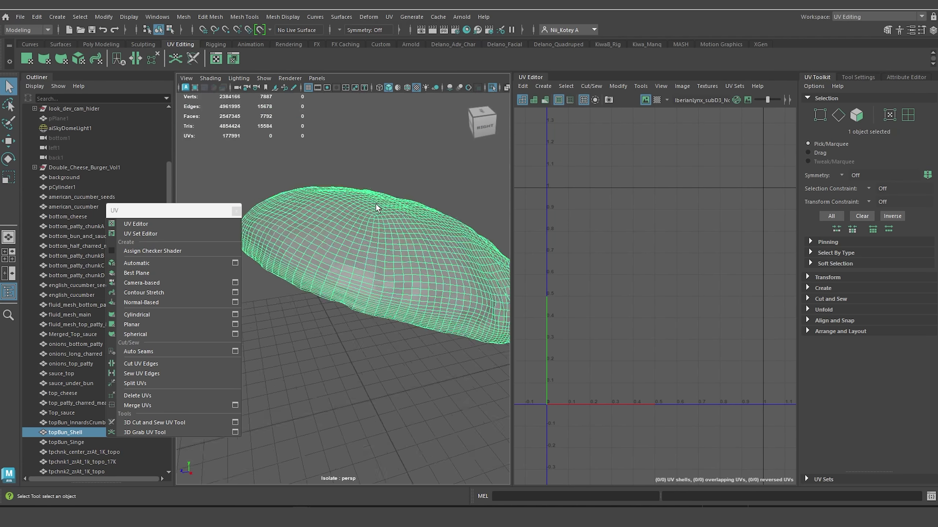
left_click_drag(377, 206, 403, 226, "alt")
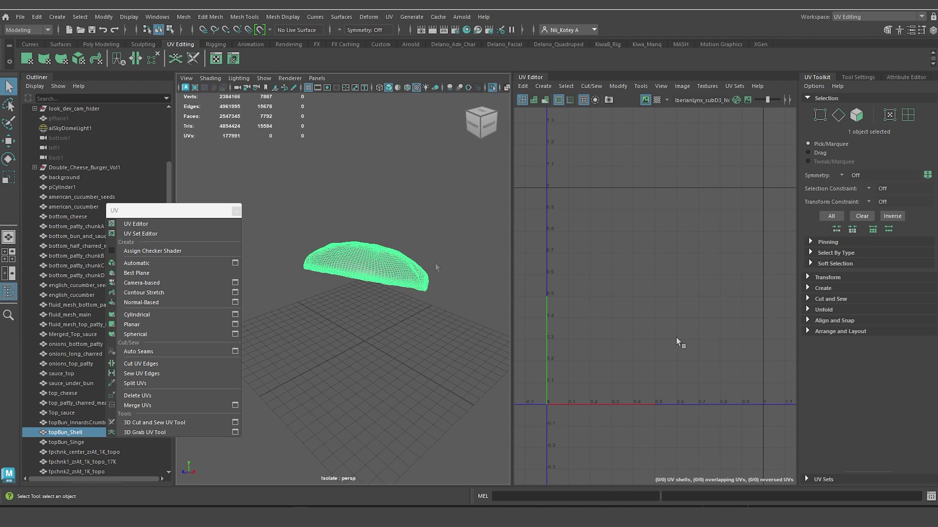
left_click(492, 88)
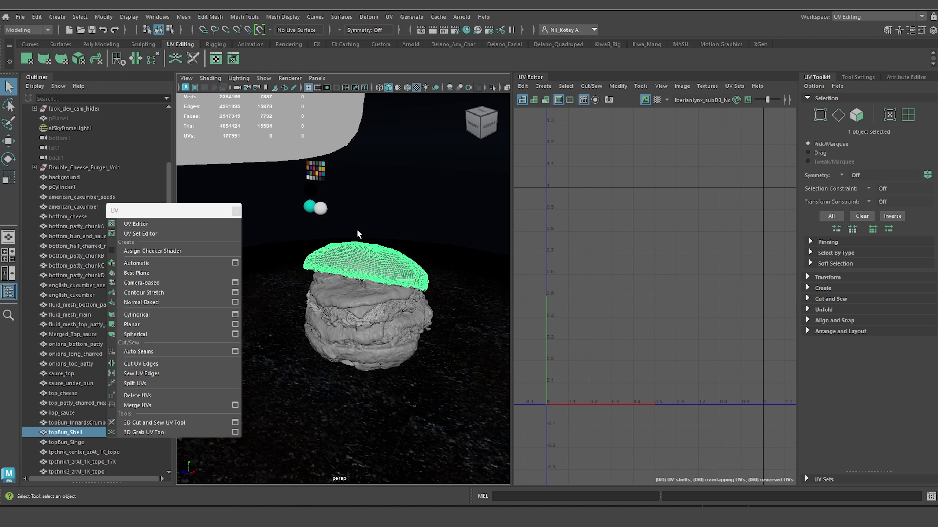
Select all burger meshes from american_cucumber_seeds through tpchnk8_zrAt_1K_topo.
left_click_drag(157, 217, 559, 417)
left_click(67, 178)
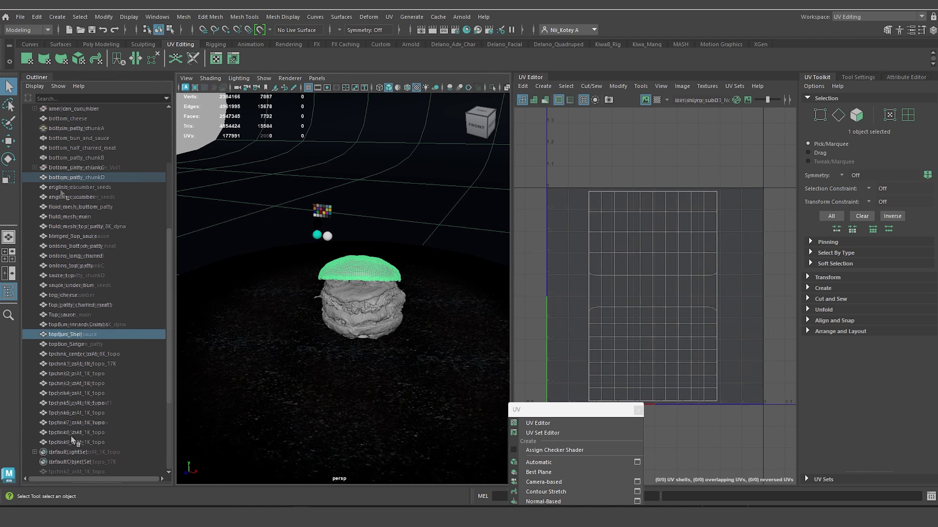
left_click(72, 436)
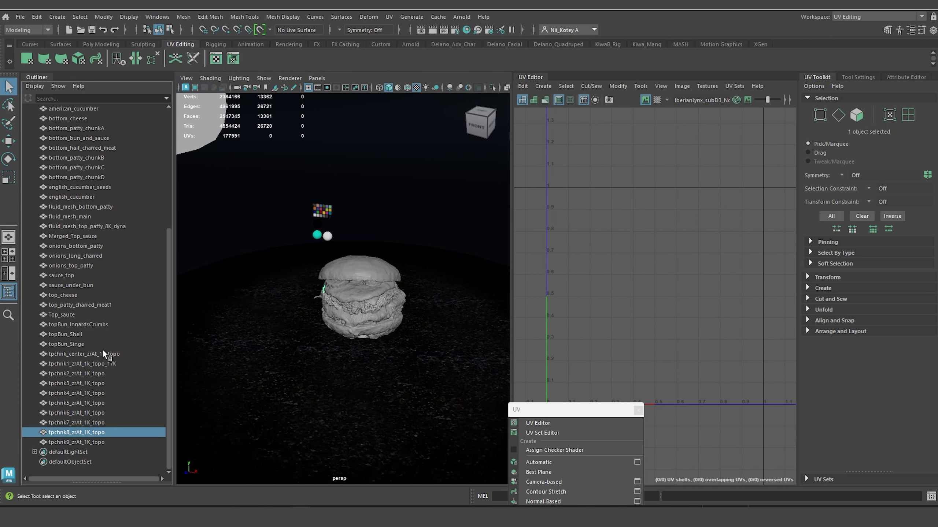
scroll(81, 310, "up", 5)
left_click(77, 259, "shift")
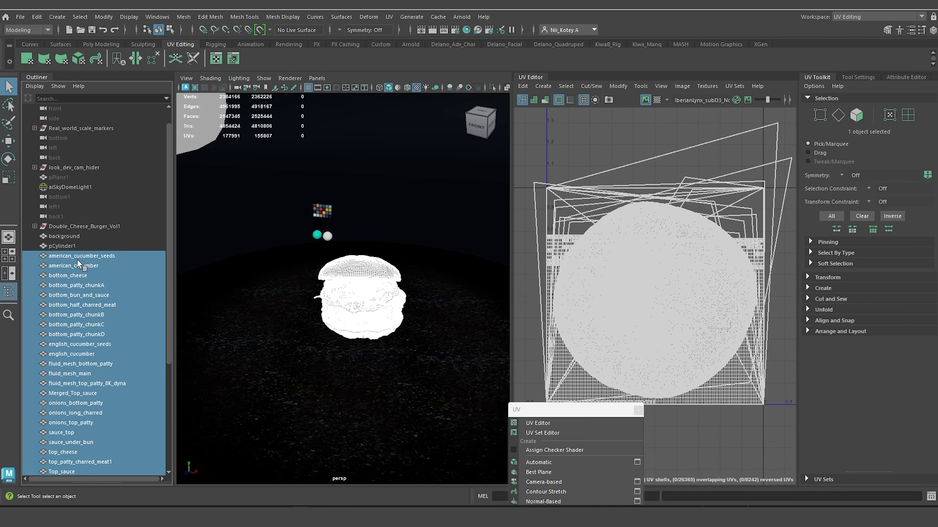
Apply a planar UV projection to all the selected burger meshes.
left_click_drag(294, 304, 382, 293, "alt")
left_click_drag(383, 293, 383, 307, "alt")
left_click_drag(565, 411, 226, 138)
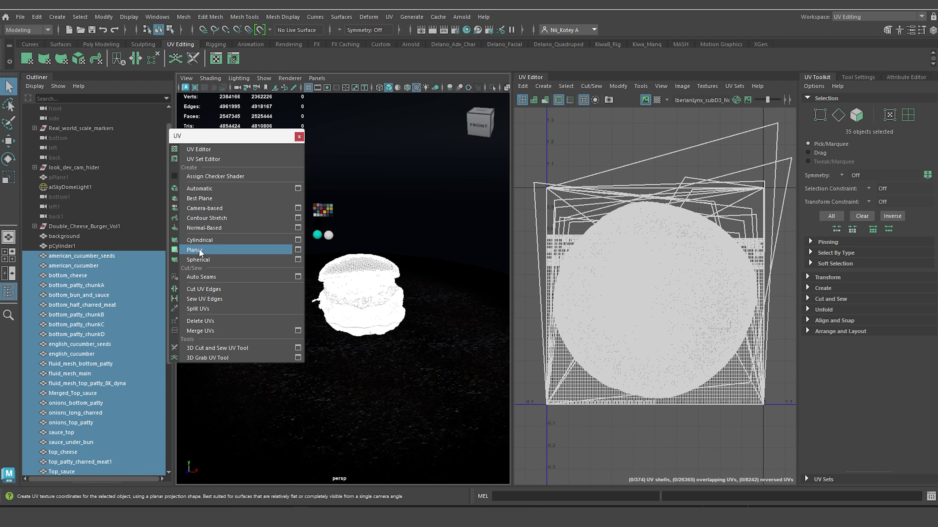
left_click(226, 255)
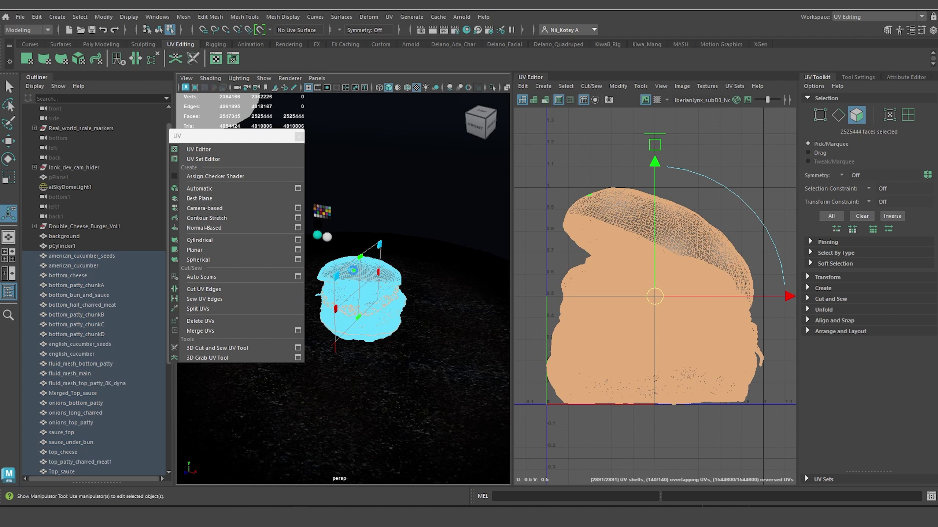
Select the UV shell of the topBun_Shell mesh and unfold it.
right_click_drag(353, 271, 399, 211)
left_click(340, 277)
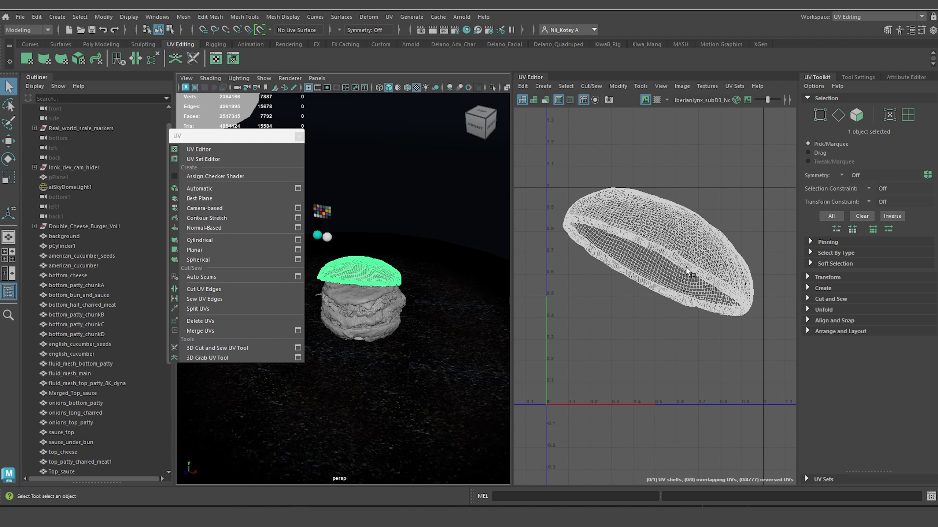
middle_click_drag(687, 271, 683, 261, "alt")
right_click_drag(668, 242, 661, 221)
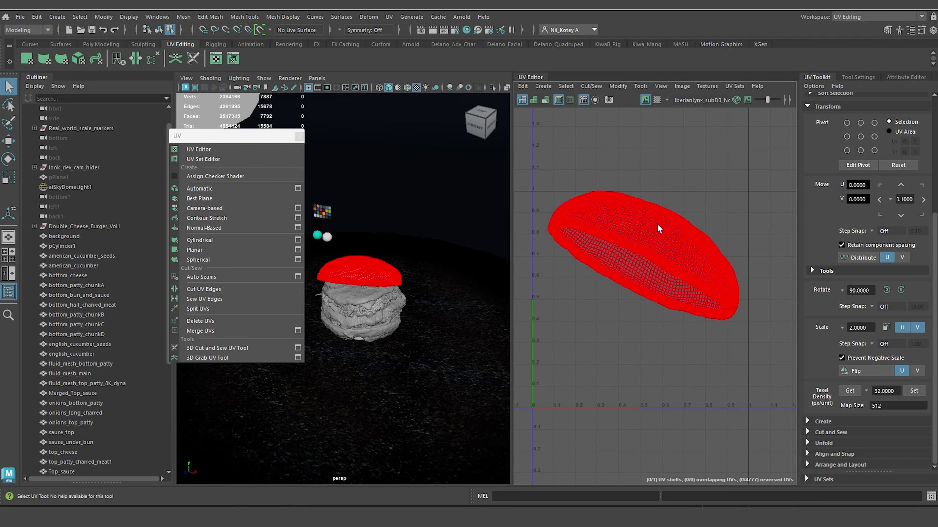
left_click(652, 238)
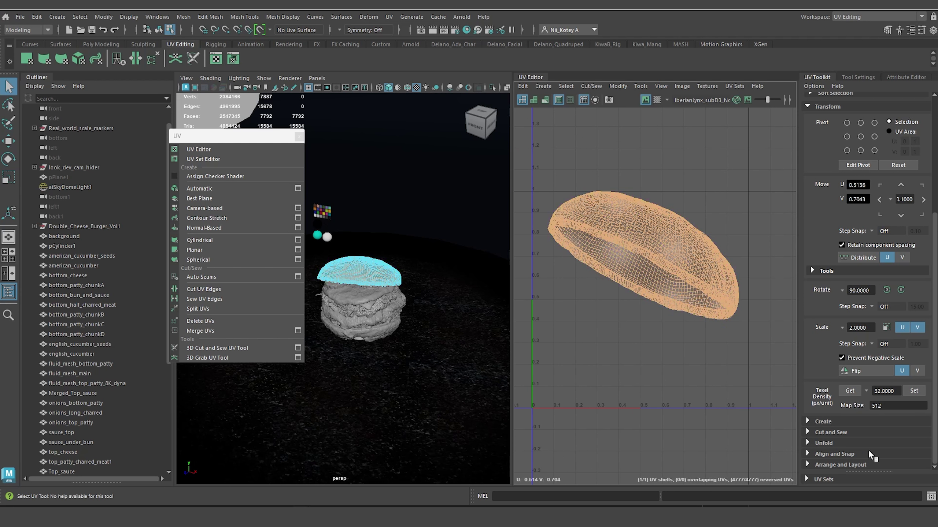
left_click(855, 445)
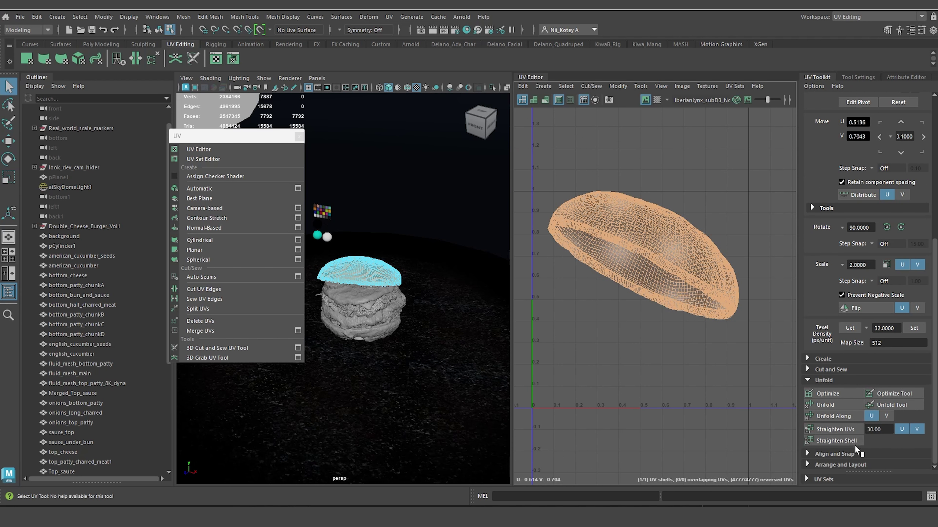
left_click(839, 404)
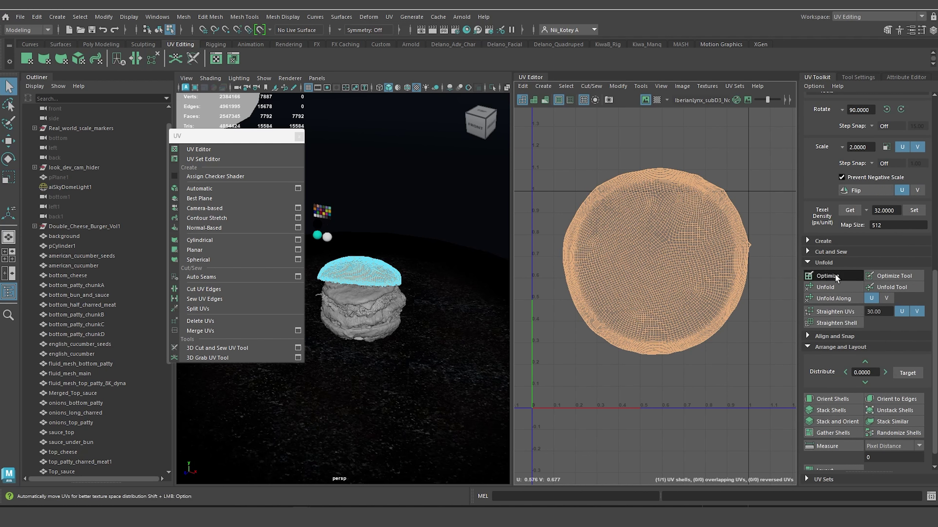
Optimize the top bun's UVs and lay the shell out in the 0–1 tile.
left_click(835, 274)
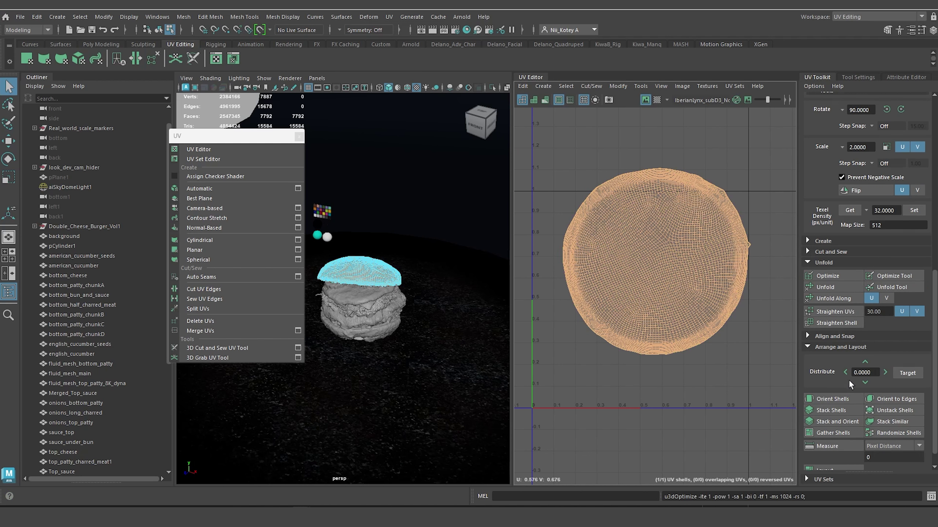
scroll(849, 380, "down", 1)
left_click(841, 450)
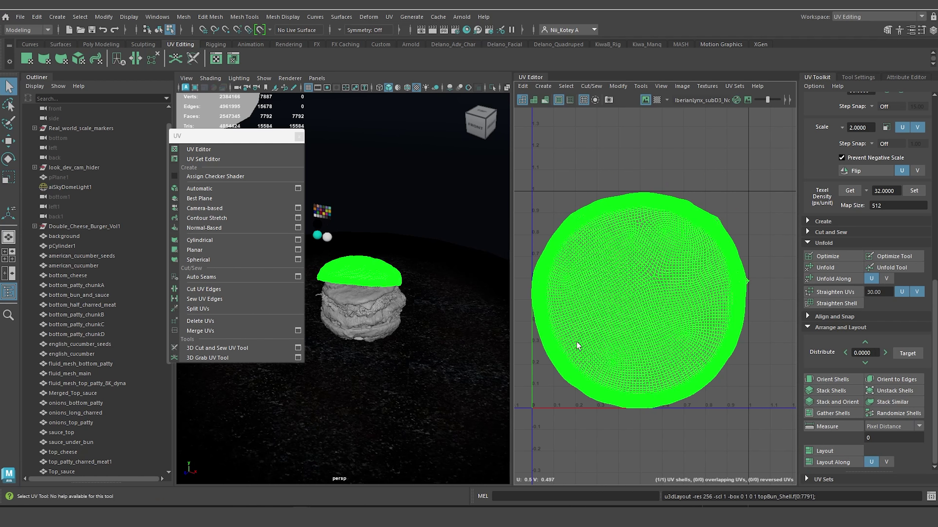
Examine how closely the top bun's UV shell sits against the edges of the 0–1 tile.
scroll(660, 292, "up", 6)
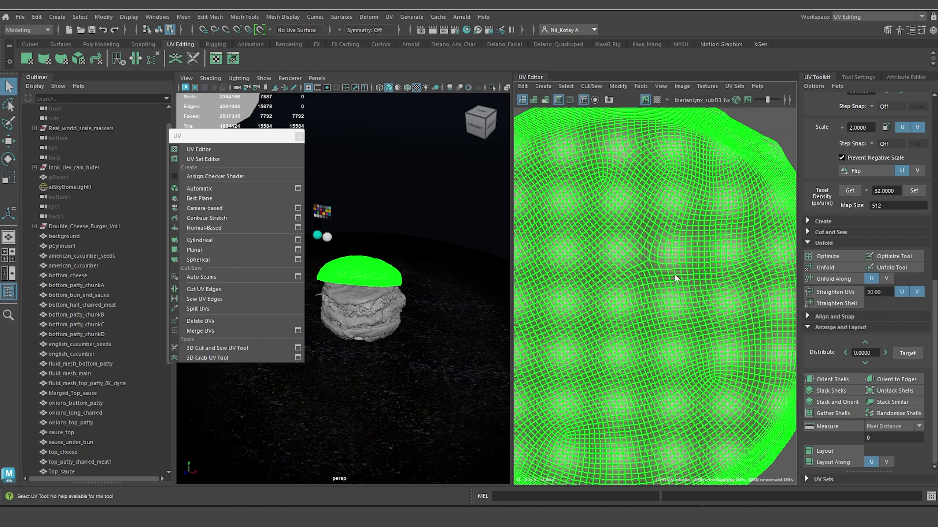
middle_click_drag(689, 244, 520, 289, "alt")
scroll(690, 295, "up", 7)
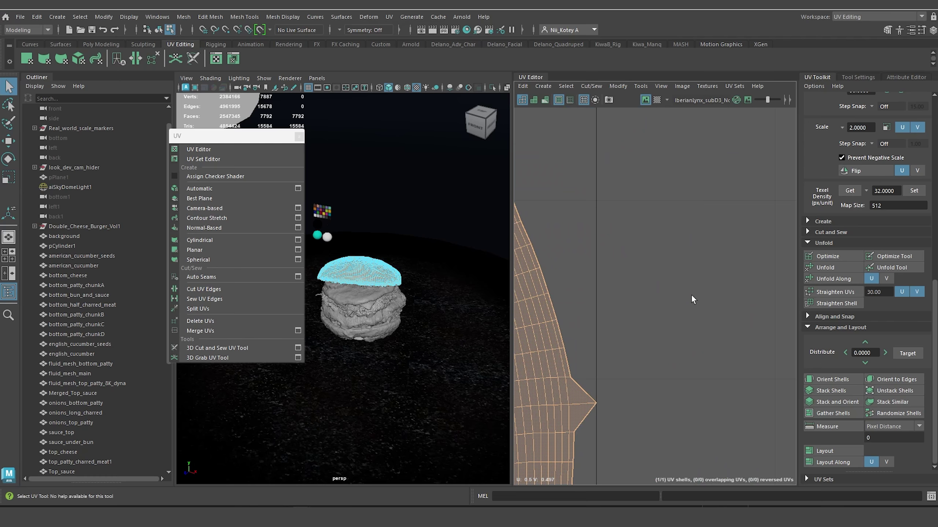
scroll(690, 295, "down", 8)
scroll(591, 294, "down", 3)
middle_click_drag(593, 294, 644, 247, "alt")
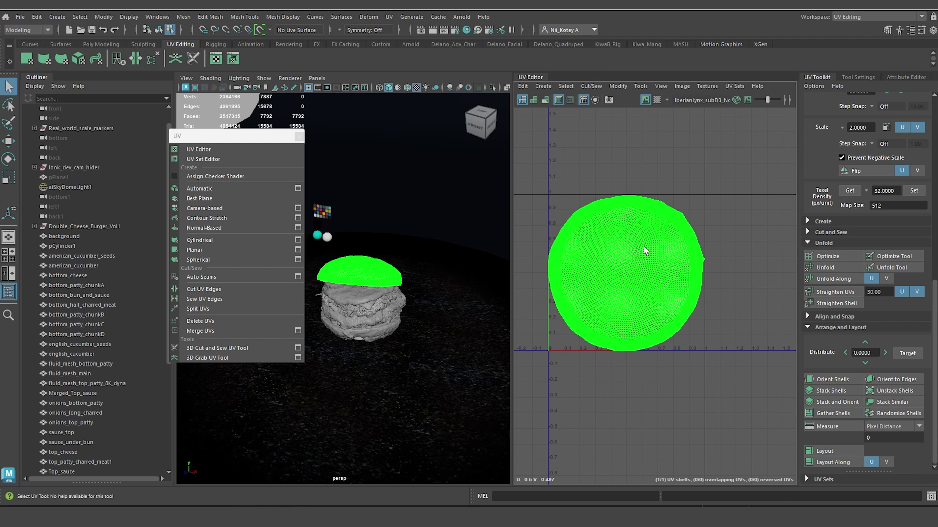
scroll(644, 248, "down", 1)
Lay out the top bun's UV shell again with a tile padding of 4 pixels.
left_click(840, 451, "shift")
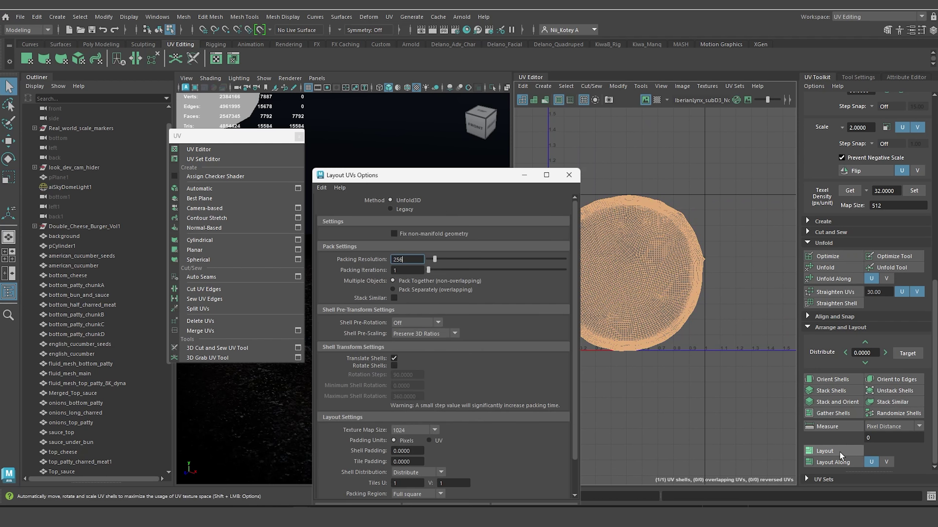
left_click_drag(424, 176, 360, 119)
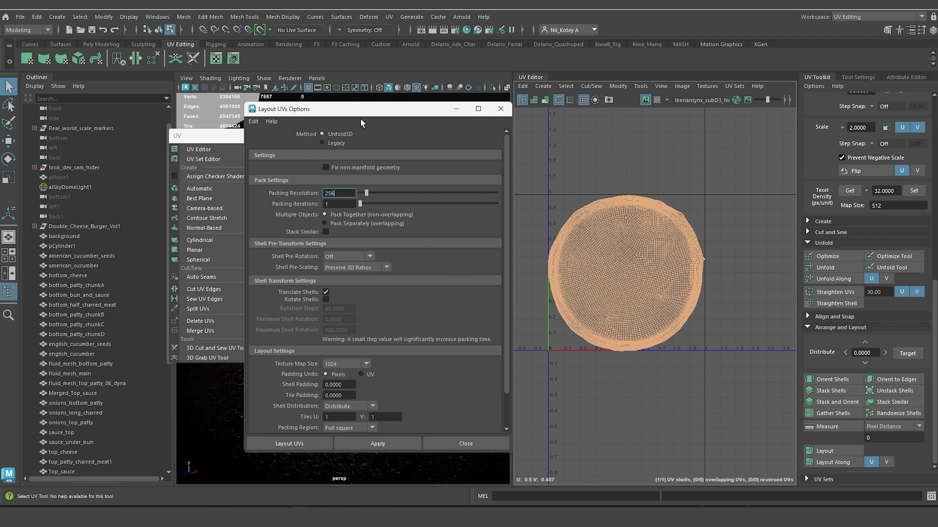
scroll(320, 391, "down", 1)
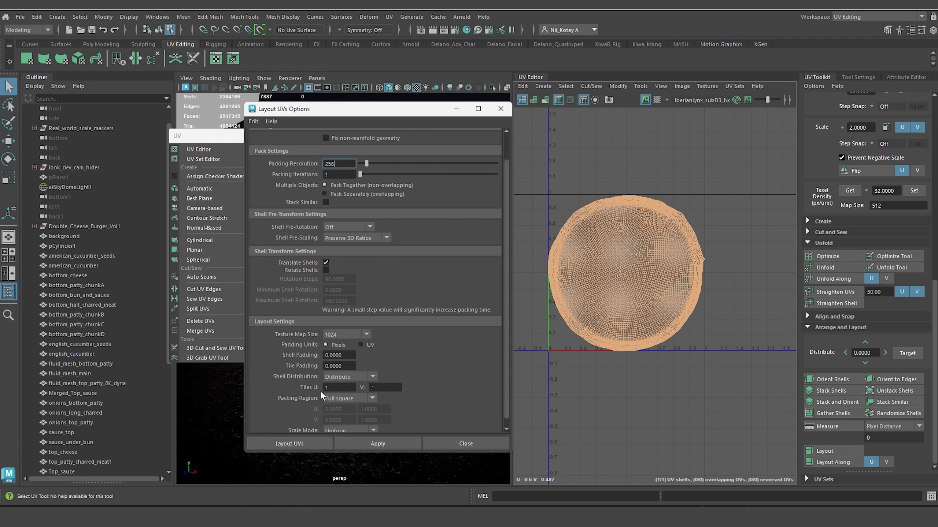
scroll(320, 390, "down", 1)
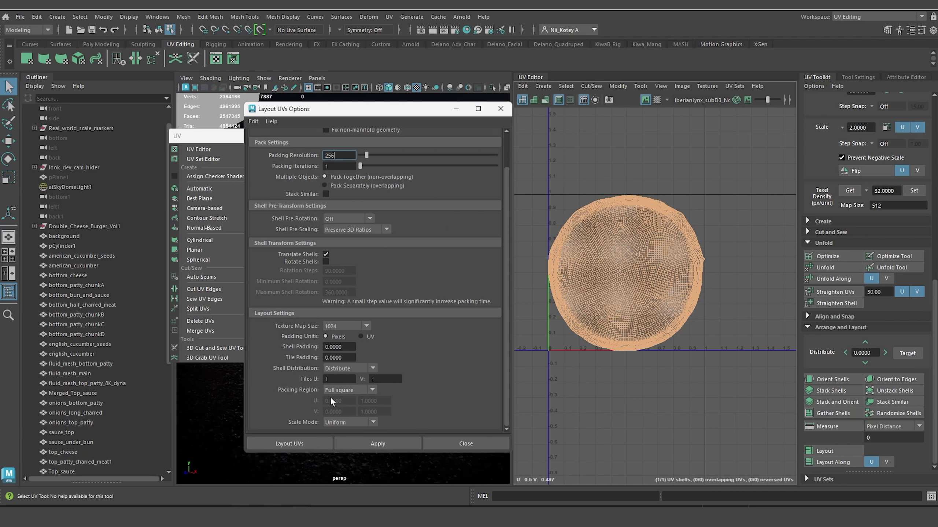
left_click(333, 358)
left_click(386, 442)
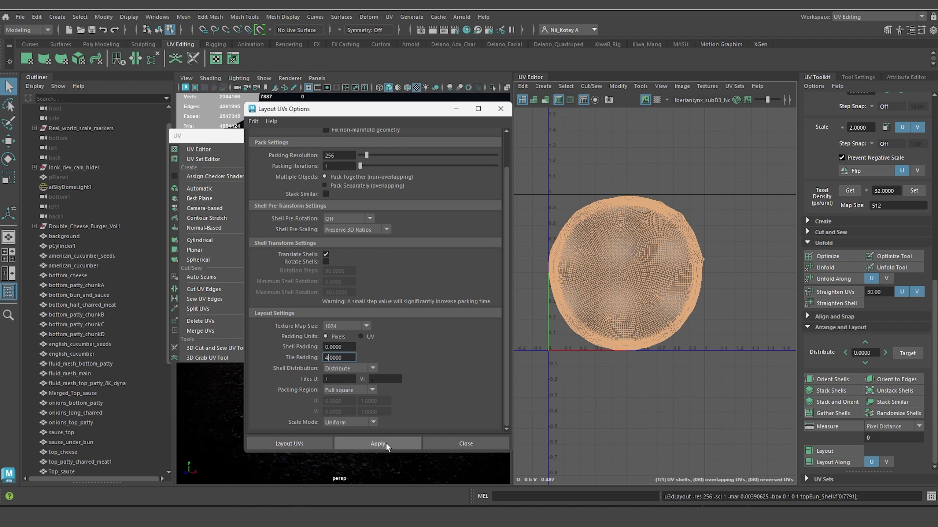
scroll(647, 336, "up", 8)
middle_click_drag(647, 336, 626, 347, "alt")
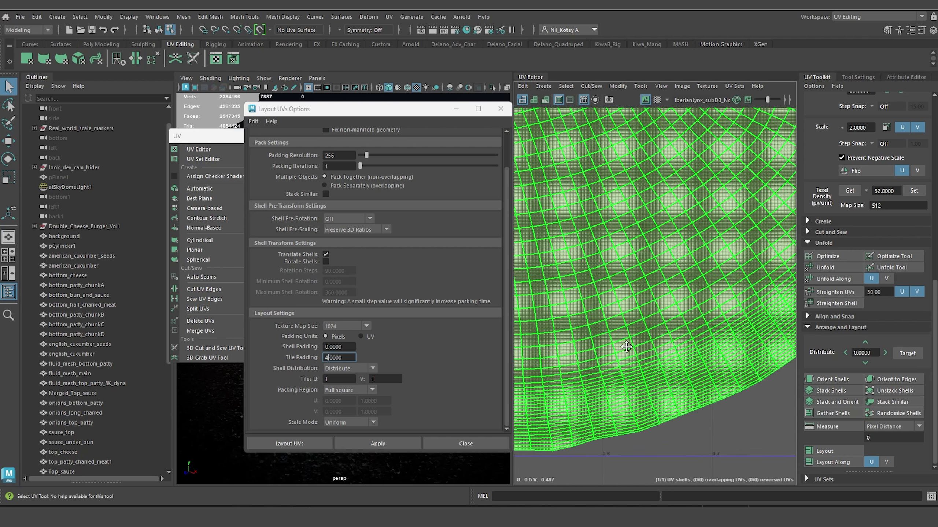
Inspect the gap between the top bun's newly laid-out UV shell and the borders of the 0–1 tile.
scroll(626, 347, "up", 4)
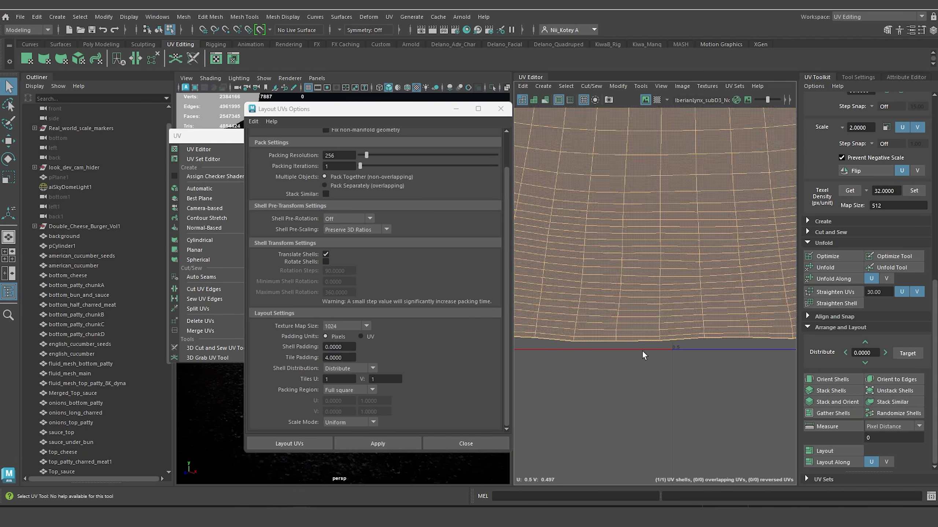
scroll(668, 340, "down", 4)
middle_click_drag(628, 279, 741, 415, "alt")
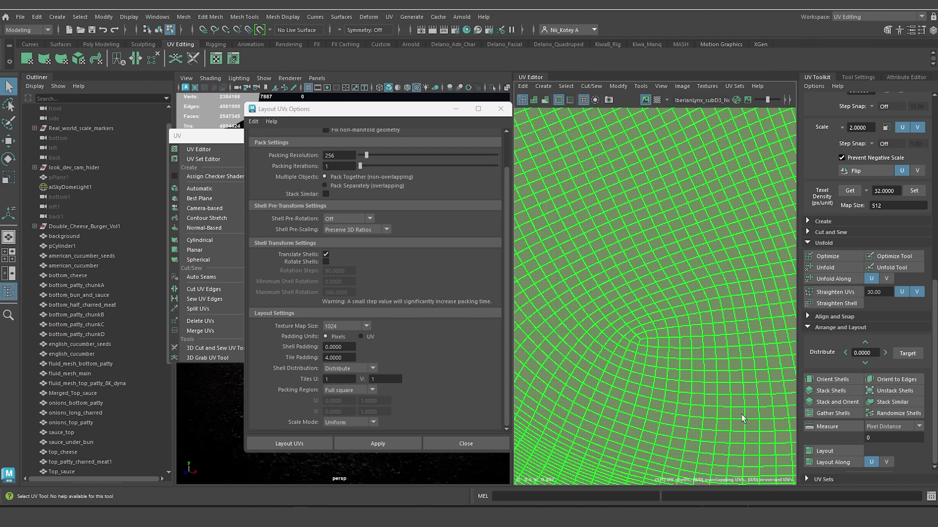
scroll(687, 322, "down", 5)
scroll(633, 337, "up", 6)
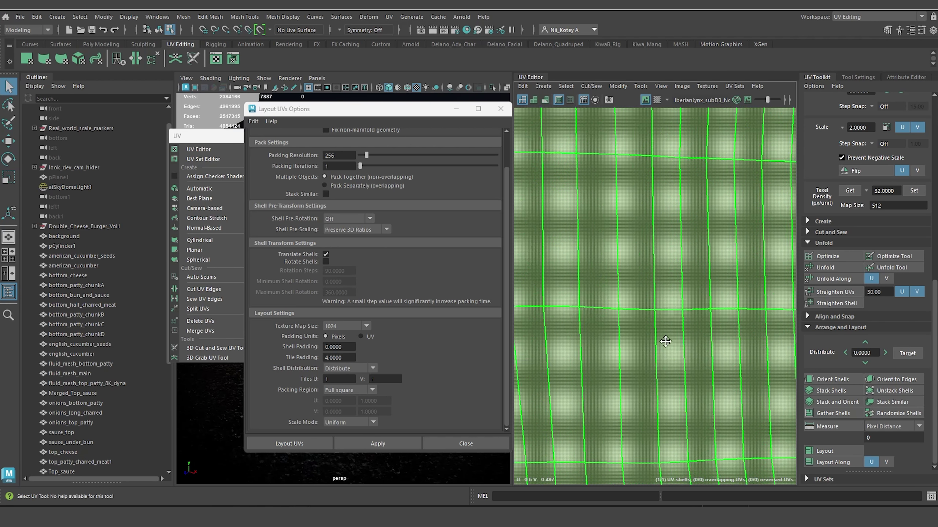
scroll(654, 345, "down", 4)
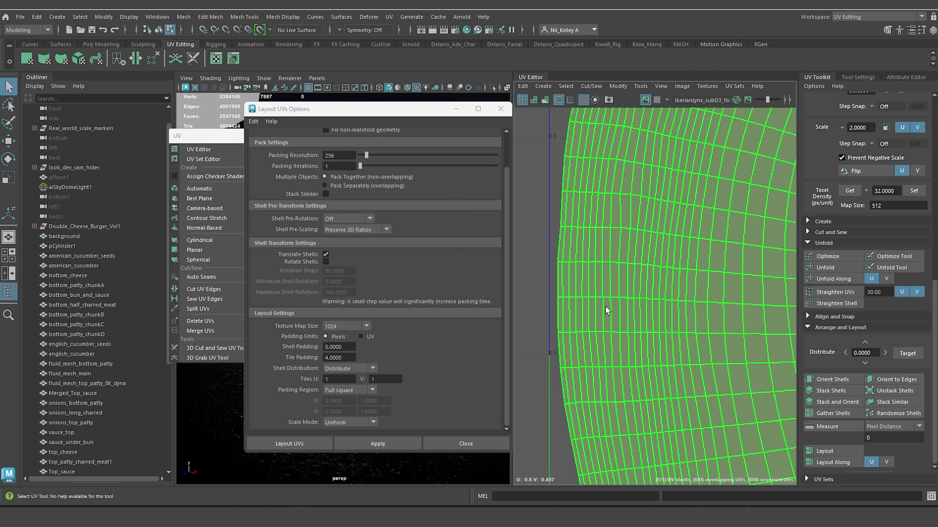
scroll(608, 299, "down", 4)
scroll(608, 299, "up", 1)
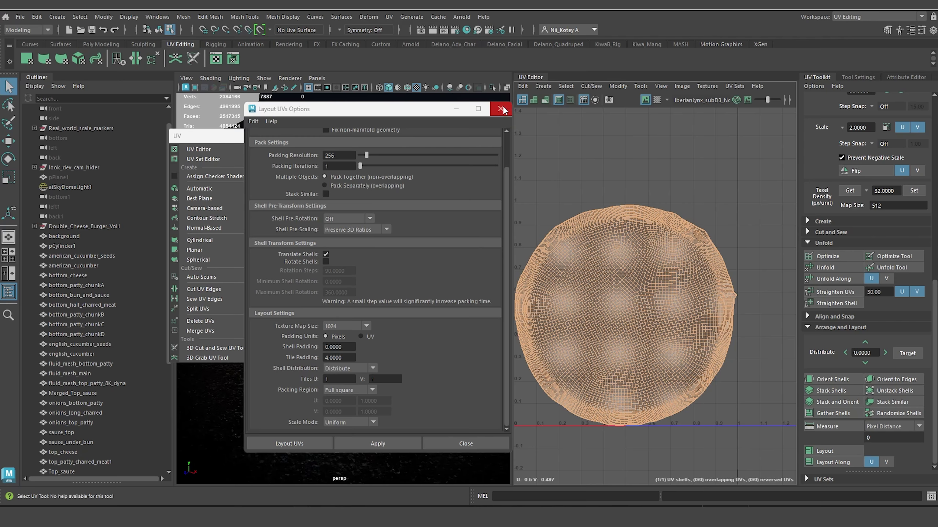
Select the top bun's UV shell and get its texel density for a map size of 8192.
right_click_drag(392, 180, 434, 161)
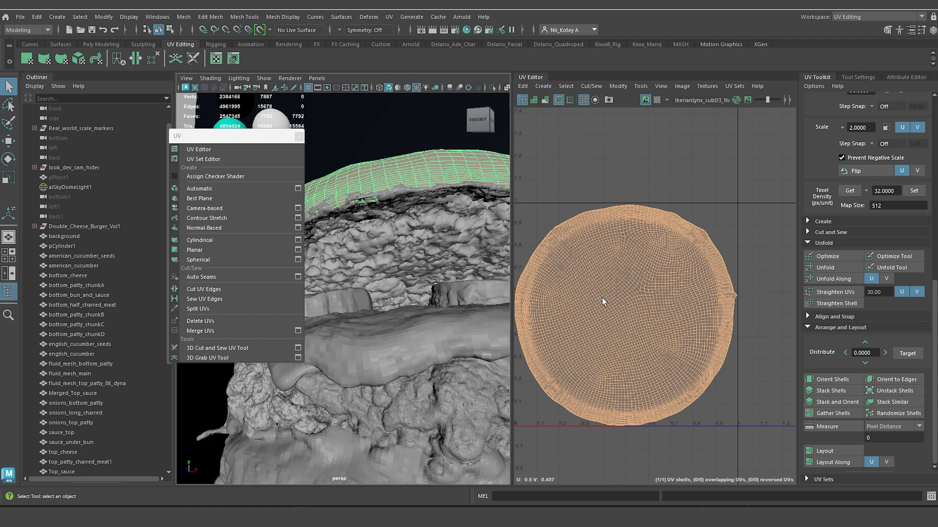
right_click_drag(605, 297, 580, 286)
left_click(627, 304)
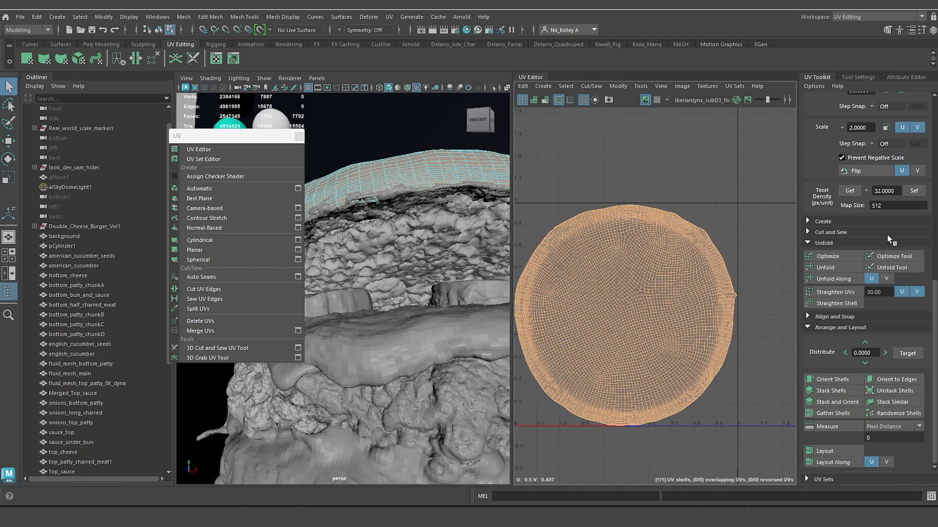
left_click(872, 204)
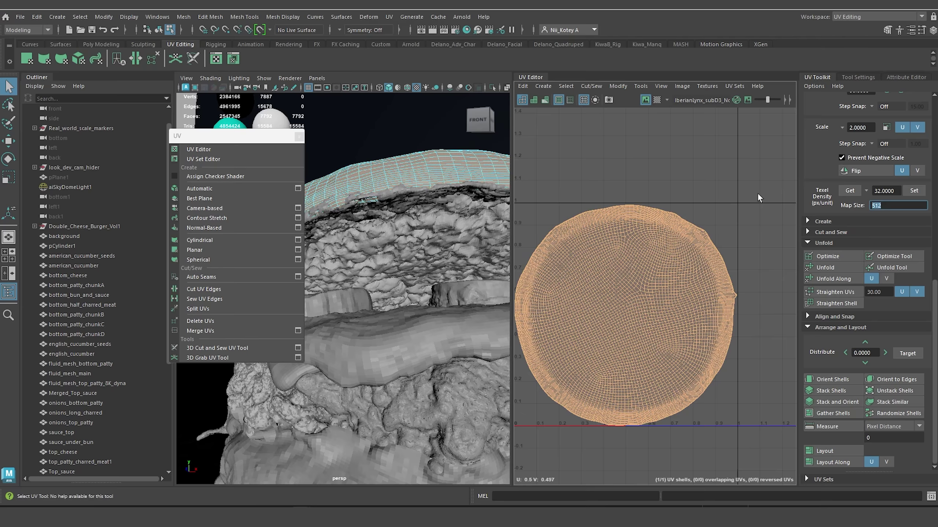
type("8192")
key("Return")
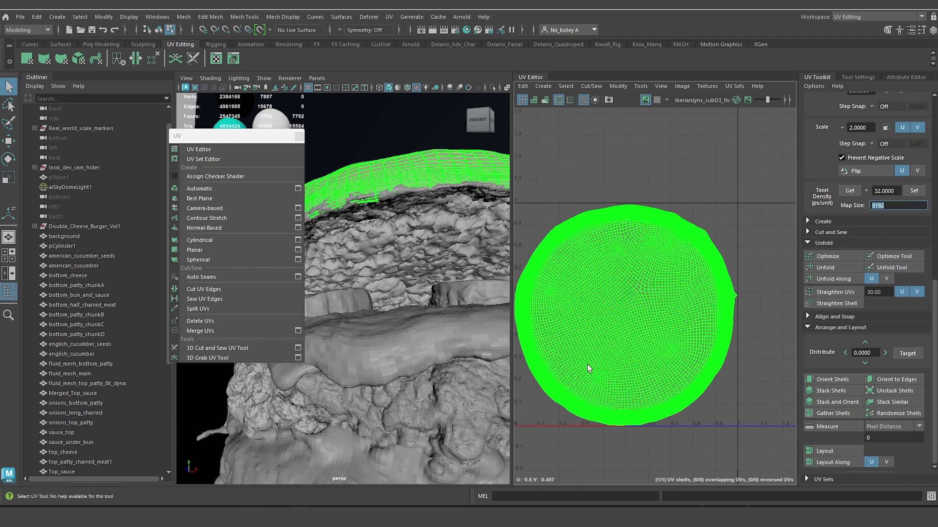
left_click(846, 189)
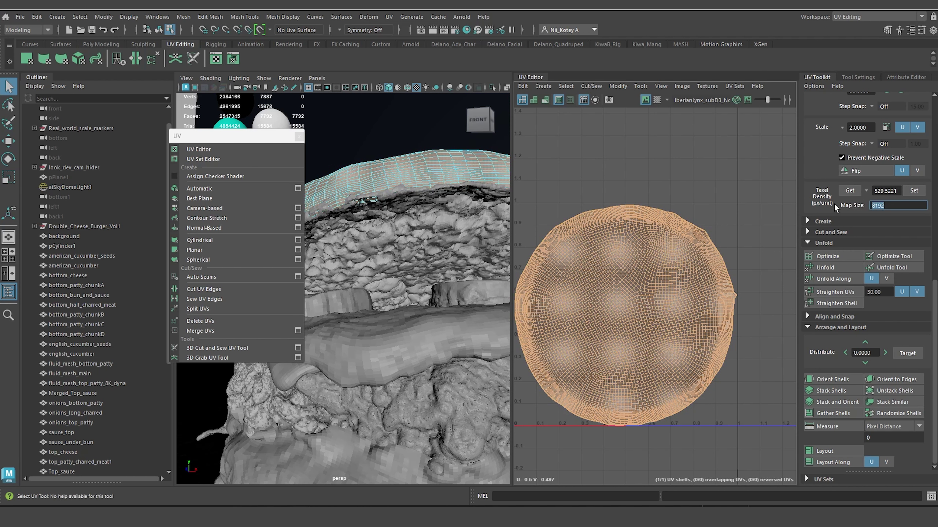
right_click(628, 280)
right_click_drag(627, 280, 587, 267)
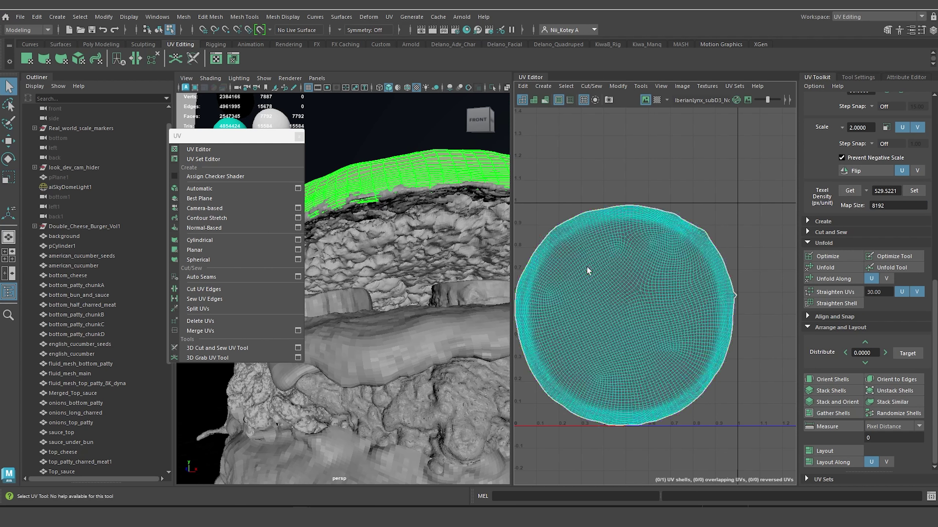
scroll(710, 420, "down", 5)
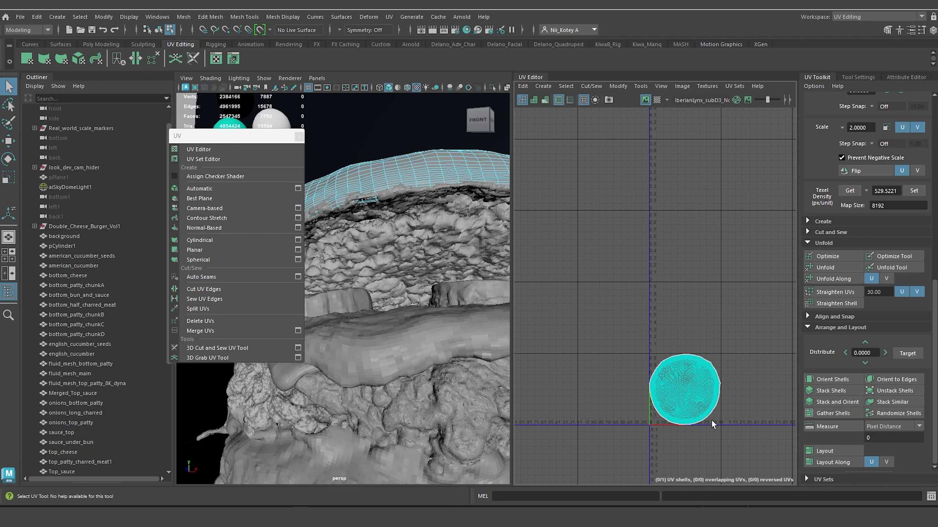
scroll(710, 420, "up", 7)
middle_click_drag(701, 358, 790, 346, "alt")
Select the topBun_Singe mesh along the bun's rim in object mode and isolate it in the viewport.
left_click(401, 191)
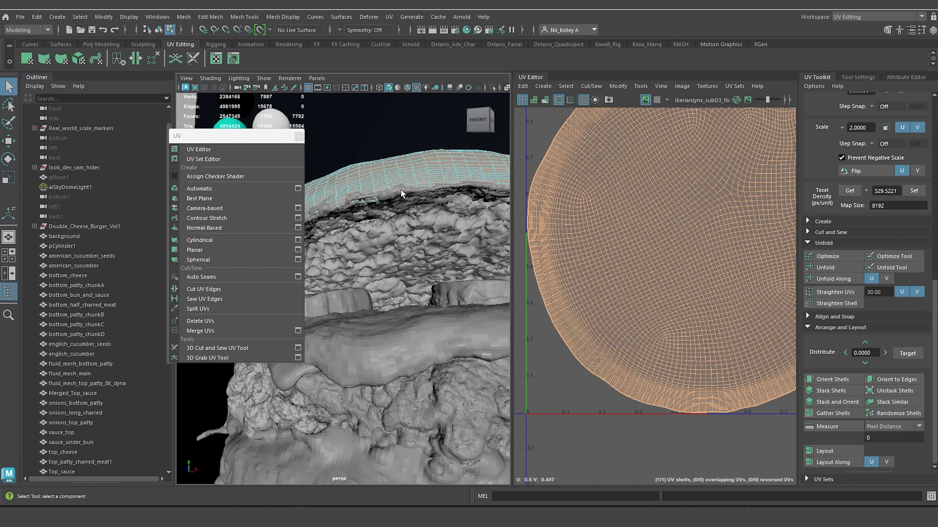
right_click_drag(394, 161, 439, 148)
left_click(397, 192)
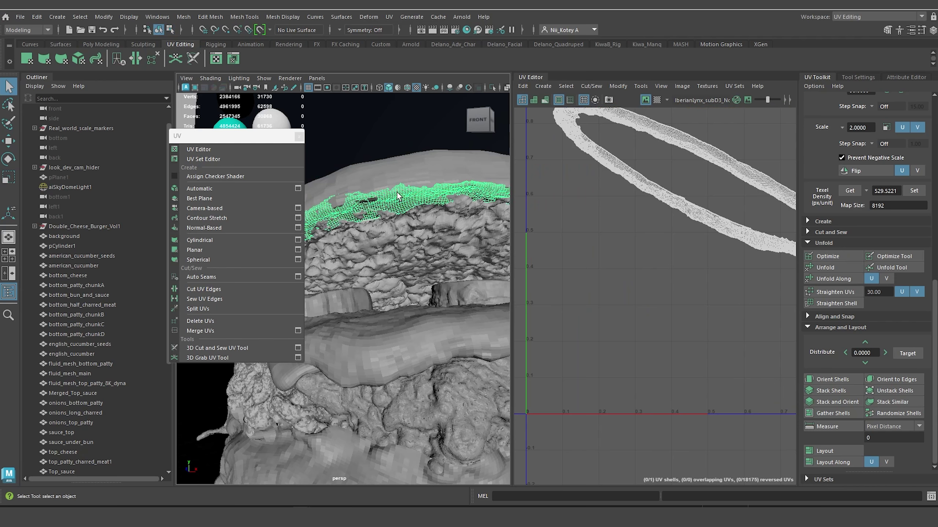
scroll(620, 294, "down", 4)
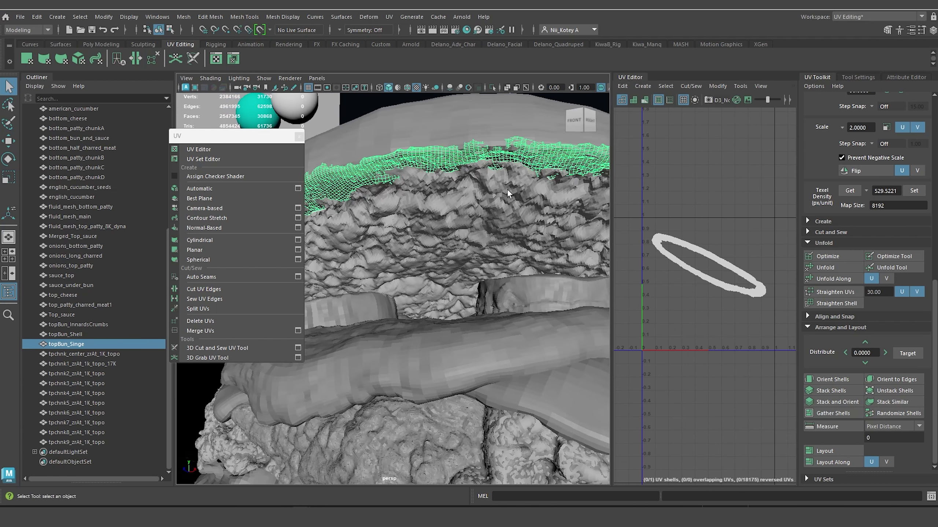
key("ctrl+1")
left_click_drag(515, 220, 517, 199, "alt")
left_click(493, 89)
scroll(495, 245, "down", 5)
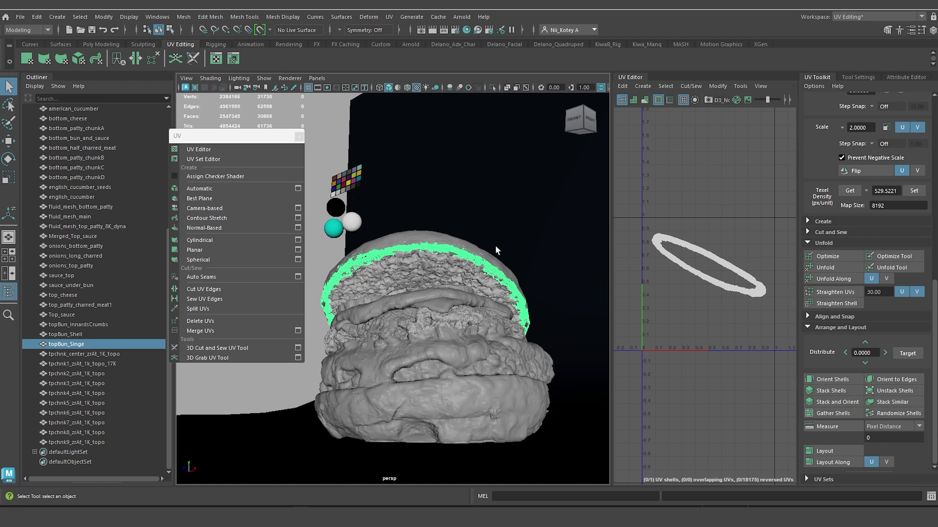
left_click_drag(495, 246, 531, 252, "alt")
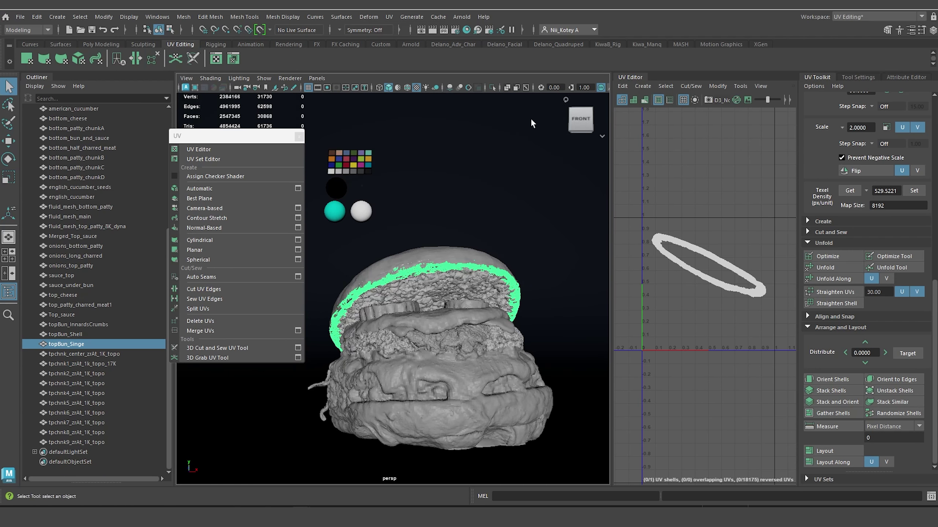
left_click(493, 88)
Cut a UV seam across the full width of the topBun_Singe ring with the 3D Cut and Sew UV Tool.
left_click_drag(469, 231, 443, 271, "alt")
scroll(442, 267, "up", 15)
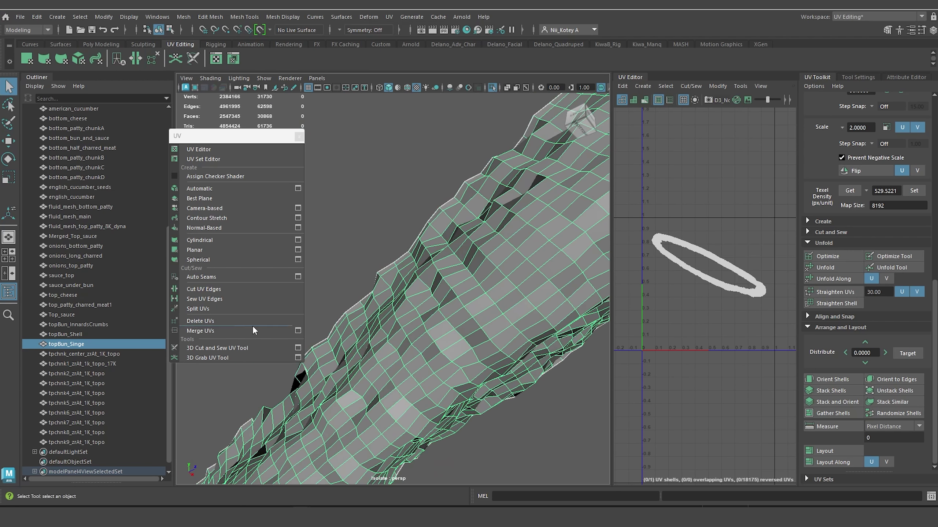
left_click(237, 351)
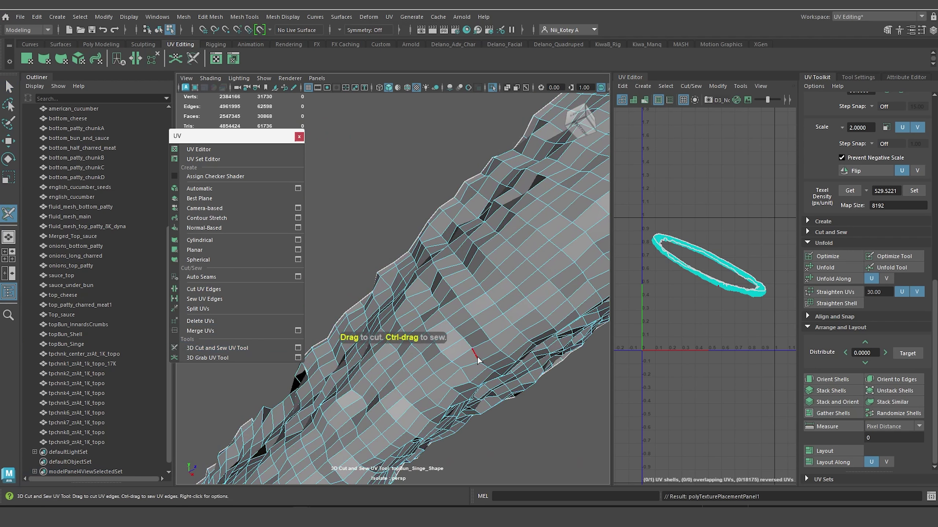
mouse_move(477, 356)
left_mouse_down()
mouse_move(380, 201)
mouse_move(384, 214)
left_mouse_up()
left_click_drag(468, 342, 644, 451)
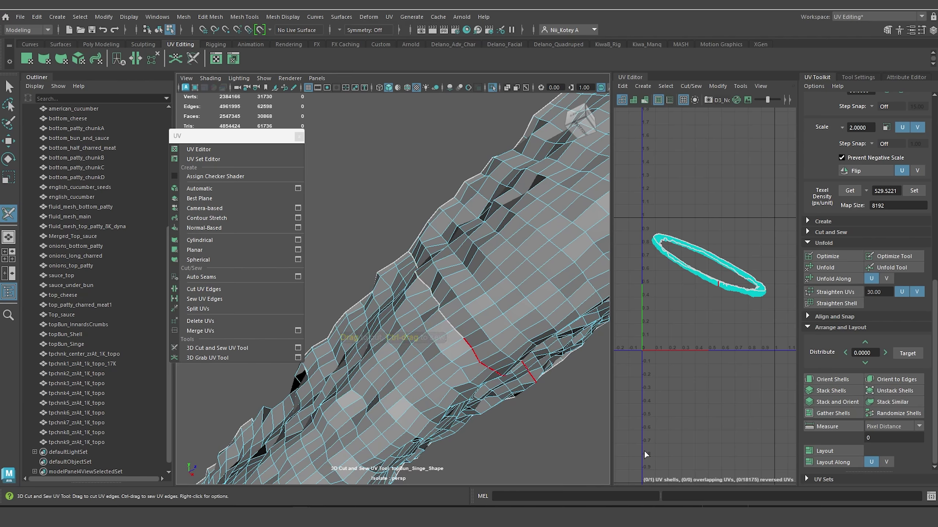
Cut a second UV seam across the opposite side of the topBun_Singe ring, undoing the stray cuts.
left_click_drag(487, 406, 466, 392, "alt")
scroll(466, 393, "down", 10)
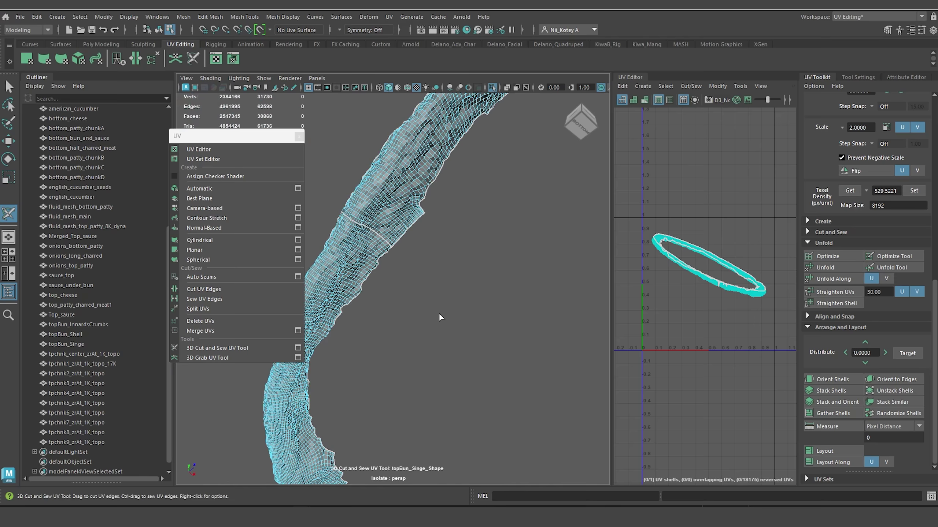
left_click_drag(440, 317, 390, 386, "alt")
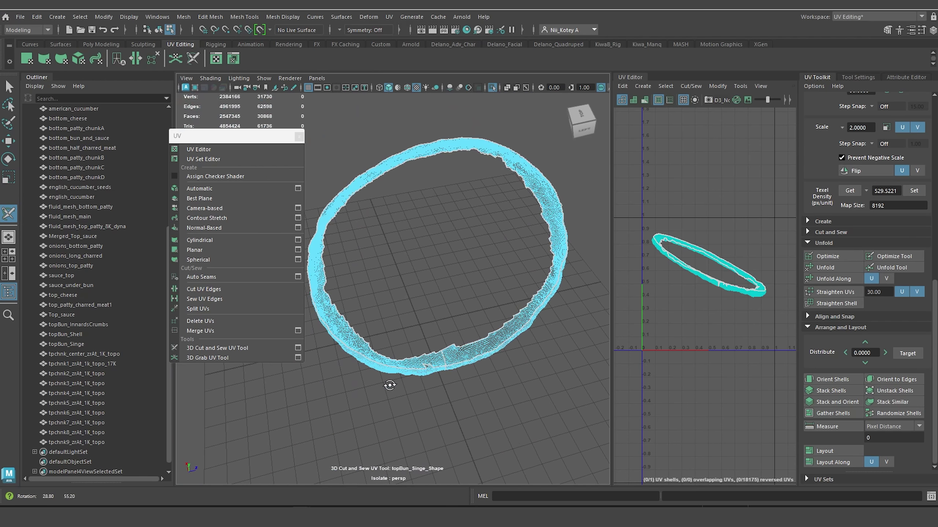
scroll(389, 385, "up", 12)
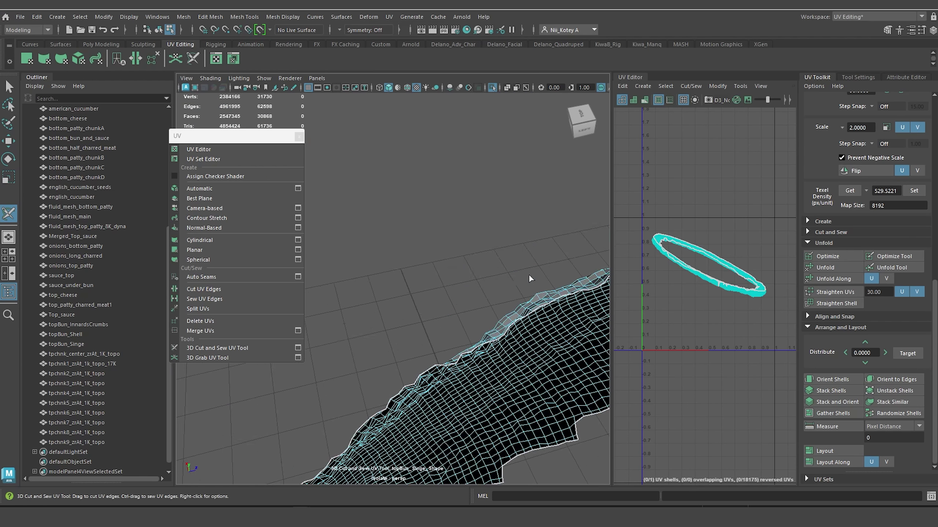
left_click_drag(530, 278, 435, 268, "alt")
mouse_move(486, 310)
left_mouse_down()
mouse_move(408, 197)
mouse_move(457, 260)
left_mouse_up()
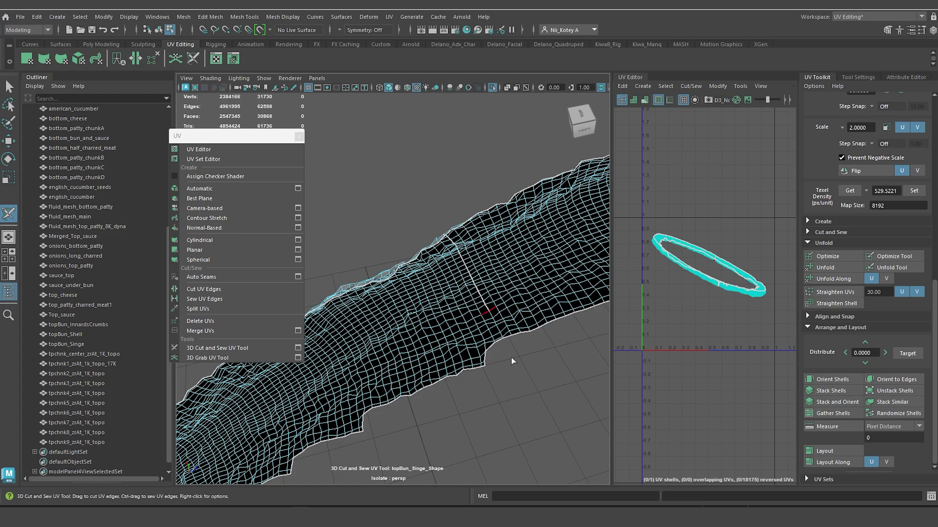
key("ctrl+z")
key("ctrl+z")
left_click_drag(501, 343, 471, 340, "alt")
scroll(471, 337, "up", 3)
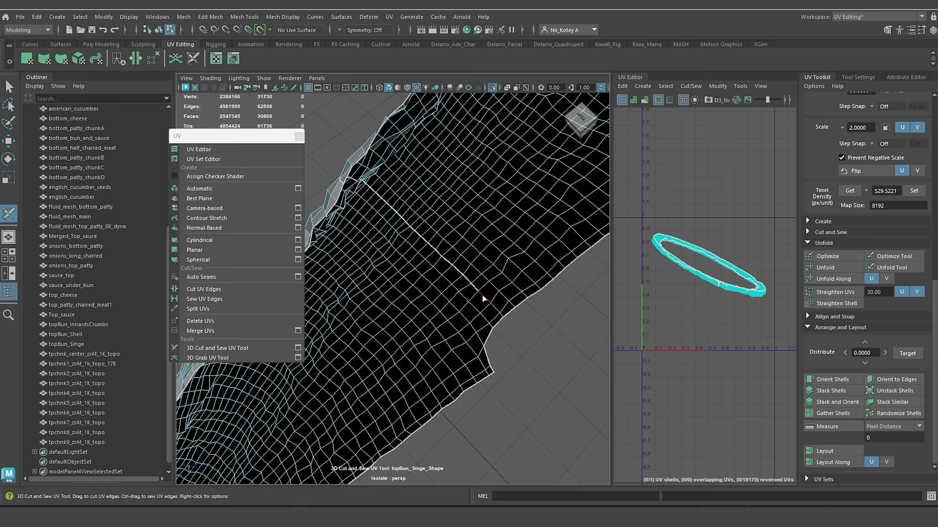
left_click(512, 325)
Select both topBun_Singe UV shells, then unfold and optimize them.
mouse_move(695, 272)
right_mouse_down("shift")
mouse_move(674, 272)
mouse_move(696, 272)
mouse_move(679, 265)
right_mouse_up("shift")
key("w")
left_click_drag(641, 208, 707, 276)
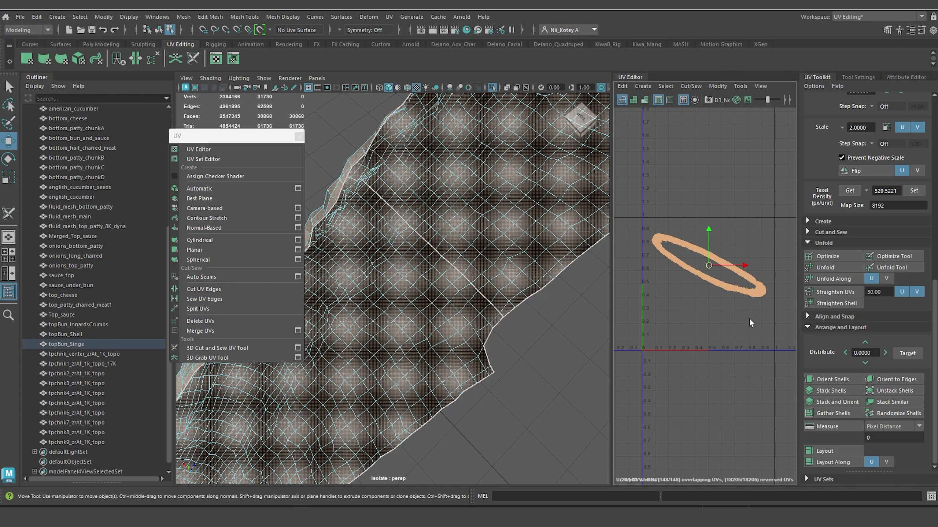
left_click(834, 266)
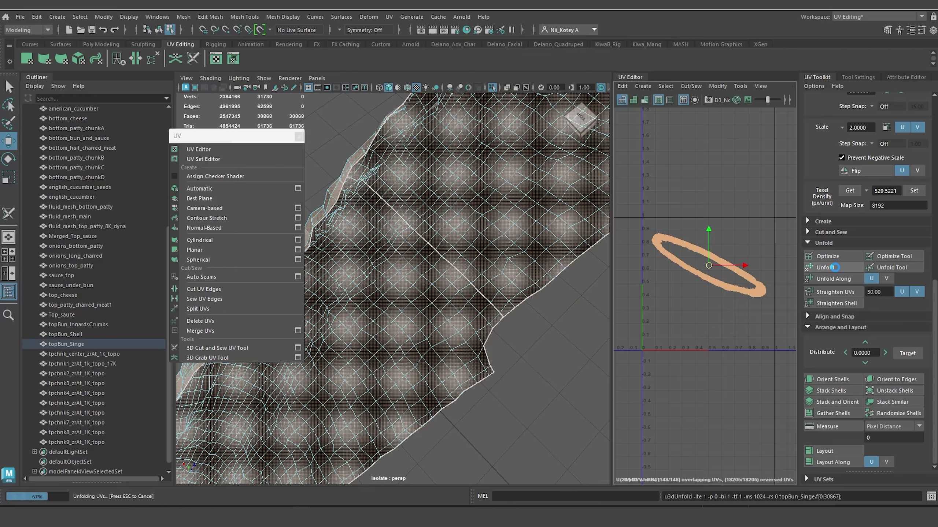
left_click(837, 255)
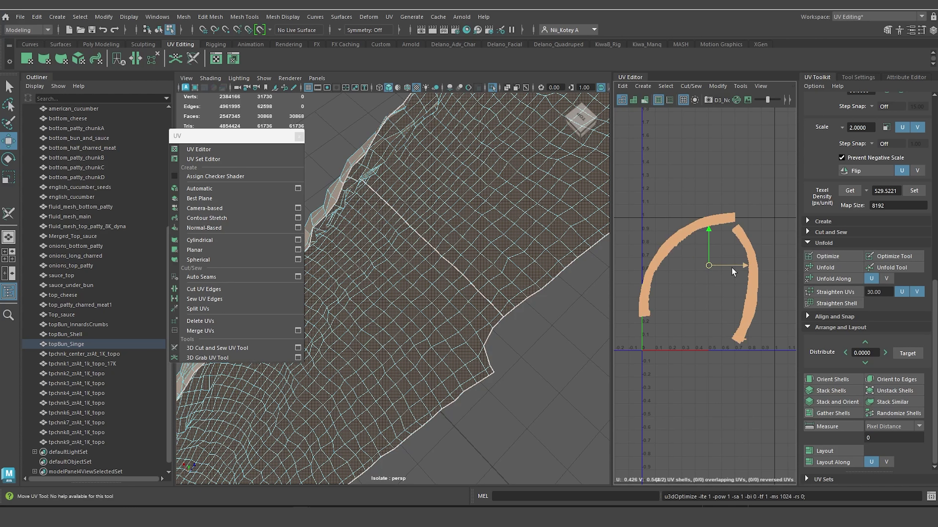
Apply a texel density of 529.5221 to both shells and move the shell crossing the tile's border inside the 0–1 tile.
left_click(913, 190)
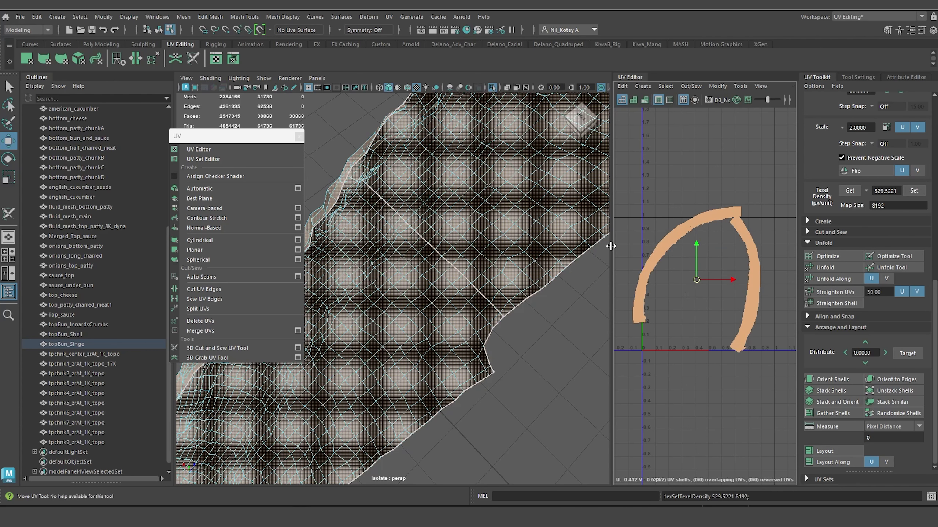
left_click_drag(611, 247, 484, 246)
scroll(579, 261, "up", 3)
scroll(576, 313, "down", 2)
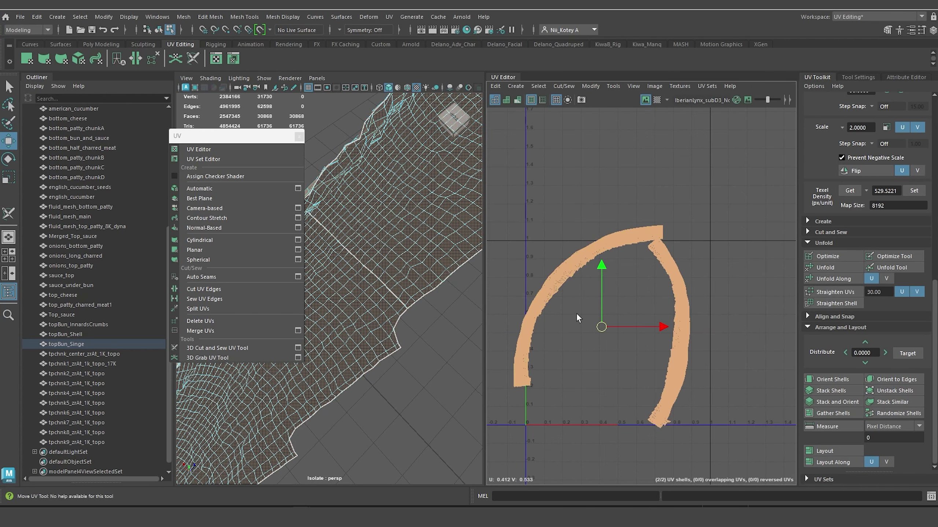
left_click(561, 270)
left_click_drag(590, 306, 608, 336)
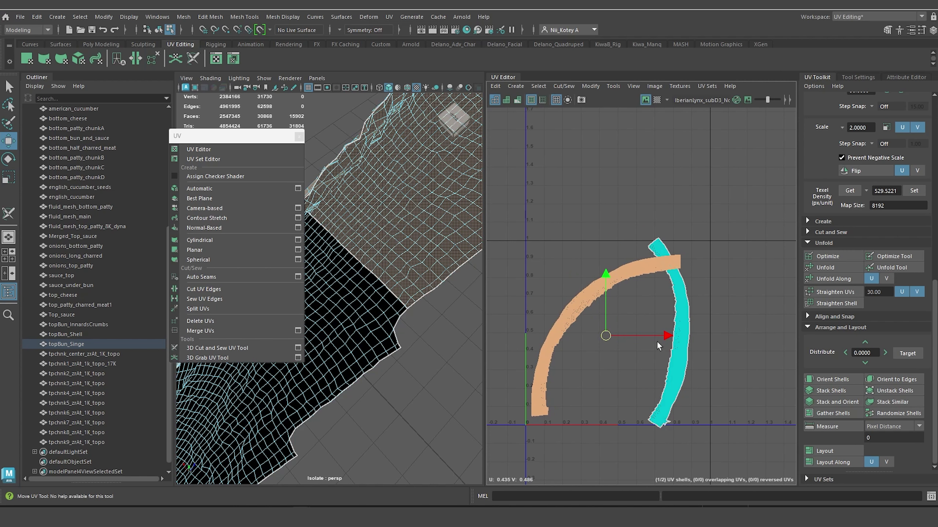
Rotate the other topBun_Singe shell to follow the first one's arc and place it alongside, inside the 0–1 tile.
left_click(679, 342)
key("e")
left_click_drag(685, 281, 562, 404)
key("w")
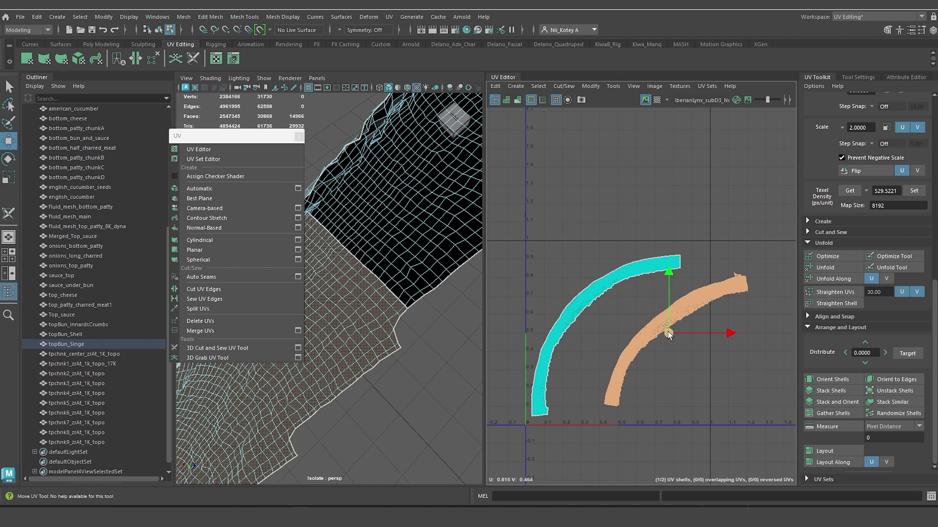
left_click_drag(668, 332, 622, 342)
key("e")
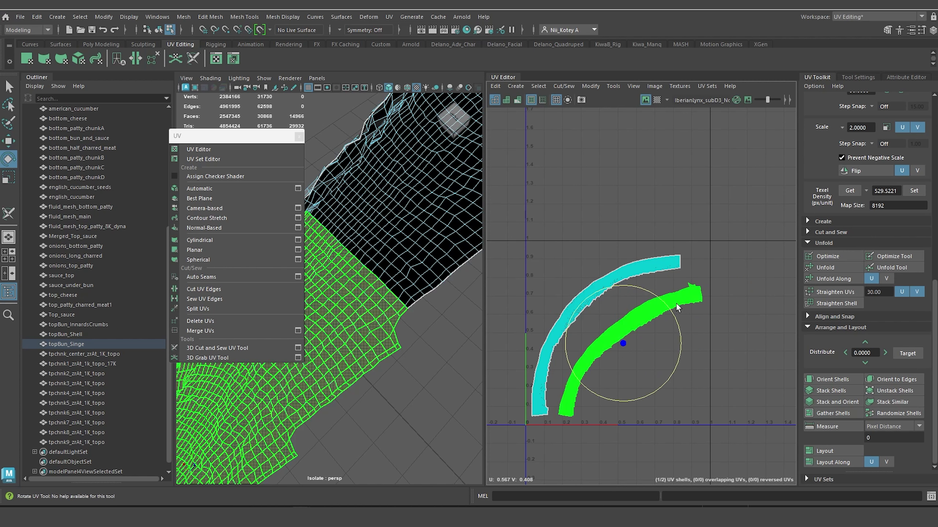
key("w")
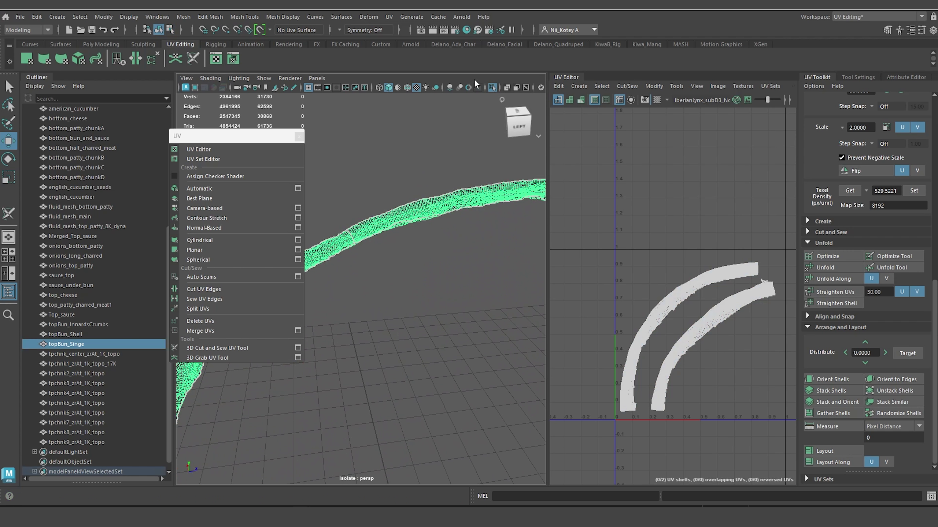
Turn off the isolation of the topBun_Singe mesh to show the whole burger.
left_click(493, 88)
key("f")
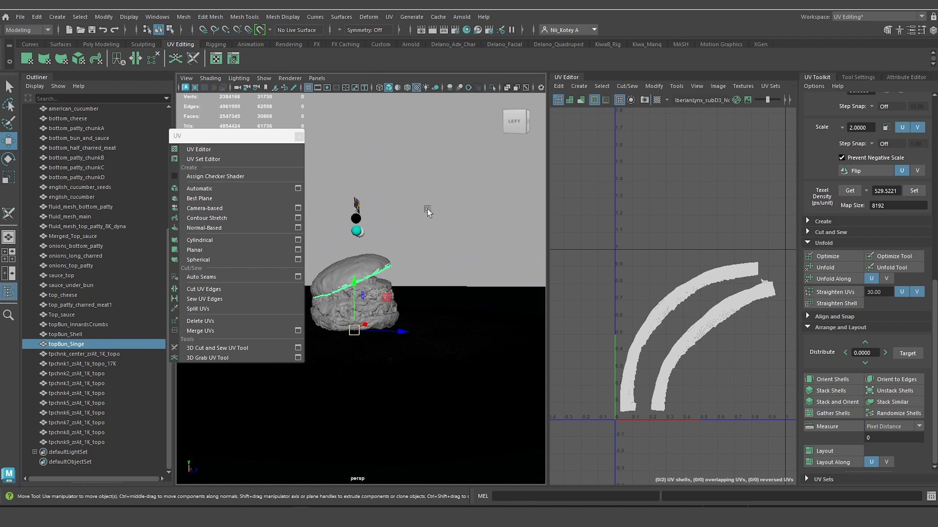
Select topBun_Shell and then topBun_Singe to compare where their shells sit in the UV layout.
right_click_drag(427, 209, 449, 280, "alt")
left_click_drag(448, 280, 394, 267, "alt")
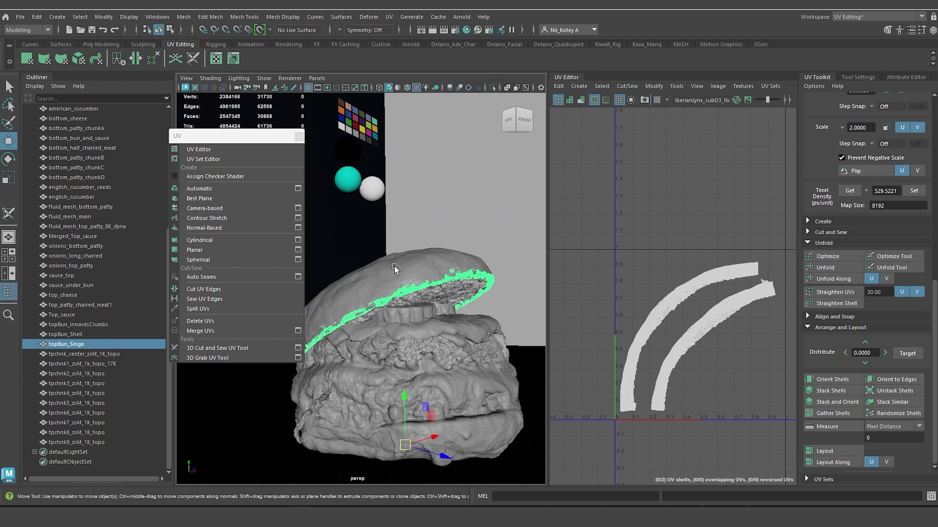
left_click(411, 268)
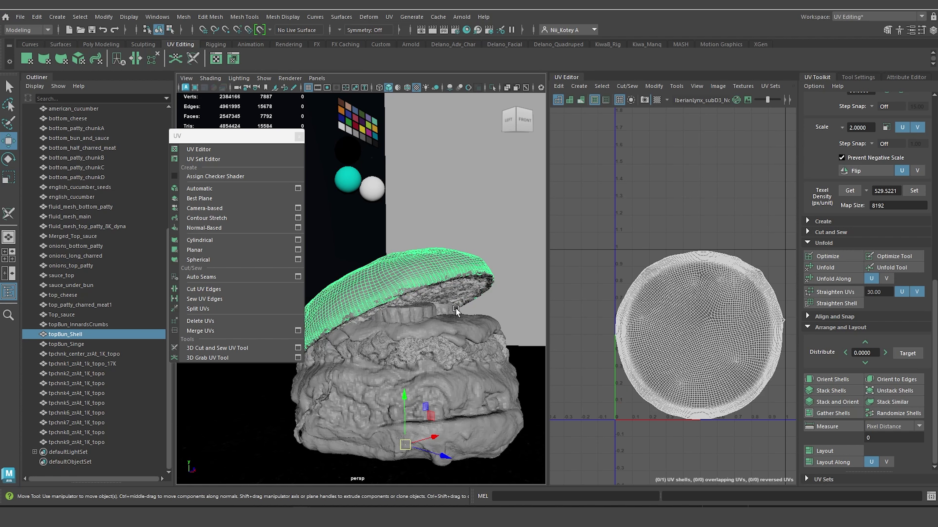
left_click(420, 286)
middle_click_drag(720, 288, 661, 296, "alt")
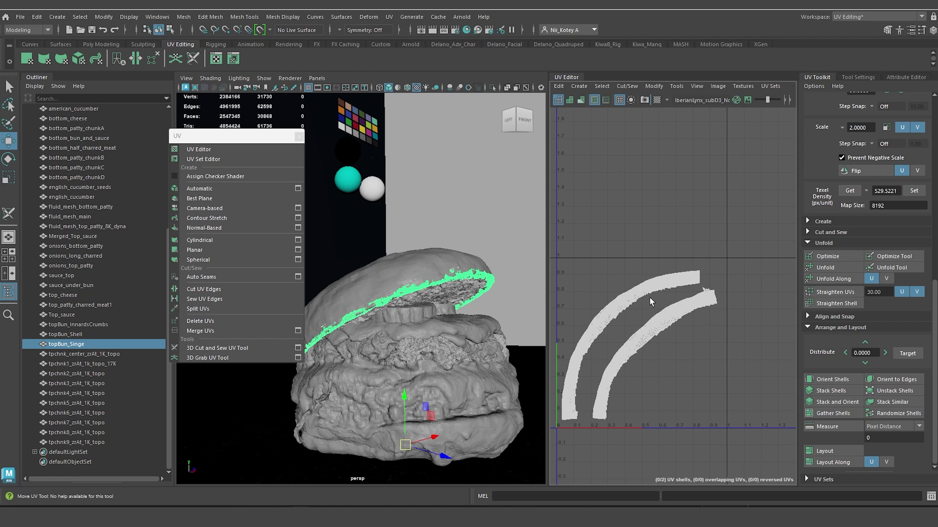
Select both topBun_Singe UV shells and move them by 1.0000 in positive U into the neighbouring tile.
right_click_drag(647, 297, 595, 263)
left_click_drag(575, 242, 702, 422)
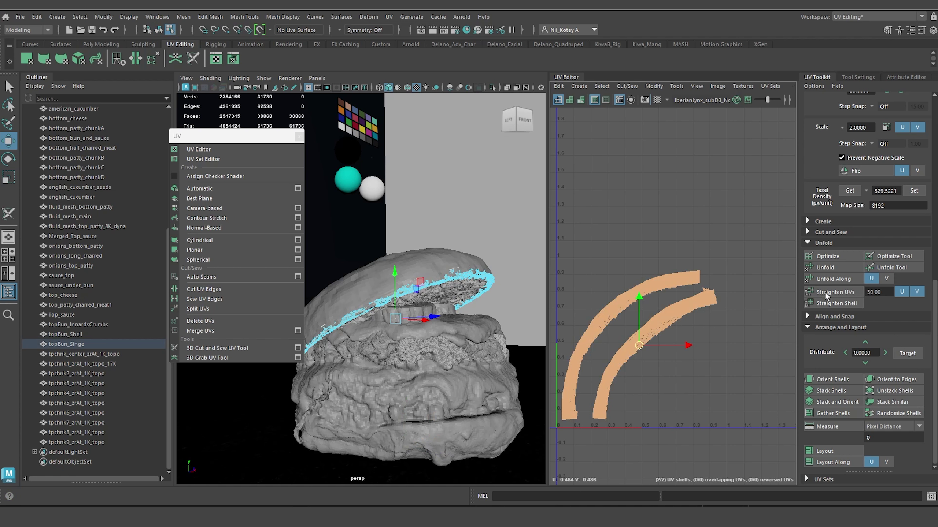
scroll(825, 293, "up", 8)
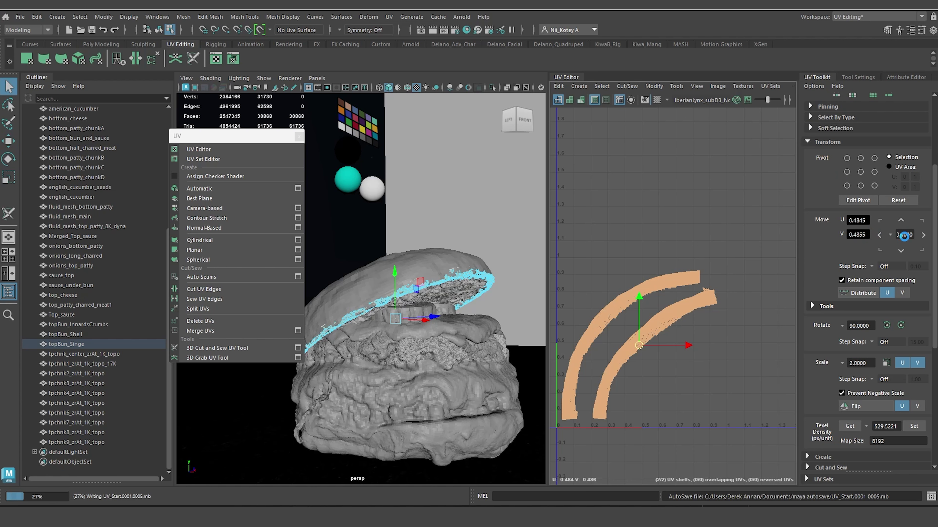
left_click_drag(913, 236, 883, 237)
type("1")
key("Return")
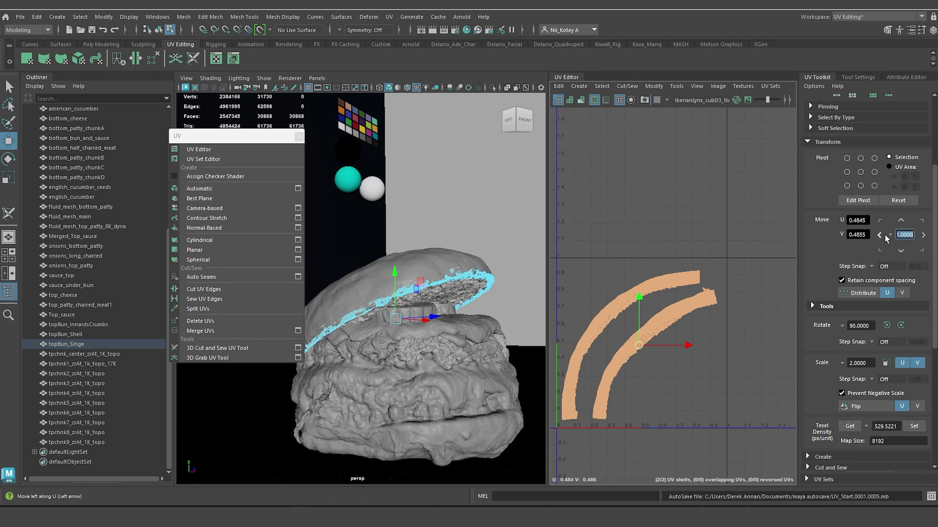
scroll(694, 333, "down", 4)
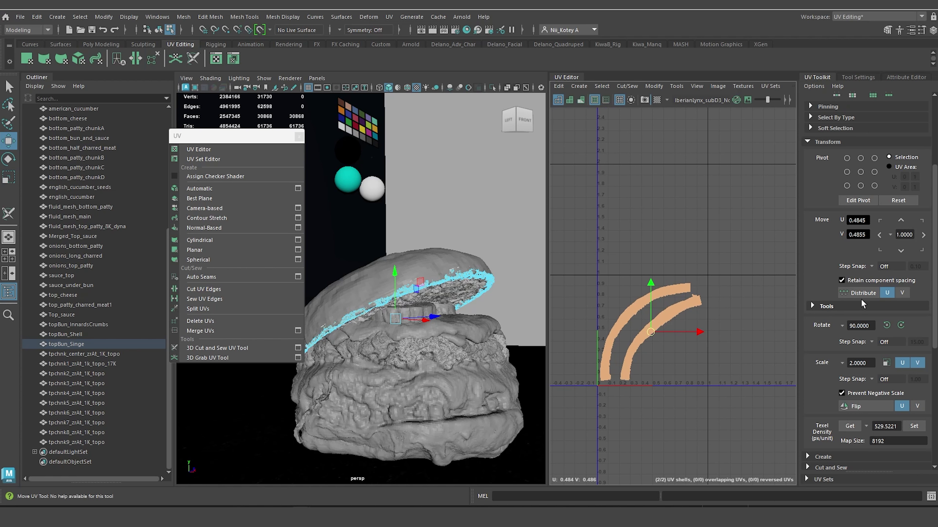
left_click(923, 235)
middle_click_drag(623, 310, 565, 316, "alt")
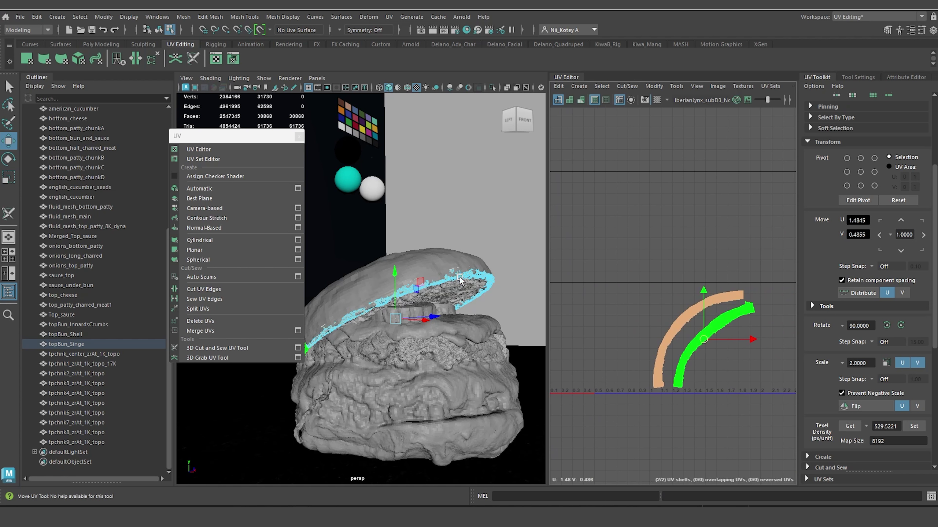
Return to object selection and add topBun_Shell to topBun_Singe to check both meshes' UV layouts together.
right_click_drag(460, 276, 503, 224)
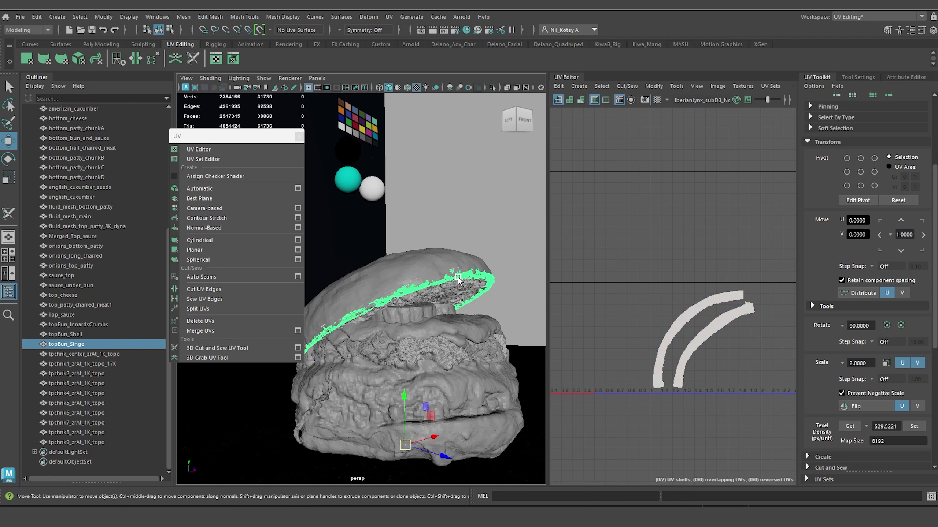
left_click(374, 277, "shift")
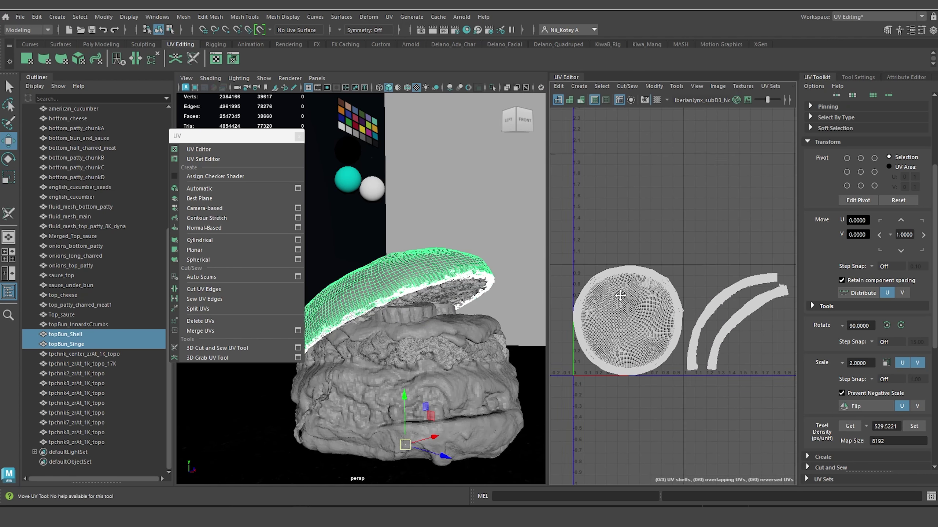
scroll(482, 303, "up", 6)
Select the topBun_InnardsCrumbs mesh on the underside of the top bun and isolate it in the viewport.
left_click_drag(482, 304, 450, 289, "alt")
scroll(439, 307, "down", 6)
left_click(432, 326)
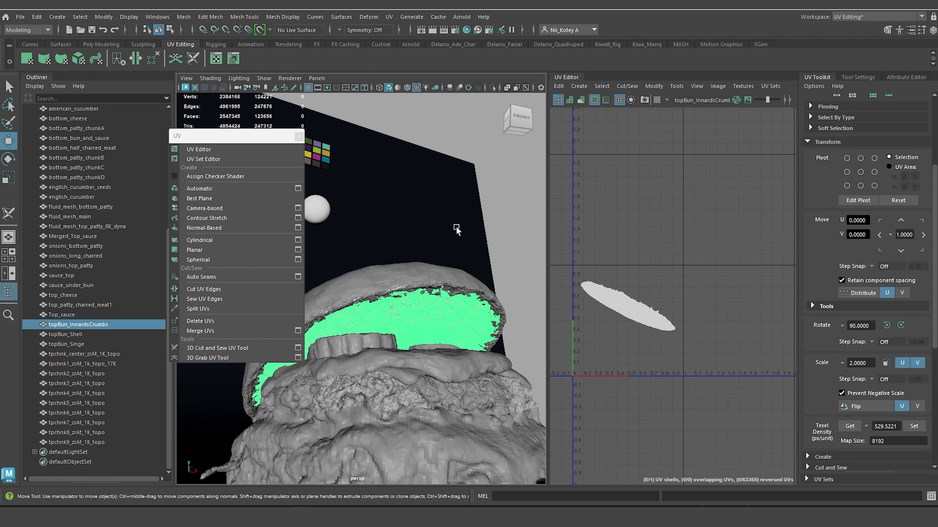
left_click(492, 88)
mouse_move(385, 282)
left_mouse_down("alt")
mouse_move(399, 306)
mouse_move(398, 284)
left_mouse_up("alt")
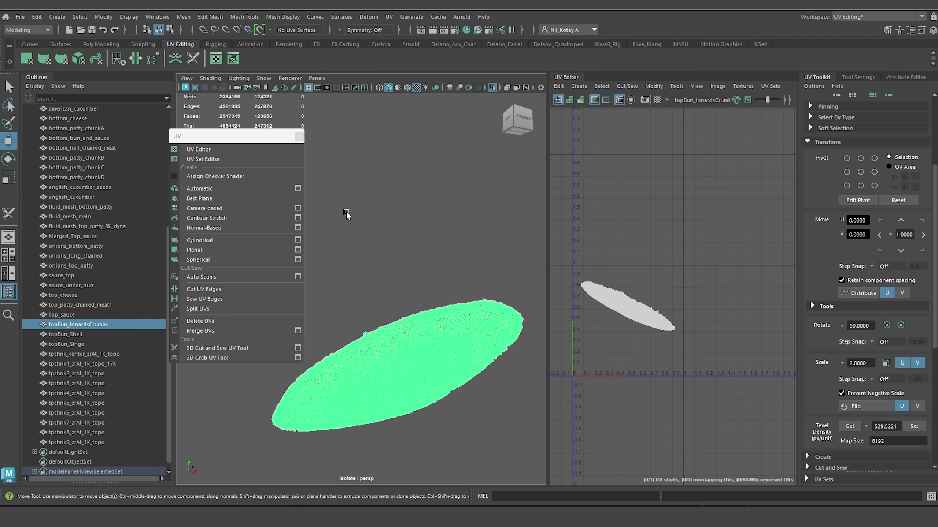
Unfold and optimize the topBun_InnardsCrumbs UVs, then apply the texel density of 529.5221.
scroll(831, 408, "down", 5)
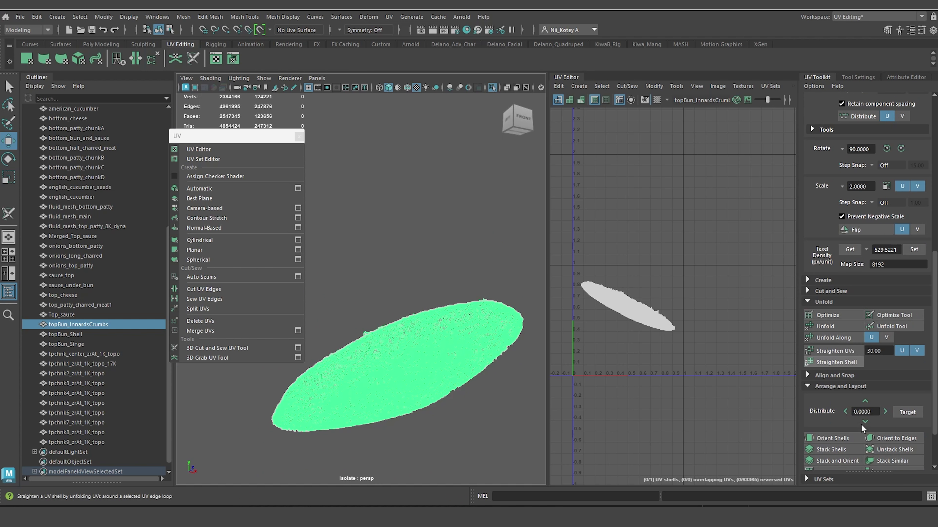
left_click(830, 326)
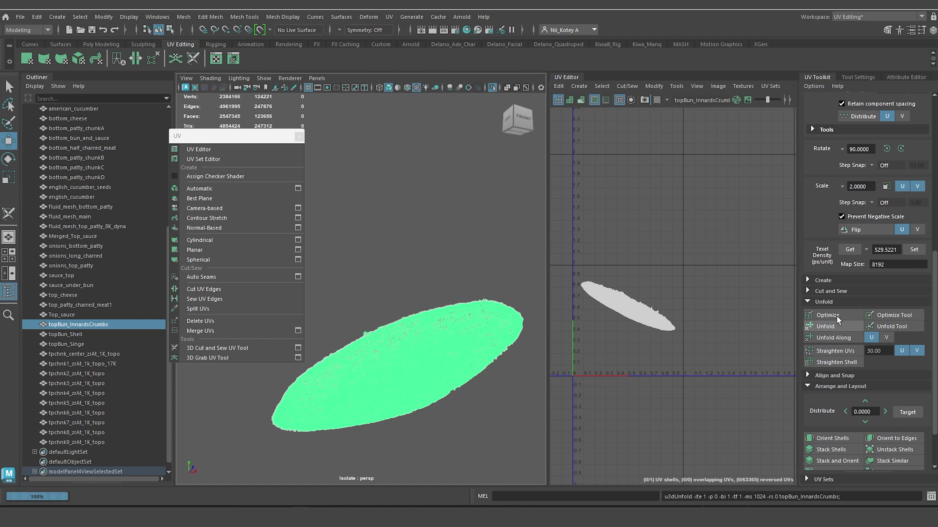
left_click(837, 315)
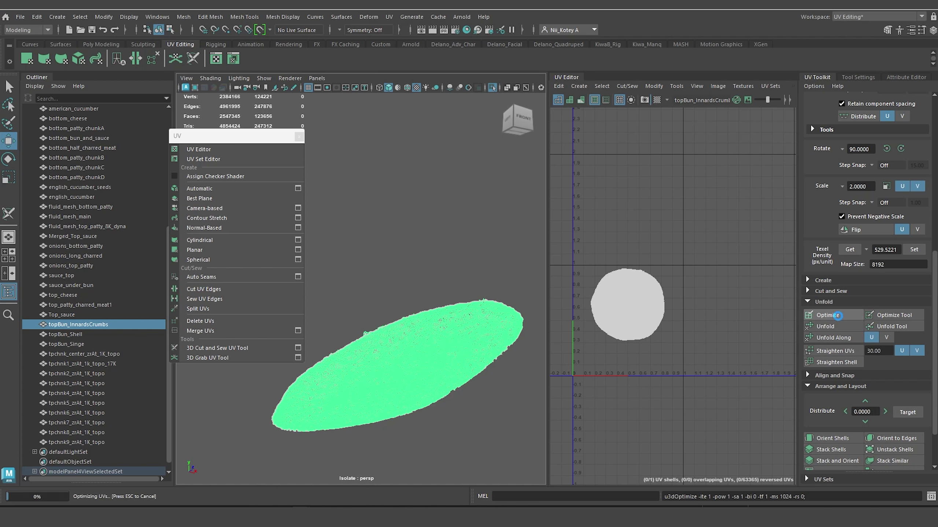
left_click(913, 249)
scroll(636, 338, "down", 2)
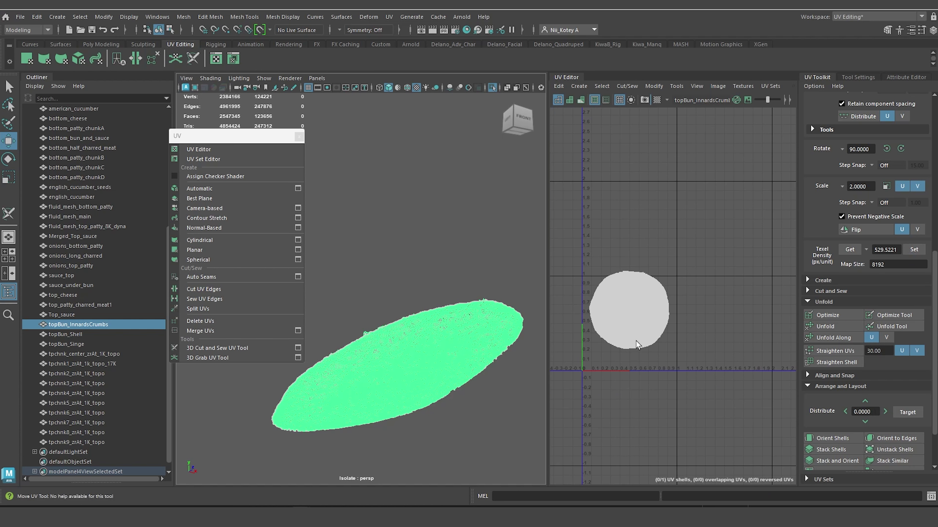
Select the topBun_InnardsCrumbs UV shell, lower it slightly to centre it in its tile, and move it two tiles in positive U.
right_click_drag(632, 308, 601, 298)
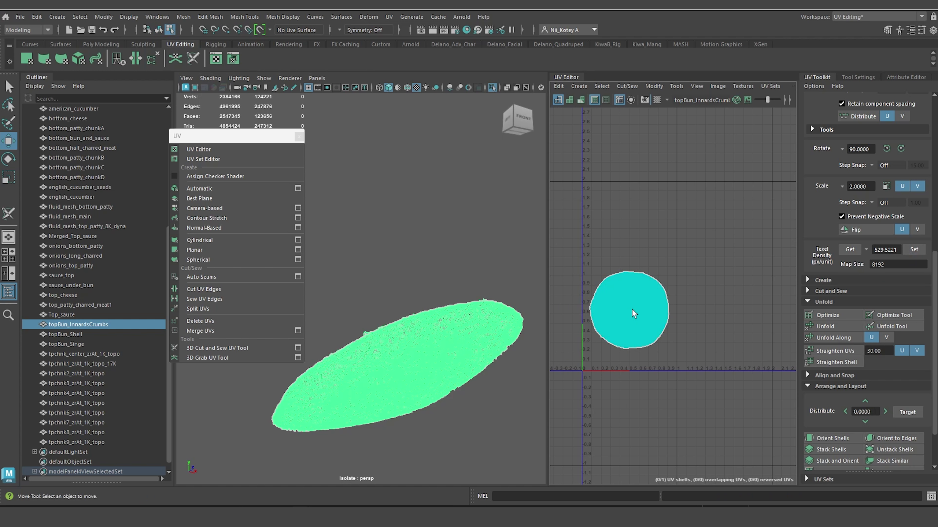
left_click(631, 314)
left_click_drag(629, 308, 629, 320)
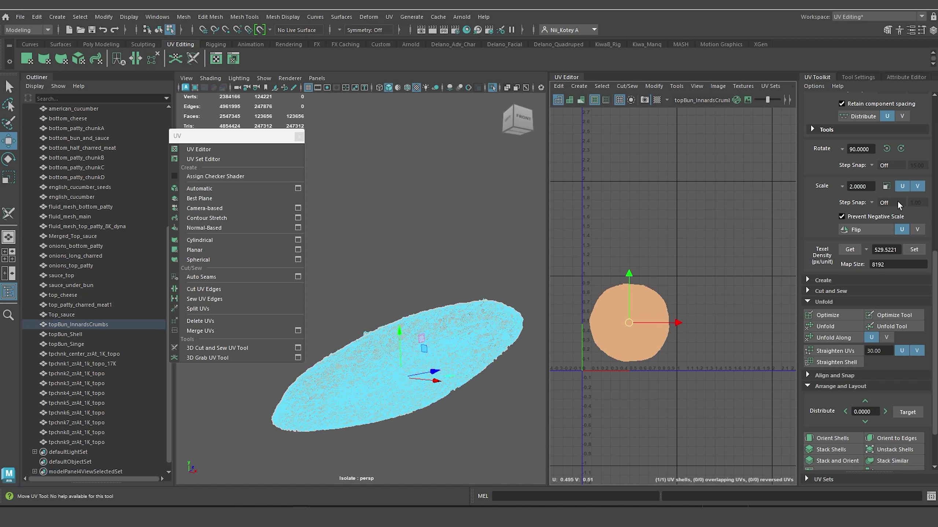
scroll(897, 234, "up", 2)
scroll(896, 233, "up", 1)
left_click(924, 179)
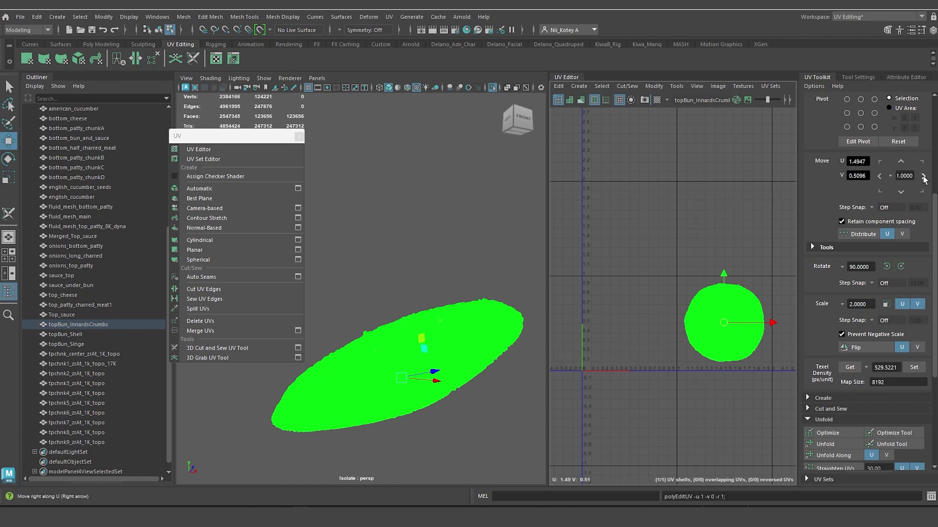
left_click(924, 179)
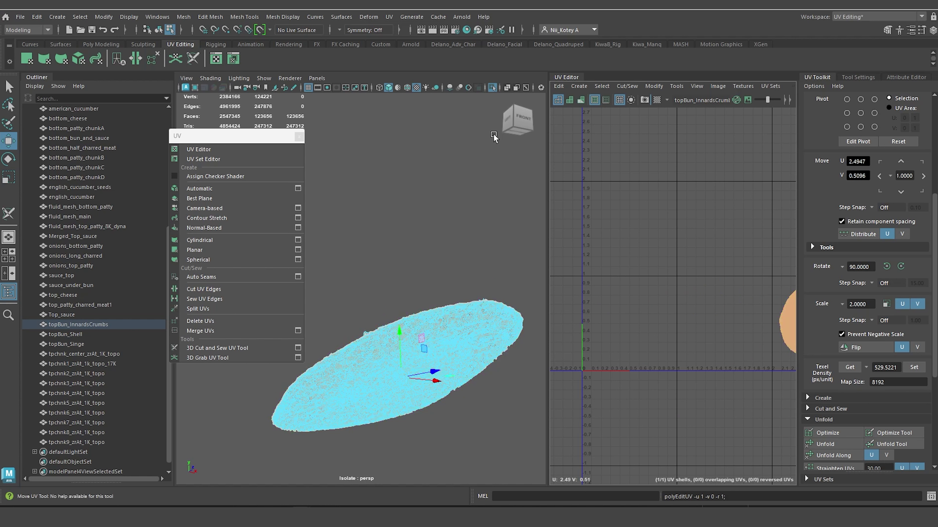
Turn off the isolation of topBun_InnardsCrumbs to show the whole burger.
left_click(492, 88)
scroll(448, 298, "down", 3)
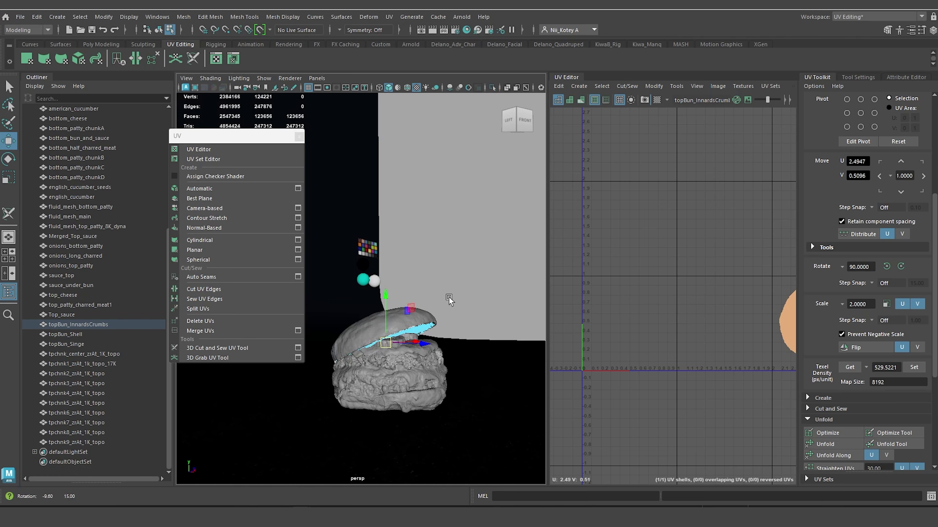
scroll(422, 342, "up", 4)
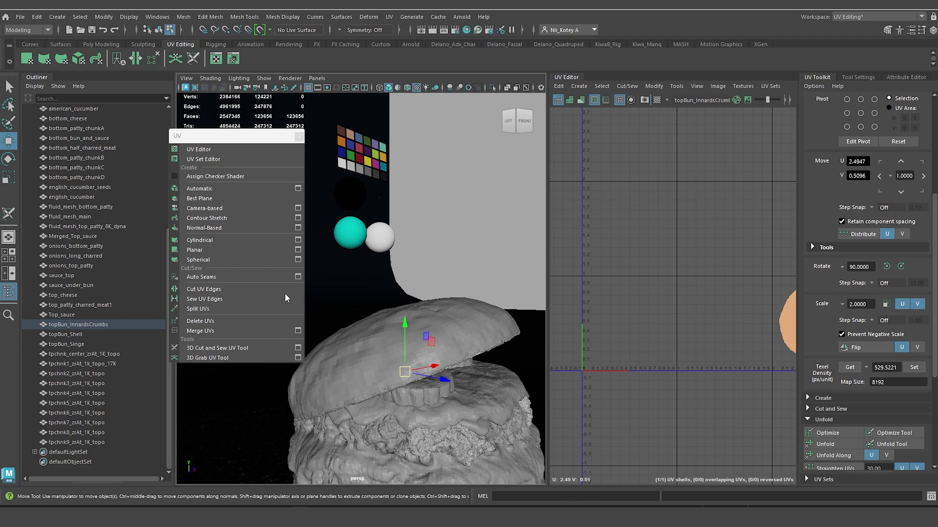
Group the topBun_InnardsCrumbs, topBun_Shell and topBun_Singe meshes and name the group topBun_grp.
left_click(84, 323)
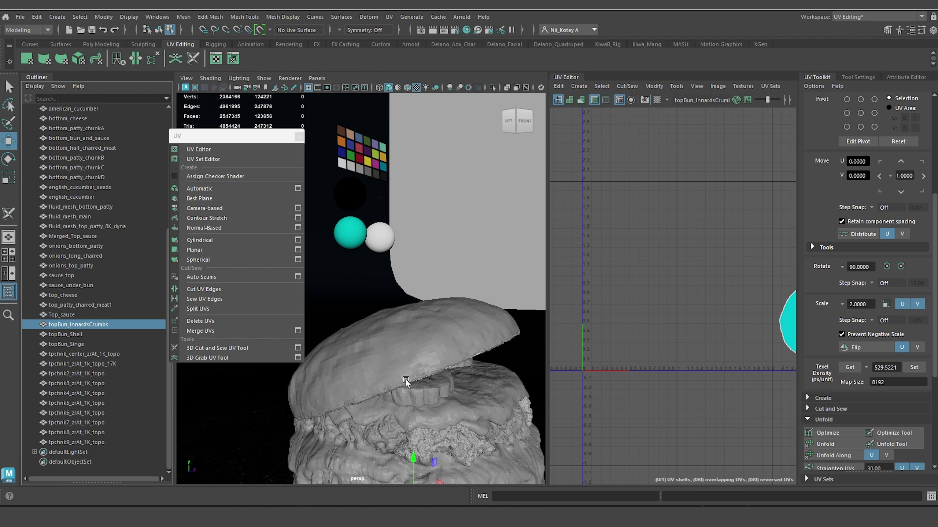
left_click_drag(443, 371, 421, 350, "alt")
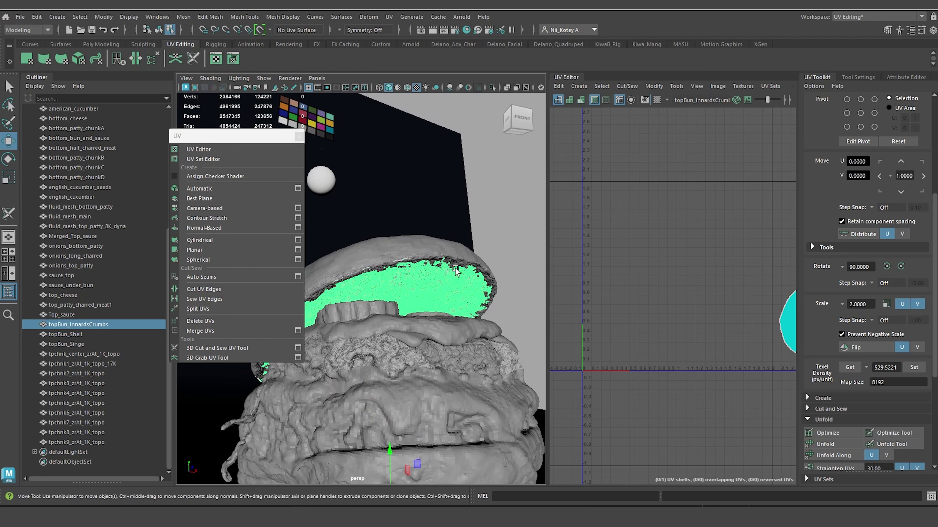
left_click(419, 246)
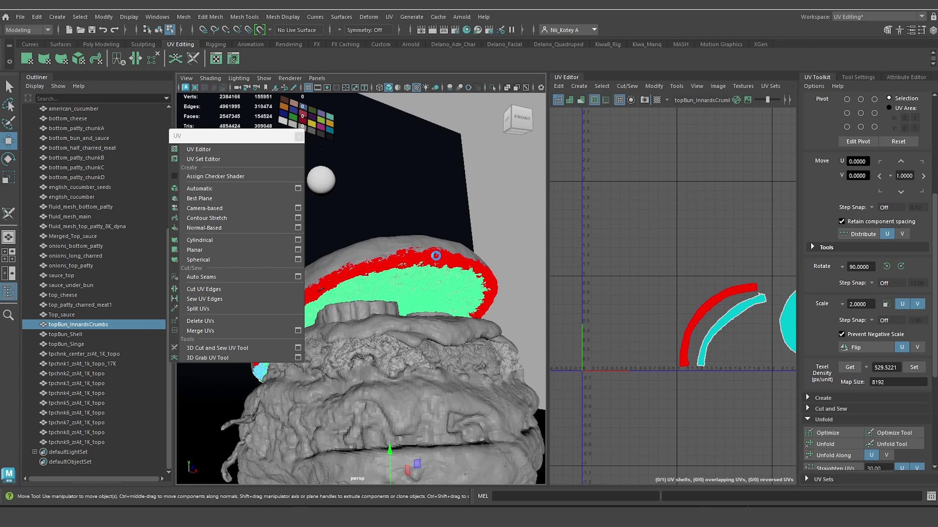
right_click_drag(436, 256, 475, 202)
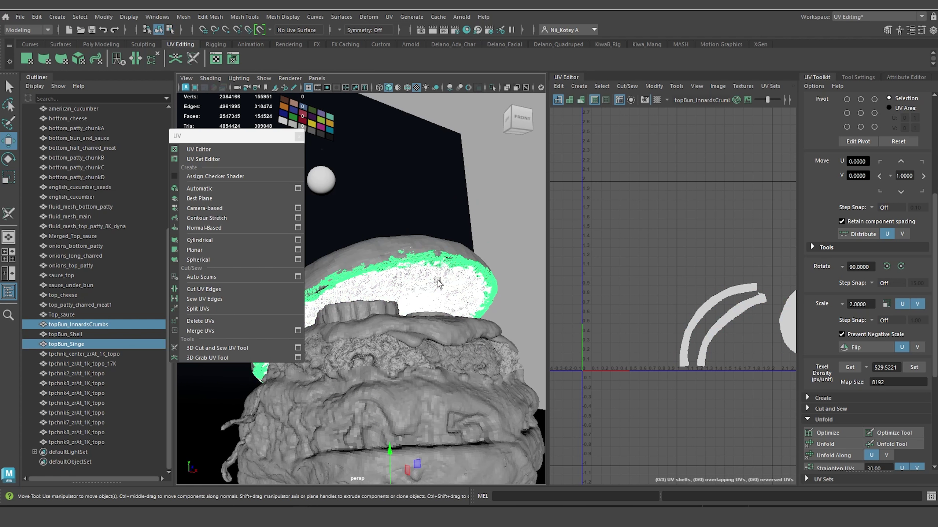
left_click(455, 264, "shift")
left_click(400, 246, "shift")
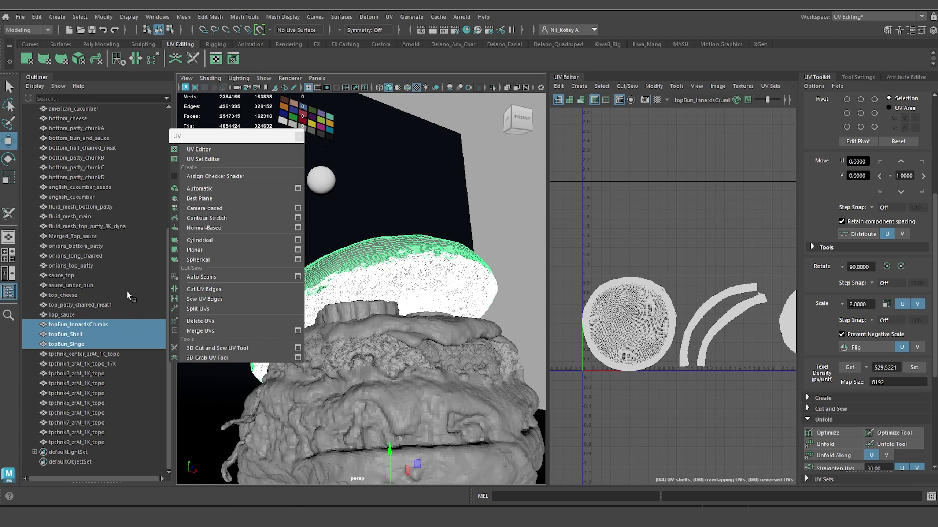
key("ctrl+g")
double_click(57, 442)
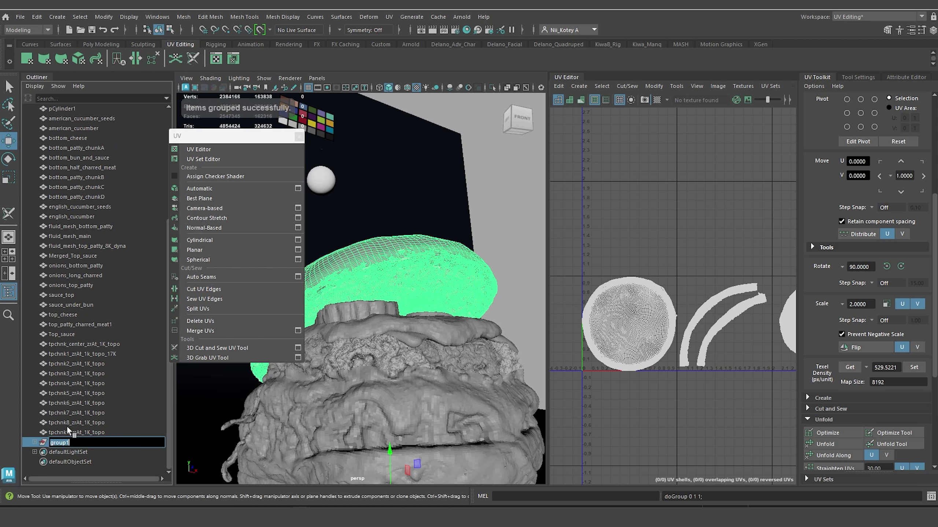
type("top_")
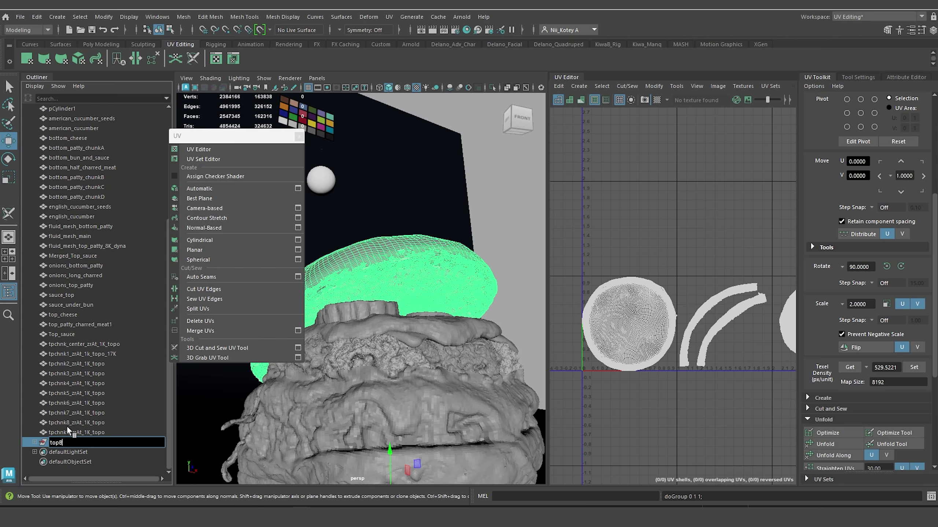
type("un_grp")
key("Return")
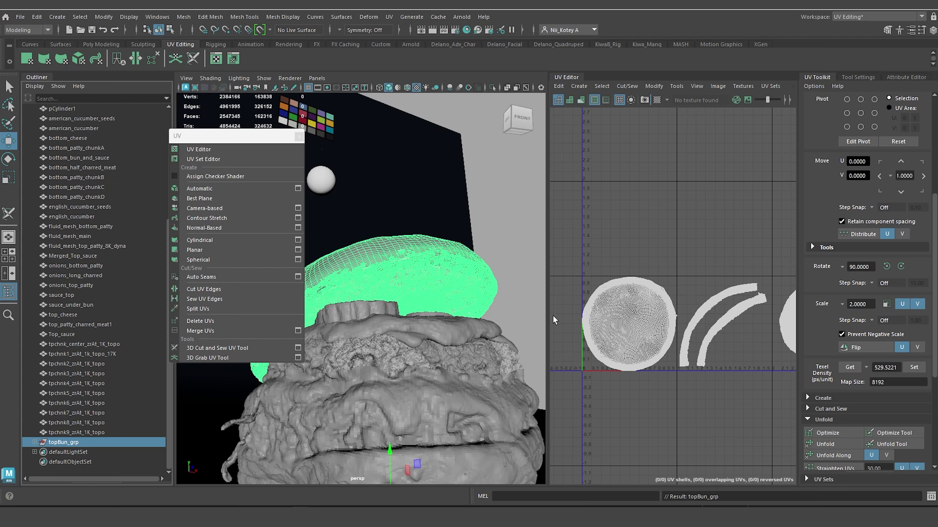
Widen the UV Editor to examine the top bun's shells across their tiles, then give the viewport more room again.
left_click_drag(545, 312, 457, 313)
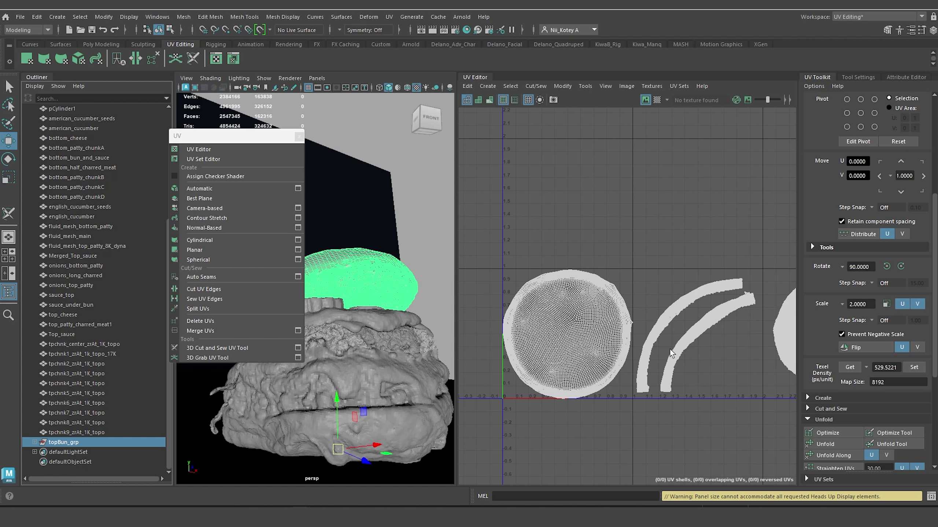
middle_click_drag(672, 340, 541, 352, "alt")
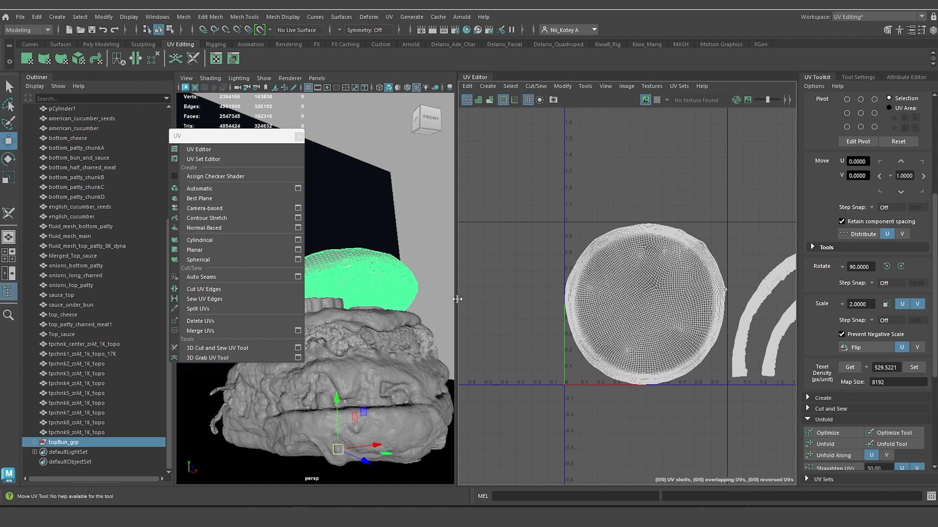
left_click_drag(456, 299, 512, 299)
Assign a new Arnold aiStandardSurface material to topBun_grp.
left_click_drag(411, 300, 433, 224, "alt")
right_click_drag(432, 225, 440, 474)
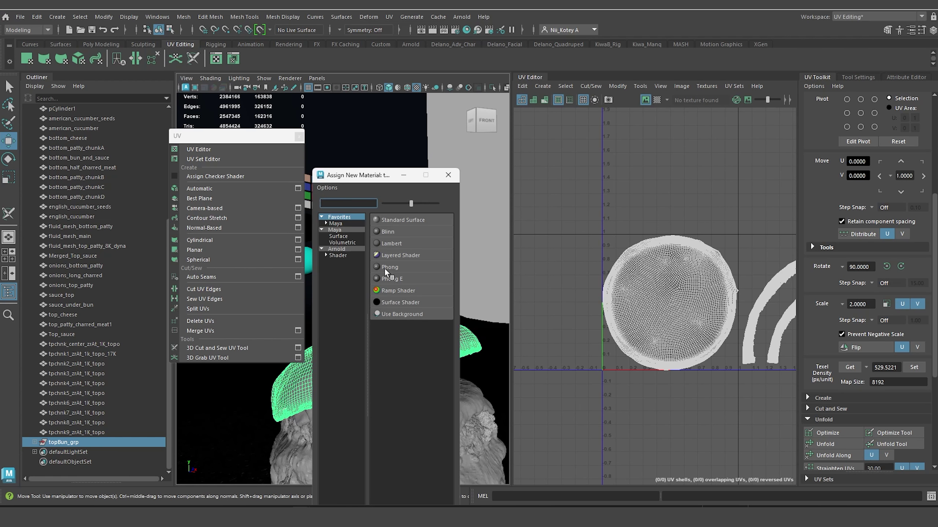
left_click(342, 249)
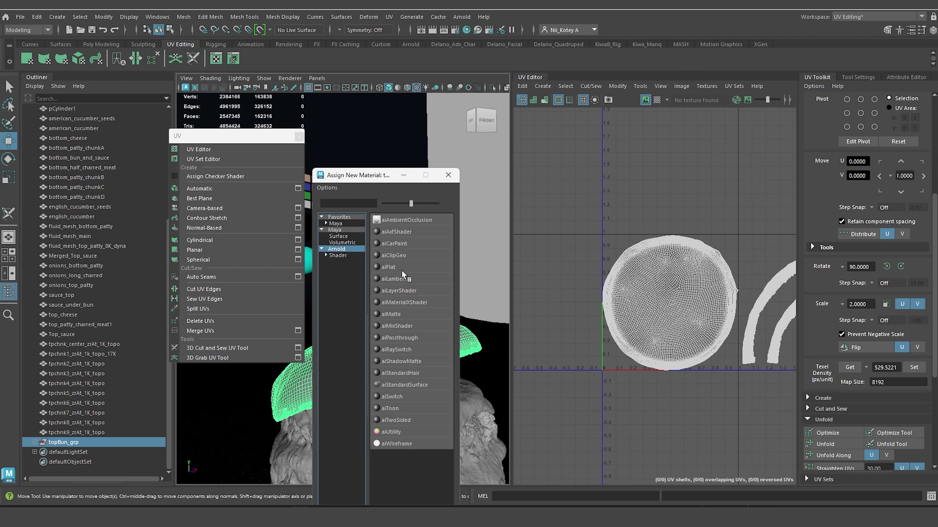
left_click(410, 385)
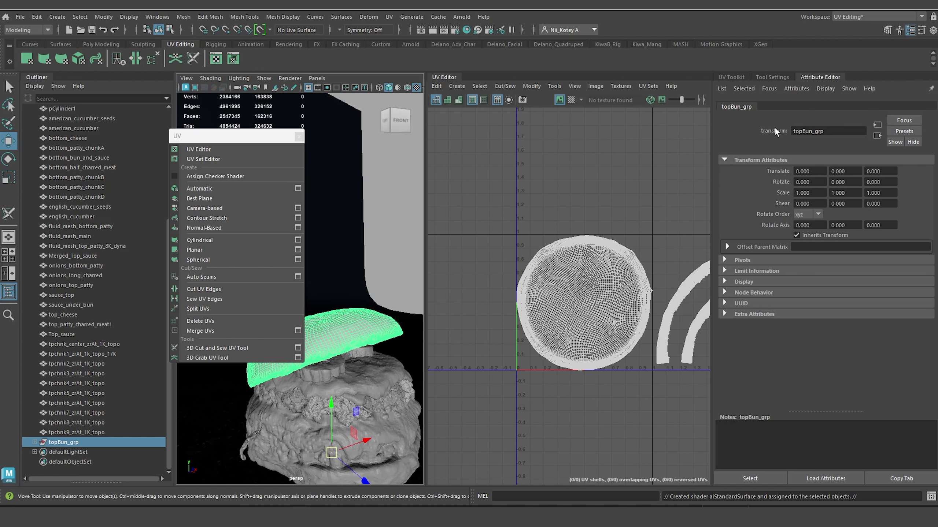
Rename the aiStandardSurface material on the topBun_Shell mesh to aiSS_topBun_MAT.
left_click(367, 322)
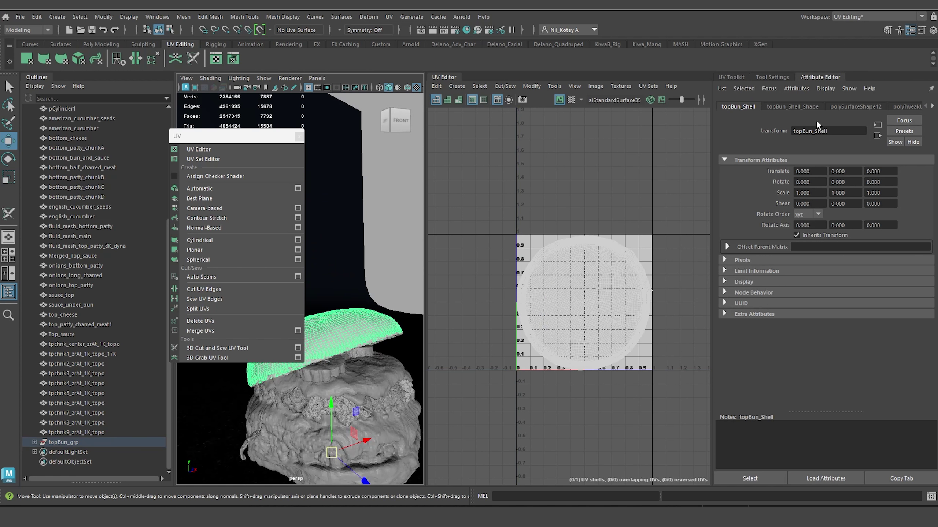
left_click(931, 108)
left_click(932, 108)
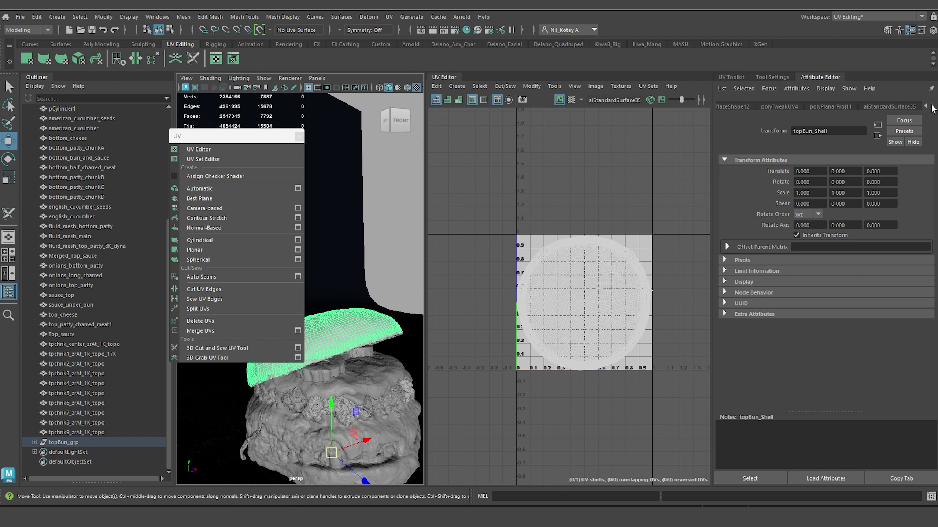
left_click(893, 107)
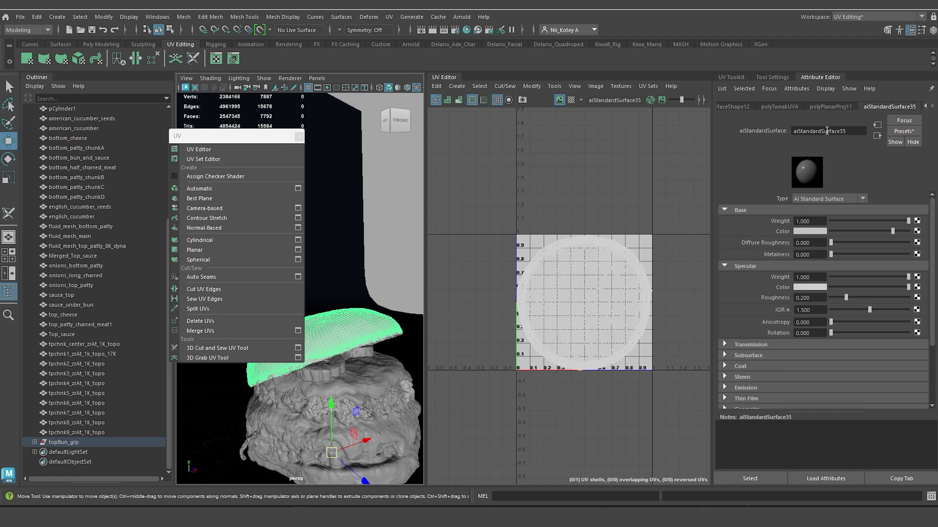
double_click(800, 131)
type("aiSS_topBun_MAT")
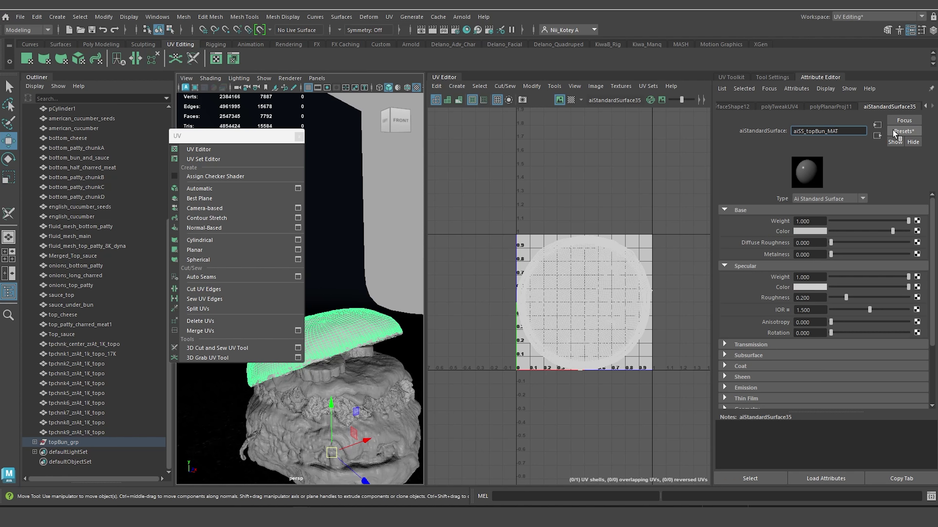
key("Return")
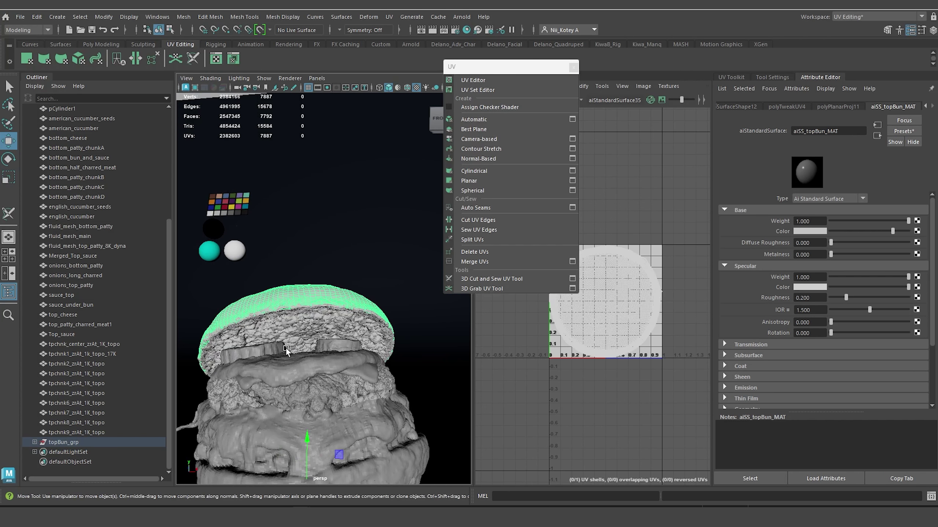
Select the english_cucumber mesh under the top bun and isolate it in the viewport.
middle_click_drag(285, 347, 312, 324, "alt")
right_click_drag(311, 324, 338, 367, "alt")
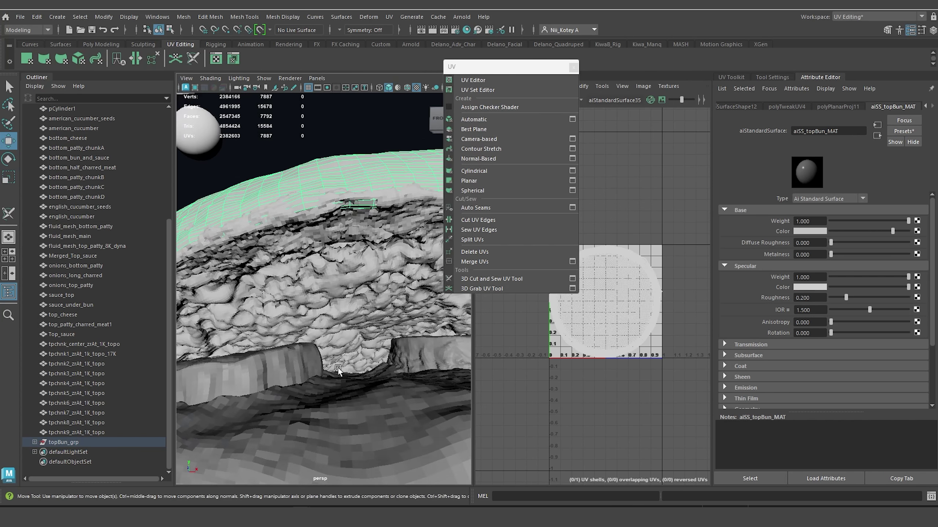
left_click_drag(337, 368, 317, 417, "alt")
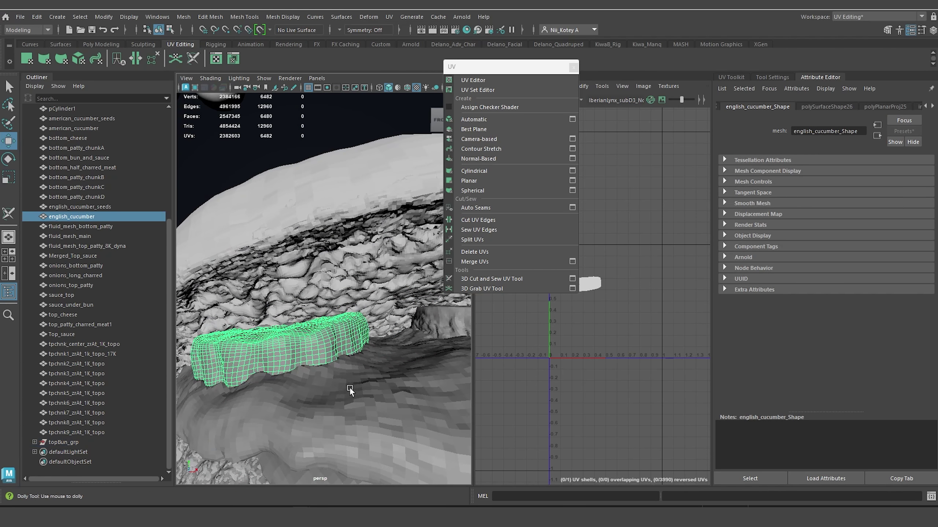
right_click_drag(349, 391, 325, 386, "alt")
left_click_drag(325, 386, 337, 384, "alt")
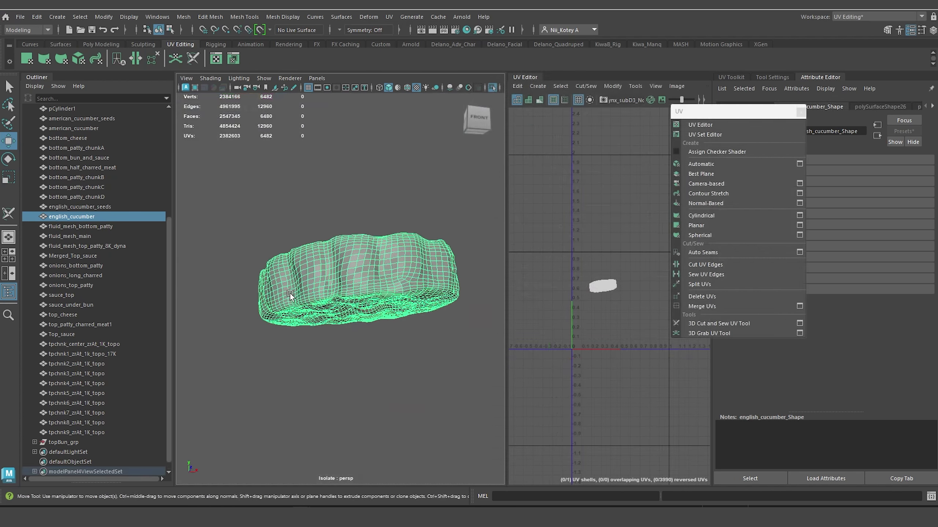
Cut a UV seam all around the rim of the cucumber's underside with the 3D Cut and Sew UV Tool.
middle_click_drag(291, 293, 314, 274, "alt")
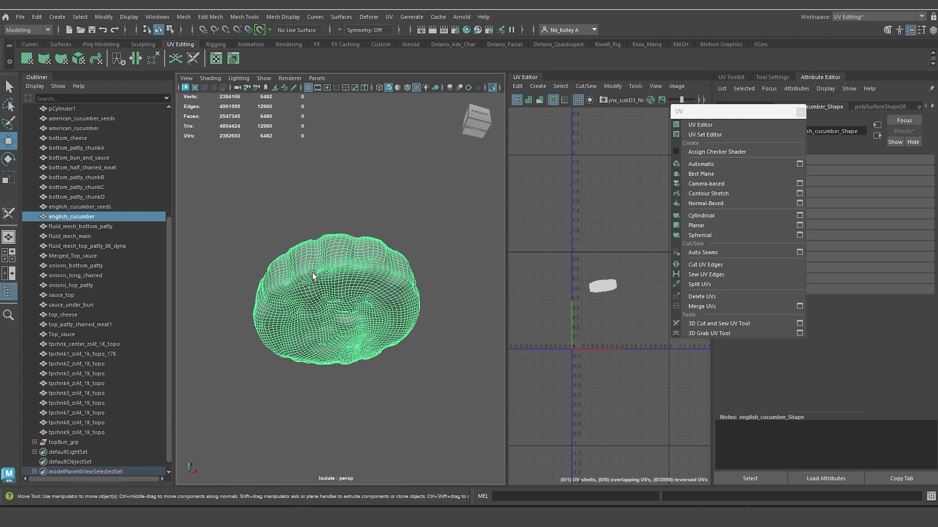
right_click_drag(314, 274, 324, 227, "alt")
middle_click_drag(323, 227, 332, 256, "alt")
right_click_drag(332, 258, 386, 280, "alt")
left_click_drag(387, 280, 382, 231, "alt")
middle_click_drag(382, 231, 373, 260, "alt")
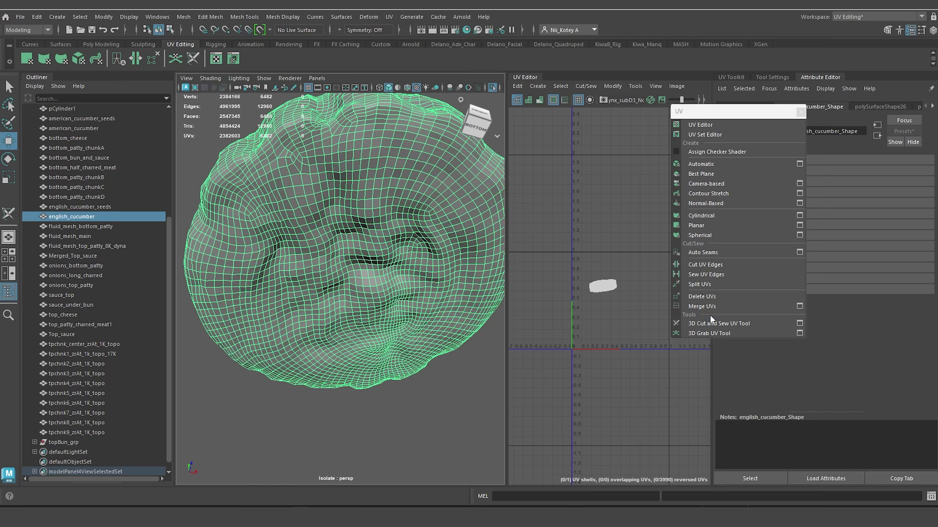
left_click(716, 324)
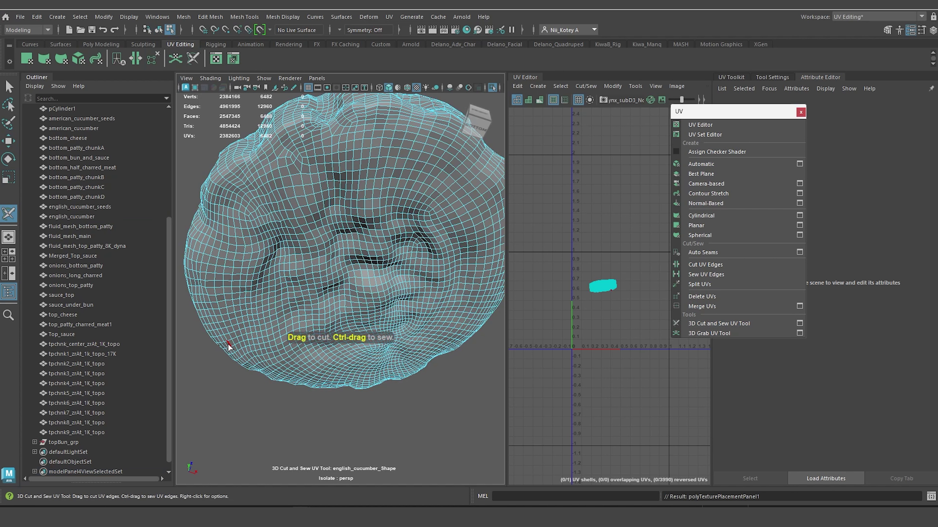
left_click_drag(228, 343, 220, 327)
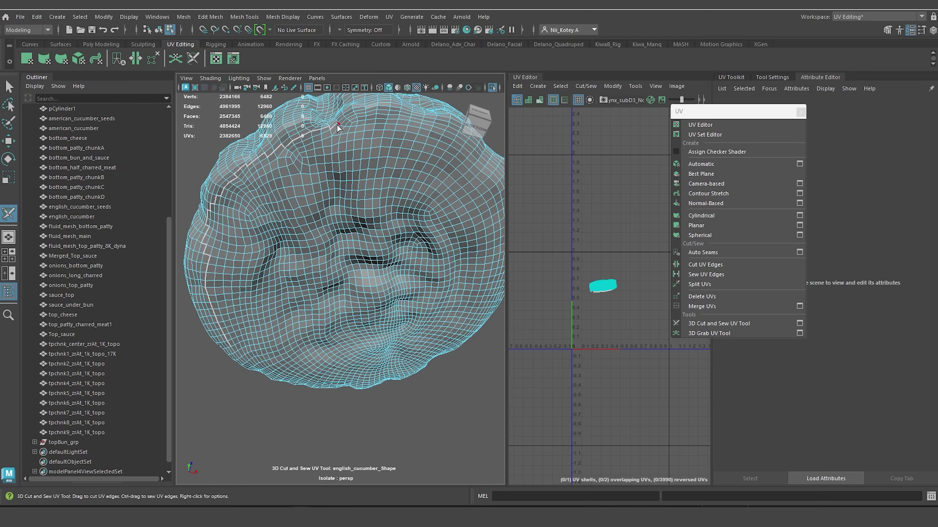
mouse_move(486, 159)
left_mouse_down()
mouse_move(490, 166)
mouse_move(396, 256)
mouse_move(409, 232)
mouse_move(335, 242)
mouse_move(368, 207)
mouse_move(301, 186)
mouse_move(328, 215)
left_mouse_up()
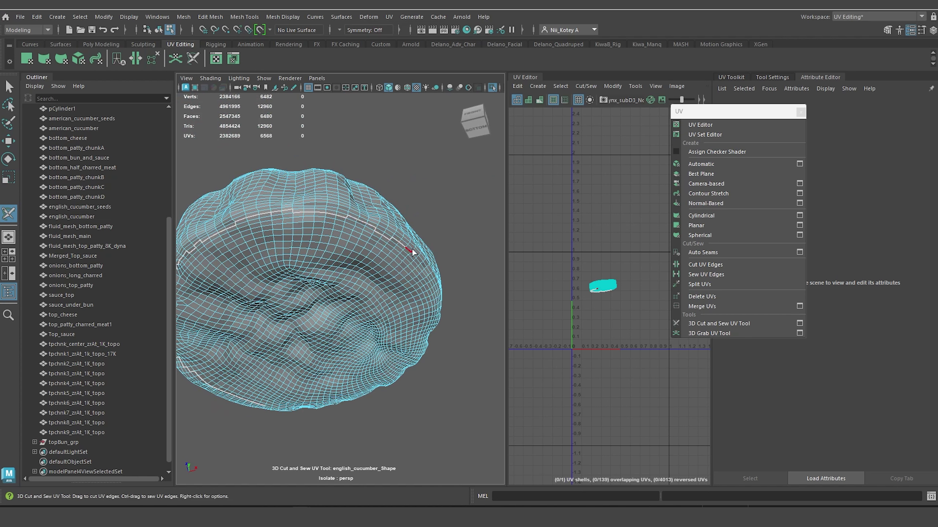
left_click_drag(432, 282, 432, 325)
mouse_move(375, 389)
left_mouse_down()
mouse_move(365, 391)
mouse_move(345, 322)
mouse_move(326, 311)
left_mouse_up()
scroll(343, 325, "down", 4)
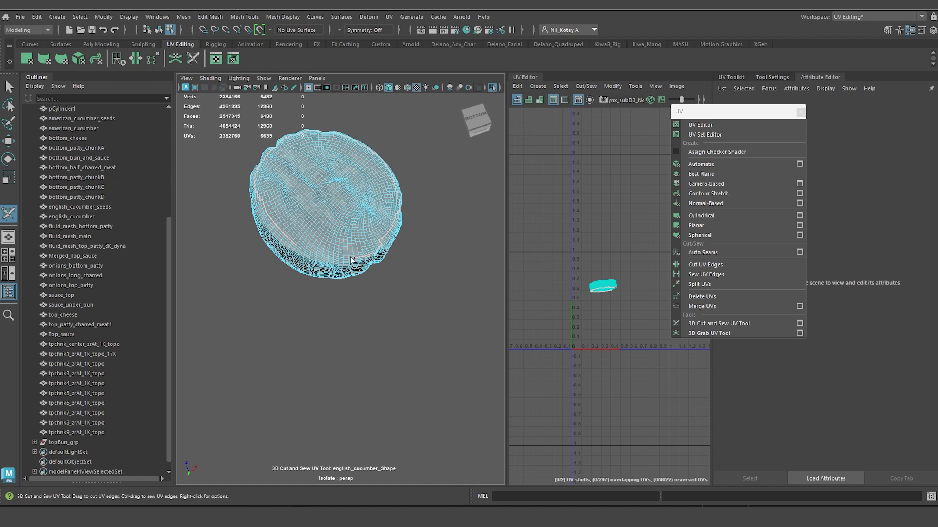
left_click(297, 245)
Display the cucumber's UV shells shaded in separate colours to check the underside cut.
scroll(328, 250, "up", 4)
left_click_drag(330, 250, 338, 219, "alt")
left_click(528, 99)
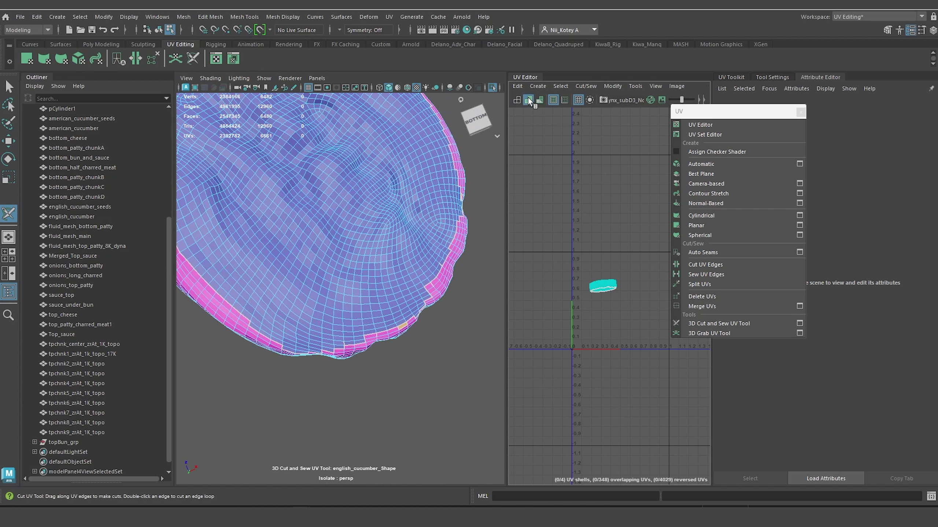
Sew the stray yellow face on the cucumber's lower rim back onto its neighbouring shell.
scroll(378, 266, "down", 5)
left_click_drag(334, 264, 334, 259, "alt")
scroll(334, 252, "up", 8)
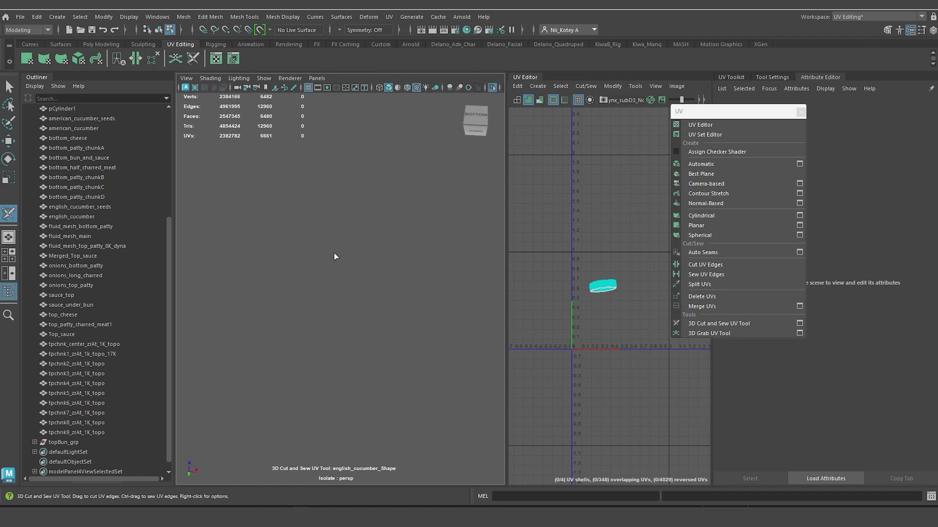
scroll(366, 203, "down", 4)
middle_click_drag(366, 202, 365, 209, "alt")
mouse_move(364, 209)
right_mouse_down("alt")
mouse_move(387, 234)
mouse_move(379, 214)
right_mouse_up("alt")
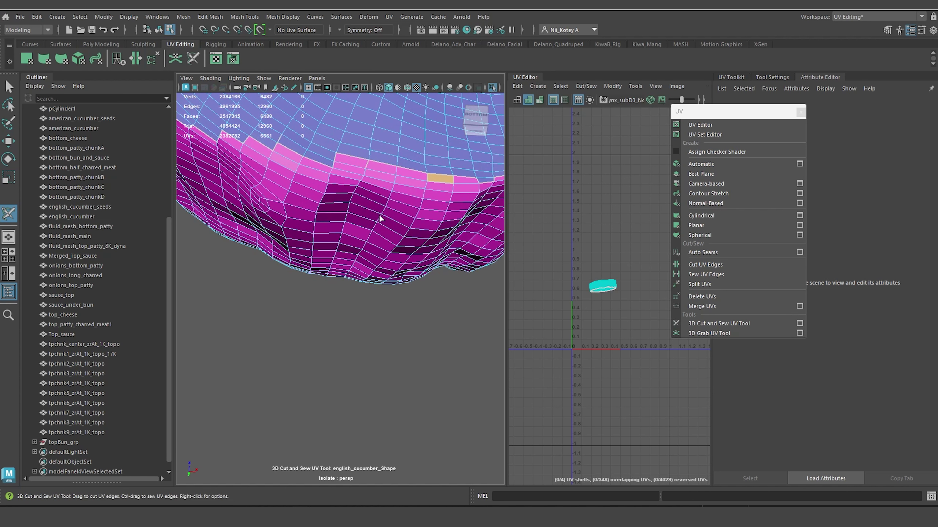
left_click_drag(378, 214, 369, 312, "alt")
left_click(375, 342, "ctrl")
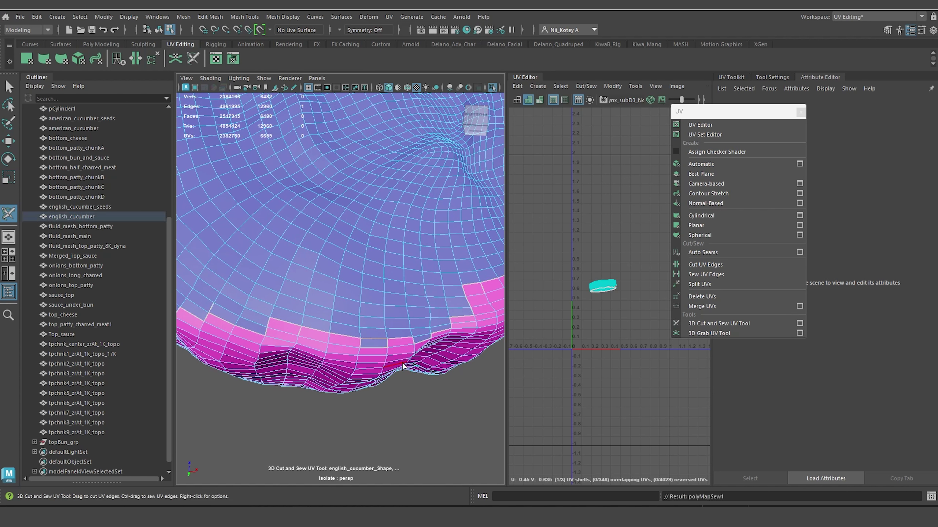
Turn off the isolation and examine from behind and the side how the cucumber sits in the burger.
right_click_drag(365, 284, 364, 266, "alt")
left_click_drag(365, 265, 375, 299, "alt")
left_click(493, 87)
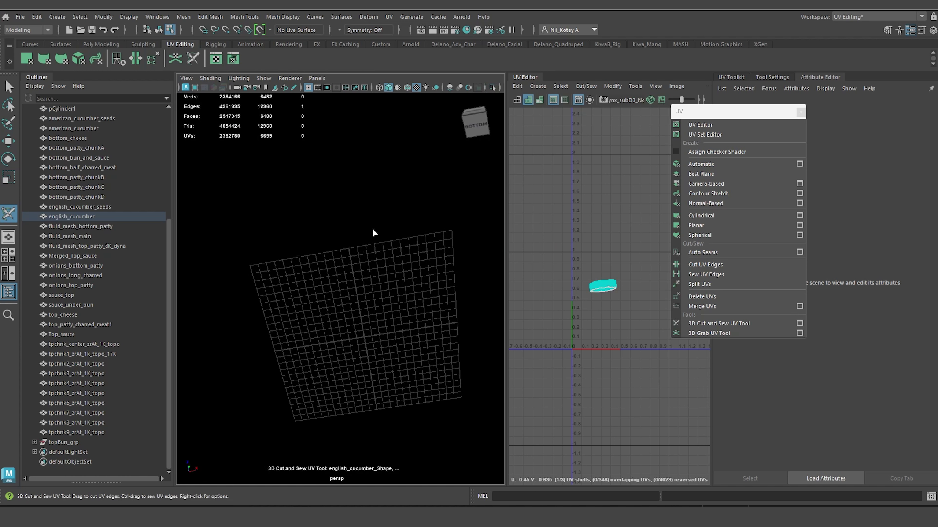
left_click_drag(339, 298, 468, 271, "alt")
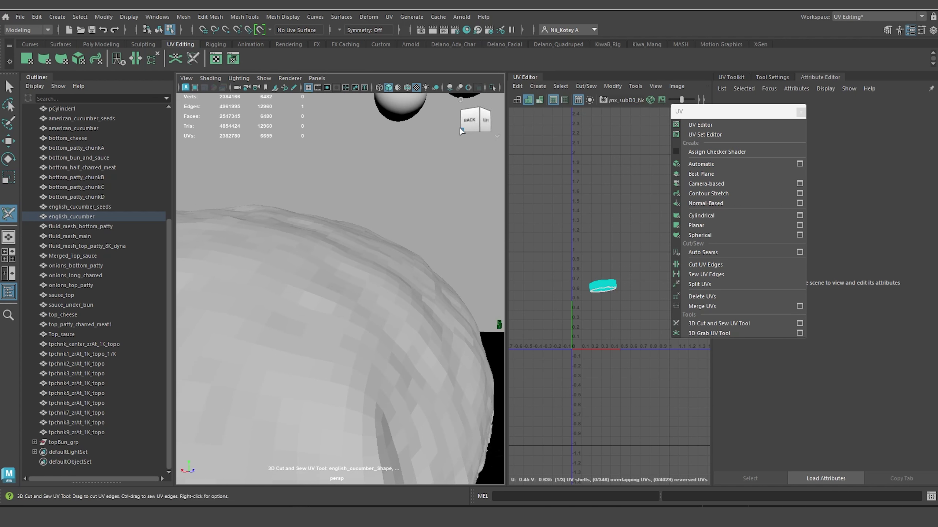
left_click(491, 87)
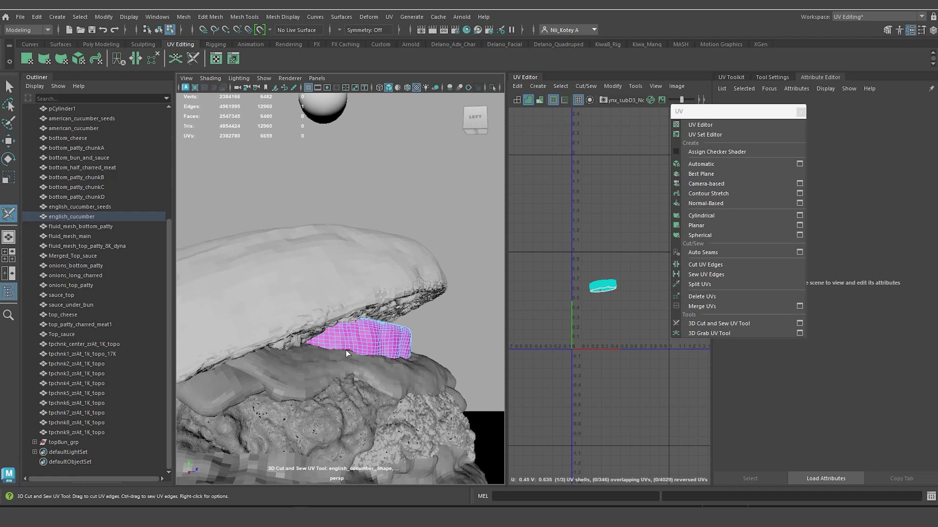
Return to object mode with english_cucumber selected and isolate it again.
right_click_drag(350, 334, 416, 212)
key("w")
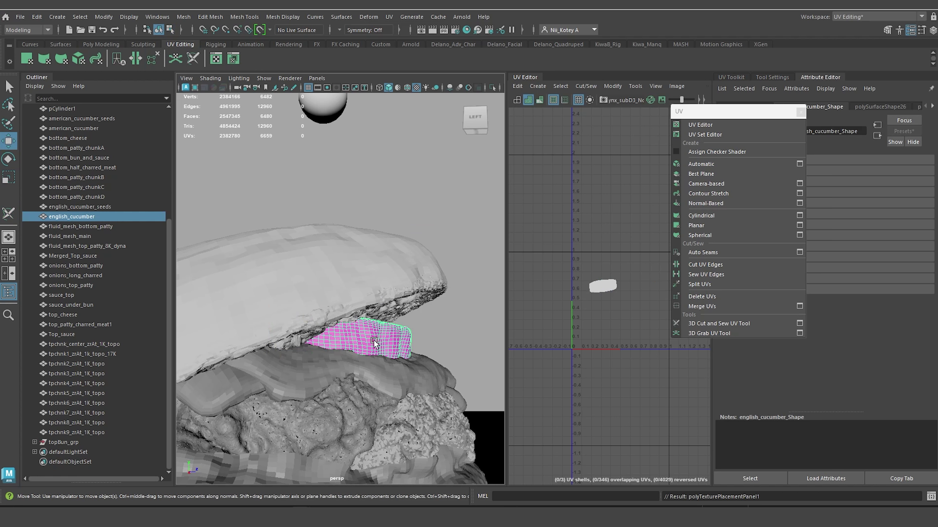
left_click(492, 87)
left_click_drag(462, 134, 460, 310, "alt")
scroll(355, 355, "up", 6)
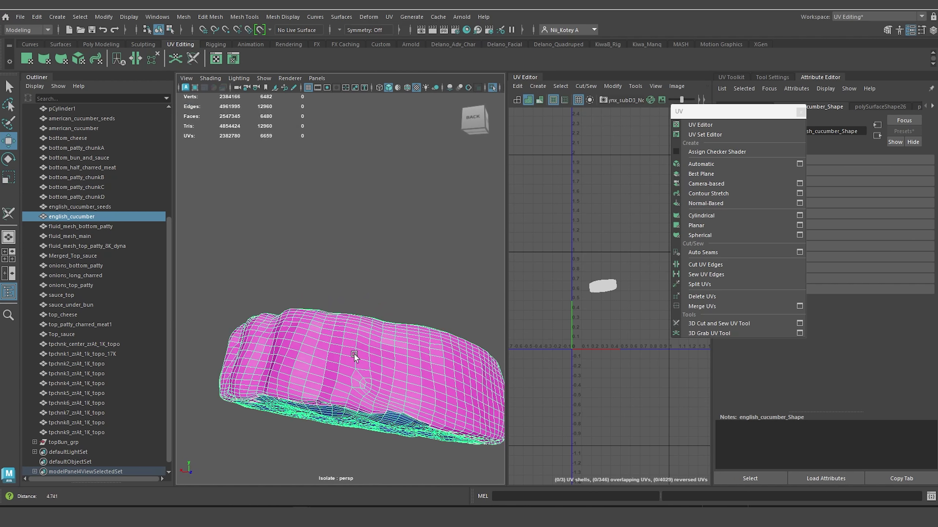
Cut a vertical UV seam up the cucumber's back side wall, starting at the underside seam, with the 3D Cut and Sew UV Tool.
middle_click_drag(364, 365, 344, 309, "alt")
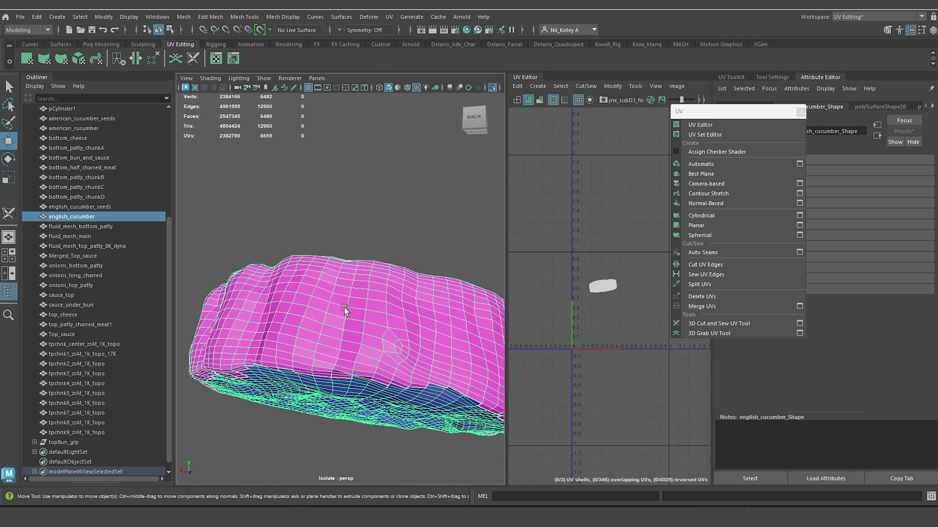
left_click_drag(344, 311, 353, 304, "alt")
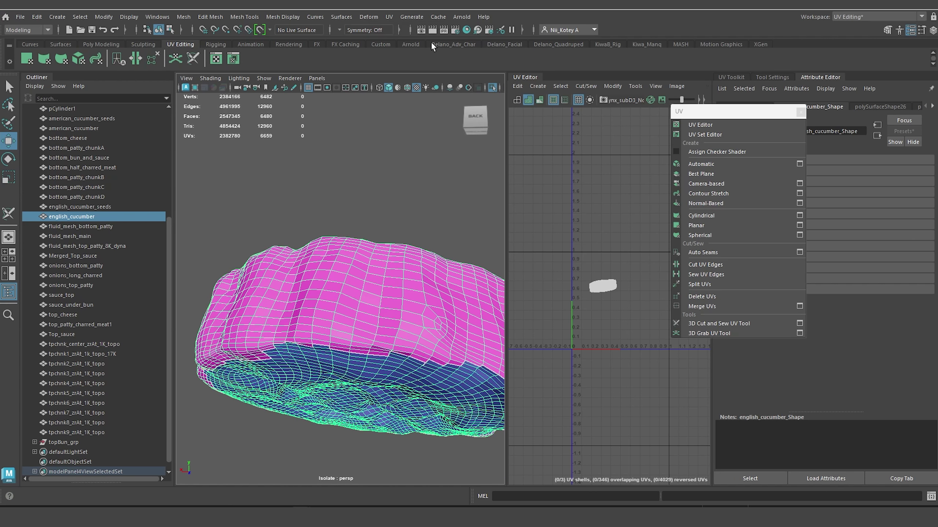
left_click(694, 323)
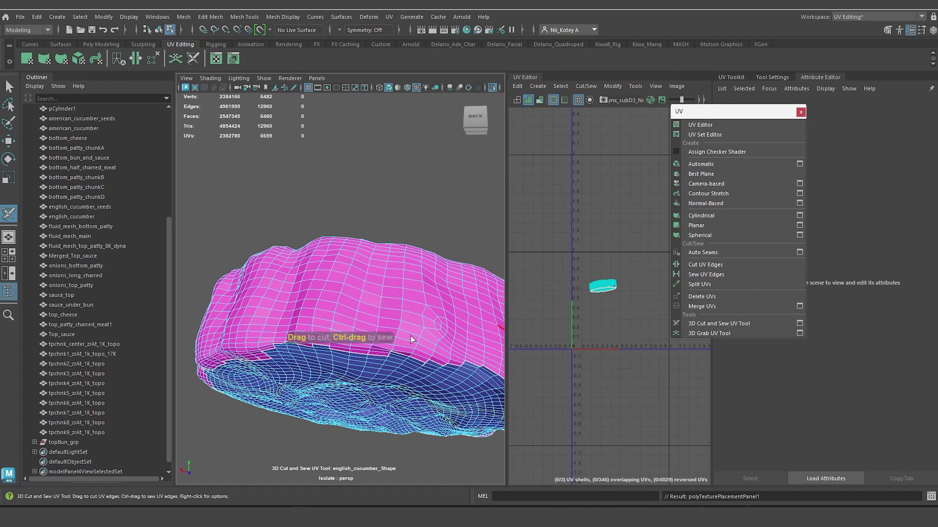
left_click_drag(312, 343, 360, 262, "alt")
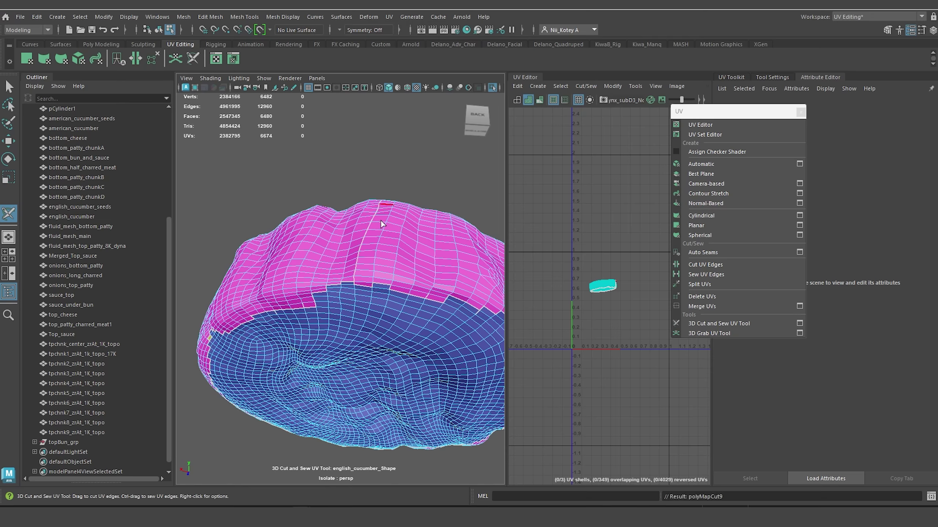
left_click_drag(380, 221, 338, 240, "alt")
Leave the cutting tool and select all of the cucumber's UV shells in the UV Editor.
left_click_drag(729, 116, 794, 132)
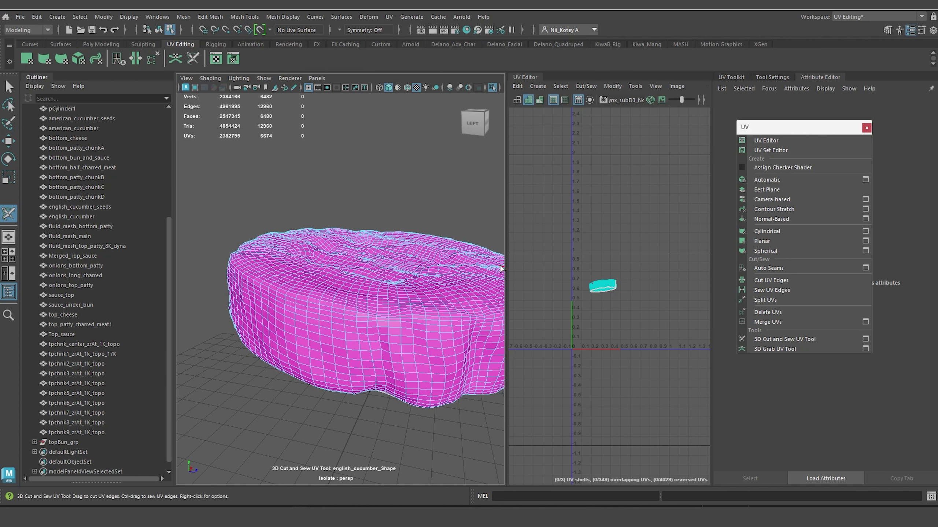
left_click_drag(501, 269, 306, 258, "alt")
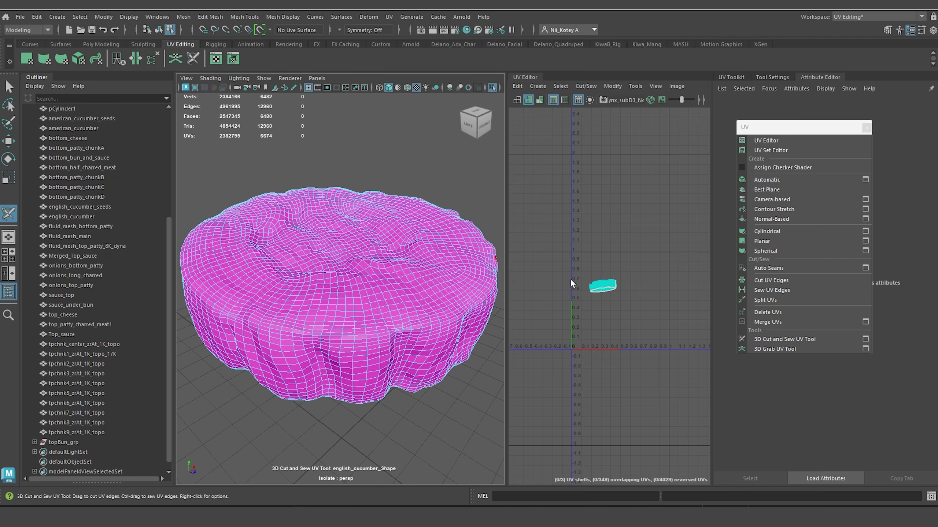
right_click(603, 285)
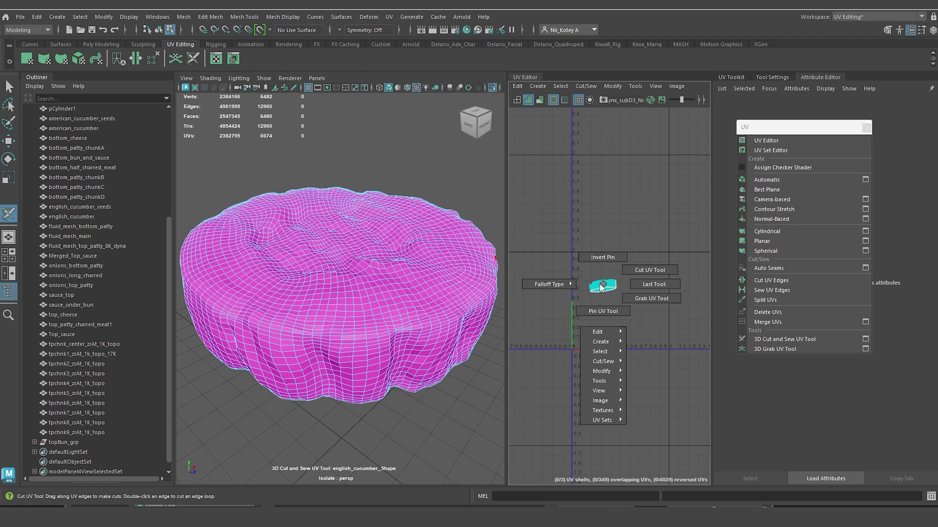
key("w")
right_click_drag(607, 284, 543, 267)
left_click_drag(562, 258, 653, 341)
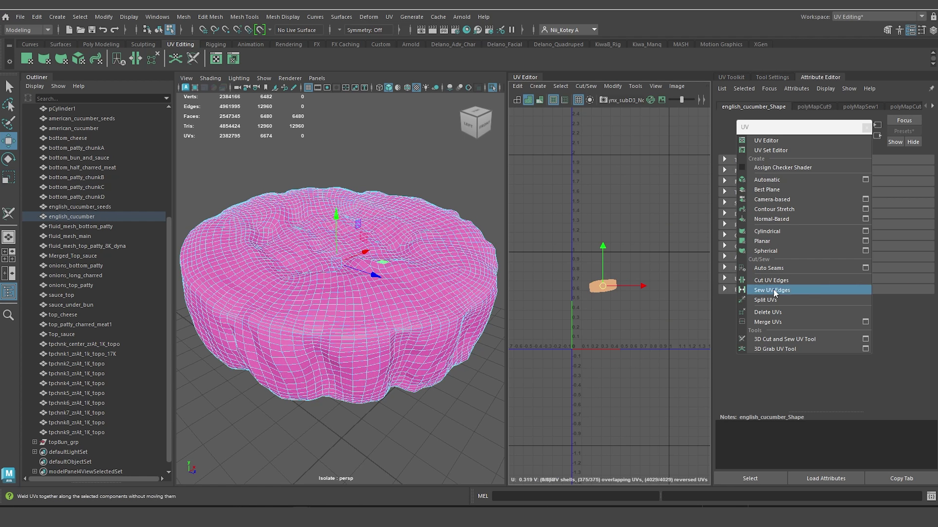
Widen the UV Editor and bring the cucumber's selected shells closer into view.
left_click(749, 289)
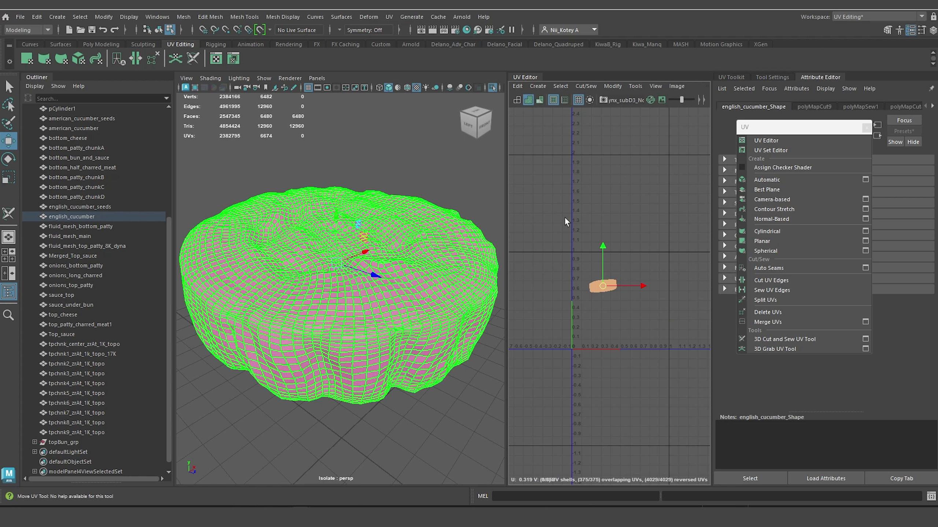
middle_click_drag(585, 225, 572, 219, "alt")
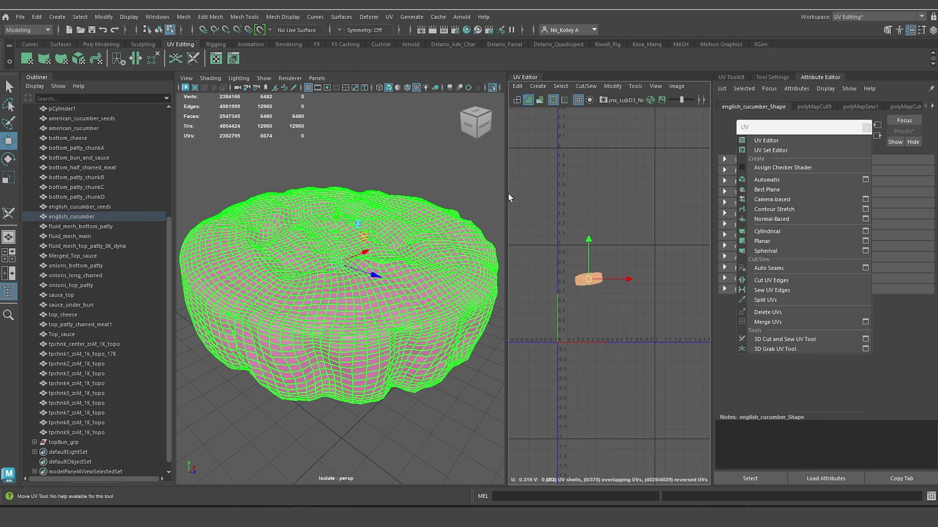
left_click_drag(508, 192, 479, 193)
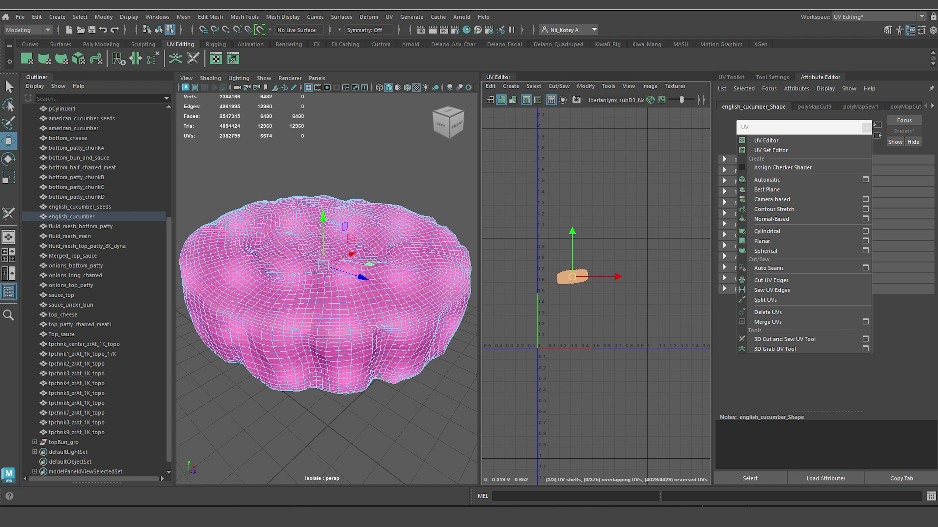
middle_click_drag(596, 246, 603, 226, "alt")
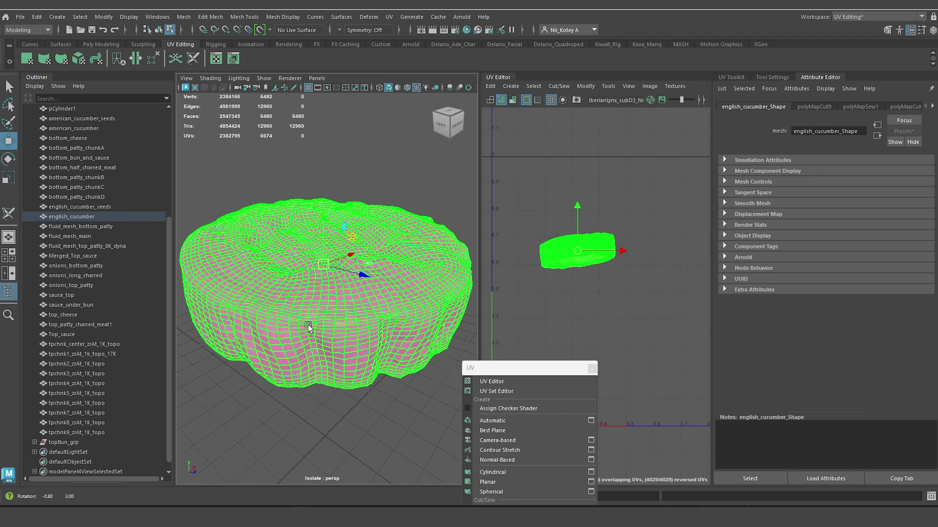
Select all of english_cucumber's UV shells, then Unfold and Optimize them.
left_click_drag(310, 325, 320, 311, "alt")
right_click_drag(567, 248, 532, 236)
left_click_drag(515, 218, 655, 329)
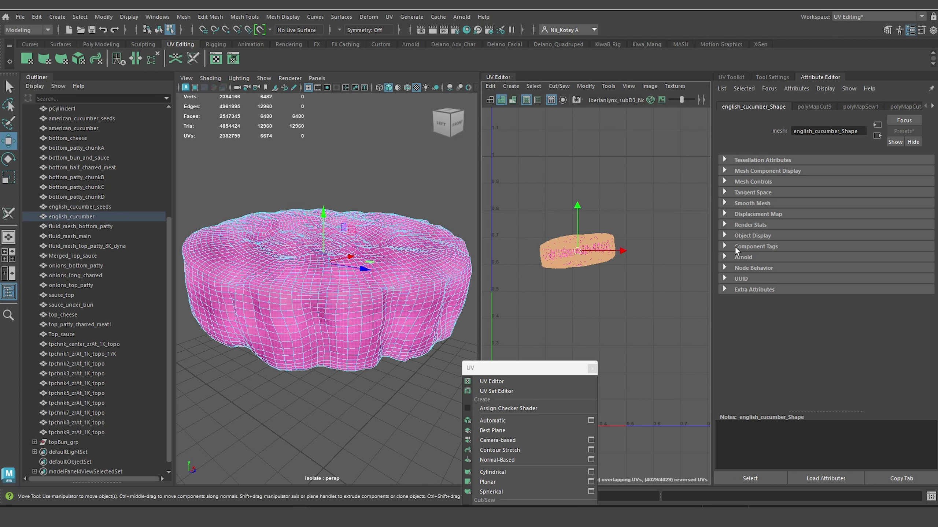
left_click(745, 78)
left_click(830, 444)
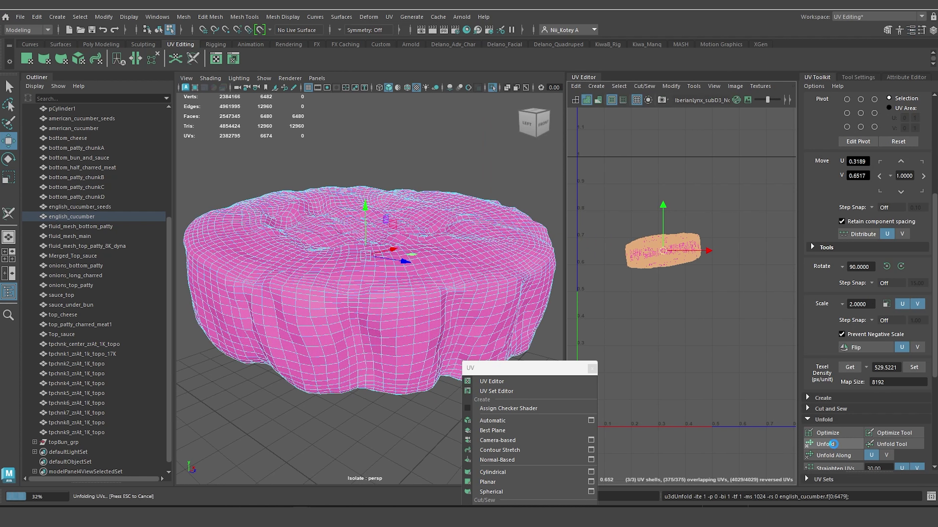
left_click(838, 431)
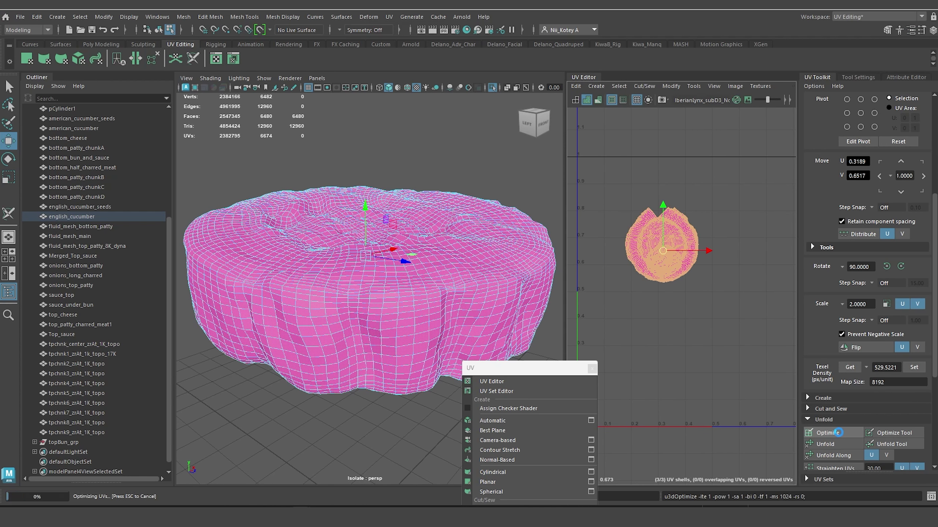
Set the texel density of all english_cucumber shells to 529.5221 at map size 8192 and deselect them.
left_click(753, 357)
left_click_drag(626, 216, 701, 269)
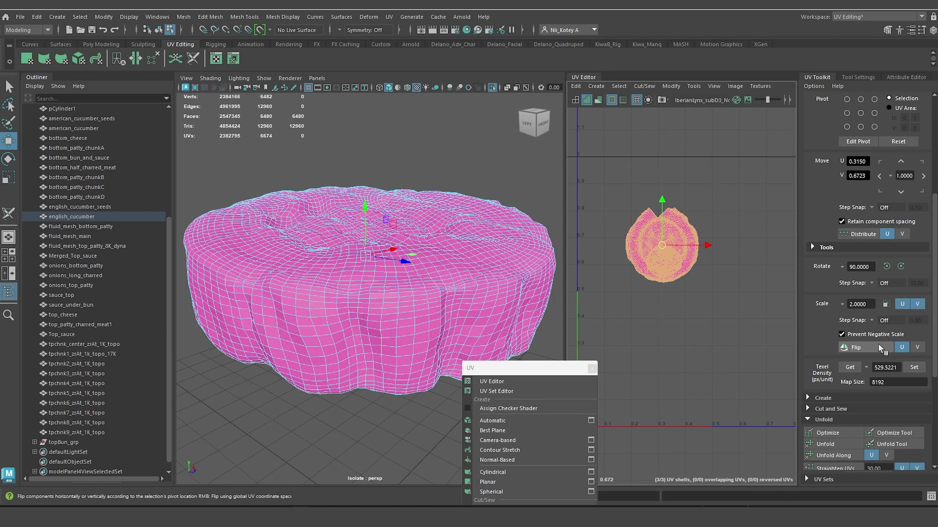
left_click(913, 368)
left_click(659, 311)
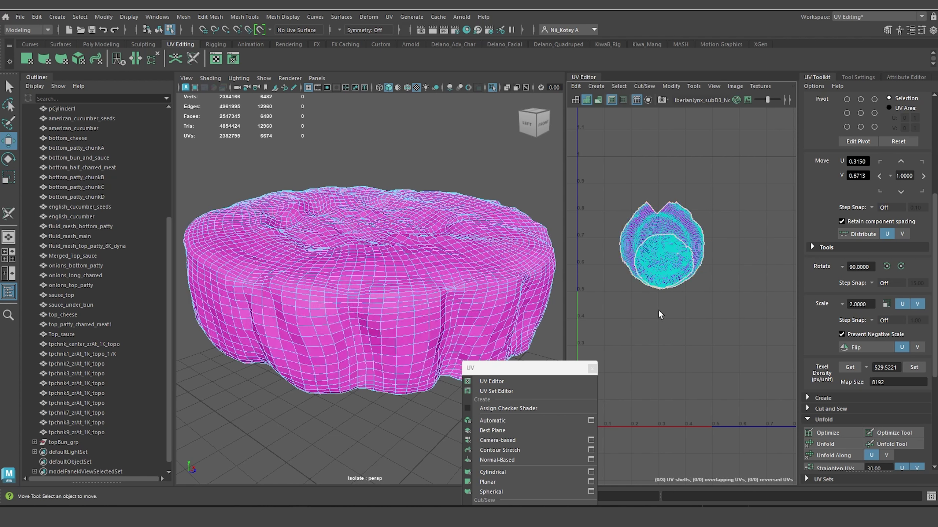
Separate english_cucumber's overlapping UV shells, placing the small round shell at the lower right of the large notched one.
left_click(664, 264)
left_click_drag(664, 264, 652, 344)
middle_click_drag(669, 293, 560, 298, "alt")
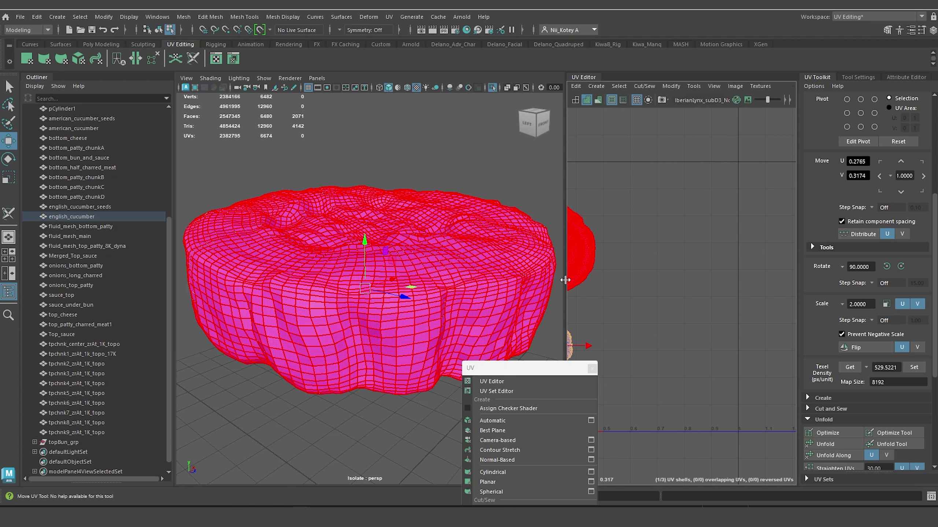
left_click_drag(565, 279, 466, 283)
scroll(655, 319, "down", 4)
middle_click_drag(595, 311, 658, 266, "alt")
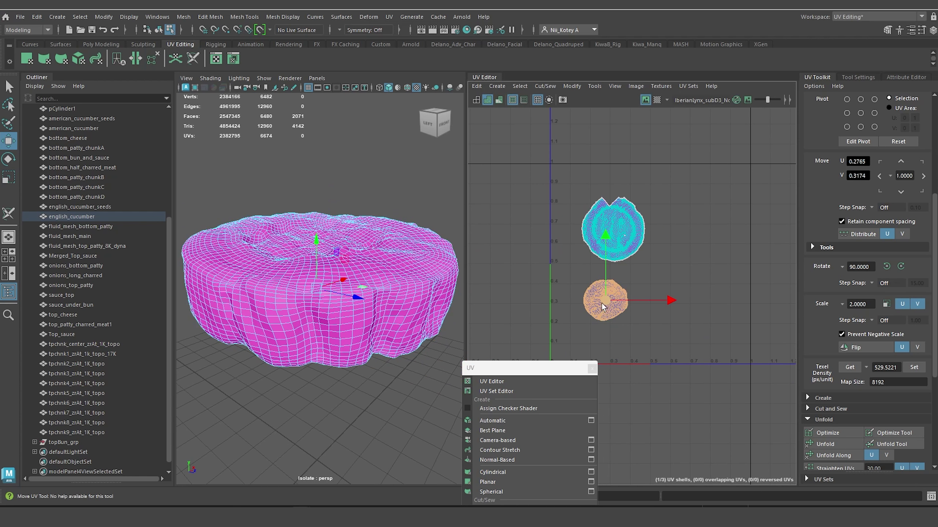
left_click_drag(602, 304, 671, 293)
left_click(627, 247)
left_click_drag(610, 226, 623, 243)
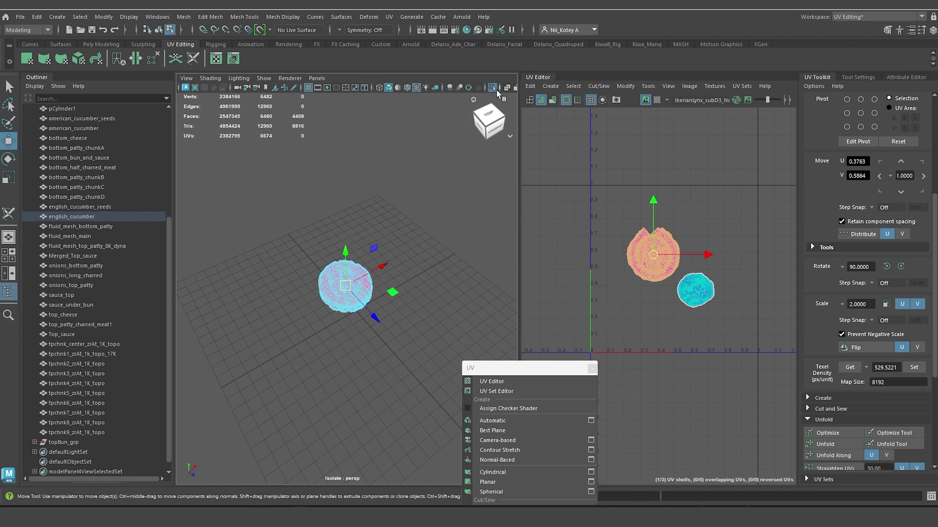
Leave the current isolation, isolate american_cucumber instead and turn its underside into view.
left_click(493, 88)
left_click_drag(362, 315, 406, 257, "alt")
scroll(328, 297, "up", 5)
left_click_drag(437, 331, 402, 253, "alt")
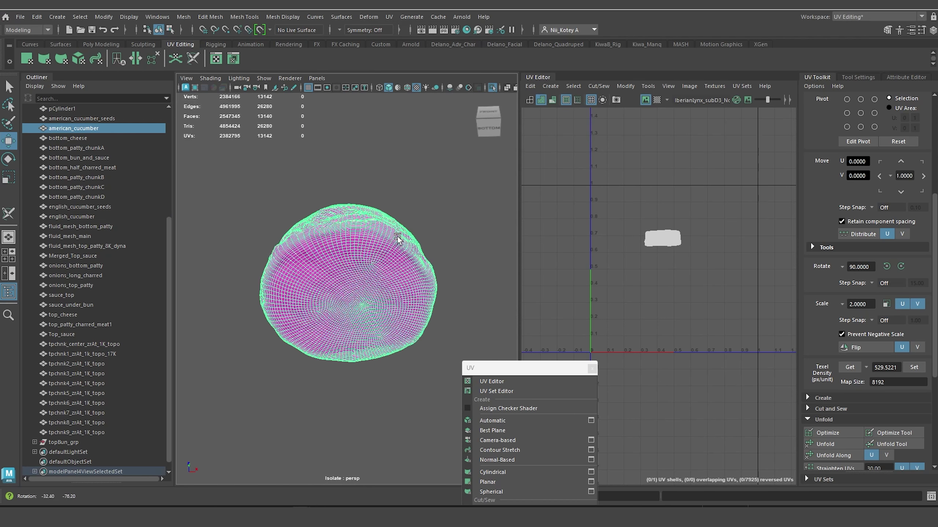
Cut a UV seam around american_cucumber's underside rim with the 3D Cut and Sew UV Tool.
left_click_drag(510, 368, 525, 144)
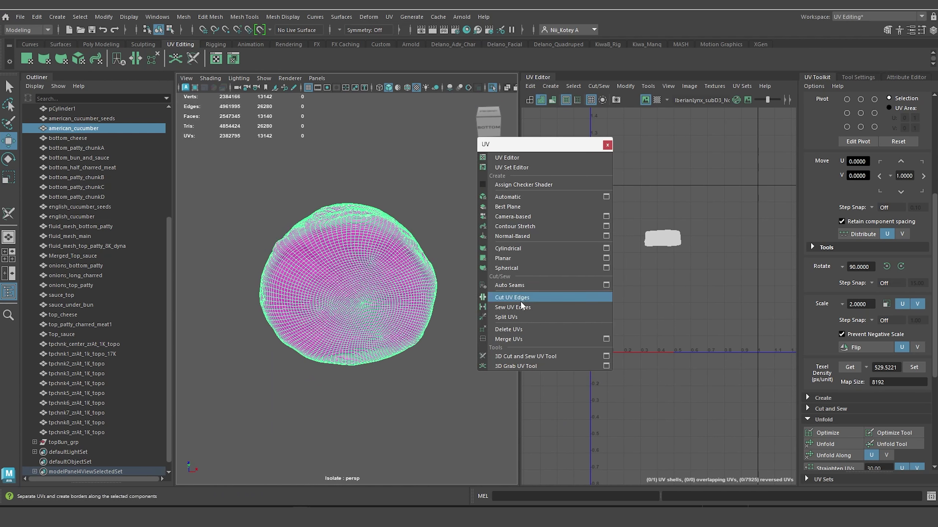
left_click(529, 355)
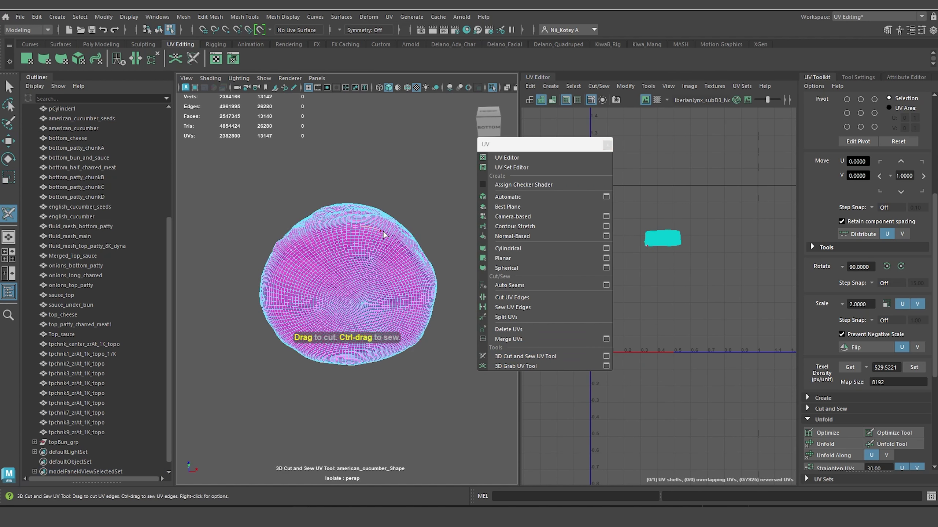
mouse_move(409, 252)
left_mouse_down()
mouse_move(427, 313)
mouse_move(265, 304)
mouse_move(354, 223)
left_mouse_up()
key("q")
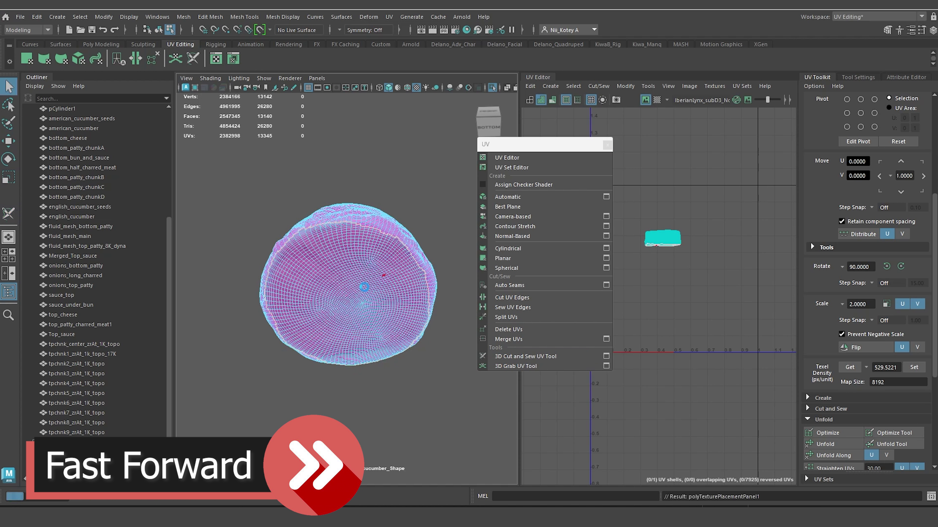
Show the rest of the burger around american_cucumber and return the mesh to object mode.
left_click_drag(353, 258, 351, 309, "alt")
key("ctrl+1")
scroll(347, 310, "down", 5)
scroll(345, 309, "up", 10)
scroll(342, 319, "down", 3)
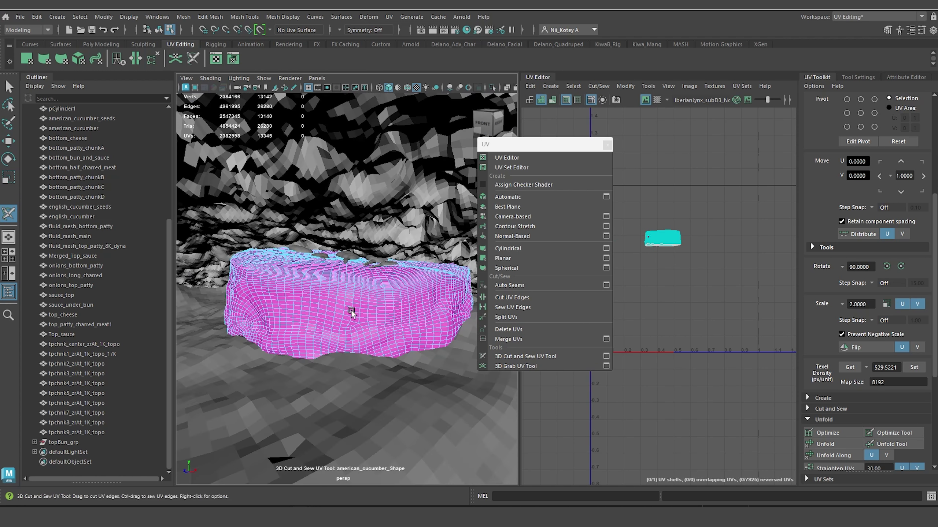
key("w")
right_click(345, 307)
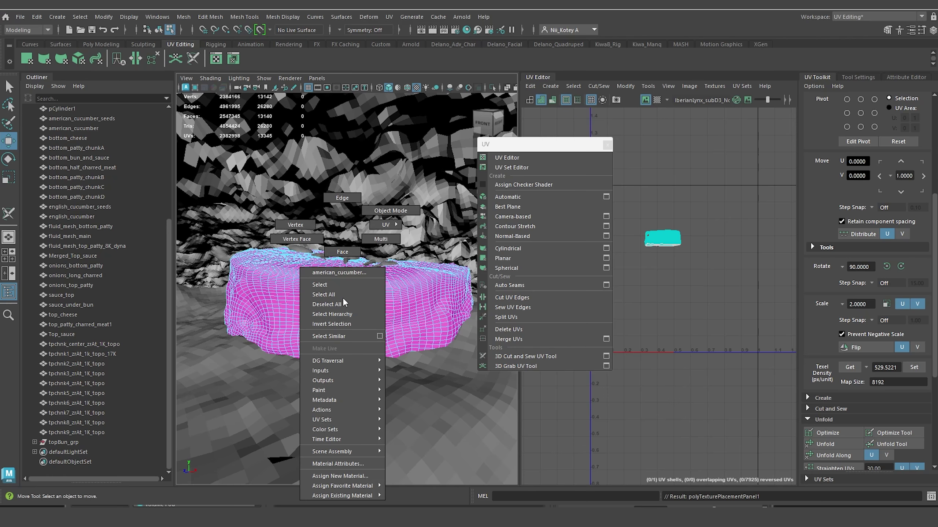
right_click_drag(373, 224, 384, 211)
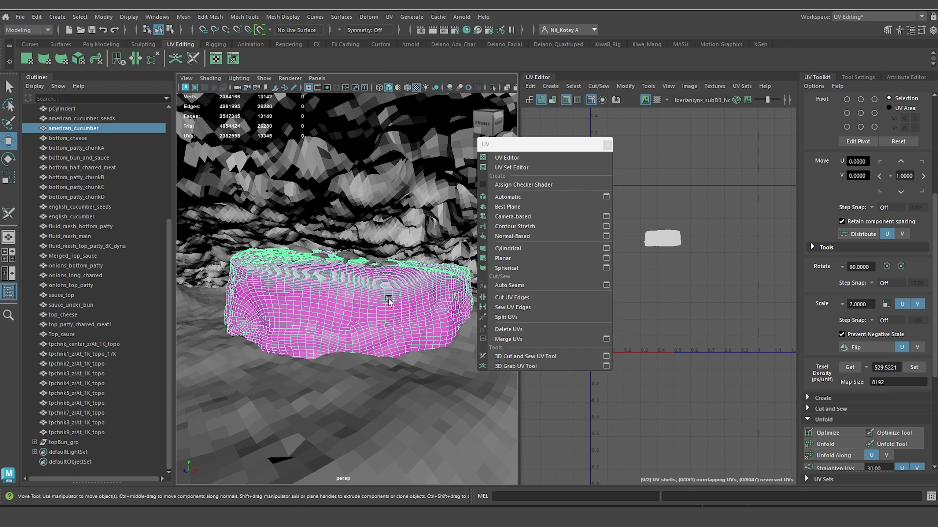
Find american_cucumber's hidden back side in the burger and isolate the mesh again from that side.
left_click_drag(388, 301, 177, 302, "alt")
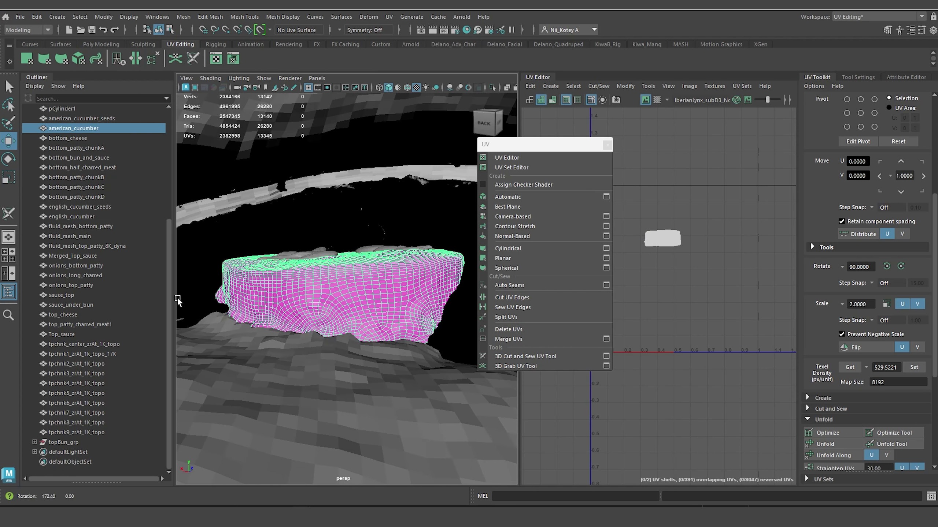
scroll(274, 301, "up", 3)
left_click_drag(274, 301, 278, 320, "alt")
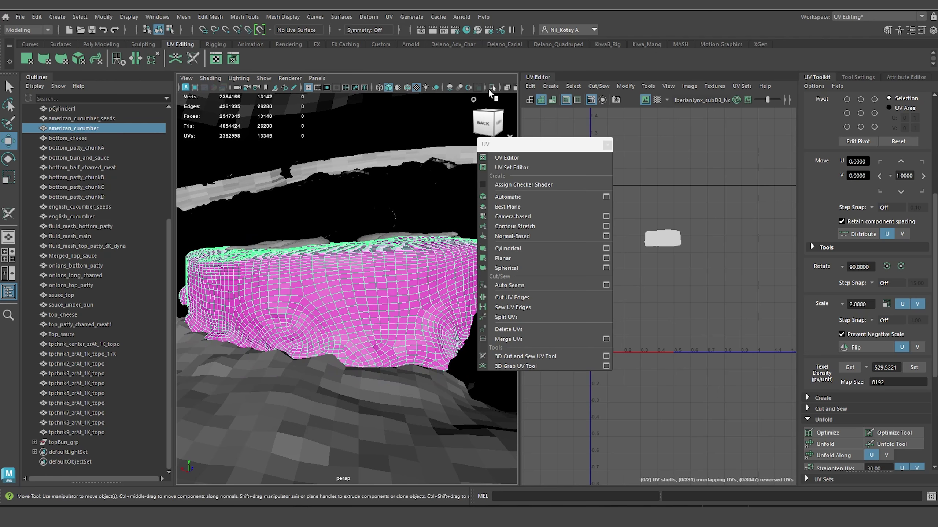
left_click(490, 89)
left_click_drag(371, 290, 374, 240, "alt")
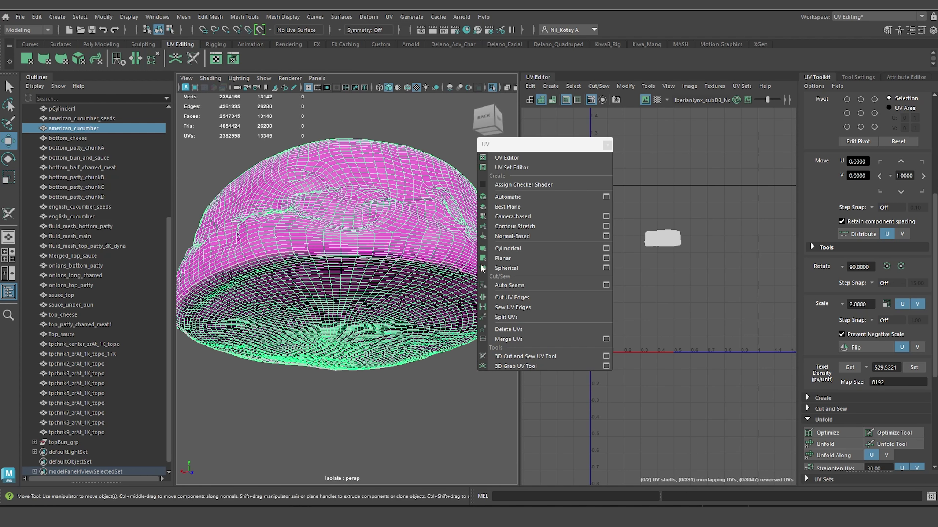
Cut a vertical UV seam from the underside seam up american_cucumber's back wall with the 3D Cut and Sew UV Tool.
left_click(517, 356)
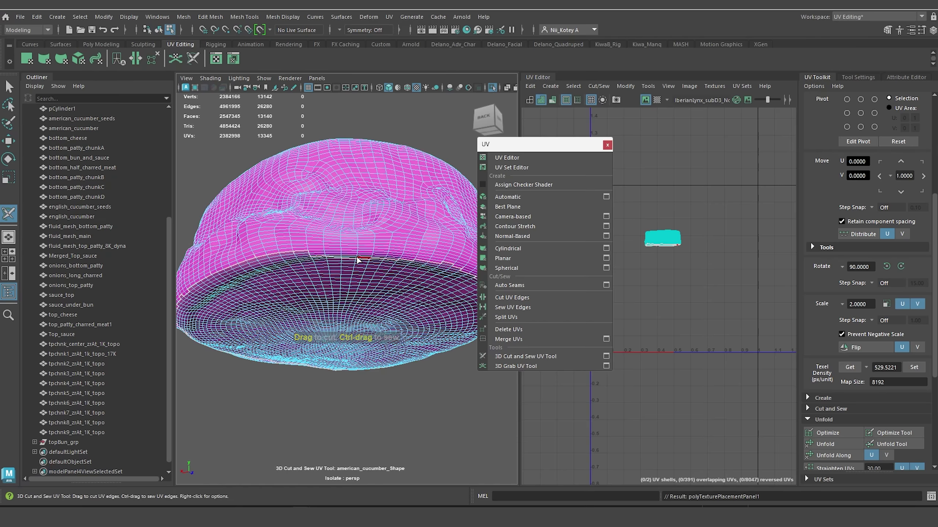
mouse_move(357, 245)
left_mouse_down()
mouse_move(360, 259)
mouse_move(350, 245)
mouse_move(360, 236)
mouse_move(361, 387)
left_mouse_up()
left_click(364, 292)
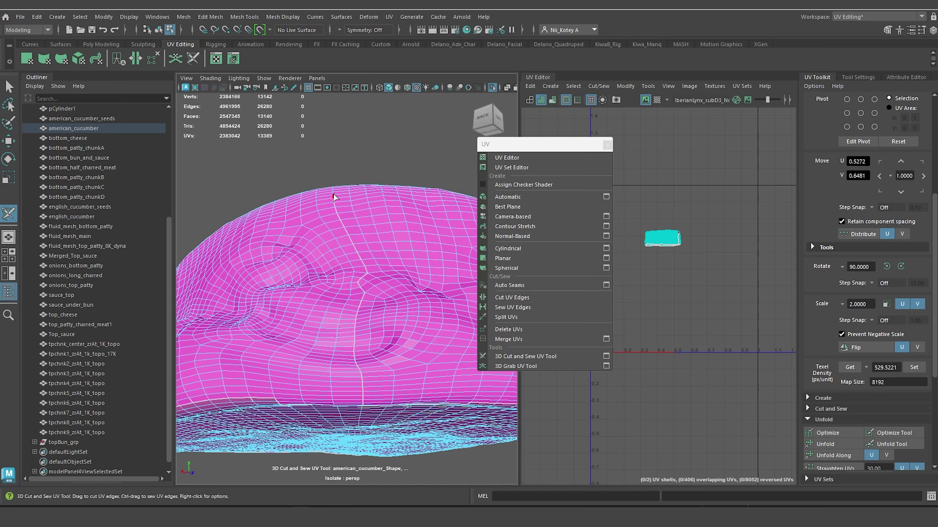
scroll(354, 290, "down", 6)
left_click_drag(357, 296, 372, 327, "alt")
Select all of american_cucumber's UV shells, then Unfold and Optimize them.
left_click_drag(570, 143, 453, 284)
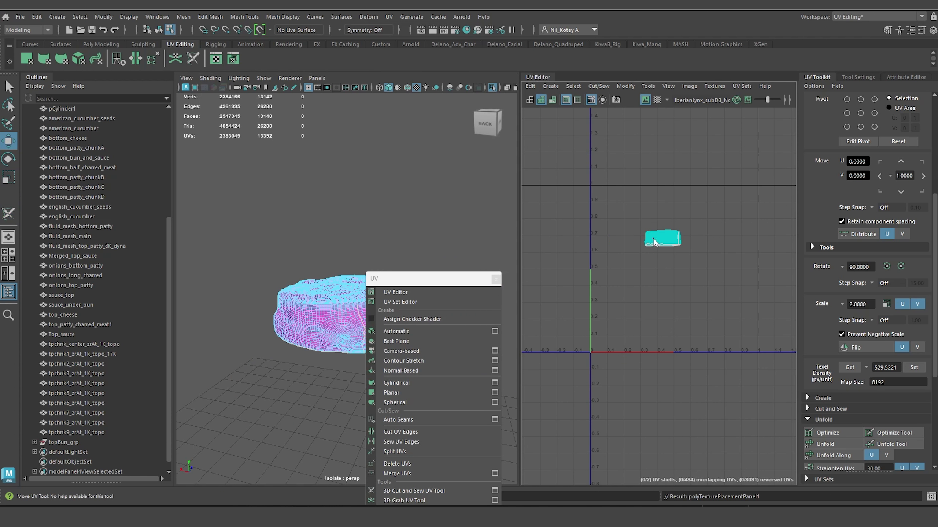
key("w")
left_click_drag(623, 236, 720, 280)
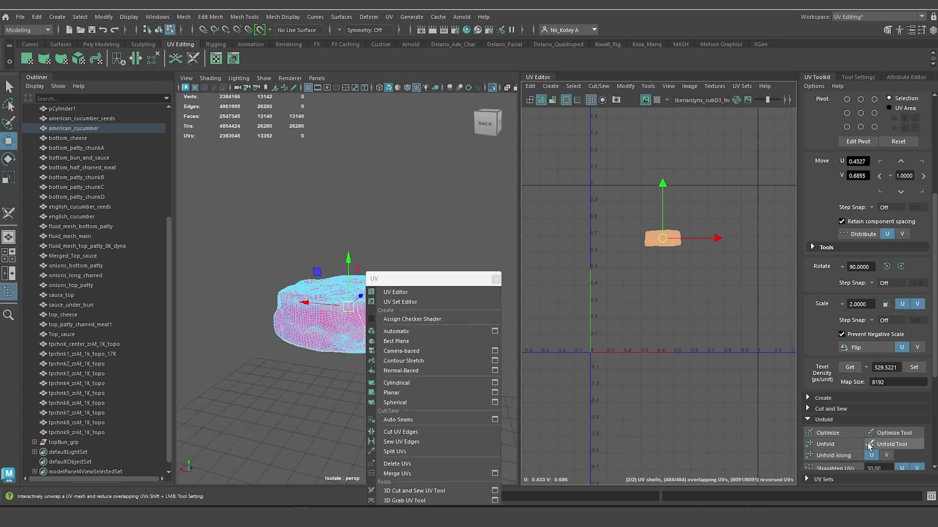
left_click(849, 443)
left_click(850, 433)
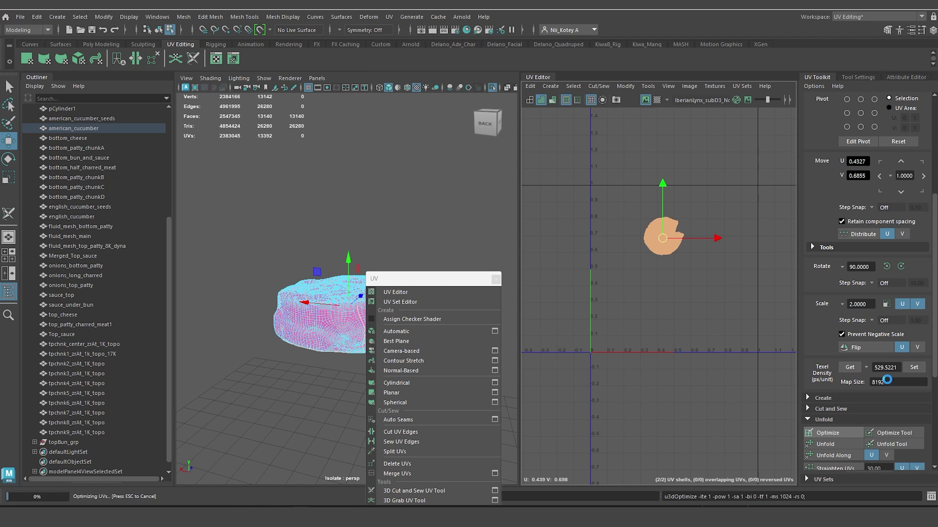
Set the texel density of american_cucumber's shells to 529.5221 at map size 8192 and deselect them.
left_click(914, 368)
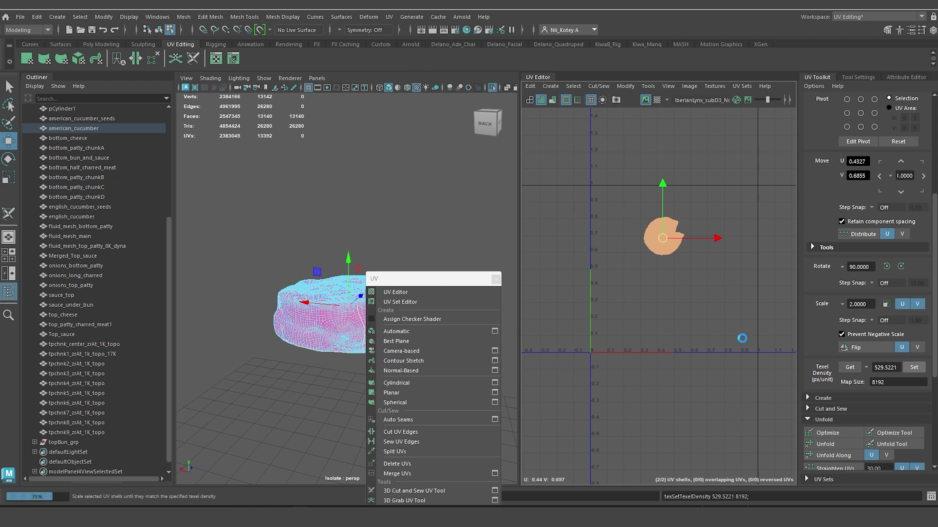
left_click(690, 338)
middle_click_drag(694, 280, 635, 314, "alt")
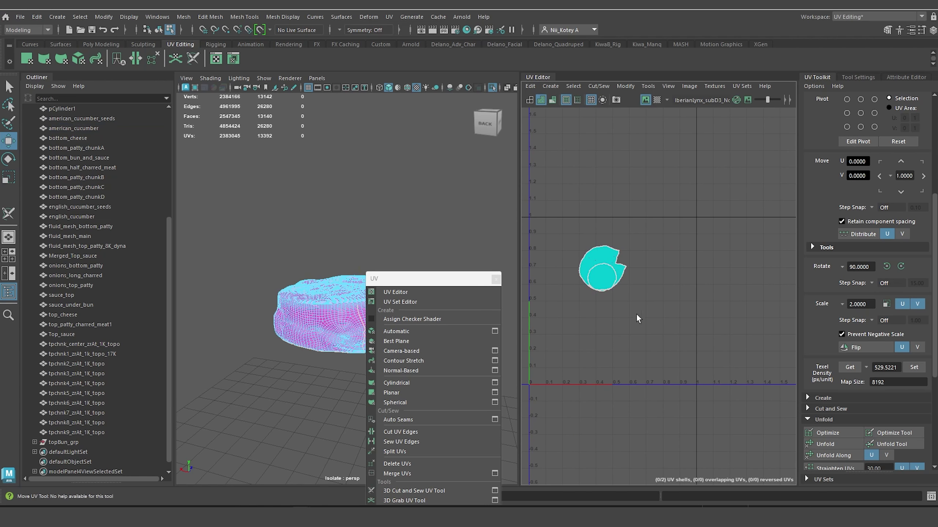
Move american_cucumber's large and small UV shells into the next UV tile in U, placed beside each other without overlap.
left_click(604, 265)
middle_click_drag(743, 273, 679, 250, "alt")
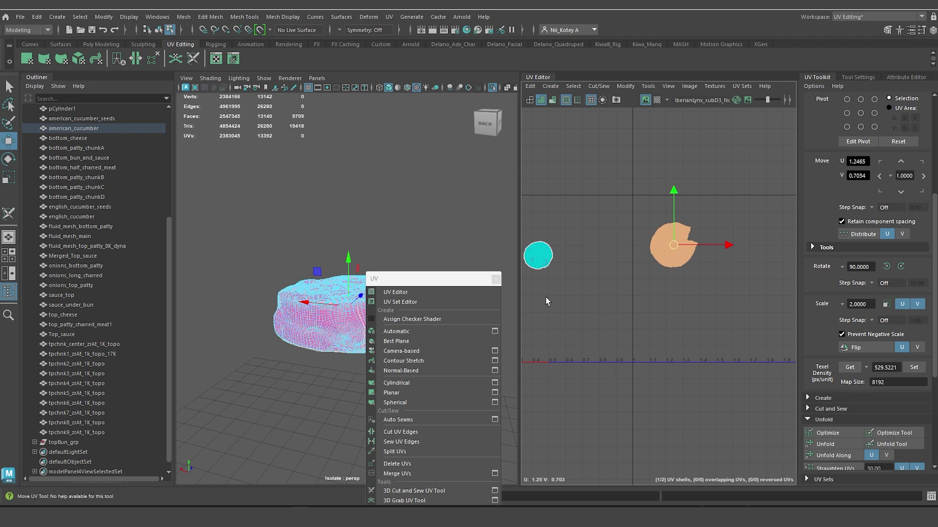
left_click(541, 260)
left_click_drag(542, 261, 746, 297)
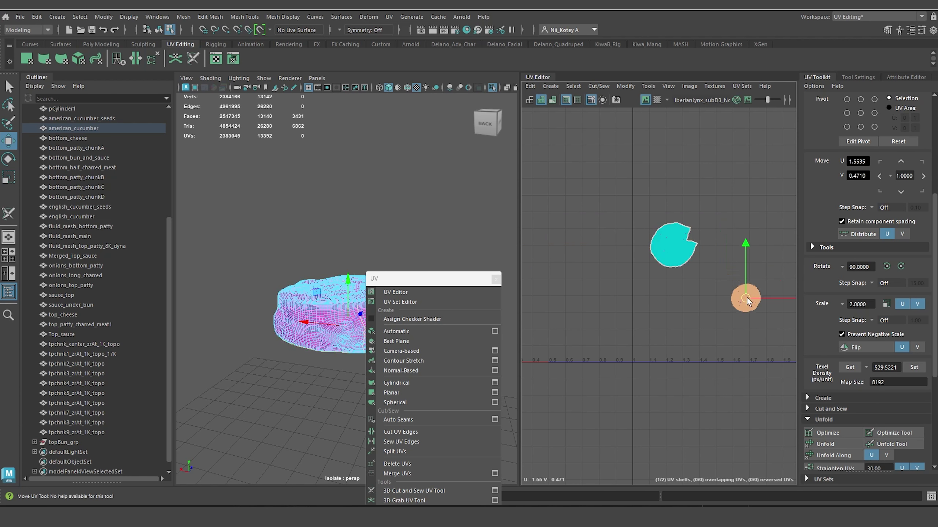
left_click(672, 252)
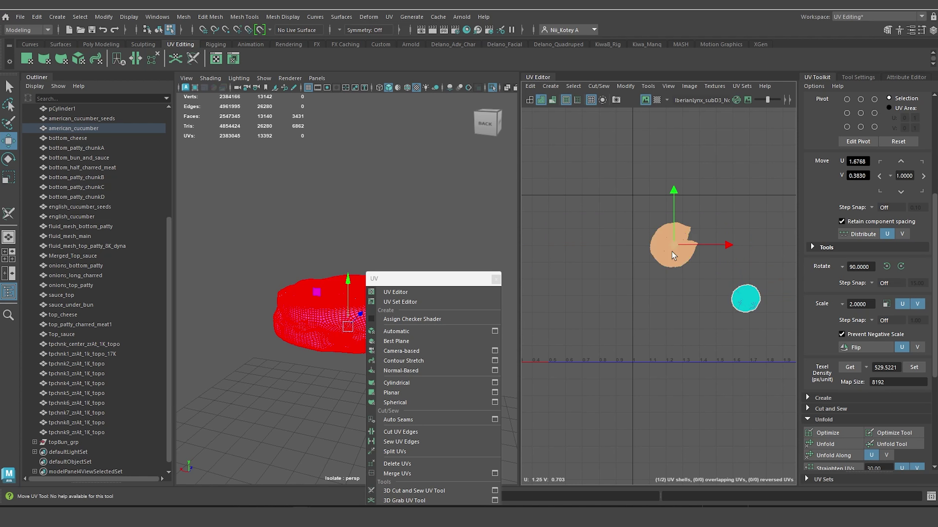
Leave isolation, move in on the cucumber slice beneath the top bun and select english_cucumber_seeds in object mode.
left_click(493, 87)
left_click_drag(435, 284, 709, 378)
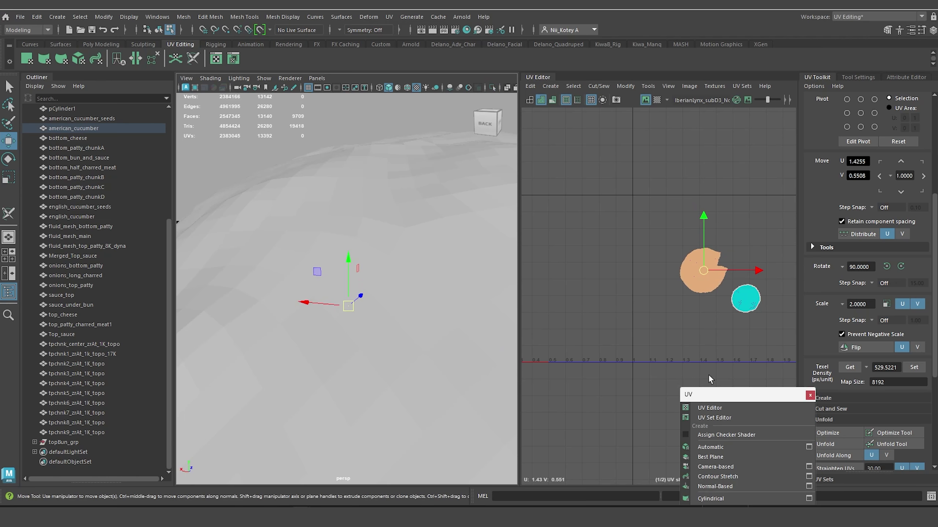
scroll(405, 264, "down", 10)
left_click_drag(430, 256, 563, 282, "alt")
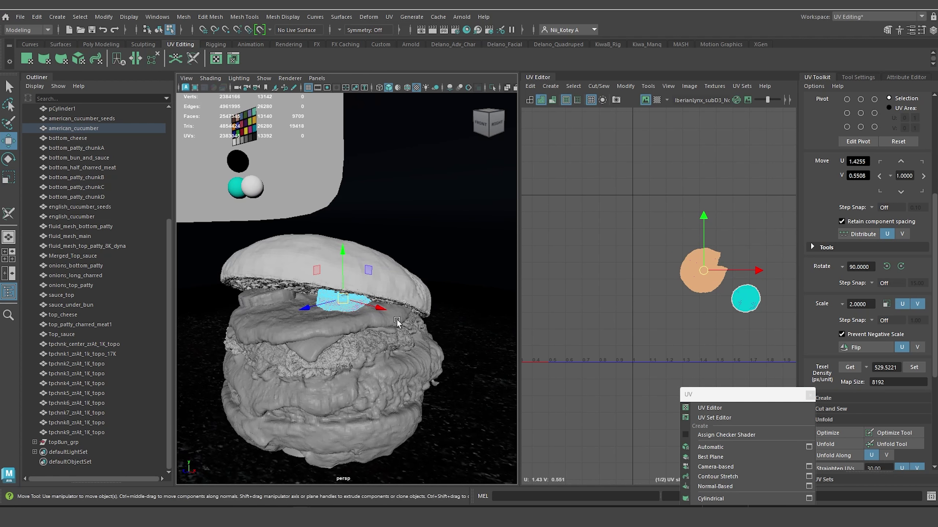
scroll(418, 264, "up", 4)
left_click_drag(397, 322, 399, 293, "alt")
left_click_drag(427, 337, 372, 292, "alt")
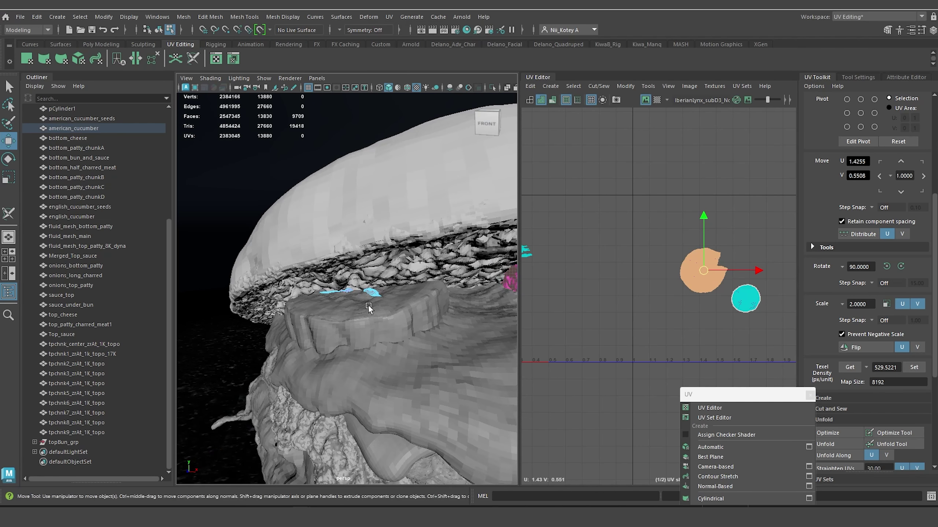
right_click_drag(373, 295, 420, 210)
left_click(373, 291)
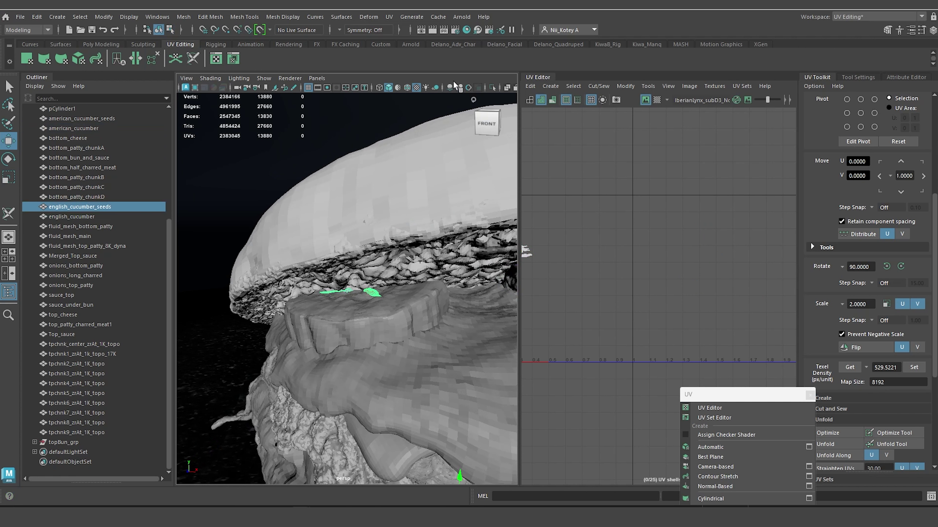
Isolate english_cucumber_seeds and cut UV seams on all the seeds with Auto Seams.
left_click(491, 89)
left_click_drag(717, 393, 656, 230)
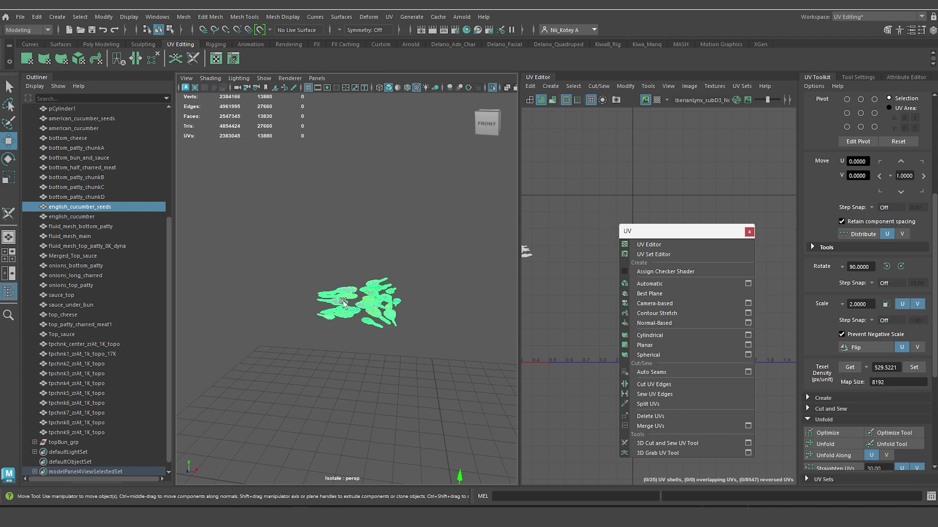
scroll(343, 301, "up", 5)
left_click_drag(343, 300, 342, 326, "alt")
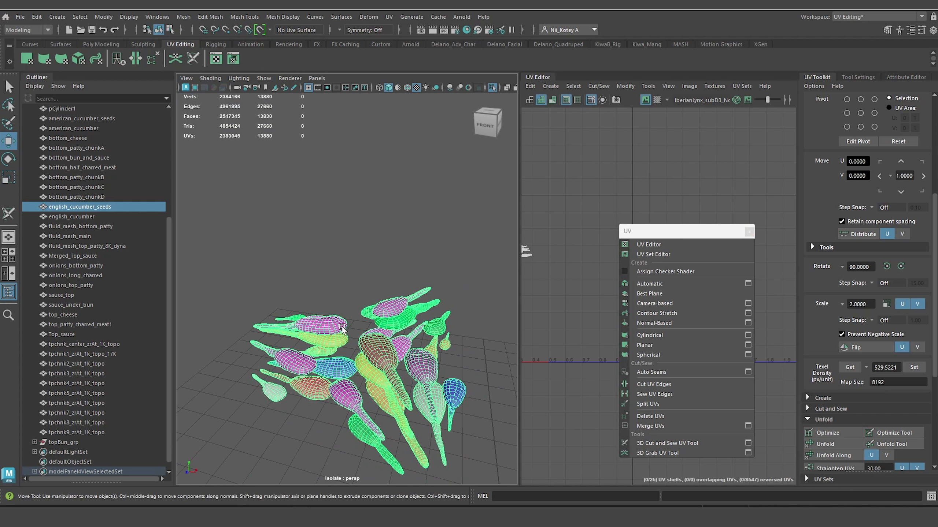
left_click(669, 371)
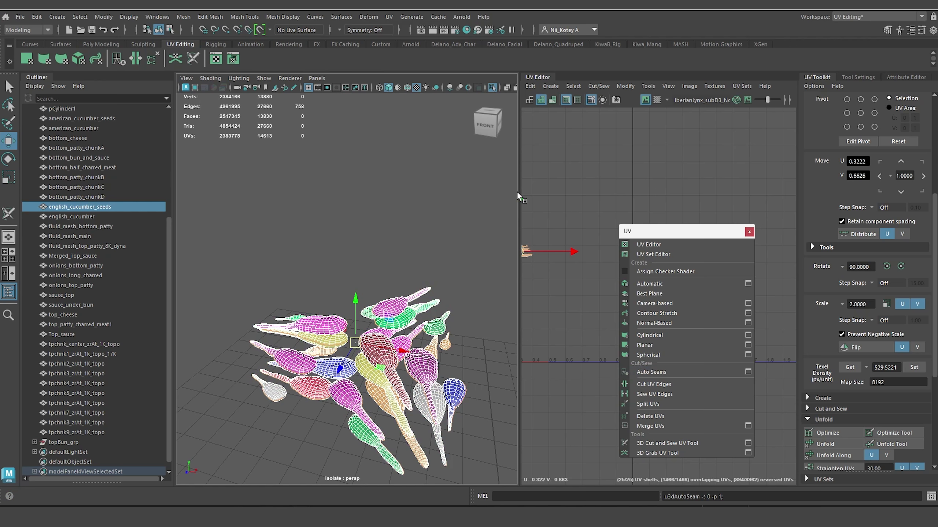
Widen the UV Editor, select all of english_cucumber_seeds' faces, and unfold and optimize their UVs.
left_click_drag(517, 192, 438, 222)
middle_click_drag(477, 255, 544, 283, "alt")
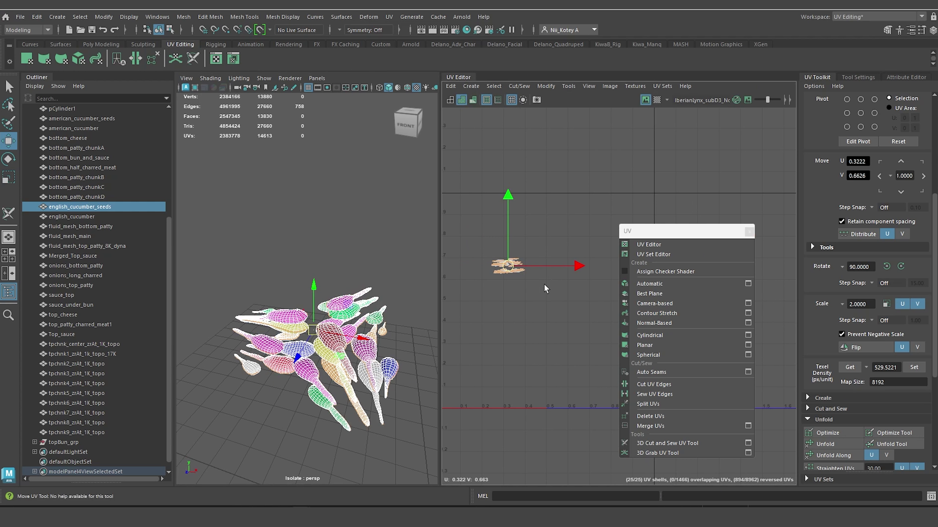
right_click_drag(514, 282, 483, 255)
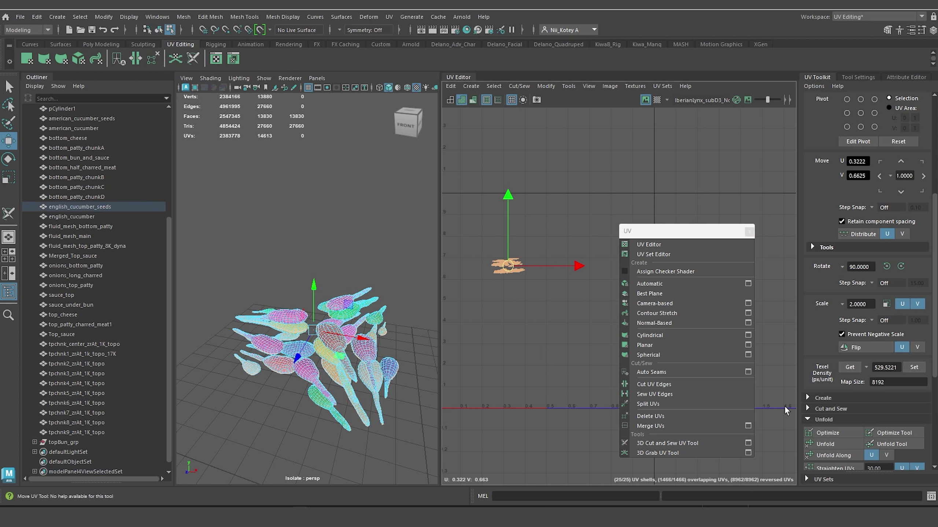
left_click(825, 444)
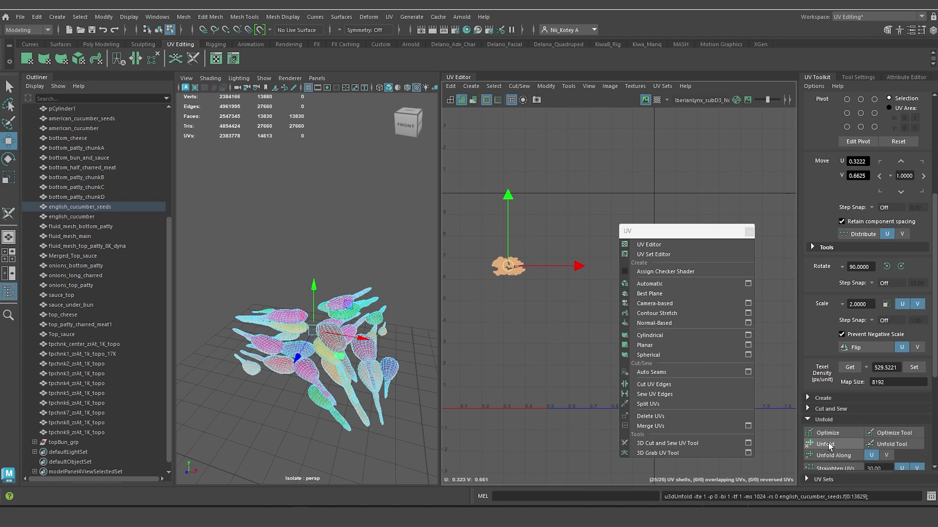
left_click(828, 433)
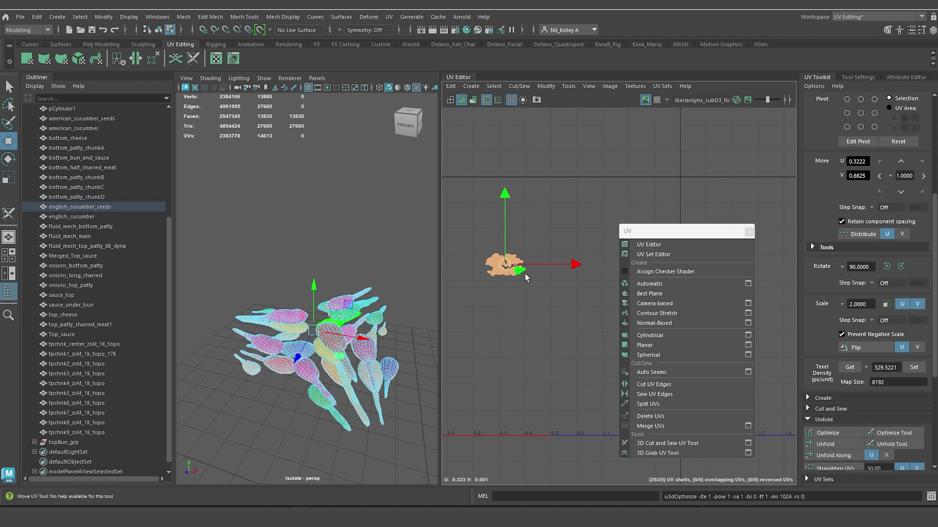
Shift the floating UV menu off the shells and pull the first overlapping seed UV shells out of the cluster into empty space.
scroll(516, 277, "up", 6)
left_click(606, 344)
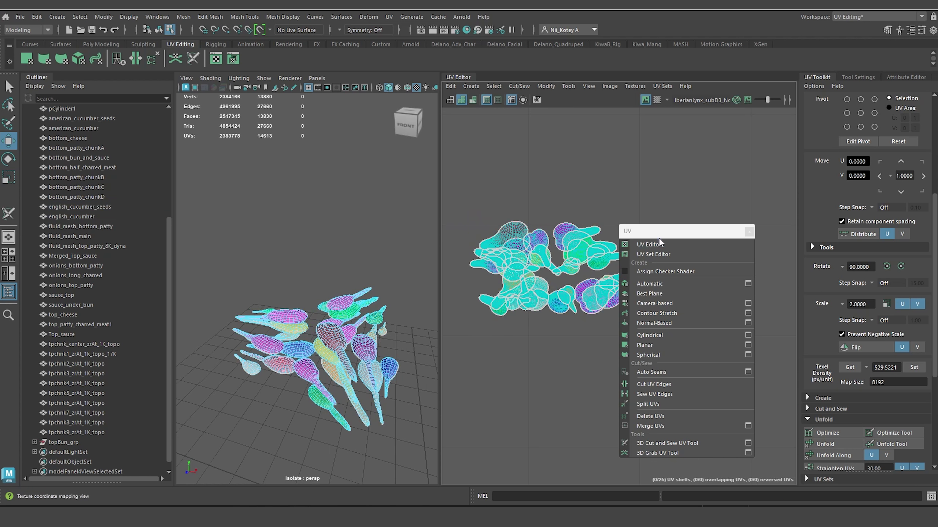
left_click_drag(658, 232, 738, 252)
left_click(601, 296)
left_click_drag(597, 293, 597, 359)
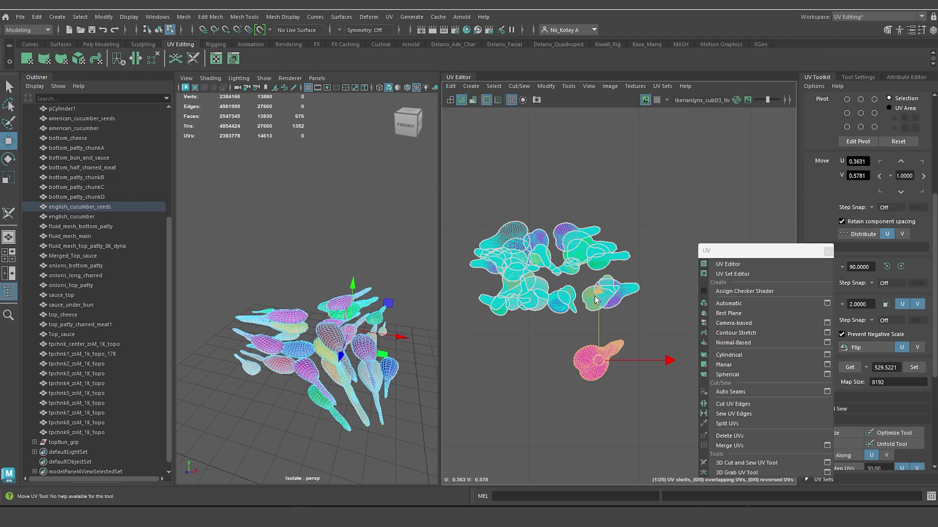
left_click(603, 294)
left_click_drag(602, 294, 600, 325)
left_click(611, 297)
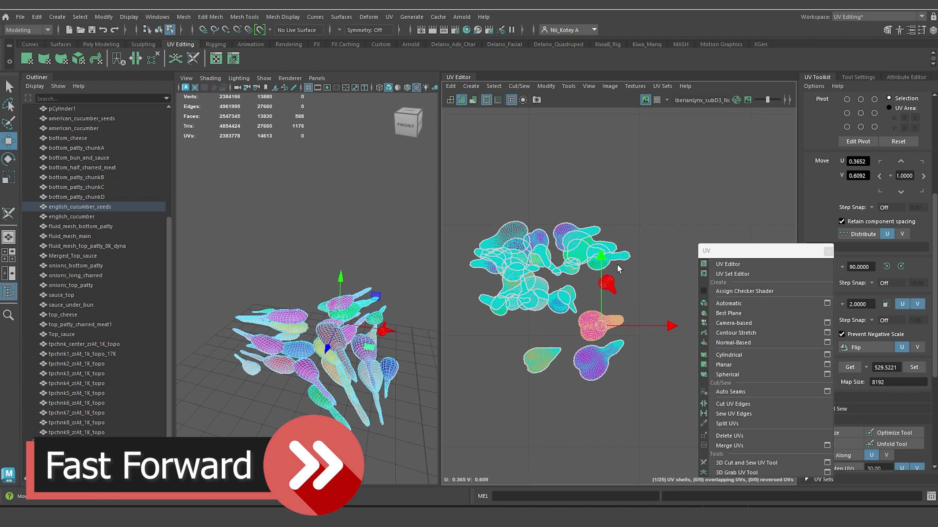
left_click(607, 260)
left_click_drag(609, 260, 638, 366)
left_click(556, 305)
left_click_drag(550, 301, 559, 398)
Select all the seed UV shells and set their texel density to 529.5221 at map size 8192.
left_click_drag(474, 189, 664, 423)
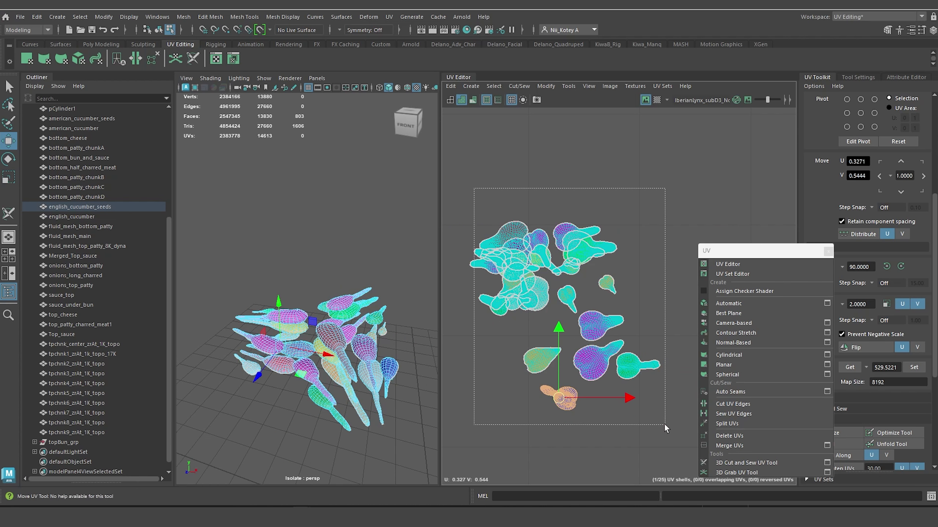
left_click(914, 368)
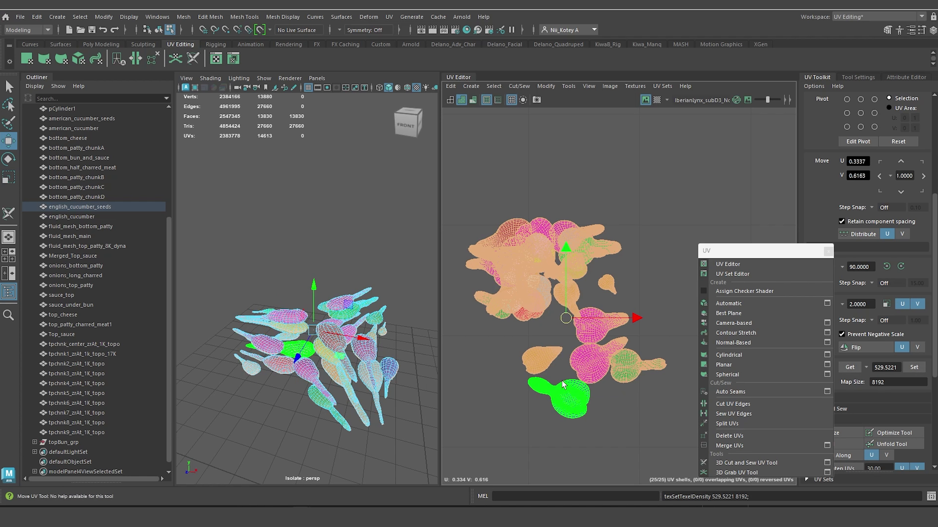
scroll(570, 393, "down", 3)
middle_click_drag(576, 391, 561, 328, "alt")
Spread the remaining stacked seed UV shells one by one around the cluster so that none of them overlap.
left_click(554, 336)
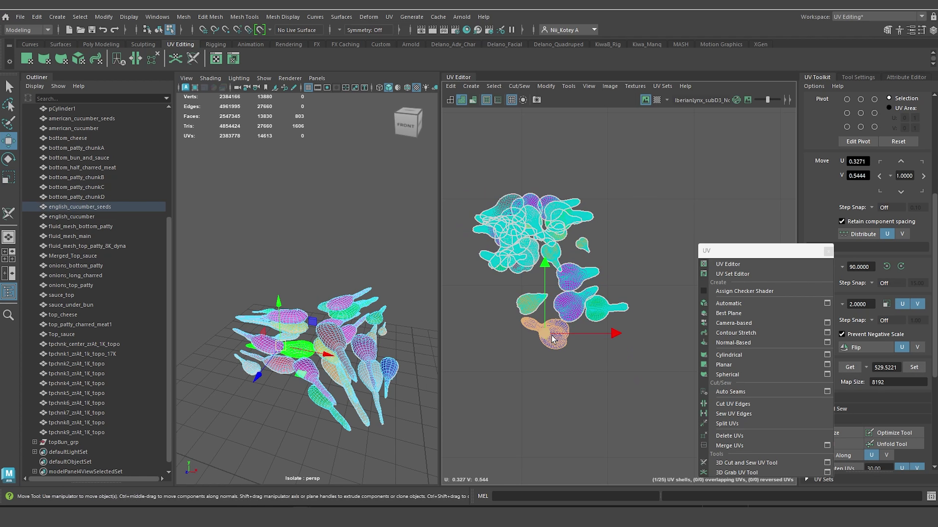
left_click_drag(546, 332, 546, 360)
left_click(550, 261)
left_click_drag(550, 264, 578, 346)
left_click(514, 245)
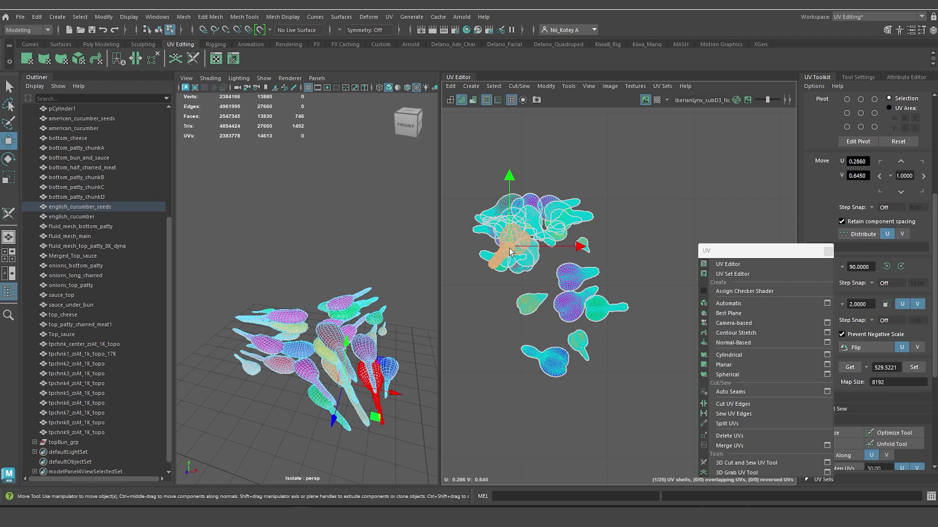
left_click_drag(509, 248, 504, 336)
left_click(541, 271)
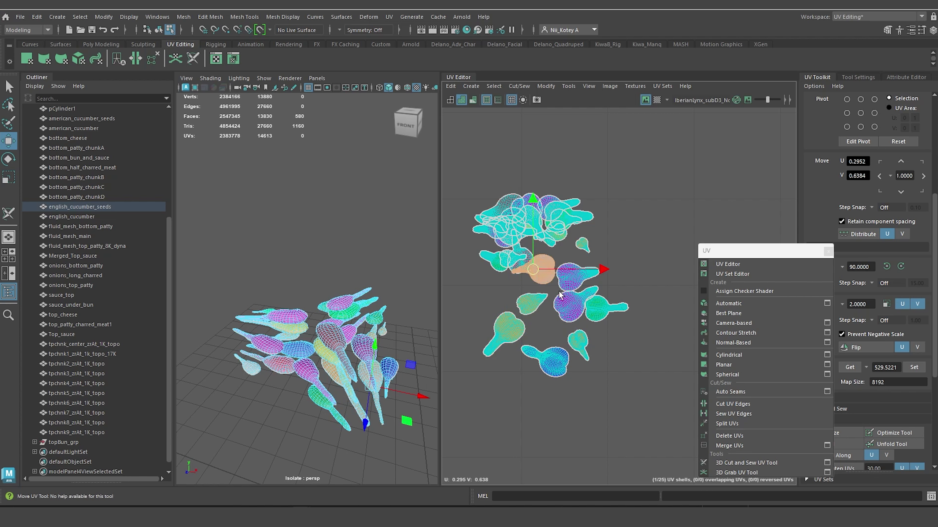
left_click_drag(545, 266, 630, 337)
left_click(569, 218)
left_click_drag(568, 219, 616, 378)
left_click(571, 212)
left_click_drag(560, 215, 592, 238)
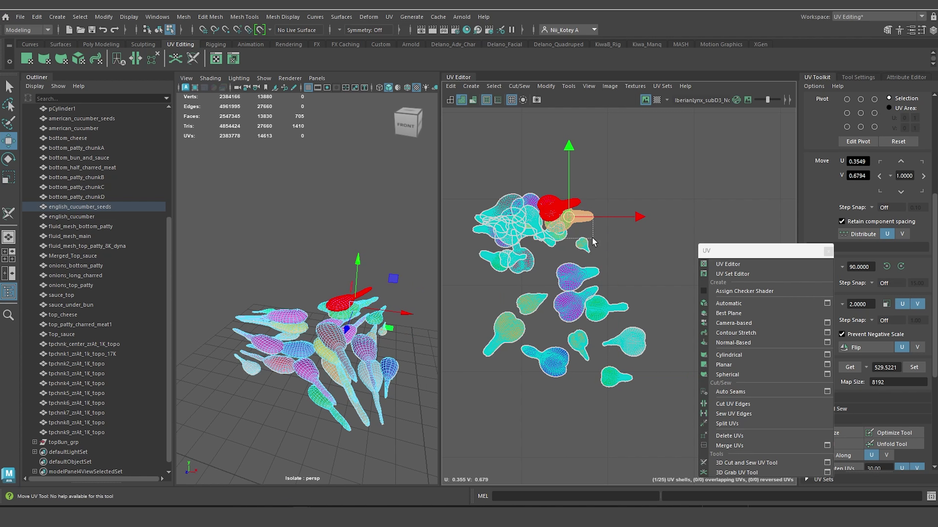
left_click_drag(637, 269, 637, 270)
left_click(584, 216)
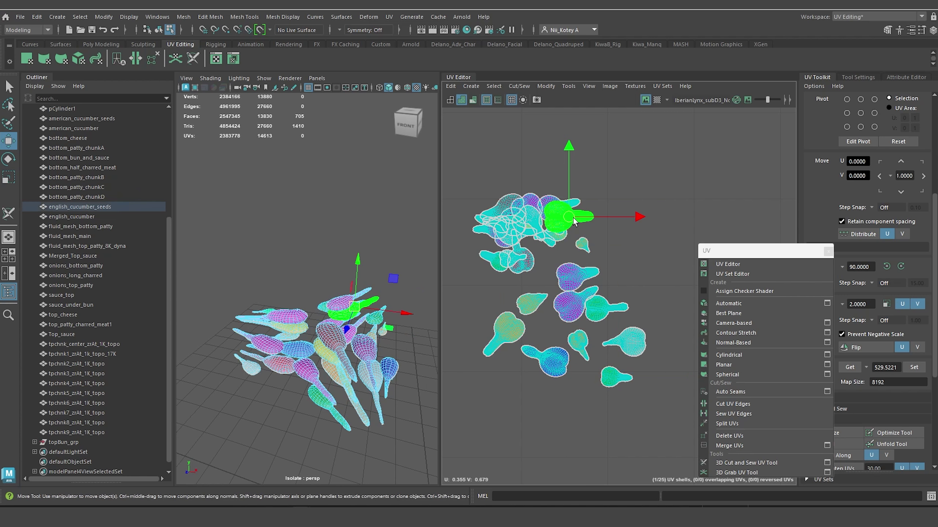
left_click_drag(568, 217, 637, 277)
left_click(556, 208)
left_click_drag(558, 209, 662, 310)
left_click(513, 231)
left_click_drag(521, 251, 588, 390)
left_click(522, 237)
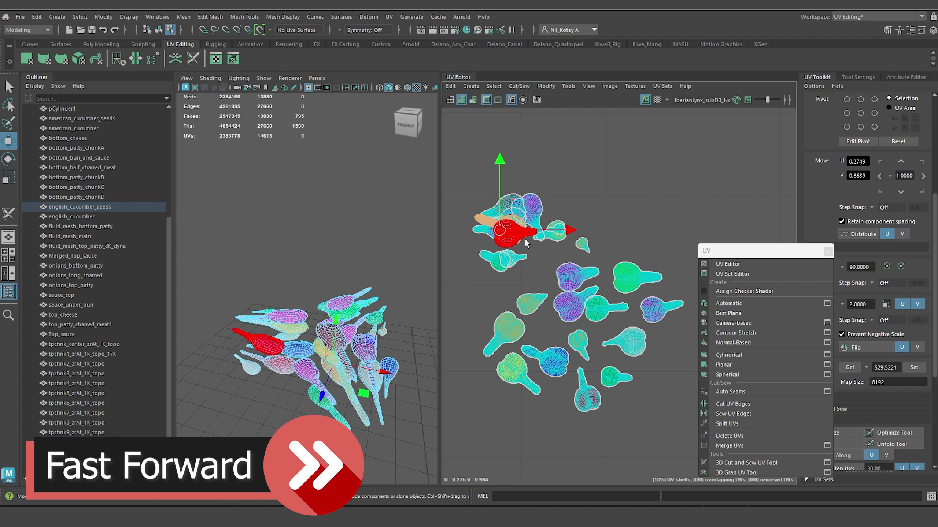
left_click_drag(500, 230, 630, 239)
left_click(557, 233)
left_click_drag(550, 231, 481, 295)
left_click(530, 208)
left_click_drag(528, 217, 679, 264)
left_click(508, 240)
left_click_drag(516, 233, 690, 226)
left_click(518, 219)
left_click(511, 203)
left_click_drag(503, 208, 626, 202)
left_click(501, 224)
left_click_drag(499, 224, 575, 208)
left_click(495, 228)
left_click(497, 262)
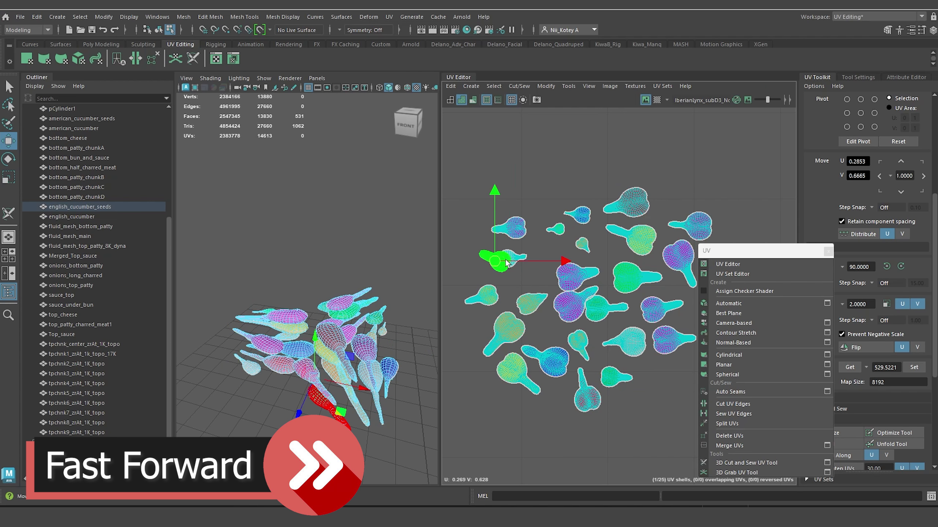
left_click_drag(495, 261, 533, 269)
Select the whole group of seed UV shells and move it into the third UV tile along U.
scroll(548, 240, "down", 8)
right_click_drag(562, 268, 521, 253)
scroll(484, 282, "down", 6)
left_click_drag(483, 247, 532, 309)
middle_click_drag(532, 309, 514, 322, "alt")
left_click_drag(492, 288, 678, 294)
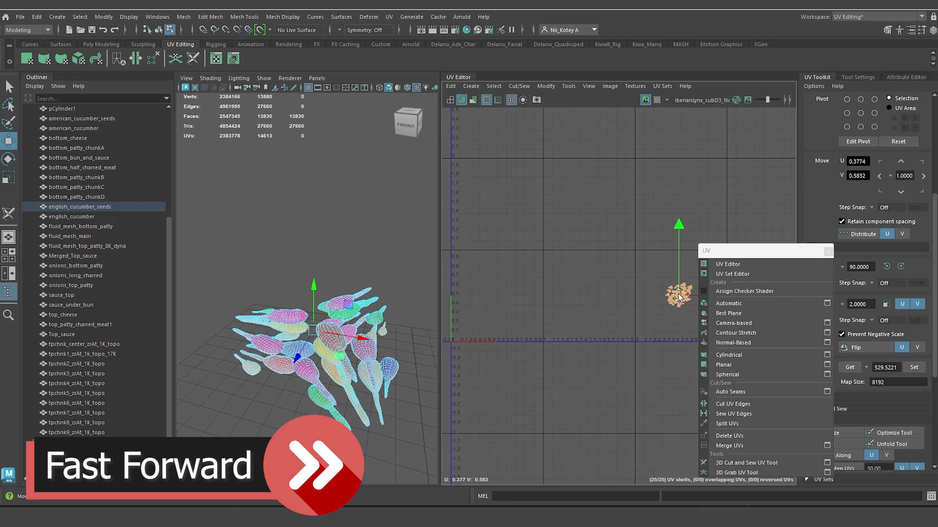
Reposition individual crowded seed shells within the third tile to leave clear gaps between neighbours.
scroll(679, 295, "up", 12)
scroll(607, 312, "down", 3)
left_click(547, 268)
left_click_drag(546, 272, 706, 285)
left_click(545, 271)
left_click(546, 244)
middle_click_drag(547, 245, 569, 282, "alt")
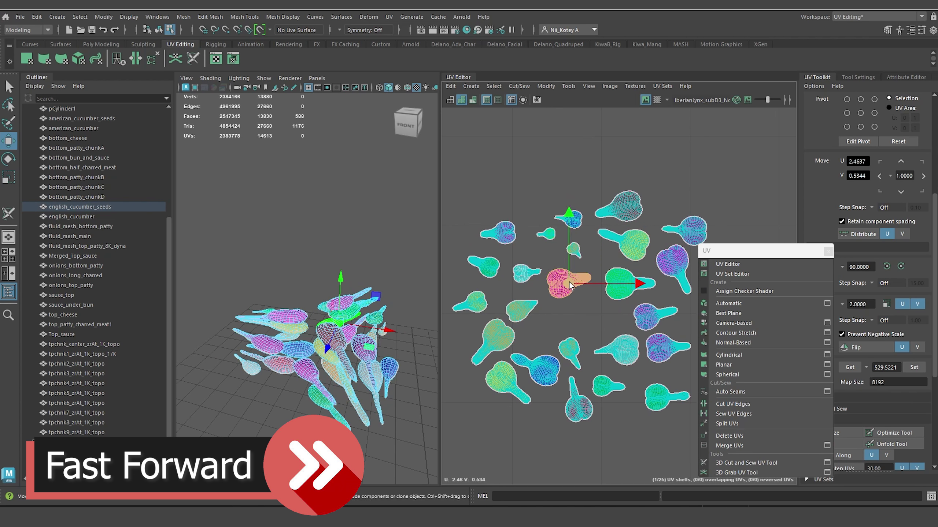
scroll(539, 295, "down", 4)
left_click(521, 348)
left_click_drag(521, 349, 526, 360)
left_click(637, 255)
mouse_move(637, 255)
left_mouse_down()
mouse_move(640, 246)
mouse_move(642, 255)
left_mouse_up()
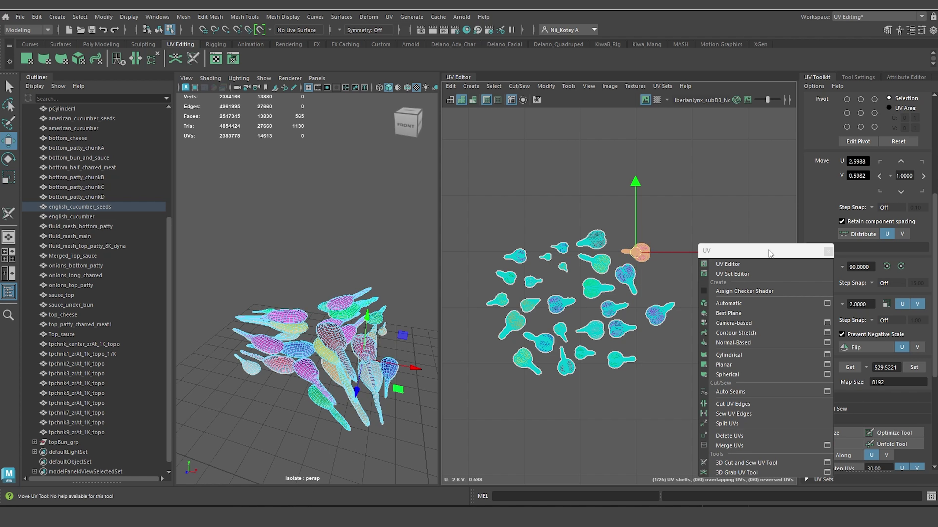
Open the Layout UVs options and set Shell Pre-Scaling to Preserve UV Ratios.
left_click_drag(768, 250, 559, 358)
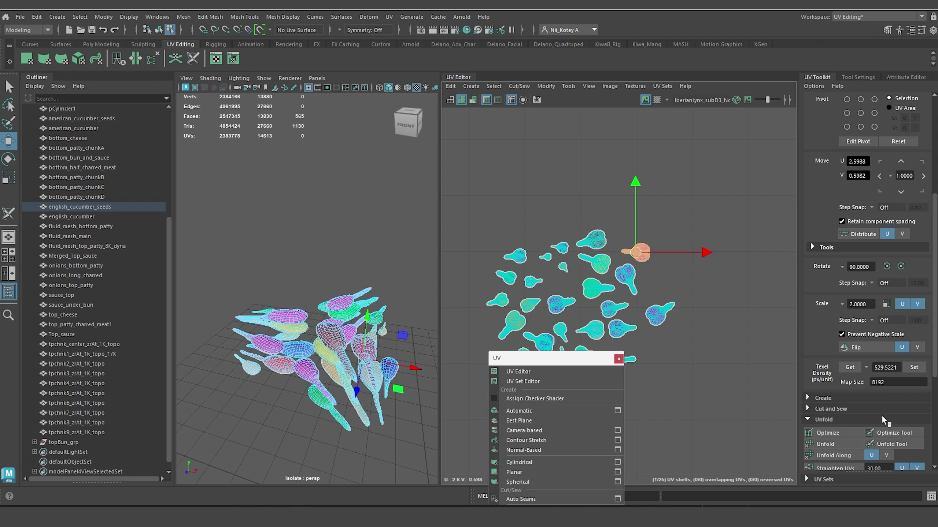
scroll(882, 414, "down", 3)
scroll(881, 414, "down", 2)
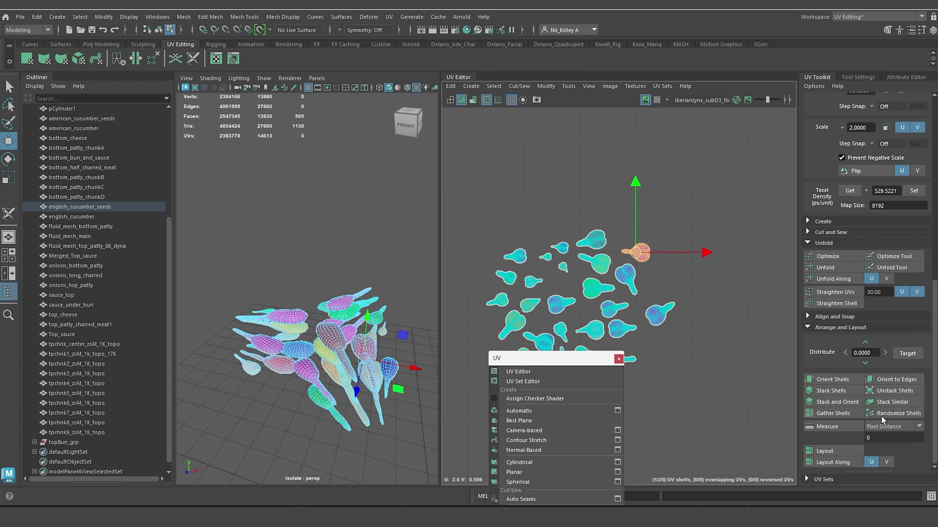
left_click(842, 450, "shift")
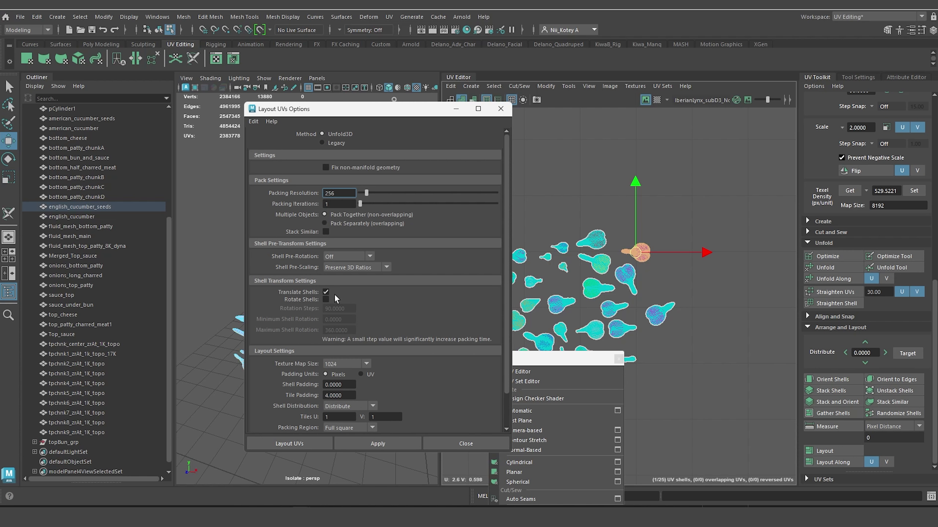
scroll(308, 355, "down", 1)
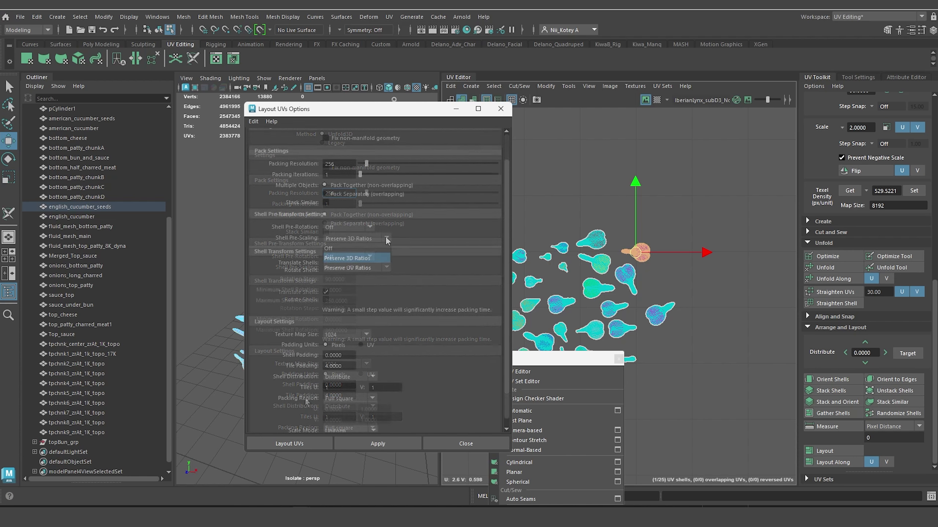
left_click(385, 236)
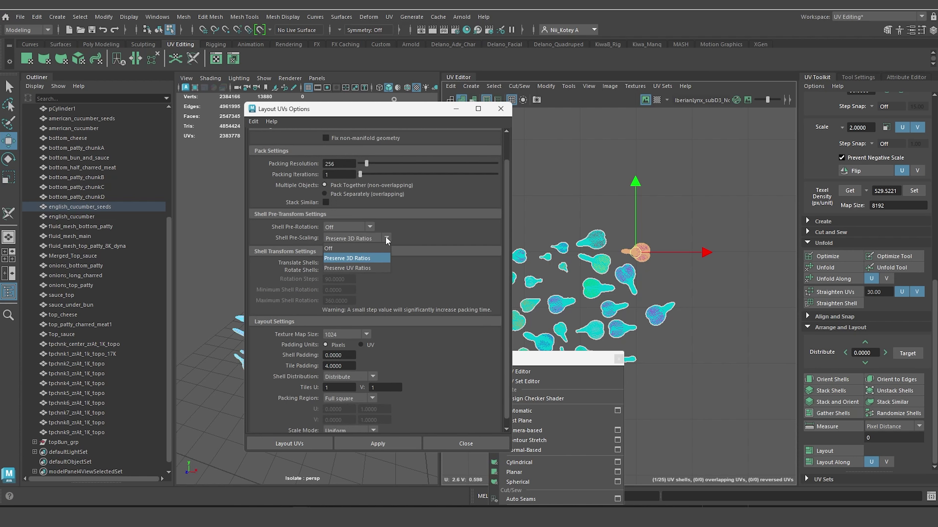
left_click(374, 268)
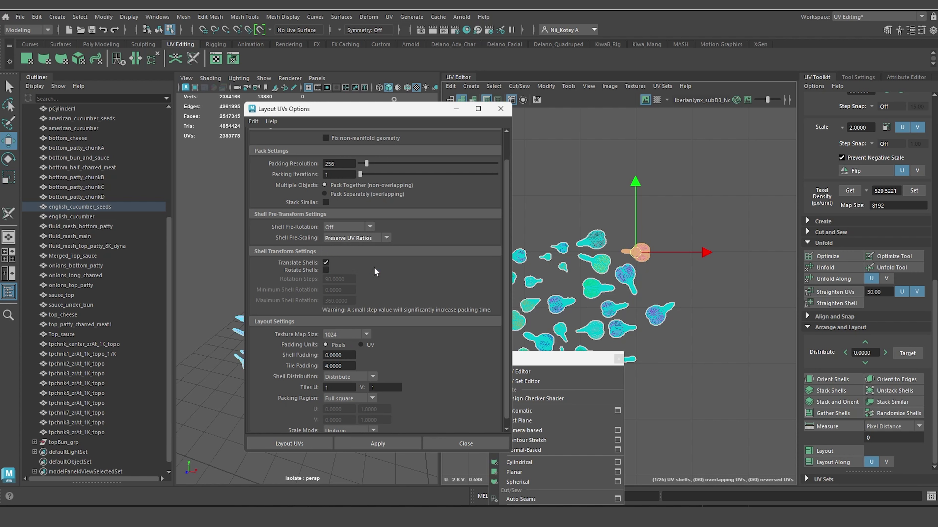
Move the floating UV menu clear of the seed shells and select all of them in UV Shell mode.
left_click_drag(572, 358, 781, 430)
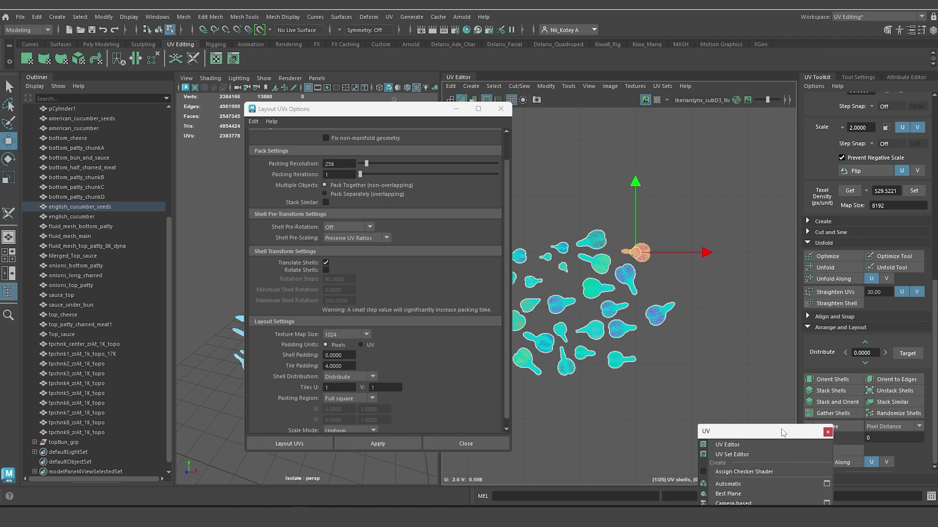
scroll(690, 366, "down", 2)
middle_click_drag(647, 364, 671, 343, "alt")
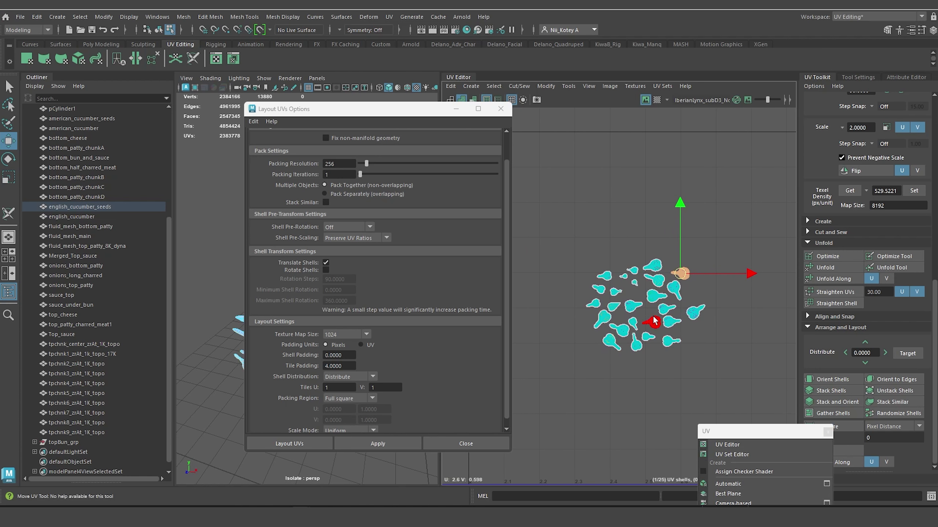
right_click(655, 280)
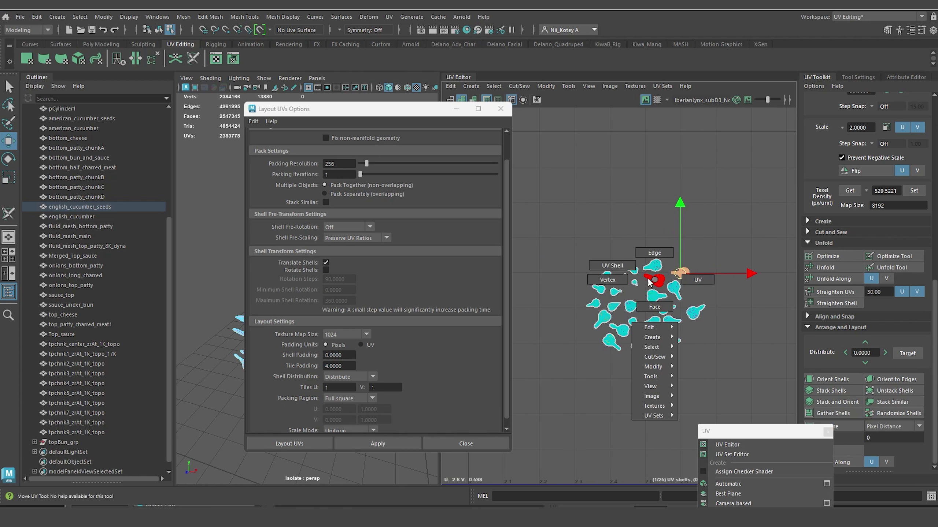
left_click(623, 273)
left_click_drag(574, 247, 725, 383)
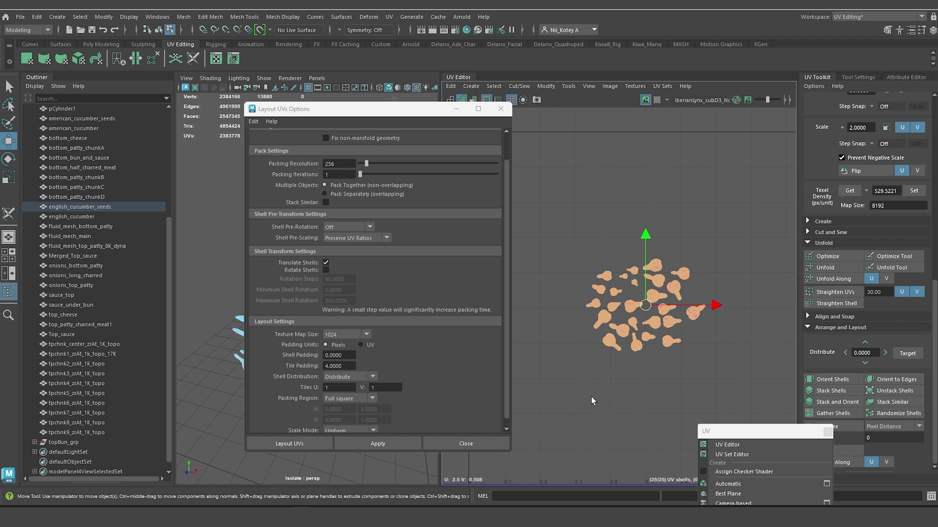
Try the automatic layout on the selected seed shells with Preserve UV Ratios, and undo it.
left_click(373, 443)
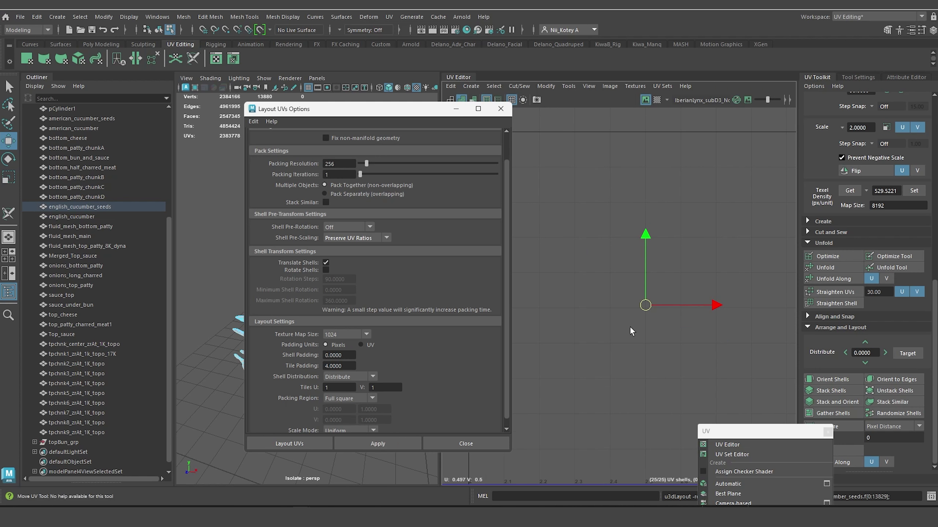
middle_click_drag(585, 333, 570, 319, "alt")
scroll(688, 297, "up", 12)
key("ctrl+z")
scroll(687, 317, "down", 6)
scroll(686, 307, "up", 5)
middle_click_drag(684, 305, 628, 295, "alt")
scroll(629, 296, "up", 3)
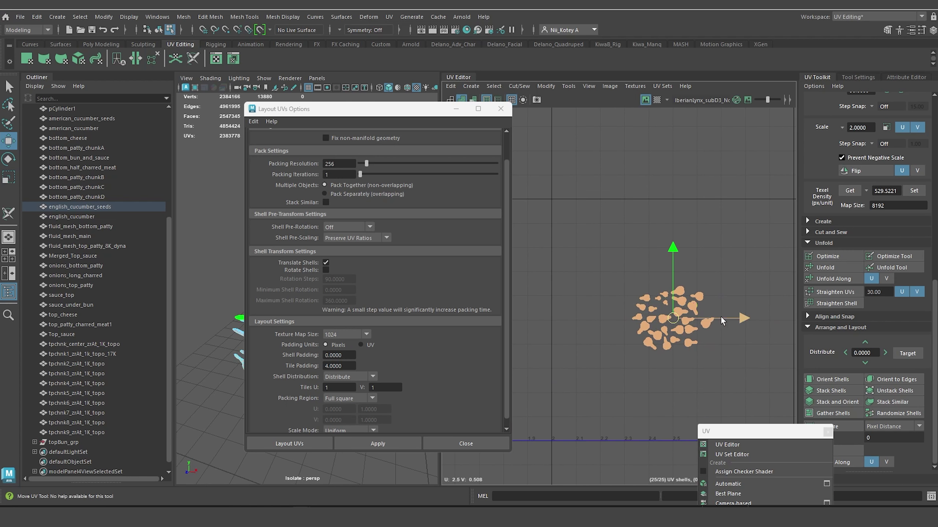
Set Shell Pre-Scaling to Preserve 3D Ratios and Scale Mode to Off, and apply the layout to the seed shells.
scroll(435, 285, "up", 2)
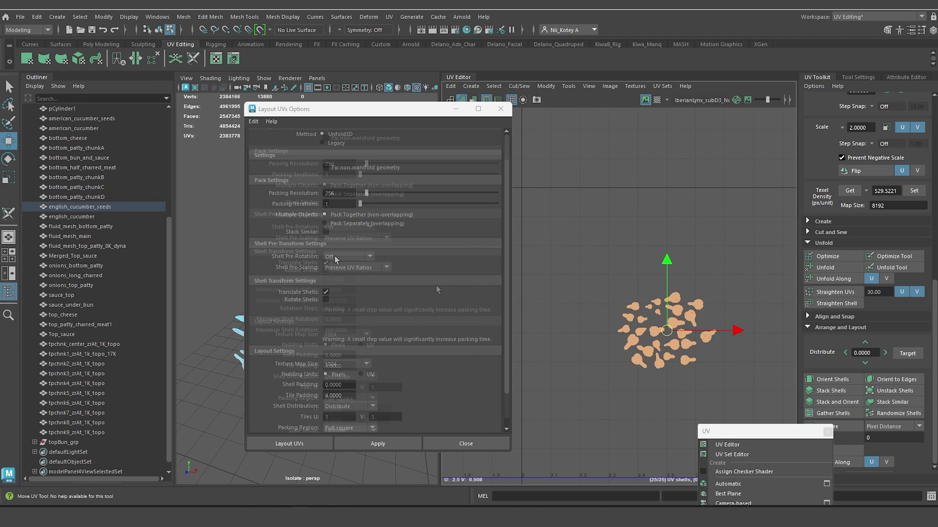
left_click(369, 268)
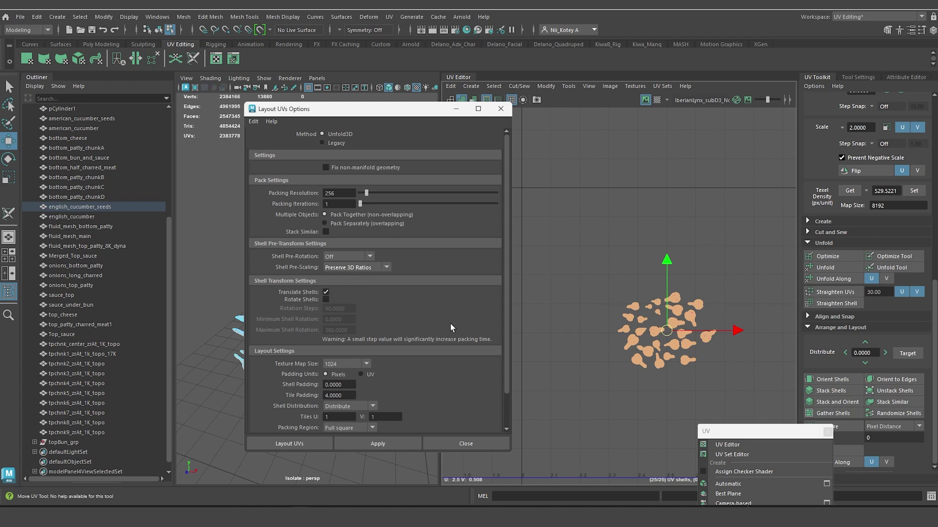
scroll(406, 373, "down", 2)
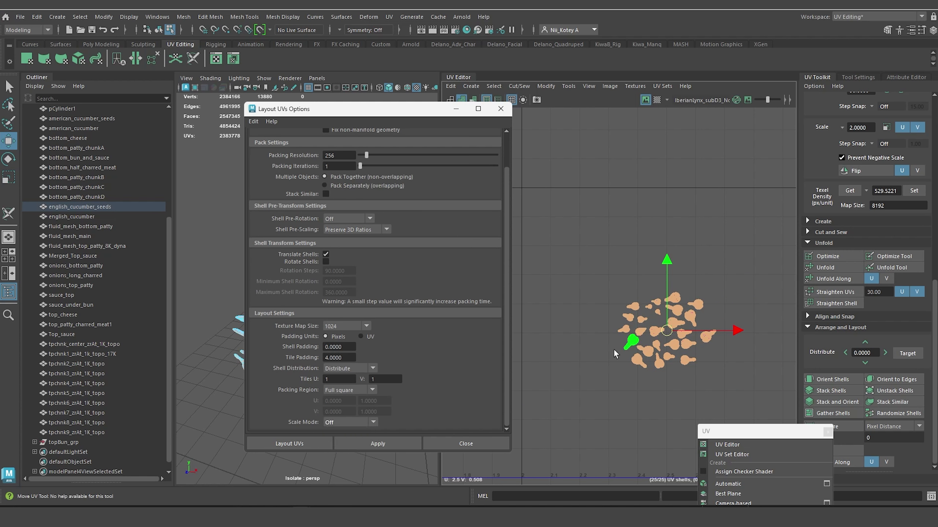
scroll(613, 349, "down", 2)
left_click(391, 442)
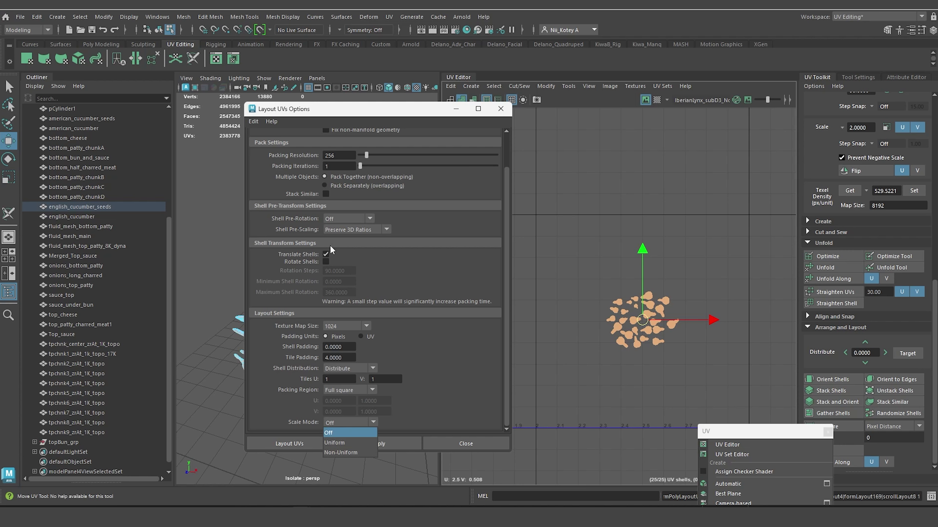
Move the Layout UVs options clear of the viewport and end the isolation of the english_cucumber_seeds in a wider view.
left_click(485, 352)
scroll(602, 258, "up", 5)
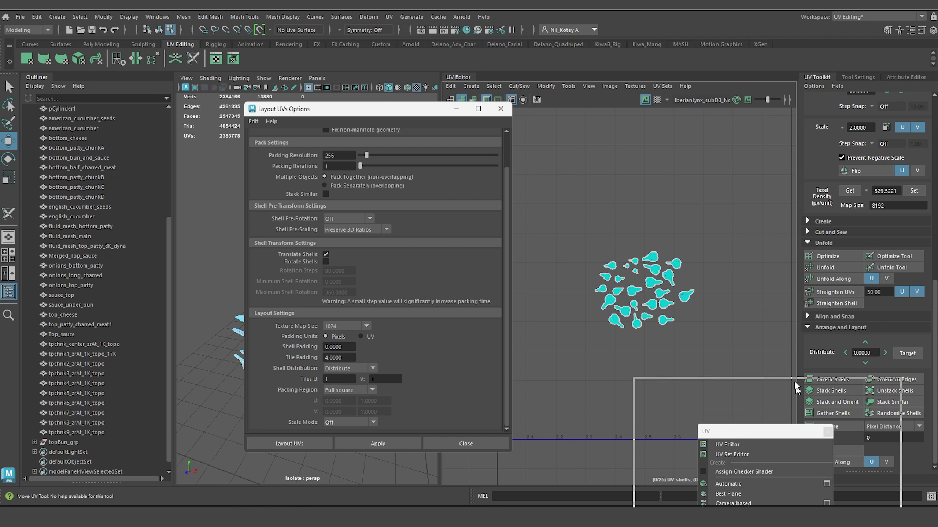
left_click_drag(407, 112, 789, 368)
scroll(430, 205, "down", 3)
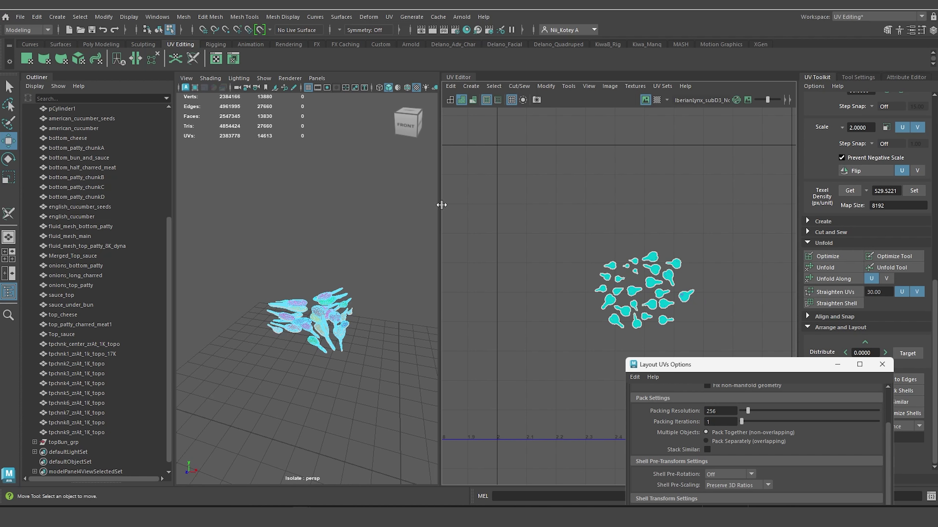
left_click_drag(441, 205, 503, 206)
key("ctrl+1")
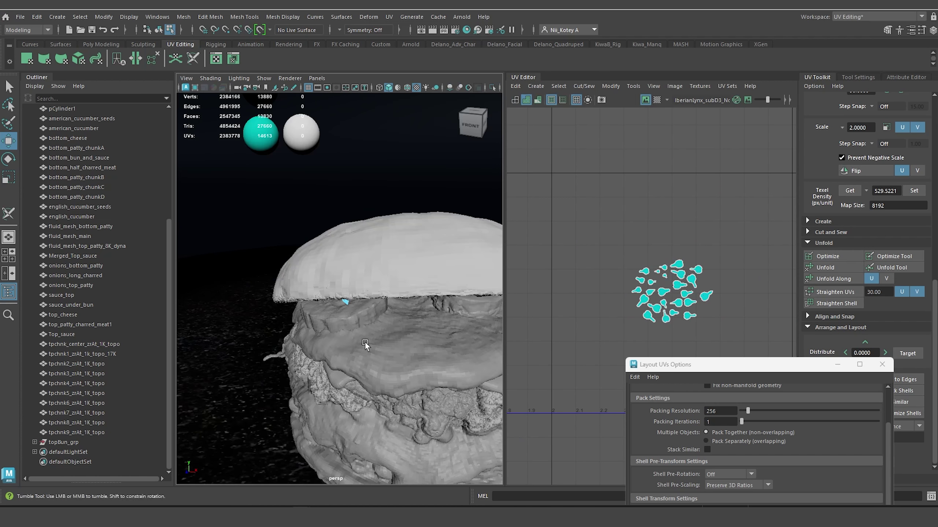
Select the american_cucumber_seeds mesh in Object Mode and show its UVs in the UV Editor.
scroll(364, 344, "up", 10)
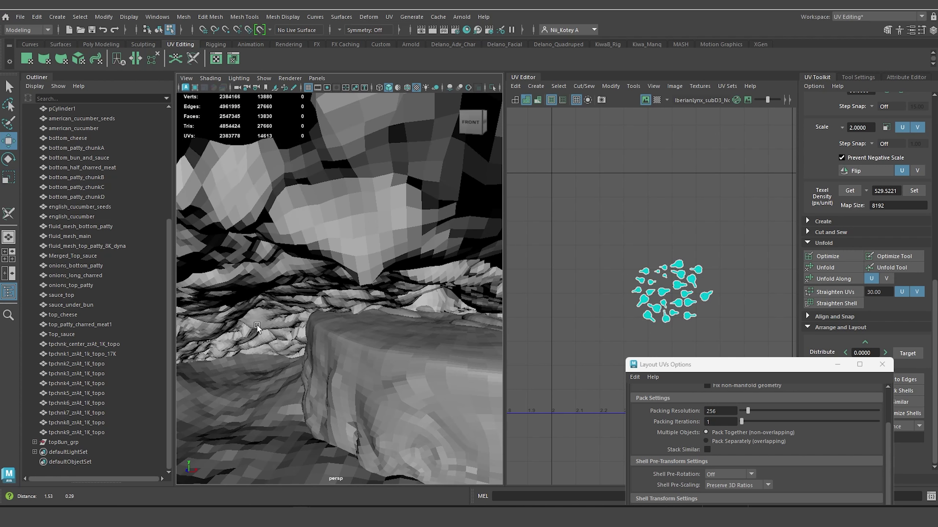
left_click_drag(258, 327, 300, 319, "alt")
left_click(414, 311)
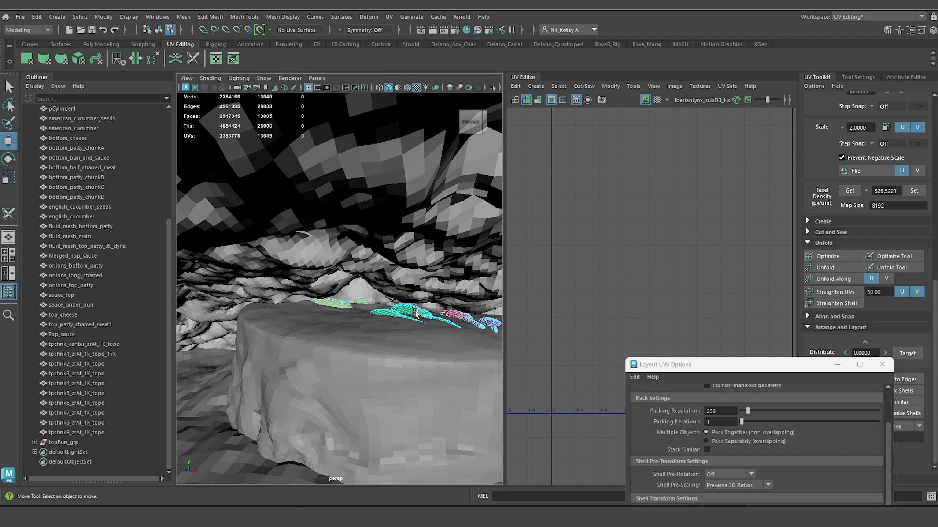
right_click(415, 312)
left_click(447, 210)
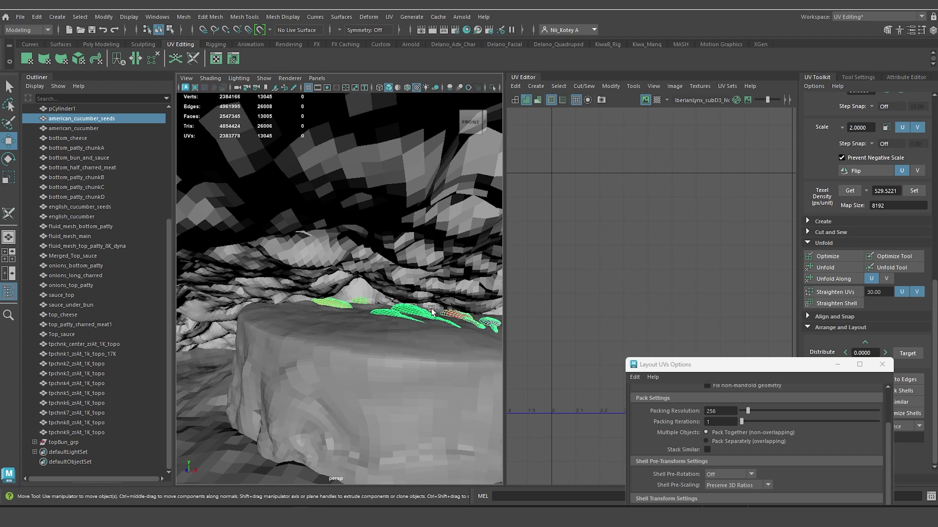
scroll(637, 277, "down", 2)
key("f")
scroll(637, 277, "down", 4)
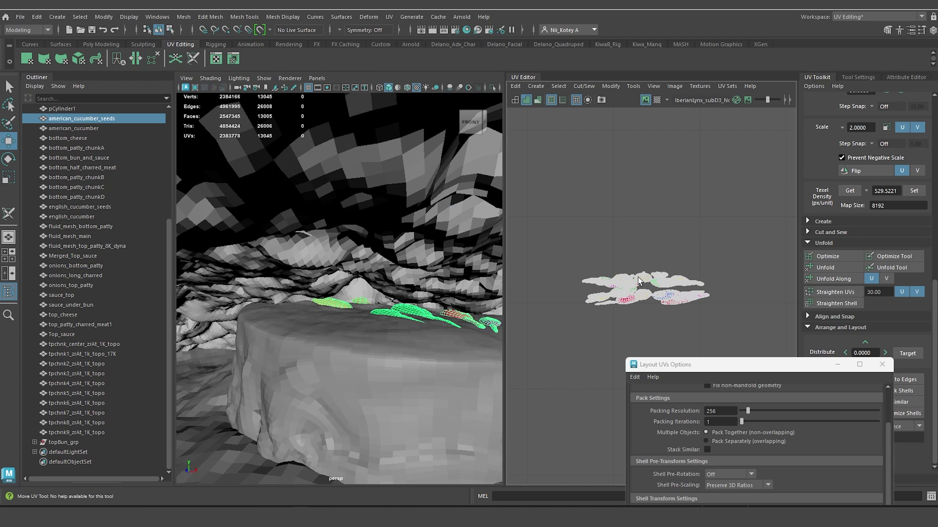
middle_click_drag(637, 277, 610, 224, "alt")
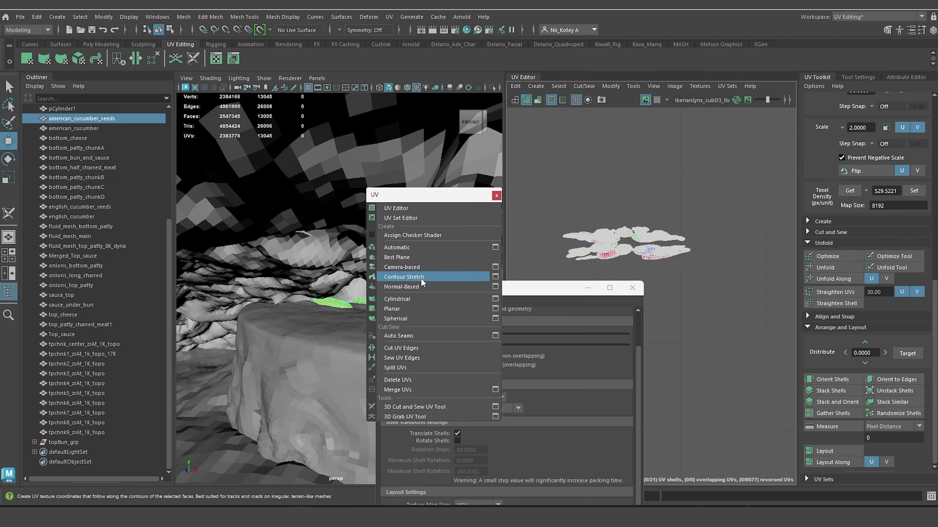
Apply Auto Seams to the American cucumber seeds, unfold all their shells, and set their texel density to 529.5221 at map size 8192.
left_click(420, 335)
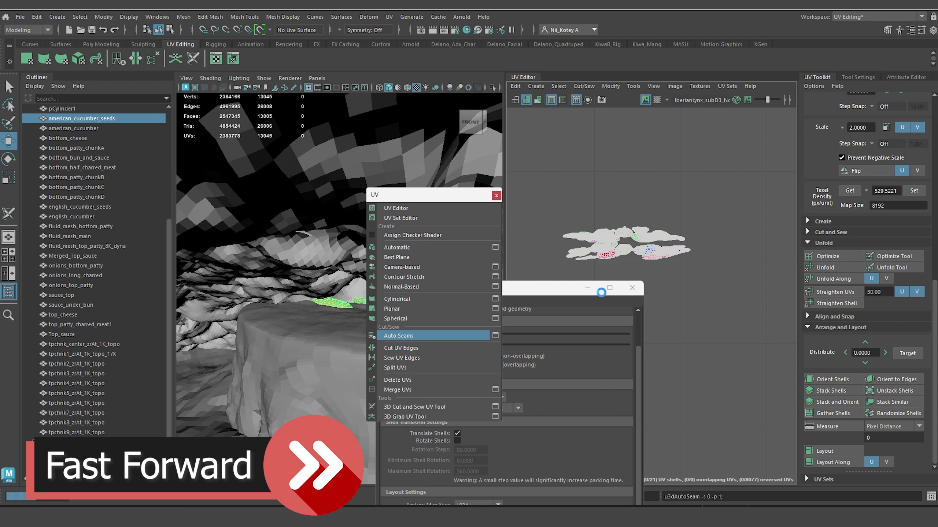
left_click_drag(708, 273, 546, 199)
left_click(825, 268)
left_click(914, 191)
Pull the overlapping American cucumber seed shells out of the cluster one by one and spread them with space between them.
left_click_drag(554, 288, 354, 353)
left_click(595, 240)
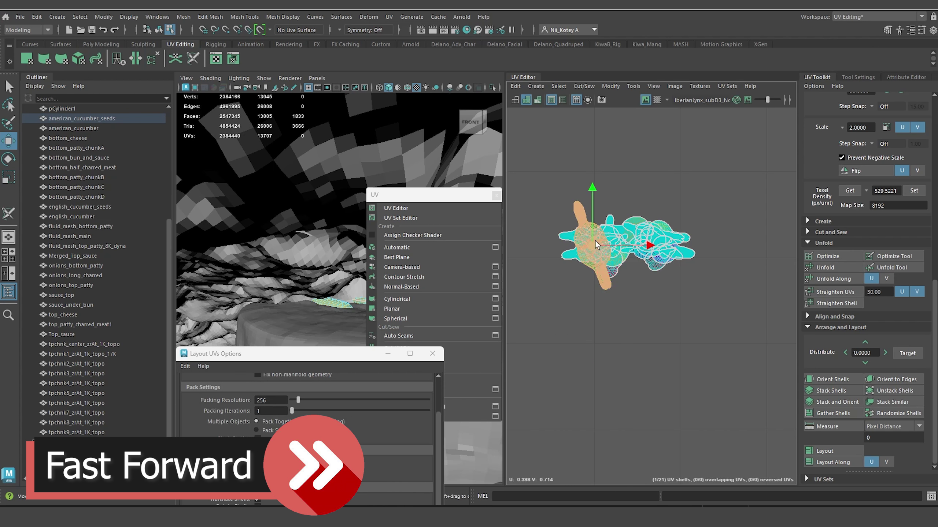
left_click_drag(594, 240, 590, 318)
left_click_drag(608, 237, 634, 356)
left_click_drag(609, 267, 686, 344)
left_click(655, 240)
left_click_drag(655, 240, 725, 238)
left_click_drag(664, 253, 728, 343)
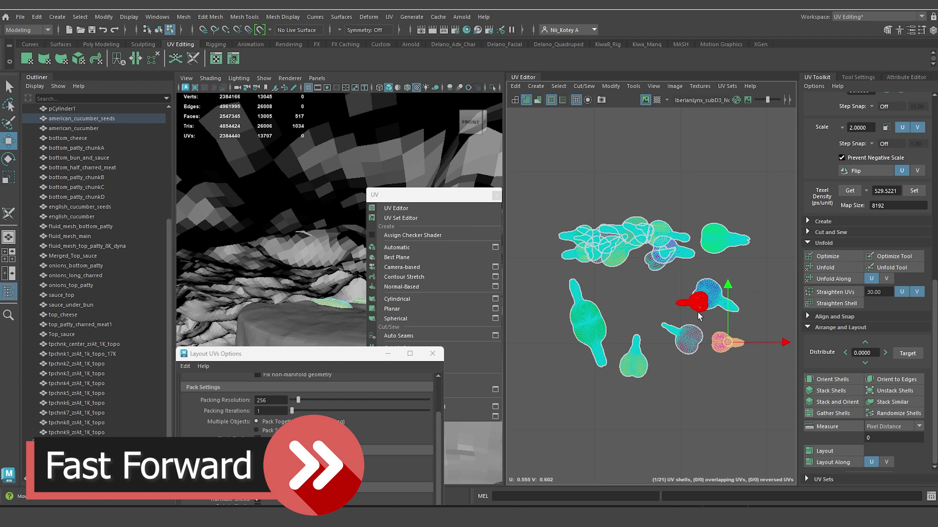
left_click_drag(697, 311, 658, 315)
left_click_drag(654, 263, 629, 291)
left_click_drag(680, 250, 769, 268)
left_click_drag(661, 232, 699, 186)
left_click_drag(616, 256, 629, 187)
left_click_drag(625, 238, 552, 379)
left_click(641, 242)
left_click(646, 238)
left_click(648, 231)
left_click(603, 256)
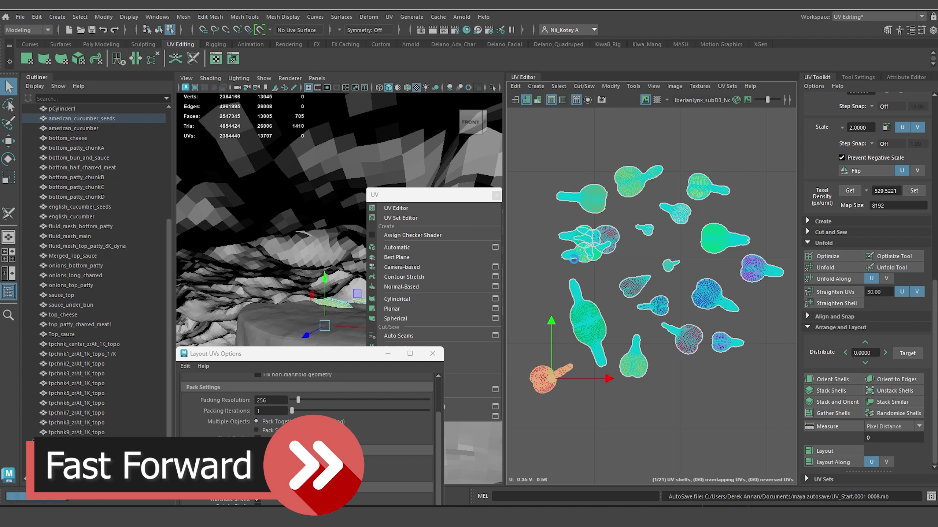
left_click_drag(573, 259, 541, 273)
left_click(587, 237)
left_click_drag(587, 237, 528, 213)
left_click_drag(593, 256, 597, 284)
left_click_drag(606, 239, 740, 394)
Examine the spread American cucumber seed shells up close for overlaps and irregular outlines.
scroll(572, 241, "up", 7)
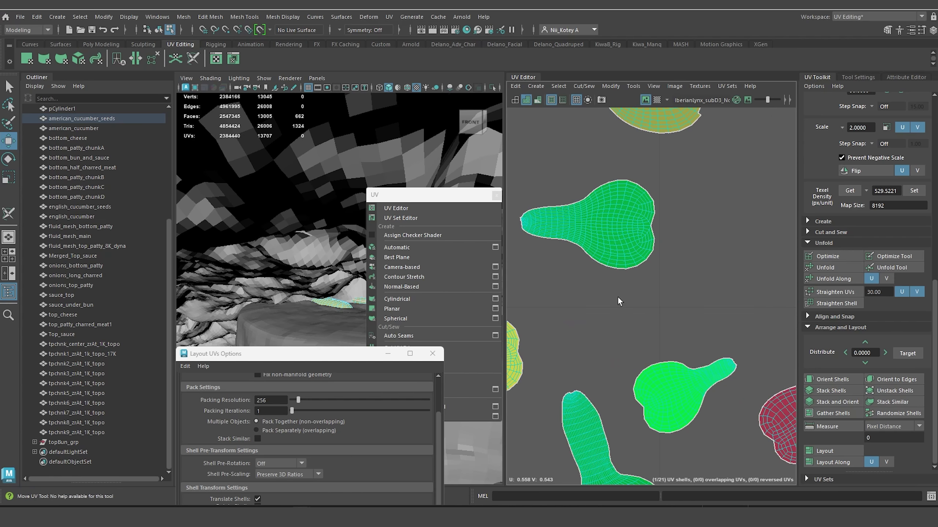
middle_click_drag(663, 340, 570, 269, "alt")
middle_click_drag(610, 347, 546, 303, "alt")
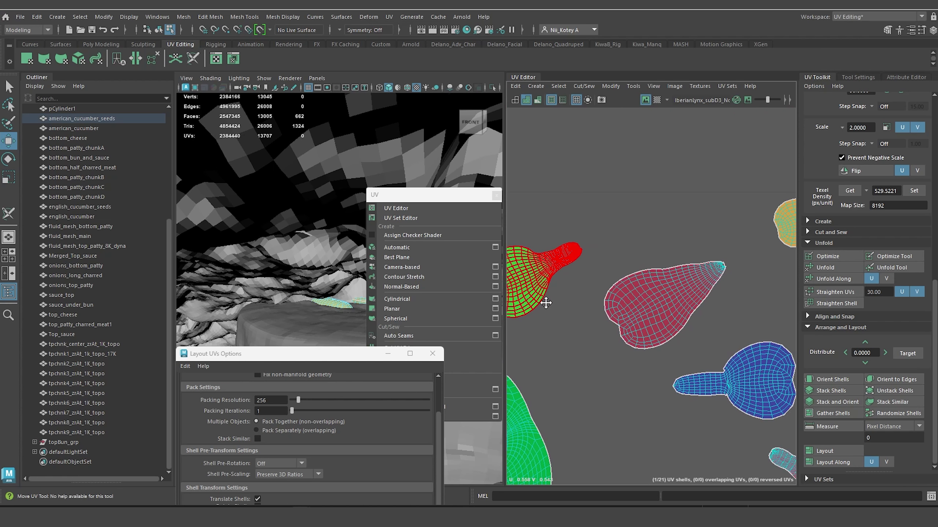
scroll(743, 261, "up", 3)
scroll(723, 278, "down", 6)
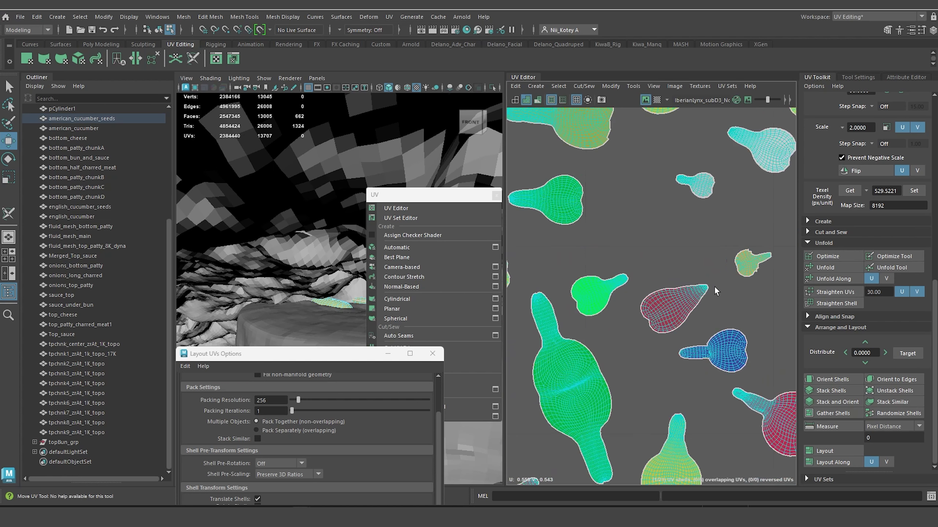
scroll(714, 288, "down", 1)
middle_click_drag(637, 296, 707, 221, "alt")
middle_click_drag(646, 252, 598, 337, "alt")
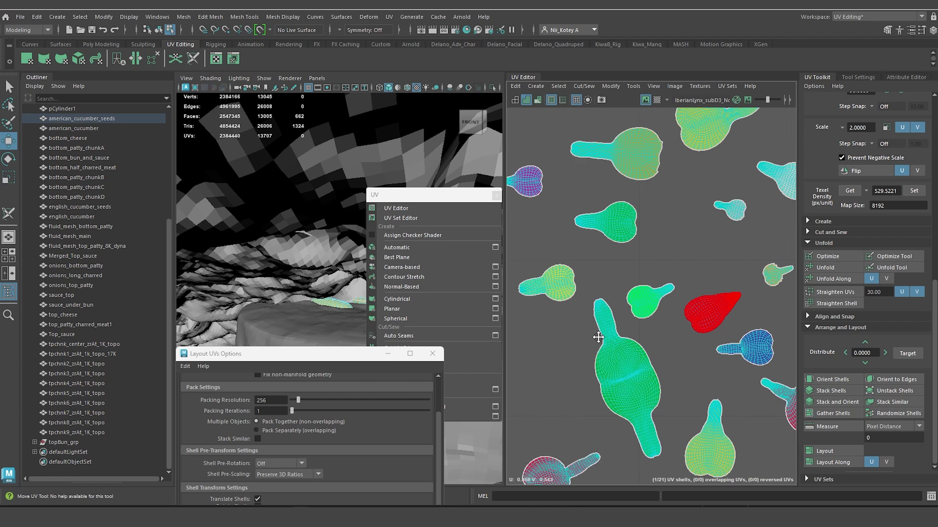
scroll(605, 328, "down", 4)
scroll(621, 313, "up", 4)
scroll(622, 314, "down", 2)
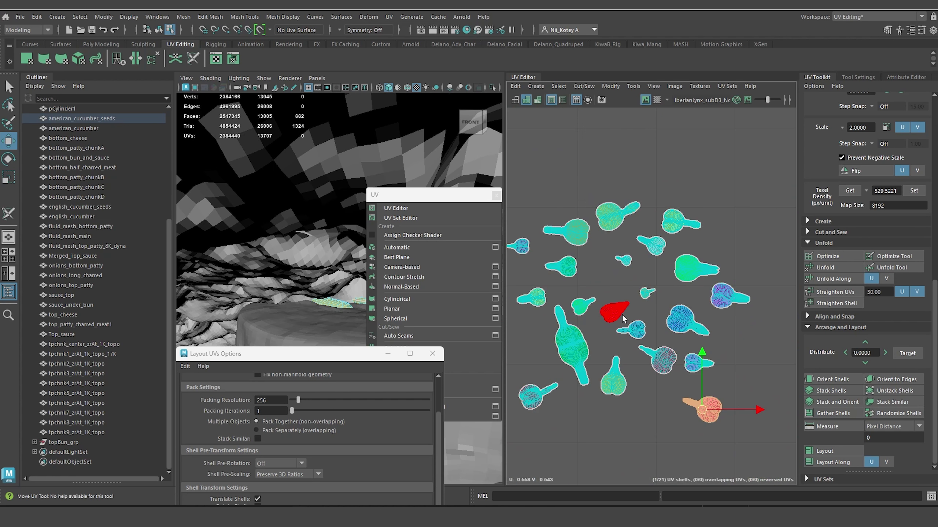
Turn on the UV distortion display and check the seed shells for stretching.
left_click(538, 100)
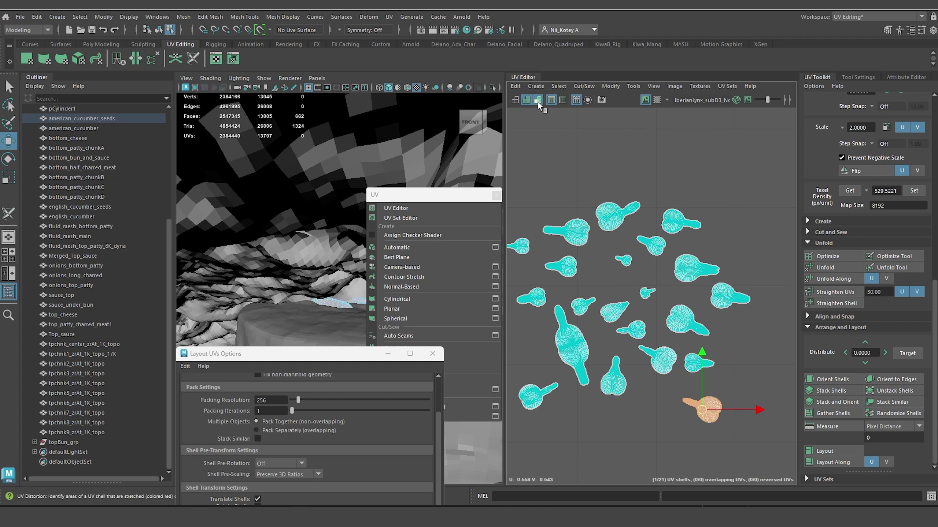
left_click(597, 269)
scroll(627, 314, "up", 3)
scroll(665, 318, "down", 6)
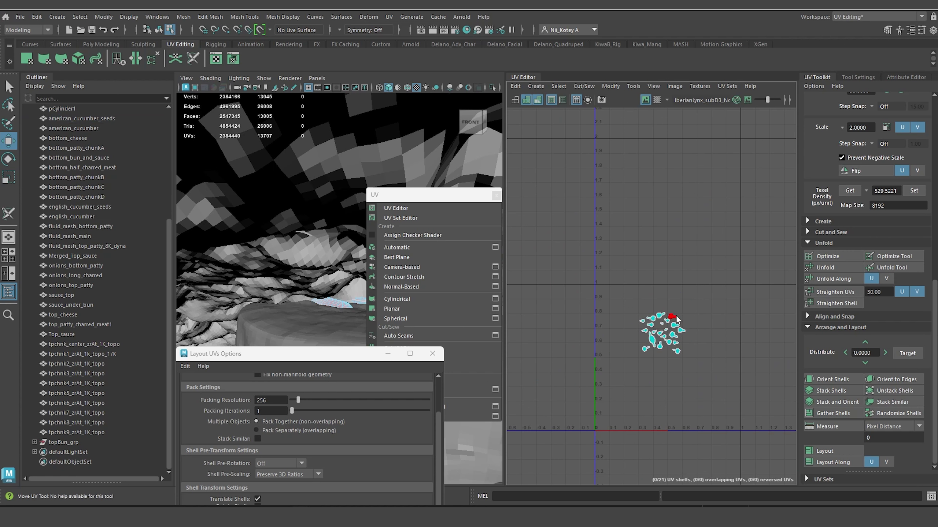
Select all the American cucumber seed shells and move them into the fourth UV tile of the first row.
scroll(676, 320, "down", 5)
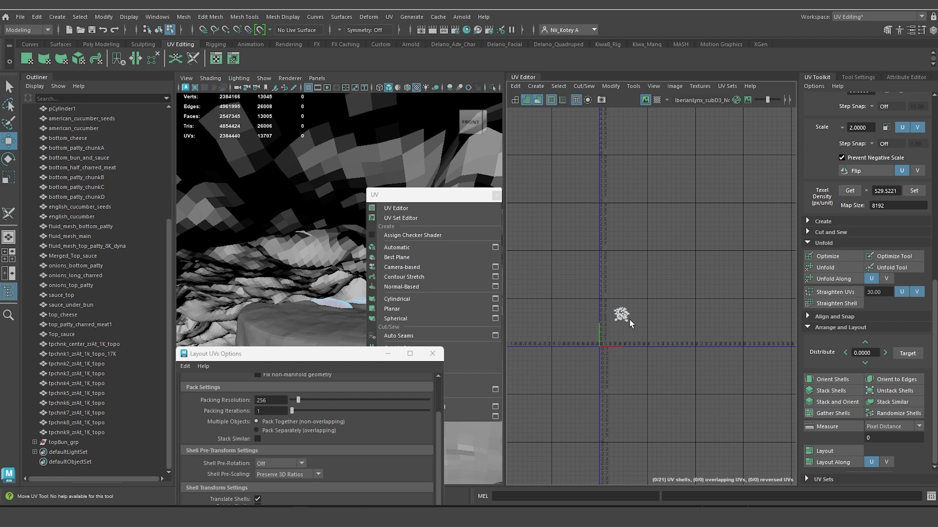
right_click_drag(627, 322, 596, 294)
left_click_drag(606, 297, 767, 323)
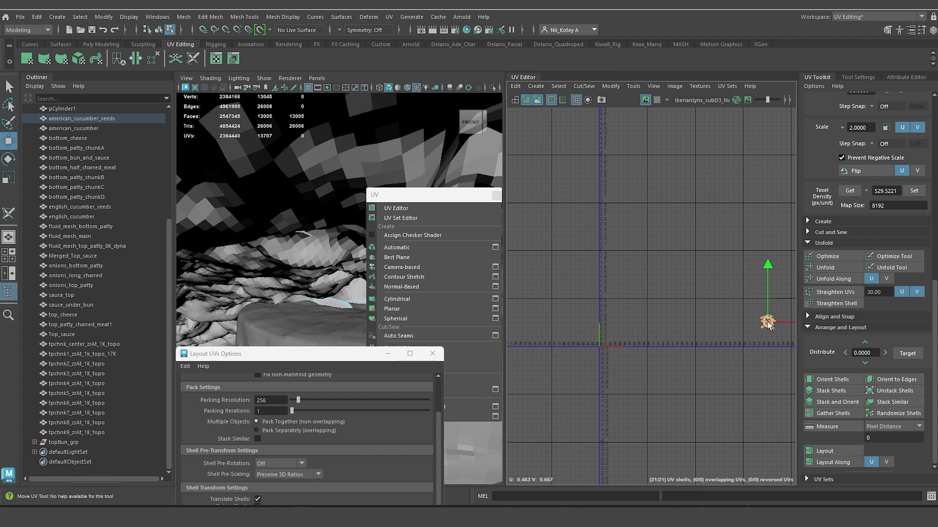
Move the floating UV menu and the Layout UVs options away from the burger in the viewport.
left_click(475, 291)
left_click_drag(475, 291, 464, 353)
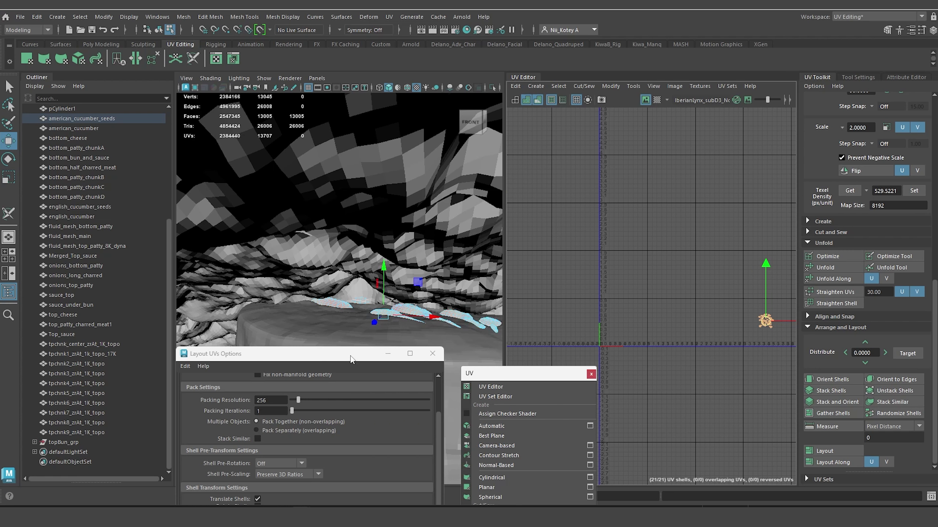
left_click_drag(351, 357, 393, 406)
scroll(388, 292, "down", 8)
left_click_drag(373, 266, 391, 288, "alt")
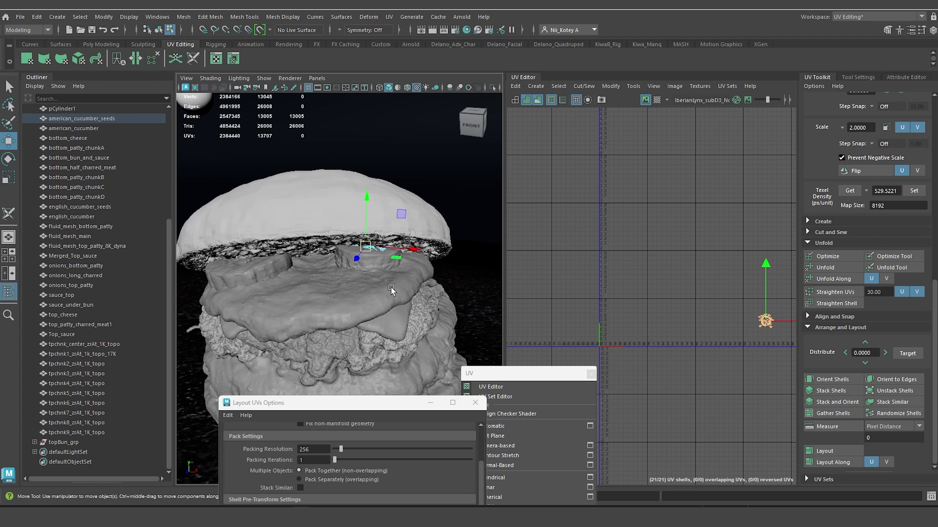
Select the American and English cucumber meshes together with both of their seed meshes.
scroll(391, 288, "up", 5)
left_click_drag(386, 247, 368, 237, "alt")
right_click_drag(405, 204, 443, 188)
left_click(414, 226, "shift")
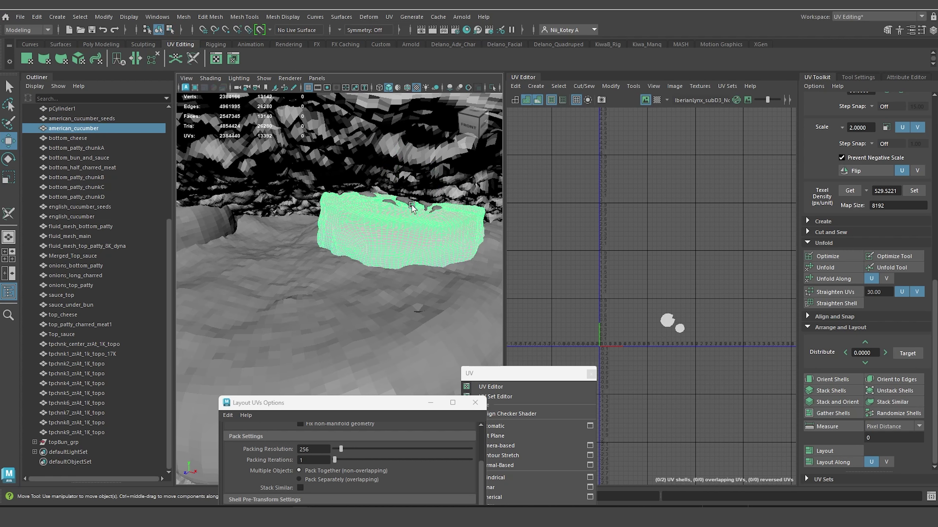
left_click_drag(414, 226, 331, 268, "alt")
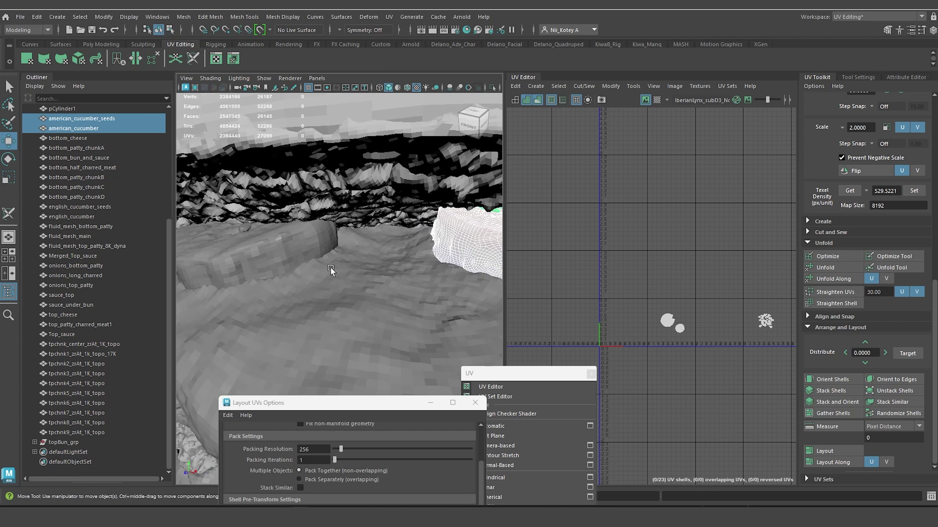
left_click(259, 260, "shift")
left_click(244, 224, "shift")
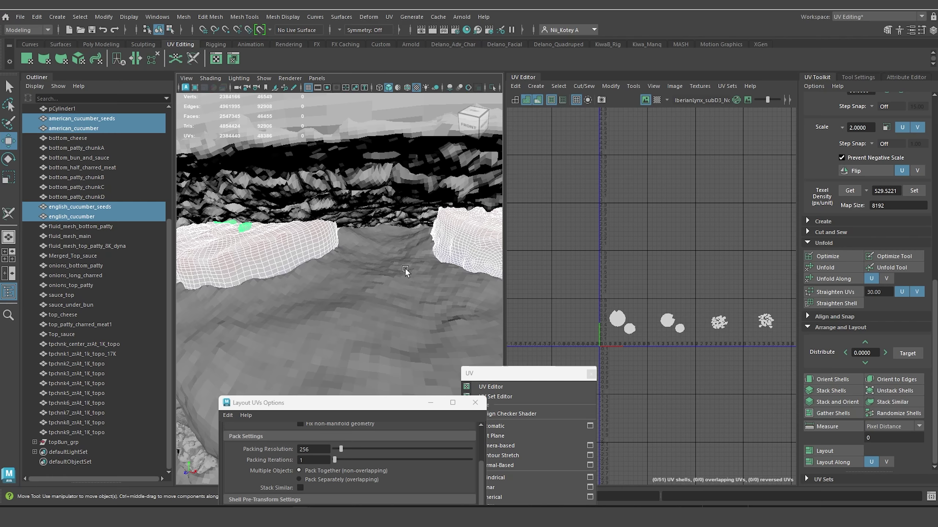
Assign a new aiStandardSurface material to the four cucumber meshes and name it aiSS_Cucumbers_MAT.
left_click_drag(405, 268, 312, 228, "alt")
right_click_drag(303, 226, 324, 475)
left_click(358, 254)
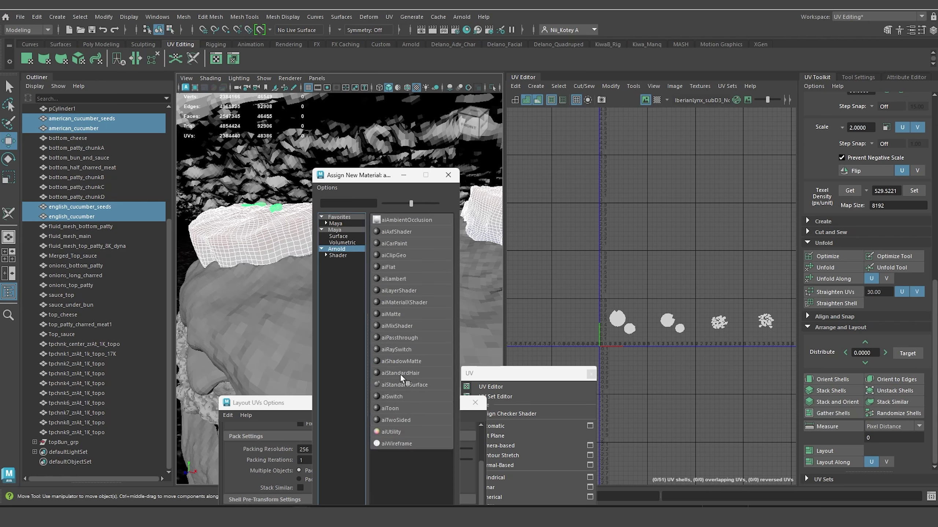
left_click(410, 385)
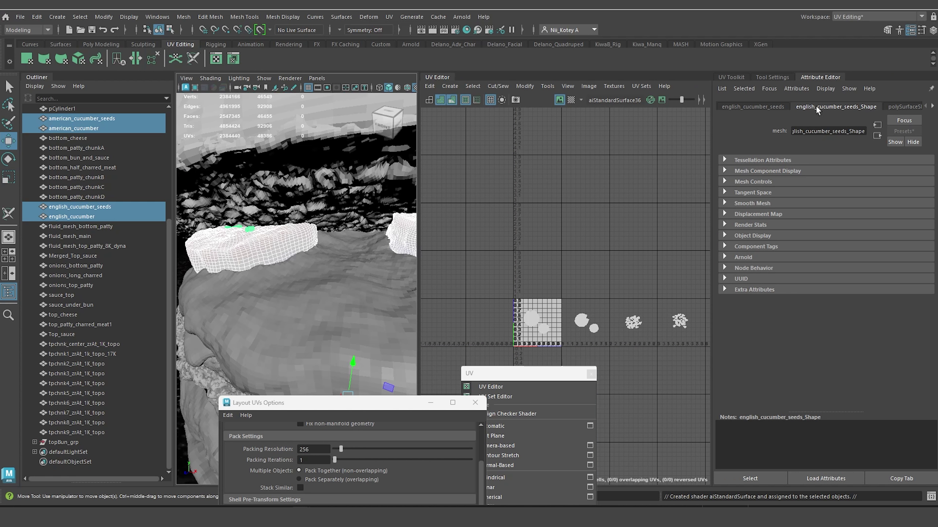
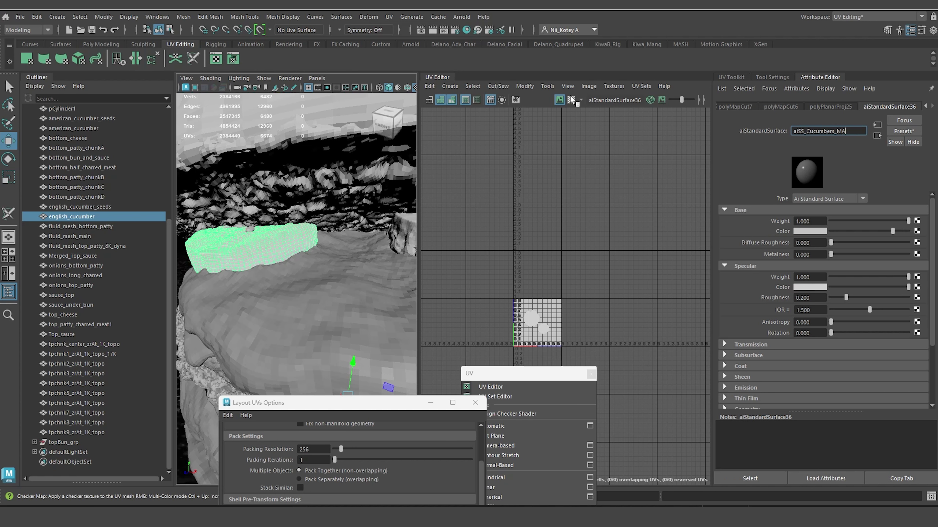
key("Return")
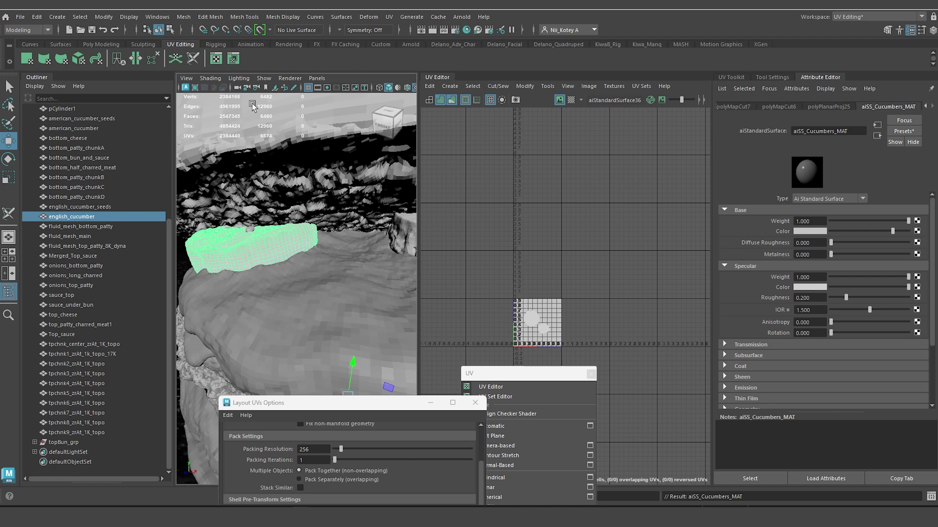
Widen the perspective view and move the floating UV menu and Layout UVs options out of its way.
left_click_drag(420, 240, 472, 241)
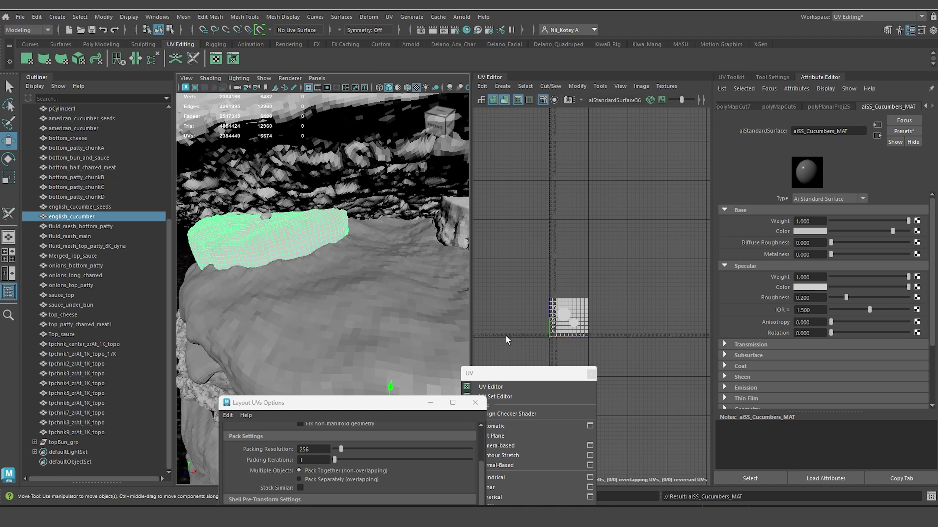
left_click_drag(468, 373, 620, 390)
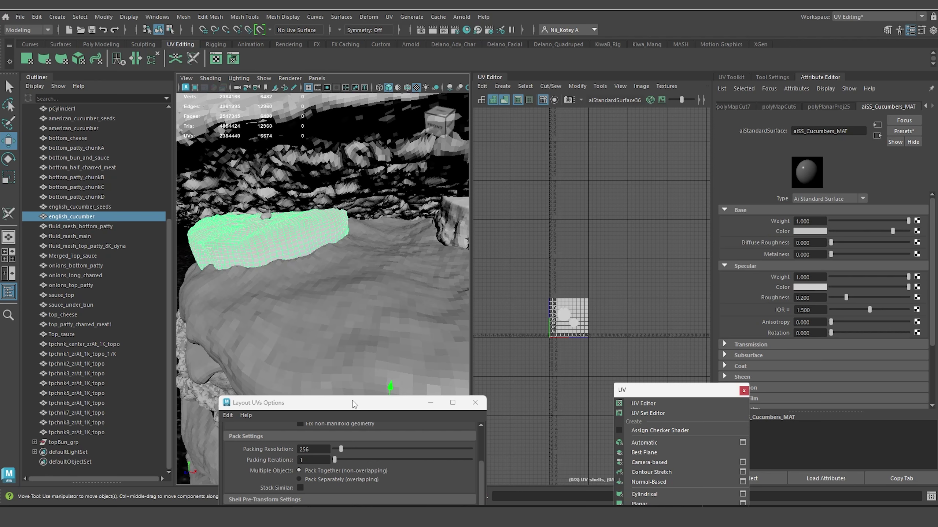
left_click_drag(408, 424, 455, 430)
Select the sauce_top mesh beneath the two cucumber slices.
scroll(250, 274, "down", 10)
middle_click_drag(282, 307, 291, 255, "alt")
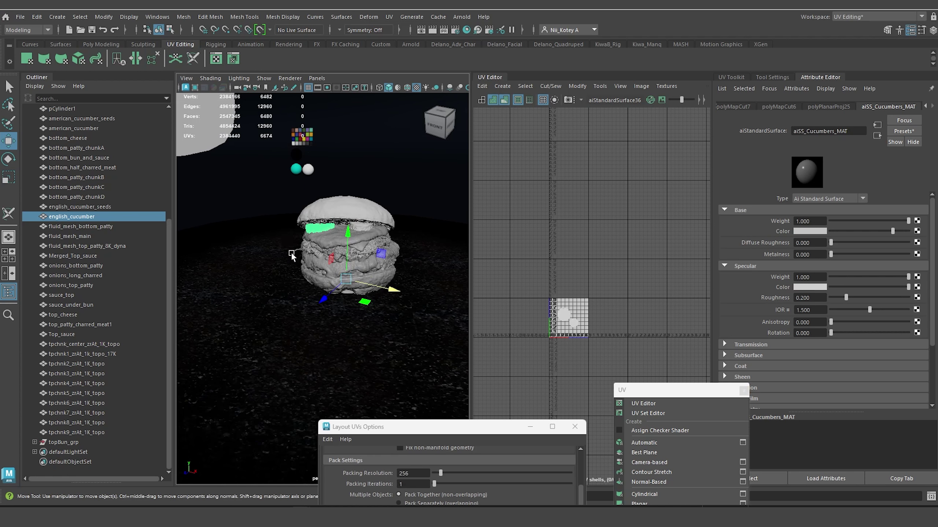
scroll(291, 254, "up", 7)
left_click_drag(291, 253, 381, 265, "alt")
scroll(381, 265, "down", 5)
middle_click_drag(381, 265, 391, 338, "alt")
left_click_drag(390, 338, 346, 322, "alt")
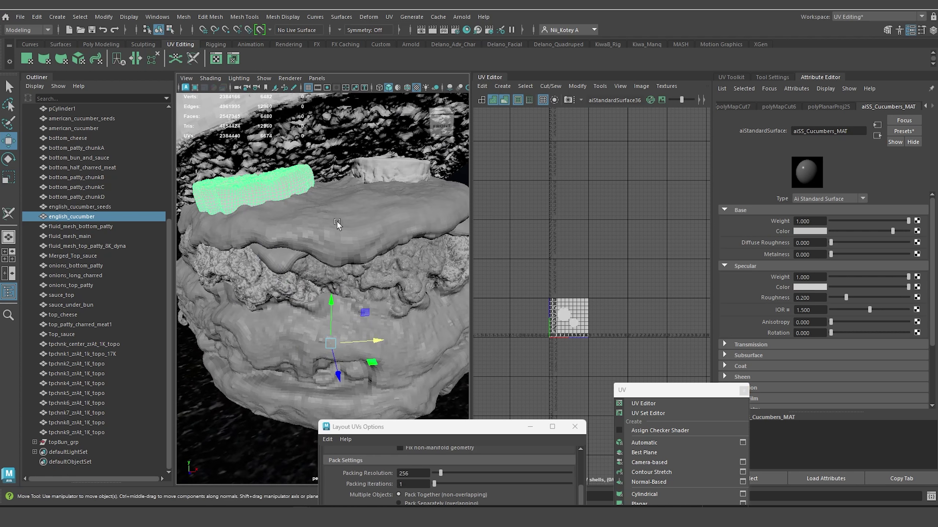
left_click(337, 220)
middle_click_drag(370, 200, 371, 271, "alt")
left_click_drag(370, 271, 341, 273, "alt")
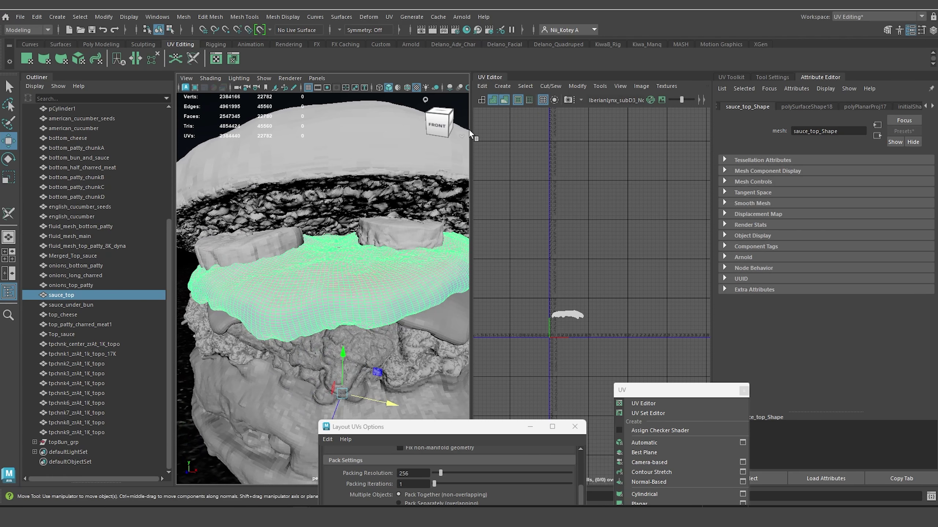
Widen the perspective view and isolate the sauce_top mesh so that its underside can be worked on.
left_click_drag(473, 130, 603, 130)
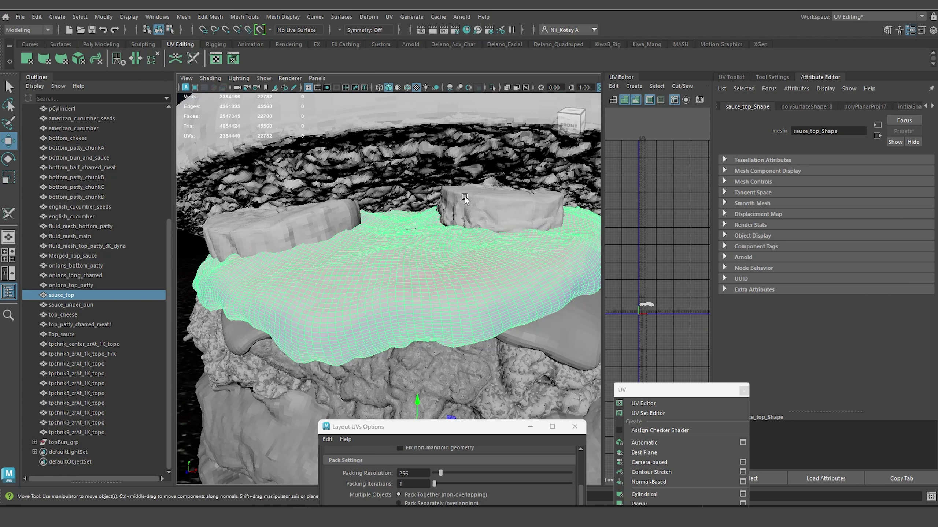
left_click(491, 88)
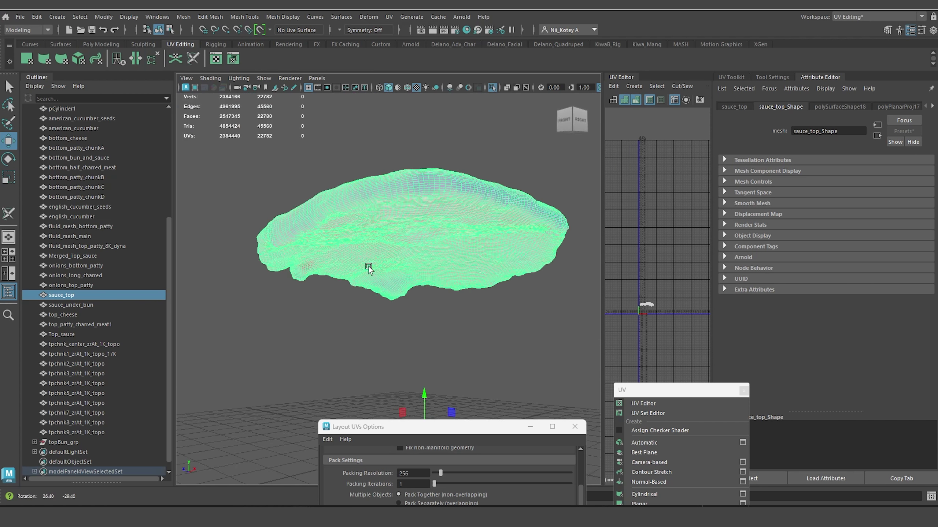
left_click_drag(368, 266, 340, 318, "alt")
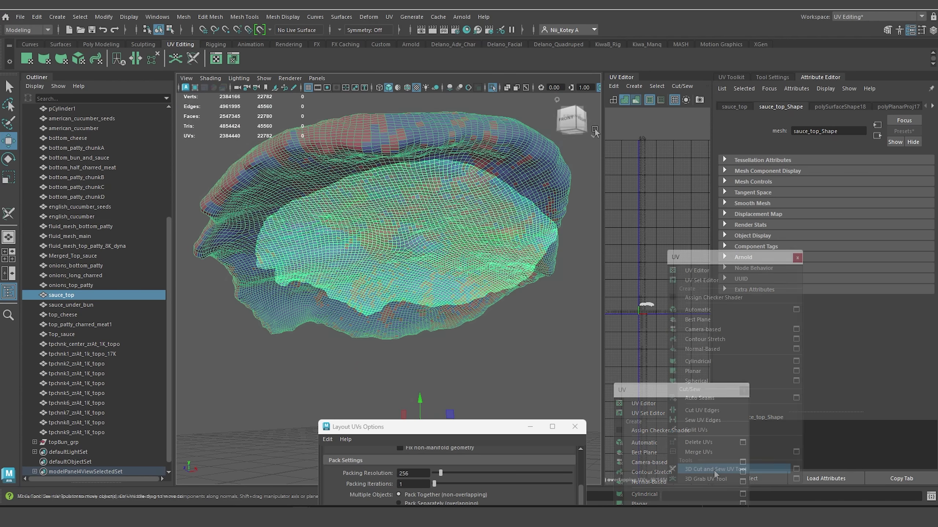
Cut a UV seam all the way around the underside rim of sauce_top with the 3D Cut and Sew UV Tool.
left_click(715, 469)
left_click_drag(436, 255, 501, 207, "alt")
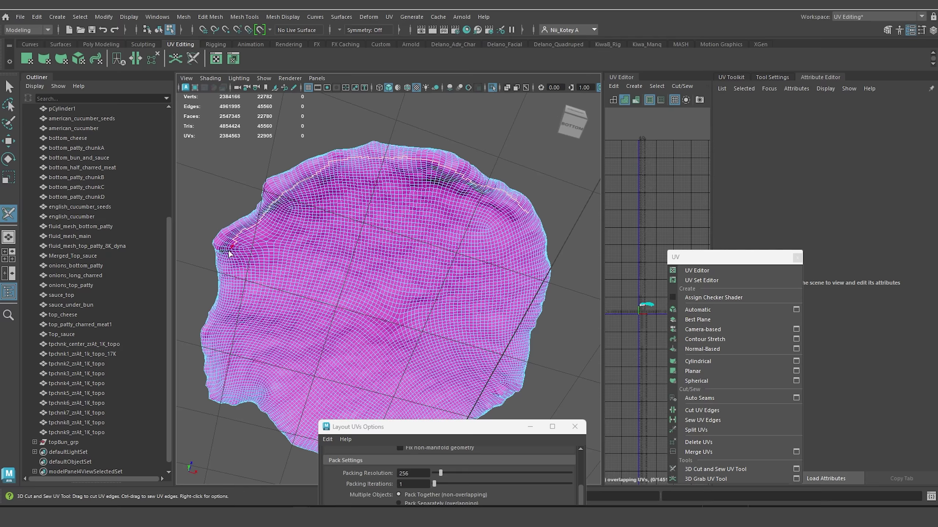
mouse_move(229, 255)
left_mouse_down()
mouse_move(231, 401)
mouse_move(284, 427)
left_mouse_up()
middle_click_drag(314, 340, 318, 183, "alt")
left_click_drag(318, 184, 314, 192, "alt")
scroll(295, 222, "up", 3)
left_click_drag(236, 244, 268, 272)
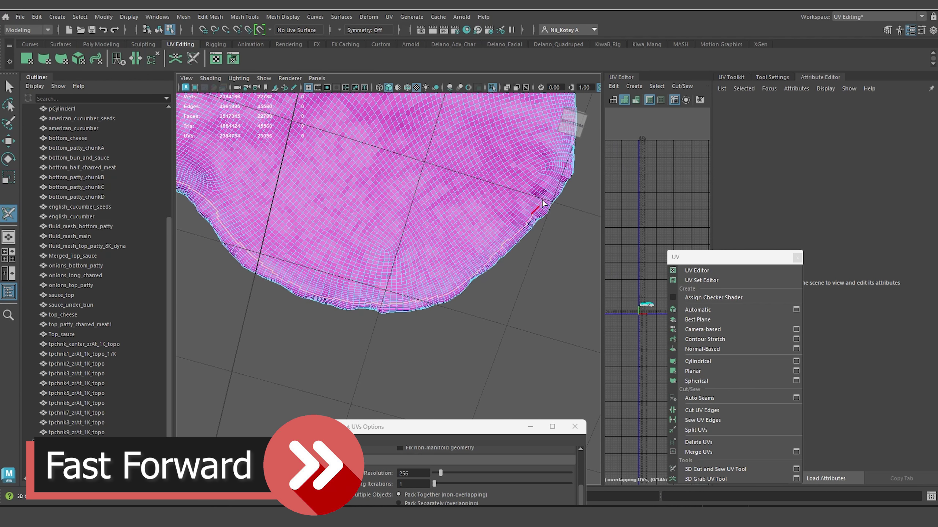
left_click_drag(542, 200, 550, 190)
left_click_drag(479, 258, 442, 333, "alt")
mouse_move(559, 314)
left_mouse_down()
mouse_move(529, 259)
mouse_move(375, 139)
left_mouse_up()
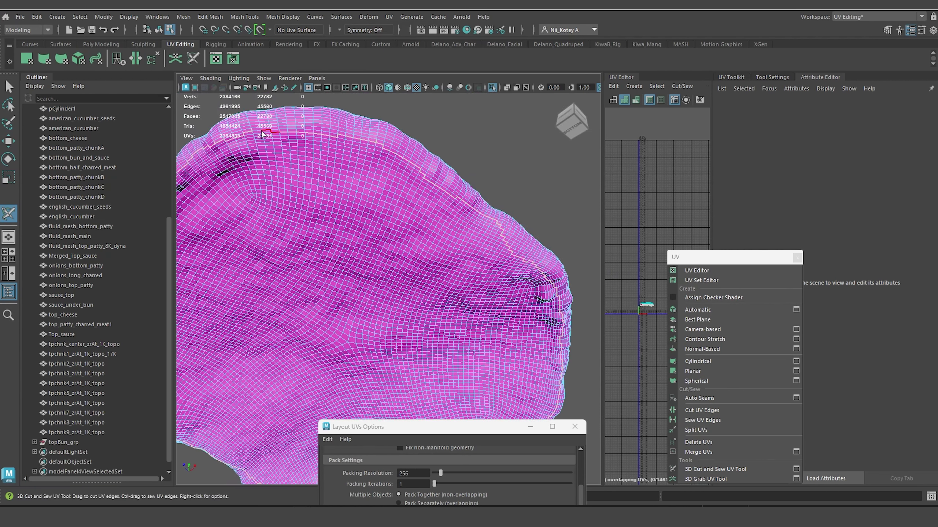
left_click_drag(263, 133, 256, 132)
scroll(264, 183, "down", 5)
left_click_drag(265, 183, 495, 299, "alt")
scroll(377, 122, "down", 6)
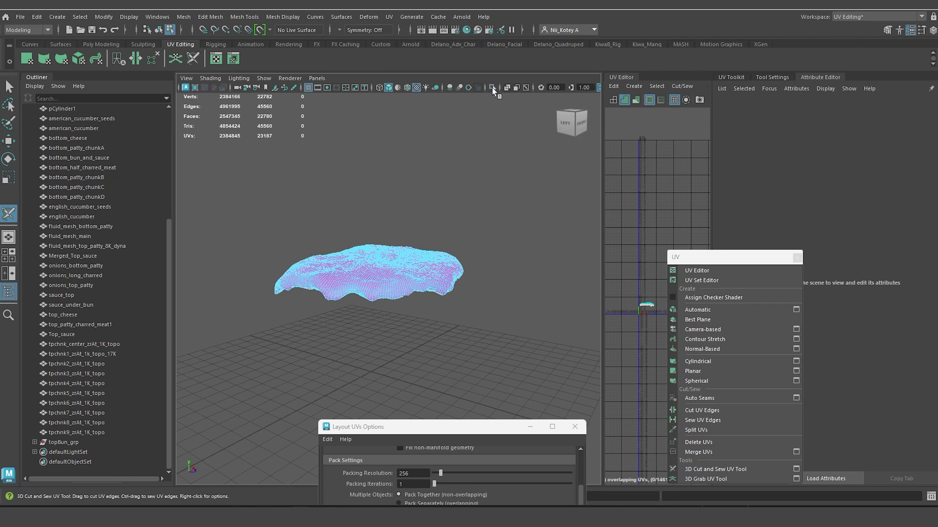
Bring the whole burger back into view and examine how the sauce mesh sits at its front.
left_click(493, 88)
left_click_drag(479, 257, 350, 292, "alt")
scroll(350, 292, "up", 5)
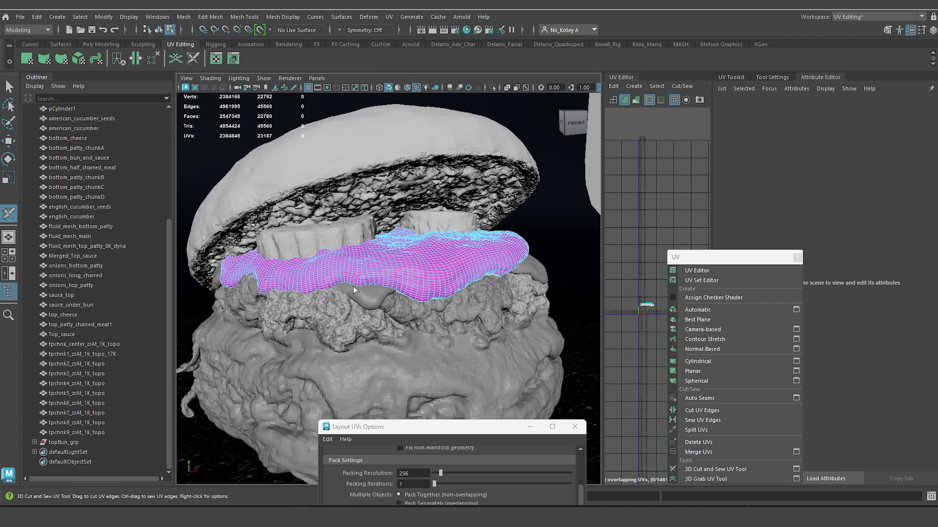
Reselect and isolate sauce_top, and cut a short vertical UV seam down the rim at the back of the mesh.
key("w")
right_click_drag(409, 266, 439, 226)
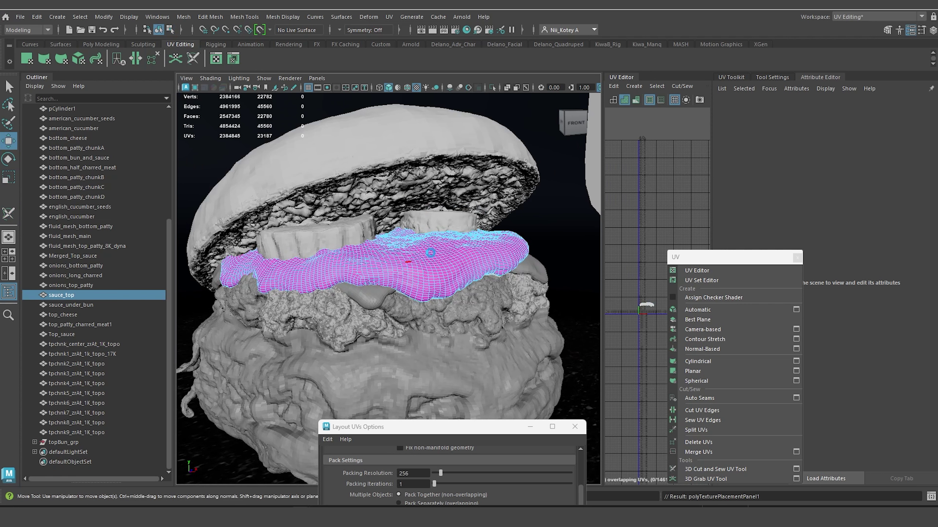
left_click(490, 87)
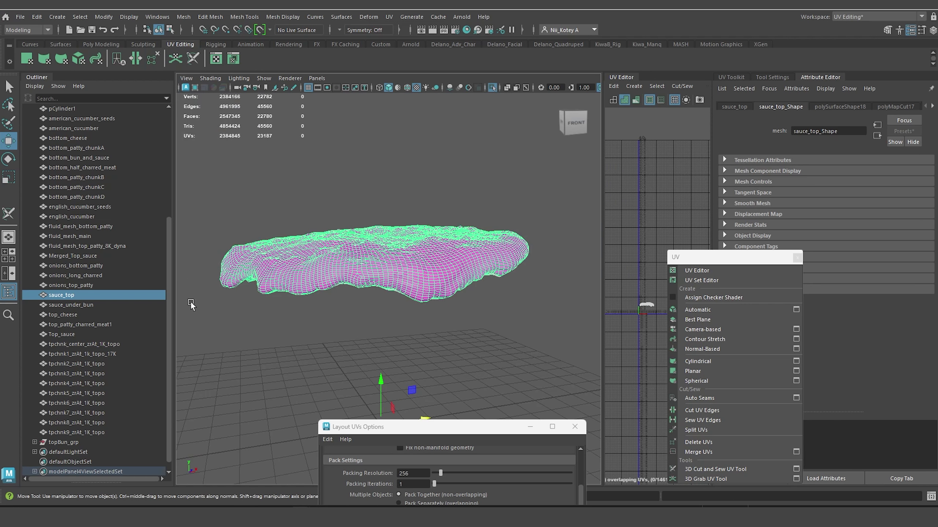
left_click_drag(190, 301, 385, 286, "alt")
scroll(384, 286, "up", 8)
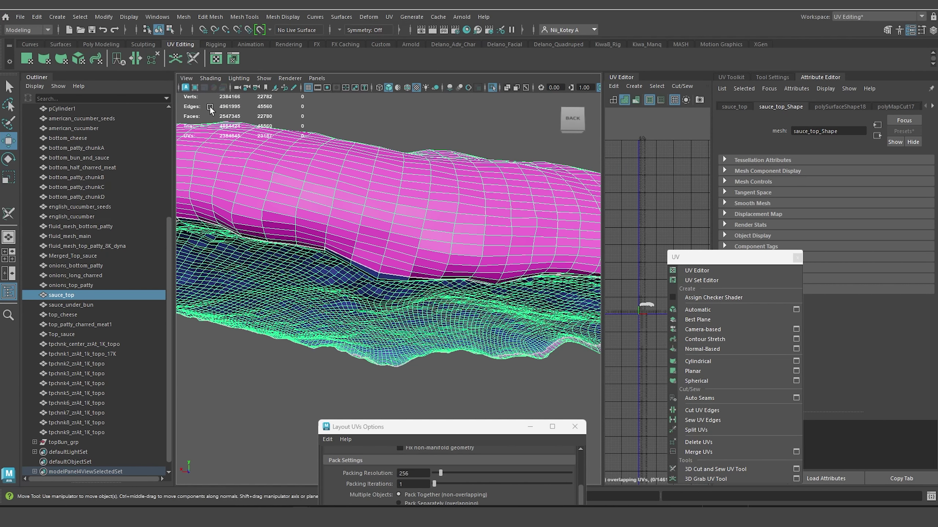
left_click(192, 59)
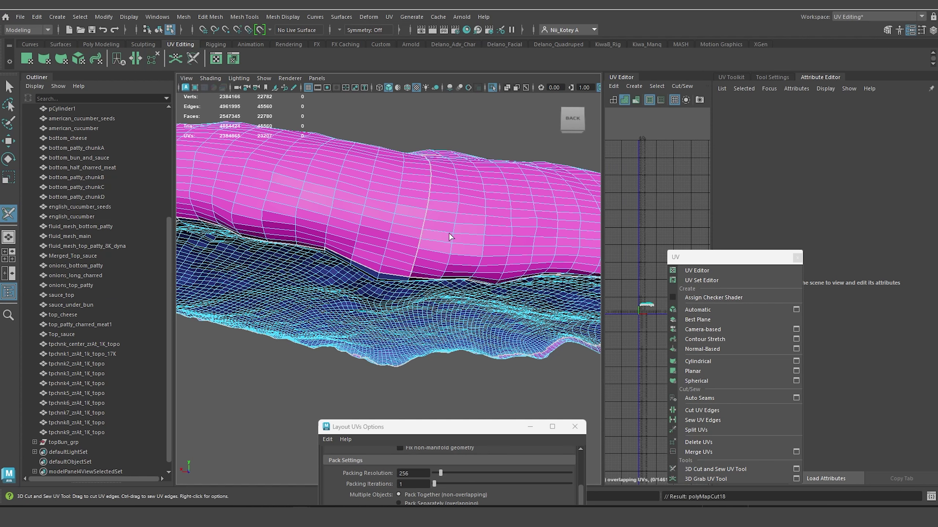
left_click_drag(448, 233, 433, 201, "alt")
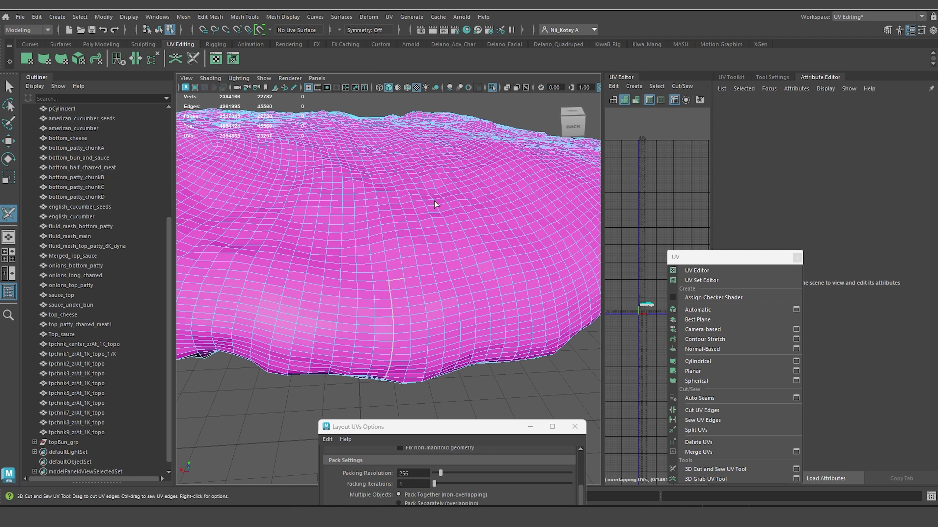
scroll(434, 330, "down", 10)
left_click_drag(433, 325, 417, 351, "alt")
Enlarge the UV Editor, select all of sauce_top's UV faces, and unfold and optimize them.
left_click_drag(603, 239, 484, 239)
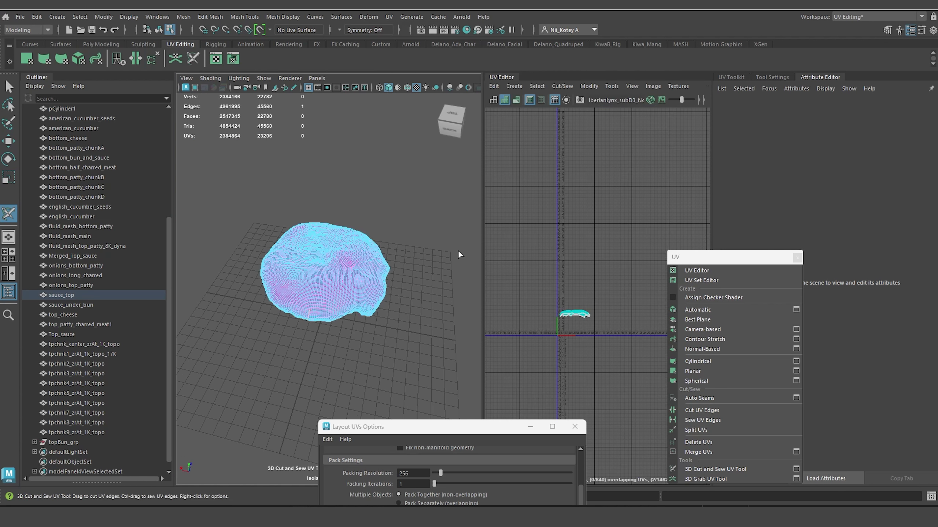
scroll(630, 319, "up", 5)
key("w")
right_click_drag(571, 283, 549, 263)
left_click_drag(508, 225, 627, 352)
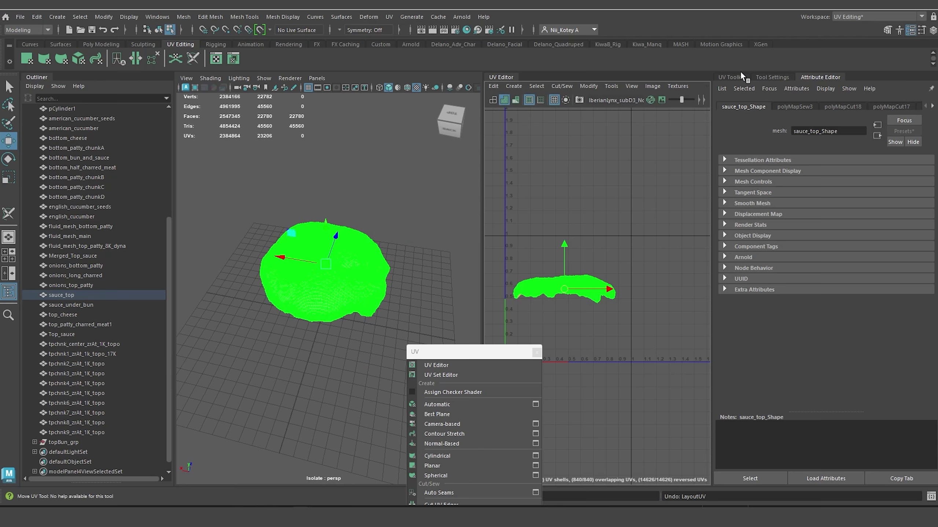
left_click(732, 76)
left_click(846, 267)
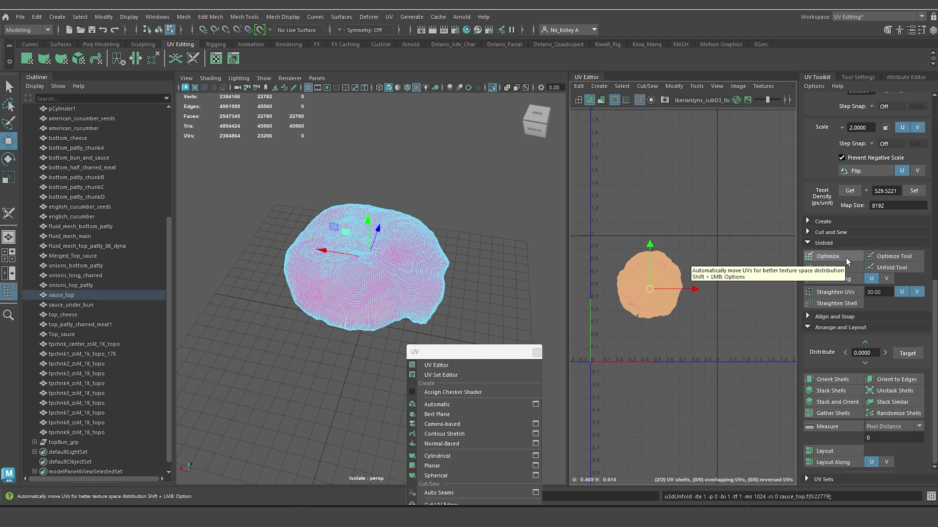
left_click(846, 257)
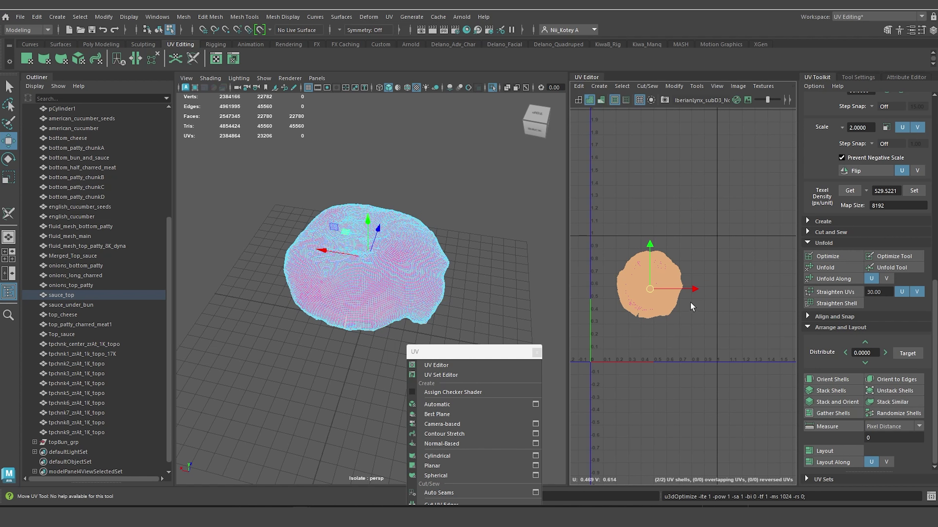
Separate sauce_top's two overlapping UV shells and set both to a texel density of 529.5221 at map size 8192.
right_click_drag(645, 291, 616, 277)
left_click(644, 291)
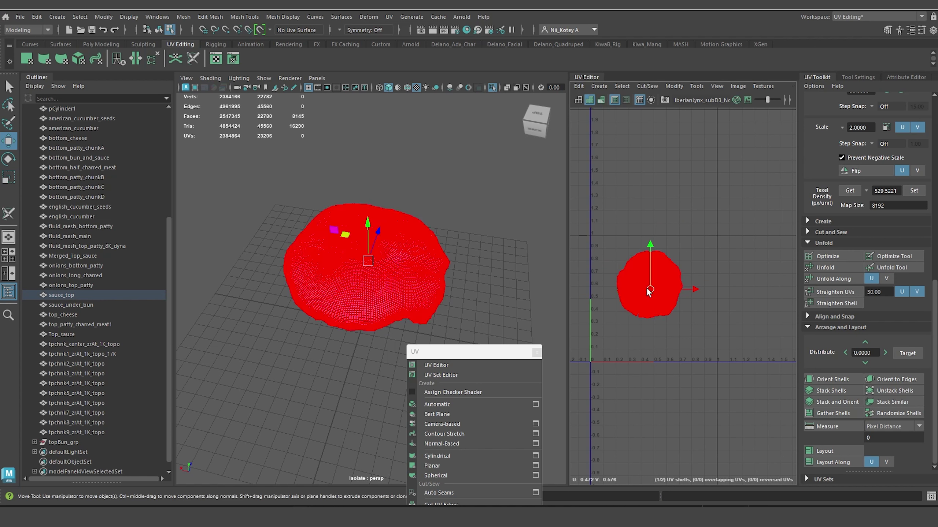
left_click_drag(647, 288, 683, 335)
left_click_drag(634, 203, 735, 379)
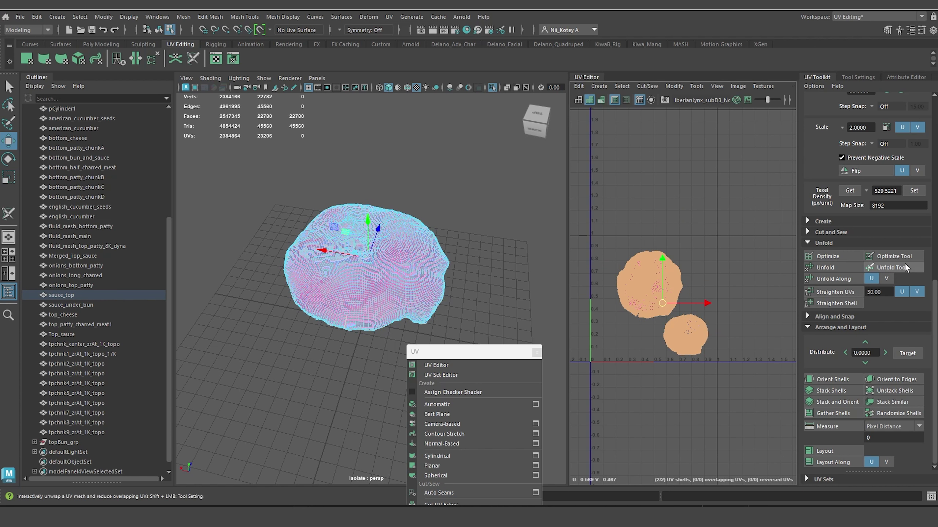
left_click(914, 190)
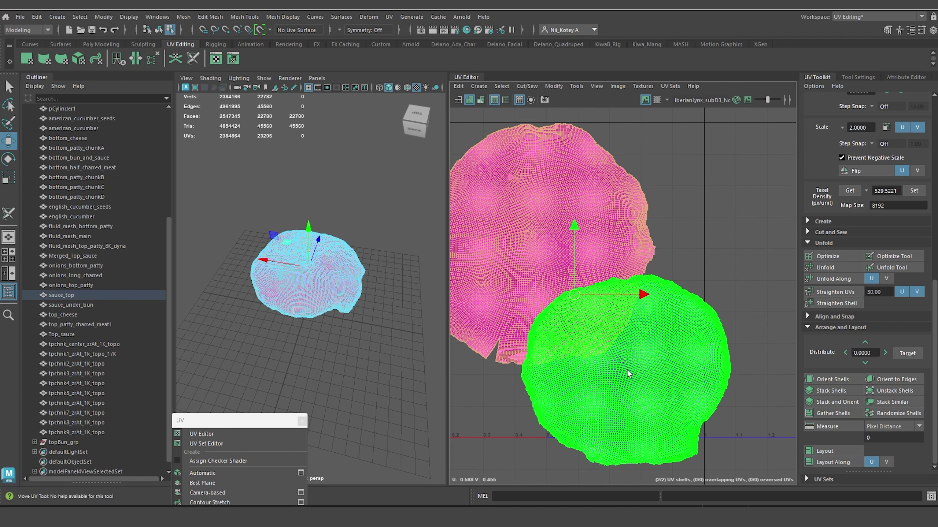
Move the smaller sauce_top shell into the second UV tile and centre the larger shell in the first tile.
scroll(628, 371, "down", 3)
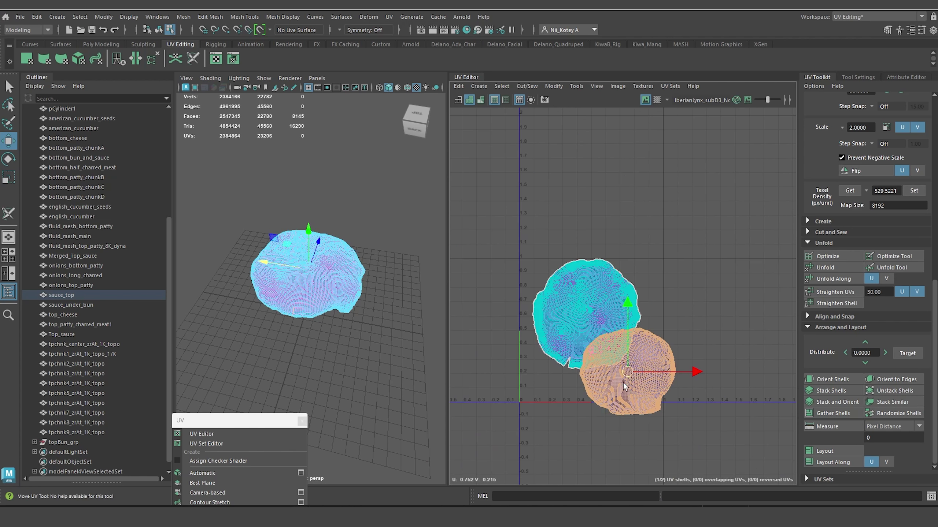
middle_click_drag(624, 384, 578, 381, "alt")
left_click_drag(589, 377, 693, 334)
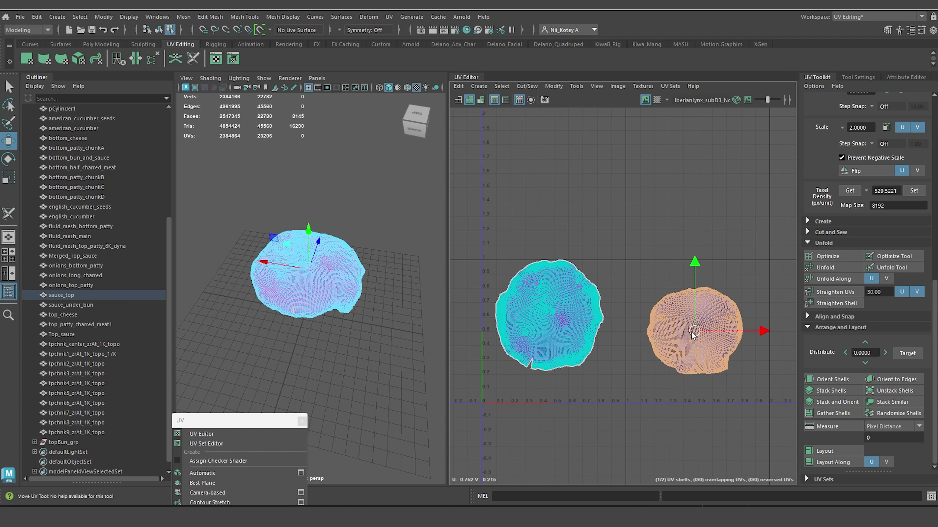
left_click(554, 318)
left_click_drag(549, 312, 552, 336)
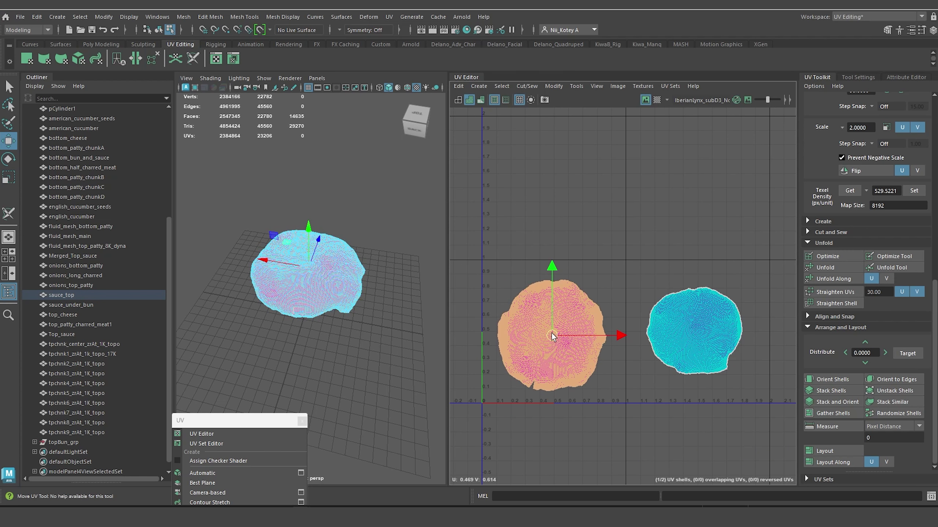
left_click(692, 327)
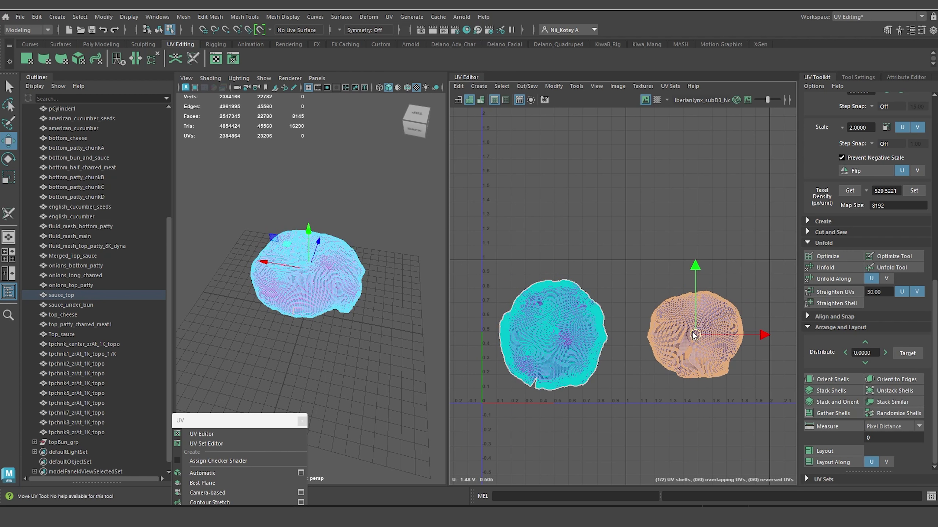
left_click(553, 336)
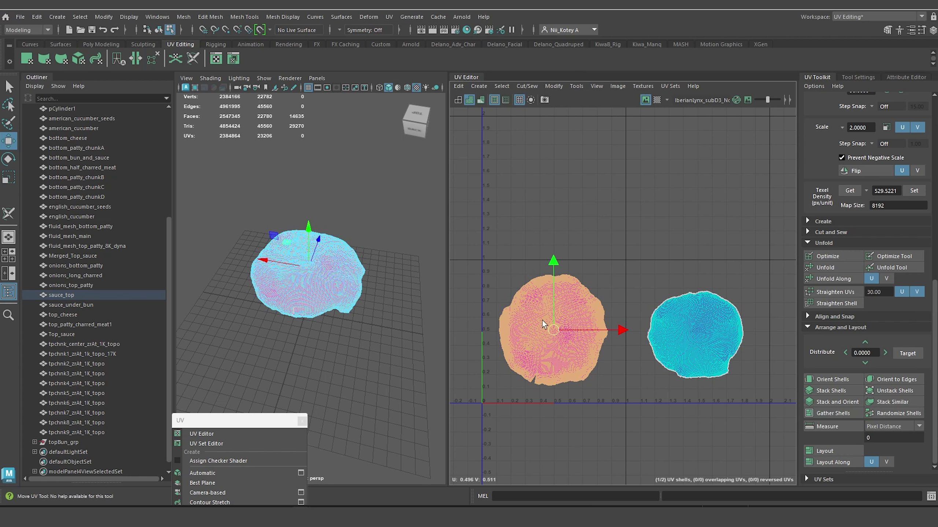
Return to object mode, select the top_cheese mesh, and isolate it with its underside facing the view.
scroll(403, 299, "down", 5)
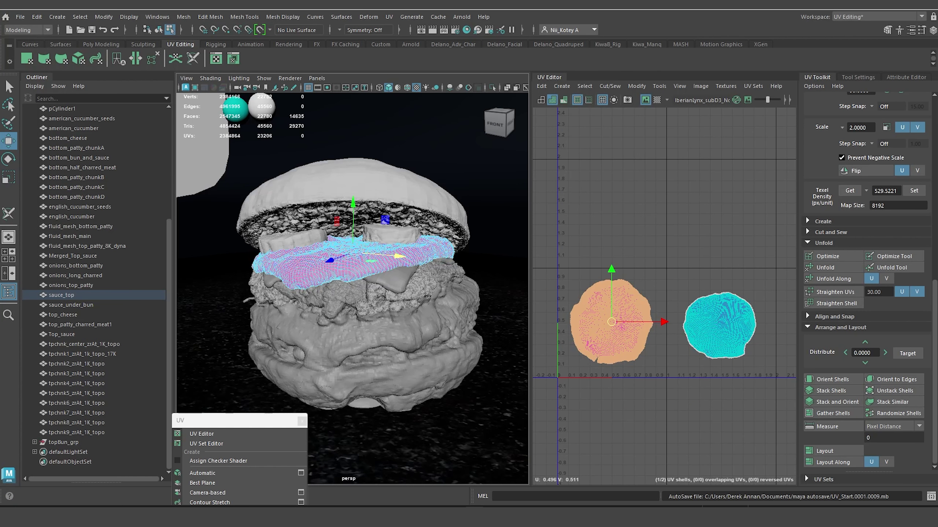
left_click_drag(444, 299, 414, 305, "alt")
scroll(414, 304, "up", 5)
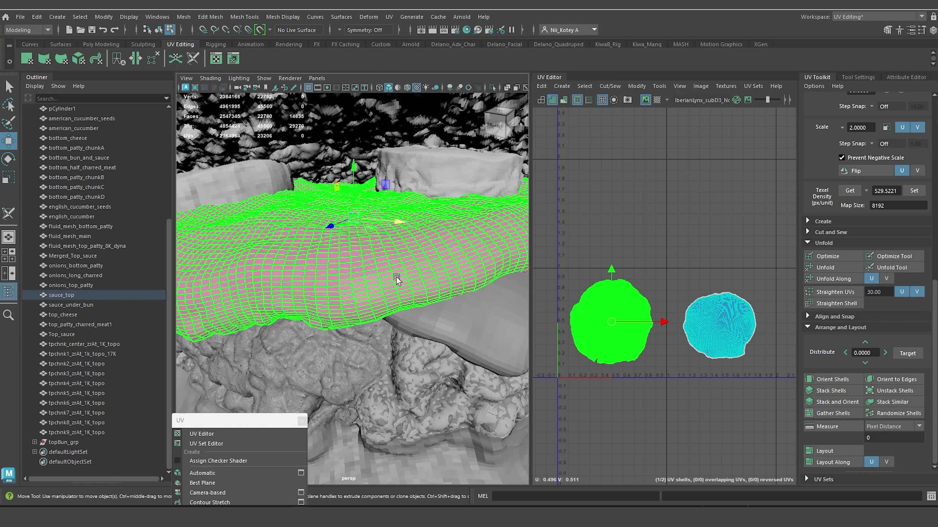
right_click_drag(397, 281, 441, 218)
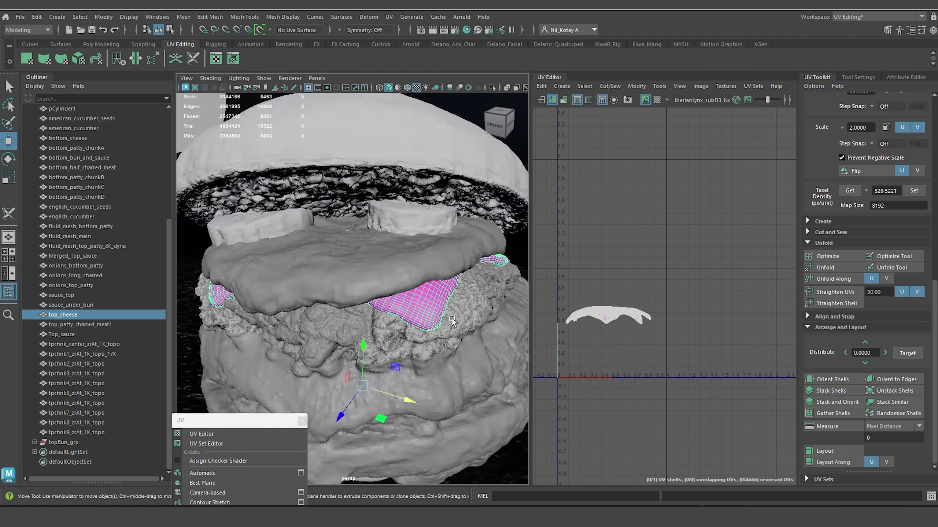
key("a")
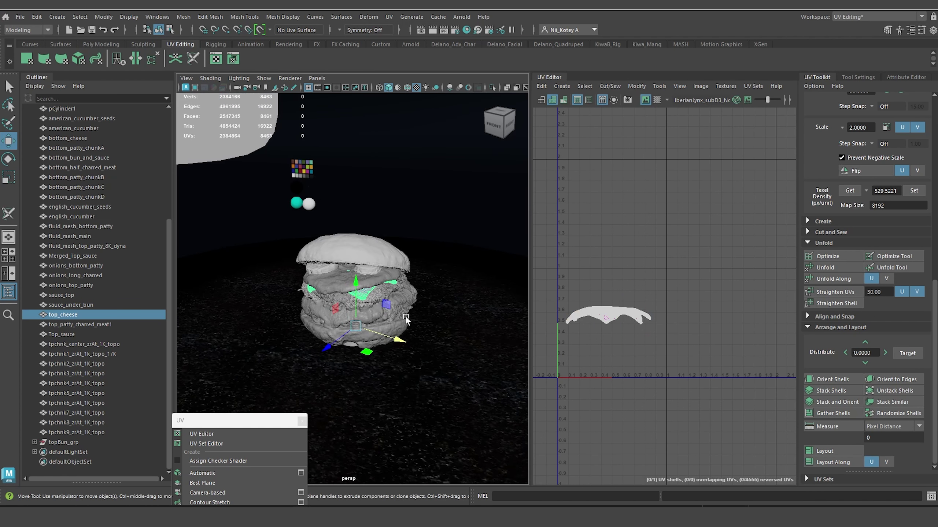
left_click(491, 89)
key("f")
left_click_drag(415, 260, 353, 219, "alt")
scroll(353, 219, "up", 4)
middle_click_drag(353, 220, 380, 275, "alt")
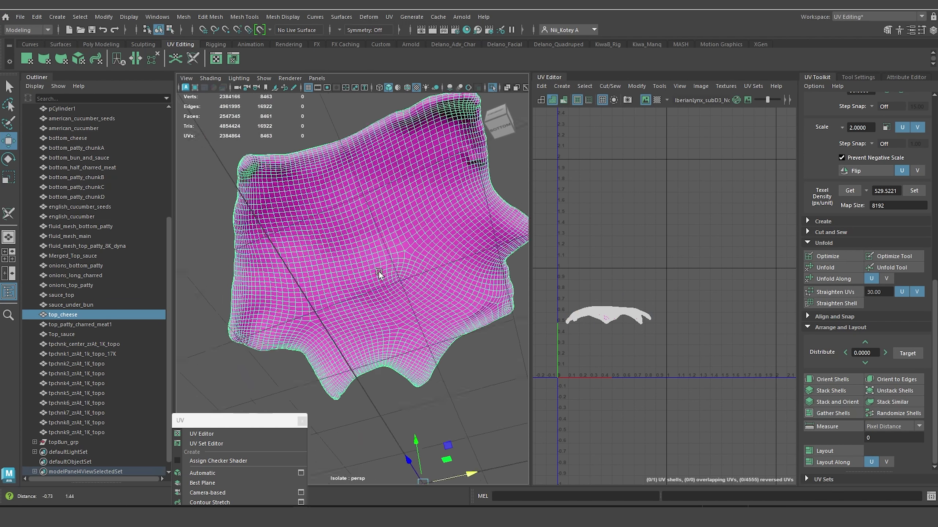
mouse_move(380, 274)
left_mouse_down("alt")
mouse_move(376, 382)
mouse_move(375, 279)
left_mouse_up("alt")
middle_click_drag(374, 279, 308, 279, "alt")
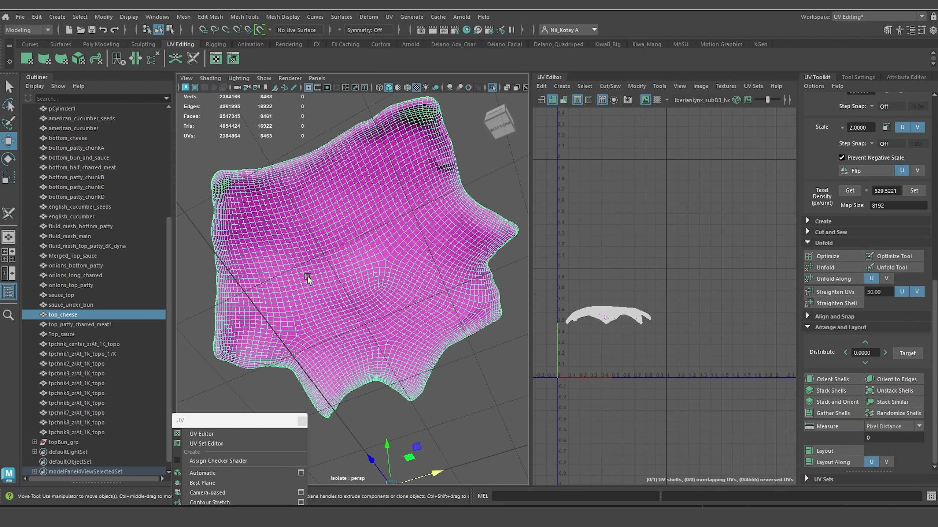
Cut a UV seam around the underside rim of top_cheese with the 3D Cut and Sew UV Tool.
left_click(192, 59)
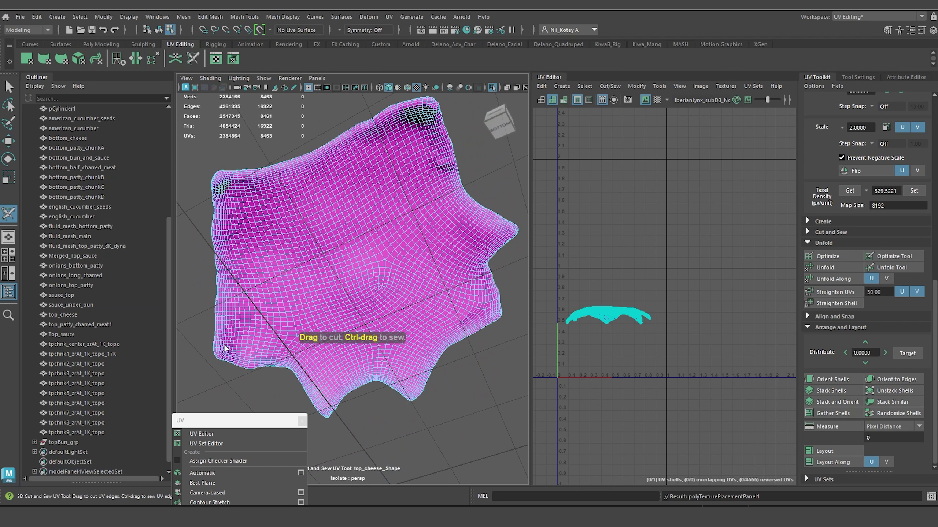
left_click_drag(222, 357, 223, 333)
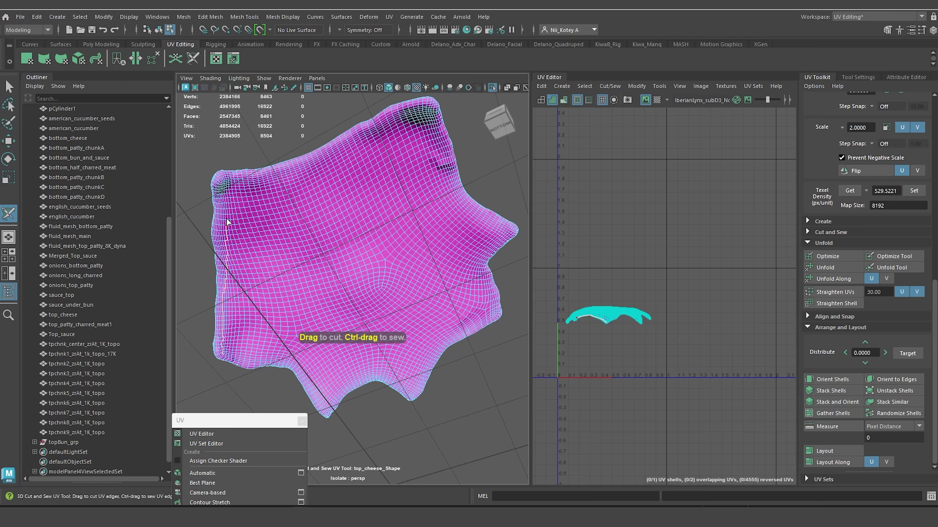
mouse_move(222, 195)
left_mouse_down()
mouse_move(223, 182)
mouse_move(269, 174)
left_mouse_up()
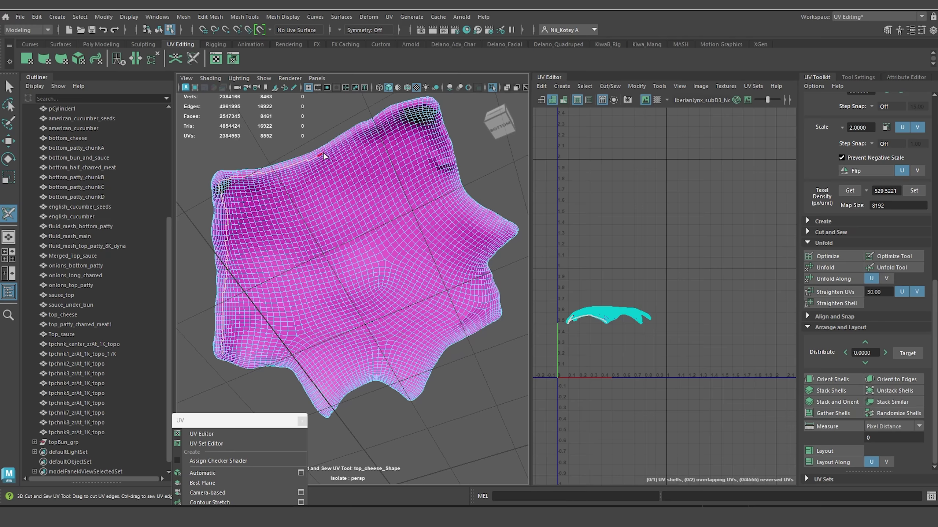
mouse_move(382, 126)
left_mouse_down()
mouse_move(426, 105)
mouse_move(508, 227)
mouse_move(497, 307)
left_mouse_up()
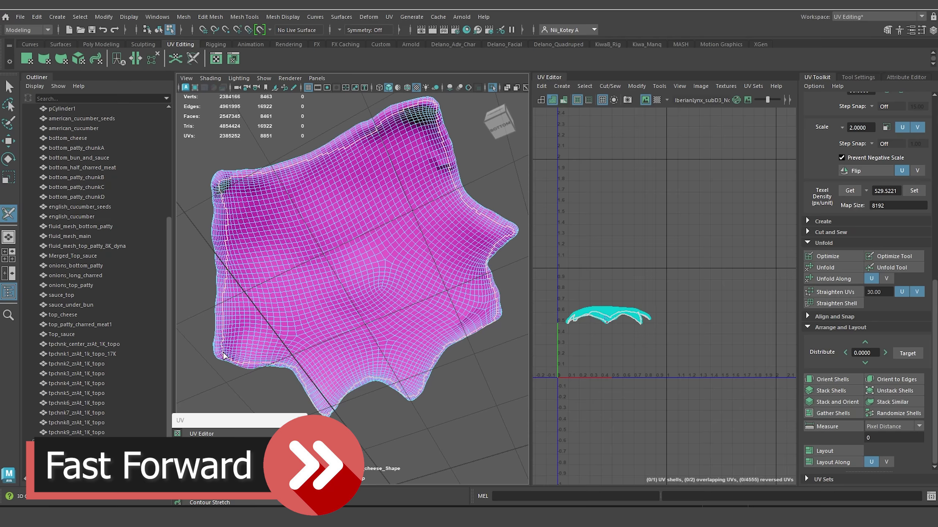
Sew a UV edge at the corner of top_cheese's underside with the 3D Cut and Sew UV Tool.
middle_click_drag(224, 356, 362, 270, "alt")
scroll(362, 270, "up", 8)
left_click(255, 325, "ctrl")
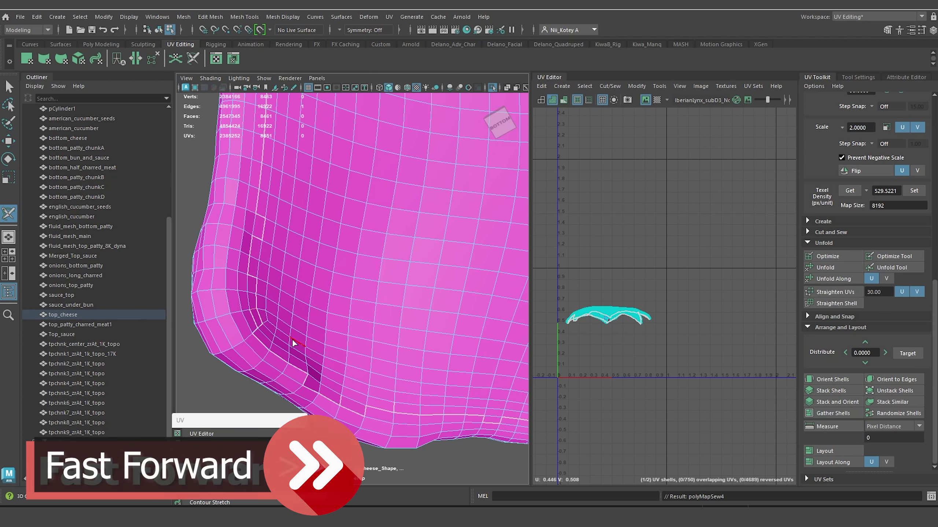
Unfold the top_cheese UV shells and set their texel density to 529.5221 at map size 8192.
left_click(832, 269)
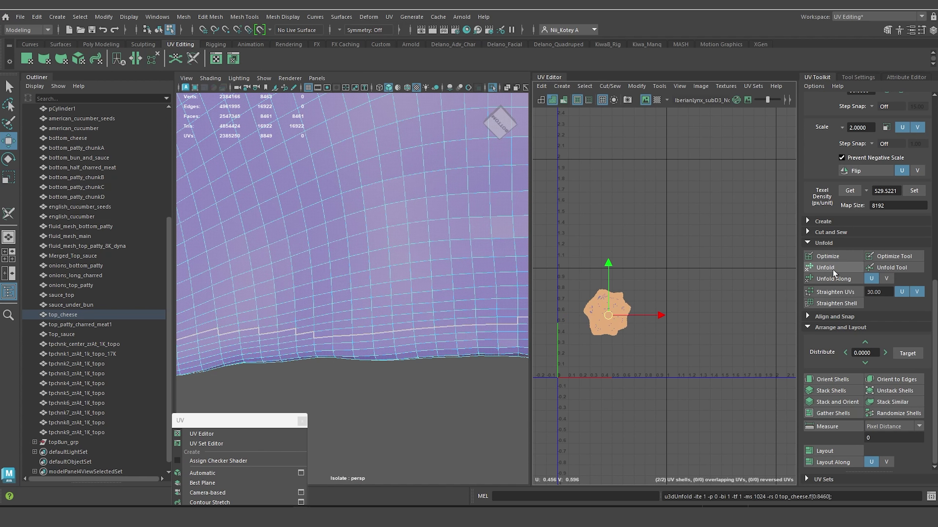
left_click(914, 191)
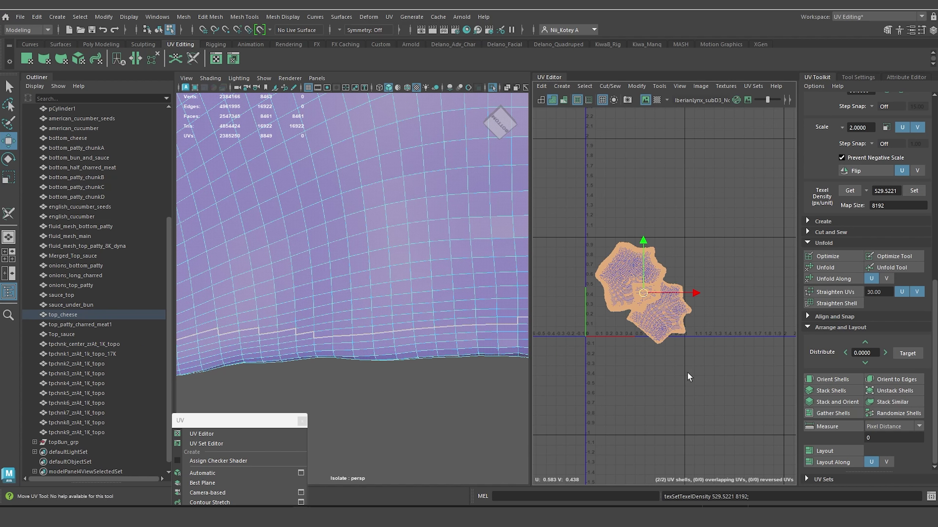
left_click(687, 371)
Move the smaller top_cheese shell into the second UV tile and centre the larger shell in the first tile.
left_click(657, 307)
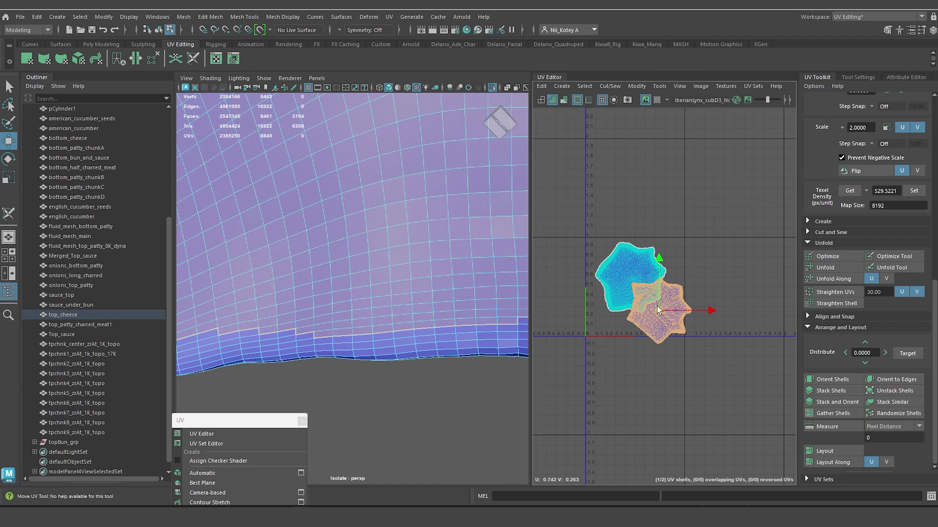
left_click_drag(658, 310, 749, 287)
left_click(629, 286)
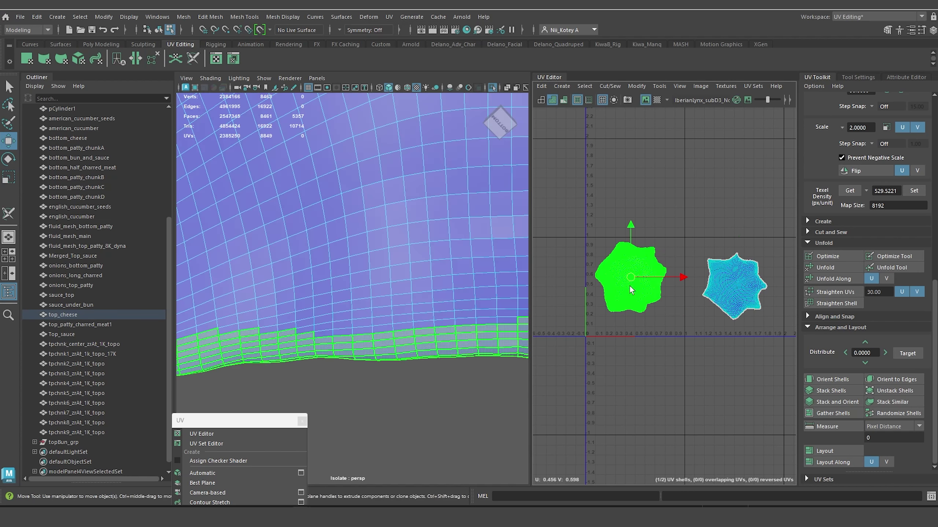
left_click_drag(635, 287, 636, 285)
End the isolation of top_cheese, bring the whole burger into a front view, and return to object mode.
scroll(394, 221, "down", 5)
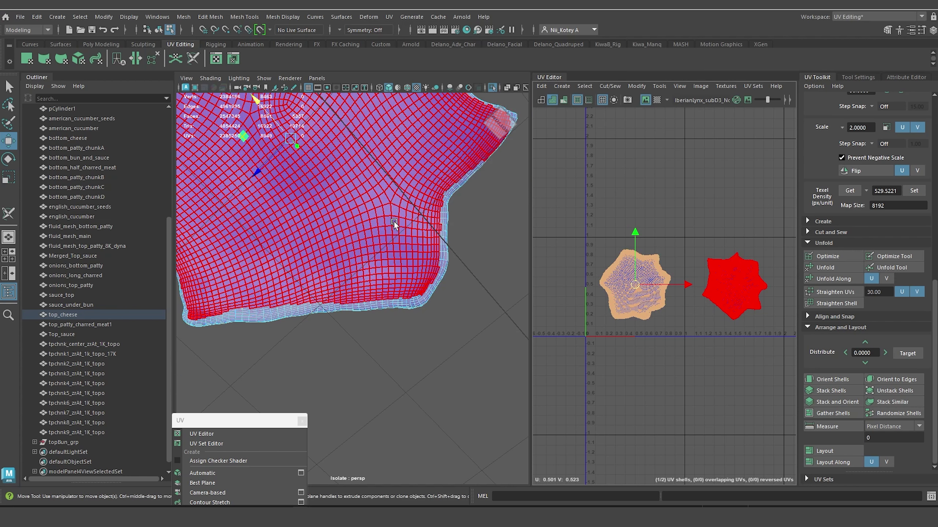
left_click(492, 88)
scroll(410, 228, "down", 7)
left_click_drag(386, 239, 449, 307, "alt")
scroll(439, 306, "up", 7)
left_click_drag(313, 306, 379, 319, "alt")
key("F8")
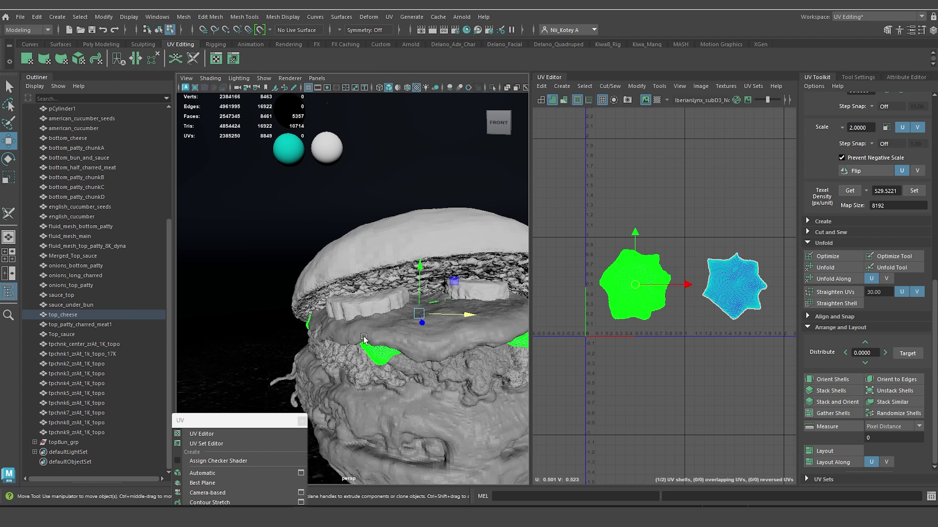
Assign a new Arnold aiStandardSurface material to the sauce_top mesh.
right_click_drag(371, 349, 423, 476)
left_click(404, 330)
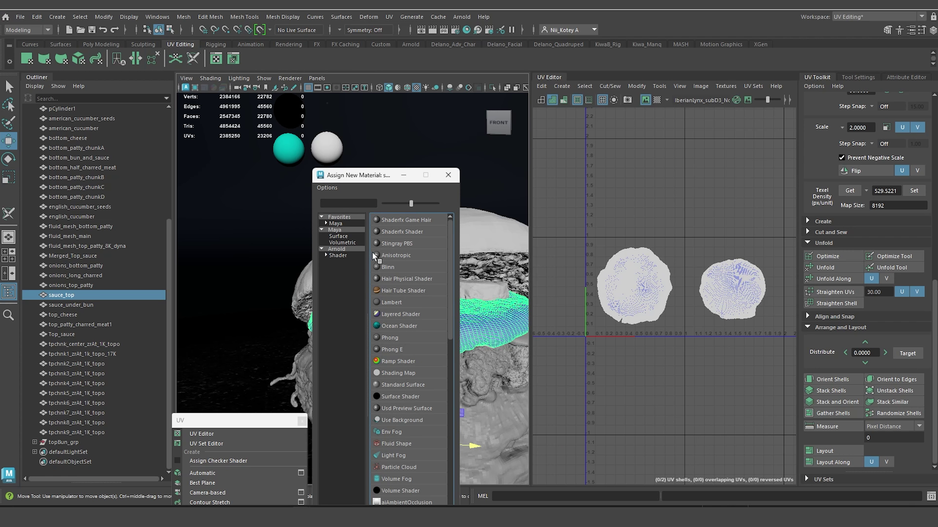
left_click(344, 249)
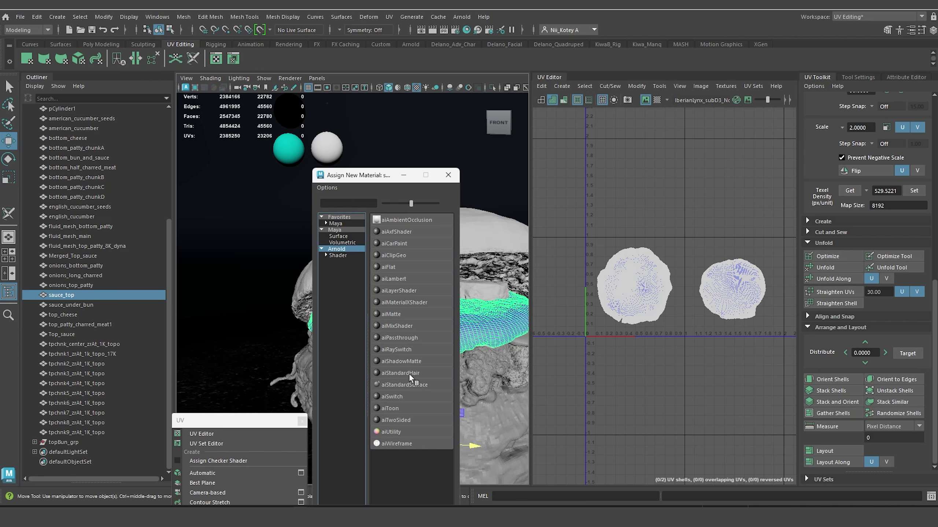
left_click(411, 384)
Rename the sauce_top material as aiSS_sauceTop_MAT.
double_click(828, 131)
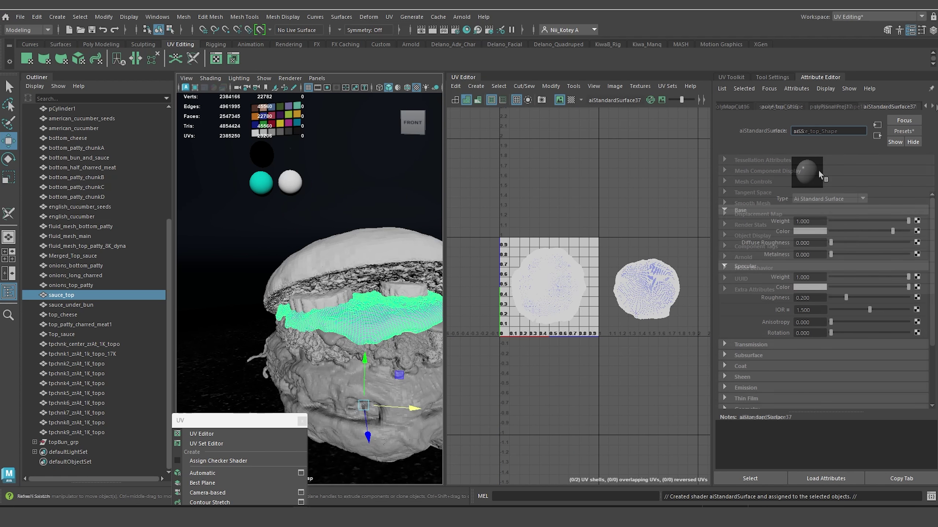
type("aiSS_sauceT")
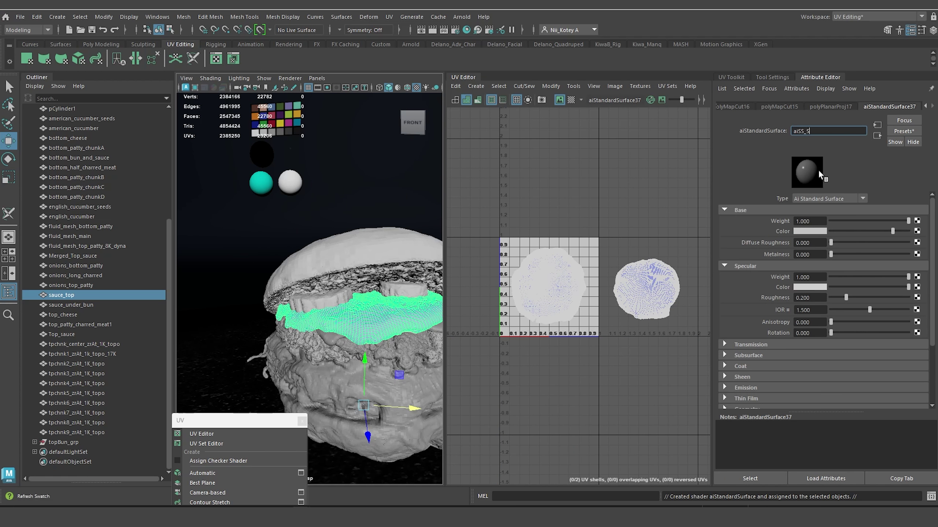
type("op_MAT")
key("Return")
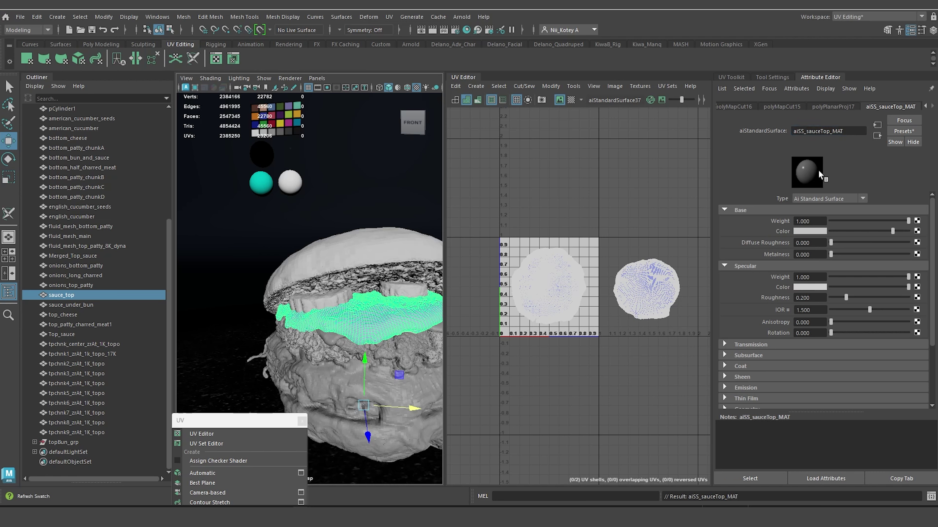
Assign a new aiStandardSurface material to the top_cheese mesh.
left_click(332, 339)
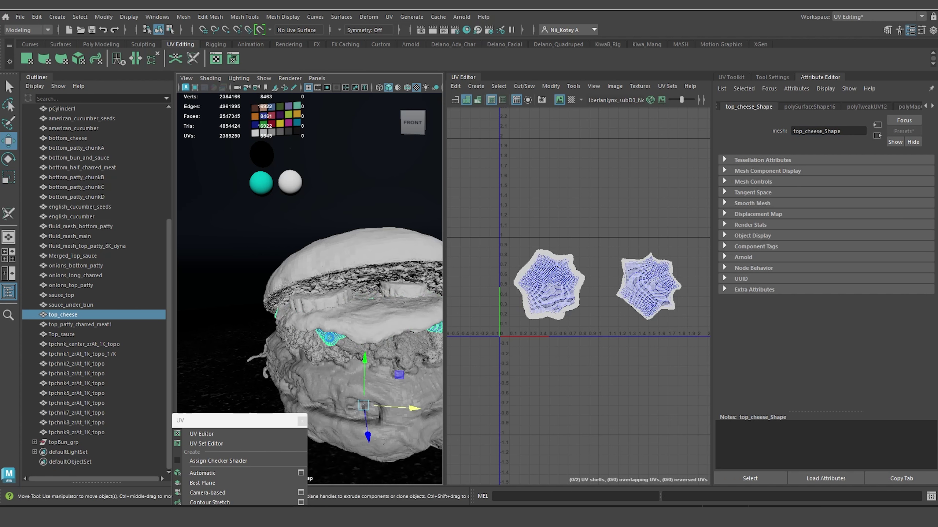
right_click(330, 339)
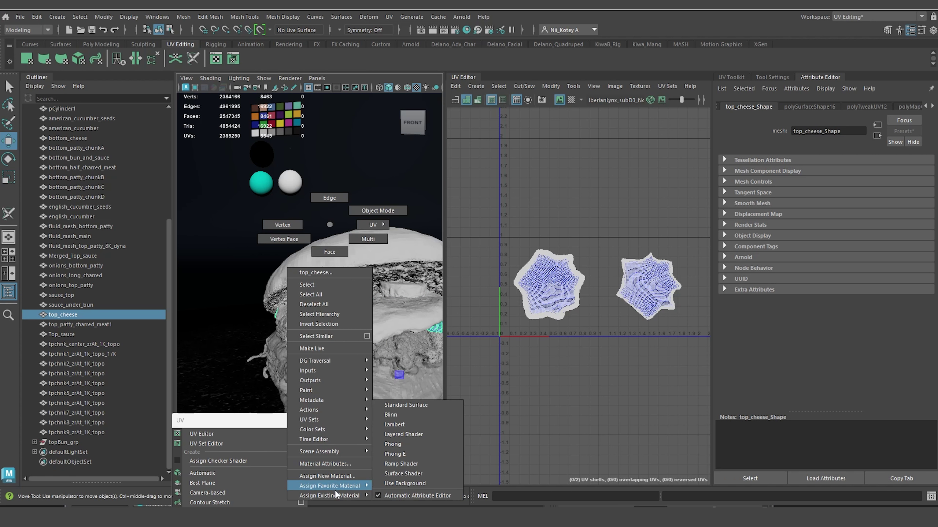
left_click(334, 476)
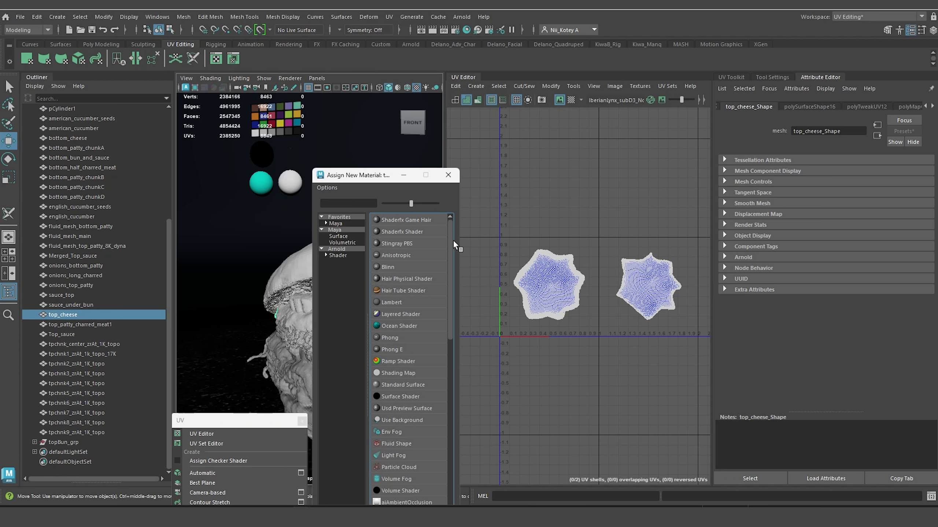
scroll(409, 394, "down", 5)
left_click(409, 394)
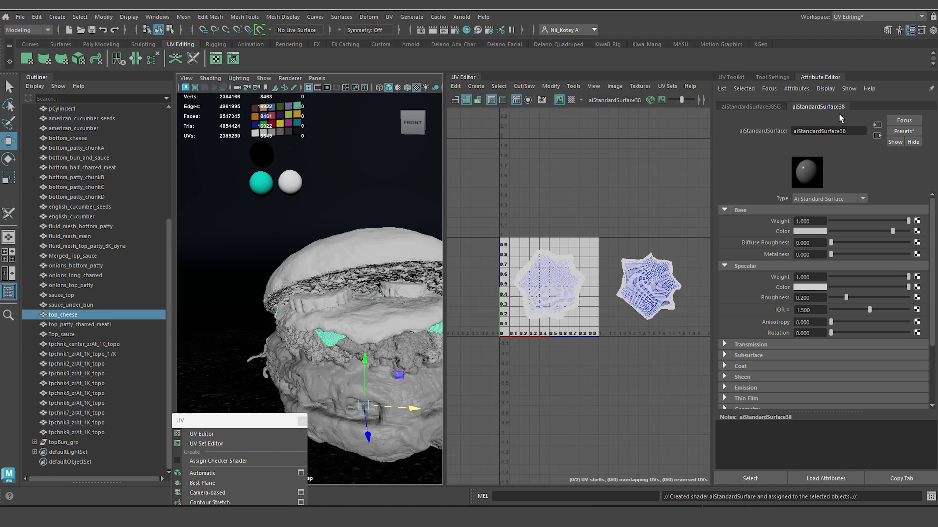
Rename the top_cheese material as aiSS_cheeseTop_MAT.
double_click(853, 131)
type("aiSS")
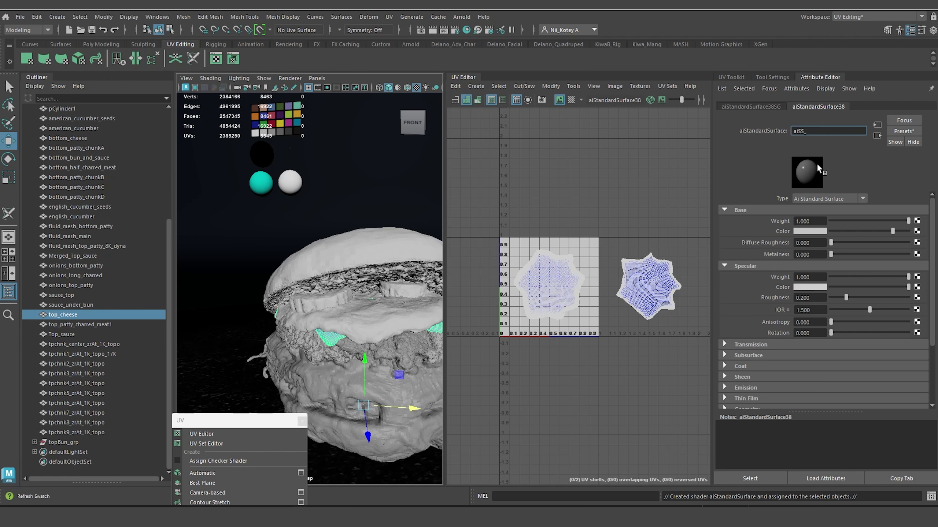
type("_cheeseTop_MAT")
key("Return")
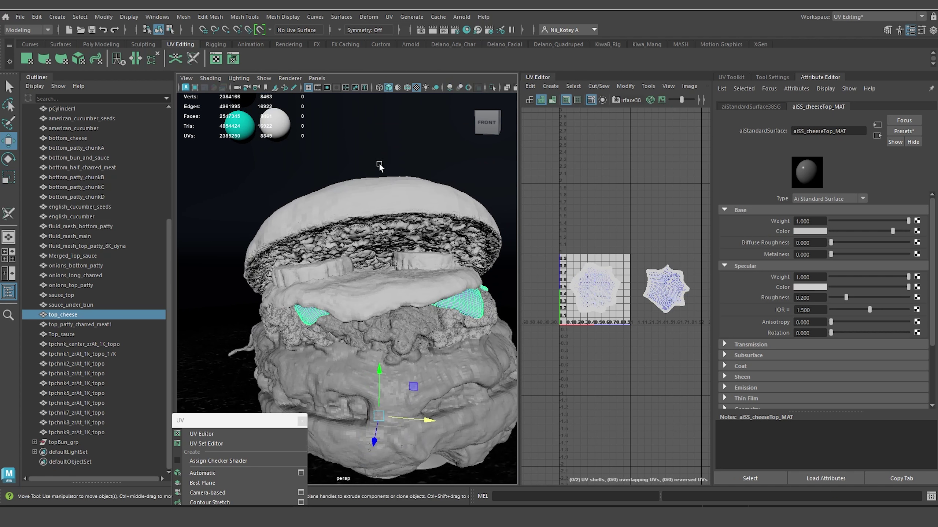
Delete the construction history of top_cheese, sauce_top, both cucumber meshes with their seeds, and the top bun meshes.
left_click_drag(343, 306, 299, 340, "alt")
scroll(339, 309, "up", 5)
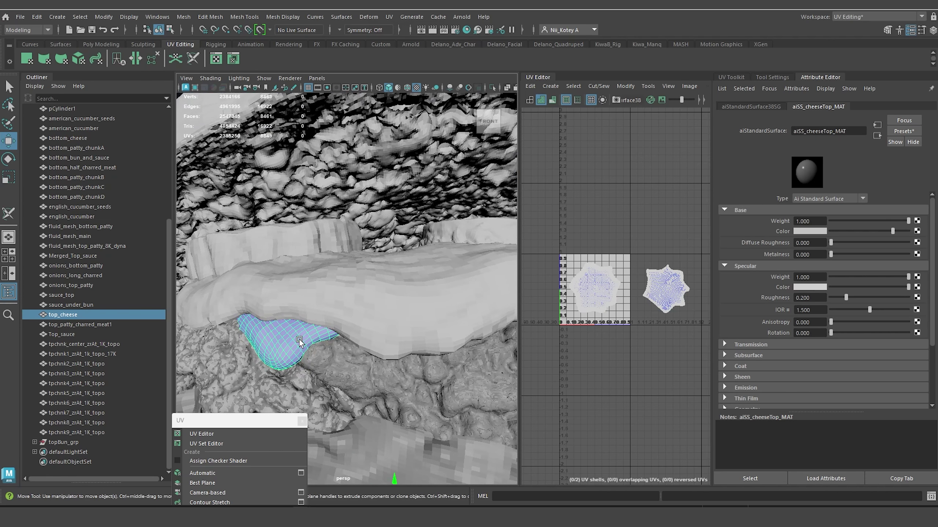
left_click(331, 297, "shift")
left_click(314, 237, "shift")
left_click_drag(394, 247, 364, 268, "alt")
left_click(464, 237, "shift")
left_click_drag(465, 237, 432, 254, "alt")
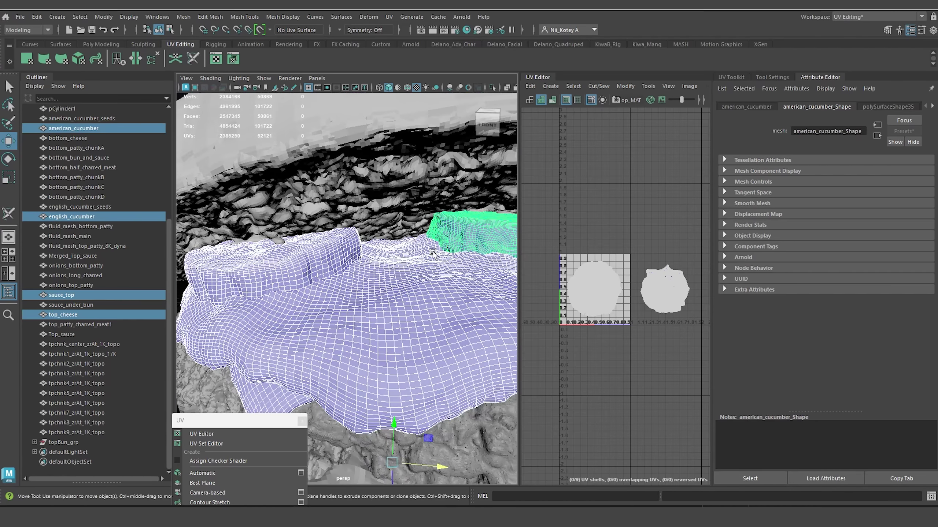
left_click(280, 240, "shift")
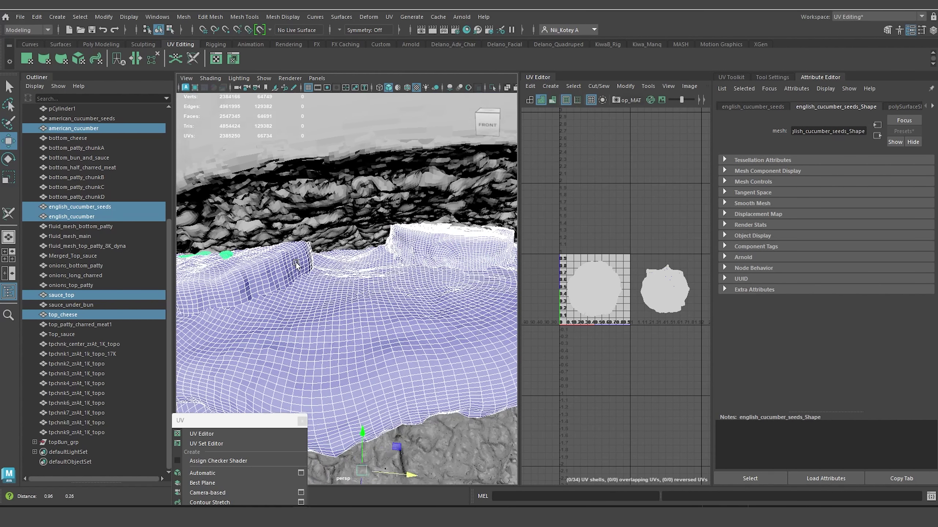
left_click_drag(280, 240, 496, 237, "alt")
left_click(499, 240, "shift")
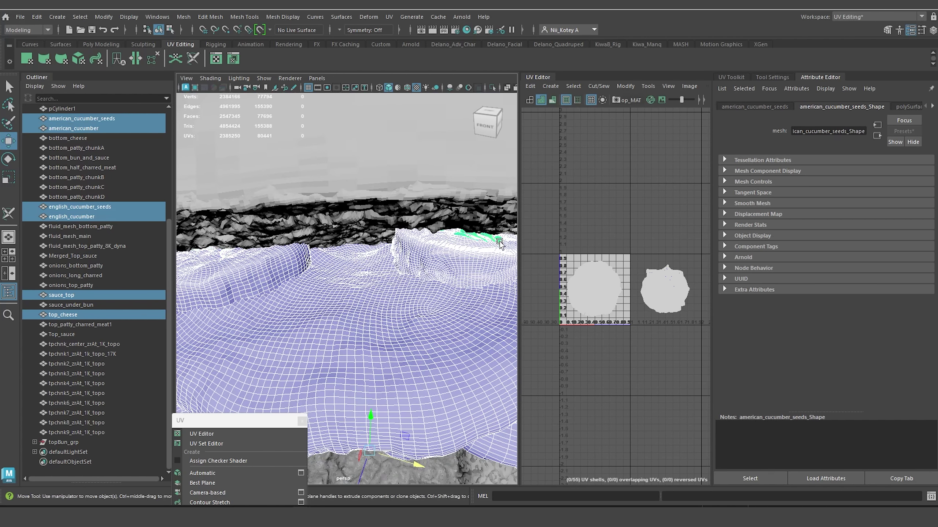
left_click(431, 200, "shift")
left_click(391, 216, "shift")
left_click(395, 164, "shift")
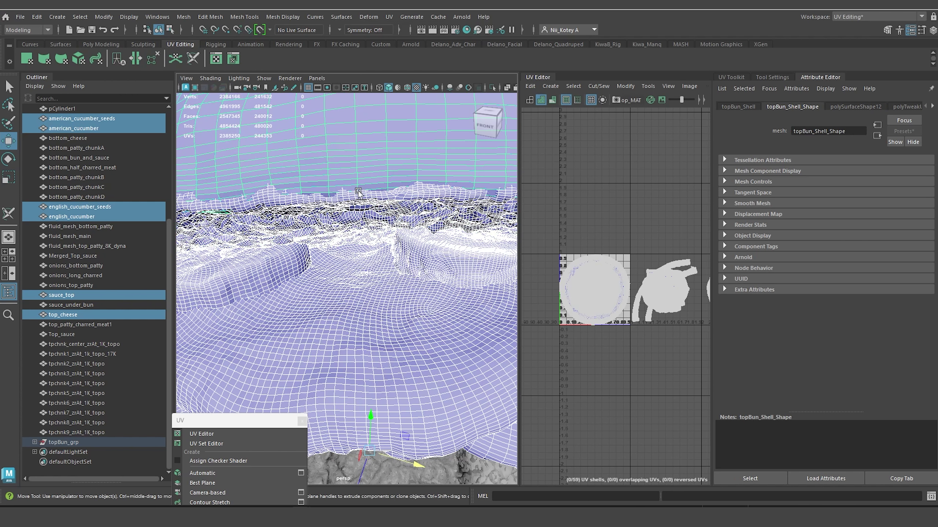
left_click(37, 16)
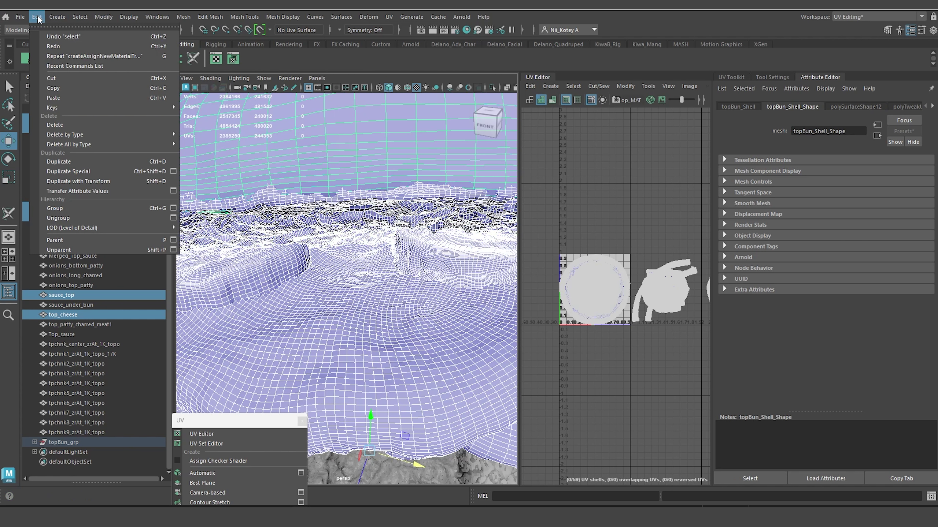
mouse_move(146, 139)
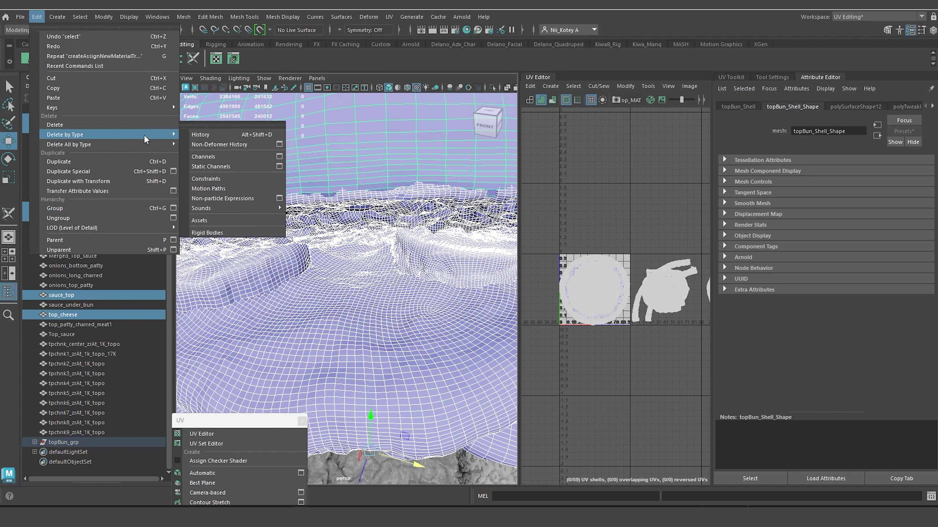
left_click(216, 135)
Apply an automatic UV projection to the fluid_mesh_top_patty_8K_dyna mesh.
scroll(382, 250, "down", 10)
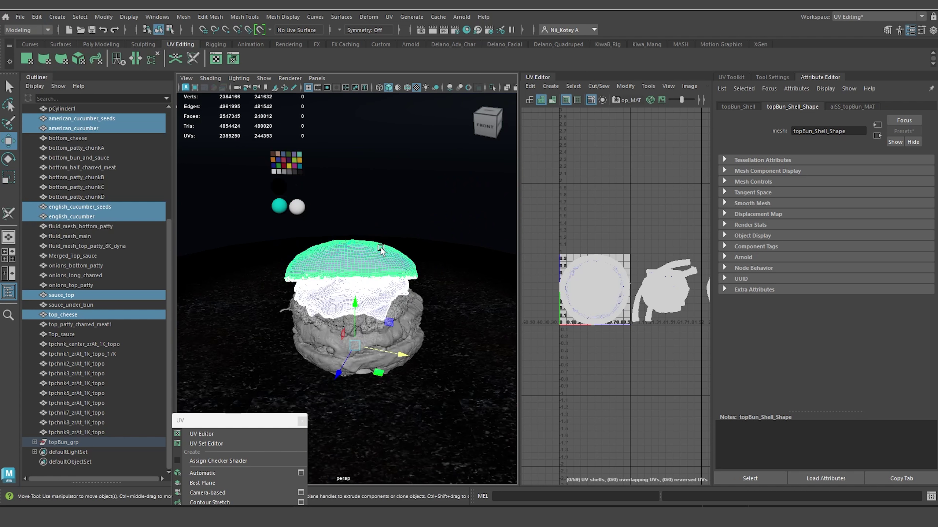
scroll(379, 230, "up", 4)
left_click_drag(379, 228, 398, 232, "alt")
scroll(398, 231, "up", 5)
left_click(384, 218)
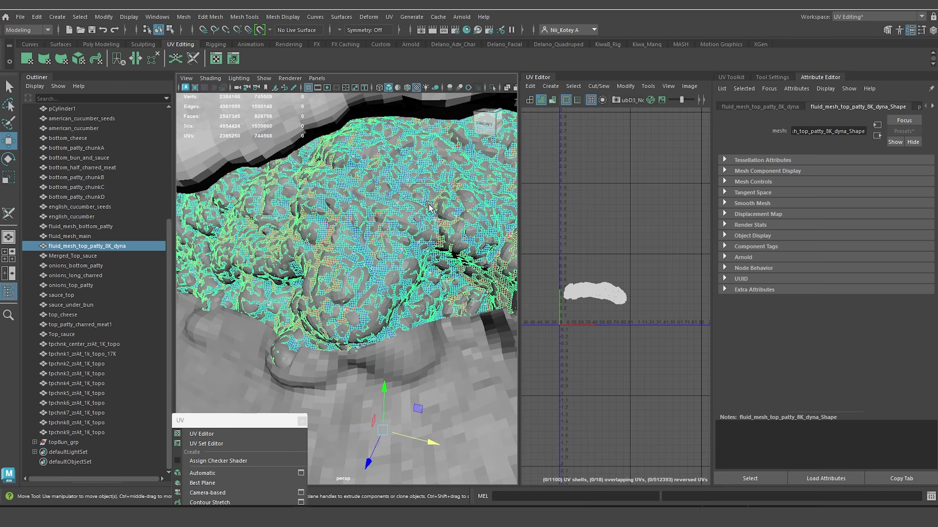
left_click_drag(428, 207, 428, 275, "alt")
left_click_drag(251, 273, 217, 268, "alt")
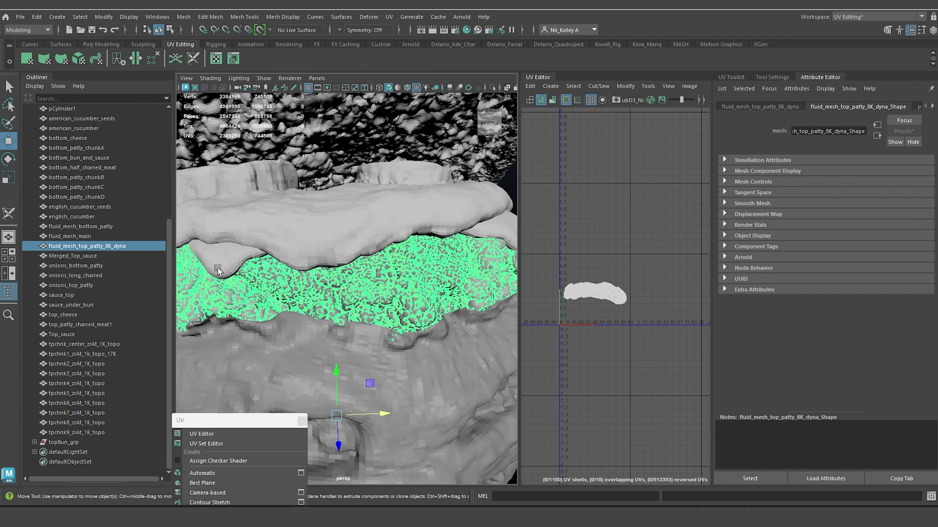
left_click(391, 17)
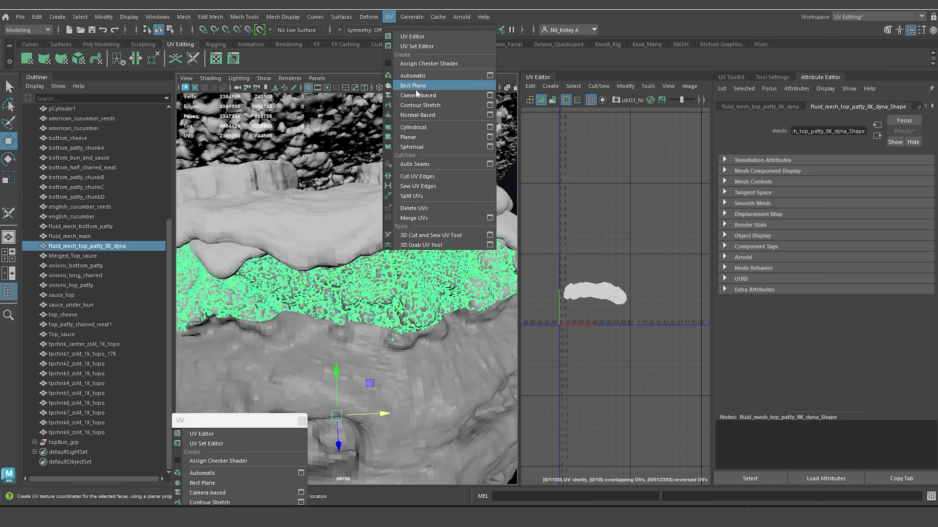
left_click(430, 76)
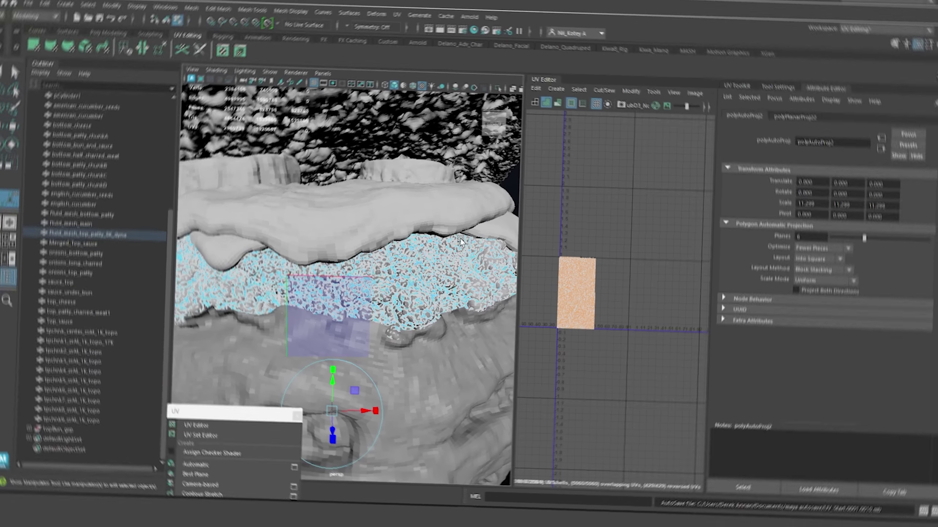
Examine the automatic projection's seams on the top patty mesh and its packed shells in the UV Editor.
left_click_drag(310, 240, 357, 217, "alt")
middle_click_drag(356, 217, 380, 237, "alt")
scroll(344, 242, "up", 10)
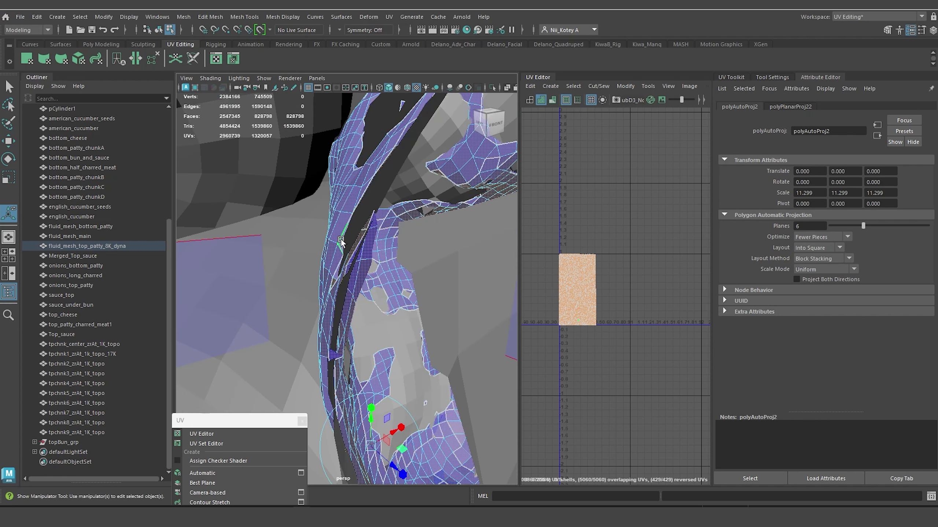
left_click_drag(344, 242, 361, 225, "alt")
scroll(360, 225, "down", 10)
middle_click_drag(360, 221, 345, 213, "alt")
middle_click_drag(345, 214, 333, 211, "alt")
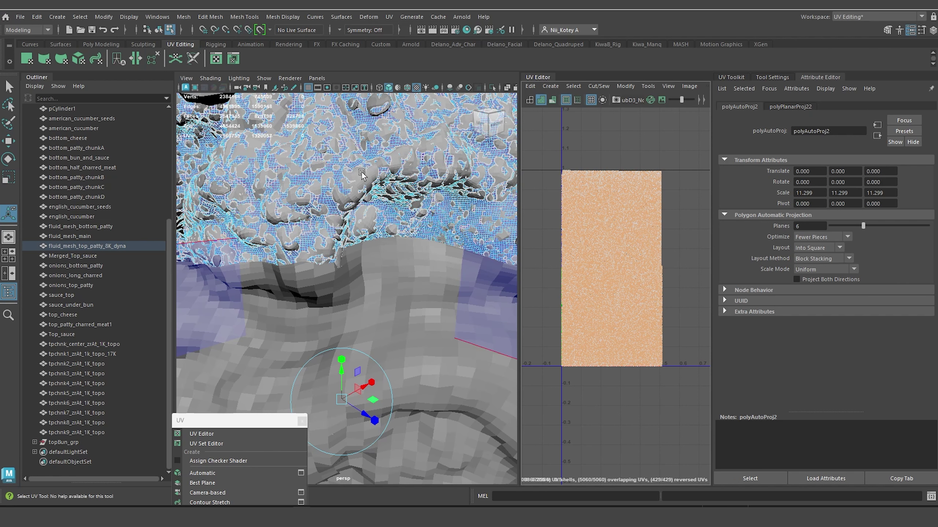
middle_click_drag(362, 173, 358, 226, "alt")
middle_click_drag(315, 287, 313, 261, "alt")
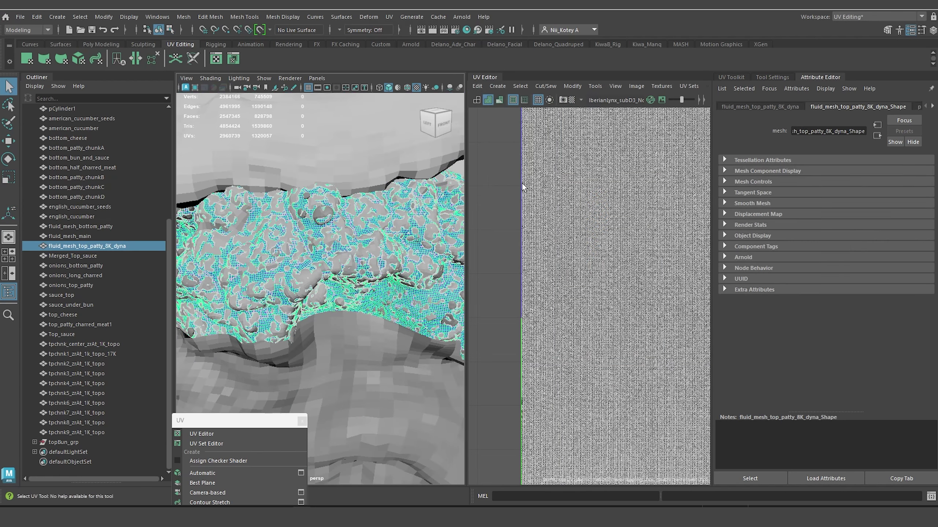
middle_click_drag(533, 243, 592, 258, "alt")
scroll(522, 220, "up", 5)
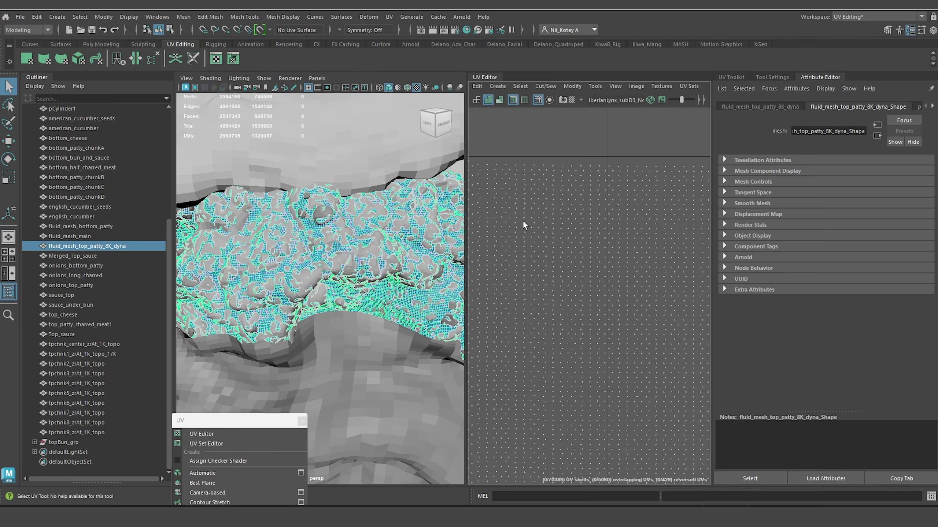
middle_click_drag(523, 221, 687, 272, "alt")
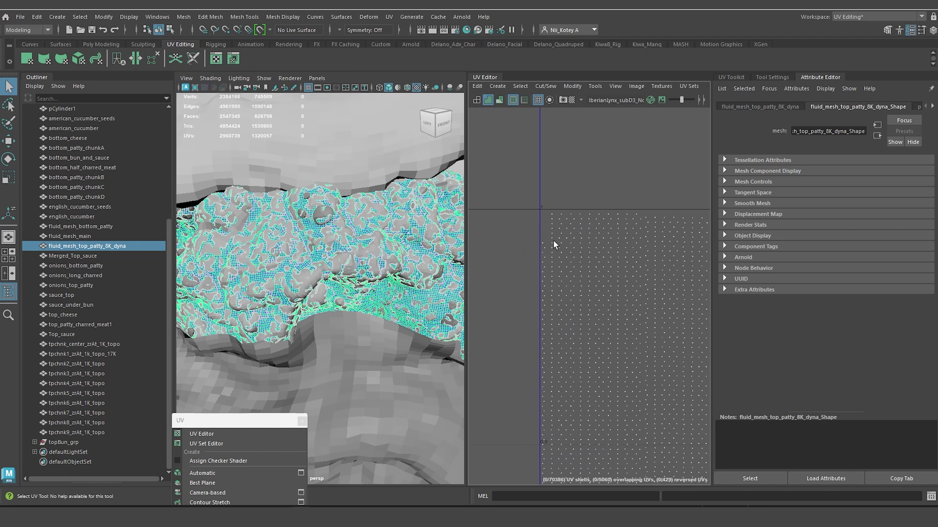
Apply an automatic UV projection to the top_patty_charred_meat1 mesh.
scroll(310, 244, "down", 5)
middle_click_drag(289, 221, 299, 192, "alt")
scroll(379, 251, "up", 6)
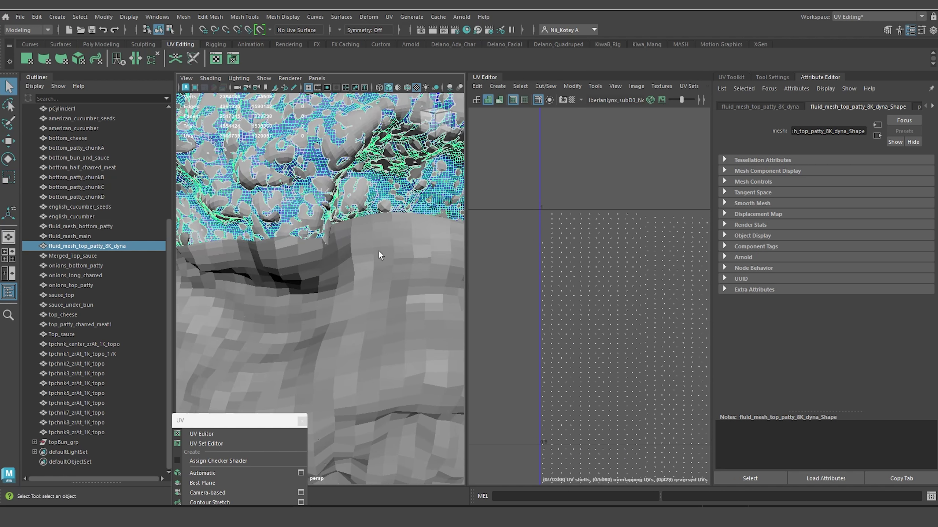
middle_click_drag(337, 111, 342, 249, "alt")
left_click(372, 278)
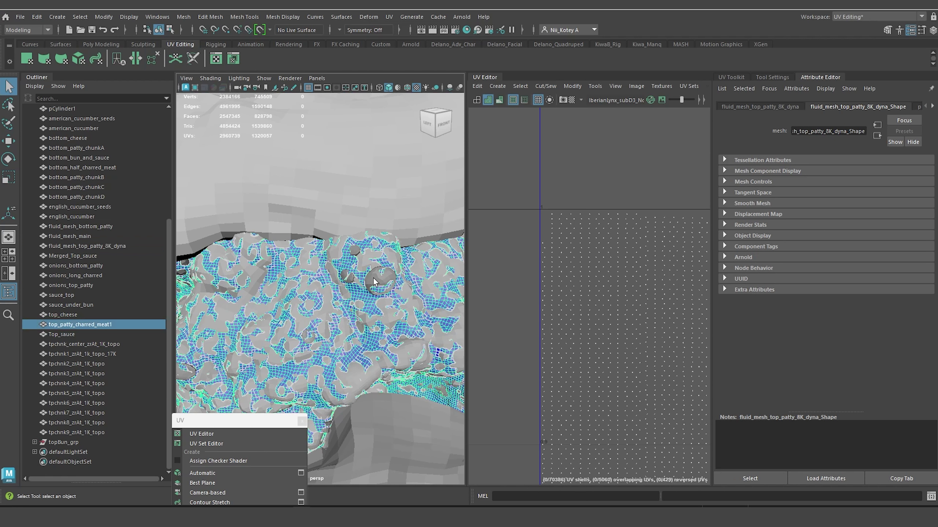
right_click_drag(371, 224, 409, 211)
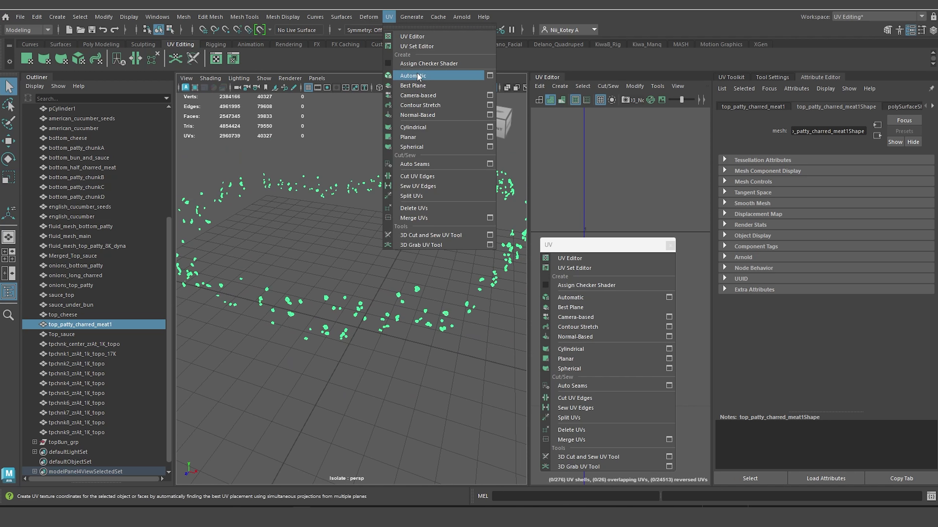
left_click(416, 71)
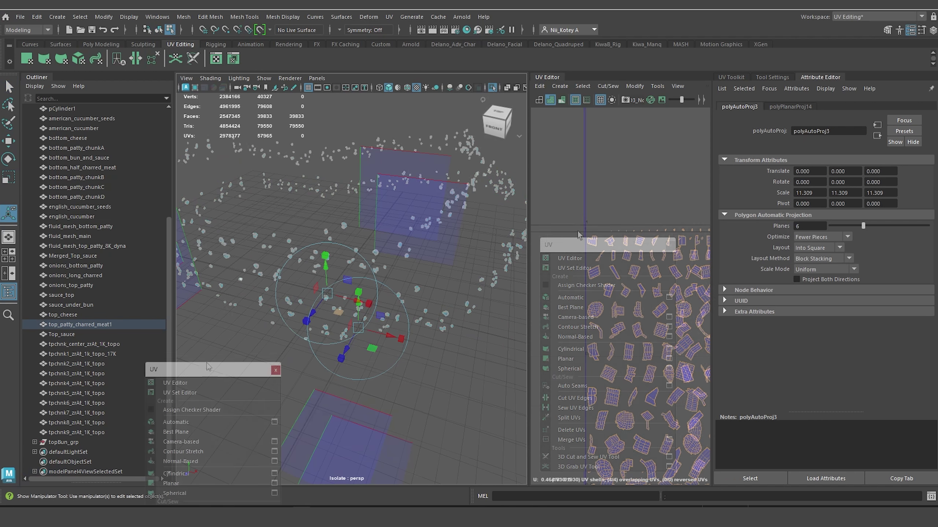
Examine the automatic projection on the charred meat pieces and the layout of their shells in the UV Editor.
left_click_drag(378, 252, 265, 234, "alt")
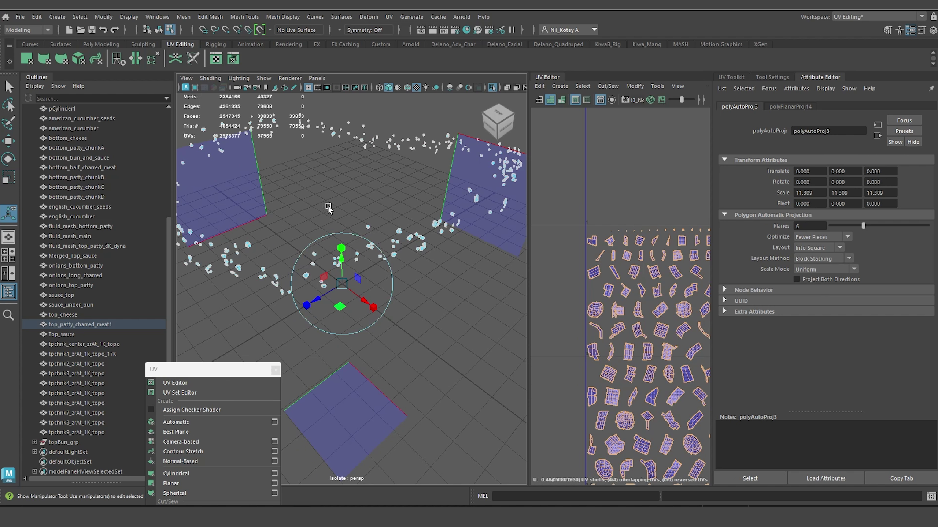
mouse_move(403, 200)
left_mouse_down("alt")
mouse_move(410, 207)
mouse_move(441, 195)
mouse_move(422, 188)
mouse_move(406, 199)
left_mouse_up("alt")
scroll(406, 199, "up", 5)
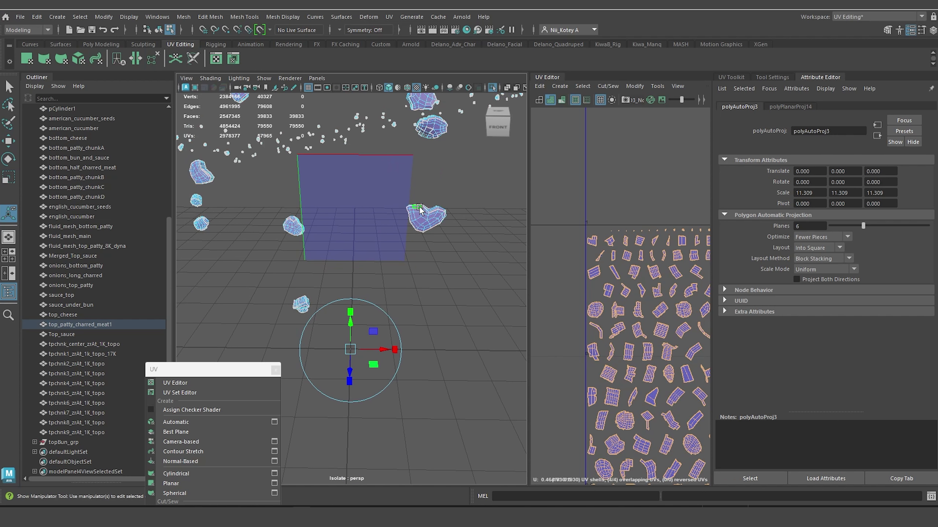
scroll(426, 223, "up", 5)
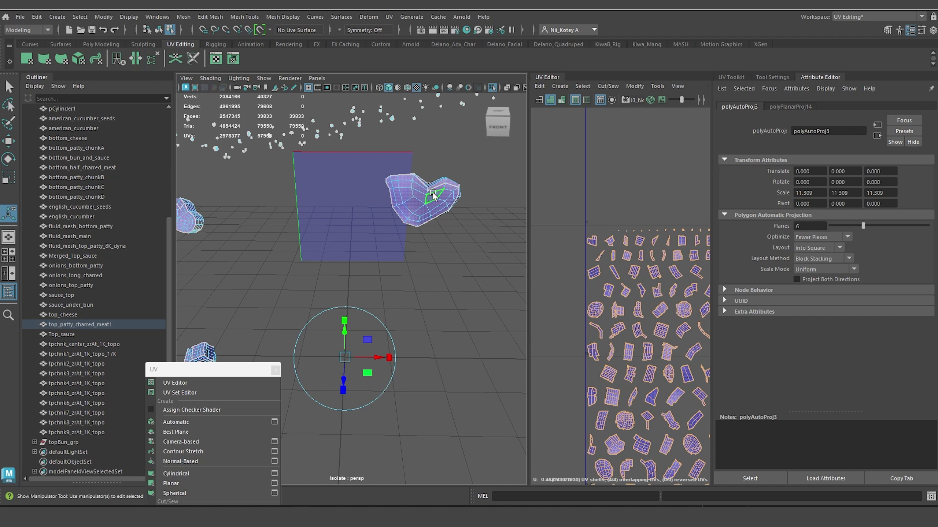
scroll(446, 200, "down", 3)
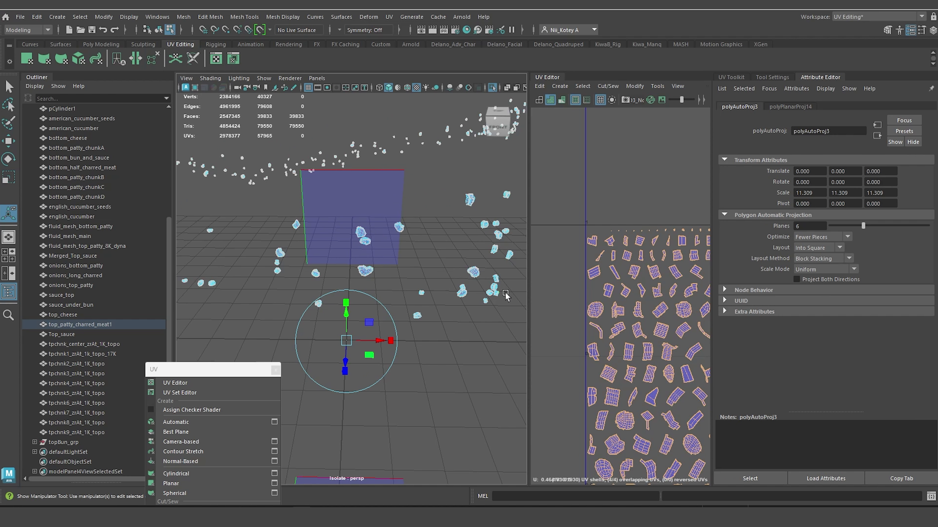
left_click_drag(528, 243, 451, 245)
scroll(592, 269, "down", 5)
middle_click_drag(646, 313, 572, 263, "alt")
scroll(577, 279, "up", 5)
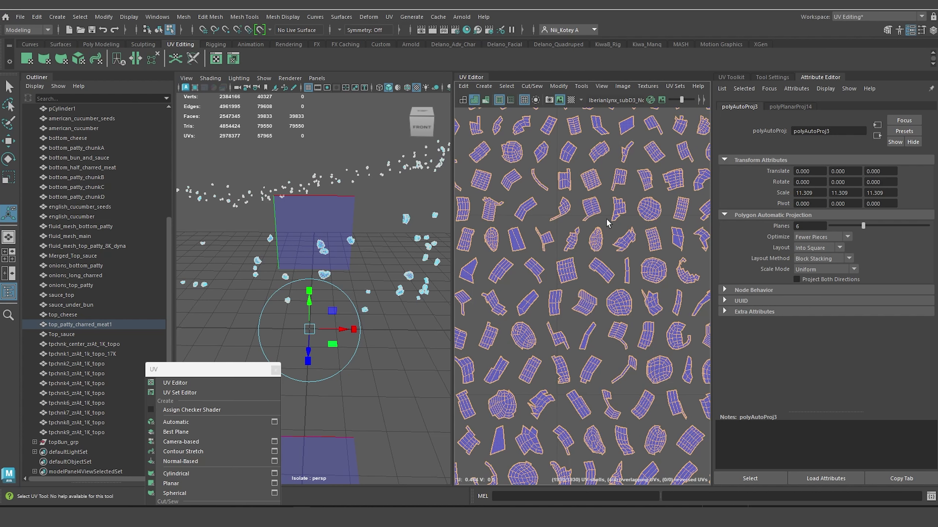
middle_click_drag(471, 202, 383, 200, "alt")
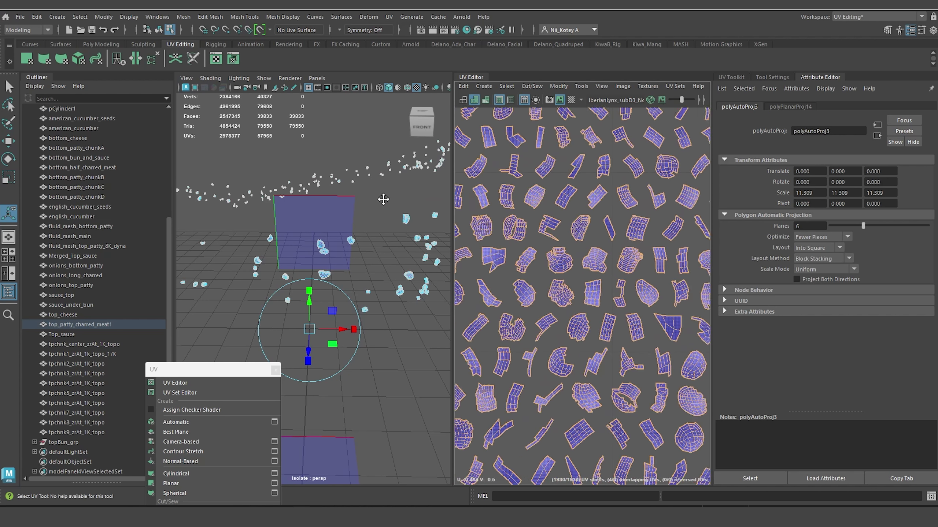
middle_click_drag(546, 247, 406, 227, "alt")
scroll(609, 302, "up", 5)
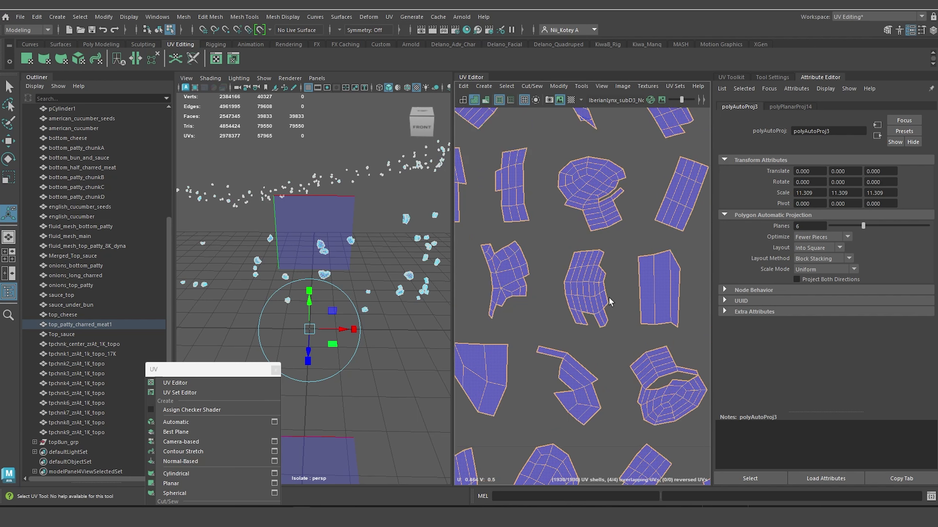
scroll(611, 300, "down", 8)
scroll(571, 210, "up", 5)
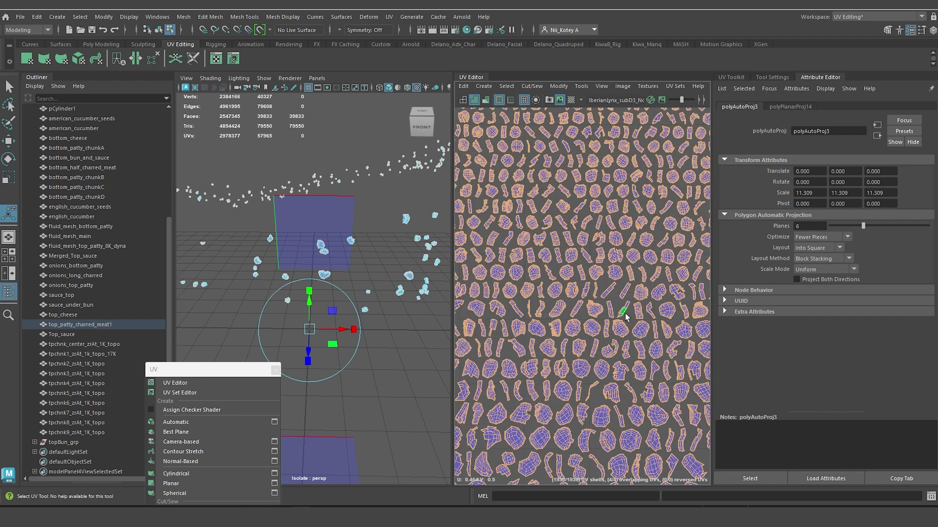
scroll(597, 335, "up", 5)
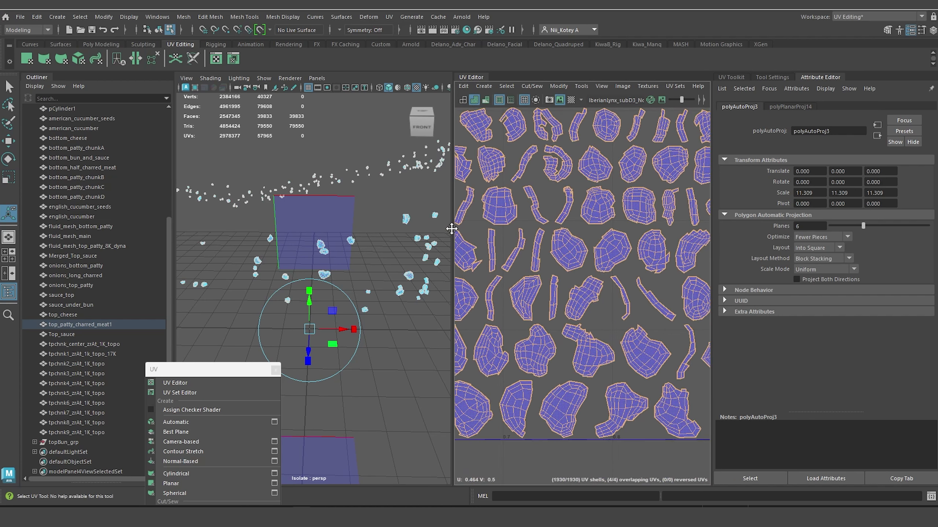
scroll(598, 317, "down", 3)
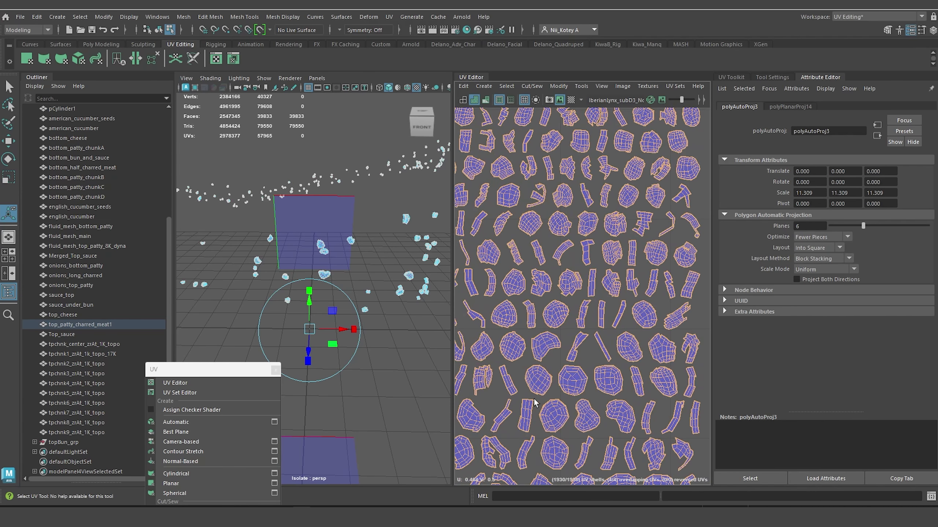
scroll(598, 317, "down", 6)
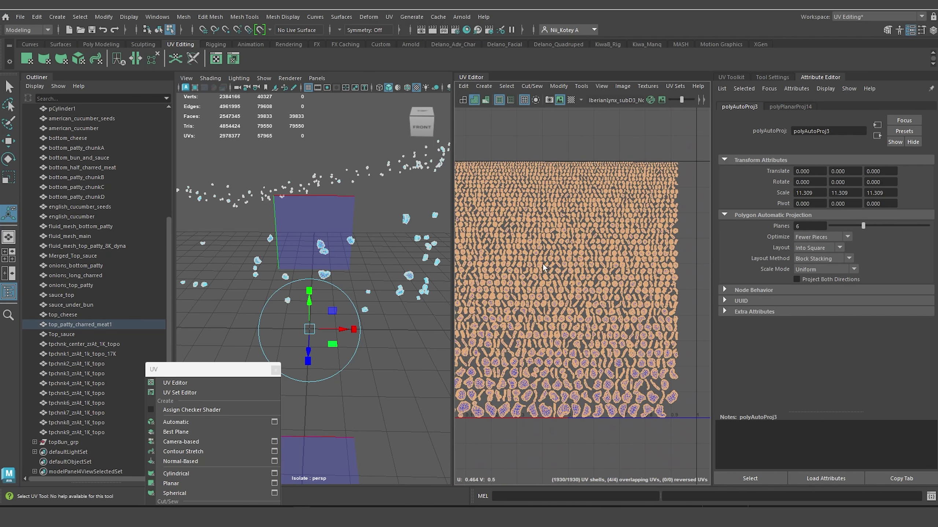
scroll(524, 267, "up", 10)
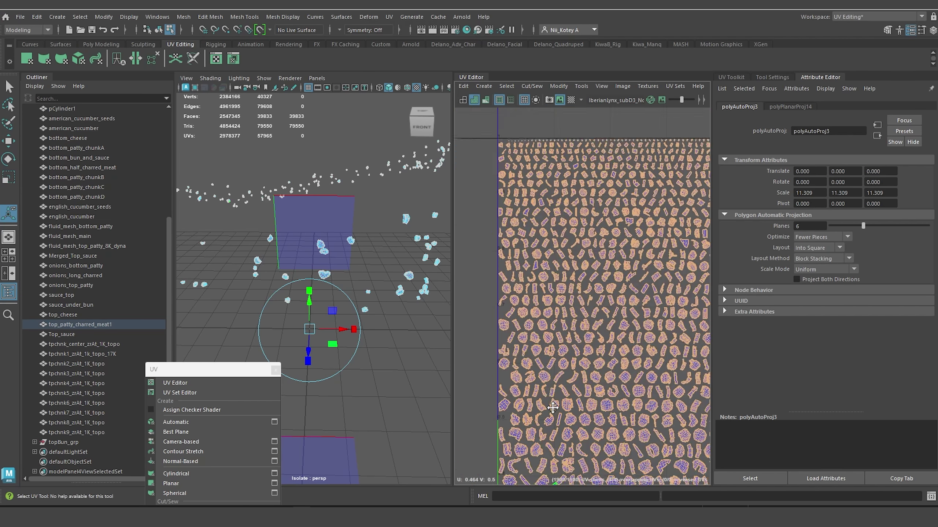
scroll(523, 267, "down", 4)
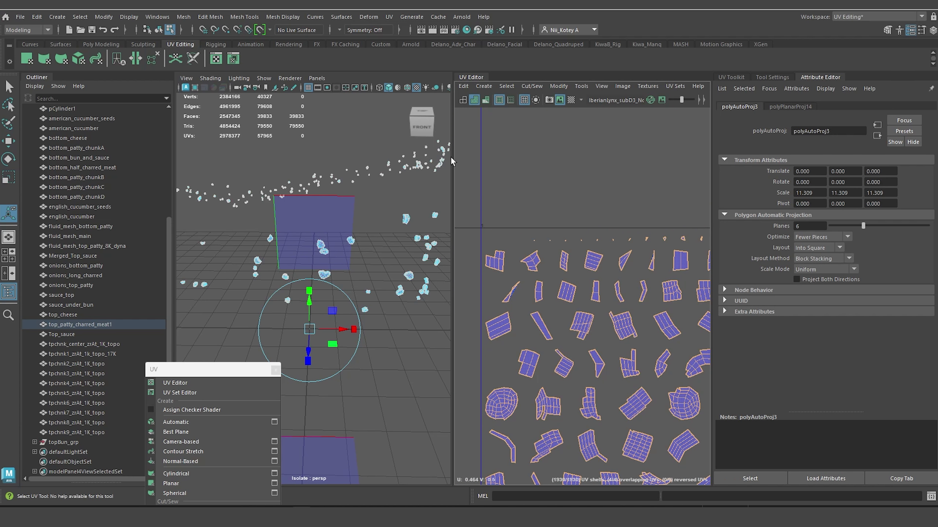
left_click_drag(453, 170, 498, 170)
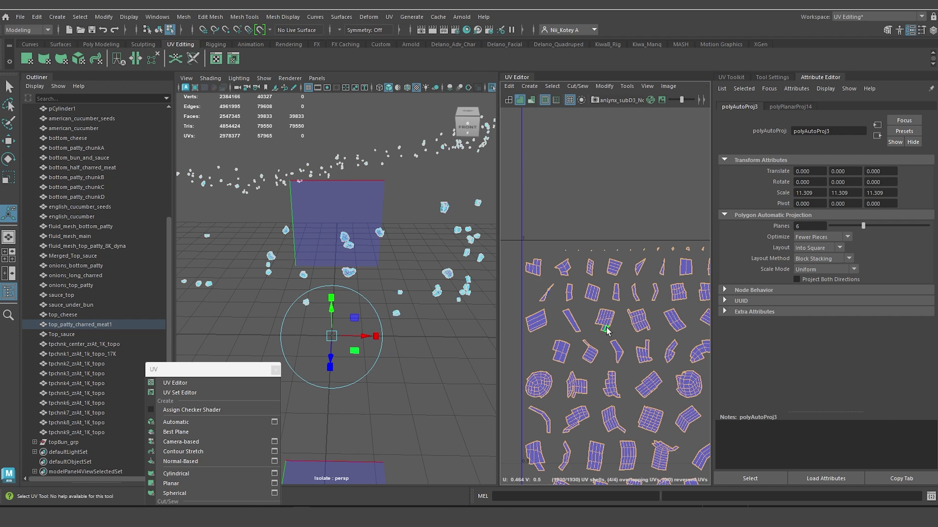
scroll(608, 332, "down", 4)
middle_click_drag(624, 312, 582, 196, "alt")
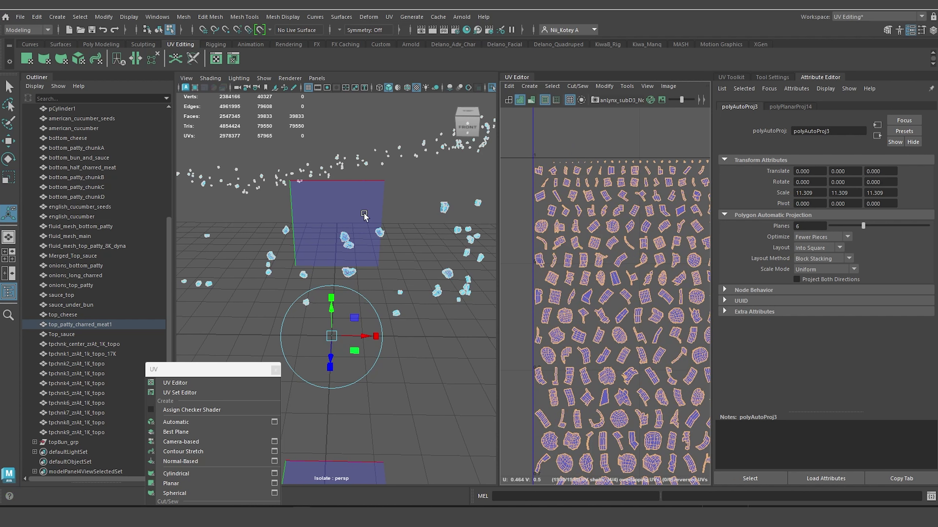
Isolate the tpchnk_center_zrAt_1K_topo mesh and cut its UVs along an edge loop.
scroll(321, 299, "up", 5)
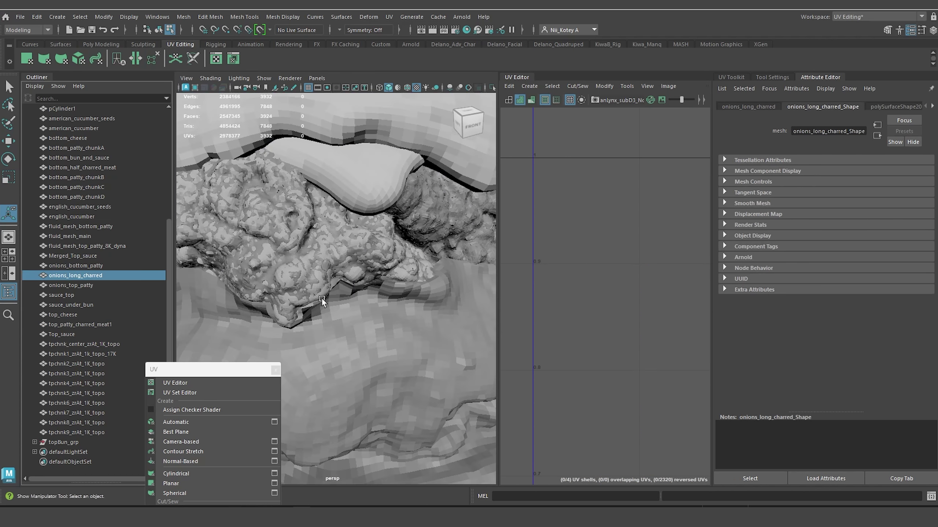
left_click_drag(322, 299, 321, 278, "alt")
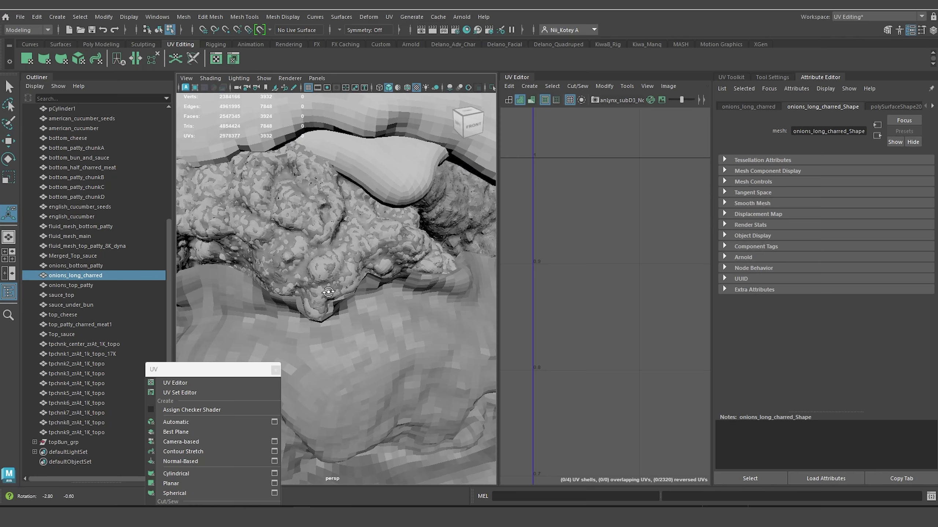
right_click_drag(321, 277, 310, 270, "alt")
middle_click_drag(322, 265, 302, 265, "alt")
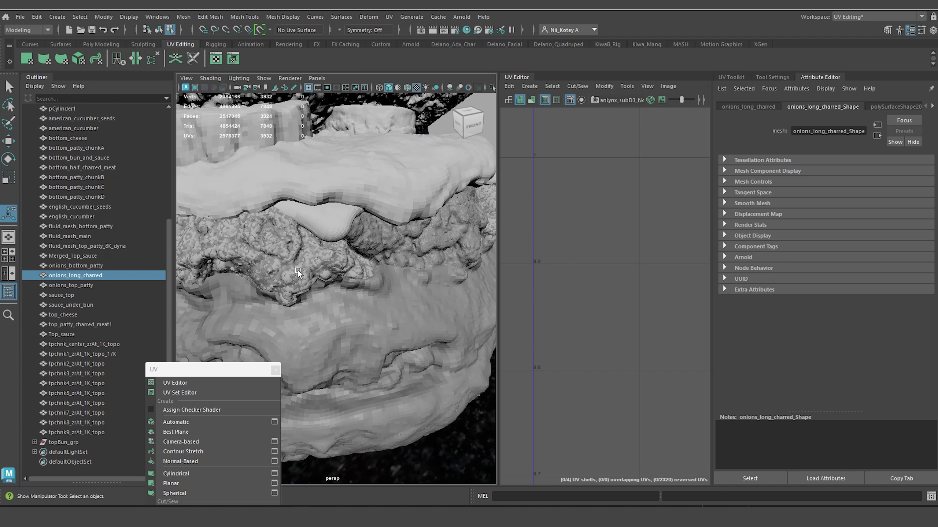
left_click(80, 354)
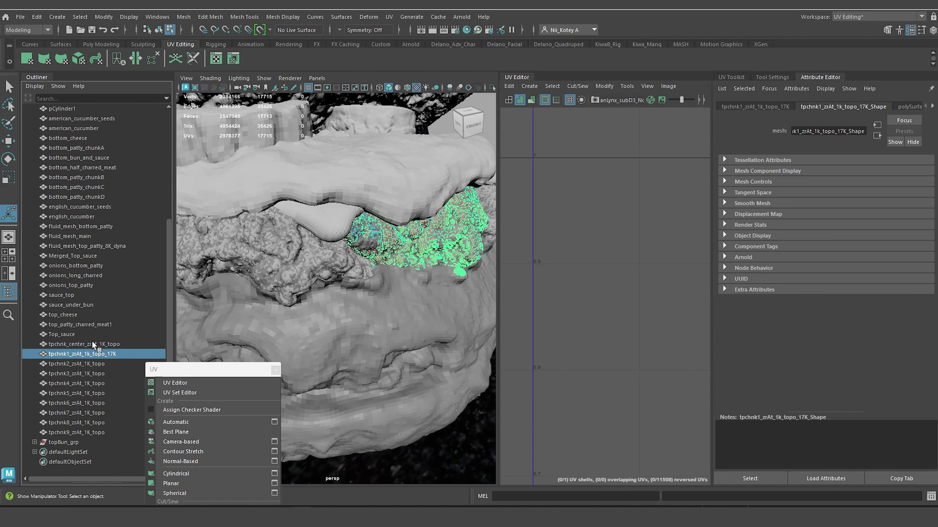
left_click(100, 343)
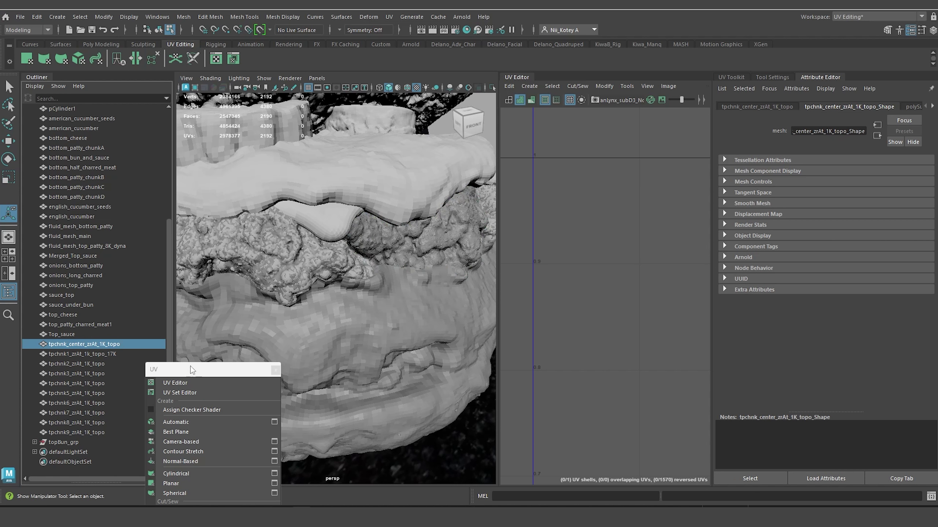
left_click_drag(429, 492, 436, 488)
left_click(492, 88)
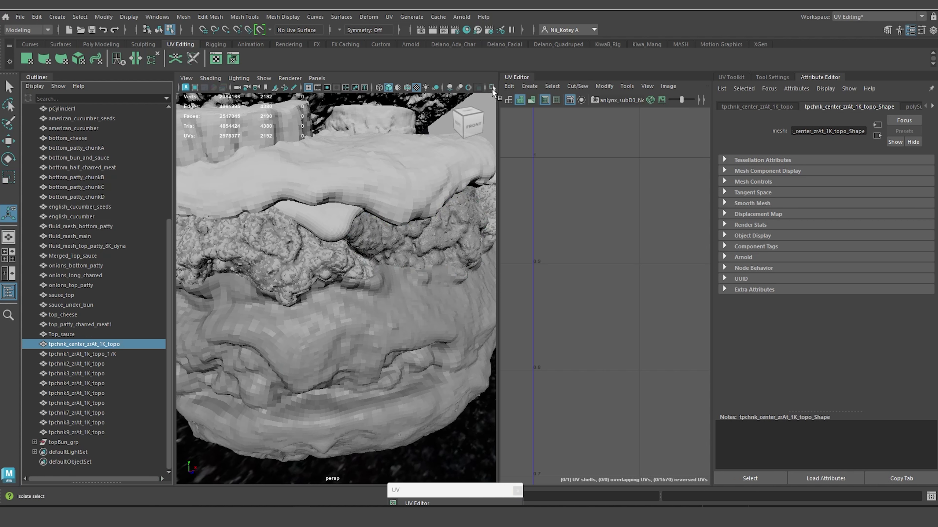
left_click_drag(350, 250, 337, 274, "alt")
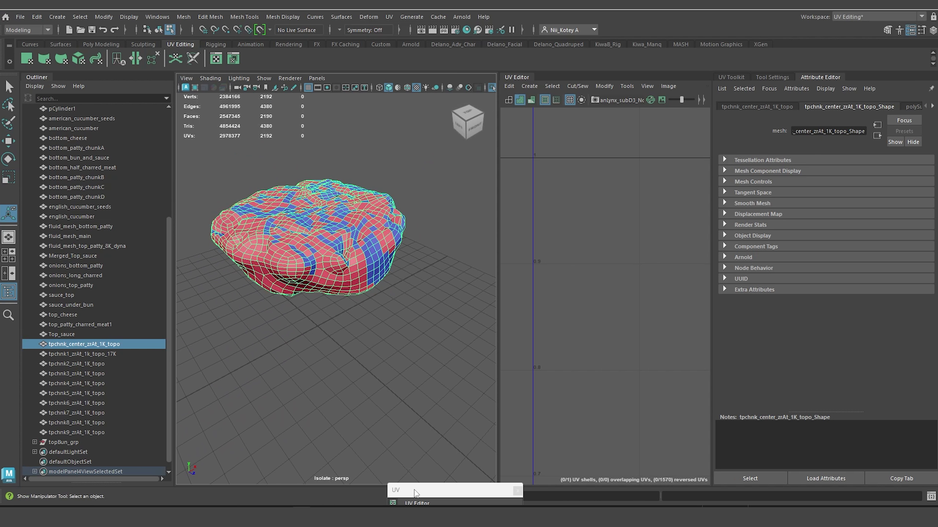
left_click_drag(415, 493, 346, 299)
left_click(459, 370)
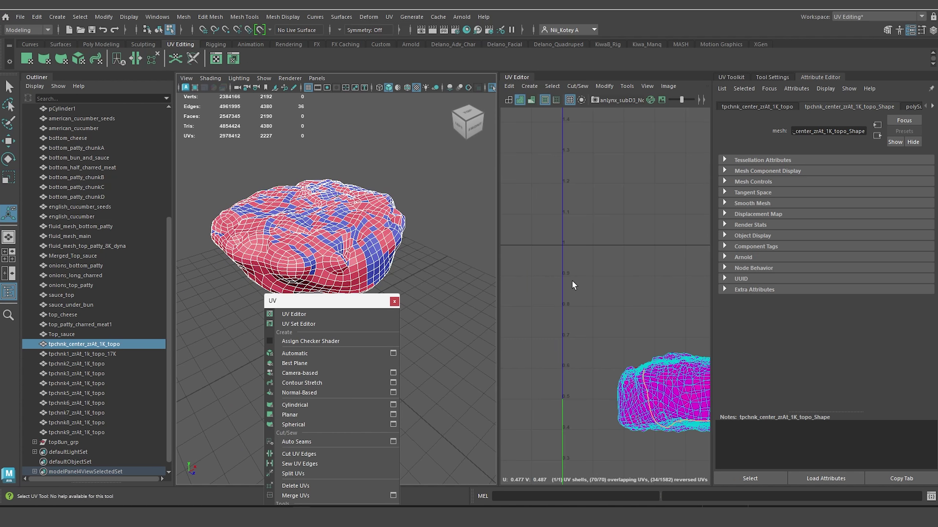
Unfold the center patty chunk's UV shell and set its texel density to 529.5221 at a map size of 8192.
scroll(572, 280, "down", 3)
middle_click_drag(644, 375, 591, 266, "alt")
right_click_drag(591, 264, 556, 252)
left_click_drag(542, 214, 630, 312)
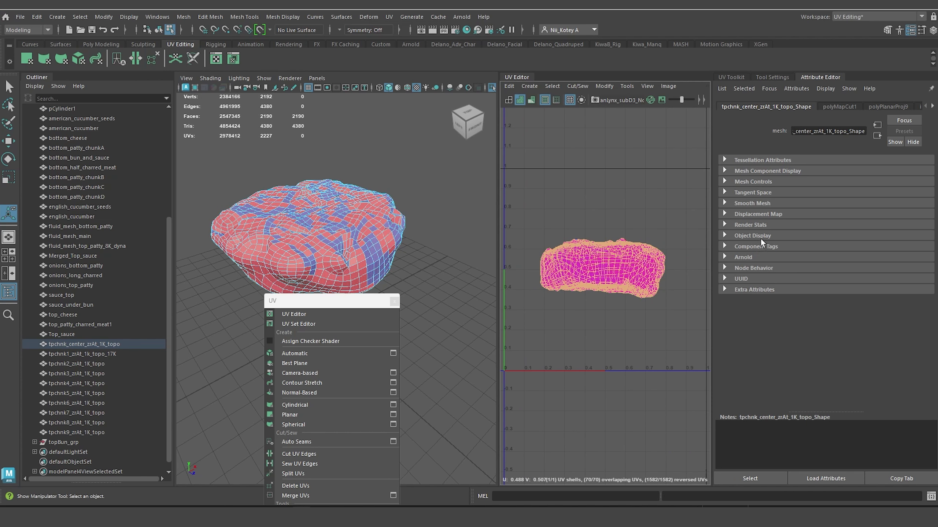
left_click(733, 76)
left_click(826, 267)
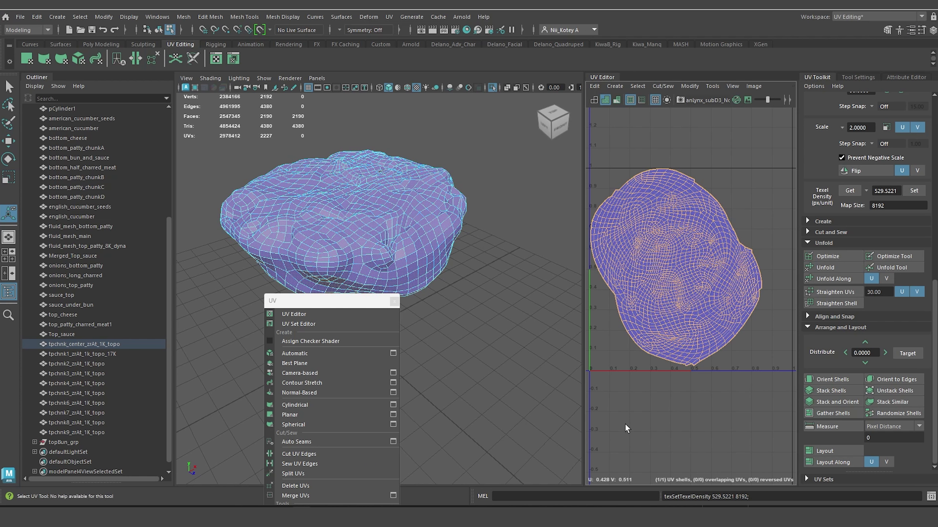
Rotate the center chunk's UV shell and move it so it fits inside the 0–1 UV tile.
left_click(624, 424)
middle_click_drag(674, 292, 652, 337, "alt")
left_click(654, 332)
key("e")
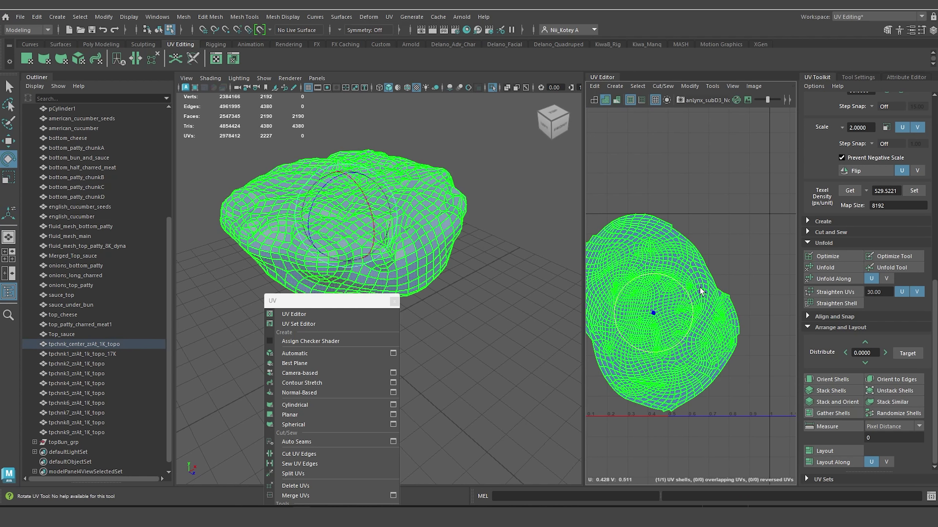
left_click_drag(685, 288, 677, 314)
key("w")
middle_click_drag(692, 328, 681, 313, "alt")
key("ctrl+F11")
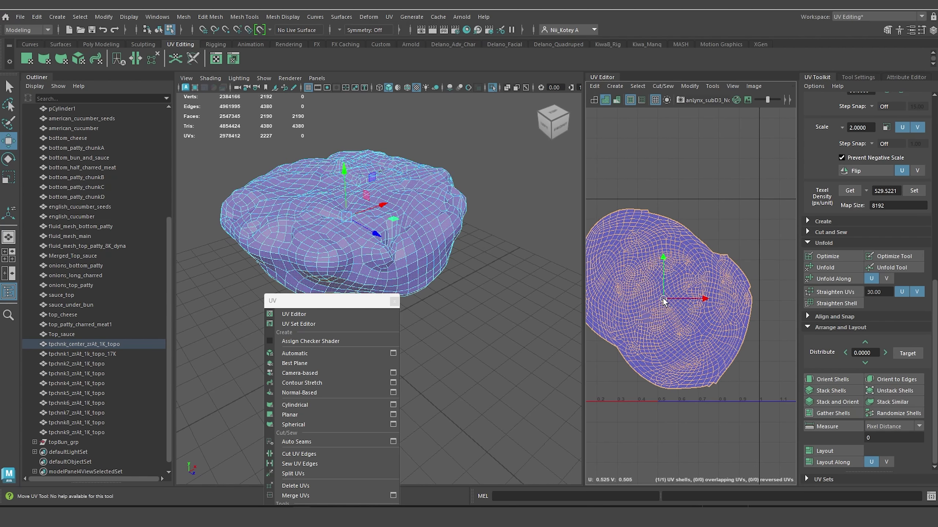
middle_click_drag(701, 346, 712, 381, "alt")
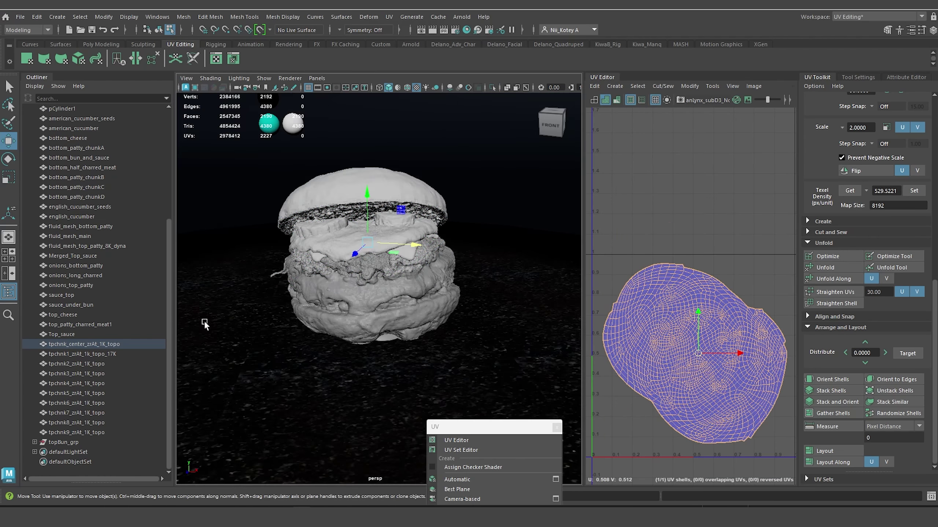
Isolate the tpchnk1_zrAt_1k_topo_17K mesh and view it from the side.
left_click(105, 354)
key("f")
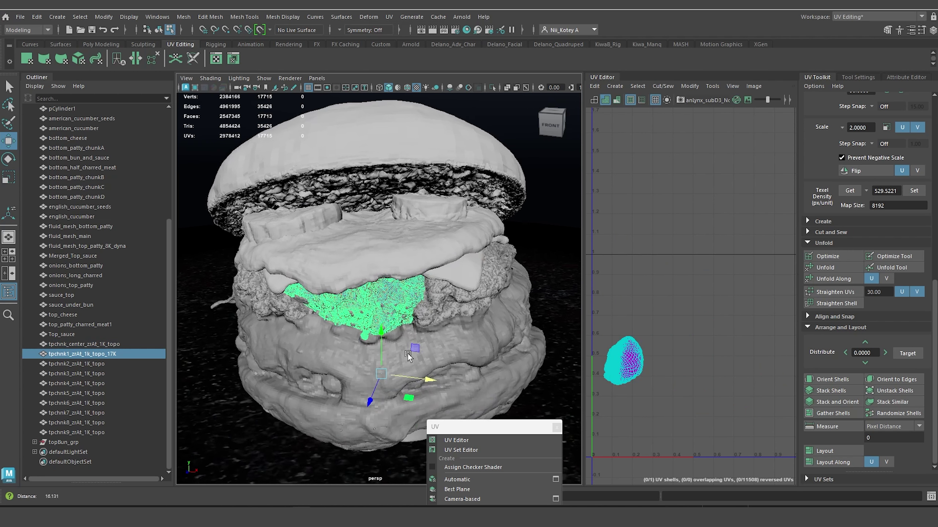
left_click(492, 88)
scroll(373, 296, "up", 4)
left_click_drag(354, 297, 479, 263, "alt")
middle_click_drag(479, 264, 343, 304, "alt")
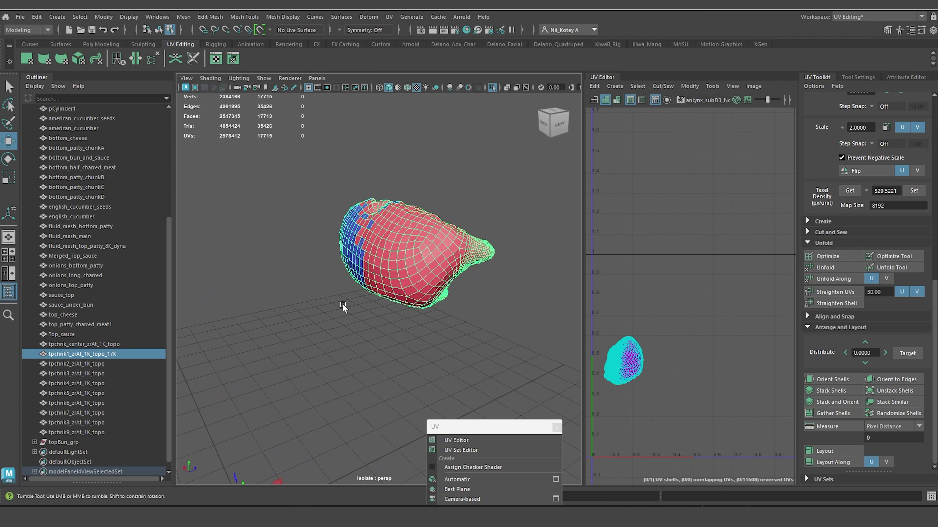
left_click_drag(343, 304, 327, 306, "alt")
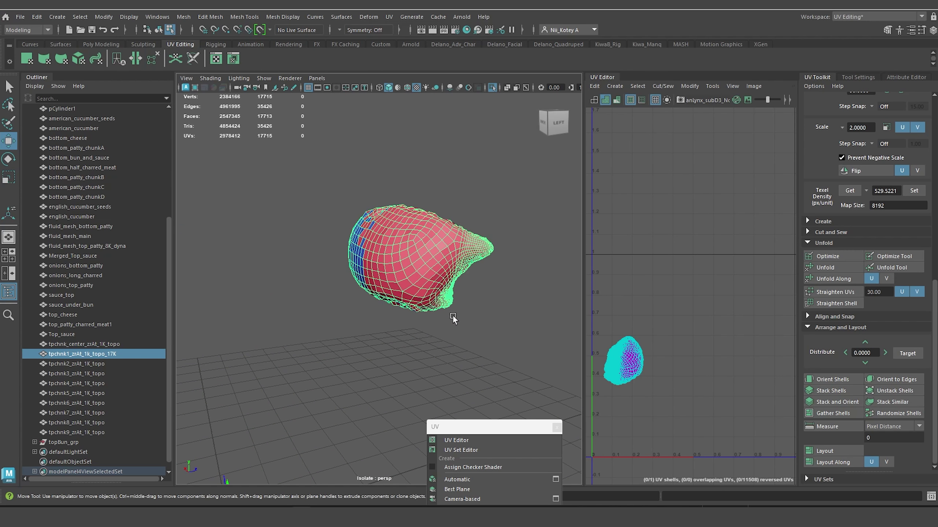
left_click_drag(494, 432, 257, 398)
scroll(354, 322, "up", 4)
left_click_drag(438, 305, 384, 284, "alt")
left_click(193, 59)
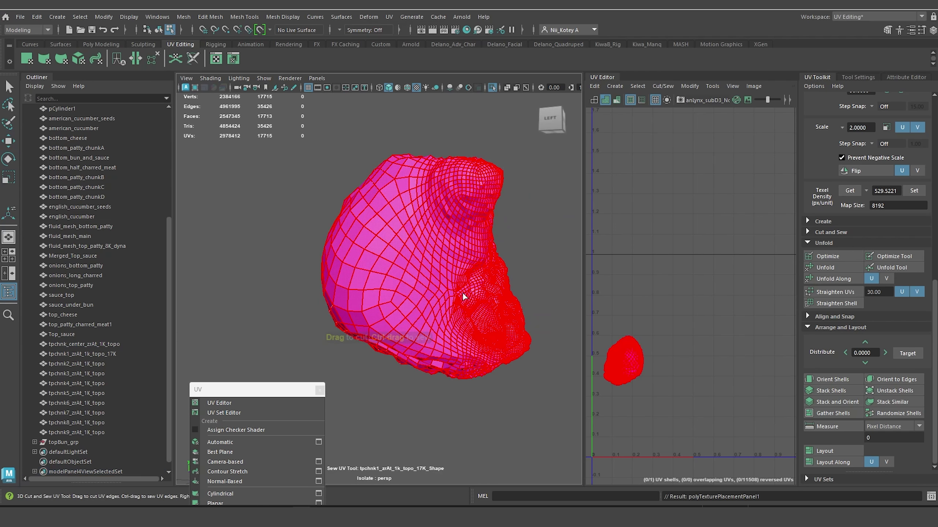
left_click(443, 284)
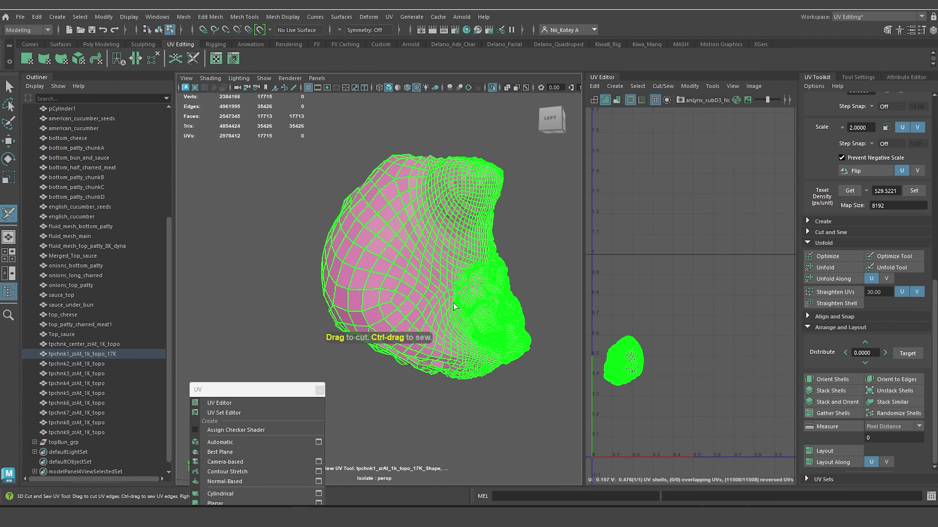
right_click_drag(380, 223, 419, 200)
right_click(407, 194)
key("w")
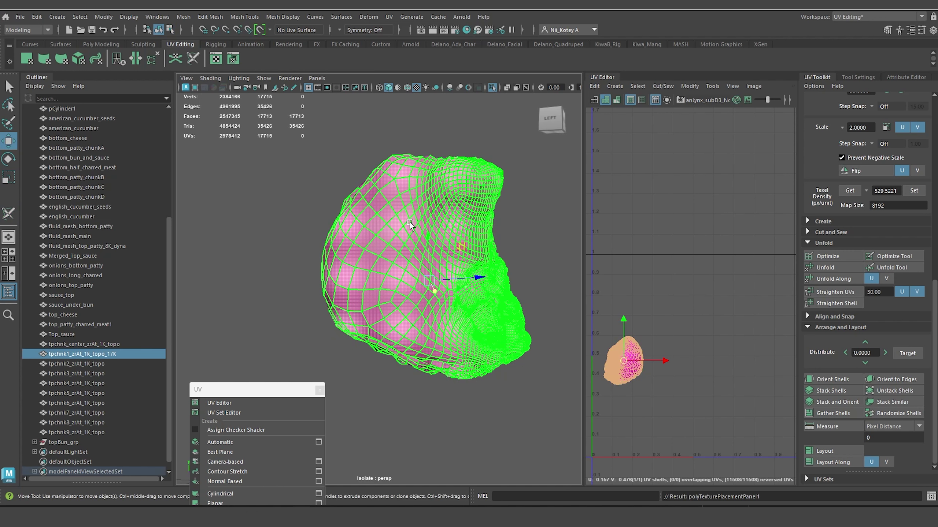
Cut the UVs of tpchnk1_zrAt_1k_topo_17K along a continuous line of edges across its smooth outer side and underside.
left_click(196, 58)
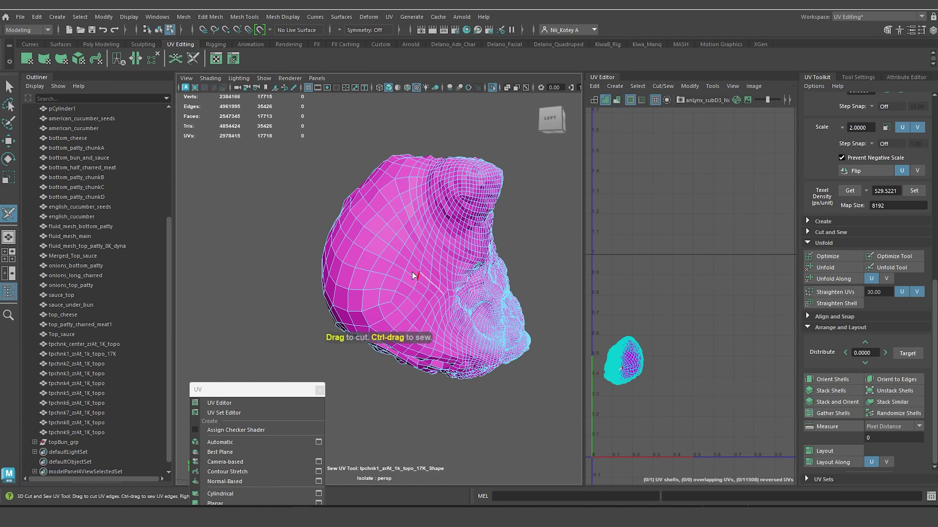
mouse_move(377, 249)
left_mouse_down()
mouse_move(342, 233)
mouse_move(389, 260)
mouse_move(461, 263)
left_mouse_up()
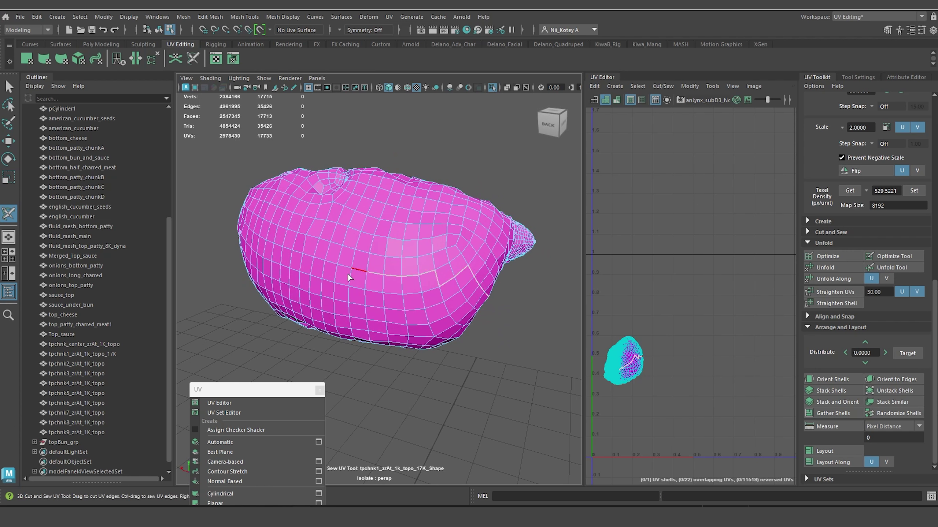
left_click_drag(252, 241, 402, 263, "alt")
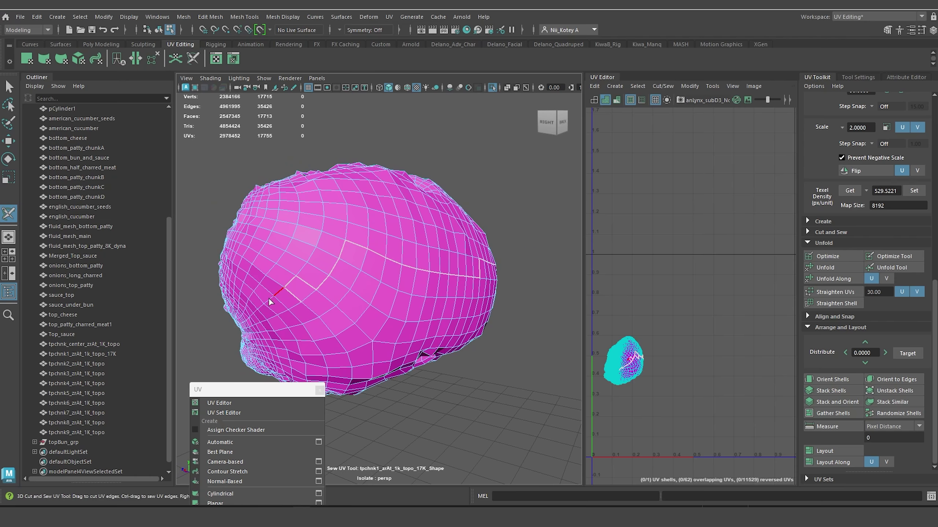
left_click_drag(270, 302, 399, 244, "alt")
left_click(408, 225, "ctrl")
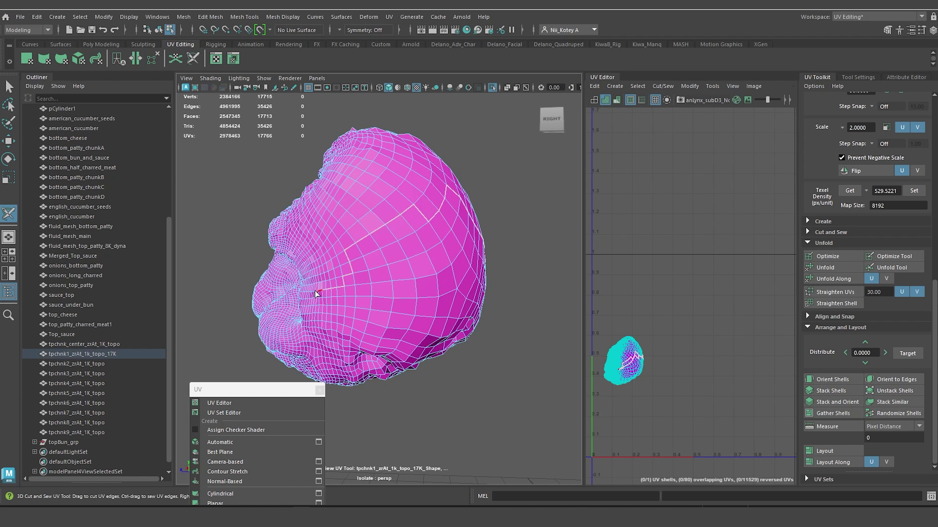
left_click_drag(324, 298, 390, 274, "alt")
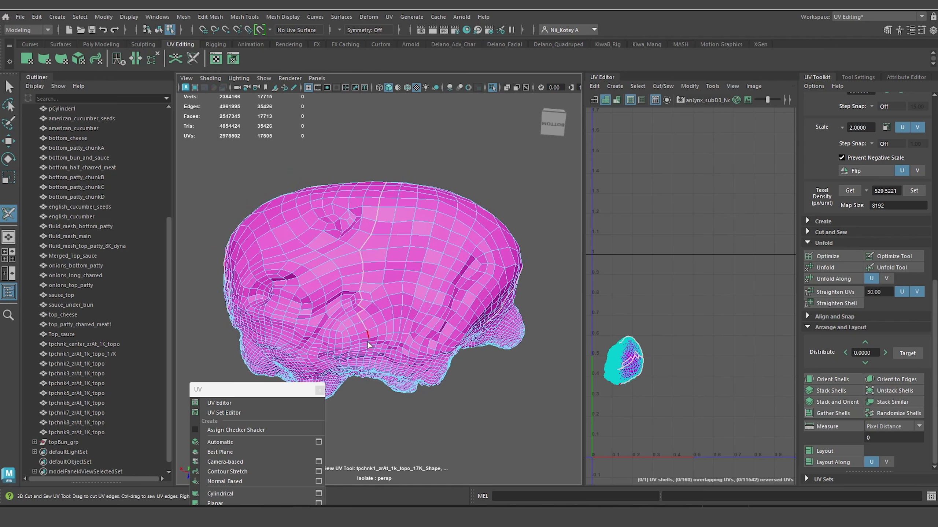
left_click_drag(380, 375, 381, 377)
left_click_drag(381, 373, 400, 410, "alt")
left_click_drag(435, 256, 371, 307, "alt")
Unfold the whole tpchnk1 UV shell and set its texel density to 529.5221 at a map size of 8192.
right_click(623, 360)
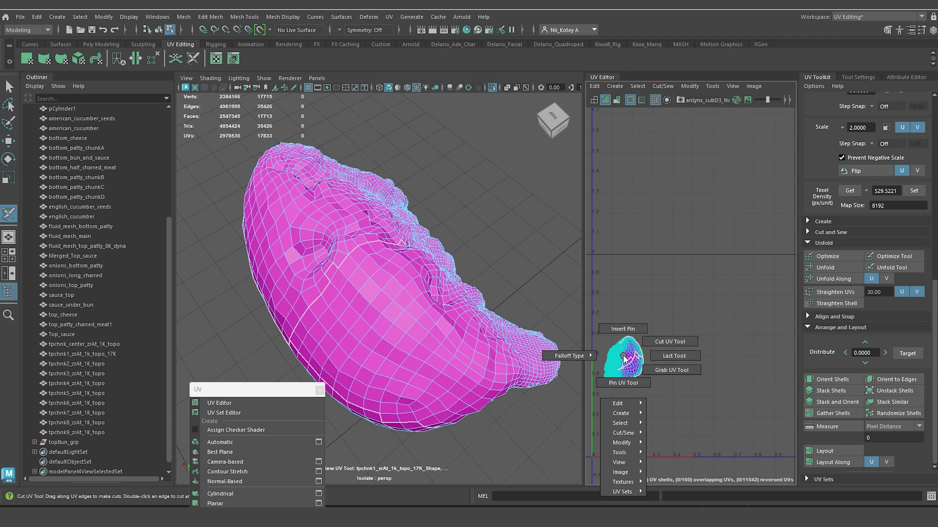
key("w")
right_click_drag(623, 356, 605, 342)
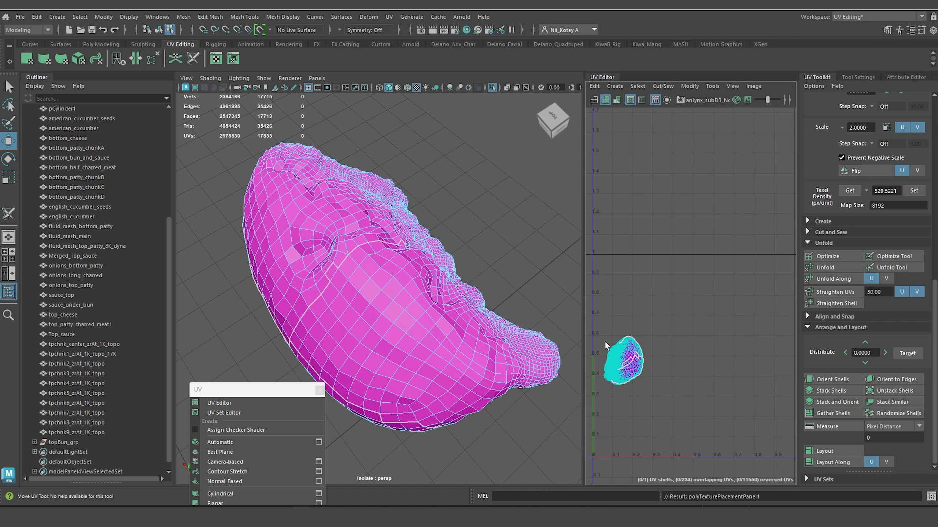
left_click_drag(601, 331, 653, 387)
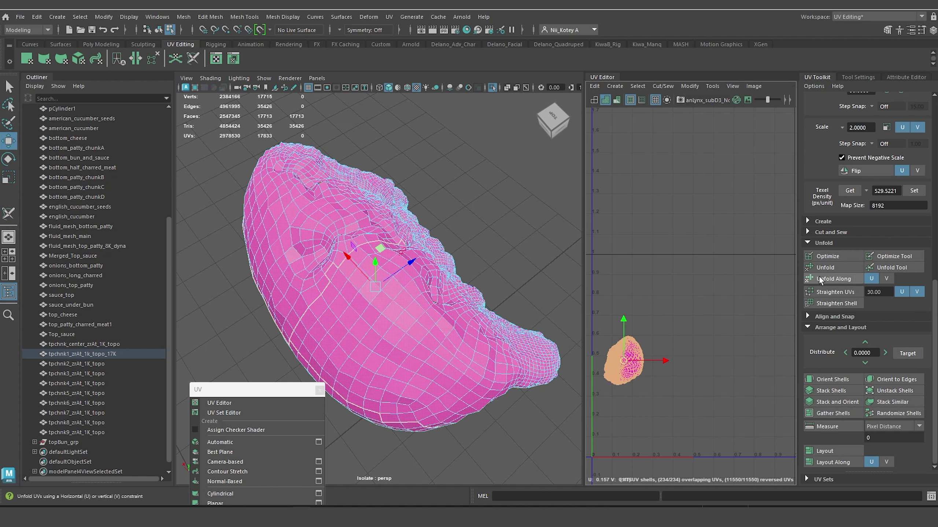
left_click(825, 267)
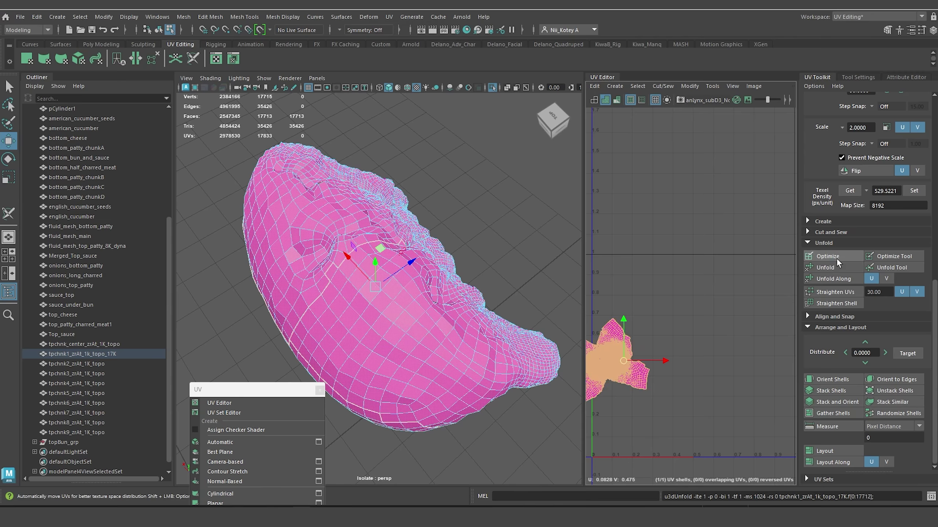
left_click(910, 193)
Move the unfolded chunk's UV shell to the middle of the 0–1 UV tile.
middle_click_drag(731, 289, 783, 235, "alt")
left_click(676, 363)
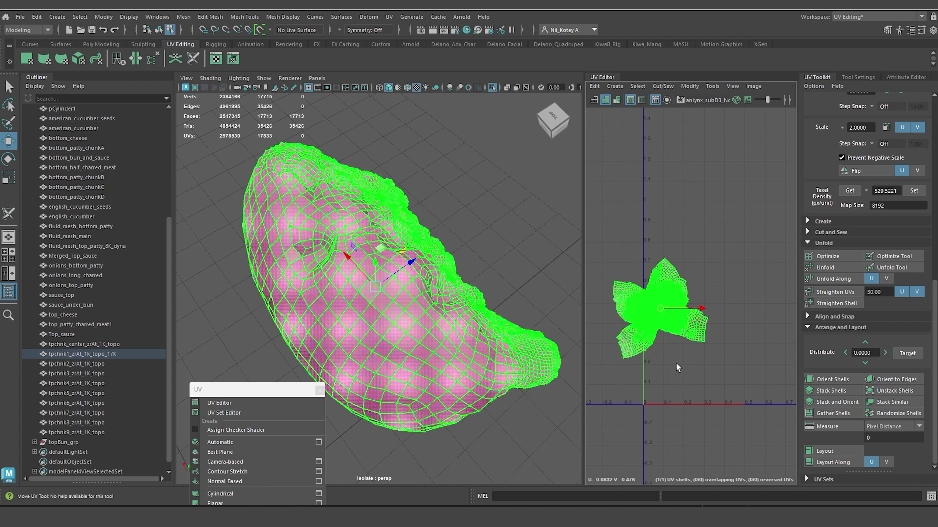
left_click(660, 320)
left_click_drag(659, 305, 749, 294)
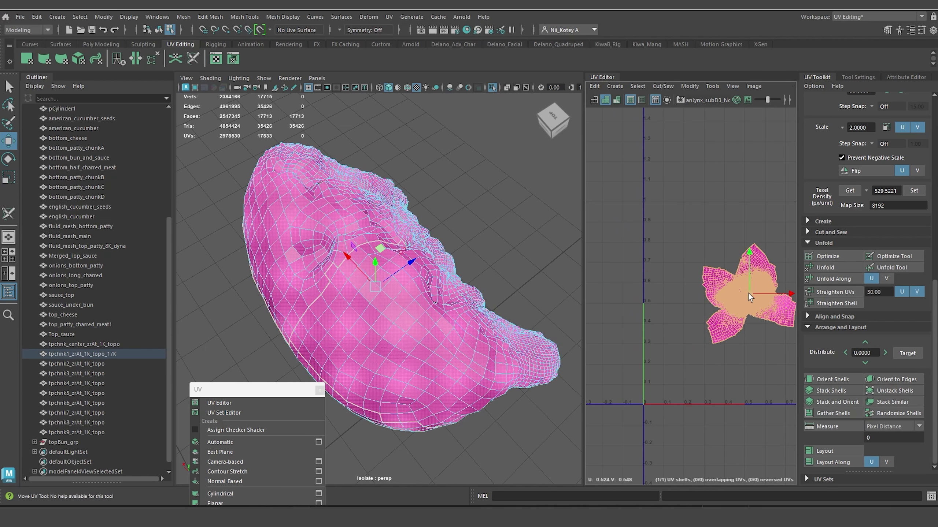
middle_click_drag(748, 293, 663, 304, "alt")
left_click(614, 370)
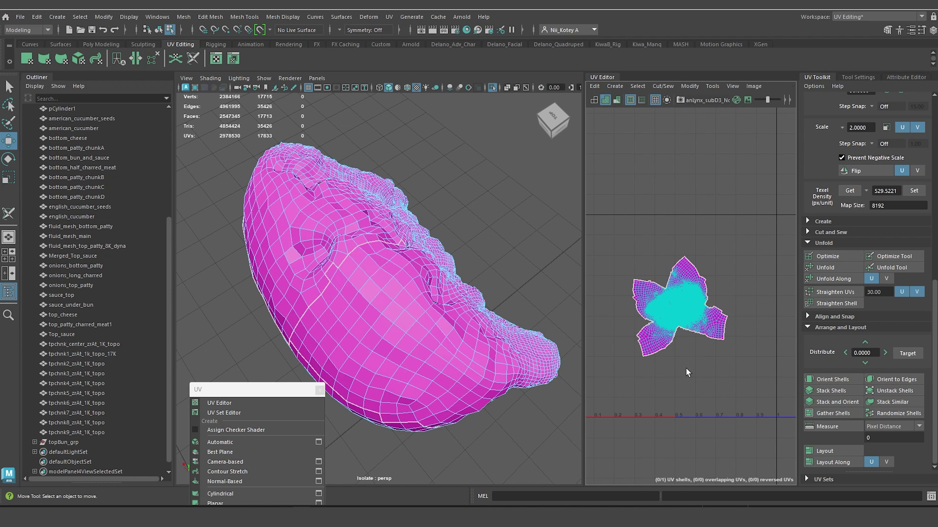
scroll(686, 368, "down", 5)
scroll(685, 368, "up", 3)
middle_click_drag(682, 369, 646, 386, "alt")
Move the chunk's UV shell one tile over in U, to about U 1.53, V 0.505.
left_click(641, 334)
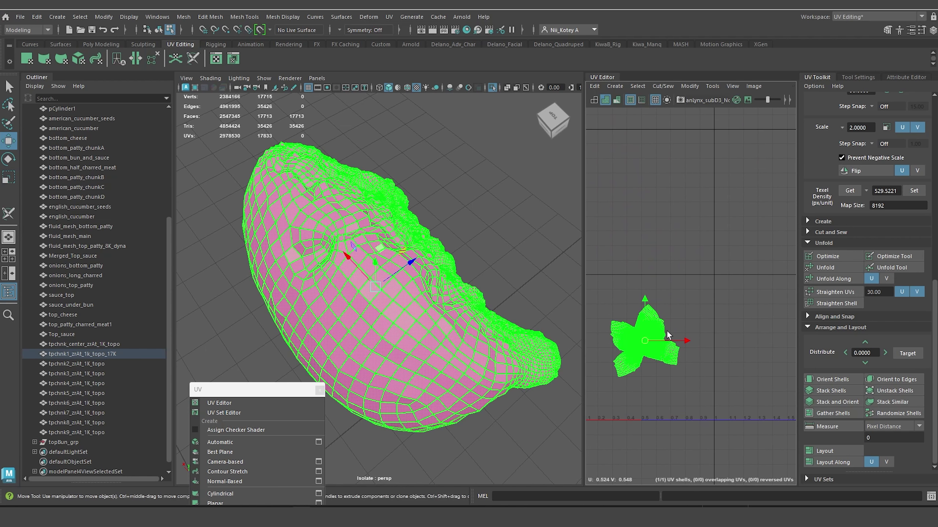
left_click_drag(575, 266, 472, 266)
scroll(609, 315, "down", 4)
middle_click_drag(609, 316, 551, 305, "alt")
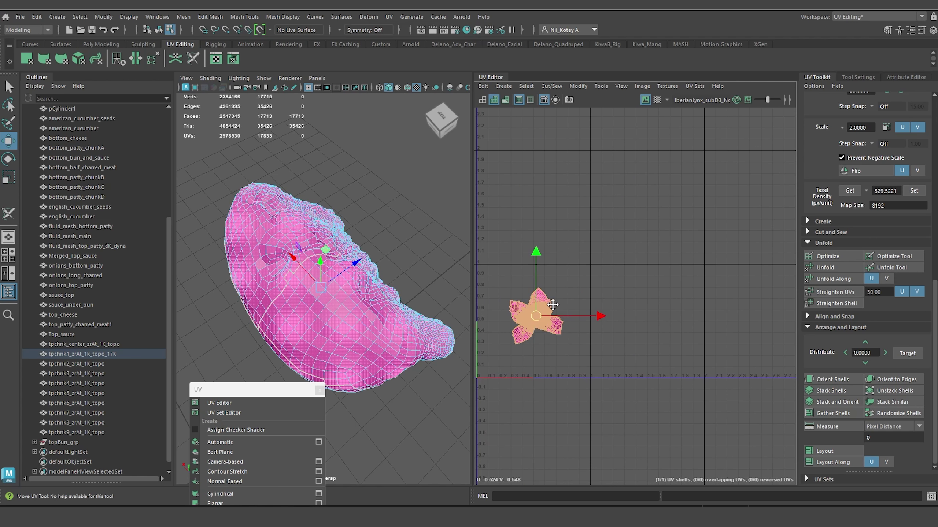
left_click_drag(534, 317, 648, 320)
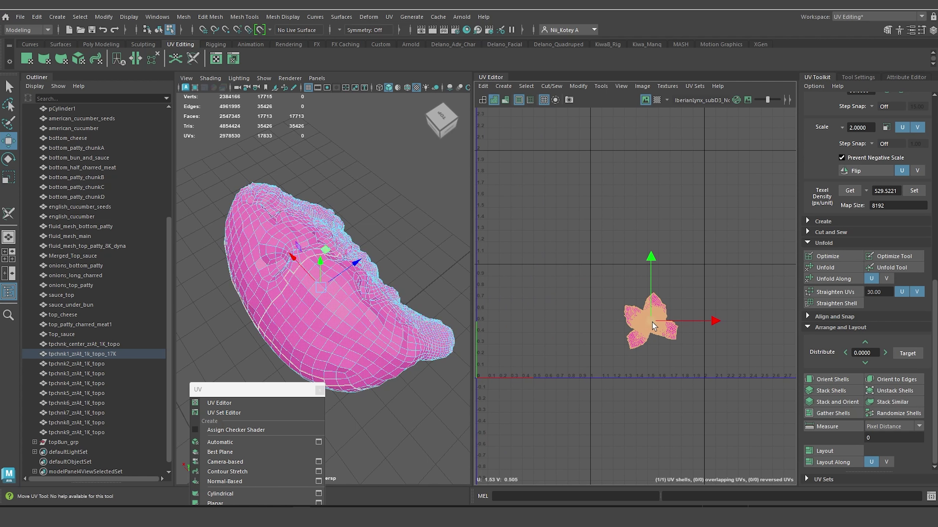
scroll(651, 322, "down", 2)
middle_click_drag(690, 353, 504, 333, "alt")
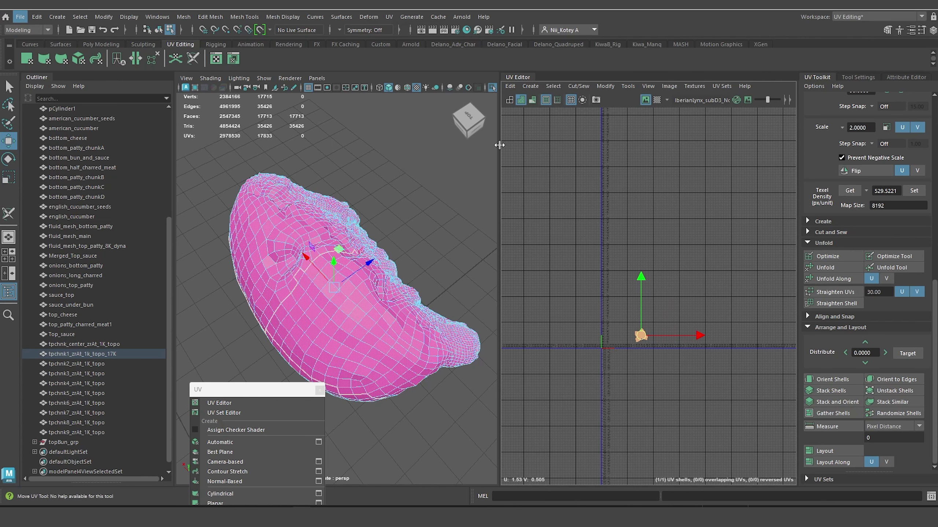
Show the whole burger again and add the meat patty below the chunk to the selection to compare their UV placement.
left_click_drag(500, 145, 563, 144)
left_click(491, 87)
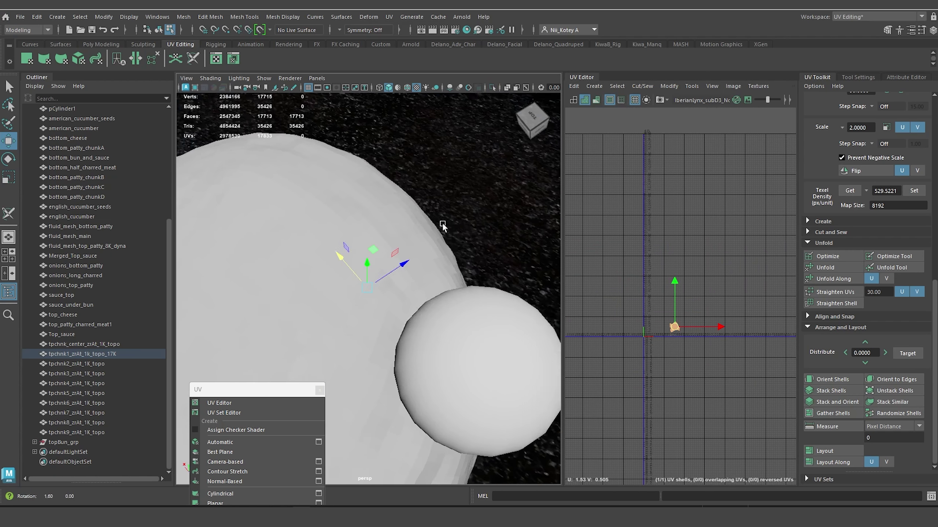
left_click_drag(449, 236, 446, 285, "alt")
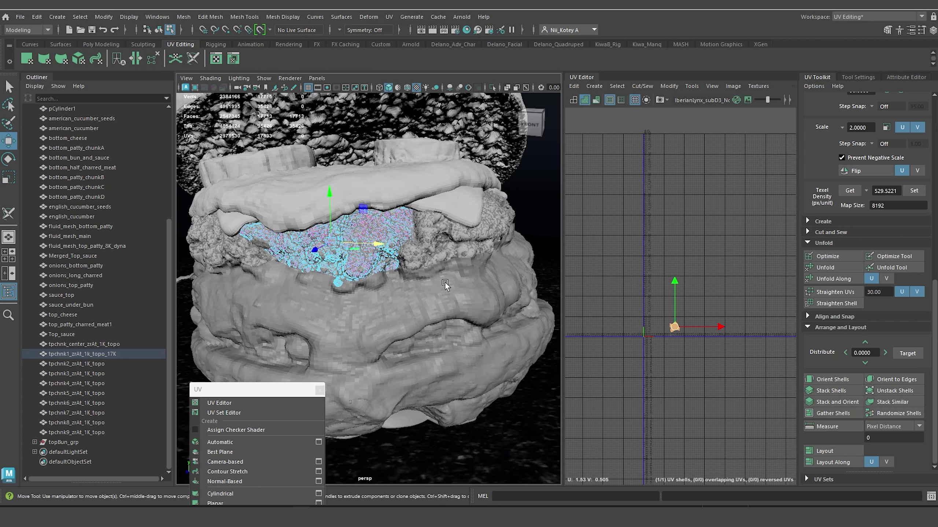
left_click(370, 327, "shift")
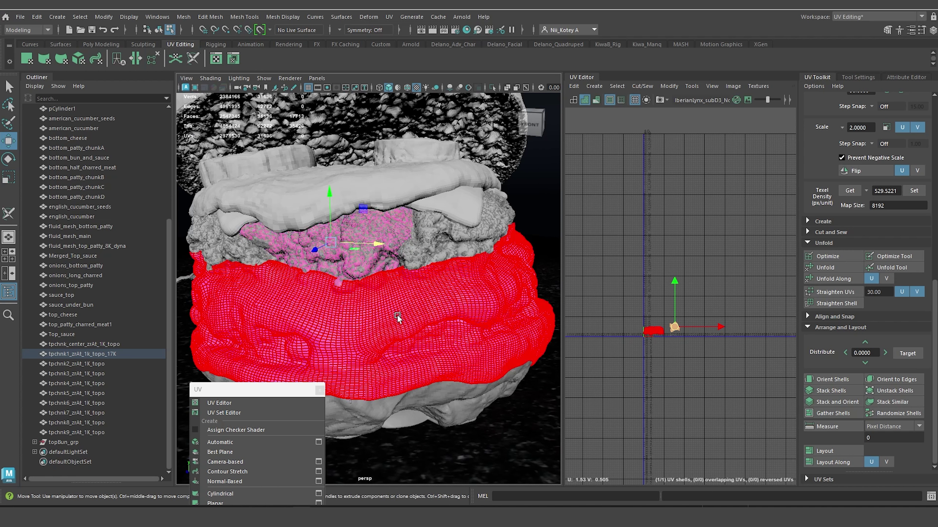
left_click_drag(337, 292, 338, 293, "alt")
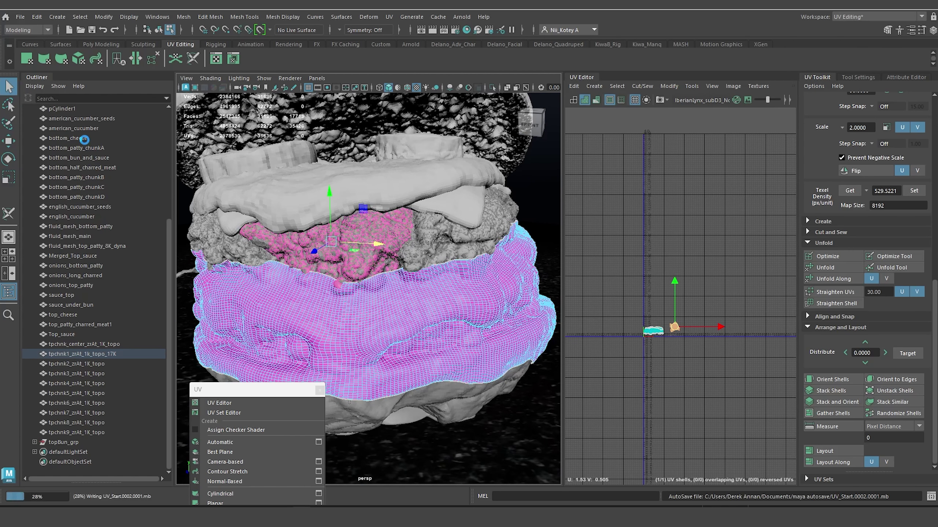
Isolate the bottom_cheese mesh and turn it to show its underside.
left_click(84, 139)
left_click(493, 89)
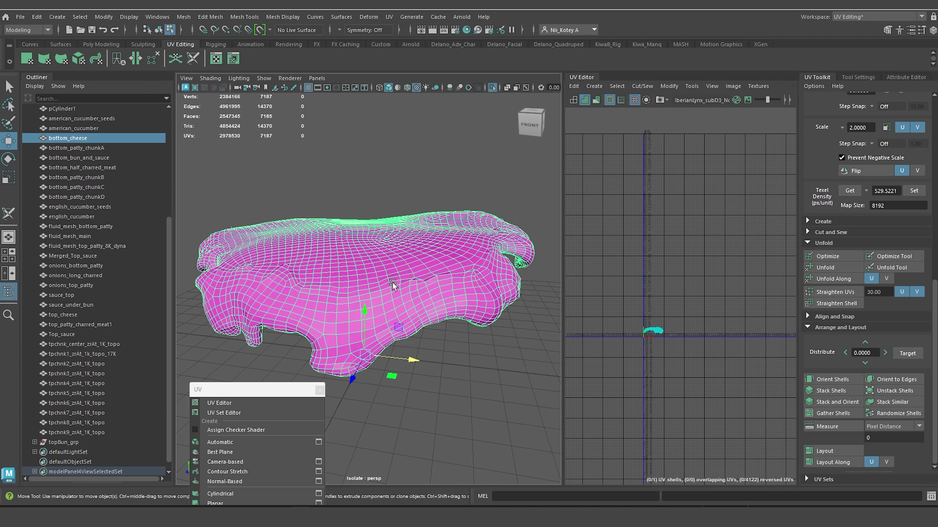
left_click_drag(393, 286, 457, 243, "alt")
left_click(193, 58)
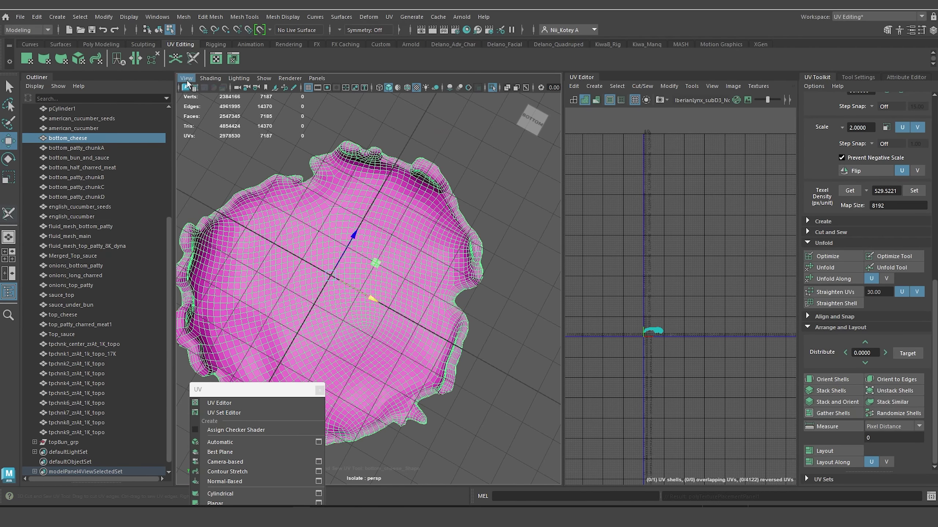
right_click_drag(422, 178, 428, 174)
Cut the bottom cheese's UVs along the first stretch of edges on its outer rim with the 3D Cut and Sew UV Tool.
left_click(192, 61)
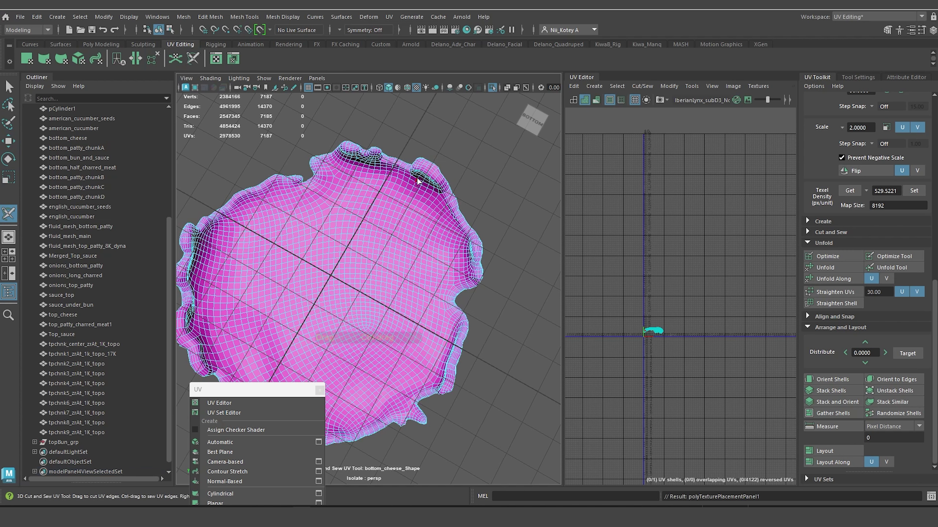
mouse_move(422, 171)
left_mouse_down()
mouse_move(442, 186)
mouse_move(473, 256)
mouse_move(476, 291)
mouse_move(465, 310)
left_mouse_up()
scroll(466, 310, "up", 5)
middle_click_drag(466, 311, 475, 271, "alt")
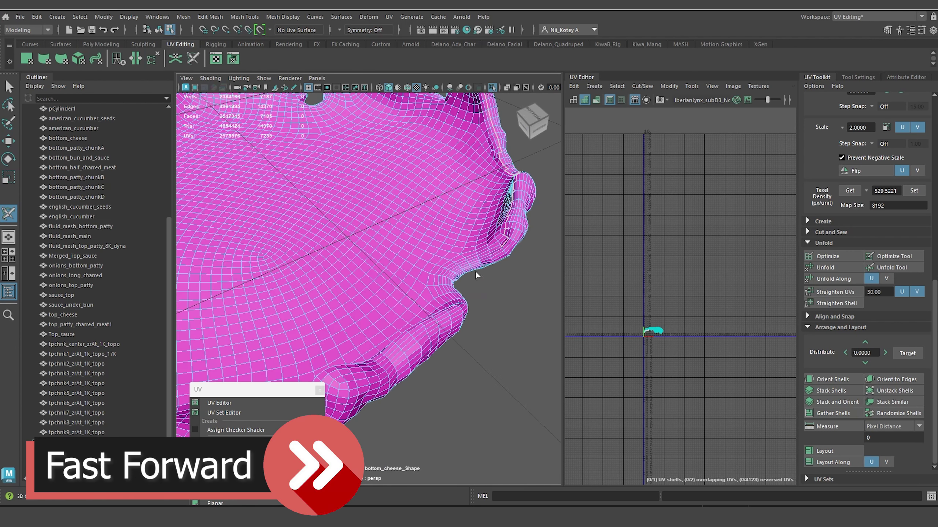
left_click_drag(503, 248, 419, 340)
left_click_drag(419, 340, 322, 275, "alt")
Extend the cheese's UV cut along the wavy rim edges on its underside.
left_click_drag(304, 218, 258, 145)
scroll(319, 237, "up", 5)
left_click(326, 285)
left_click_drag(319, 237, 463, 328, "alt")
scroll(330, 275, "down", 4)
left_click_drag(462, 296, 349, 265)
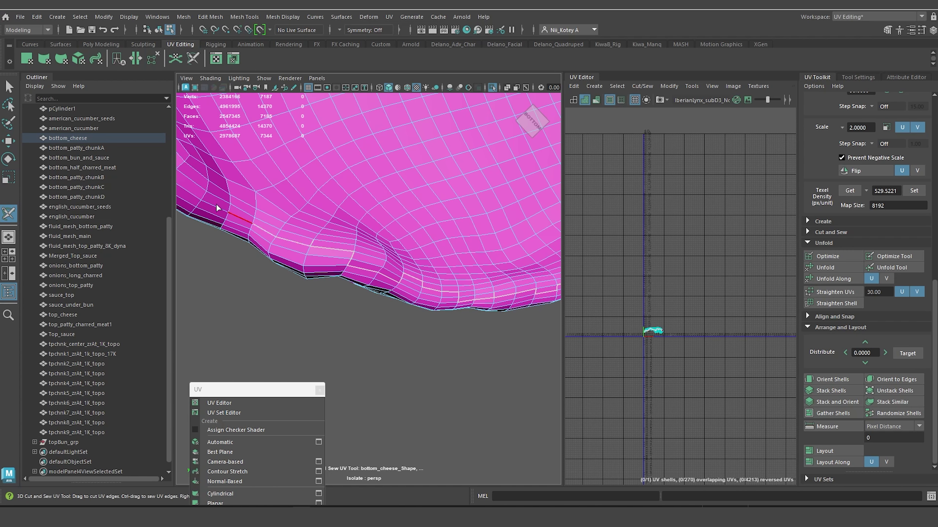
left_click_drag(217, 204, 202, 193)
middle_click_drag(202, 193, 364, 338, "alt")
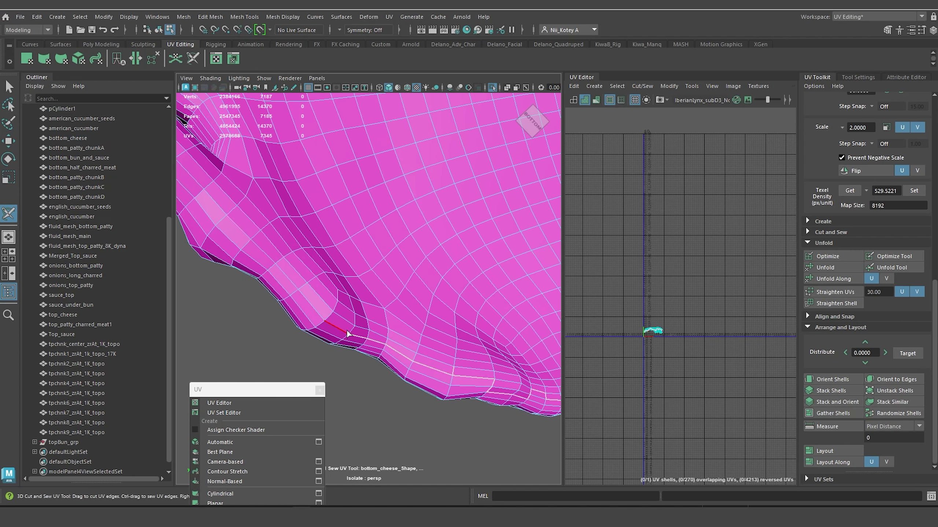
Continue the cheese's UV cut around the curled drip and along the rim just beyond it.
scroll(205, 202, "down", 6)
left_click_drag(291, 275, 323, 301, "alt")
scroll(323, 301, "up", 4)
middle_click_drag(346, 297, 359, 317, "alt")
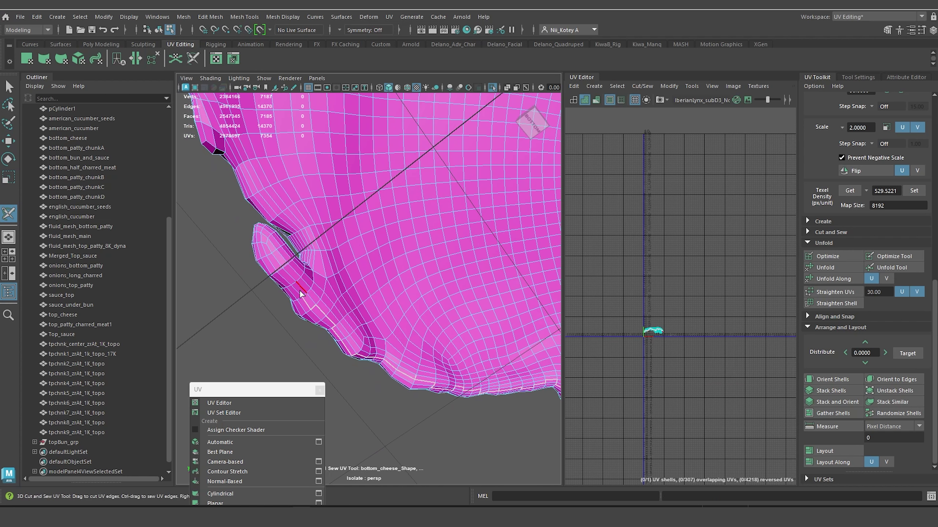
left_click(262, 237)
left_click_drag(262, 237, 260, 303, "alt")
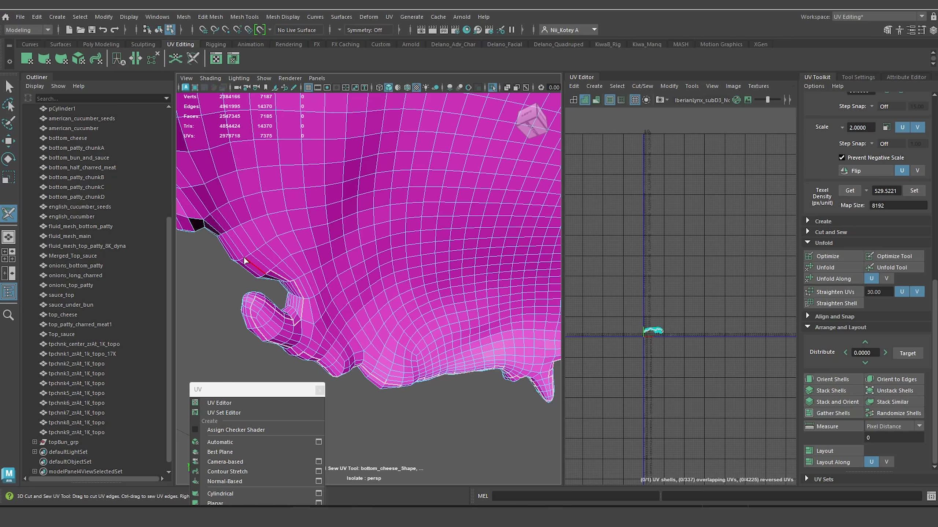
left_click(226, 234)
left_click_drag(225, 234, 325, 310, "alt")
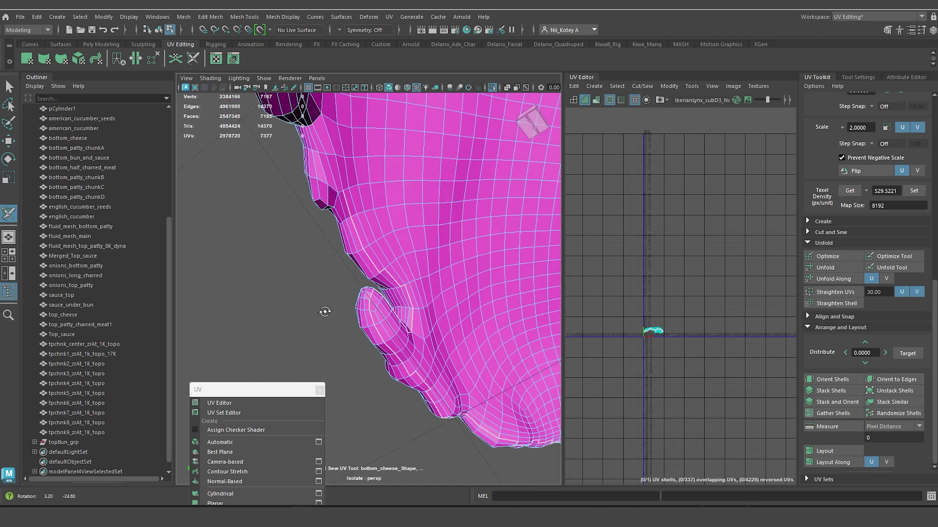
middle_click_drag(324, 310, 341, 364, "alt")
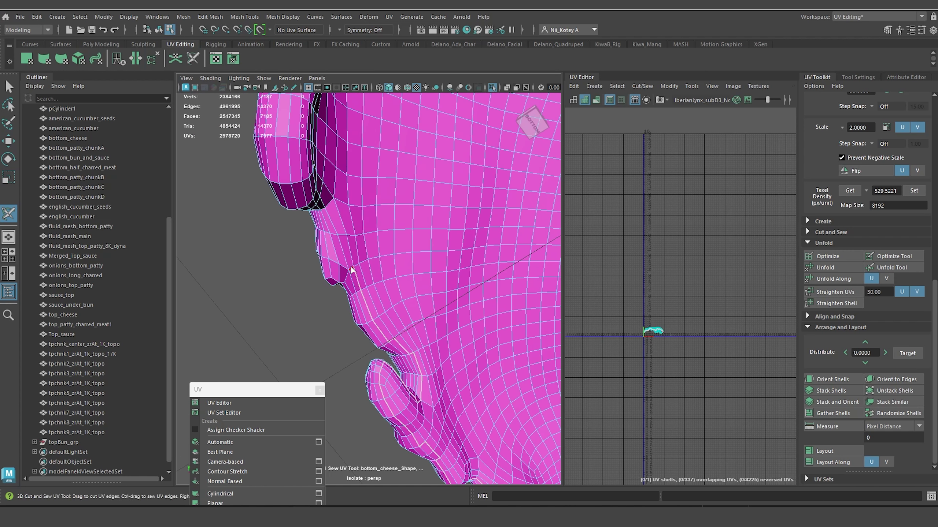
Extend the bottom cheese's UV cut along the rim past the narrow drips and up the next rounded bulge.
left_click(324, 237)
left_click_drag(323, 228, 340, 178, "alt")
middle_click_drag(340, 179, 335, 352, "alt")
left_click_drag(335, 352, 350, 330, "alt")
middle_click_drag(350, 331, 346, 388, "alt")
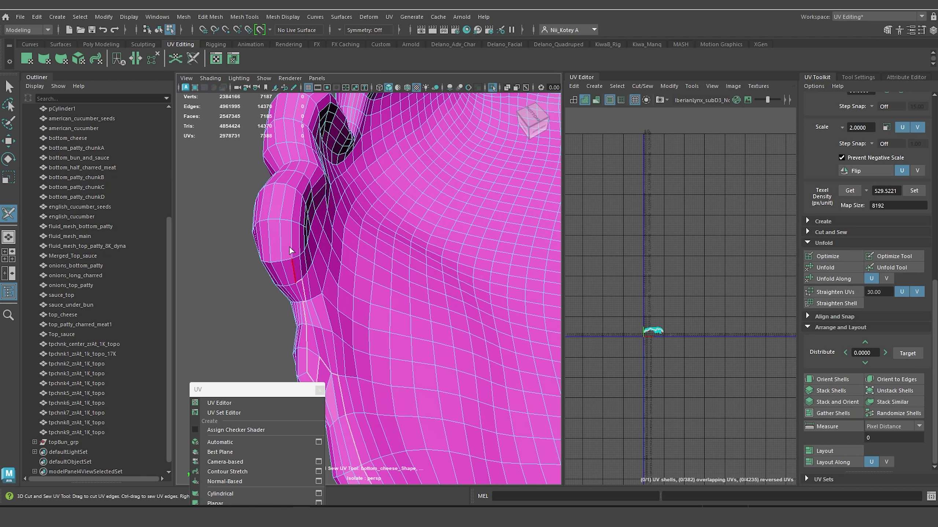
left_click_drag(341, 254, 357, 347, "alt")
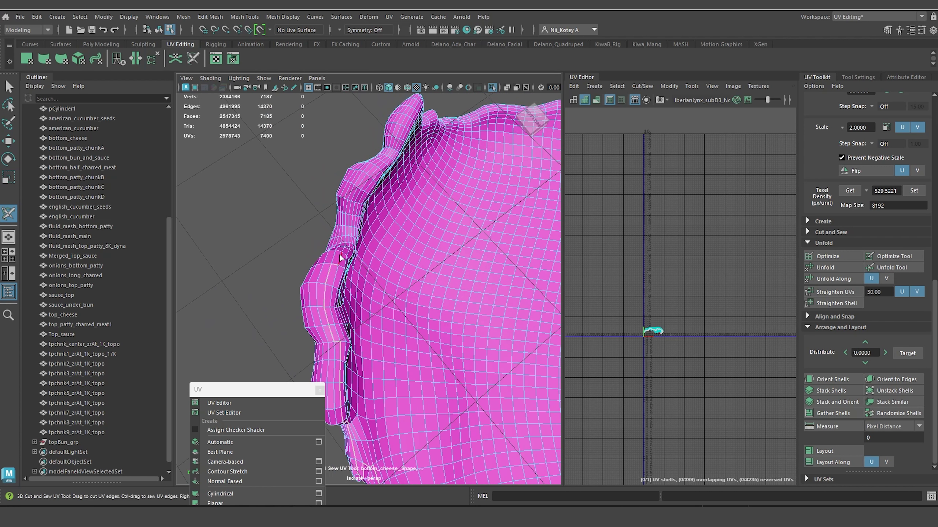
Continue the cheese's UV cut over the folded bulges and onto the adjoining stretch of underside rim.
mouse_move(340, 258)
left_mouse_down()
mouse_move(399, 148)
mouse_move(425, 259)
left_mouse_up()
middle_click_drag(425, 259, 419, 319, "alt")
scroll(419, 296, "up", 3)
mouse_move(396, 238)
left_mouse_down()
mouse_move(459, 266)
mouse_move(489, 323)
left_mouse_up()
middle_click_drag(488, 354, 432, 275, "alt")
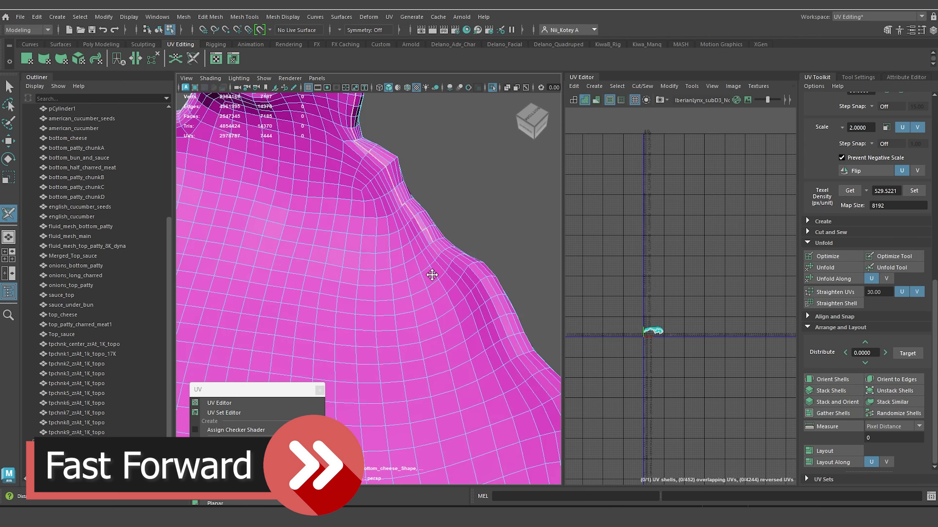
Carry the cheese's UV cut farther along the sloping rim edges toward the remaining drips.
scroll(431, 275, "down", 5)
left_click_drag(432, 275, 399, 254, "alt")
mouse_move(356, 261)
left_mouse_down()
mouse_move(401, 275)
mouse_move(515, 355)
mouse_move(461, 332)
left_mouse_up()
middle_click_drag(461, 332, 458, 369, "alt")
mouse_move(445, 443)
left_mouse_down()
mouse_move(475, 323)
mouse_move(497, 312)
mouse_move(479, 295)
left_mouse_up()
Cut the UVs across the last drips to close the seam loop around the cheese's rim.
scroll(480, 295, "up", 5)
middle_click_drag(480, 295, 295, 236, "alt")
left_click_drag(230, 214, 411, 246)
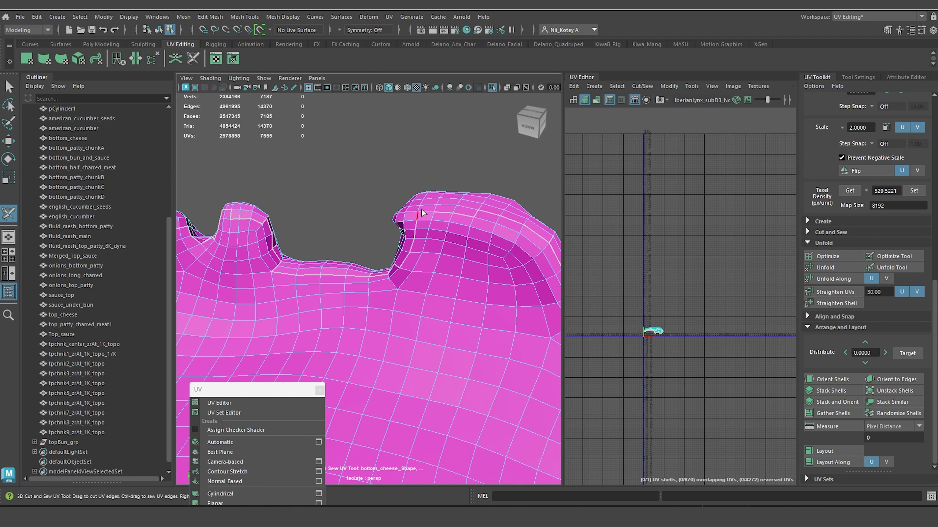
mouse_move(421, 210)
left_mouse_down()
mouse_move(433, 212)
mouse_move(344, 339)
left_mouse_up()
scroll(434, 211, "down", 5)
scroll(373, 284, "down", 5)
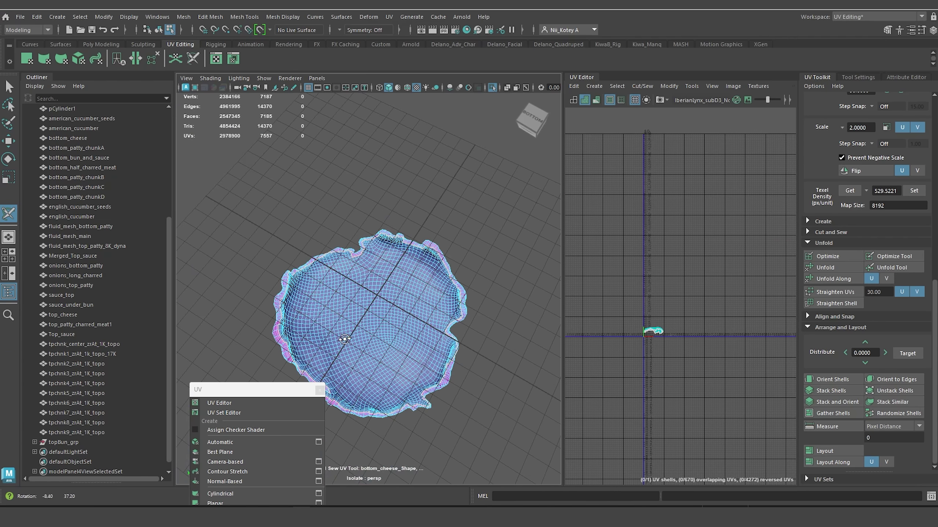
Unfold and optimize all of the cheese's UVs, with texel density set to 529.5221 at map size 8192.
scroll(650, 342, "up", 5)
right_click(647, 313)
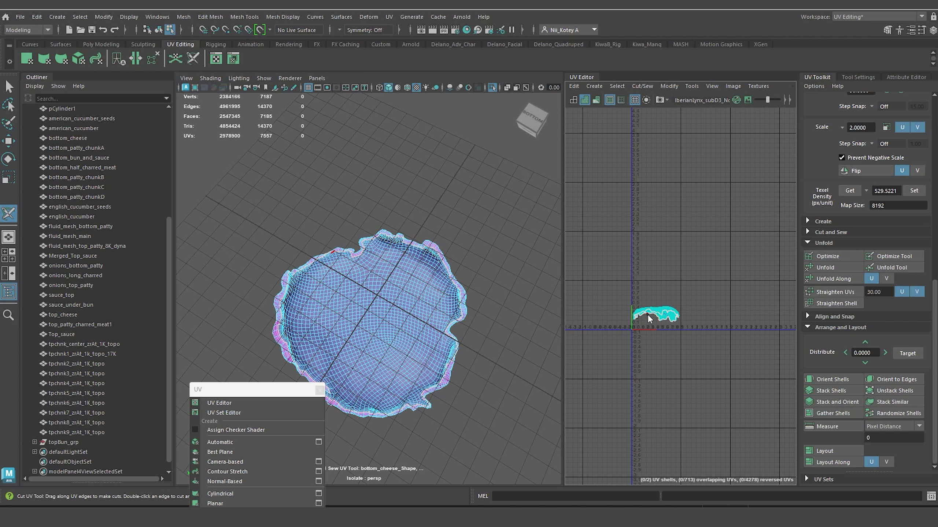
key("w")
right_click_drag(648, 311, 634, 302)
left_click_drag(620, 296, 716, 362)
left_click(835, 265)
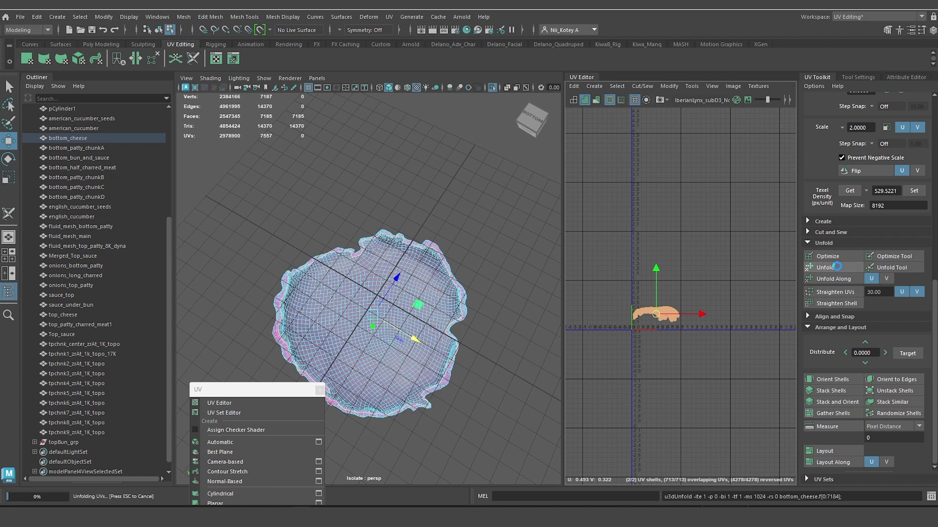
left_click(838, 259)
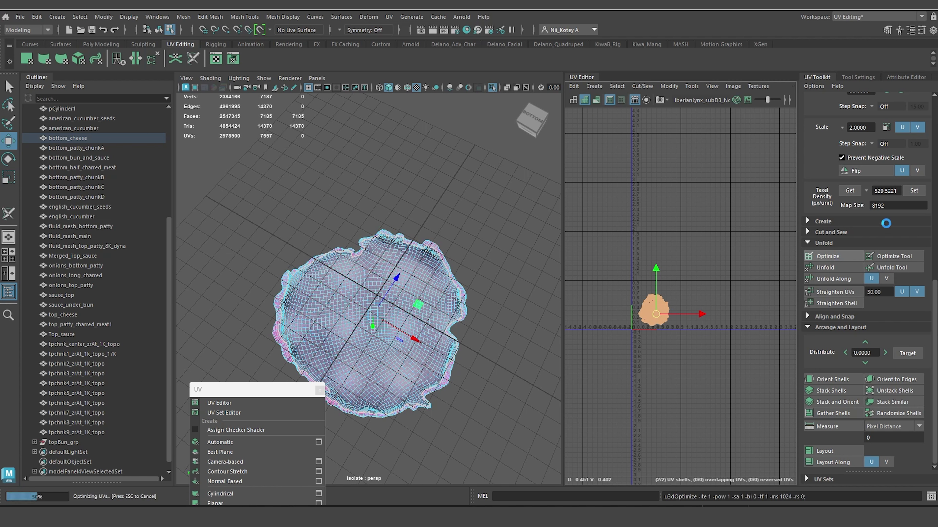
left_click(915, 191)
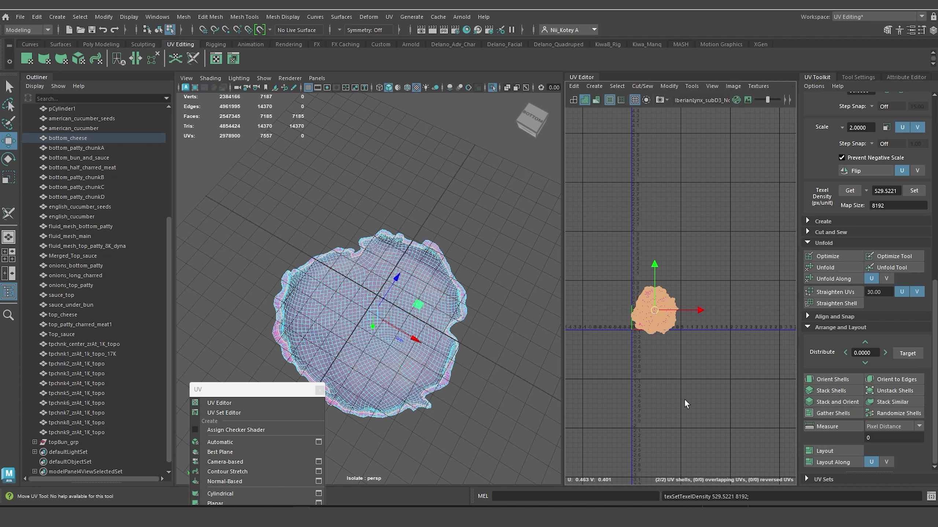
Separate the two overlapping cheese shells, placing the larger in the first UV tile and the smaller in the neighbouring tile.
key("f")
left_click(652, 362)
middle_click_drag(653, 363, 672, 439, "alt")
left_click(624, 348)
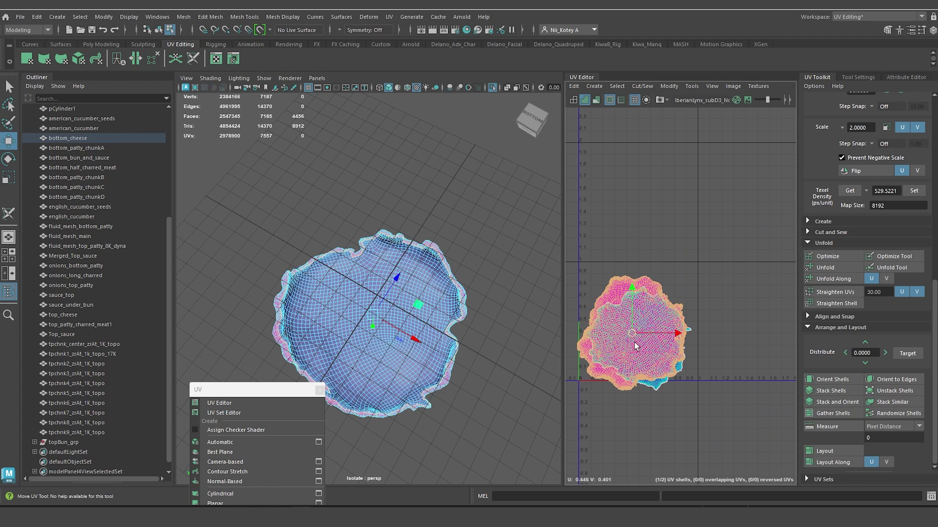
left_click_drag(632, 333, 768, 321)
left_click(660, 364)
left_click(612, 326)
left_click_drag(627, 308, 642, 323)
scroll(641, 319, "up", 4)
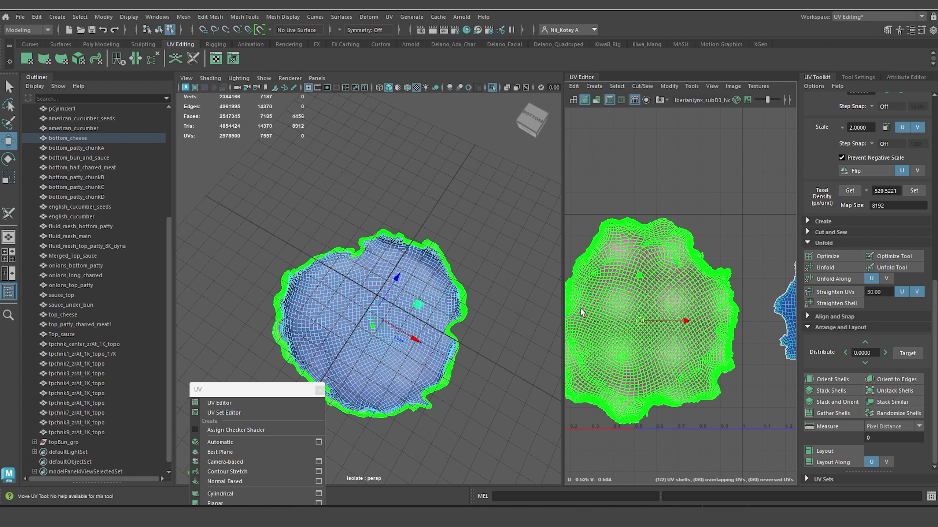
Widen the UV Editor and centre the smaller cheese shell within the second UV tile.
left_click_drag(563, 300, 441, 304)
scroll(599, 376, "down", 5)
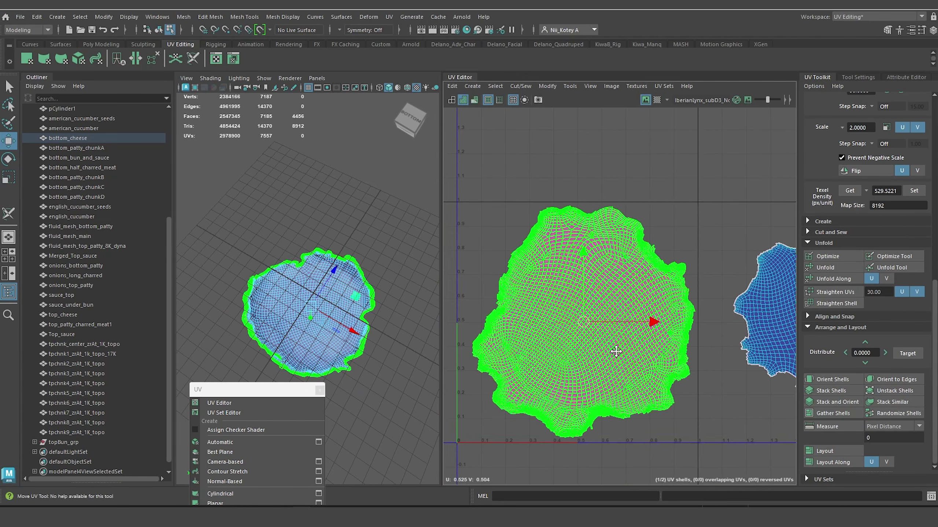
scroll(617, 345, "up", 2)
middle_click_drag(641, 302, 520, 296, "alt")
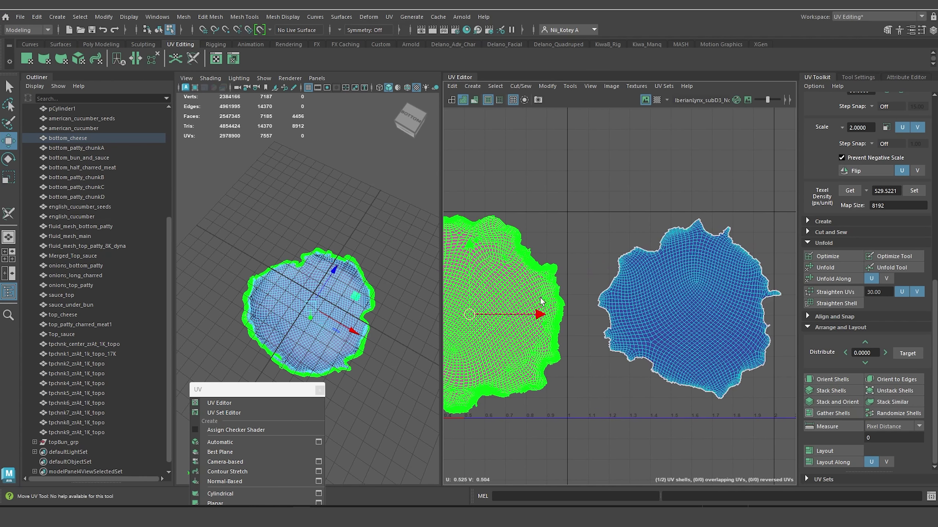
left_click(651, 294)
left_click_drag(695, 310, 671, 317)
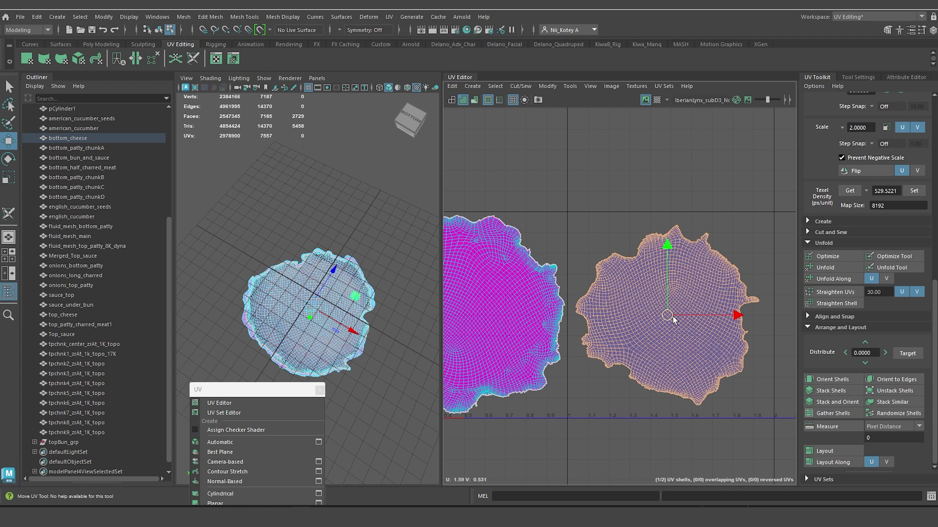
Select both of the bottom cheese's UV shells and bring up the UV move settings.
right_click_drag(519, 279, 521, 328)
scroll(519, 292, "down", 4)
left_click(504, 330)
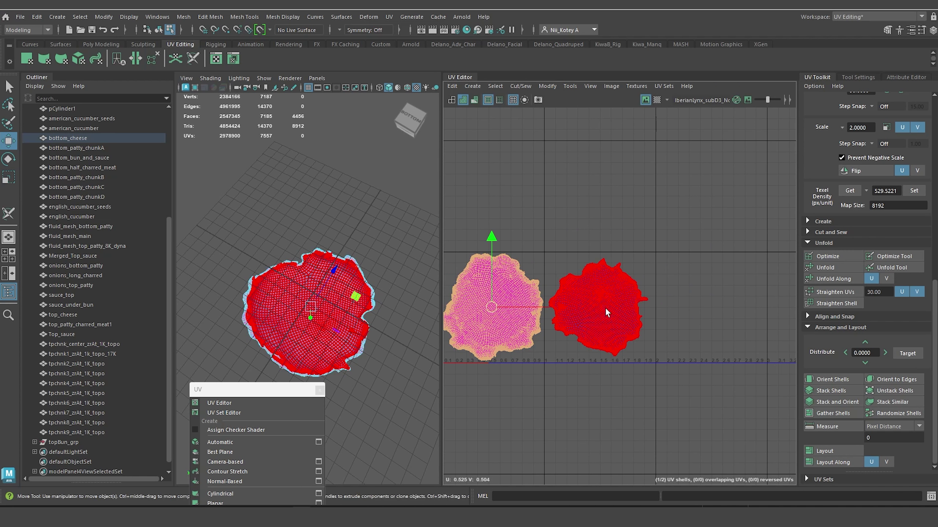
left_click(605, 308, "shift")
scroll(849, 264, "up", 3)
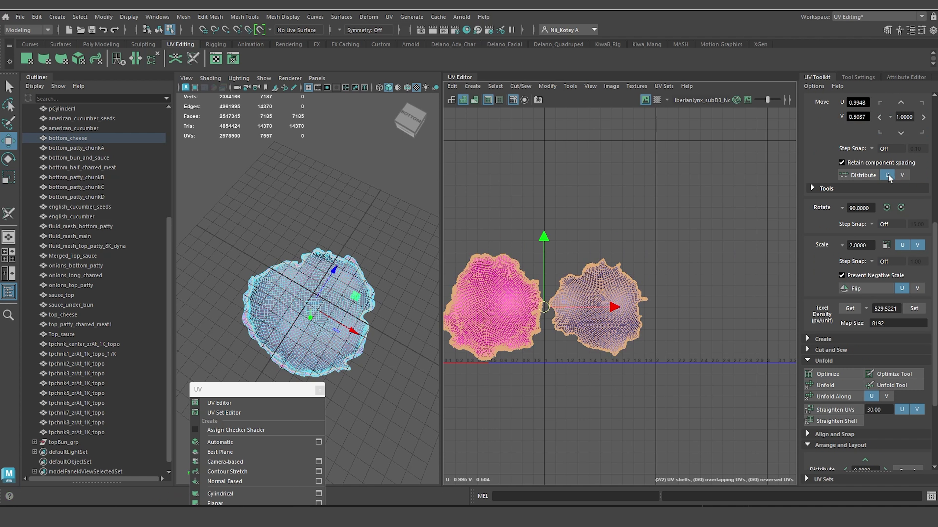
Move the two selected bottom_cheese UV shells two units in the positive U direction.
left_click(923, 116)
left_click(923, 117)
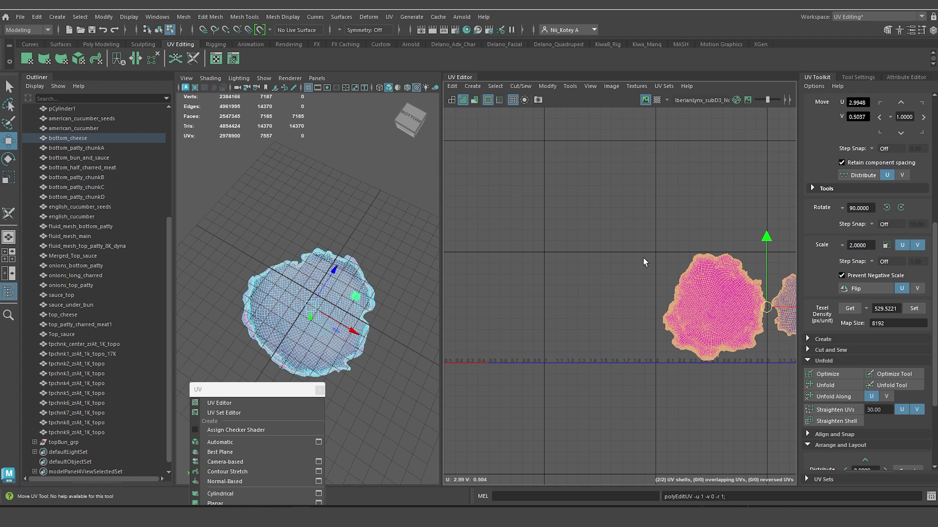
scroll(643, 257, "down", 2)
middle_click_drag(643, 274, 580, 279, "alt")
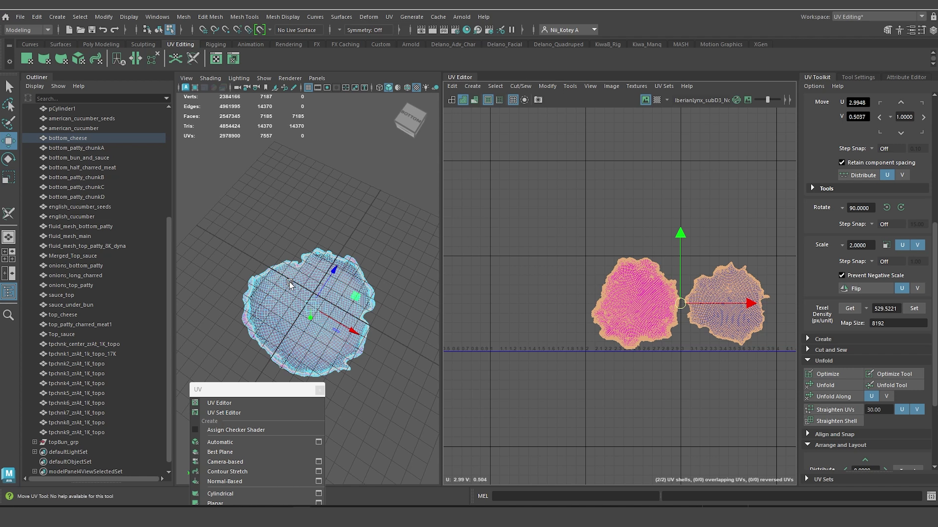
Switch bottom_cheese back to object mode, select it, and turn off isolation to show the whole burger.
right_click_drag(290, 281, 324, 213)
left_click(316, 287)
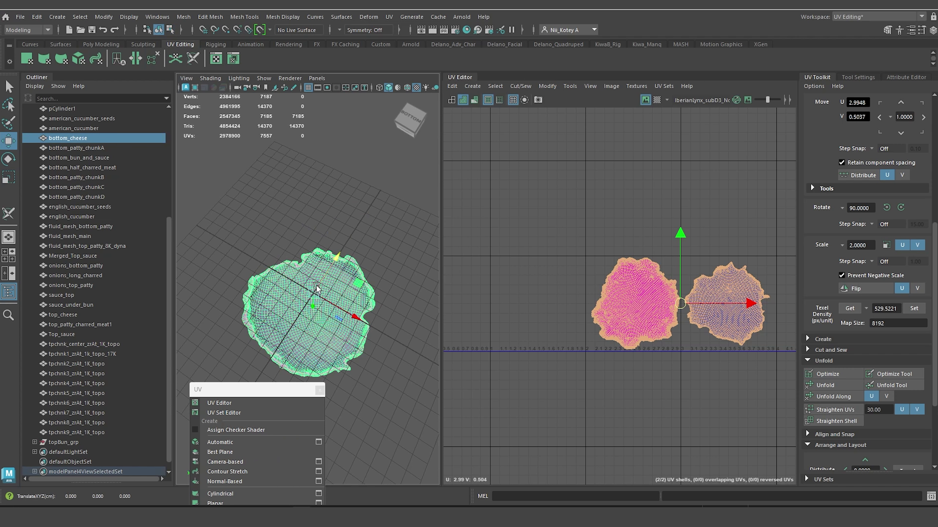
left_click_drag(442, 139, 495, 146)
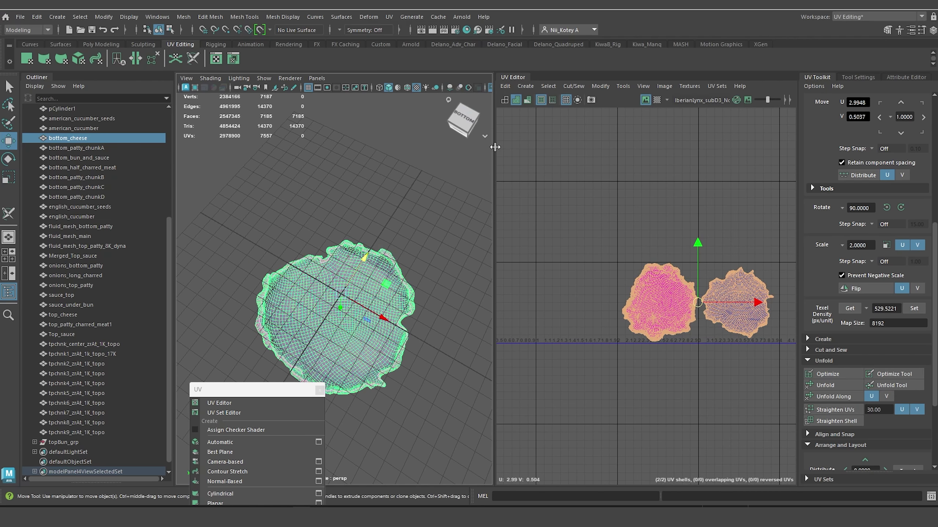
left_click(488, 88)
scroll(394, 210, "down", 5)
left_click_drag(394, 210, 287, 292, "alt")
scroll(359, 332, "up", 6)
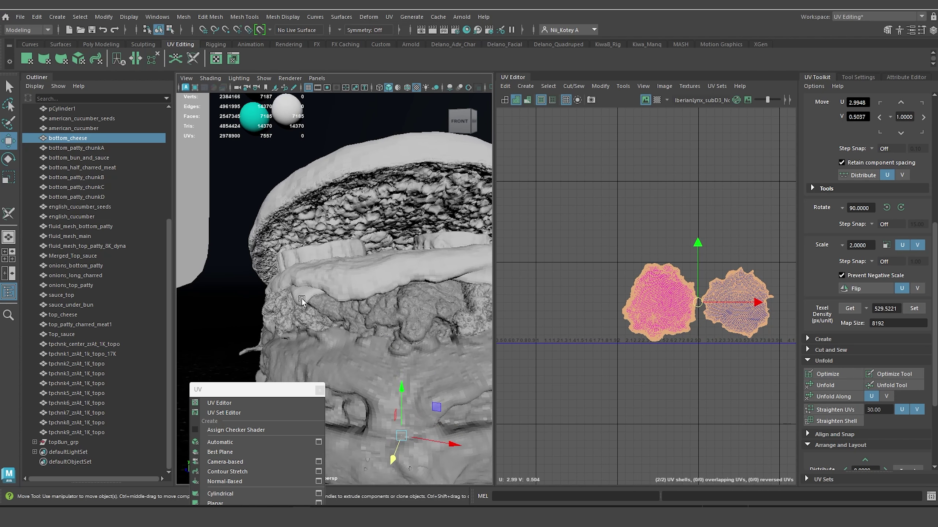
Add top_cheese to the selection and assign the existing aiSS_cheeseTop_MAT material to both cheese meshes.
left_click(302, 299, "shift")
scroll(740, 356, "down", 3)
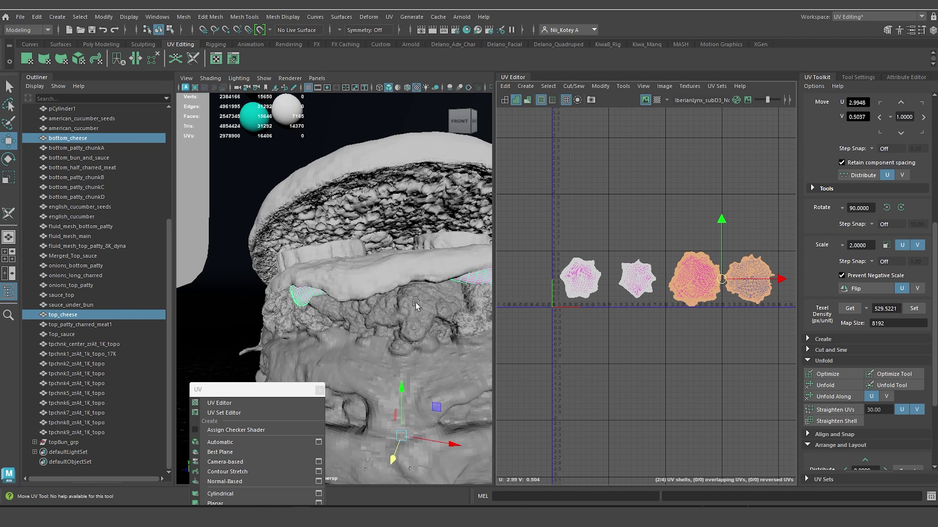
left_click_drag(294, 300, 267, 254, "alt")
left_click_drag(315, 323, 444, 291, "alt")
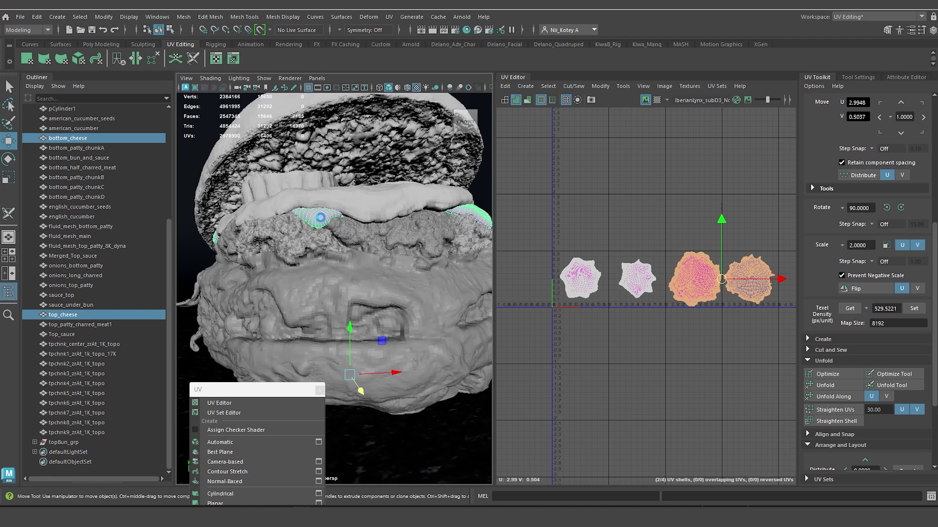
right_click(320, 217)
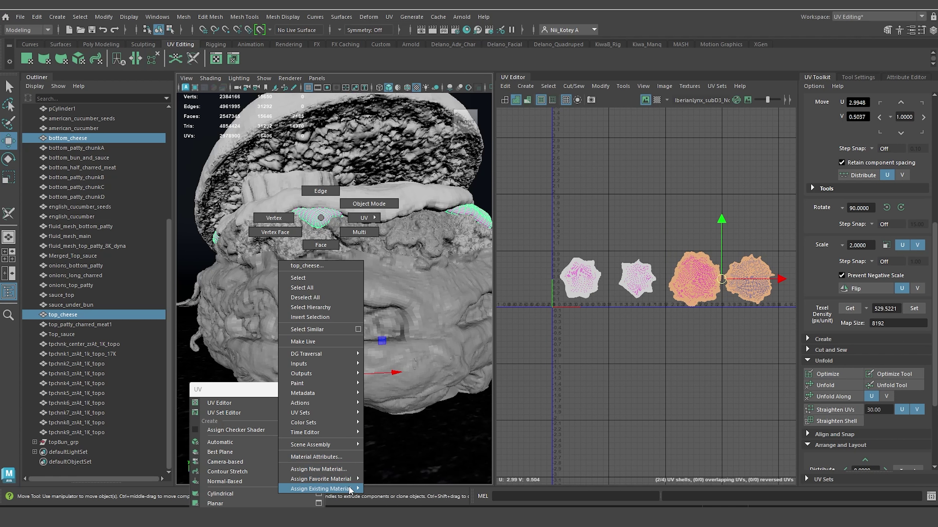
mouse_move(349, 490)
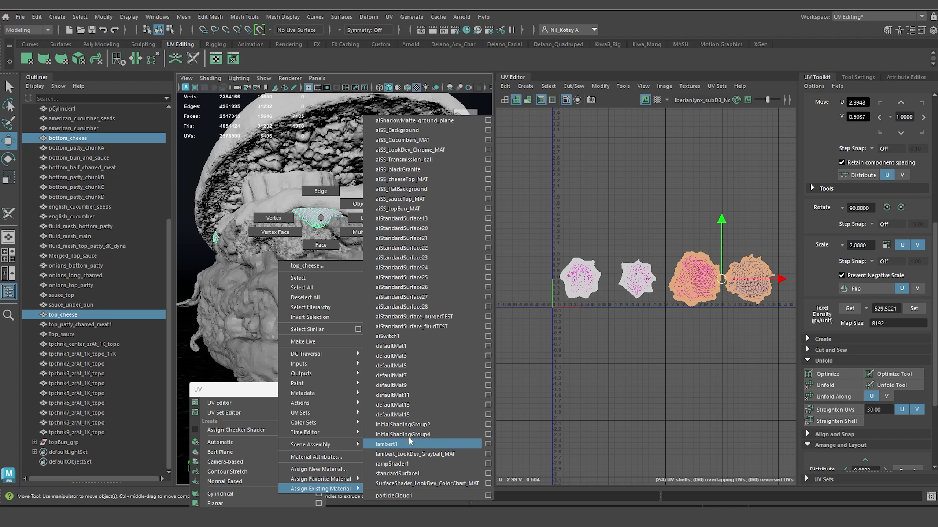
left_click(425, 179)
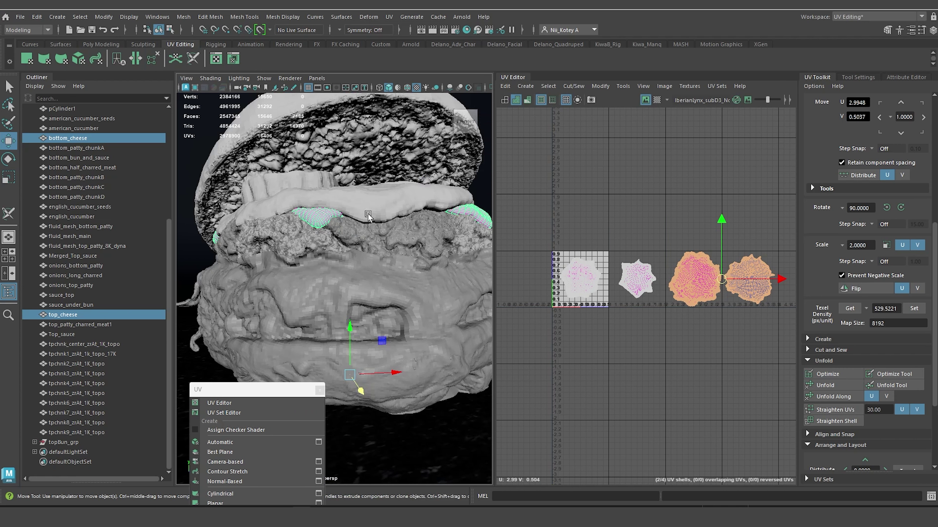
Rename the material assigned to top_cheese as aiSS_cheese_MAT.
left_click(321, 220)
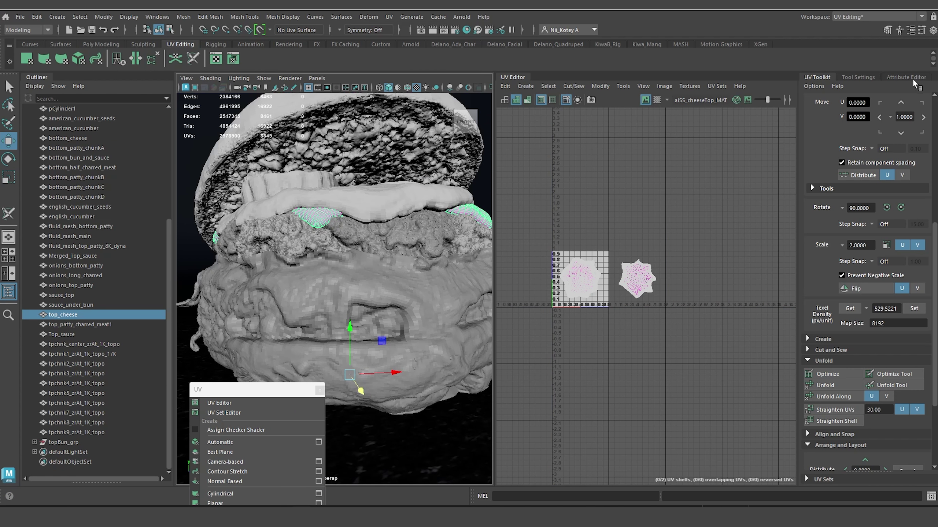
left_click(901, 77)
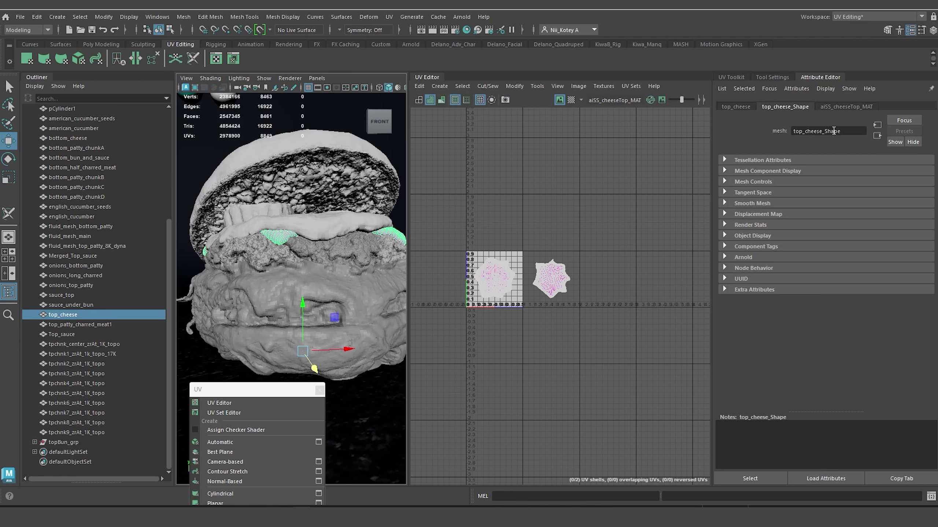
left_click(845, 106)
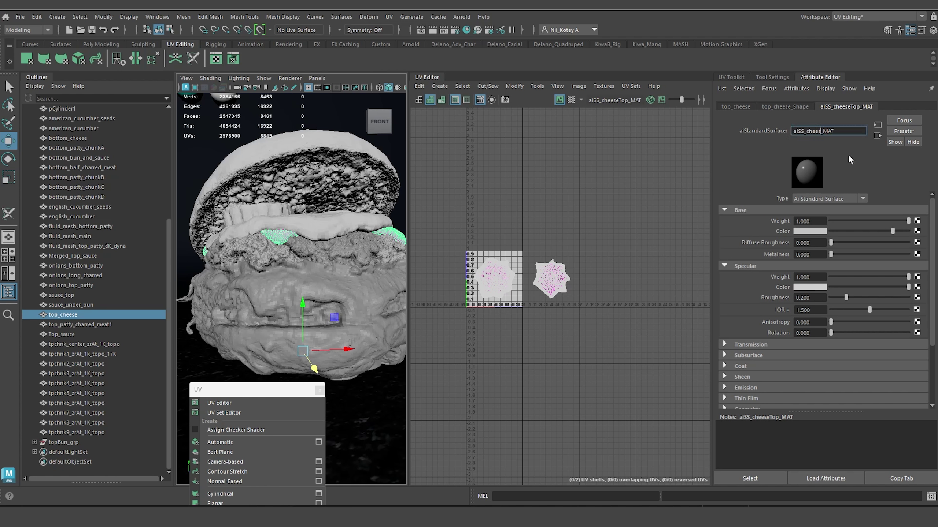
key("Return")
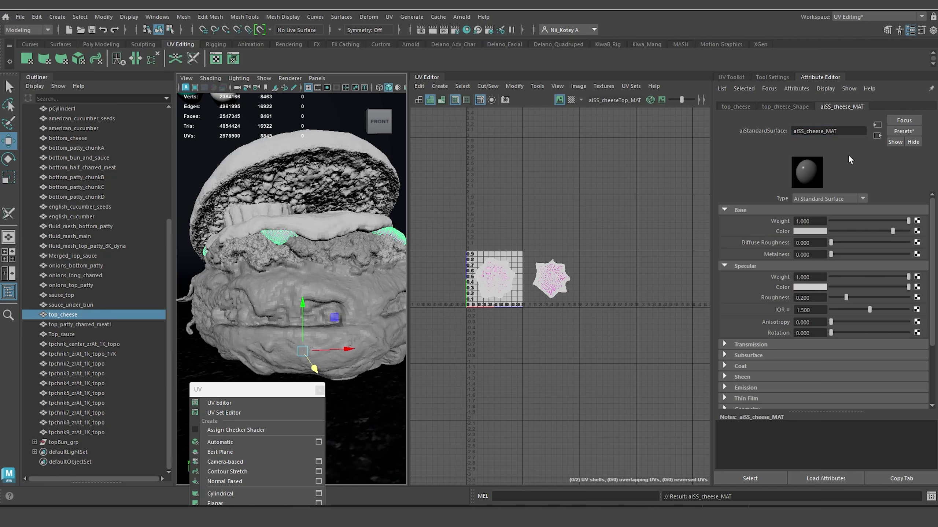
left_click_drag(408, 264, 488, 264)
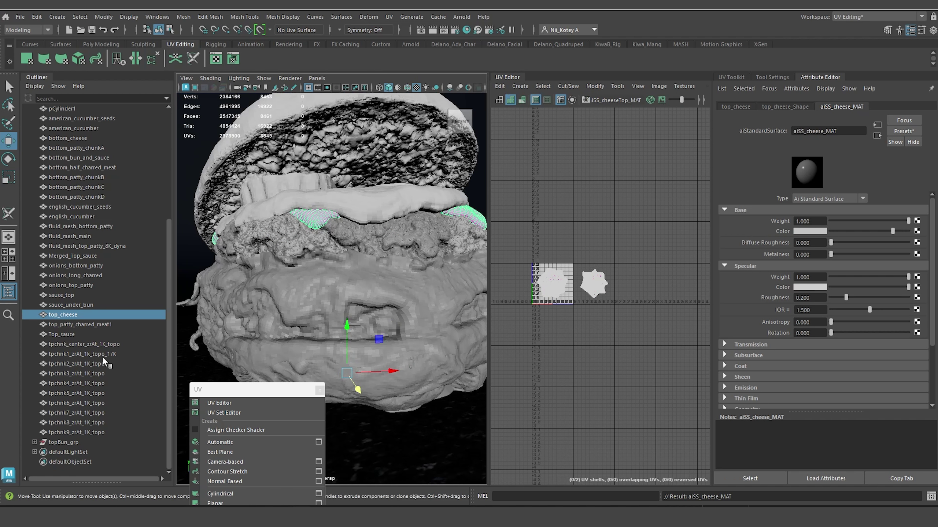
Select the patty chunk tpchnk2_zrAt_1K_topo and isolate it in an enlarged viewport.
left_click(102, 354)
left_click(77, 364)
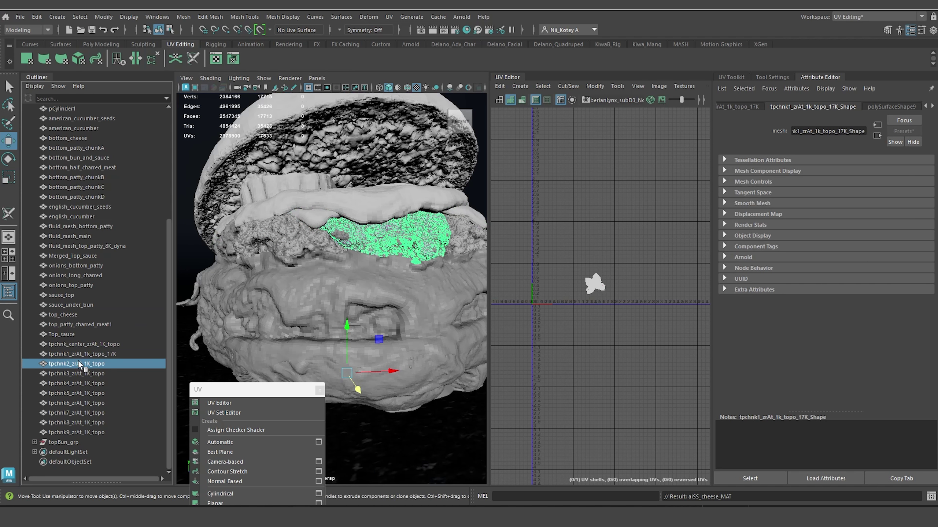
left_click_drag(221, 391, 621, 443)
left_click_drag(425, 280, 363, 292, "alt")
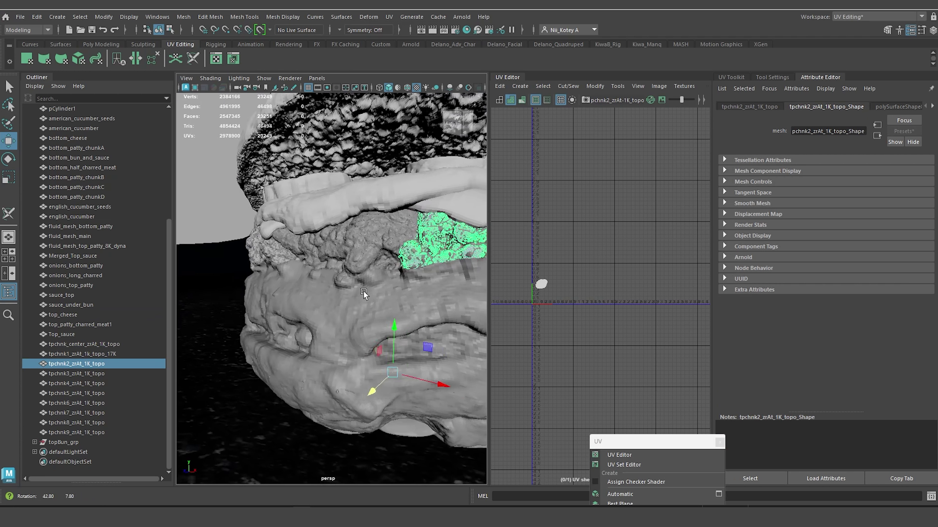
middle_click_drag(363, 292, 325, 335, "alt")
left_click_drag(325, 334, 347, 363, "alt")
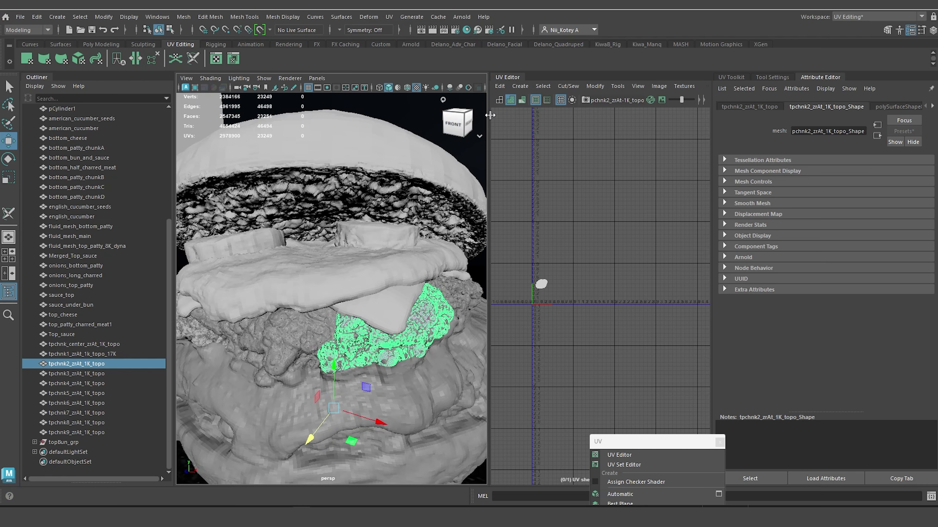
left_click_drag(490, 115, 553, 115)
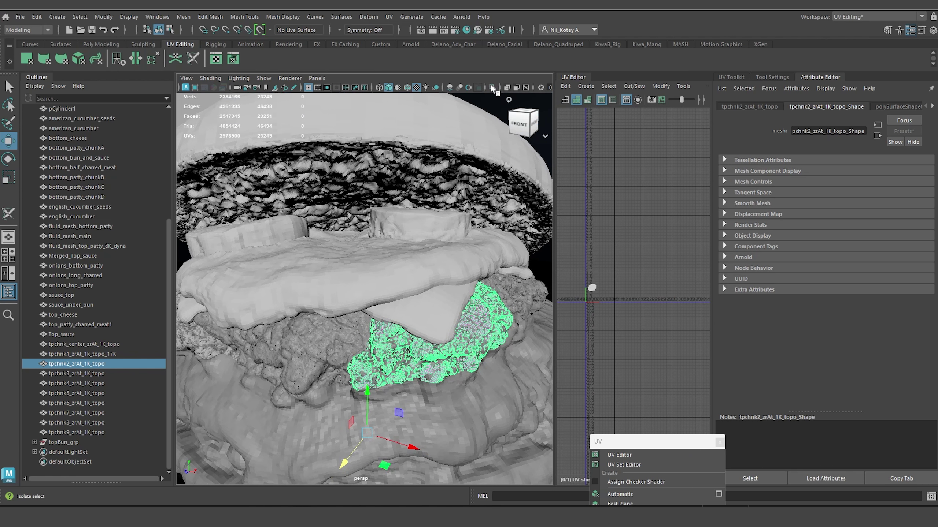
left_click(492, 88)
left_click_drag(316, 361, 456, 304, "alt")
right_click_drag(459, 303, 462, 410, "alt")
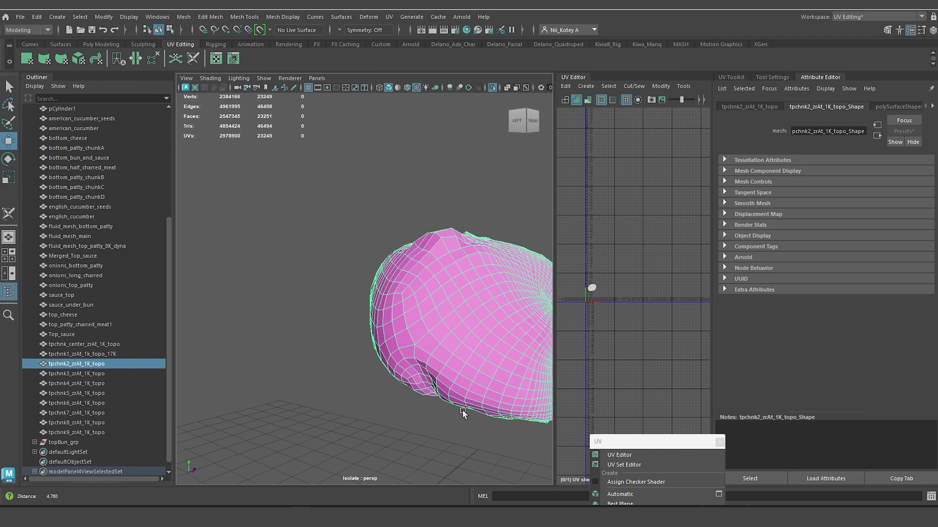
left_click_drag(462, 410, 385, 360, "alt")
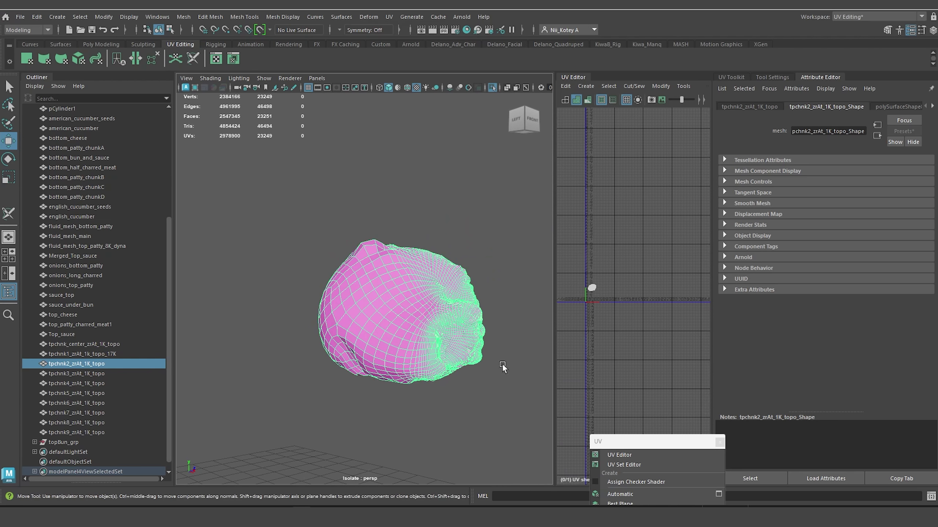
Cut a UV seam along the smooth outer side of the patty chunk with the 3D Cut and Sew UV Tool.
left_click(193, 58)
mouse_move(385, 259)
left_mouse_down("alt")
mouse_move(368, 250)
mouse_move(384, 269)
left_mouse_up("alt")
scroll(399, 296, "up", 5)
mouse_move(416, 333)
left_mouse_down("alt")
mouse_move(452, 298)
mouse_move(423, 340)
mouse_move(538, 381)
mouse_move(464, 387)
mouse_move(351, 356)
mouse_move(421, 352)
mouse_move(392, 360)
left_mouse_up("alt")
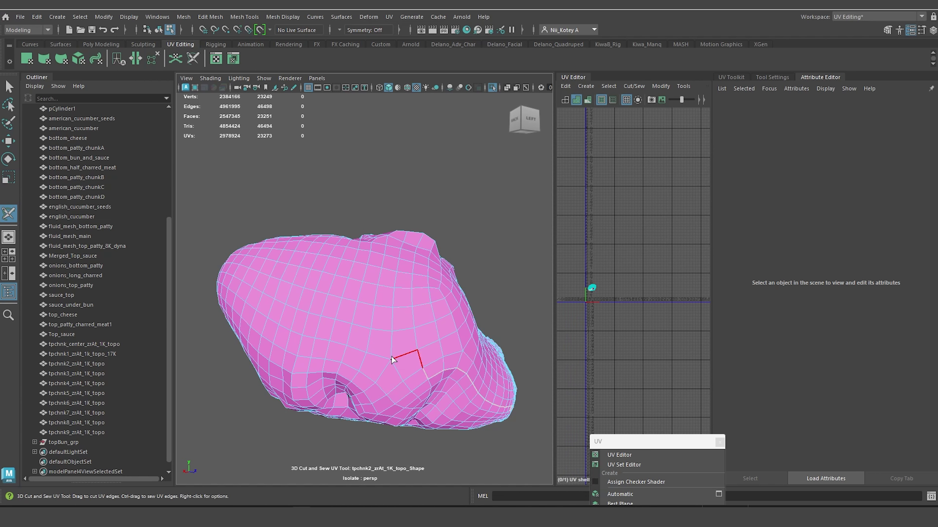
left_click_drag(252, 298, 400, 317, "alt")
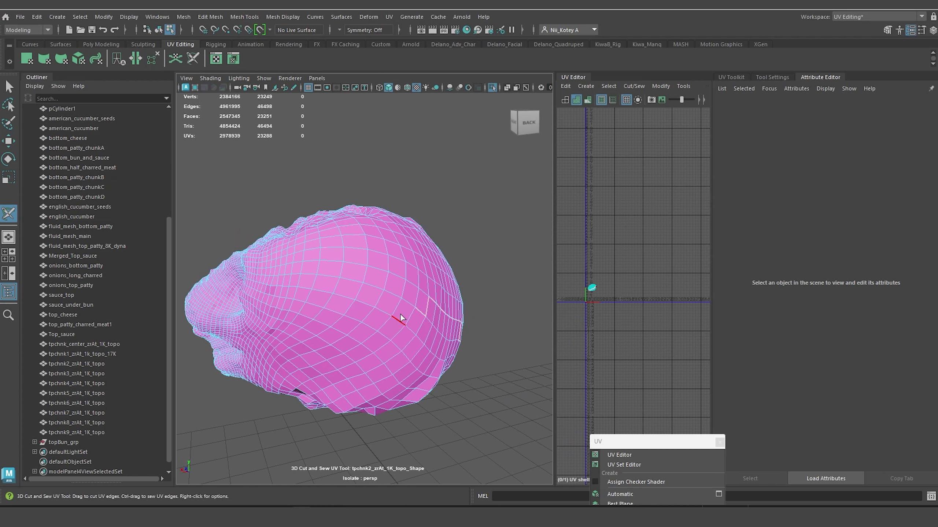
left_click_drag(283, 326, 282, 328)
left_click_drag(282, 329, 382, 329, "alt")
Extend the side seam edge by edge toward the deep dent in the chunk's denser, bumpy area.
left_click(388, 303)
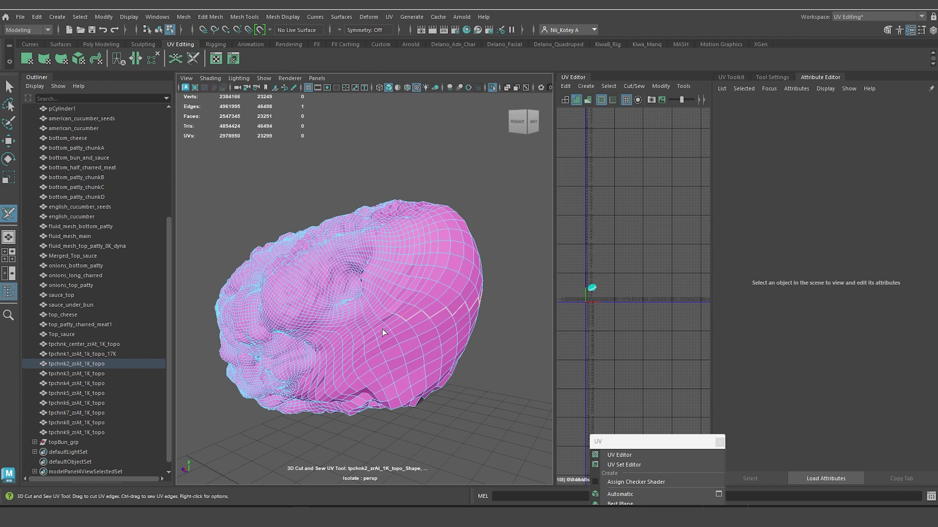
left_click(384, 307)
scroll(384, 308, "up", 5)
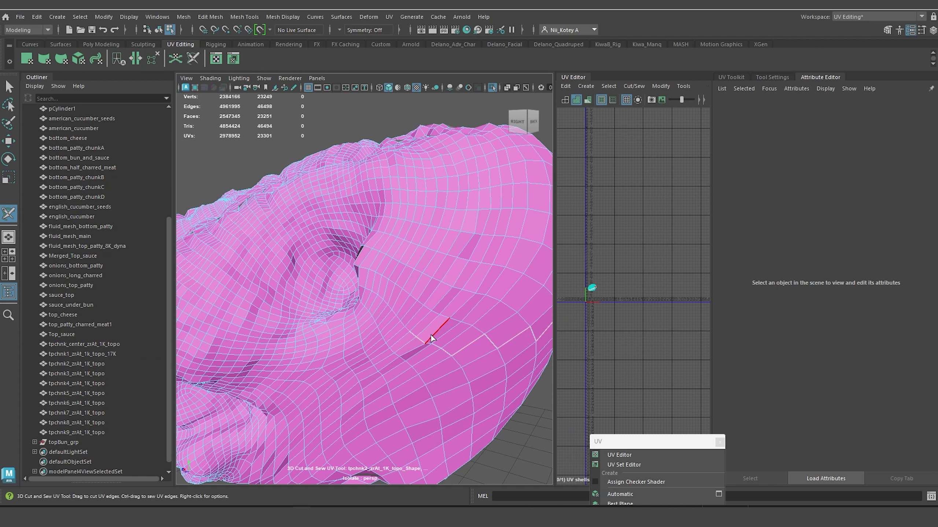
left_click(439, 334)
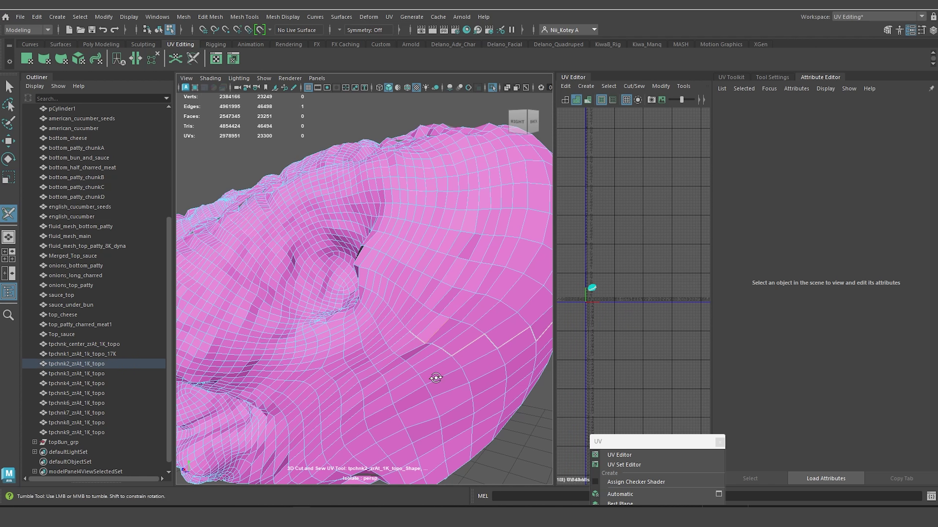
left_click_drag(435, 378, 445, 356, "alt")
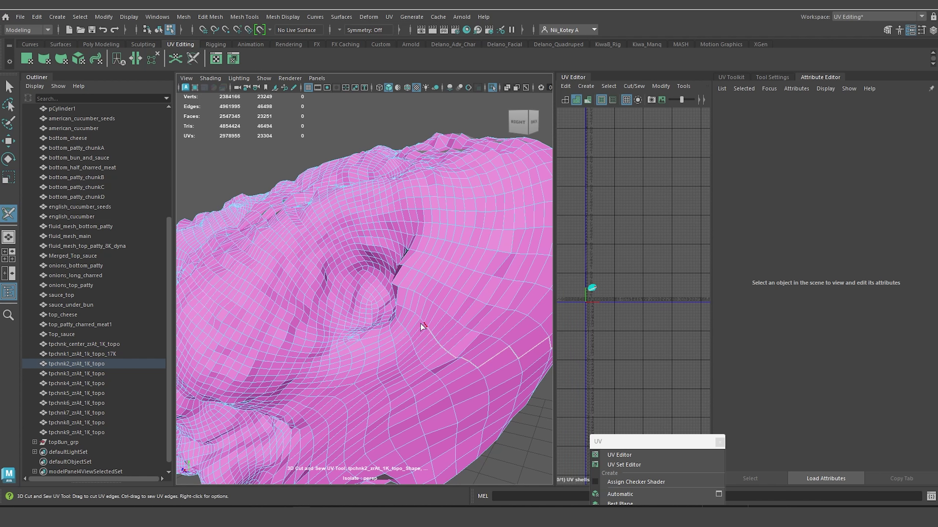
Cut a UV seam across the underside of the patty chunk to its smooth side.
scroll(403, 307, "down", 10)
left_click_drag(452, 347, 303, 287, "alt")
scroll(350, 330, "up", 10)
mouse_move(378, 384)
left_mouse_down("alt")
mouse_move(391, 337)
mouse_move(377, 329)
mouse_move(397, 323)
mouse_move(410, 303)
left_mouse_up("alt")
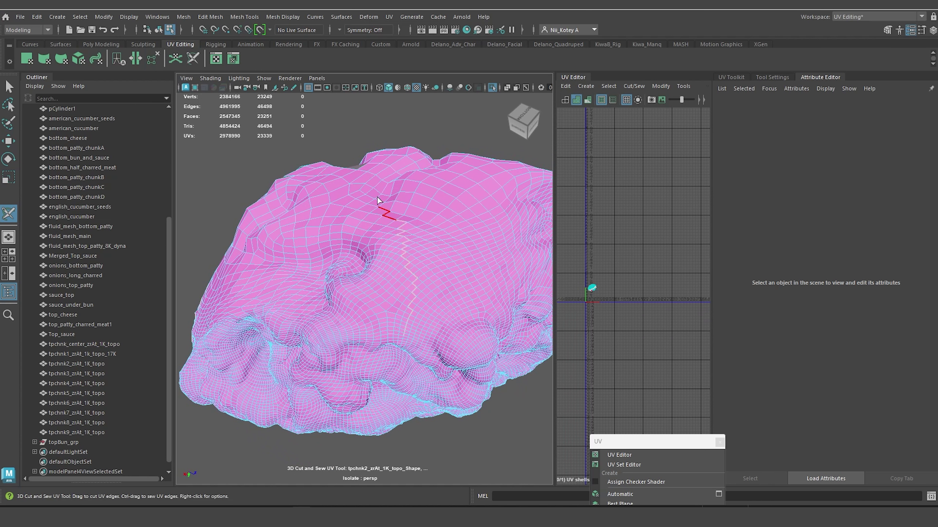
mouse_move(377, 197)
left_mouse_down()
mouse_move(368, 173)
mouse_move(379, 294)
mouse_move(397, 289)
mouse_move(384, 303)
left_mouse_up()
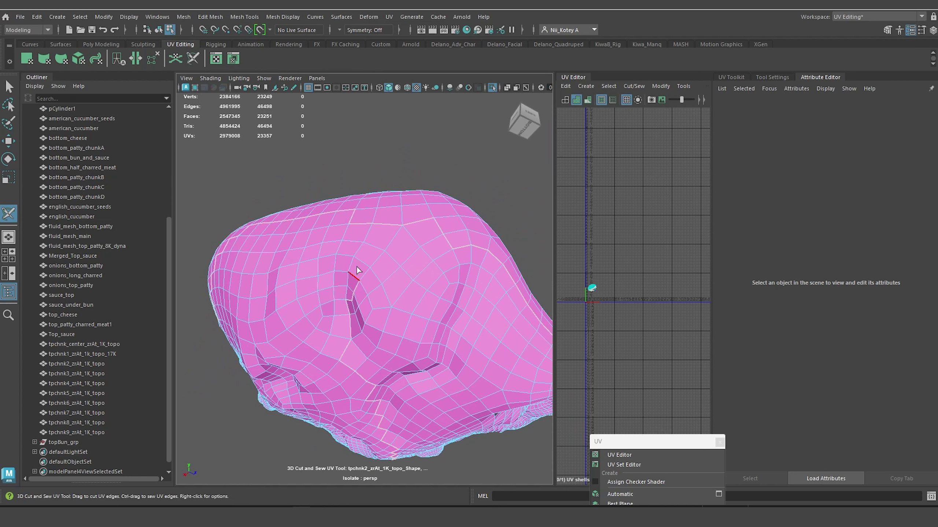
Cut another UV seam from the chunk's smooth left side up over its bumpy top.
left_click_drag(381, 198, 375, 328, "alt")
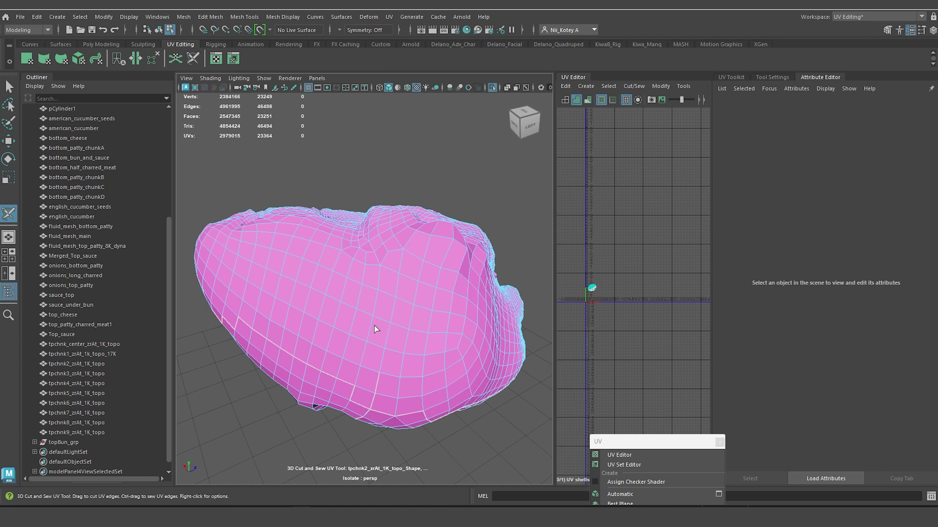
left_click_drag(403, 260, 404, 354, "alt")
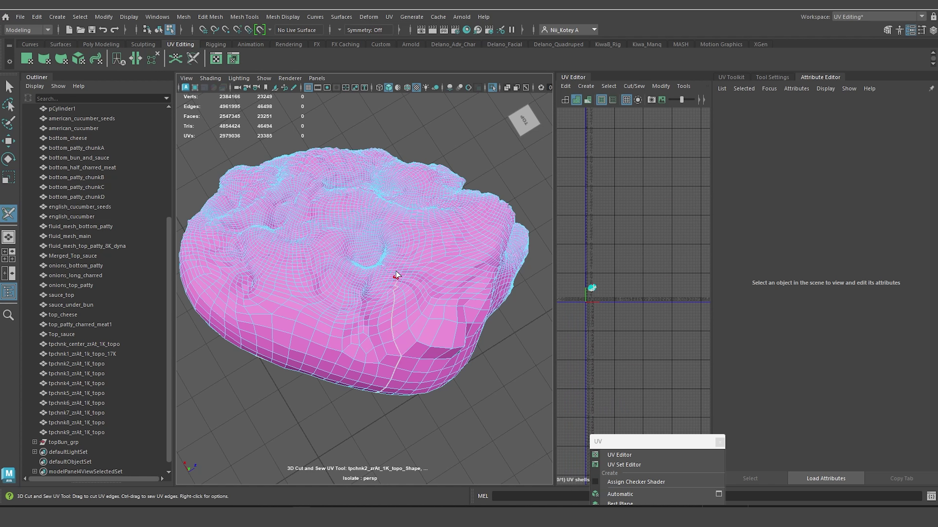
left_click_drag(397, 262, 378, 296, "alt")
Select the chunk's entire UV shell with the Move tool active, and widen the UV Editor around it.
scroll(594, 325, "up", 9)
middle_click_drag(595, 269, 619, 416, "alt")
scroll(619, 416, "down", 3)
middle_click_drag(602, 292, 602, 323, "alt")
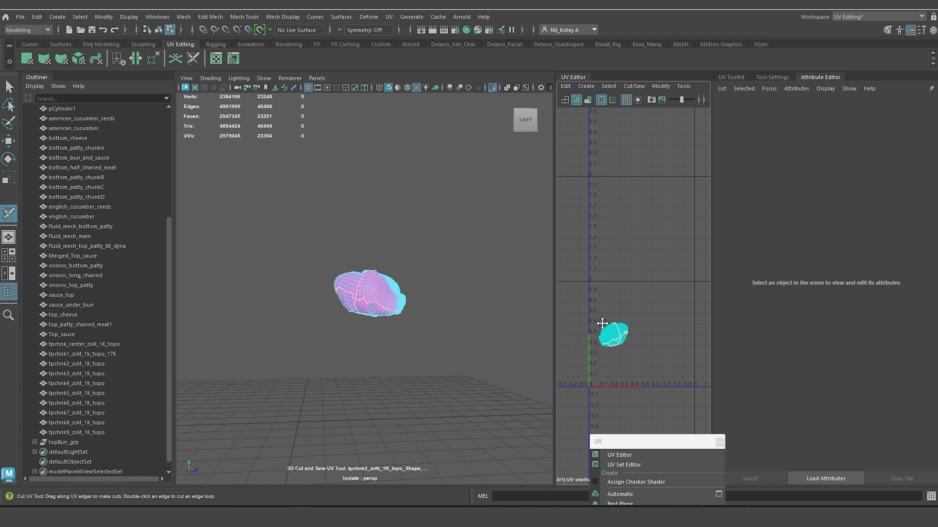
right_click(609, 331)
key("w")
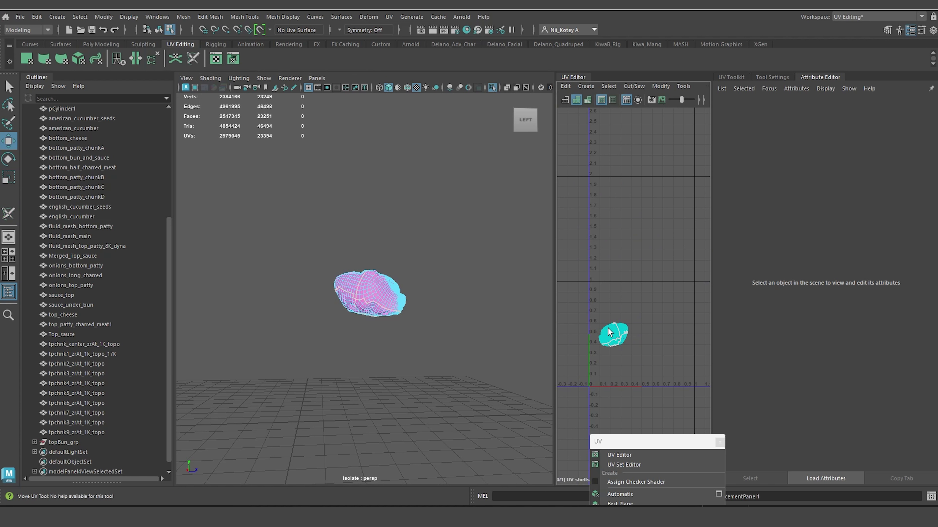
right_click(610, 332)
right_click_drag(609, 329, 587, 315)
left_click_drag(594, 294, 645, 367)
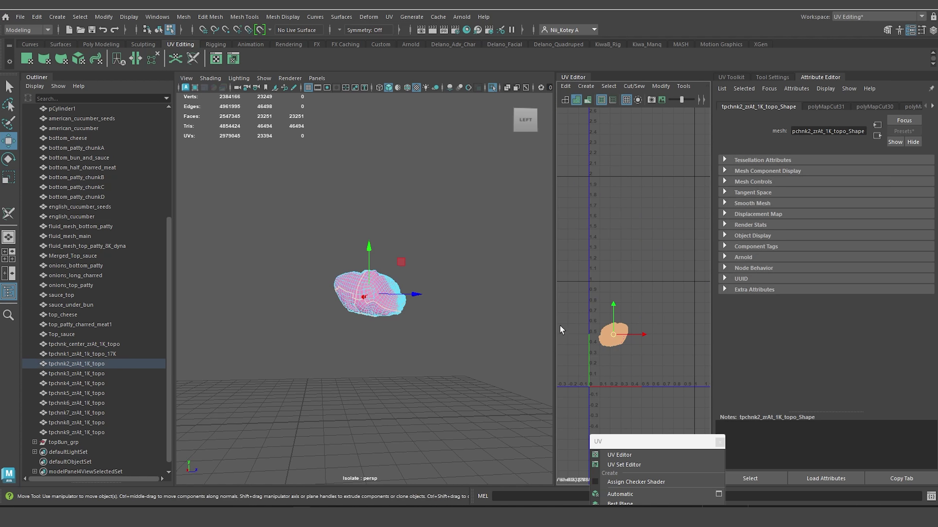
left_click_drag(548, 325, 279, 324)
scroll(428, 318, "down", 4)
middle_click_drag(429, 318, 476, 280, "alt")
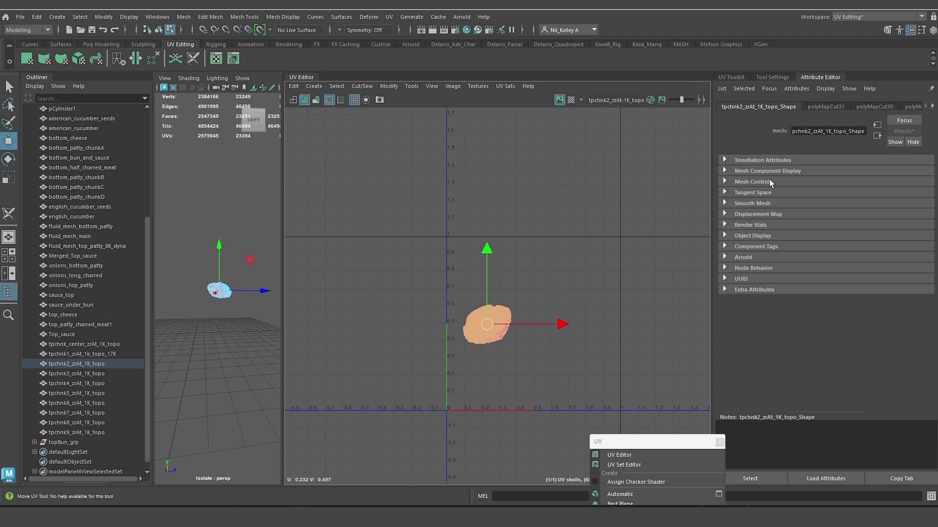
Unfold the tpchnk2 chunk's UV shell and move it into the third UV tile at about U 2.51, V 0.52.
left_click(746, 77)
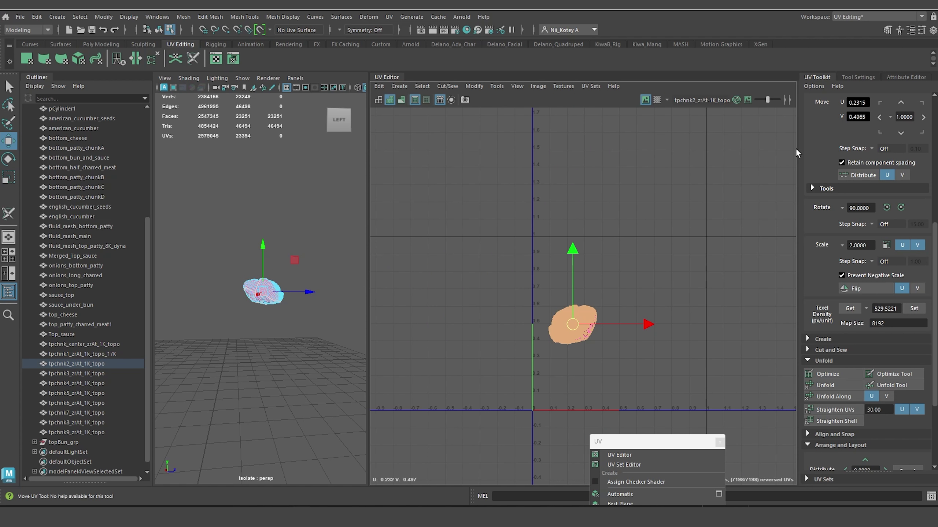
left_click(846, 385)
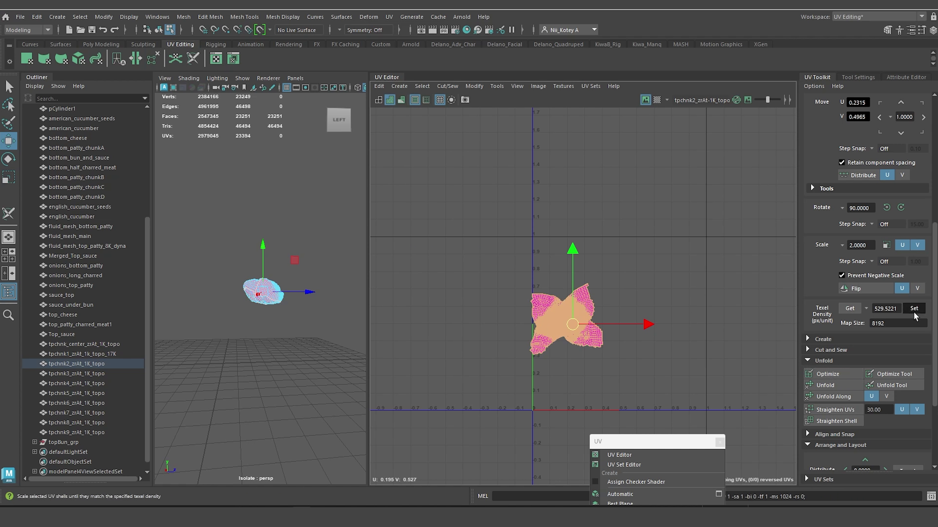
left_click(669, 396)
scroll(675, 355, "down", 3)
middle_click_drag(676, 360, 475, 297, "alt")
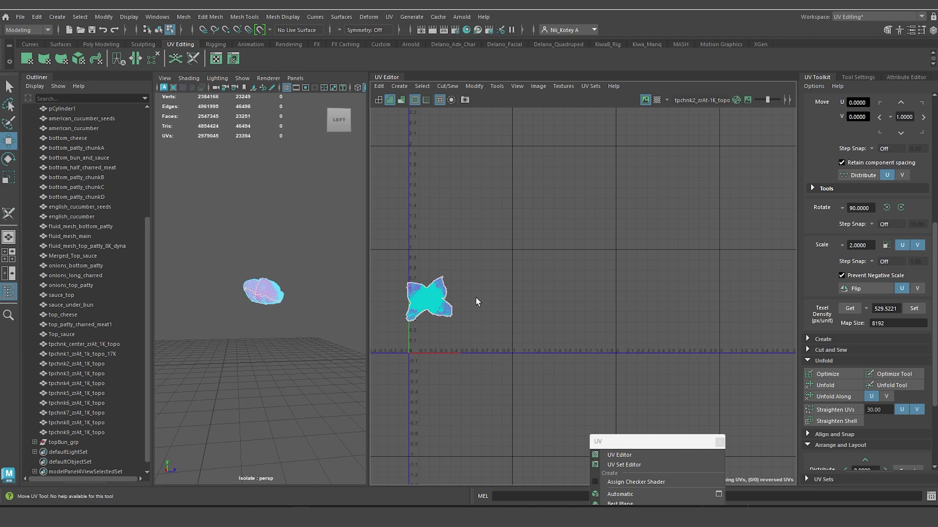
left_click(429, 292)
left_click_drag(432, 302, 670, 300)
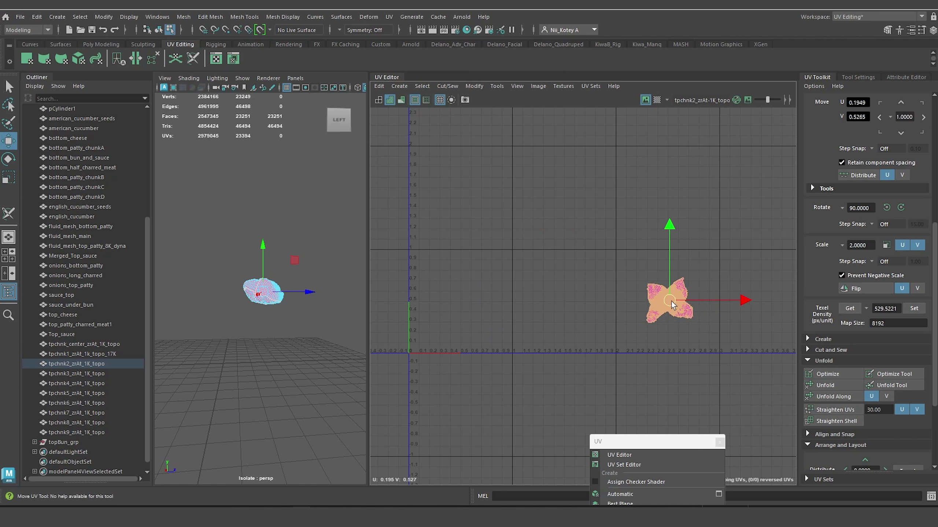
left_click_drag(368, 233, 516, 252)
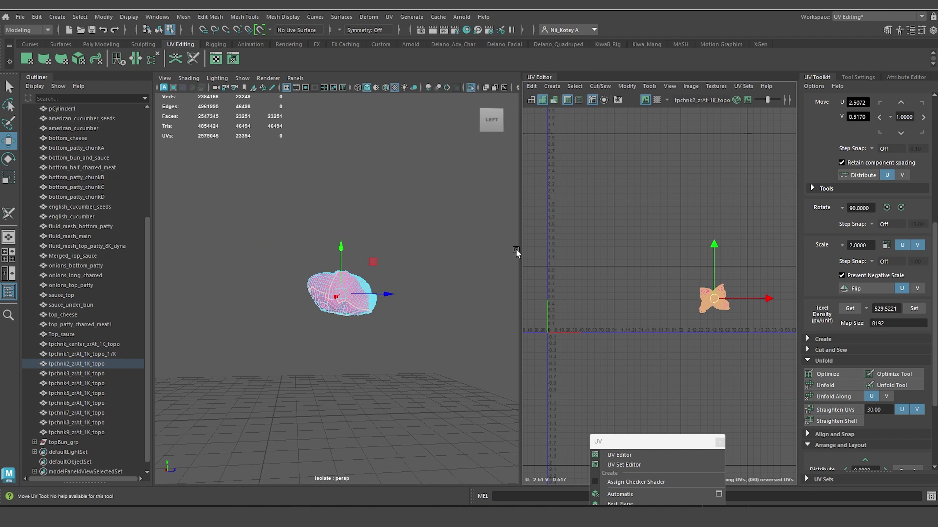
Select tpchnk1, tpchnk2 and tpchnk_center together to compare their shell placement in the UV Editor.
left_click(106, 353)
left_click(102, 362, "ctrl")
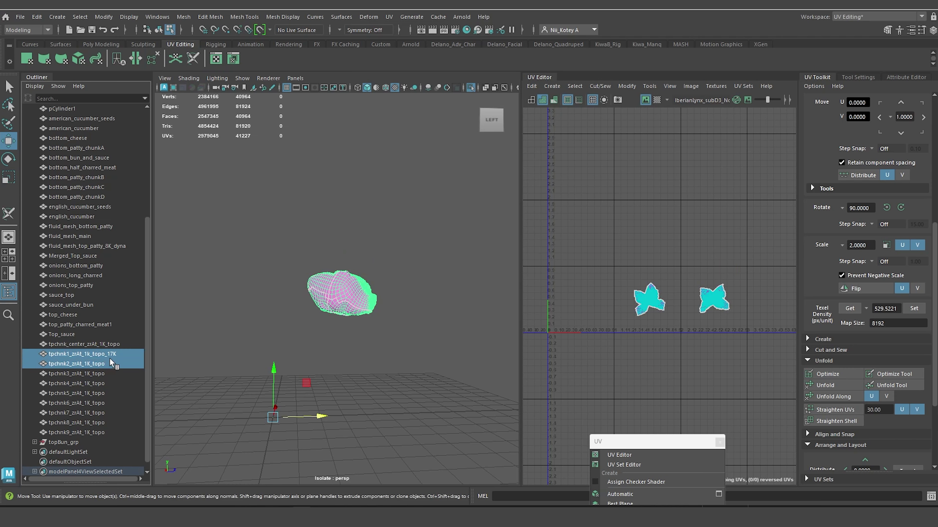
left_click(109, 345, "ctrl")
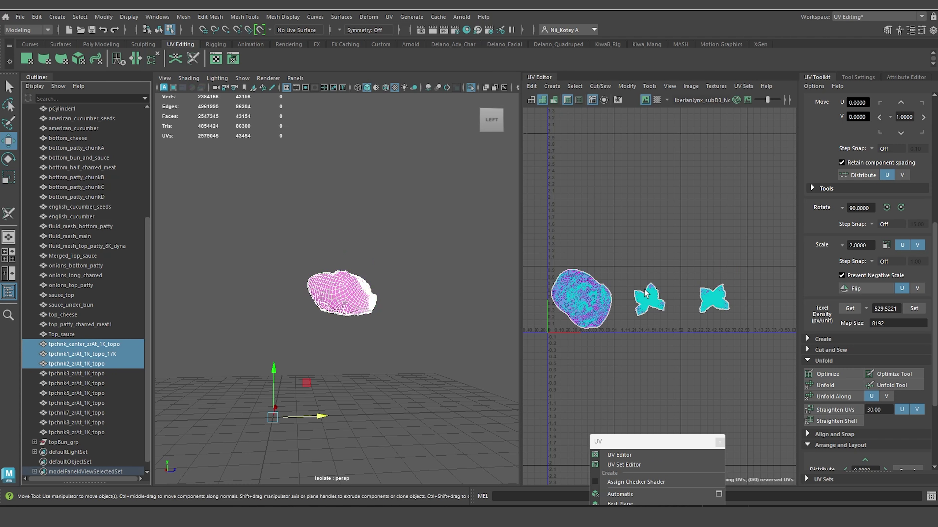
mouse_move(644, 290)
middle_mouse_down("alt")
mouse_move(583, 211)
mouse_move(620, 282)
mouse_move(643, 284)
middle_mouse_up("alt")
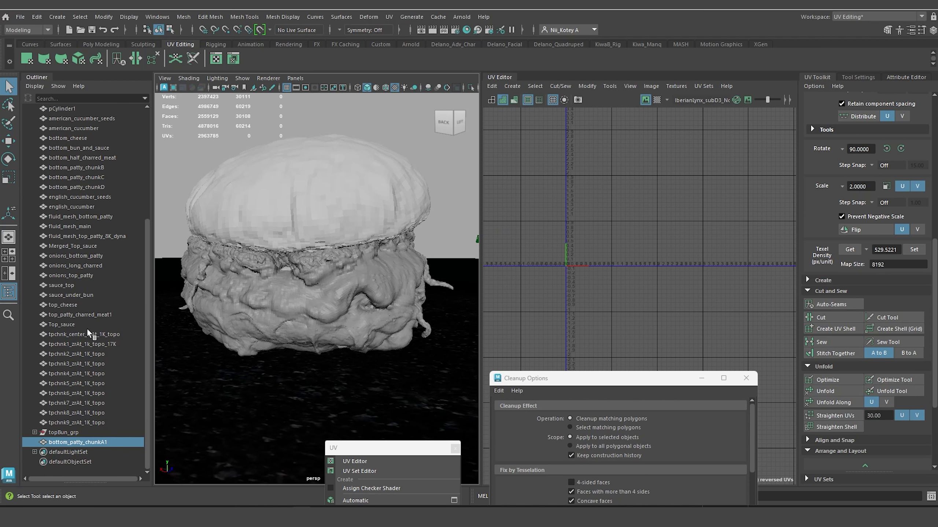
Isolate the center piece and all nine top patty chunks, and review their row of UV shells.
left_click(105, 334)
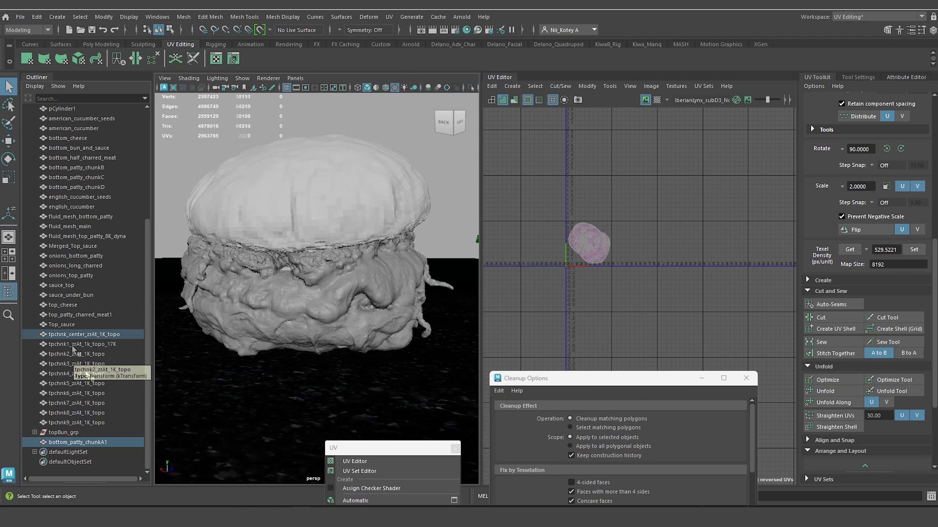
left_click(76, 423, "shift")
left_click_drag(265, 291, 218, 297, "alt")
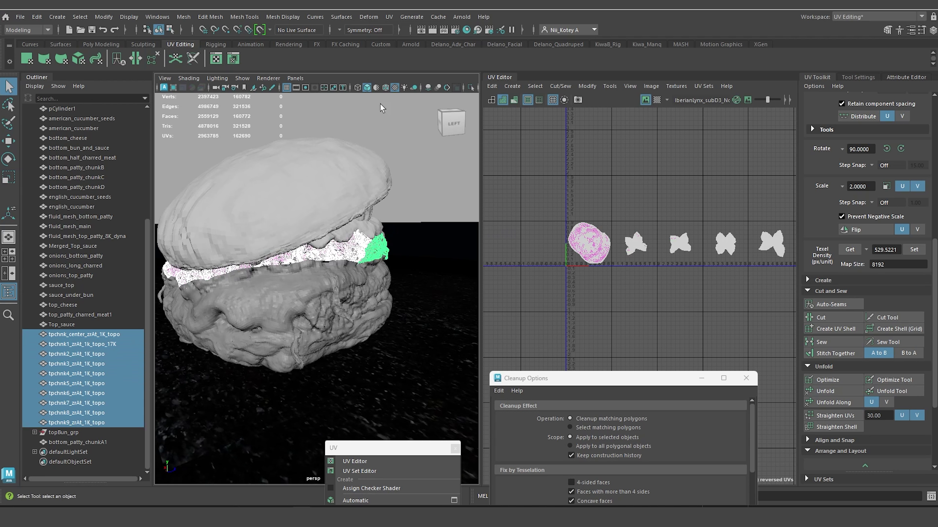
left_click(471, 90)
left_click_drag(327, 277, 303, 304, "alt")
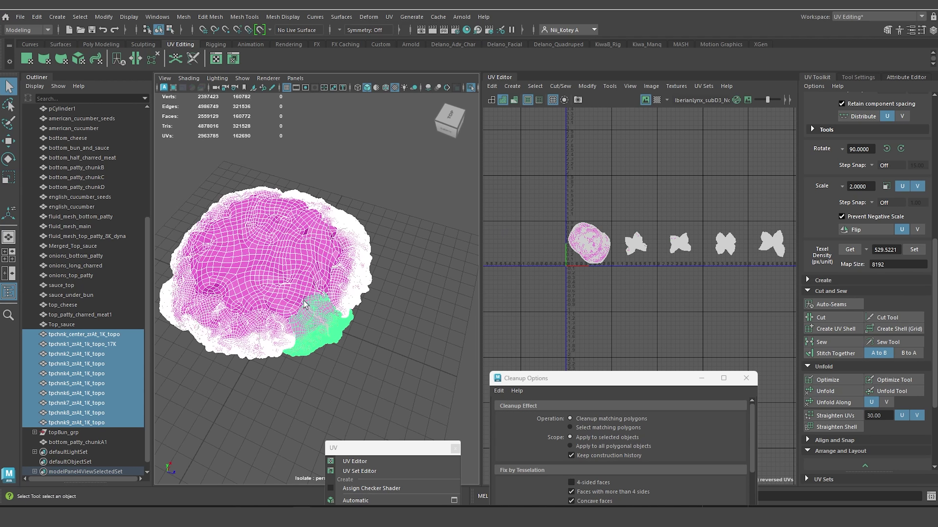
middle_click_drag(720, 305, 637, 290, "alt")
scroll(644, 304, "down", 2)
scroll(623, 309, "down", 1)
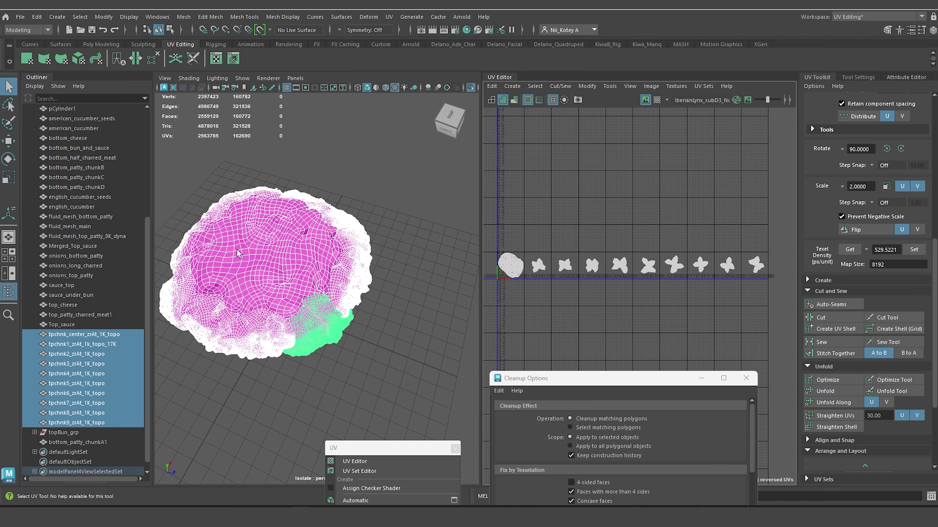
left_click_drag(237, 254, 205, 199, "alt")
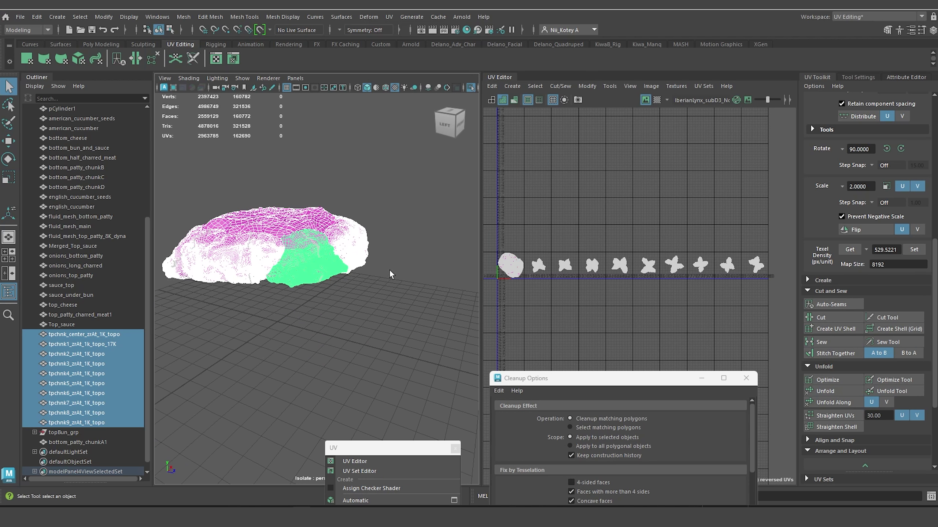
middle_click_drag(649, 294, 666, 320, "alt")
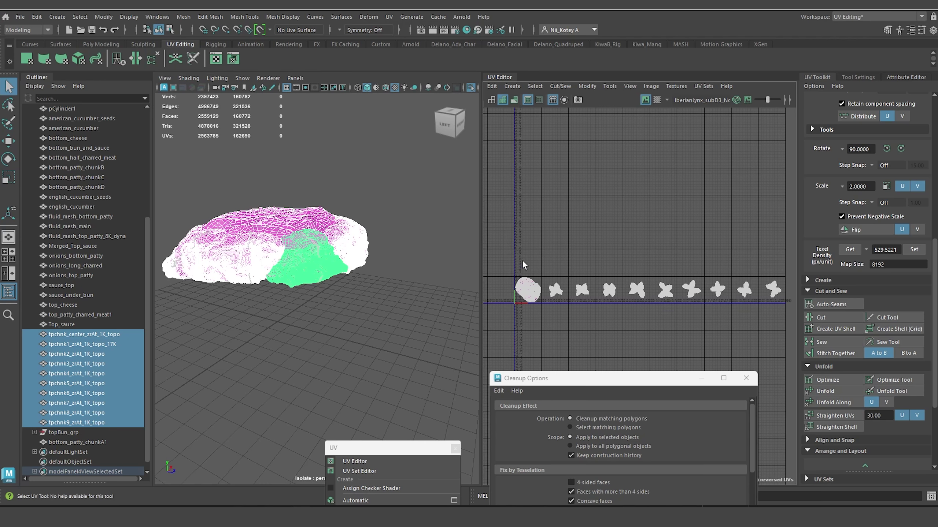
Select individual top patty chunks, including tpchnk8, tpchnk6 and tpchnk4, to match each with its UV shell and examine the patty around them.
left_click_drag(261, 291, 303, 307, "alt")
right_click_drag(304, 306, 345, 328, "alt")
left_click(345, 327)
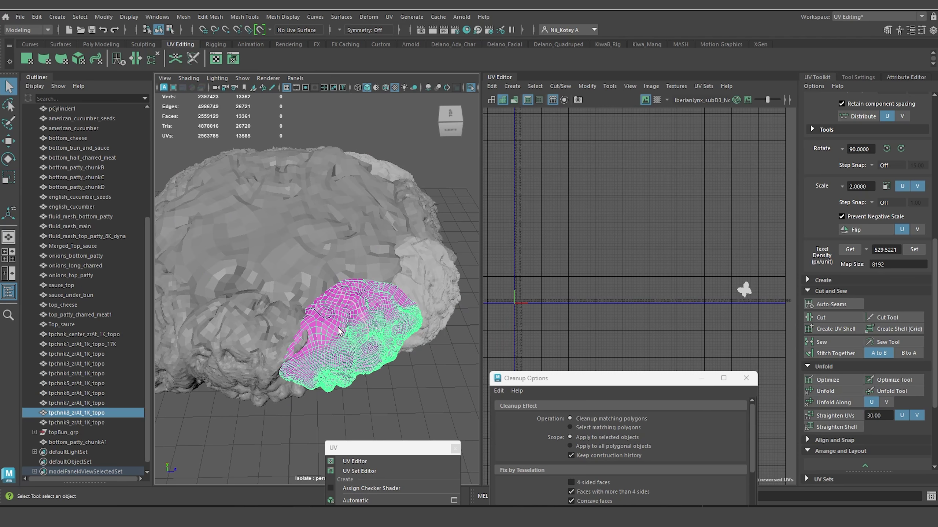
left_click_drag(338, 327, 250, 309, "alt")
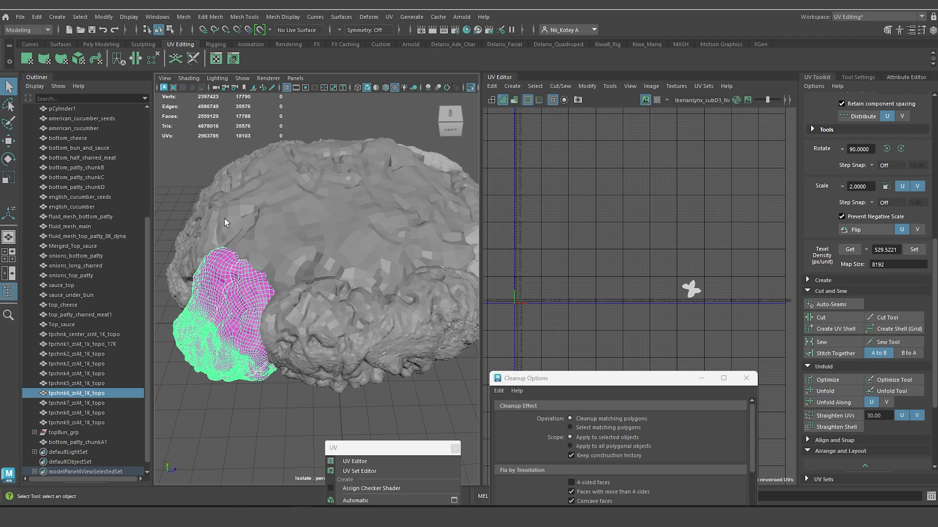
mouse_move(227, 222)
left_mouse_down("alt")
mouse_move(241, 261)
mouse_move(238, 224)
left_mouse_up("alt")
left_click(236, 189)
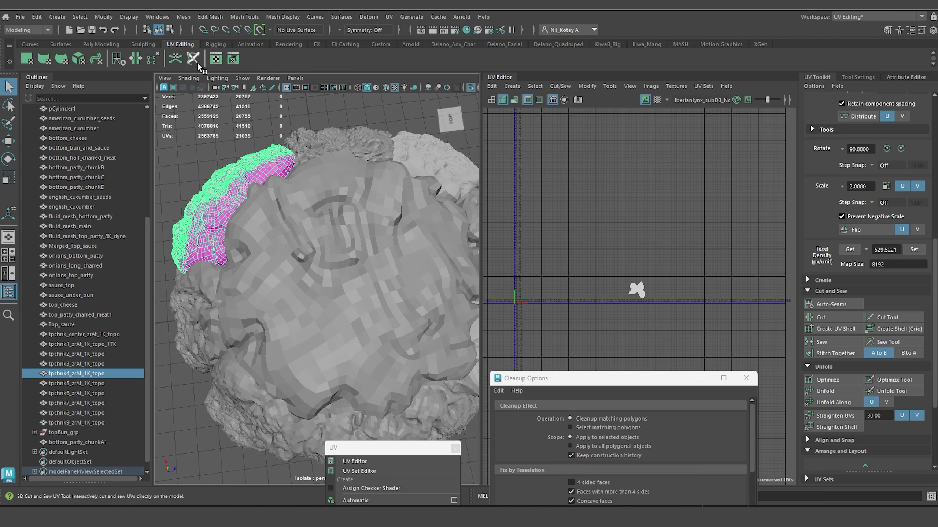
left_click_drag(345, 340, 316, 276, "alt")
left_click_drag(353, 376, 250, 284, "alt")
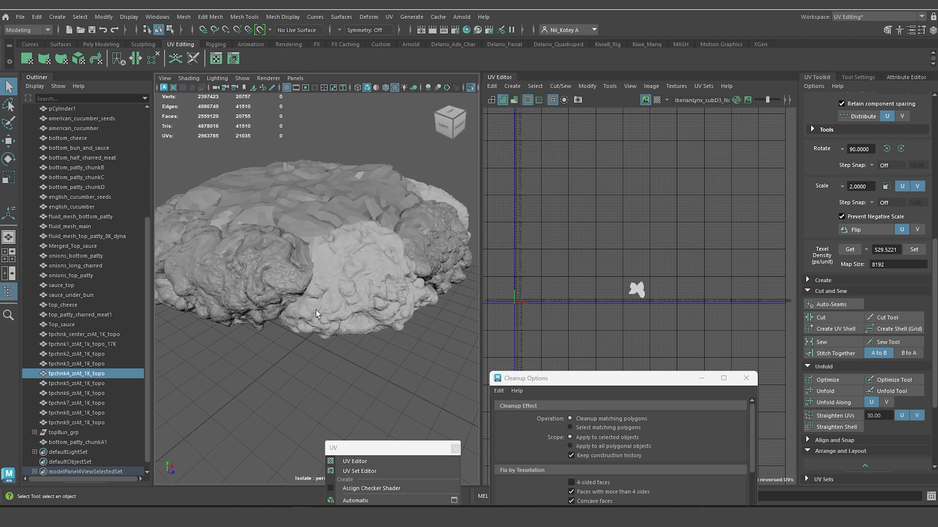
Select tpchnk9 and examine its surface and mesh density up close.
left_click_drag(295, 353, 267, 362, "alt")
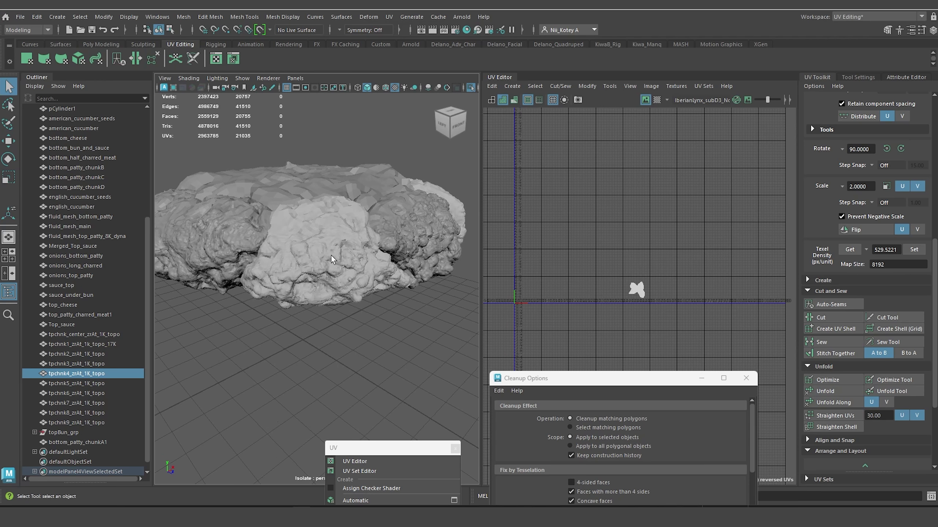
right_click_drag(331, 255, 356, 279, "alt")
left_click(324, 229)
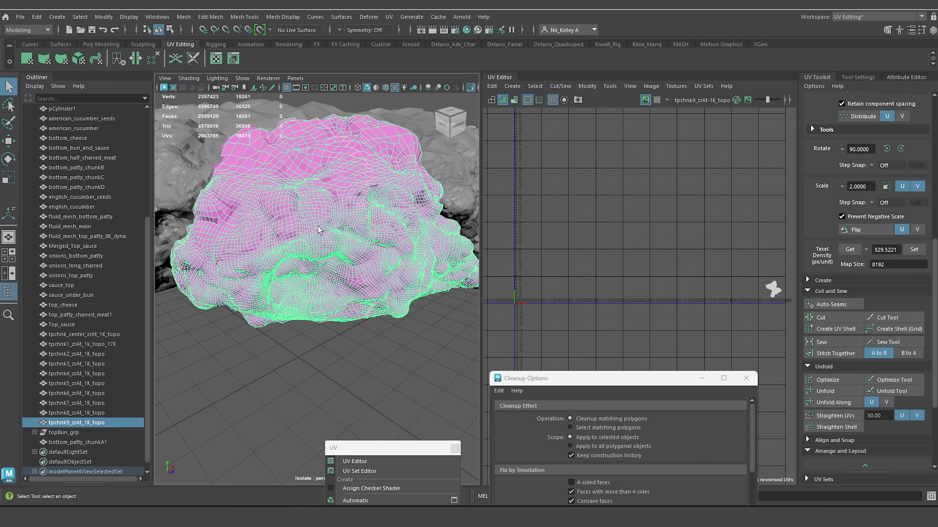
left_click_drag(302, 221, 219, 259, "alt")
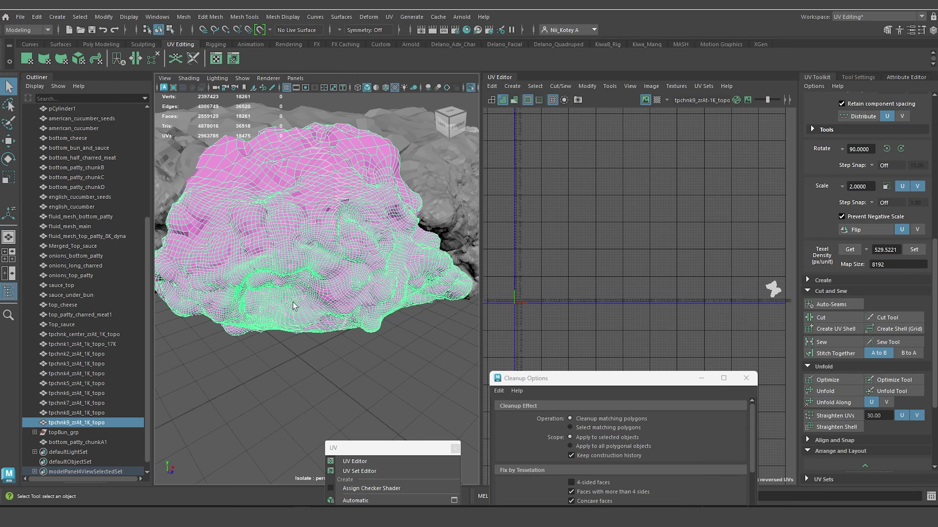
left_click_drag(300, 230, 311, 237, "alt")
left_click_drag(371, 220, 277, 284, "alt")
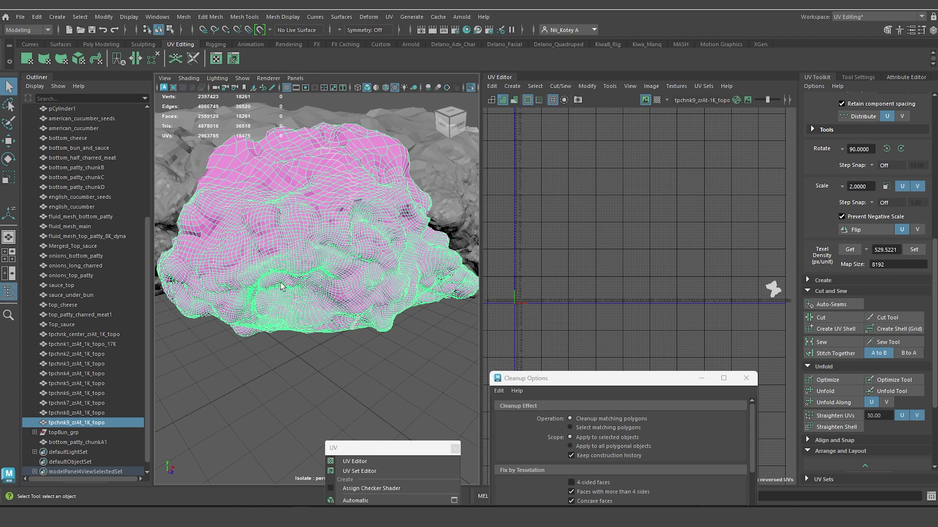
Bring back the whole burger, select bottom_patty_chunkA1 and isolate it in the viewport.
left_click(470, 87)
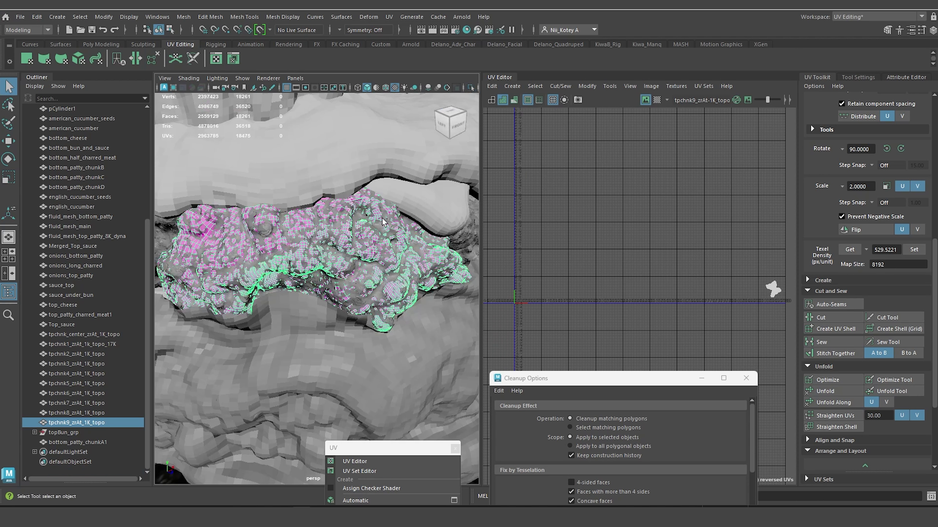
scroll(382, 218, "down", 8)
middle_click_drag(364, 239, 363, 203, "alt")
left_click(93, 444)
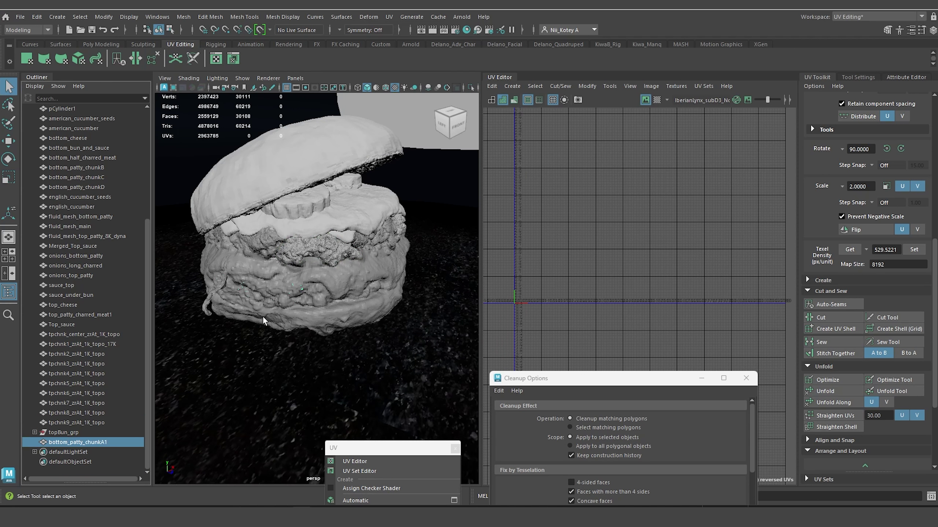
left_click_drag(328, 197, 359, 195, "alt")
left_click(470, 87)
right_click_drag(350, 257, 392, 335, "alt")
Examine bottom_patty_chunkA1 from all sides to judge its bumpy outer surface and smoother inner faces.
left_click_drag(284, 321, 279, 158, "alt")
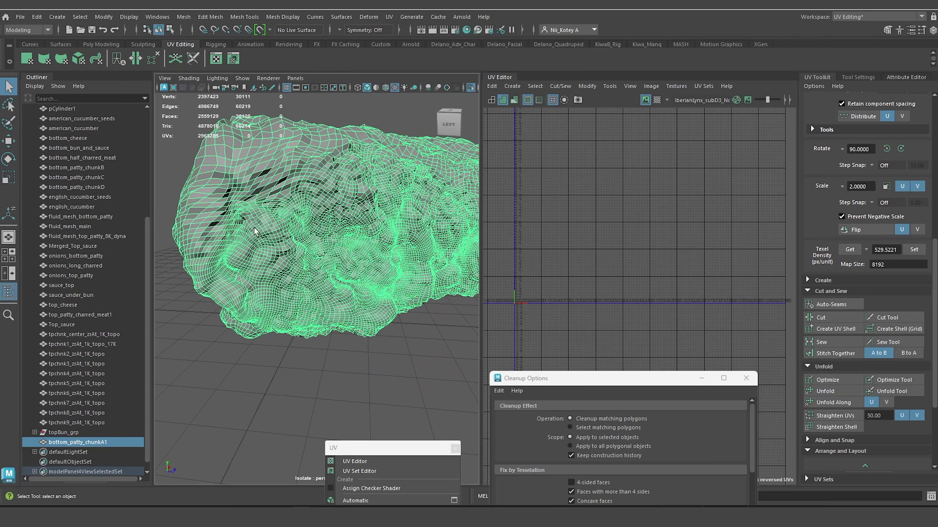
left_click_drag(321, 231, 304, 226, "alt")
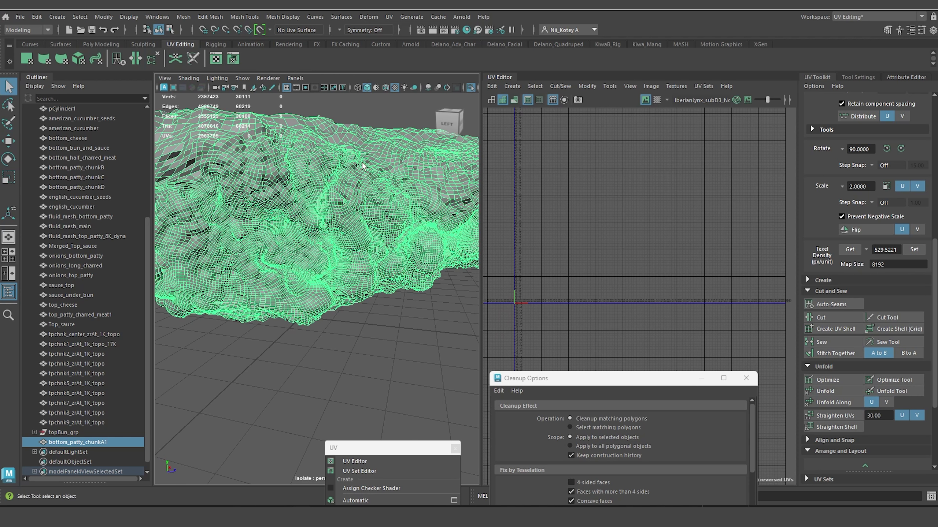
scroll(300, 236, "down", 5)
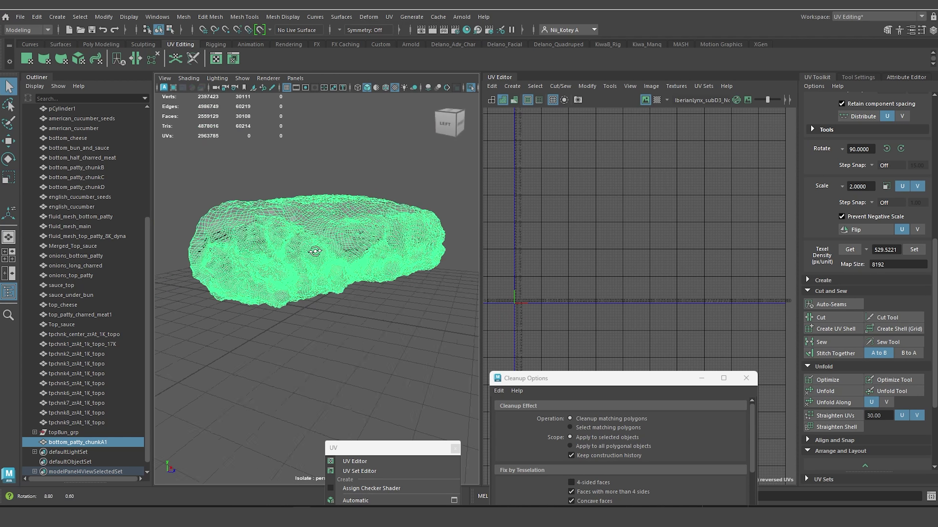
left_click_drag(313, 254, 260, 276, "alt")
left_click_drag(358, 256, 436, 266, "alt")
middle_click_drag(427, 232, 352, 227, "alt")
scroll(353, 226, "up", 4)
left_click_drag(352, 244, 329, 244, "alt")
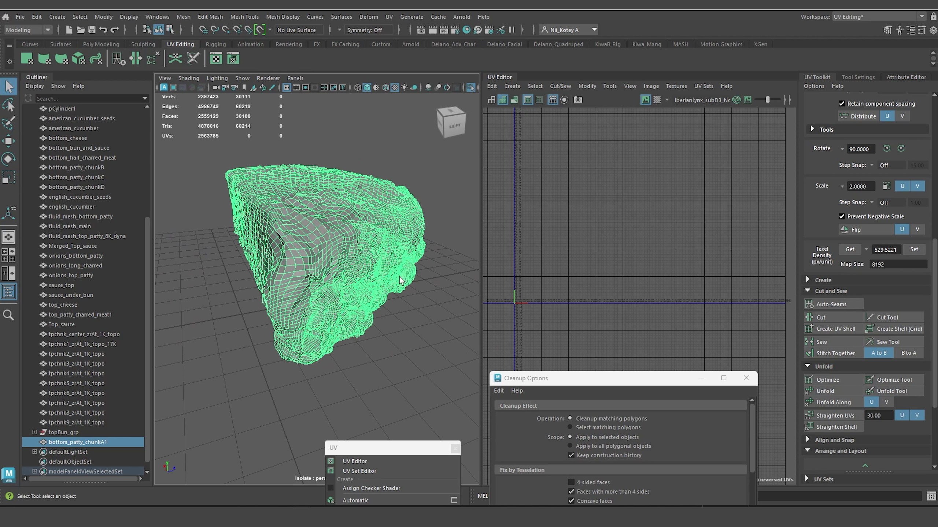
left_click_drag(400, 281, 309, 137, "alt")
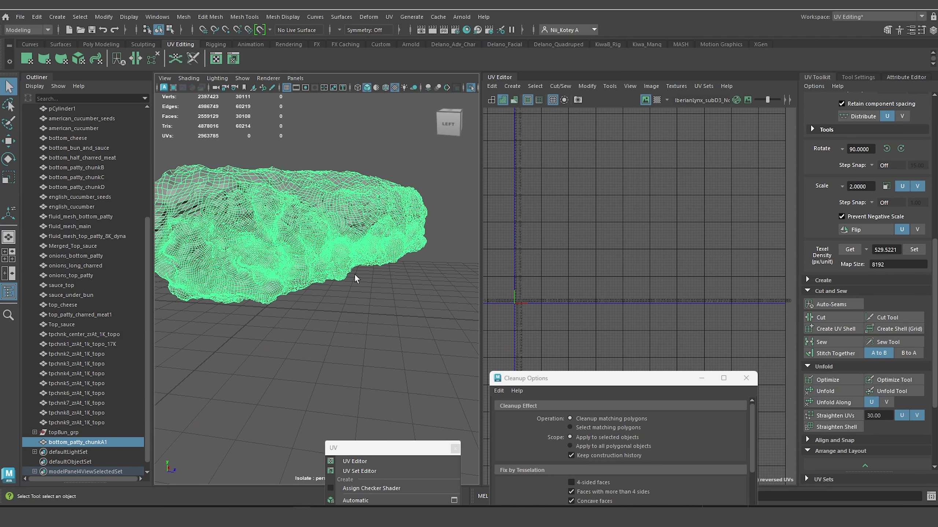
mouse_move(363, 217)
left_mouse_down("alt")
mouse_move(293, 213)
mouse_move(355, 236)
mouse_move(359, 200)
left_mouse_up("alt")
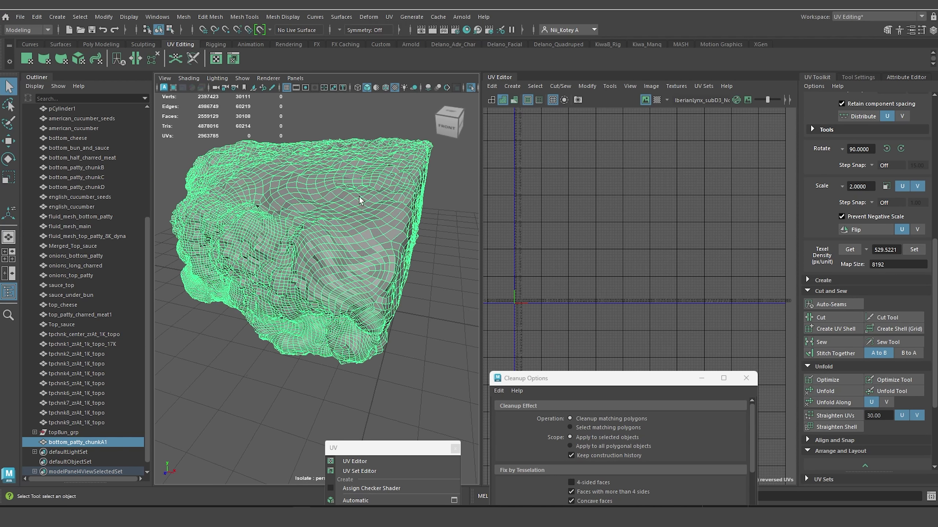
Create a planar UV projection on bottom_patty_chunkA1.
left_click(388, 16)
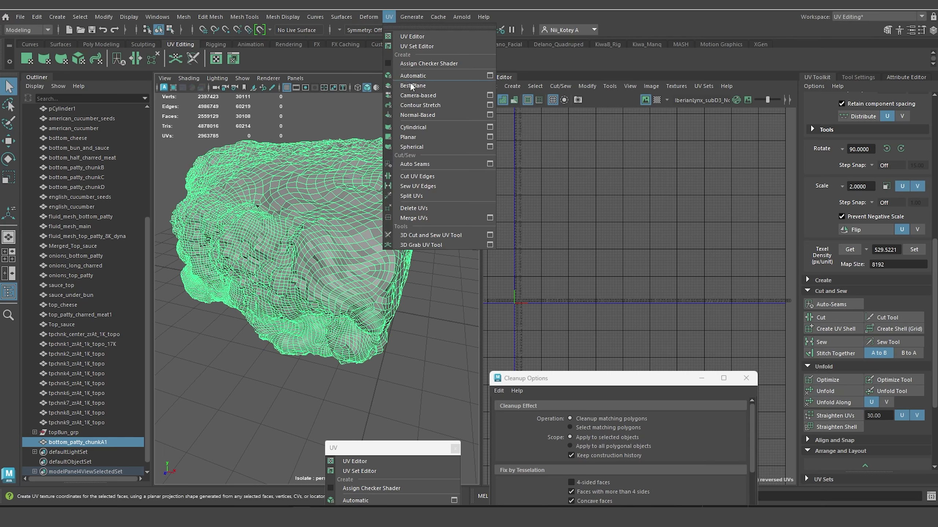
left_click(437, 138)
left_click_drag(362, 294, 332, 292, "alt")
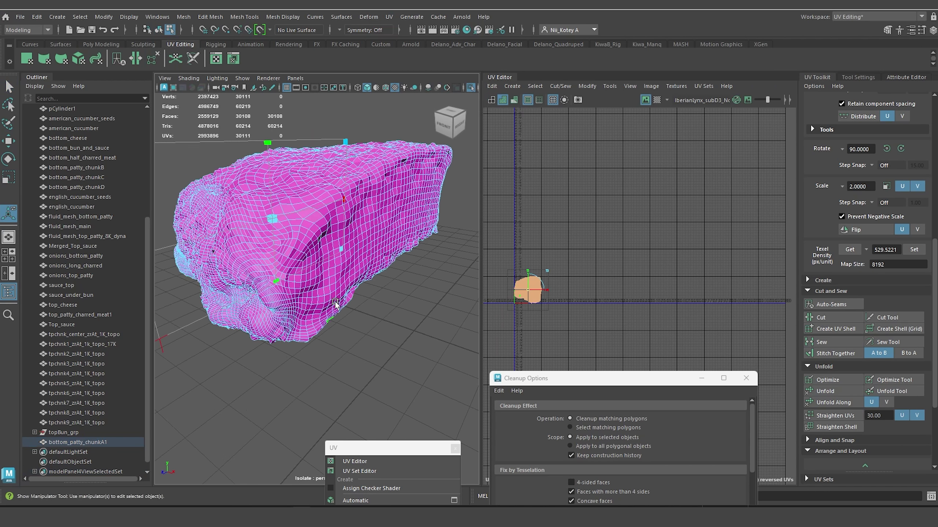
left_click_drag(285, 225, 294, 231, "alt")
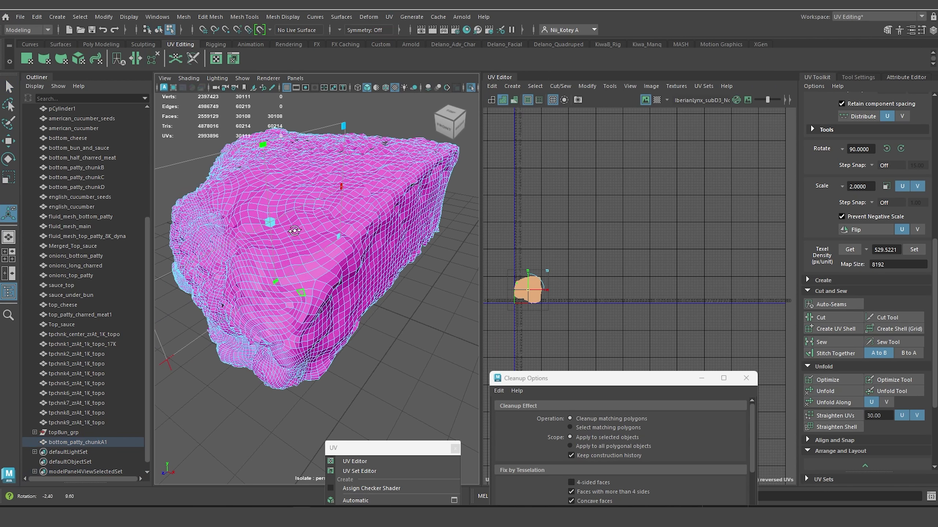
Try the 3D Cut and Sew UV tool on bottom_patty_chunkA1, and return to object mode with the Move tool active.
left_click(194, 58)
left_click_drag(312, 253, 308, 201, "alt")
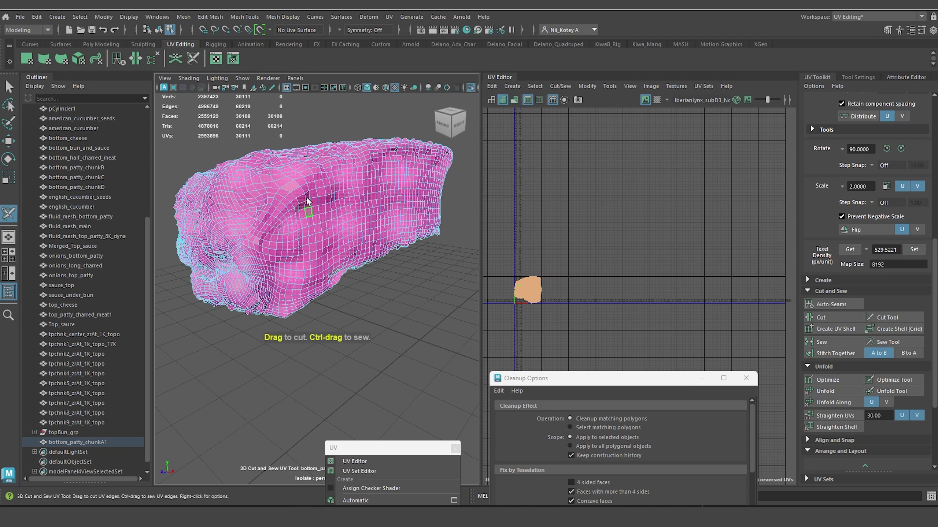
key("w")
right_click_drag(307, 198, 318, 189)
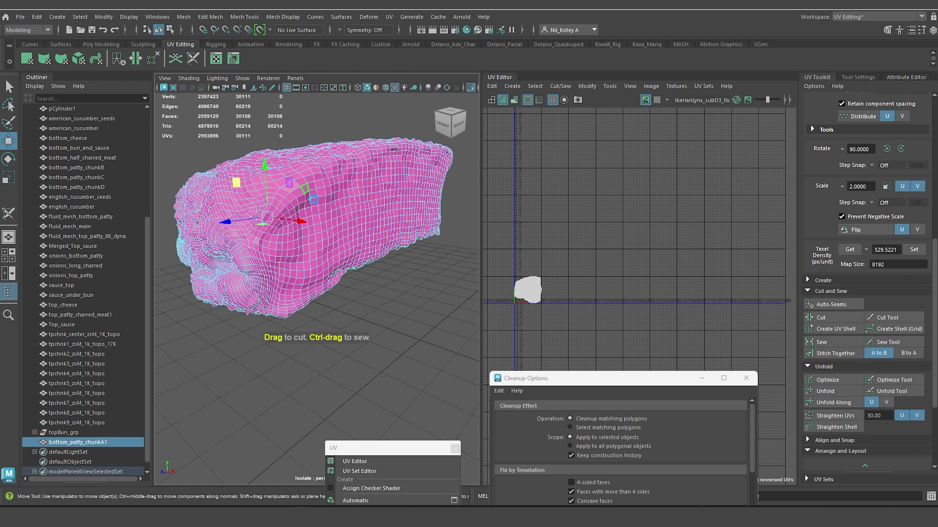
Activate the 3D Cut and Sew UV tool on bottom_patty_chunkA1, try a cut across the top face and undo it.
left_click(193, 58)
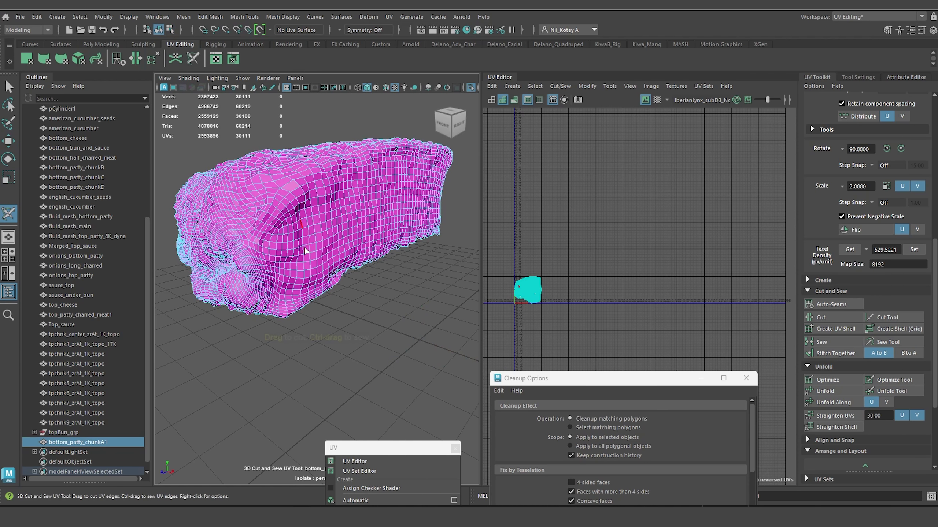
left_click_drag(309, 255, 266, 185, "alt")
left_click_drag(266, 185, 295, 258, "alt")
right_click_drag(295, 258, 350, 335, "alt")
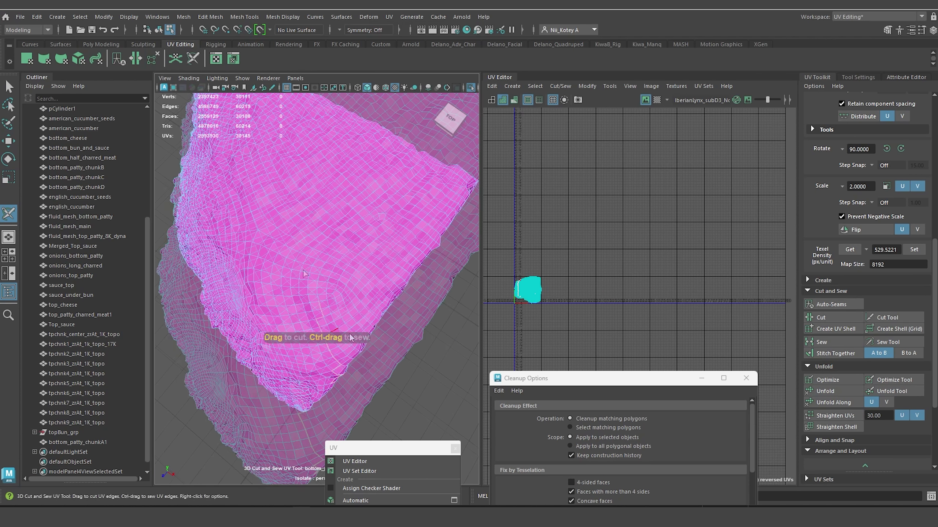
middle_click_drag(350, 334, 343, 307, "alt")
key("ctrl+z")
key("ctrl+z")
Cut a UV seam along the chunk's upper rim, between the smooth top face and the bumpy outer surface.
left_click_drag(375, 345, 286, 230, "alt")
middle_click_drag(286, 230, 316, 313, "alt")
mouse_move(317, 314)
left_mouse_down("alt")
mouse_move(314, 307)
mouse_move(315, 323)
left_mouse_up("alt")
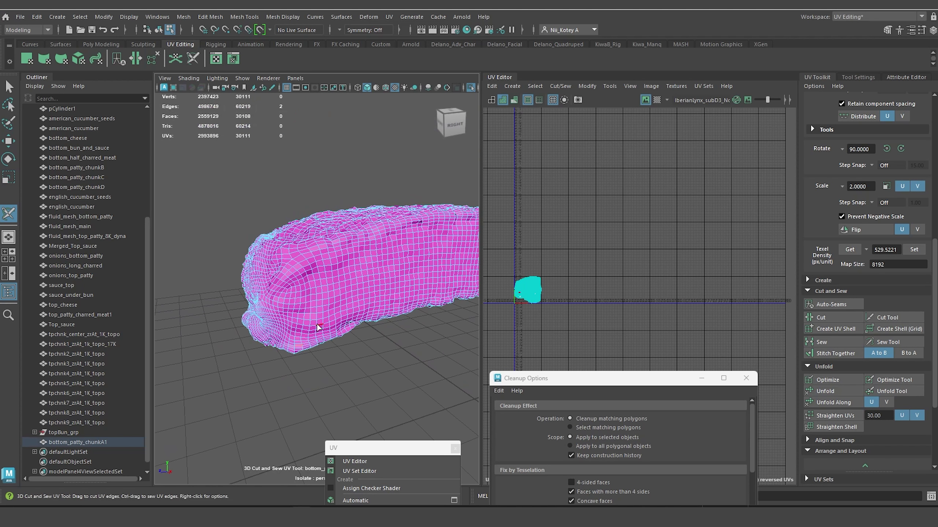
mouse_move(301, 250)
left_mouse_down()
mouse_move(297, 238)
mouse_move(323, 385)
mouse_move(298, 332)
mouse_move(286, 258)
left_mouse_up()
left_click_drag(323, 159, 329, 125)
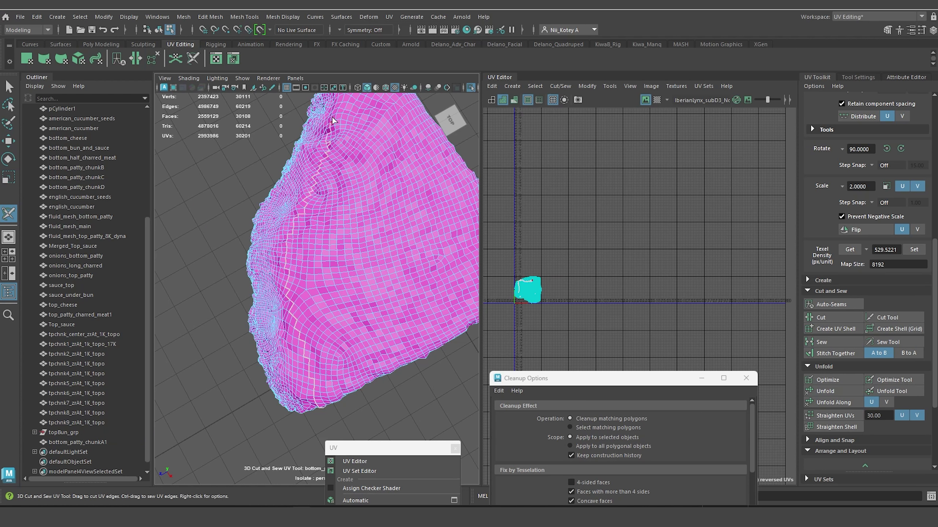
middle_click_drag(330, 118, 345, 240, "alt")
left_click_drag(345, 241, 374, 296, "alt")
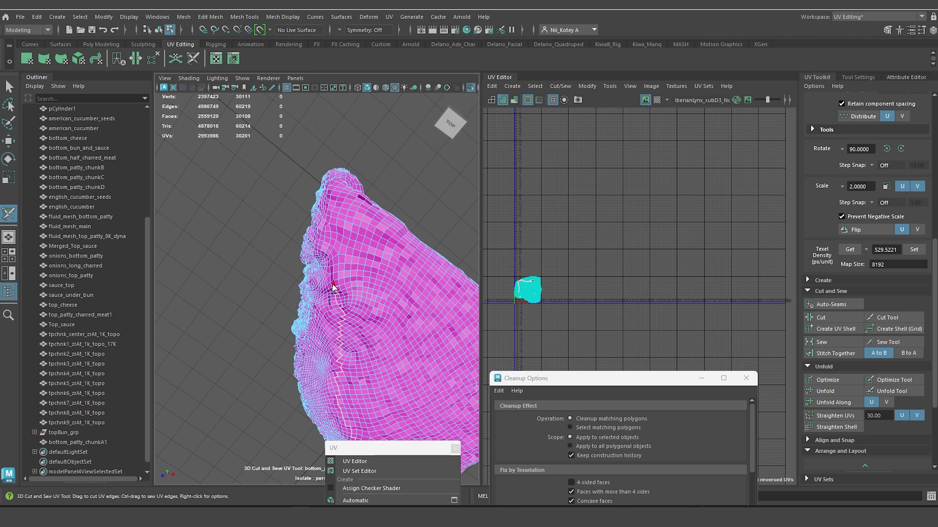
mouse_move(347, 203)
left_mouse_down()
mouse_move(356, 192)
mouse_move(156, 214)
left_mouse_up()
Continue the seam down the chunk's back end and onto the underside along the bumpy surface.
left_click_drag(280, 292, 320, 288, "alt")
right_click_drag(308, 318, 337, 332, "alt")
mouse_move(343, 231)
left_mouse_down("alt")
mouse_move(314, 261)
mouse_move(272, 422)
mouse_move(332, 343)
mouse_move(357, 276)
left_mouse_up("alt")
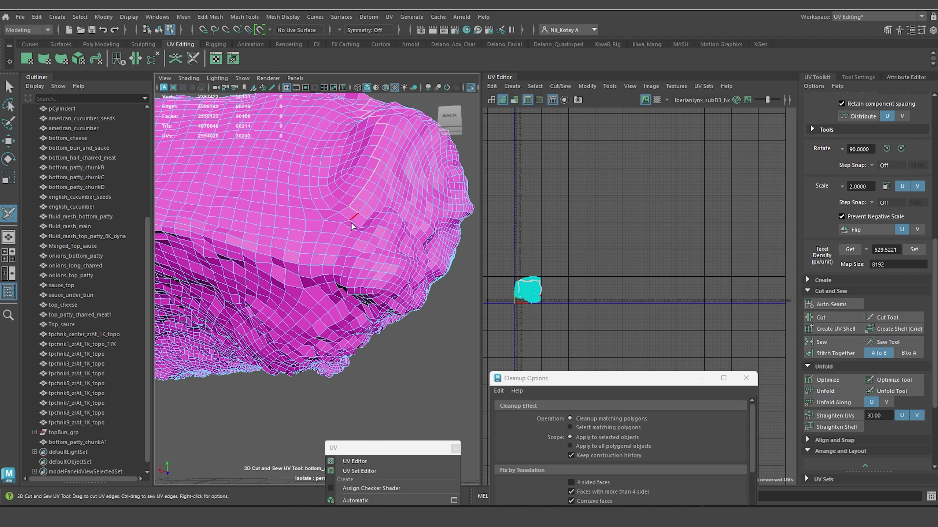
mouse_move(340, 336)
left_mouse_down("alt")
mouse_move(381, 268)
mouse_move(385, 205)
mouse_move(300, 306)
mouse_move(183, 366)
left_mouse_up("alt")
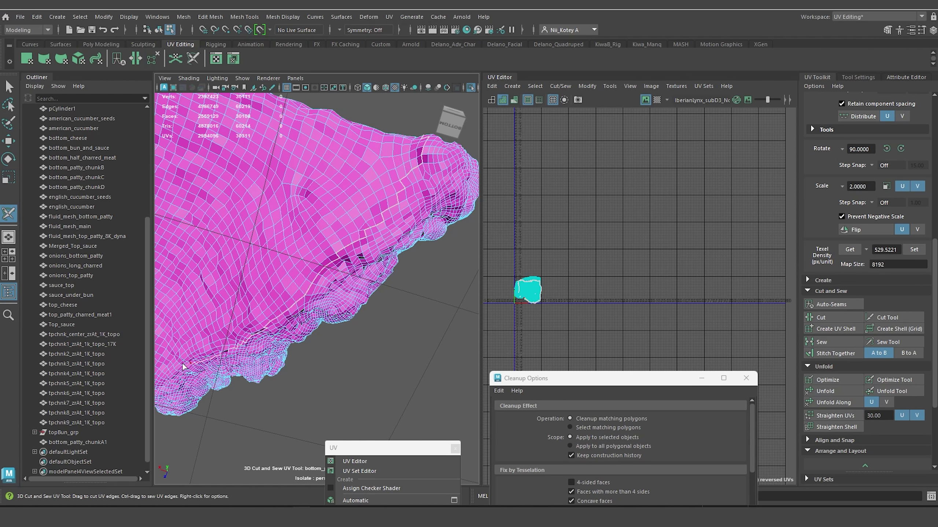
Extend the seam along the underside rim, keeping the bumpy outer surface apart from the smooth bottom face.
left_click_drag(331, 300, 332, 266, "alt")
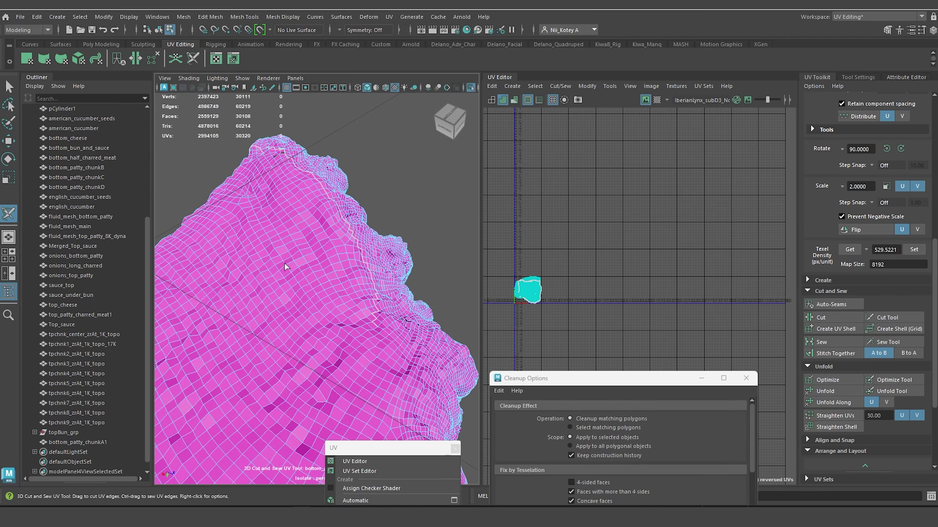
right_click_drag(332, 222, 384, 182, "alt")
left_click_drag(384, 182, 347, 213, "alt")
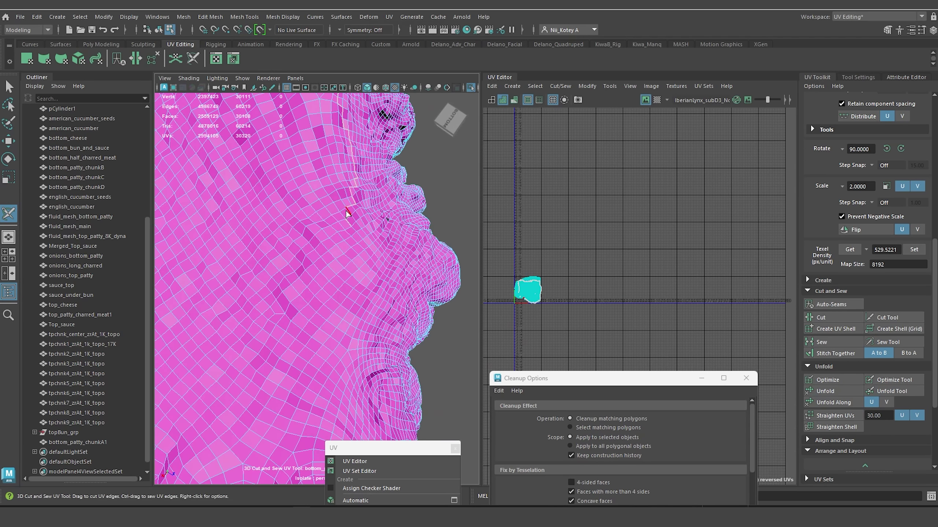
left_click_drag(369, 269, 354, 425)
middle_click_drag(354, 424, 388, 226, "alt")
mouse_move(389, 225)
left_mouse_down("alt")
mouse_move(391, 197)
mouse_move(383, 220)
left_mouse_up("alt")
right_click_drag(383, 220, 354, 201, "alt")
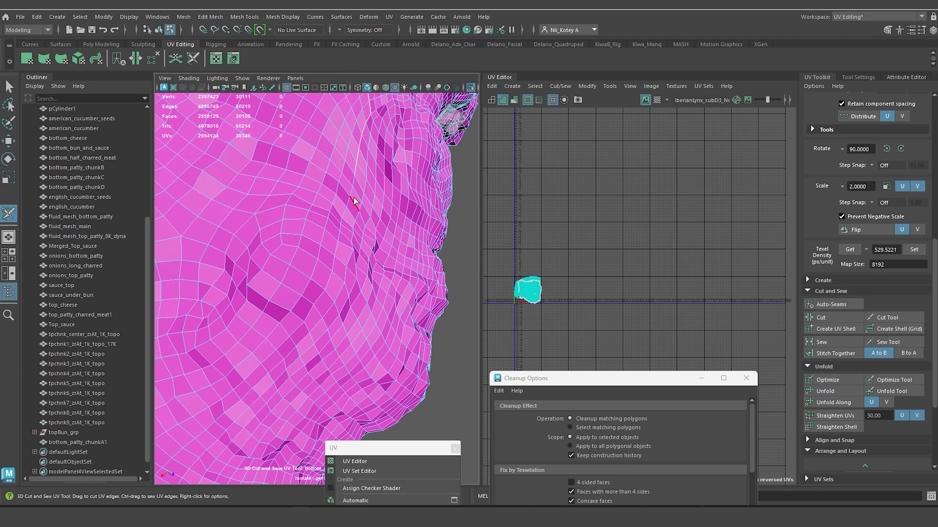
left_click_drag(361, 269, 325, 400)
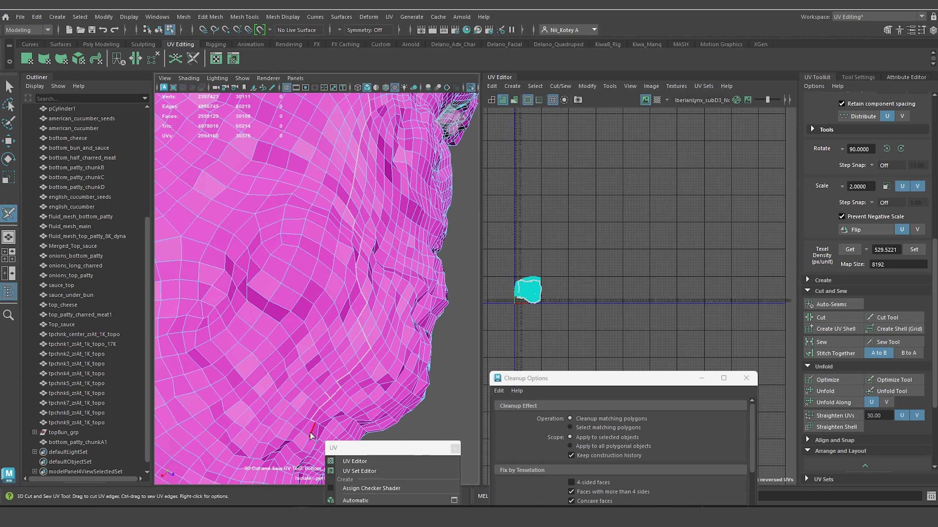
Sew a stray cut edge and close the seam around the chunk's remaining end.
mouse_move(310, 435)
left_mouse_down("alt")
mouse_move(351, 335)
mouse_move(368, 235)
mouse_move(364, 170)
mouse_move(324, 237)
mouse_move(299, 313)
left_mouse_up("alt")
left_click(373, 155, "ctrl")
left_click_drag(300, 313, 333, 250, "alt")
mouse_move(258, 249)
left_mouse_down("alt")
mouse_move(260, 274)
mouse_move(258, 263)
mouse_move(325, 263)
left_mouse_up("alt")
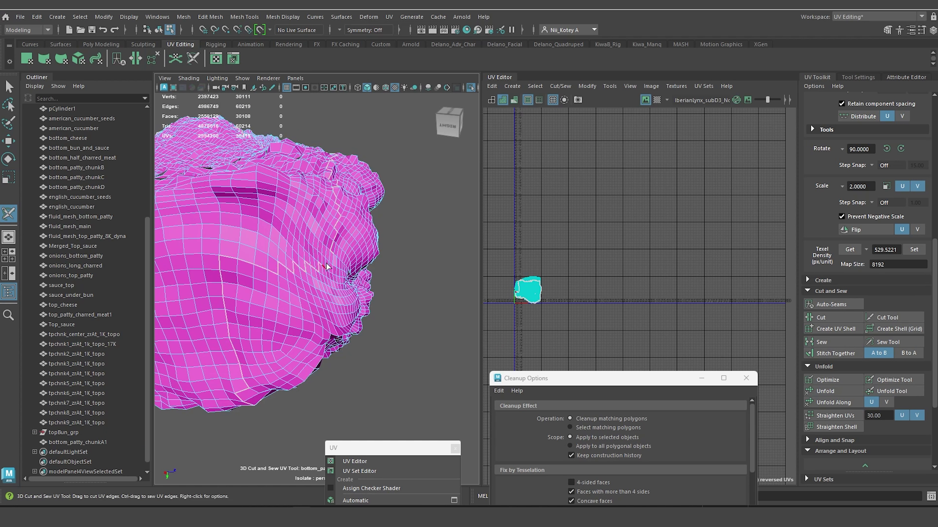
Cut a seam lengthwise across the inner side faces to split the top from the bottom, and return to the Move tool.
left_click_drag(387, 251, 356, 304, "alt")
scroll(367, 324, "up", 3)
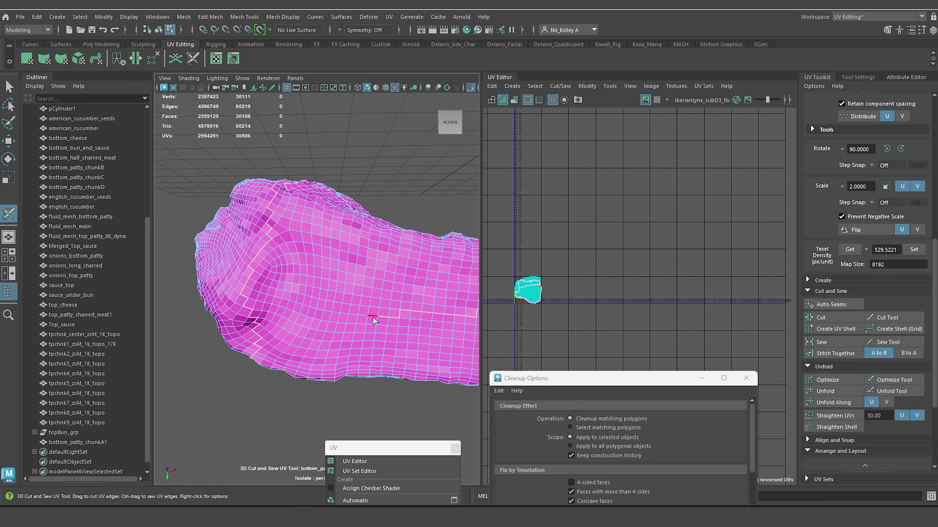
mouse_move(255, 283)
left_mouse_down()
mouse_move(292, 282)
mouse_move(279, 289)
mouse_move(281, 310)
left_mouse_up()
scroll(256, 283, "down", 3)
key("w")
scroll(304, 292, "up", 3)
scroll(304, 292, "up", 4)
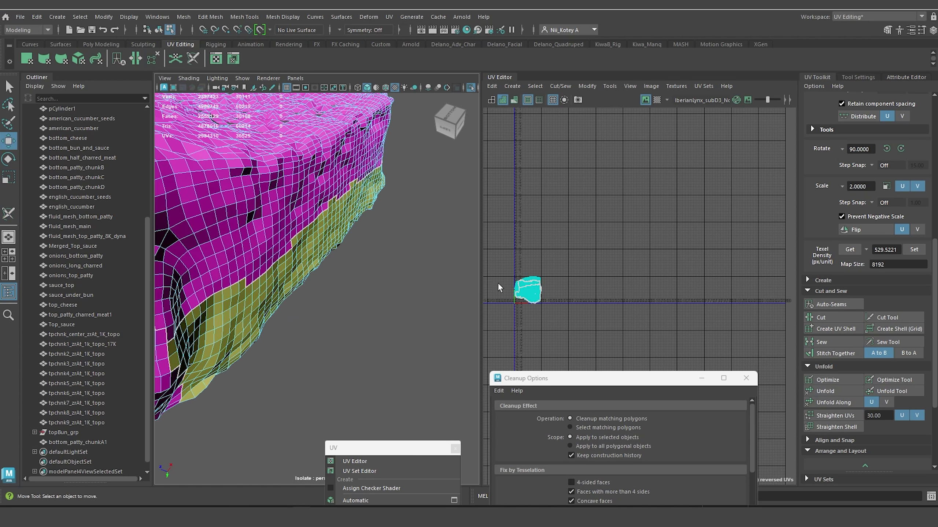
Select all of the chunk's UVs, unfold them and optimize the result.
right_click_drag(539, 291, 509, 265)
left_click_drag(510, 268, 557, 310)
left_click(849, 392)
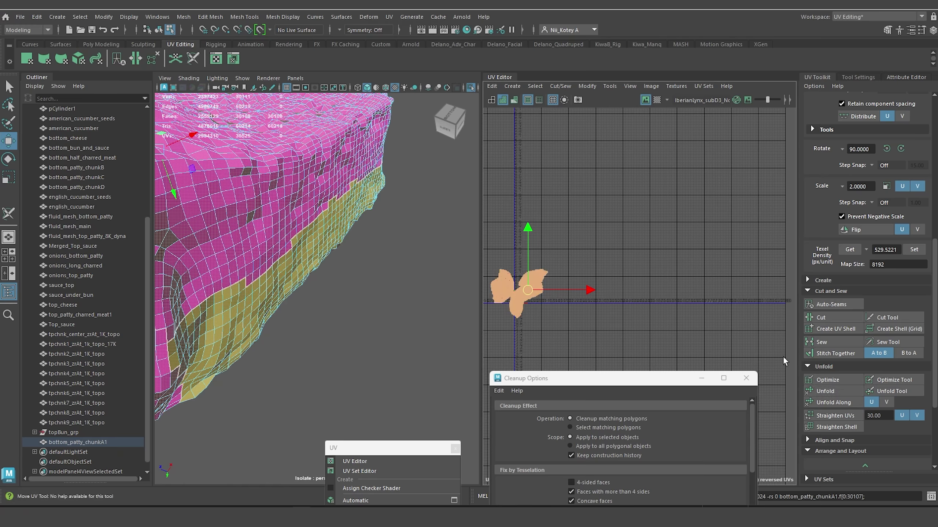
left_click(849, 380)
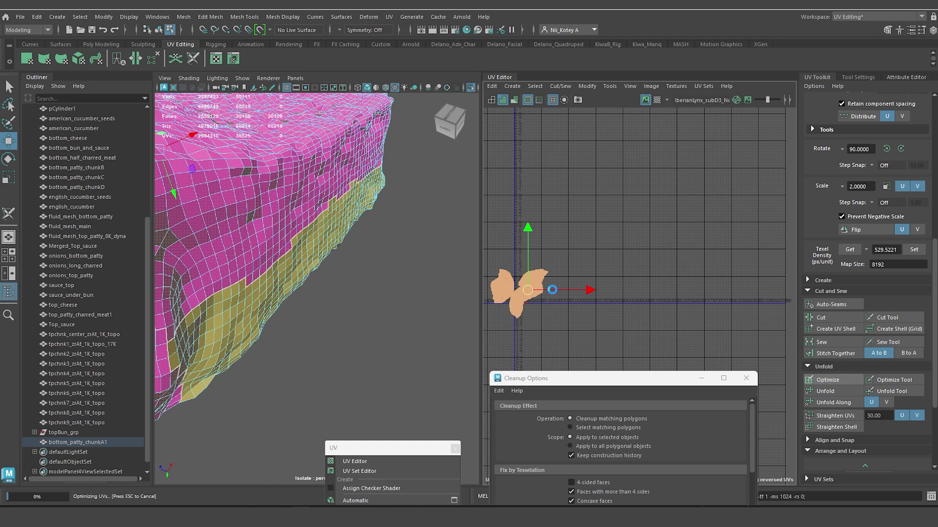
scroll(541, 293, "up", 7)
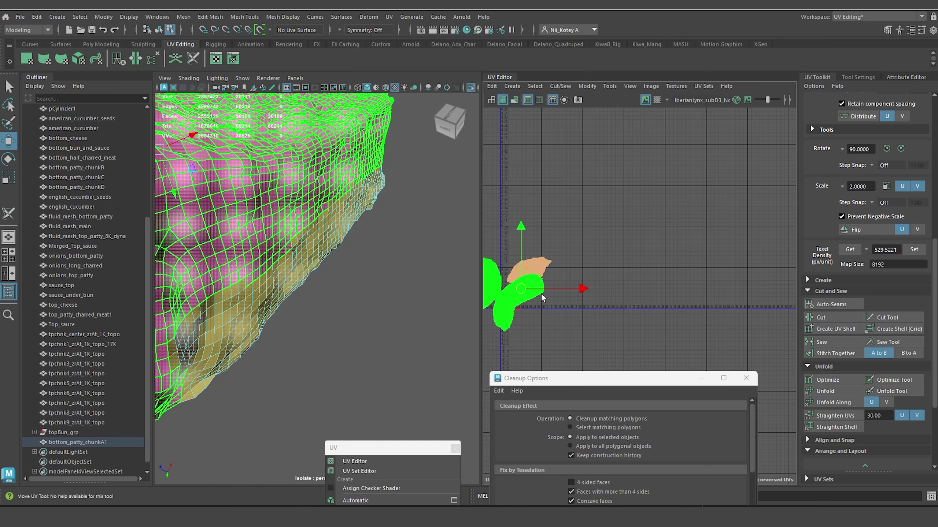
Cut the UV edge still joining the curved outer shell to the neighbouring smooth-face shell.
middle_click_drag(542, 297, 733, 280, "alt")
scroll(688, 298, "up", 6)
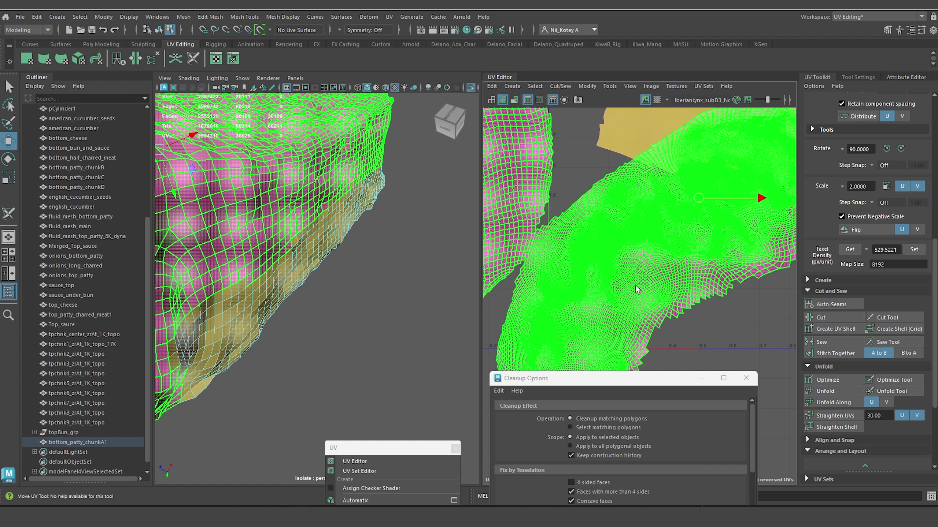
middle_click_drag(581, 267, 592, 341, "alt")
left_click(530, 317)
scroll(567, 280, "up", 6)
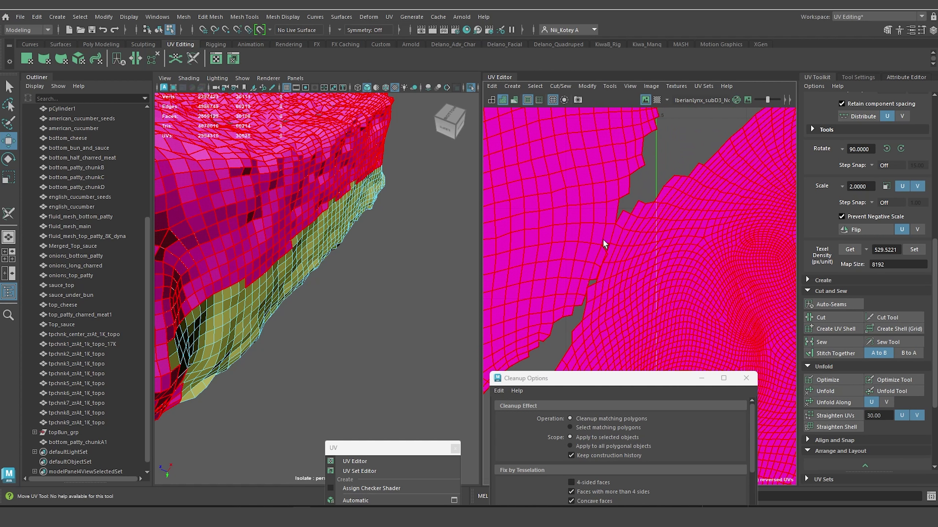
right_click_drag(616, 233, 615, 204)
left_click(822, 318)
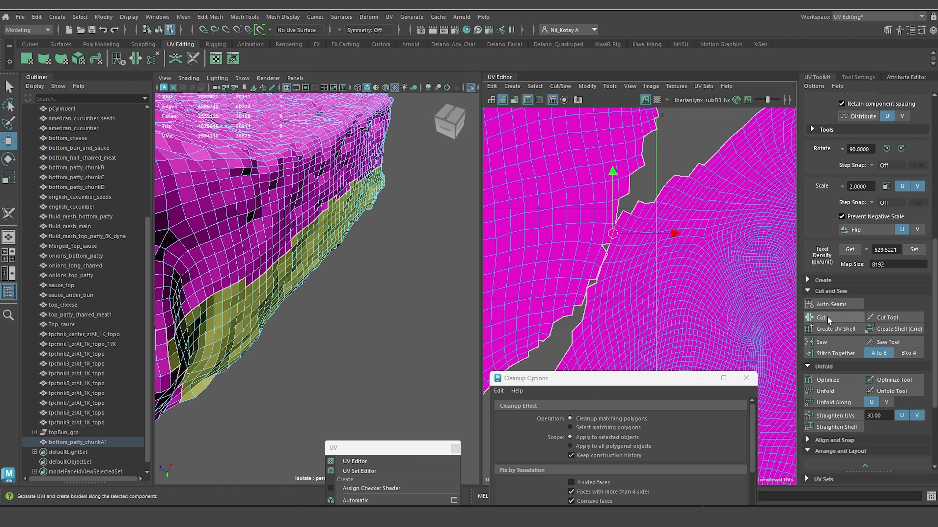
scroll(715, 278, "down", 4)
scroll(715, 278, "down", 2)
Select all three UV shells, optimize them and apply a texel density of 529.5221 at map size 8192.
middle_click_drag(715, 278, 599, 281, "alt")
scroll(613, 201, "down", 4)
right_click_drag(672, 221, 653, 216)
left_click_drag(514, 132, 683, 281)
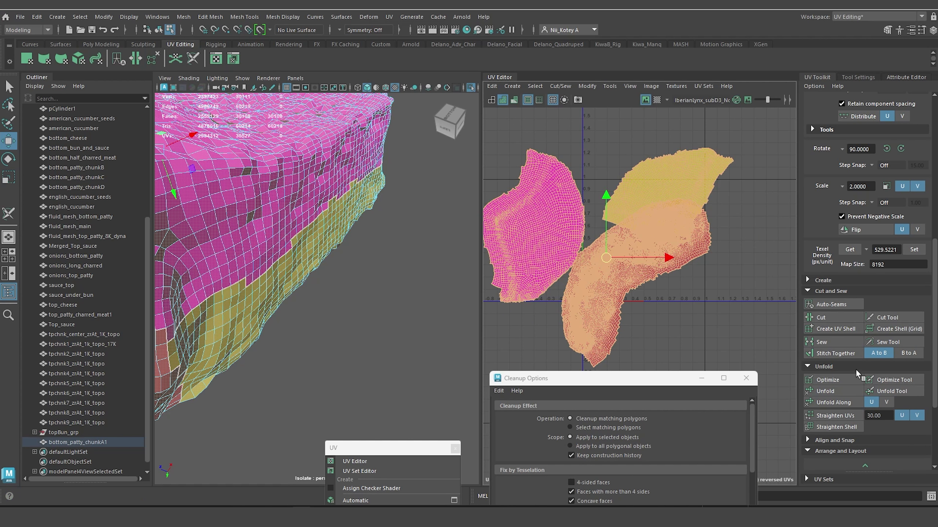
left_click(847, 378)
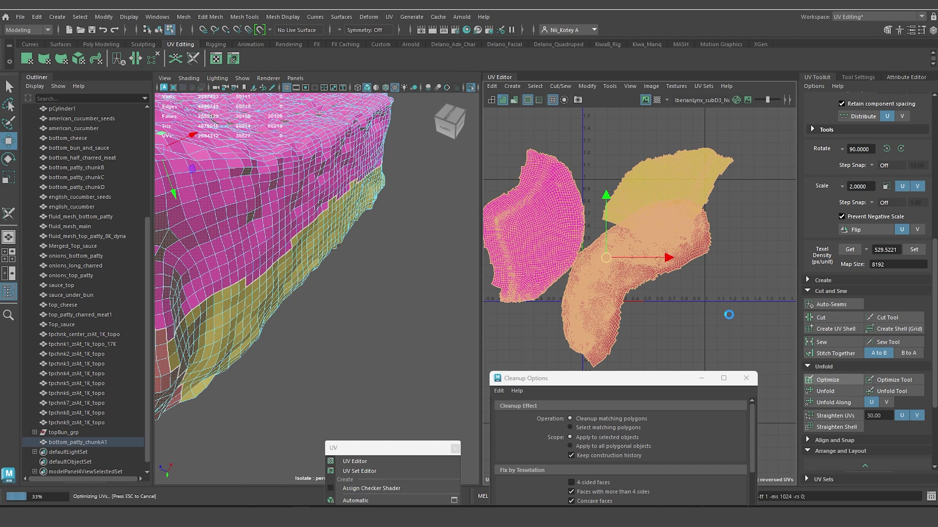
left_click(914, 249)
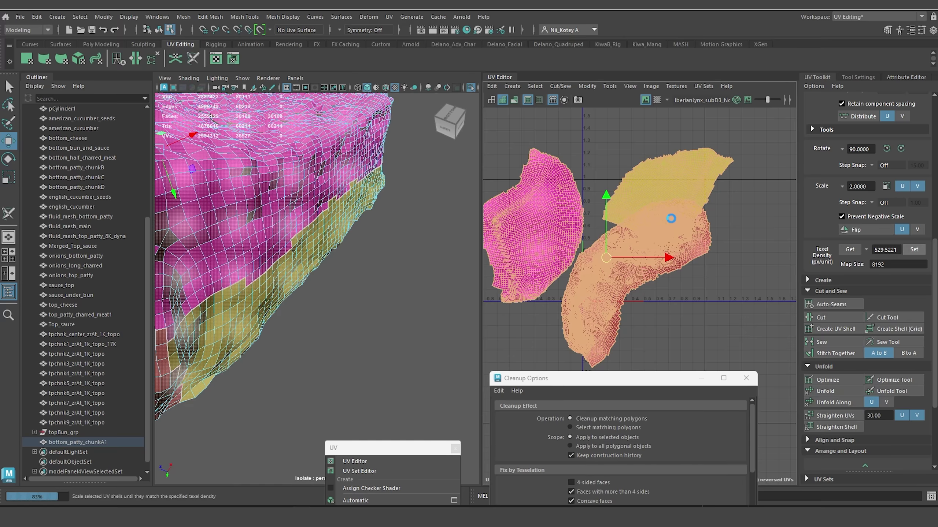
Rotate the curved outer-surface shell and move it to the lower right area of the first UV tile.
left_click(549, 298)
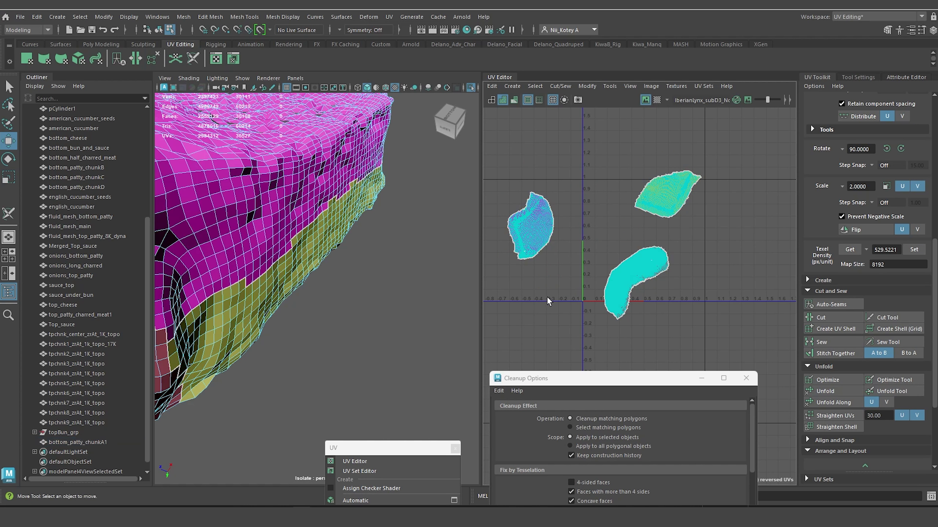
middle_click_drag(631, 236, 673, 235, "alt")
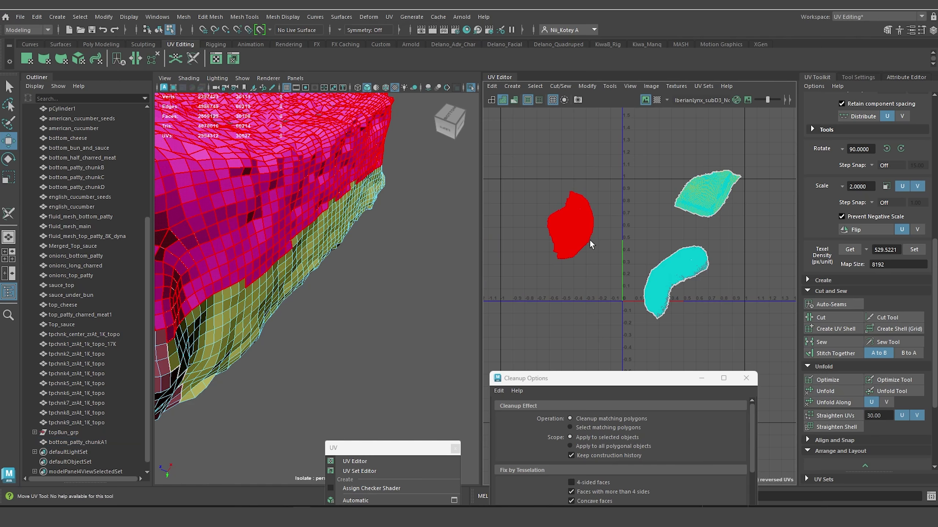
left_click(679, 255)
key("e")
left_click_drag(686, 223, 658, 399)
key("w")
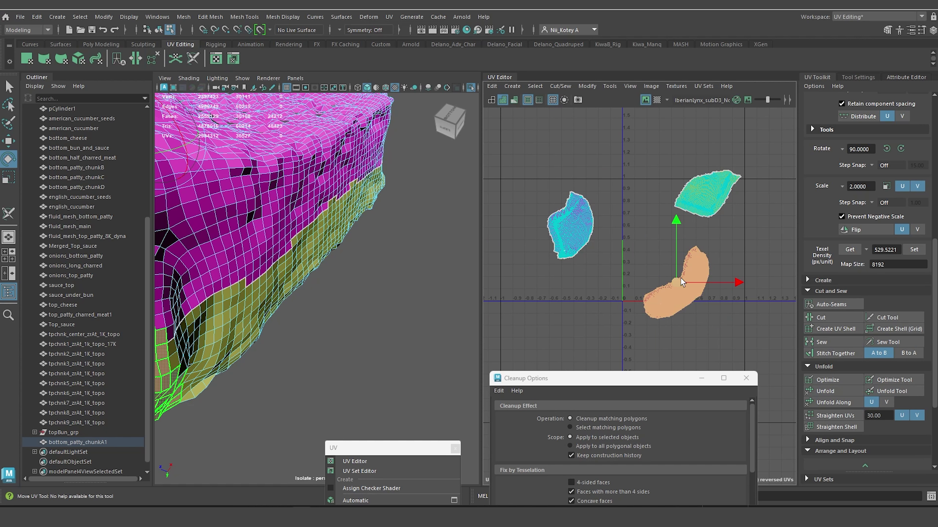
left_click_drag(693, 272, 709, 262)
Lower the upper smooth-face shell slightly and move the remaining shell into the first UV tile beside the others.
left_click(684, 205)
left_click_drag(708, 195, 707, 208)
left_click(573, 226)
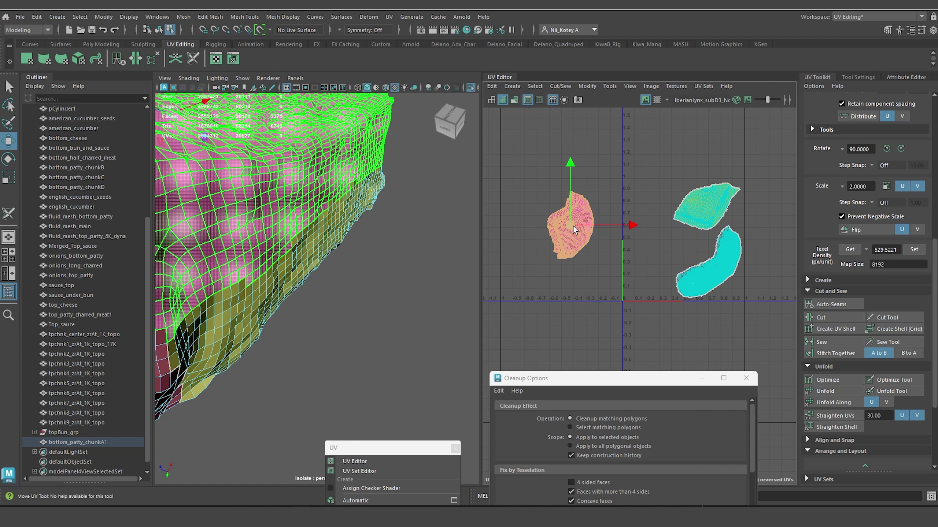
left_click_drag(573, 226, 649, 258)
scroll(651, 255, "down", 3)
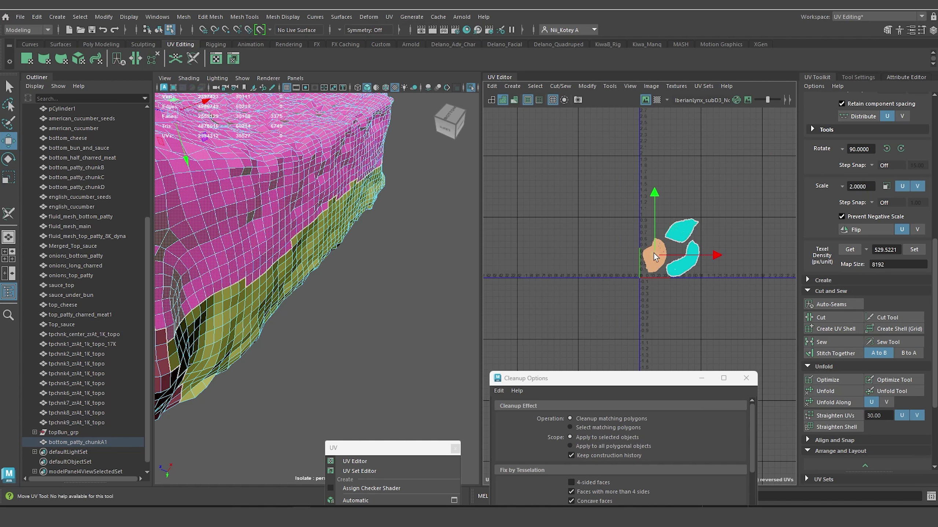
Select all three shells of bottom_patty_chunkA1 and move them up by 1.0000 into the next UV tile.
right_click_drag(644, 219, 620, 214)
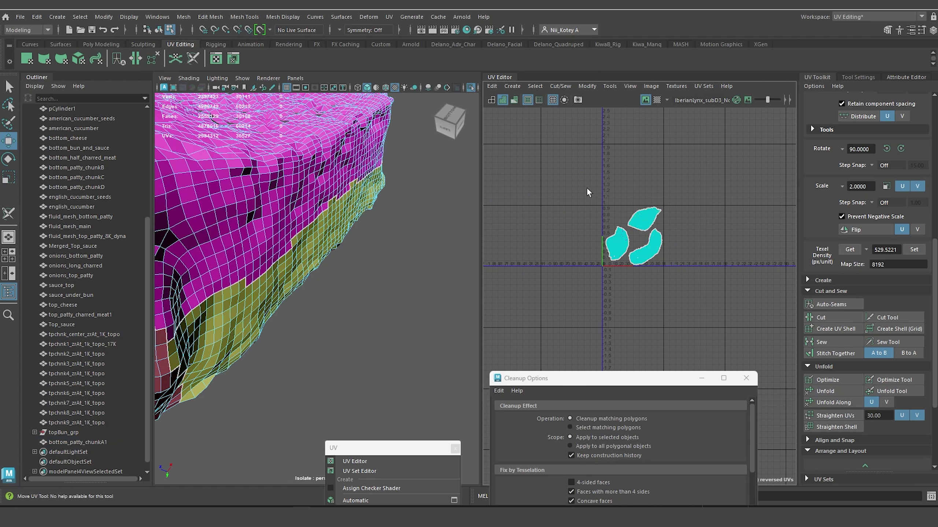
left_click_drag(586, 188, 694, 285)
key("f")
middle_click_drag(611, 235, 730, 297, "alt")
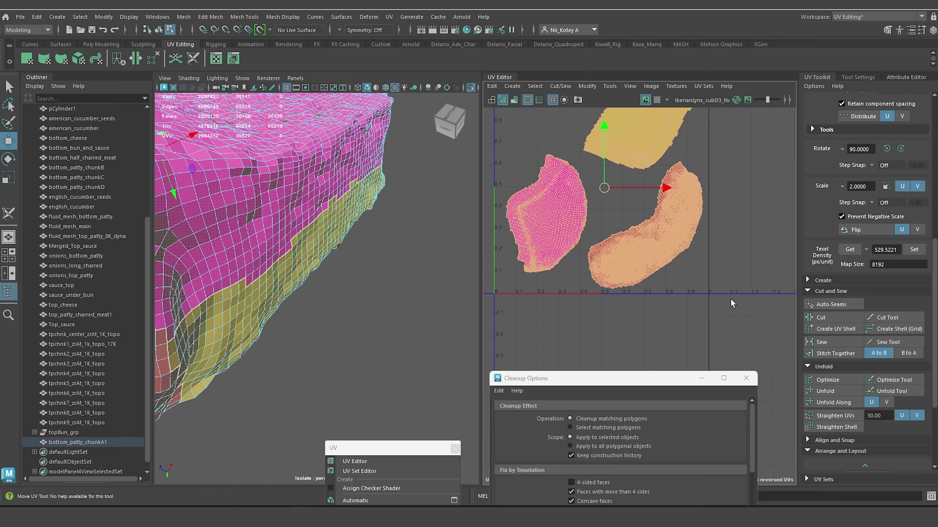
middle_click_drag(635, 183, 617, 208, "alt")
scroll(635, 238, "down", 4)
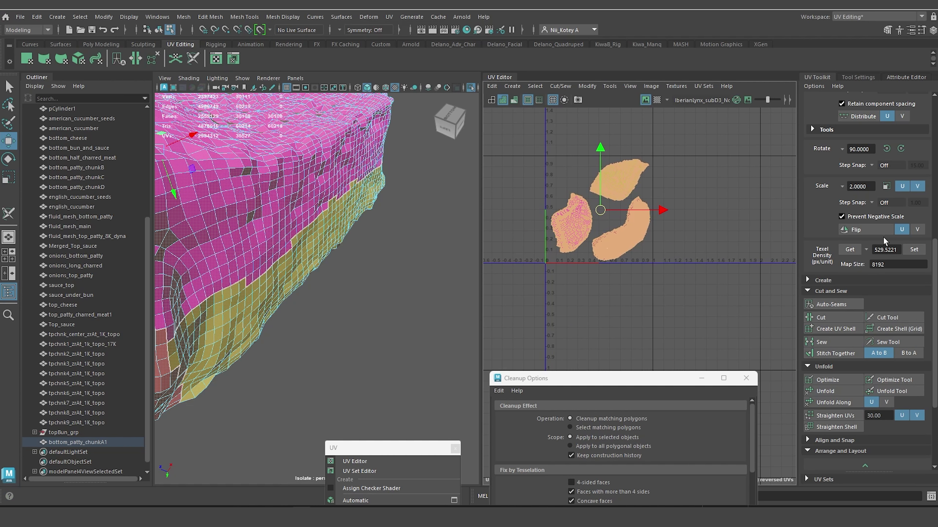
scroll(883, 236, "up", 5)
scroll(842, 174, "up", 3)
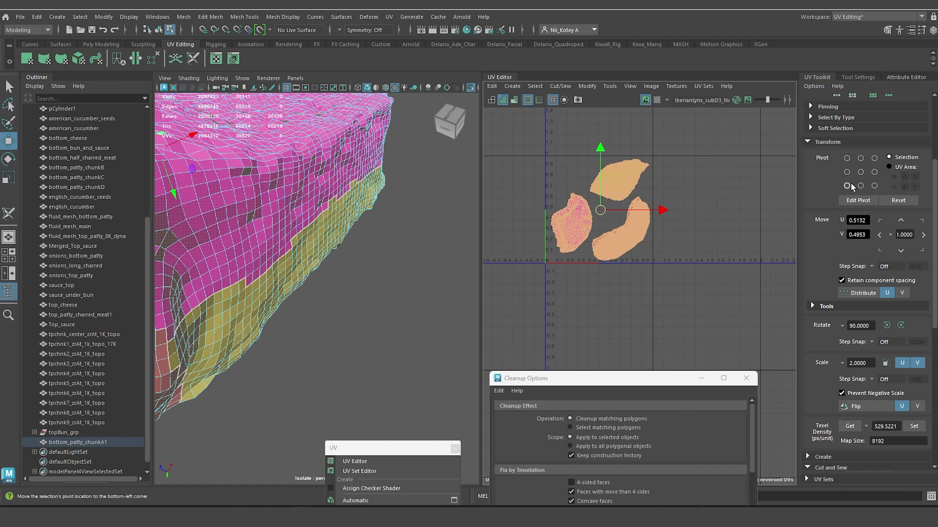
left_click(900, 220)
middle_click_drag(706, 224, 680, 349, "alt")
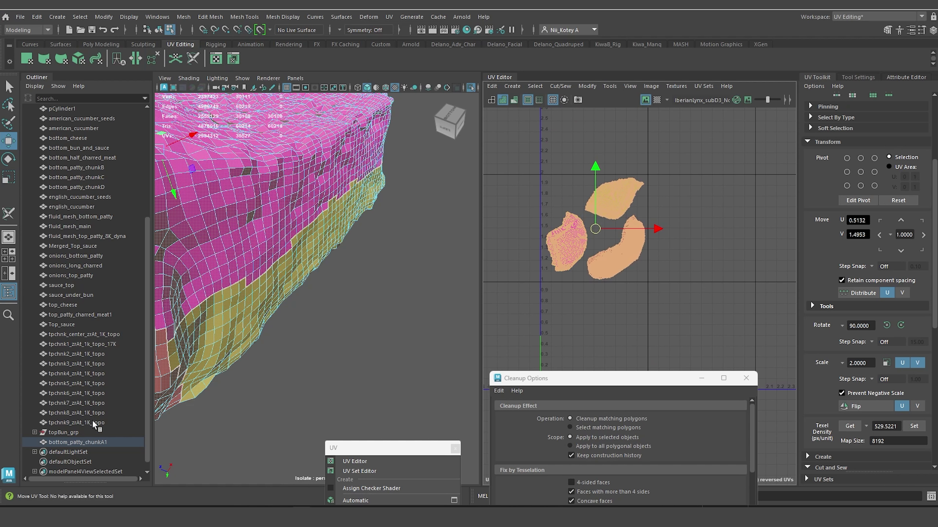
Group the ten top patty chunks, from tpchnk_center_zrAt_1K_topo through tpchnk9_zrAt_1K_topo, and name the group top_patty_grp.
left_click(86, 334)
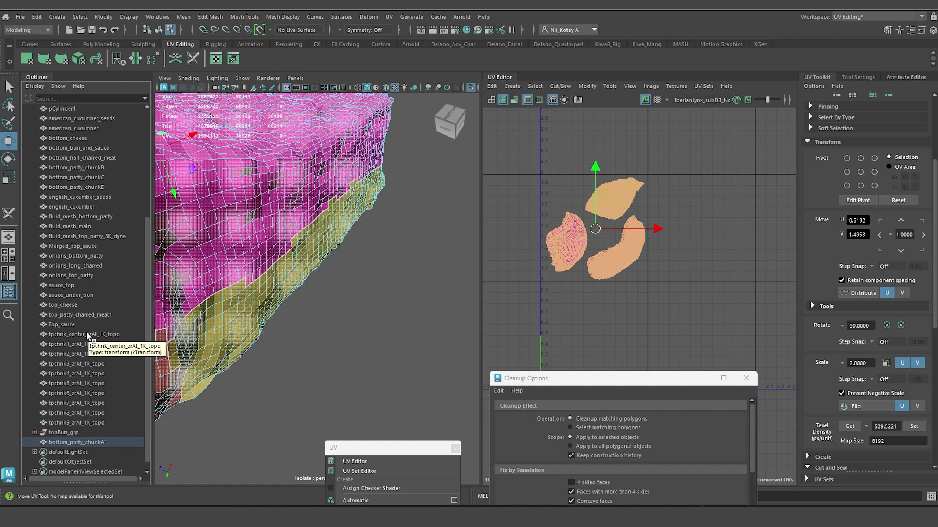
left_click(82, 422, "shift")
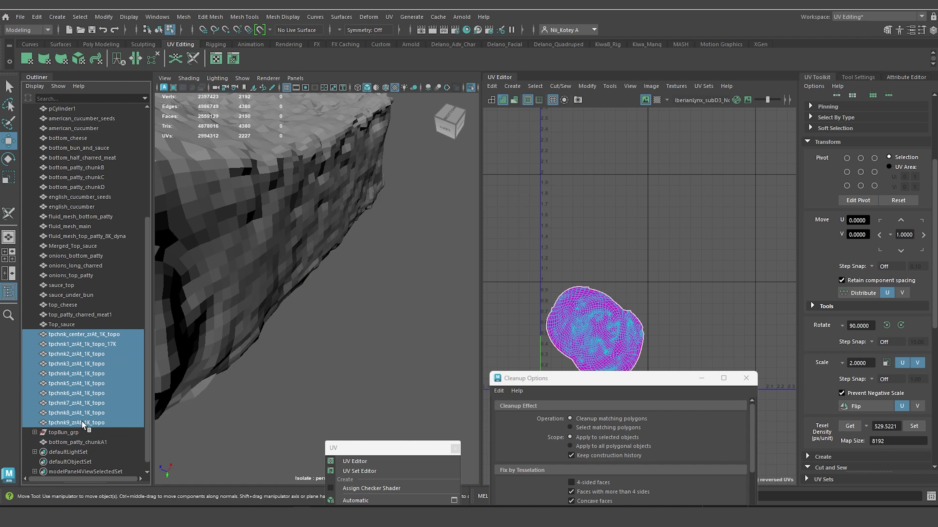
left_click(84, 442, "ctrl")
scroll(539, 311, "down", 2)
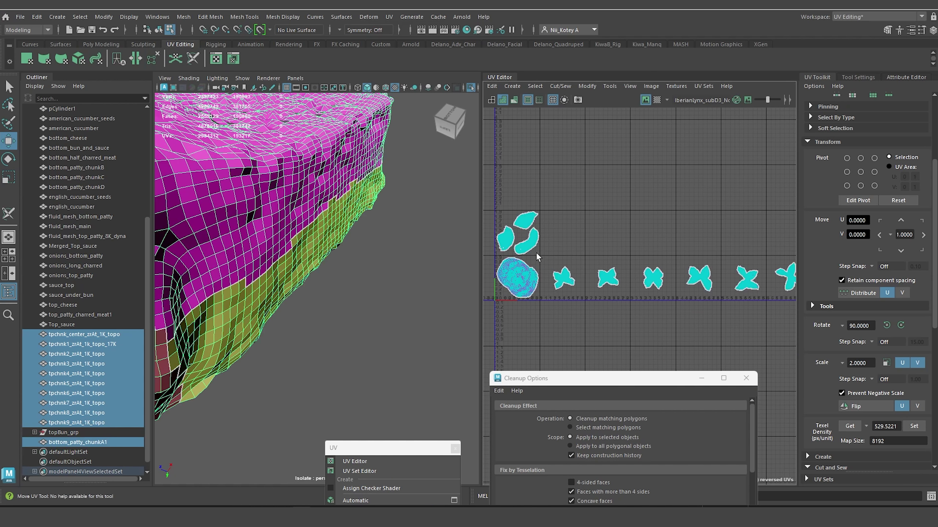
left_click(77, 335)
left_click(66, 424, "shift")
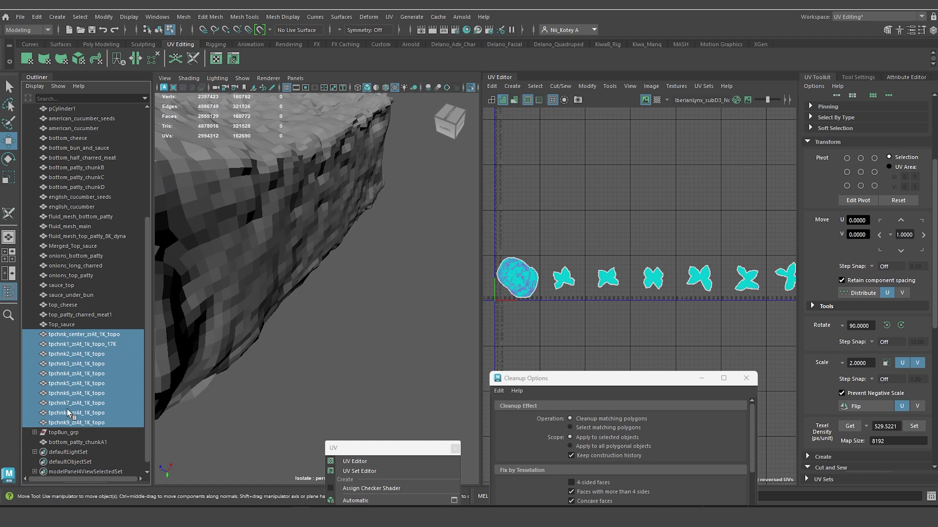
key("ctrl+g")
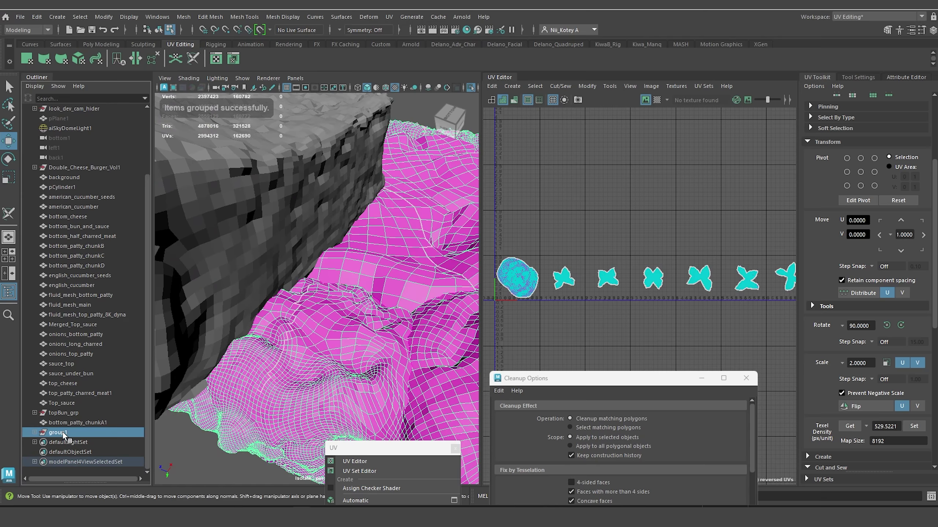
double_click(63, 433)
type("top")
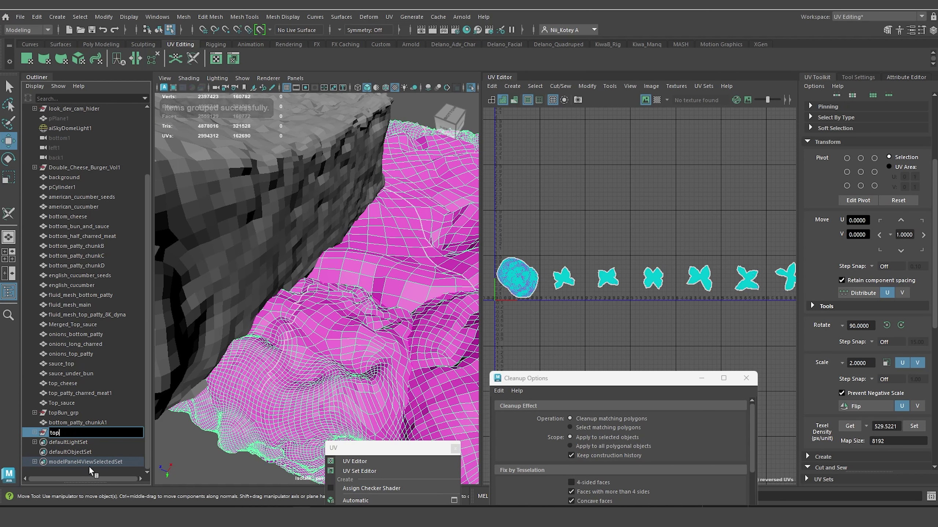
type(" patty_grp")
key("Return")
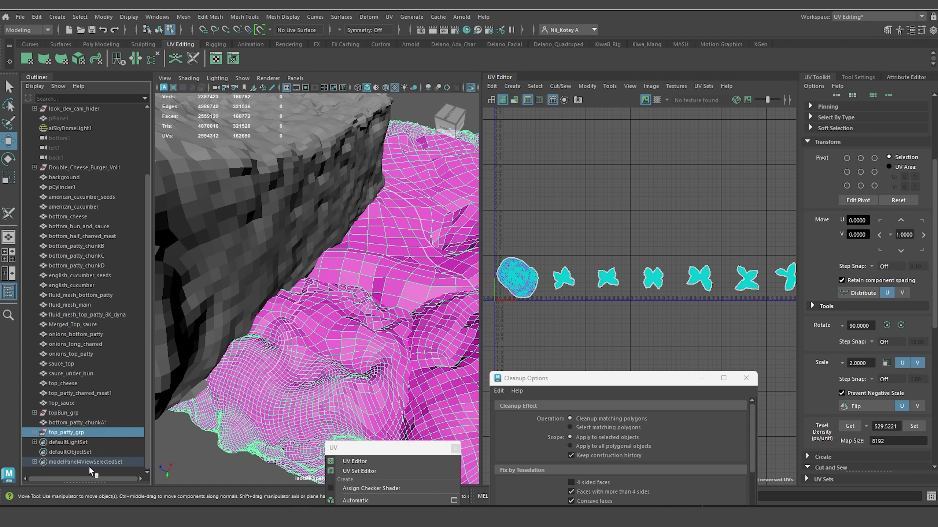
Group bottom_patty_chunkA1, bottom_patty_chunkB, bottom_patty_chunkC and bottom_patty_chunkD, and name the group bottom_patty_grp.
left_click(102, 423)
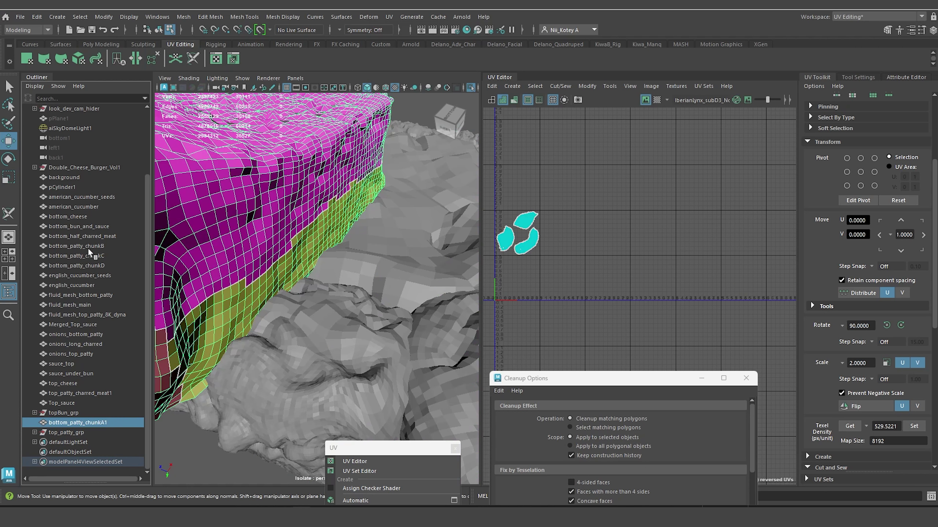
left_click(89, 246, "ctrl")
left_click(92, 255, "ctrl")
left_click(95, 264, "ctrl")
scroll(248, 297, "down", 6)
mouse_move(248, 299)
left_mouse_down("alt")
mouse_move(209, 302)
mouse_move(253, 288)
left_mouse_up("alt")
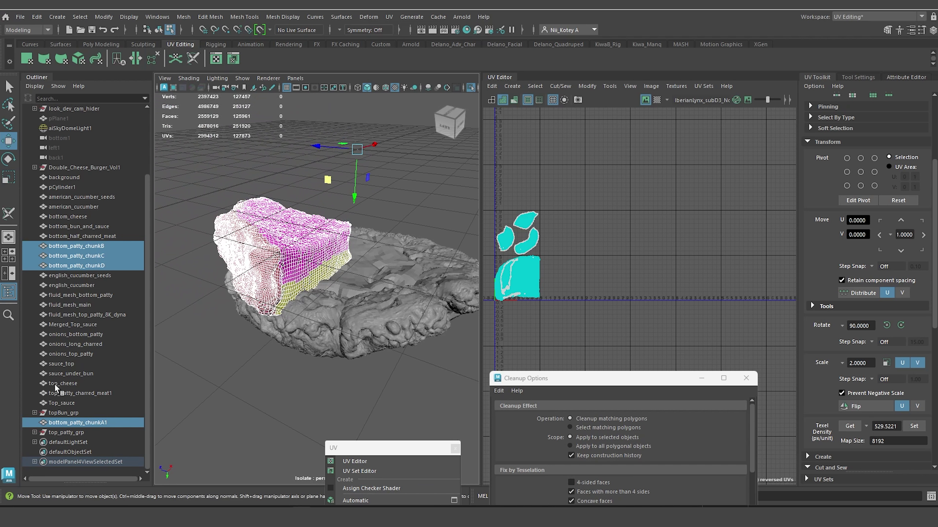
key("ctrl+g")
double_click(59, 433)
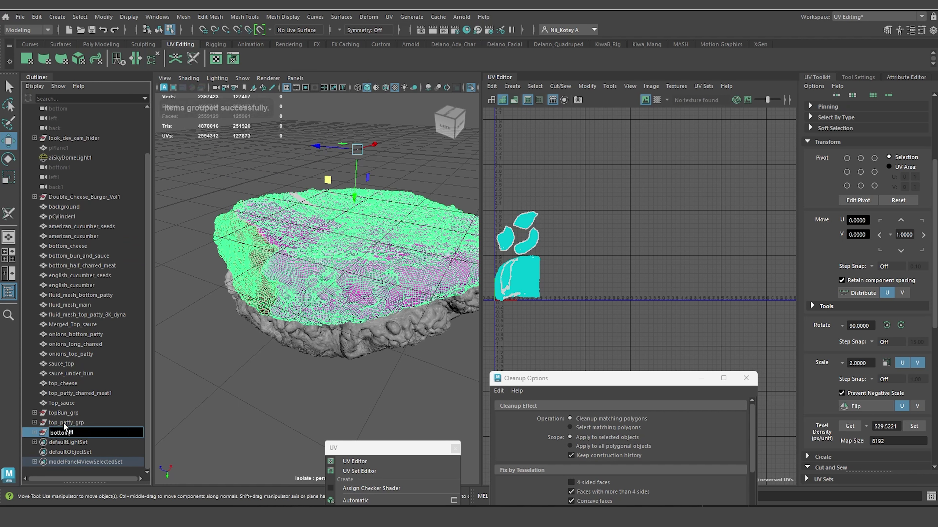
type("bottom_patty_grp")
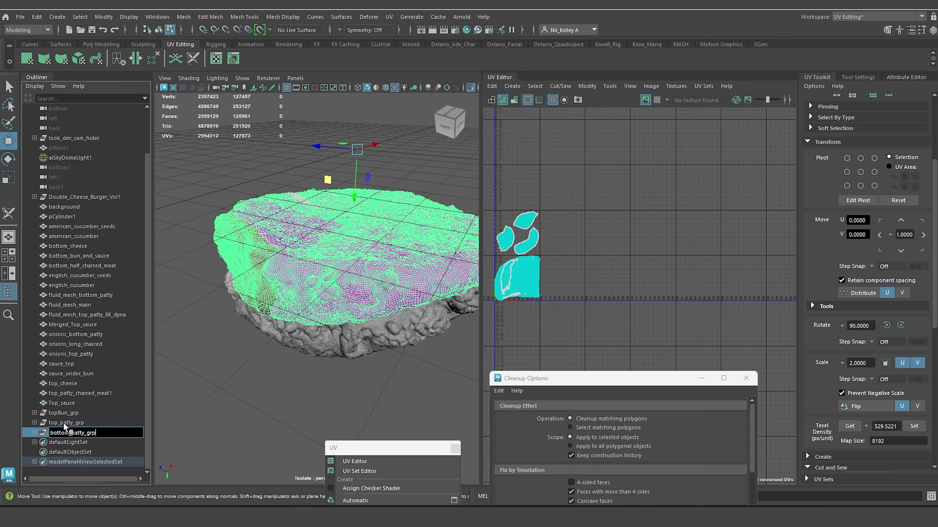
key("Return")
Rename bottom_patty_chunkA1 inside bottom_patty_grp as bottom_patty_chunkA2.
left_click(35, 432)
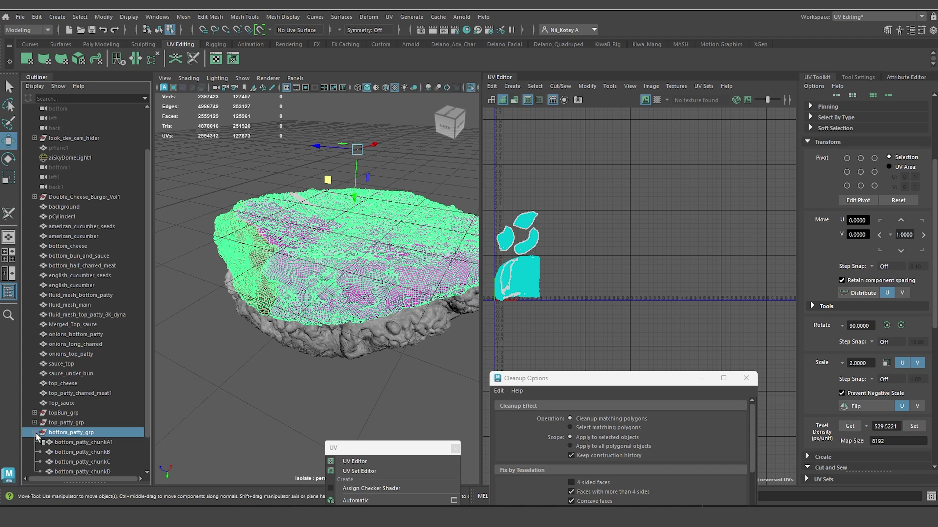
left_click(93, 452)
scroll(96, 452, "down", 2)
double_click(111, 403)
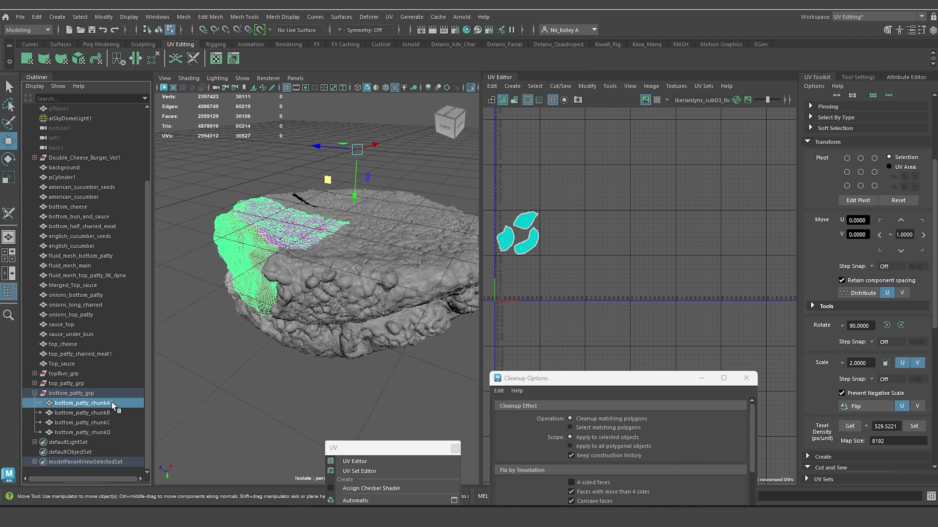
key("BackSpace")
type("2")
key("Return")
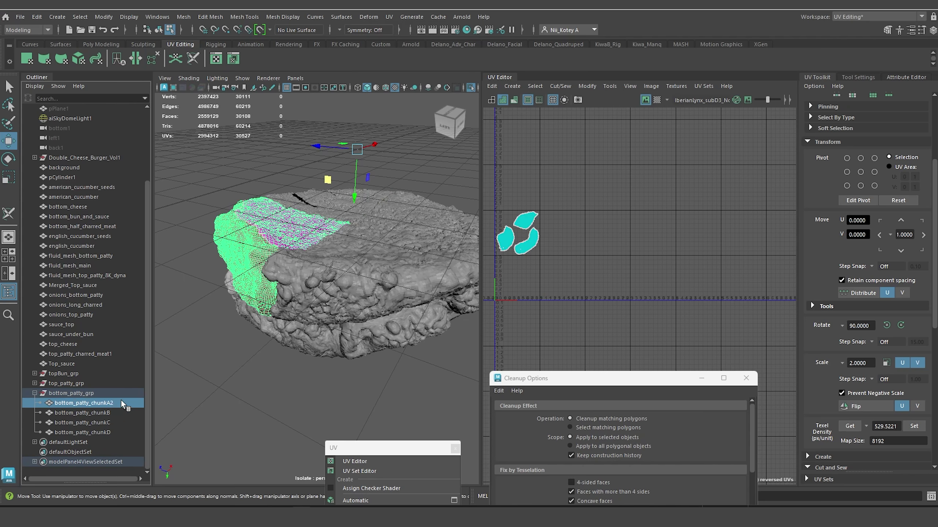
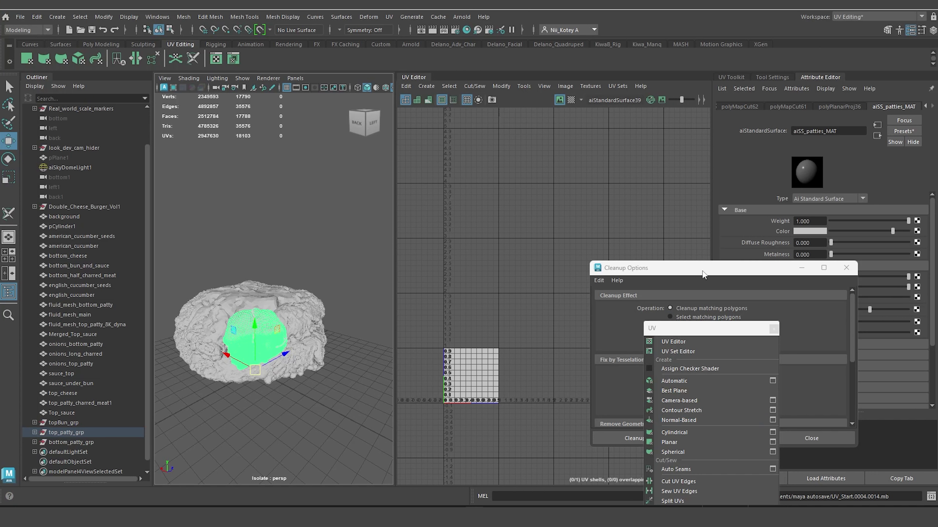
Close the Cleanup Options and select top_patty_grp and bottom_patty_grp together, keeping the floating UV menu clear of the UV layout.
left_click_drag(702, 275, 568, 227)
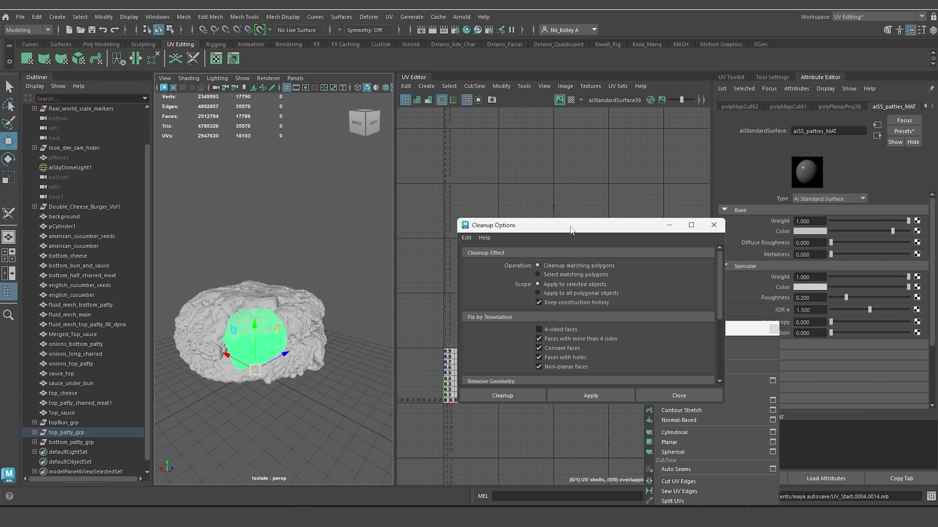
left_click(712, 220)
left_click(62, 442, "ctrl")
left_click(63, 431)
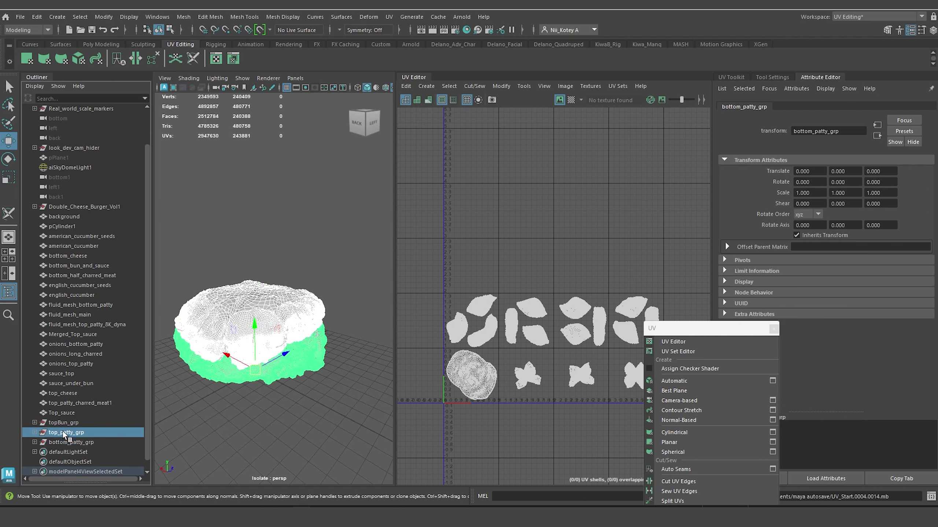
left_click(63, 444)
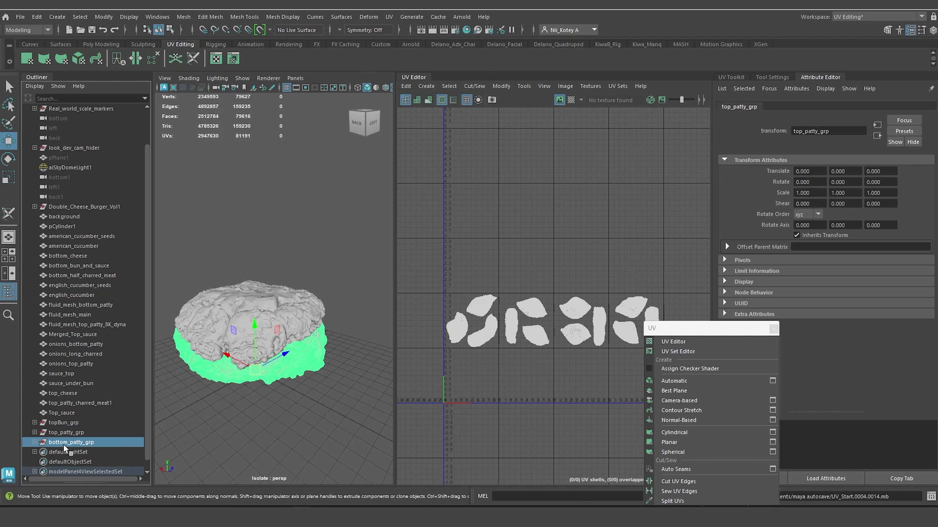
left_click(66, 432)
left_click(70, 442, "ctrl")
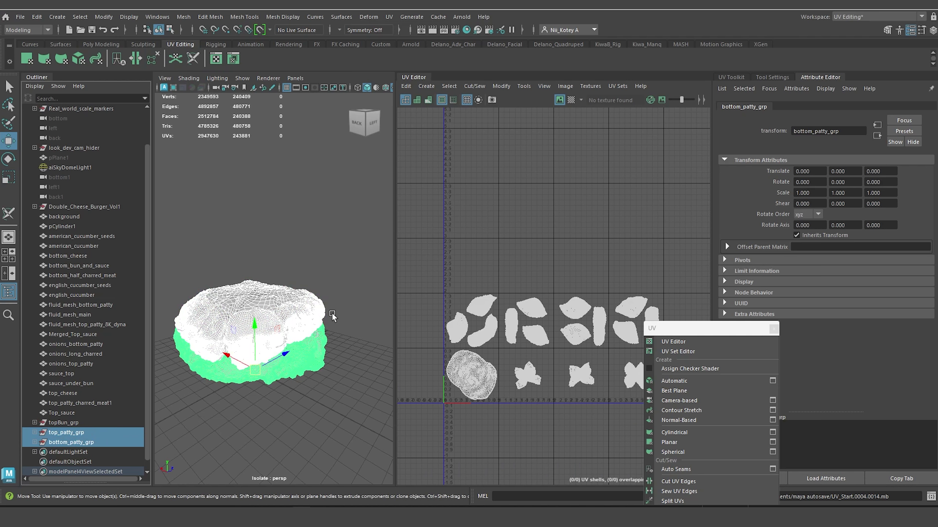
middle_click_drag(331, 314, 303, 264, "alt")
left_click_drag(682, 330, 800, 345)
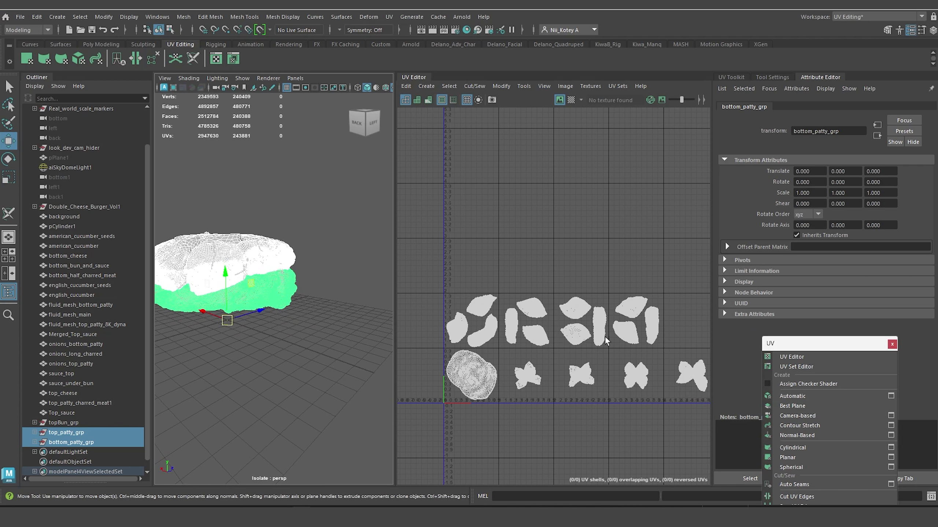
Examine the combined UV tile layout of both patty groups and inspect the patty meshes from the back and underside.
scroll(588, 339, "down", 4)
middle_click_drag(587, 339, 491, 295, "alt")
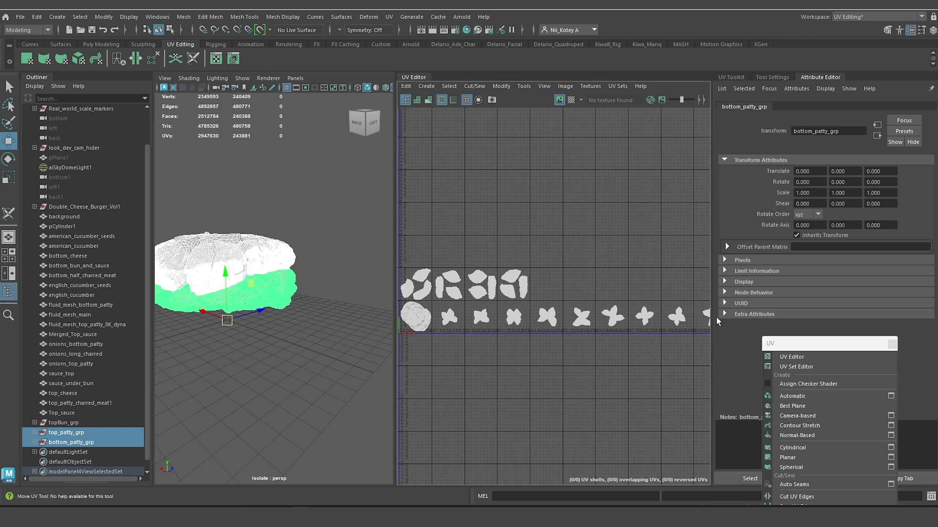
middle_click_drag(595, 314, 643, 341, "alt")
scroll(518, 339, "up", 3)
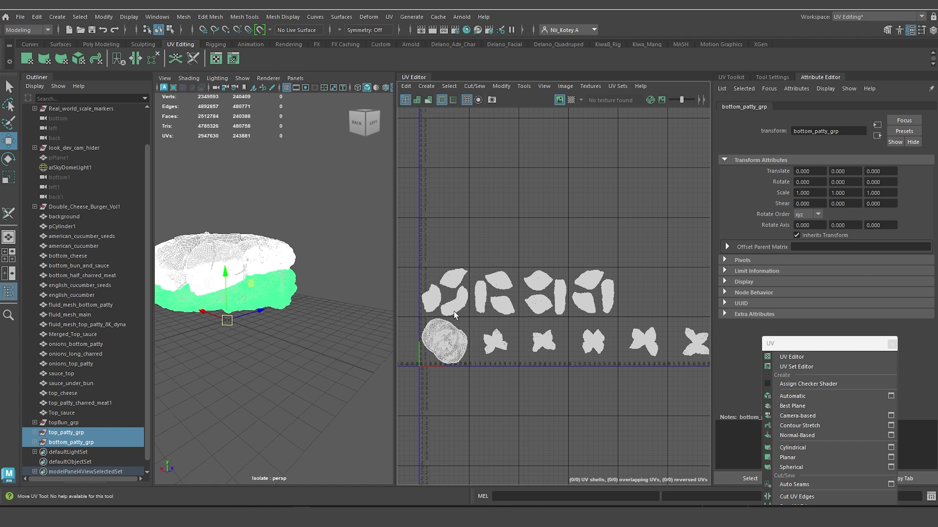
left_click_drag(251, 294, 378, 302, "alt")
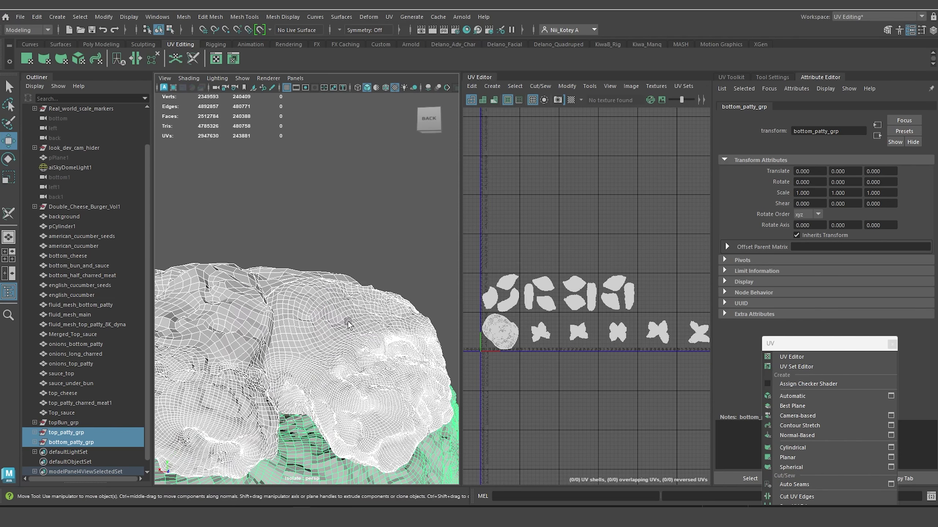
middle_click_drag(299, 440, 310, 325, "alt")
left_click_drag(310, 362, 310, 262, "alt")
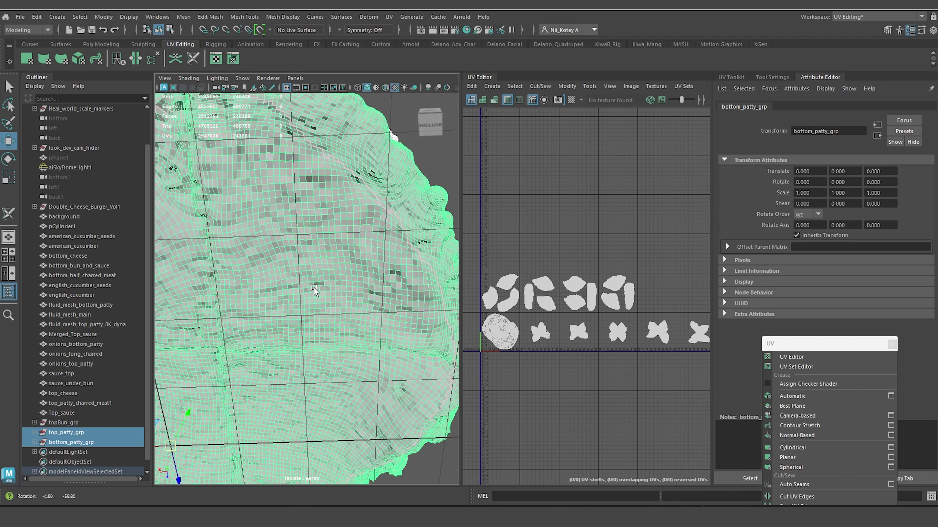
left_click_drag(310, 262, 310, 307, "alt")
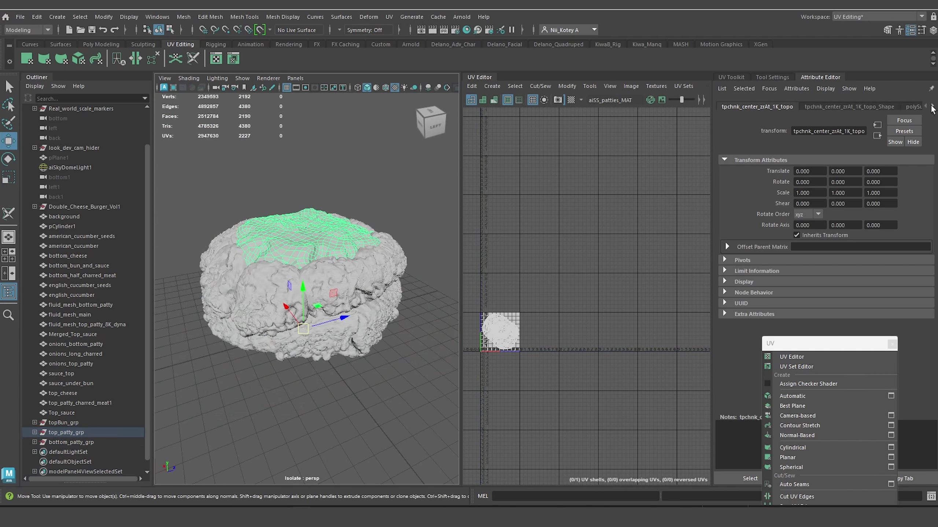
Show the aiSS_patties_MAT material attributes of the top patty's center chunk.
left_click(933, 105)
left_click(933, 107)
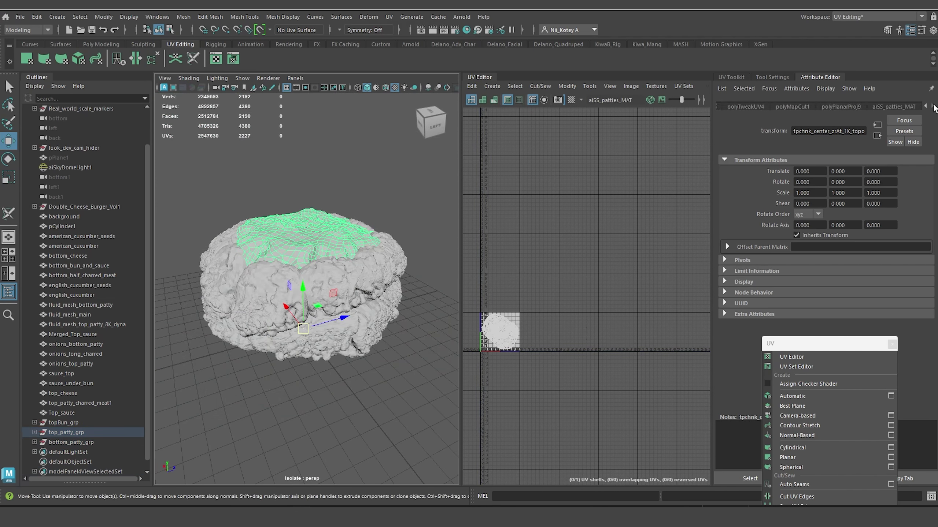
left_click(890, 107)
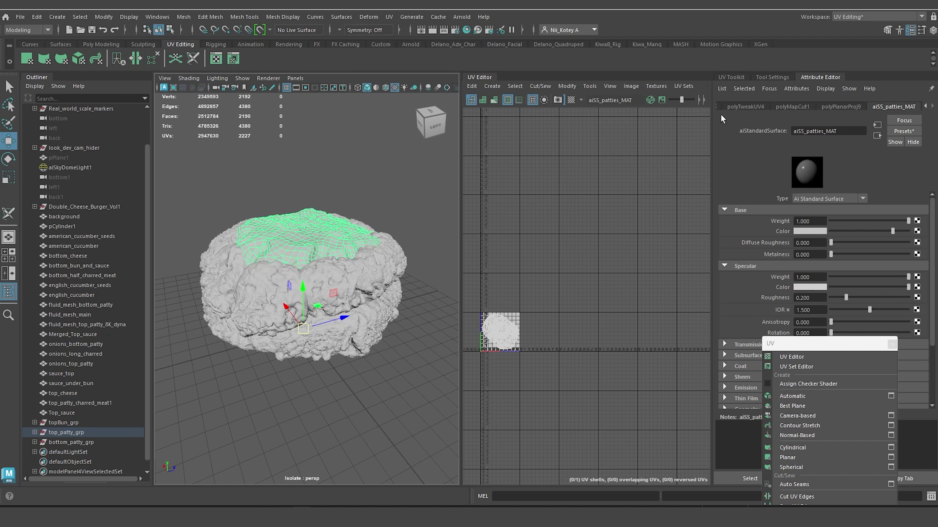
Select all the top and bottom patty chunks and delete their construction history.
left_click_drag(193, 187, 401, 388)
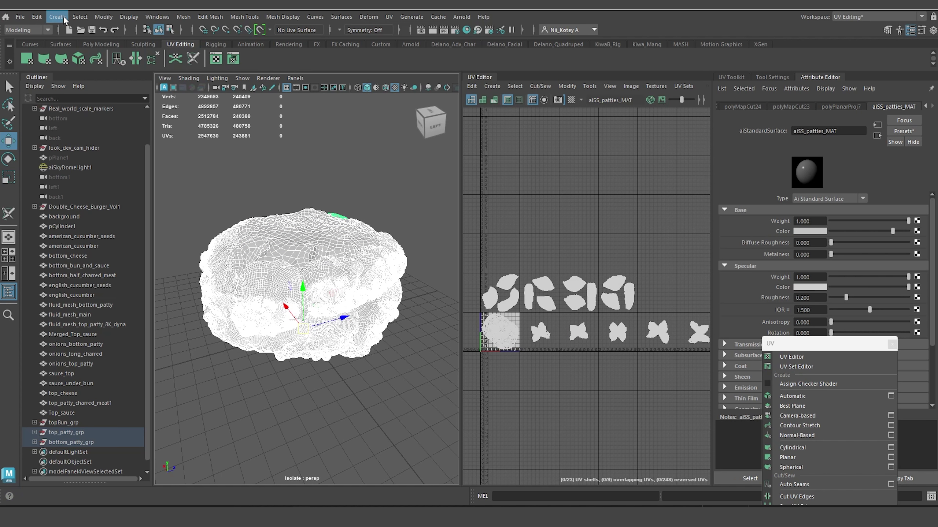
left_click(36, 17)
mouse_move(128, 135)
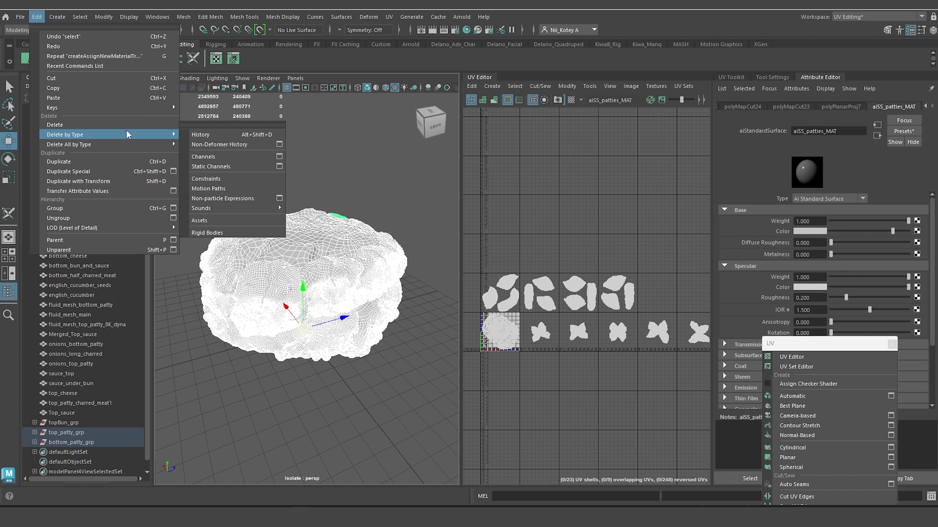
left_click(228, 134)
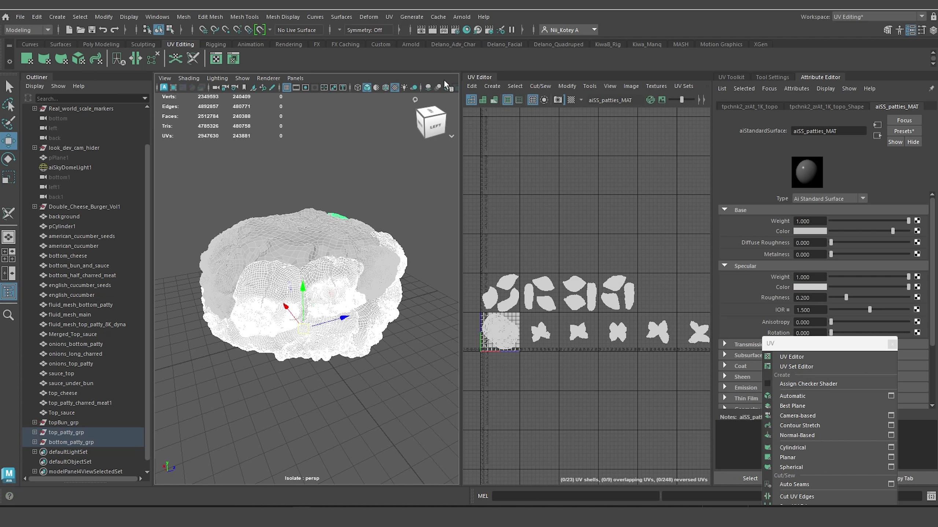
Enlarge the 3D view and turn off isolation to show the whole burger around the patties.
left_click_drag(460, 113, 516, 113)
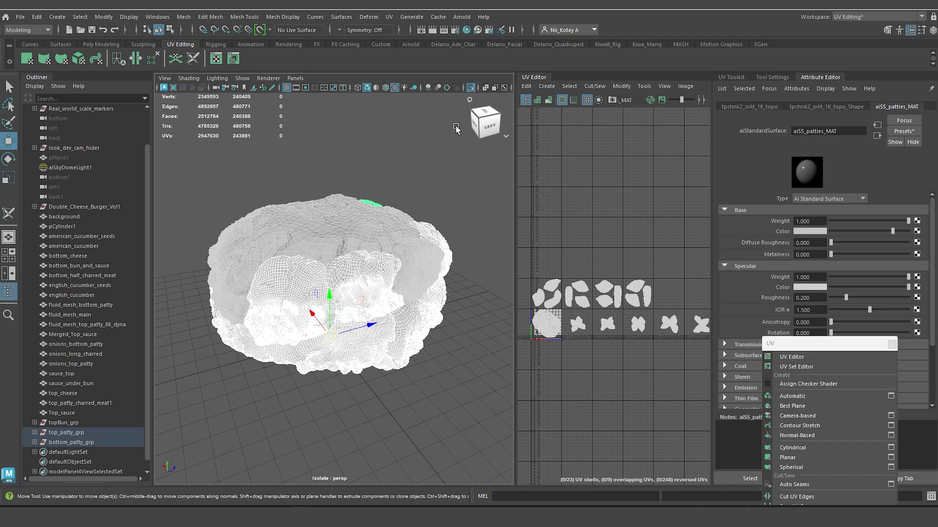
left_click(470, 87)
scroll(334, 236, "up", 5)
left_click_drag(334, 236, 254, 210, "alt")
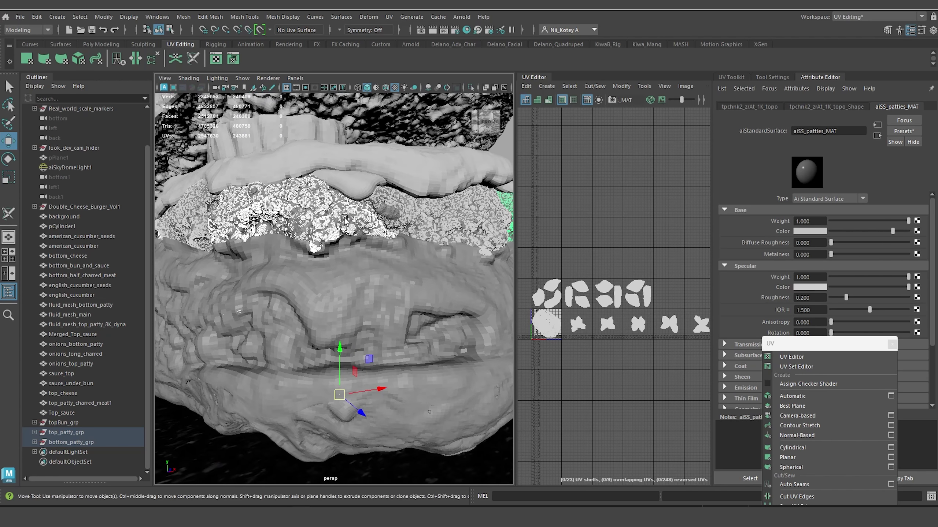
left_click_drag(344, 218, 297, 261, "alt")
scroll(297, 261, "up", 4)
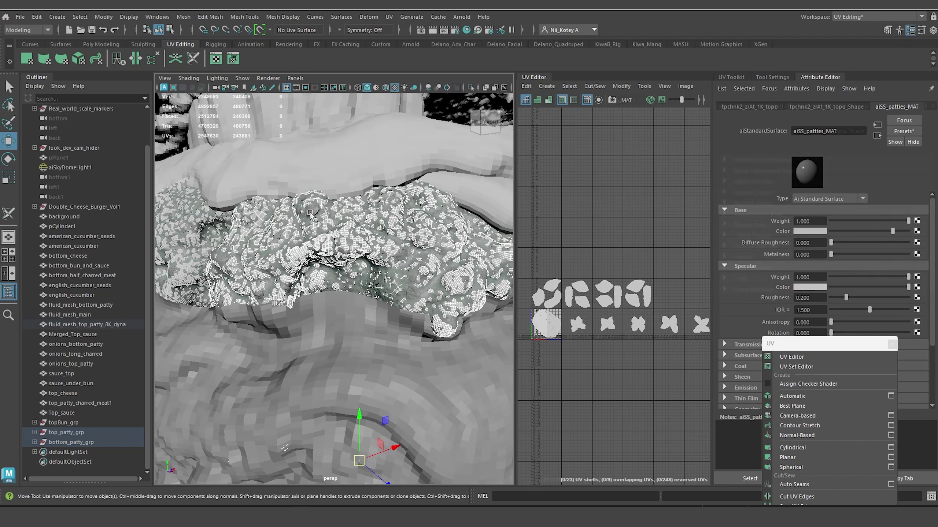
Select the top_patty_charred_meat1 and bottom_half_charred_meat meshes and group them.
left_click(92, 402)
left_click_drag(299, 284, 320, 232, "alt")
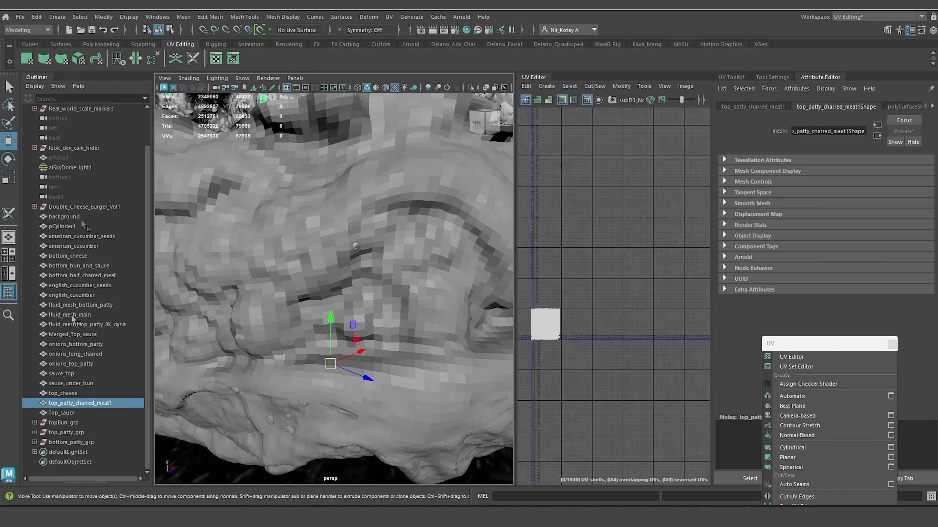
left_click_drag(269, 310, 285, 337, "alt")
left_click(303, 319, "shift")
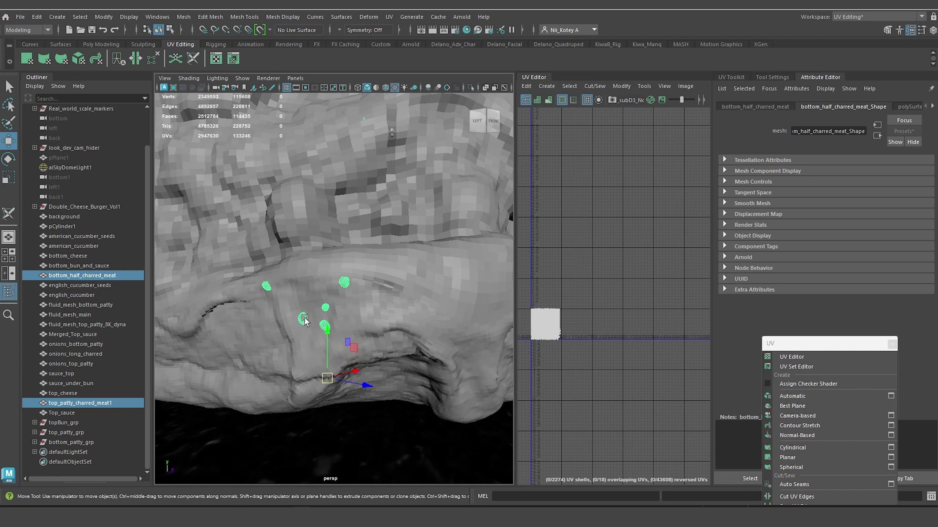
left_click_drag(410, 309, 283, 349, "alt")
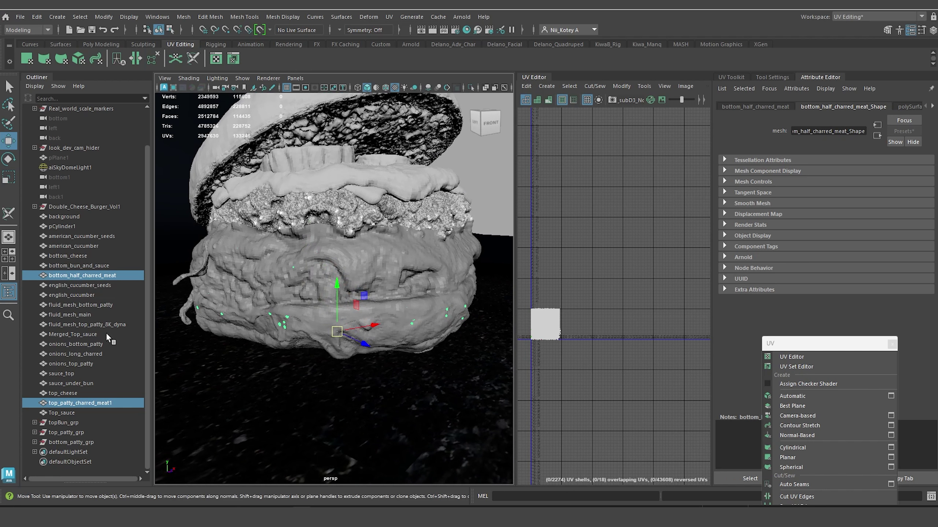
key("ctrl+g")
Rename the new group of charred meat meshes as charred_meat_grp.
double_click(59, 442)
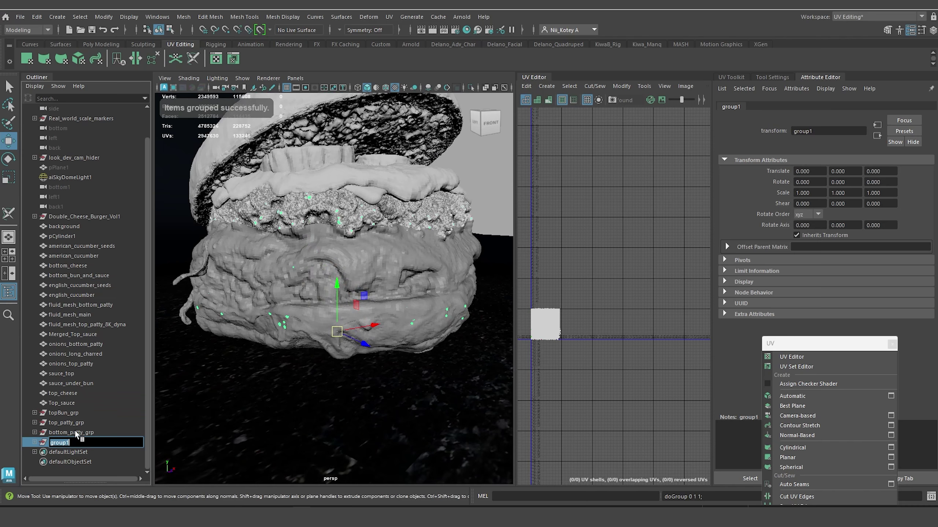
type("charred")
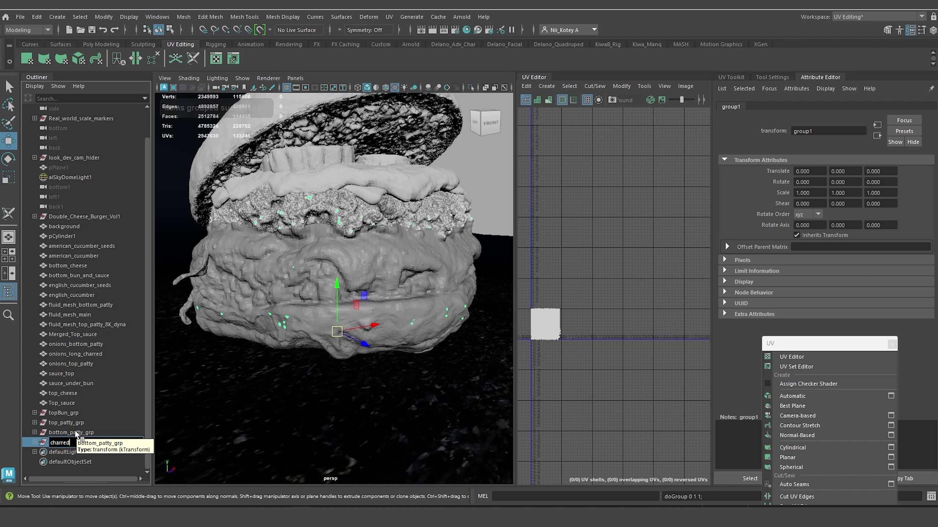
type("_meat_grp")
key("Return")
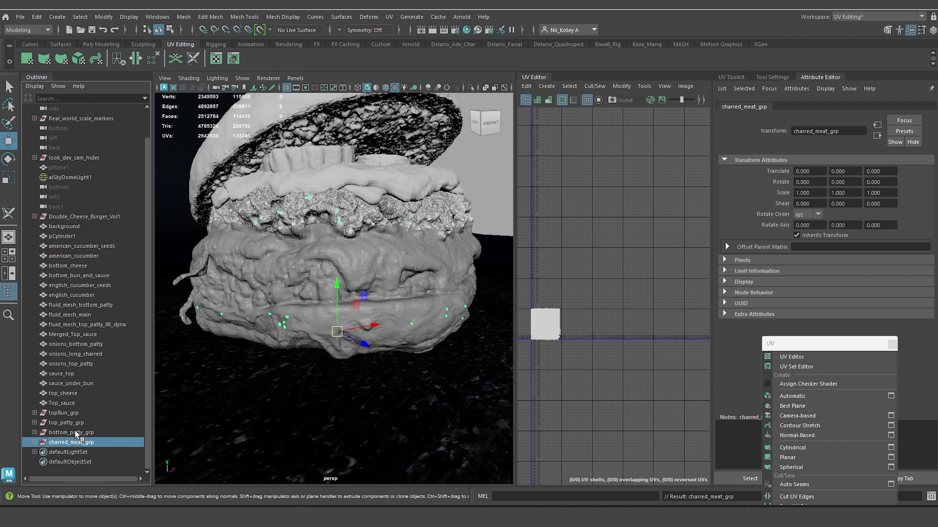
Isolate the charred meat group and show the attributes of the top charred meat's current surface material.
left_click(471, 87)
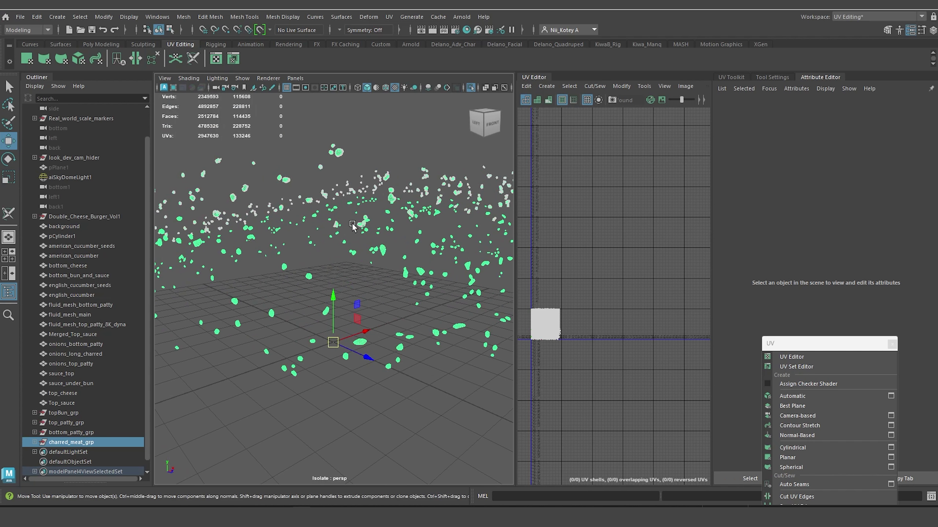
left_click(364, 230)
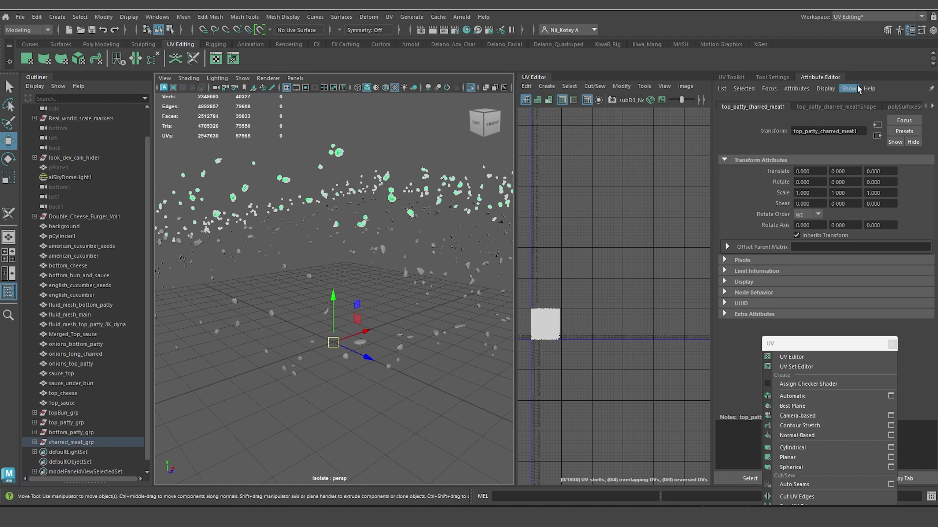
left_click(933, 107)
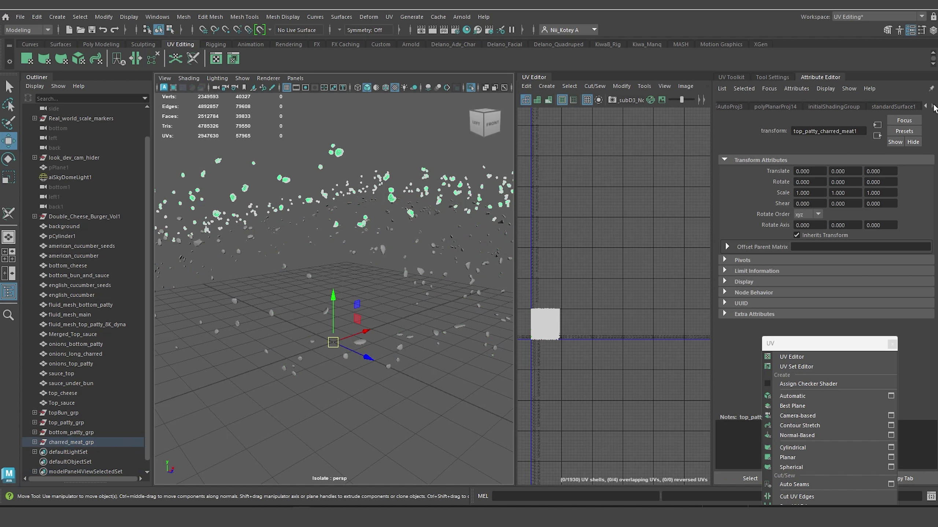
left_click(893, 106)
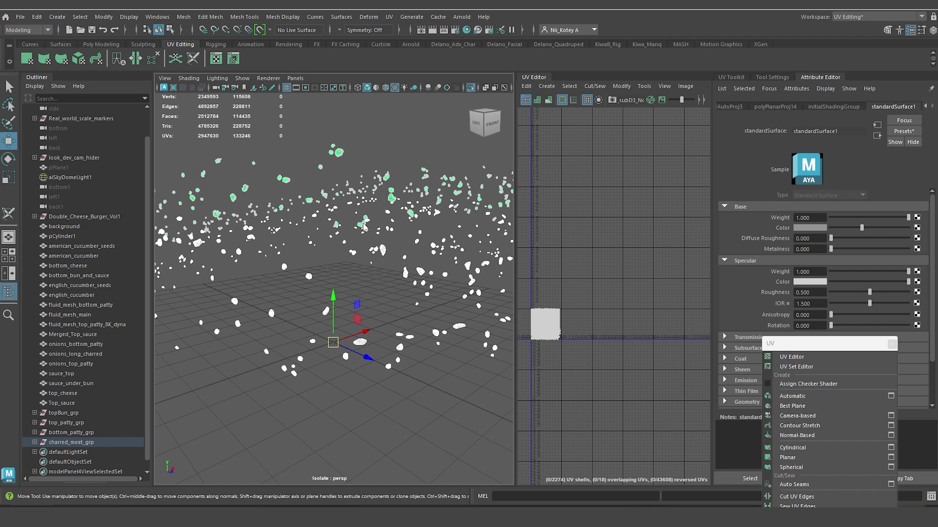
Assign a new aiStandardSurface material to both charred meat meshes and name it aiSS_charredMeat_MAT.
right_click_drag(363, 224, 385, 476)
left_click(348, 251)
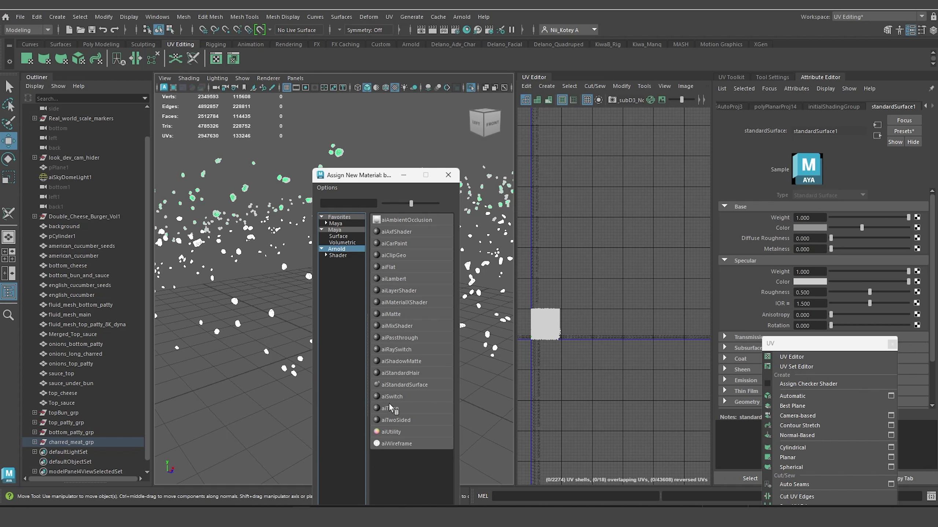
left_click(406, 385)
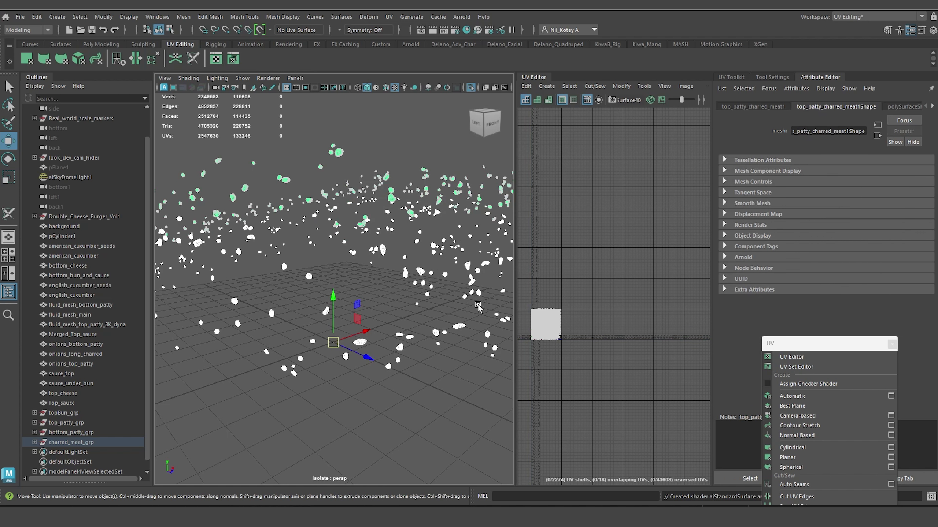
left_click_drag(848, 130, 806, 128)
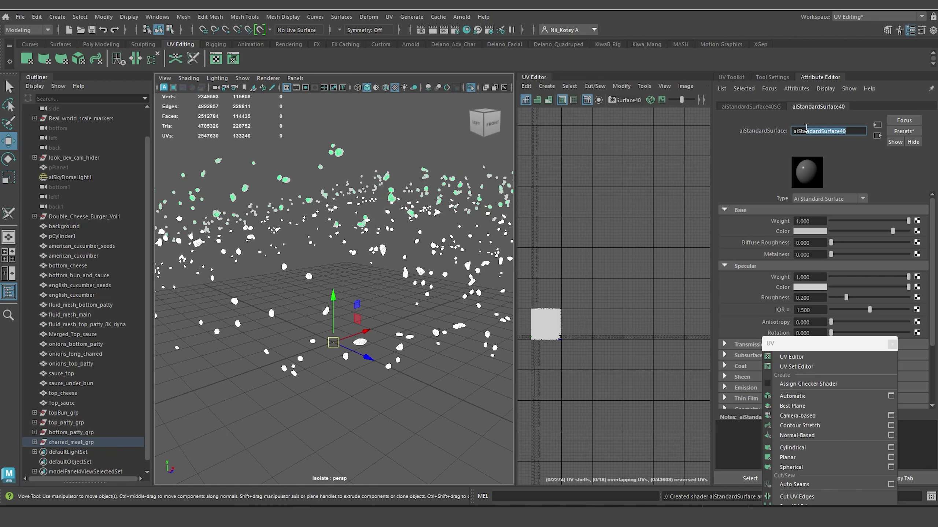
type("SS_charredMeat_MAT")
key("Return")
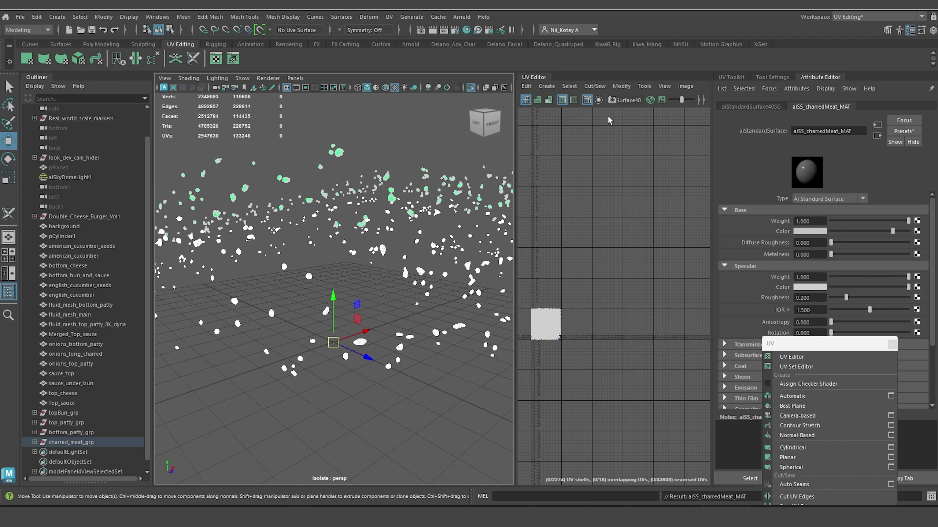
Deselect the charred meat and inspect the scattered isolated pieces up close.
left_click(352, 282)
right_click_drag(329, 208, 370, 271, "alt")
scroll(334, 262, "up", 6)
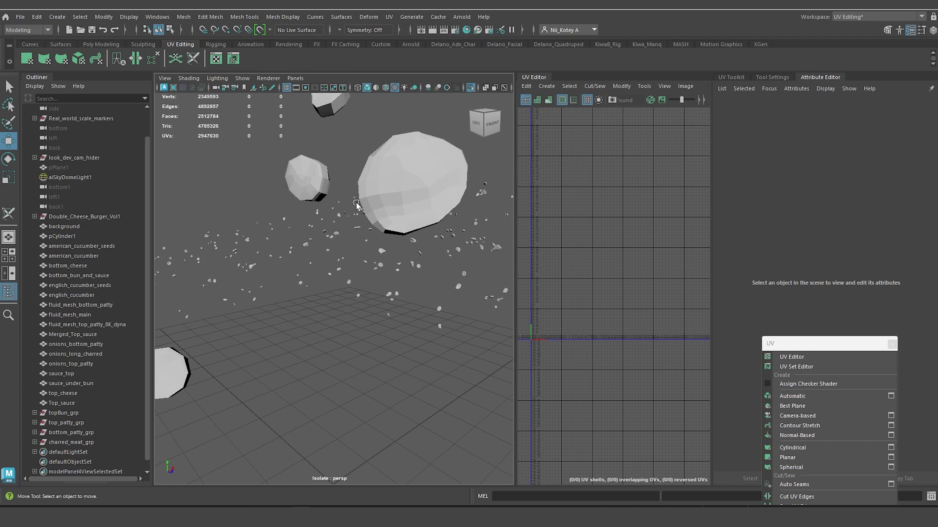
scroll(387, 190, "up", 5)
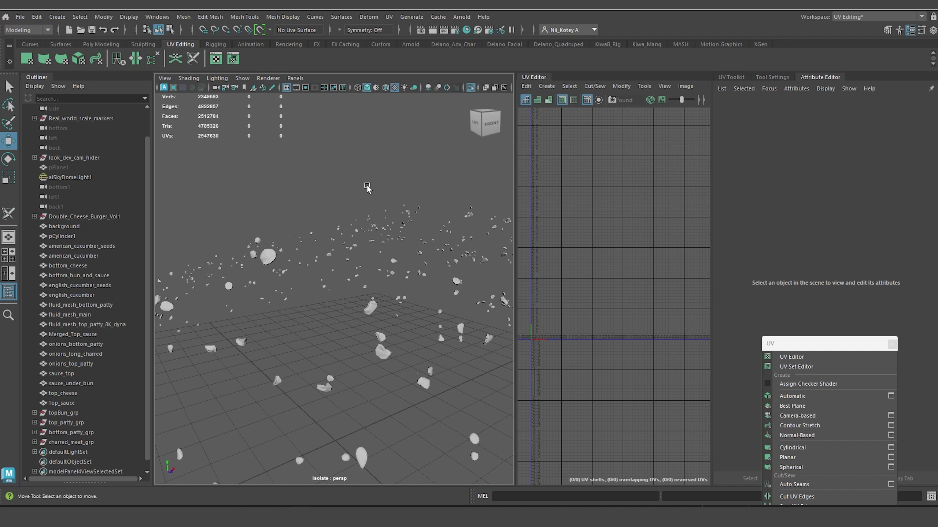
scroll(326, 216, "up", 1)
middle_click_drag(319, 214, 306, 190, "alt")
scroll(312, 208, "up", 4)
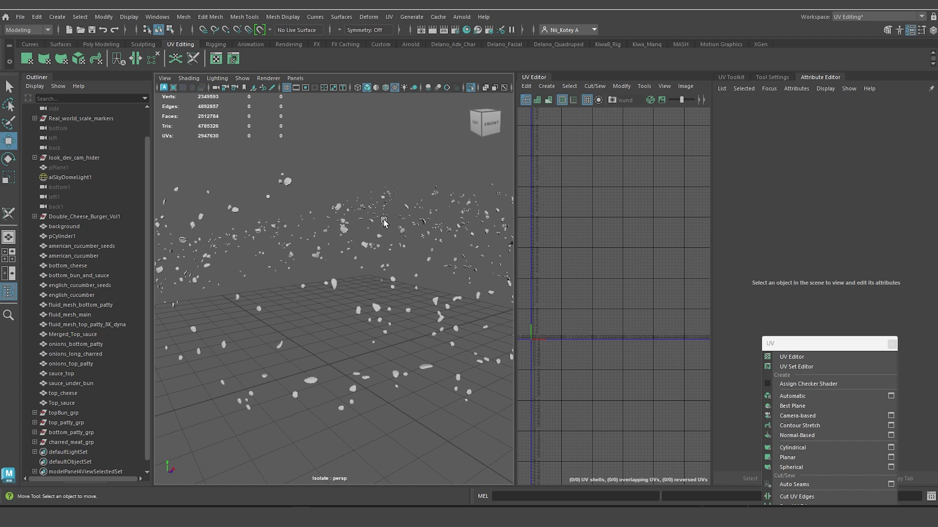
Turn off isolation and view the charred pieces on the whole burger from the side.
left_click(470, 88)
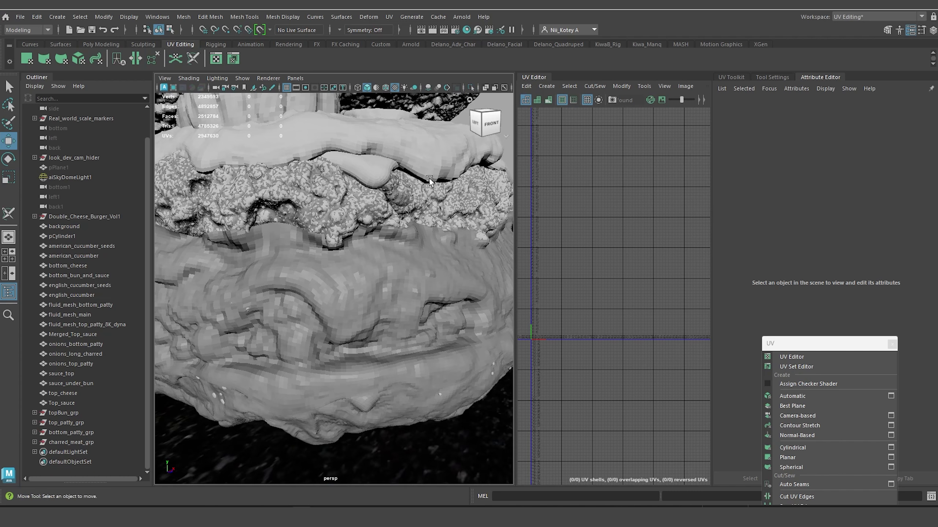
left_click_drag(429, 178, 157, 226, "alt")
left_click_drag(336, 257, 298, 252, "alt")
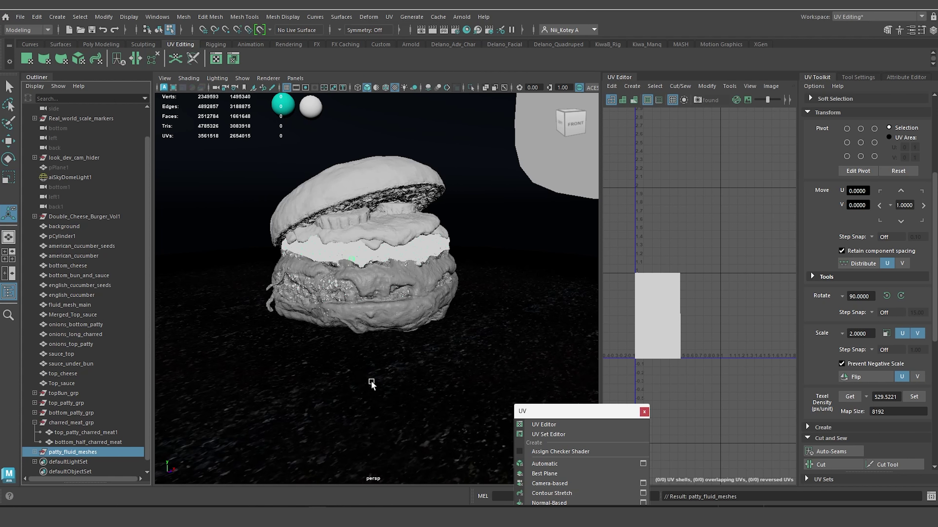
Show the UV layout of the charred meat group and its top patty mesh, and enlarge the UV Editor.
middle_click_drag(369, 381, 379, 326, "alt")
left_click(75, 423)
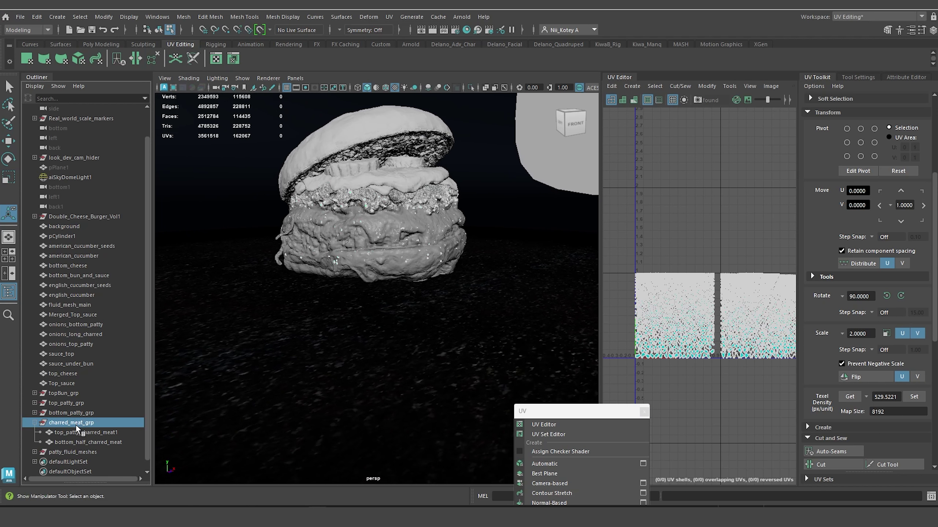
left_click(84, 431)
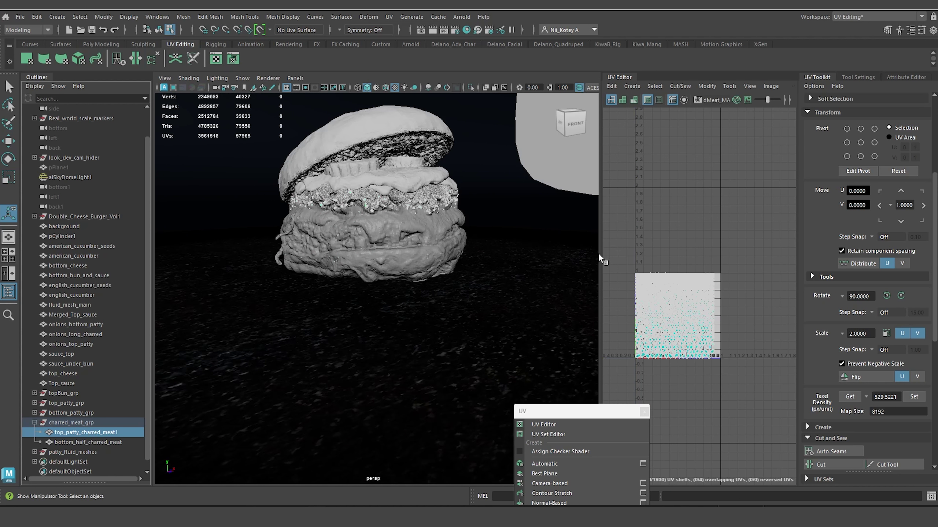
left_click_drag(600, 255, 504, 260)
scroll(581, 292, "down", 1)
middle_click_drag(613, 298, 574, 235, "alt")
Compare the UV tiles of the two charred meat meshes and expand the patty_fluid_meshes group.
left_click(86, 440)
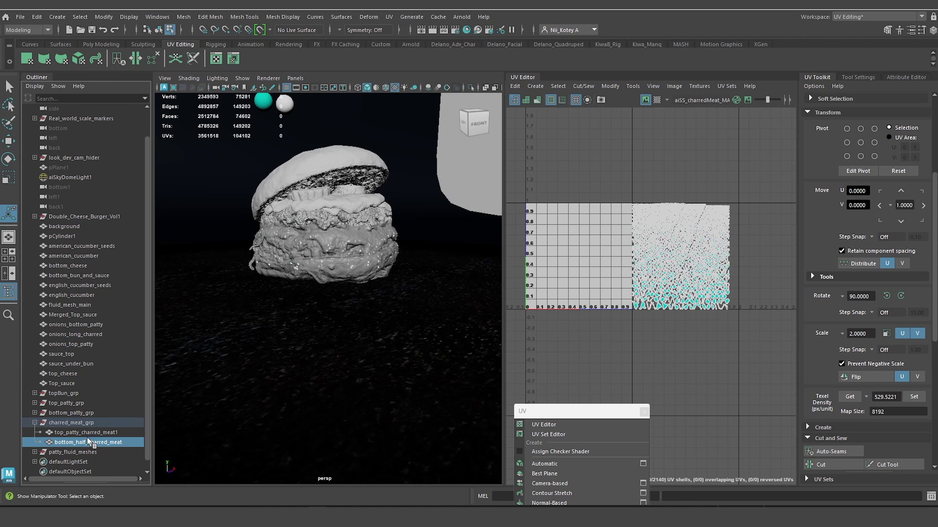
left_click(91, 435)
left_click(90, 443)
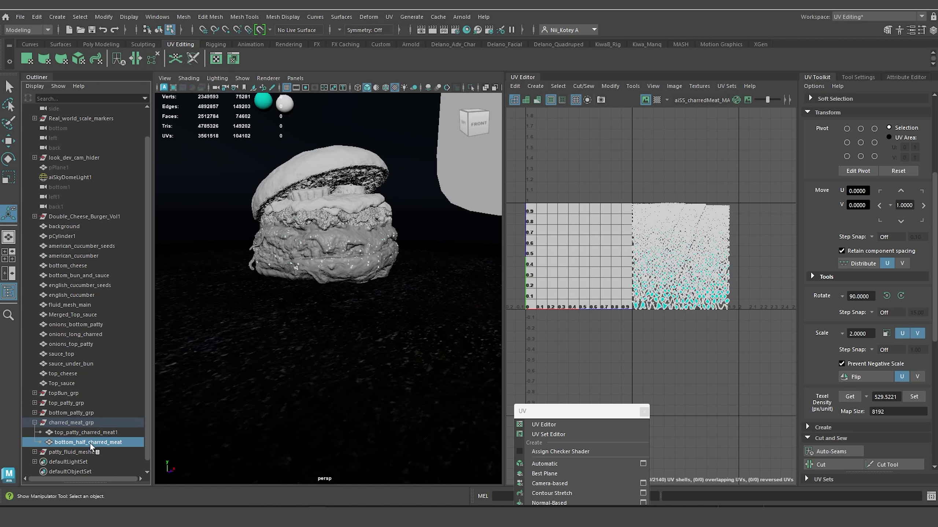
left_click(34, 452)
left_click(70, 461)
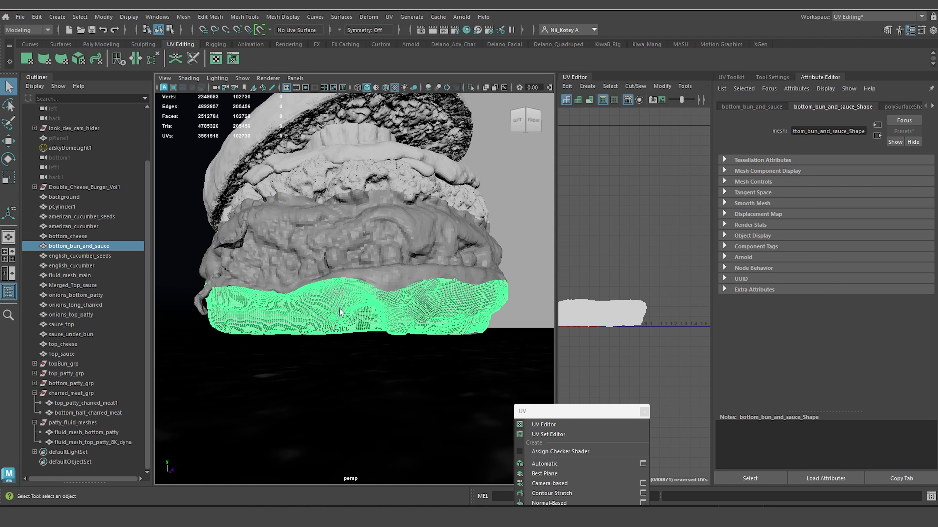
Select the bottom_bun_and_sauce mesh, isolate it and view it from above.
left_click(359, 242)
left_click_drag(375, 208, 367, 227, "alt")
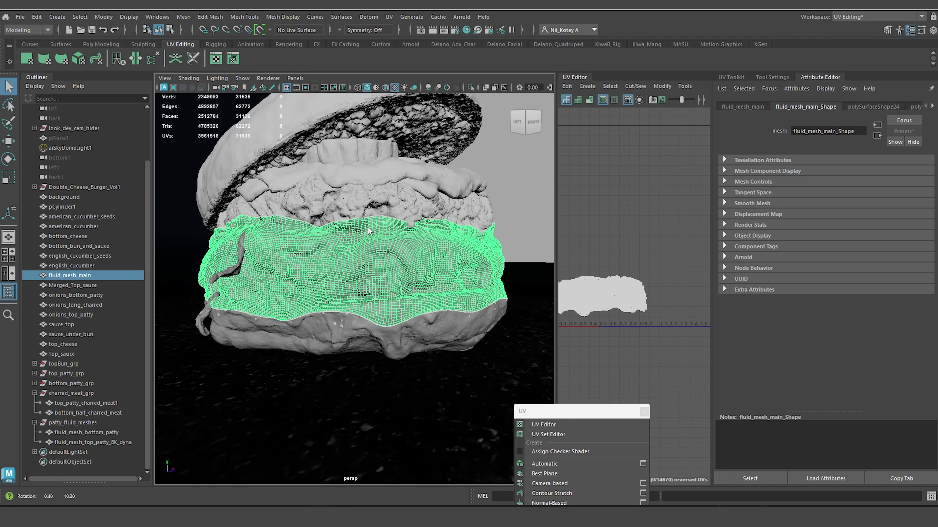
left_click(311, 337)
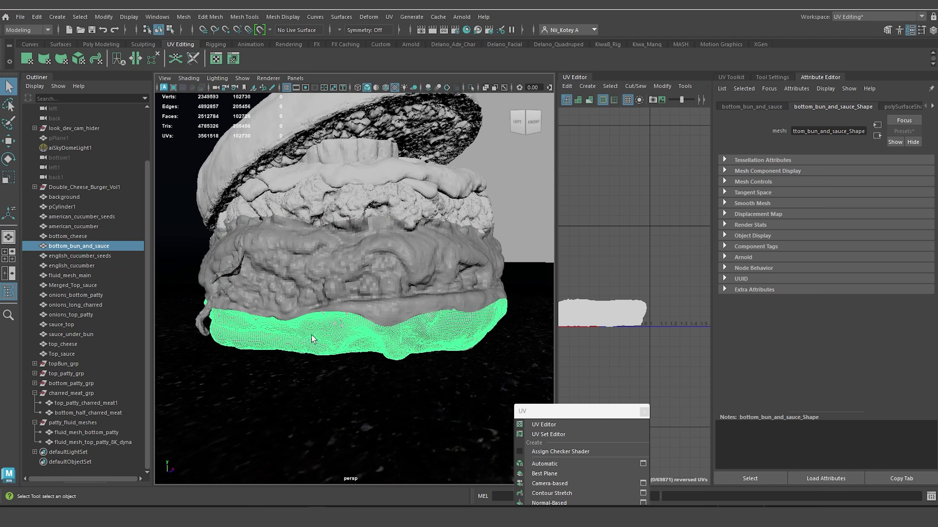
left_click(469, 87)
left_click_drag(474, 149, 389, 264, "alt")
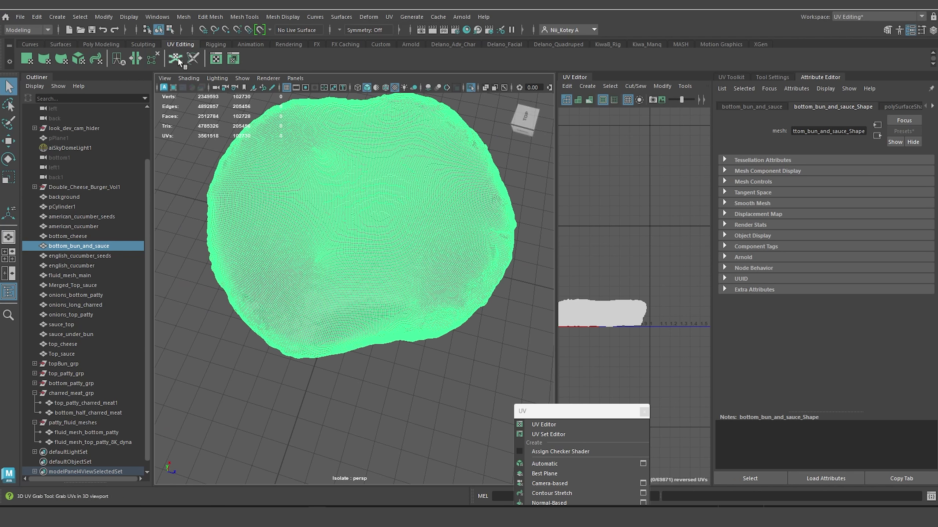
Cut a UV seam along the front and side rim of the bottom bun with the 3D Cut and Sew UV tool.
left_click(193, 58)
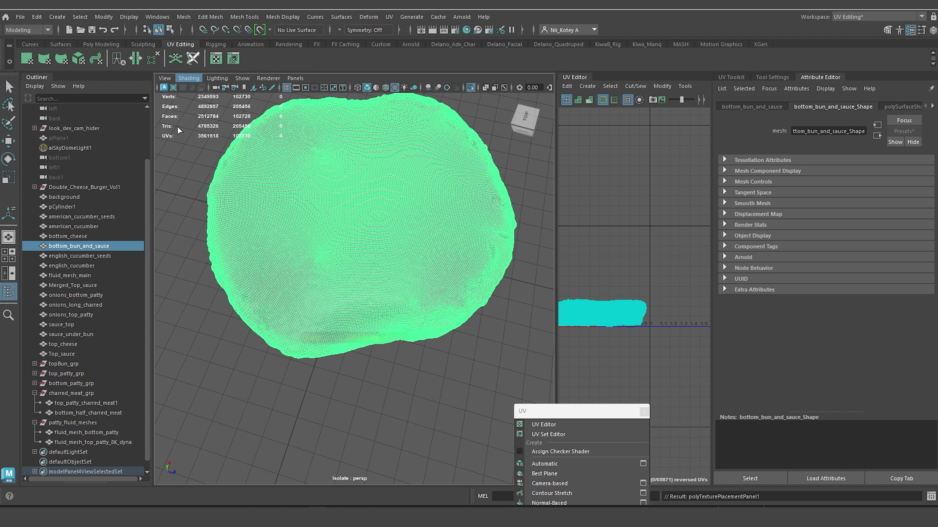
left_click(214, 214)
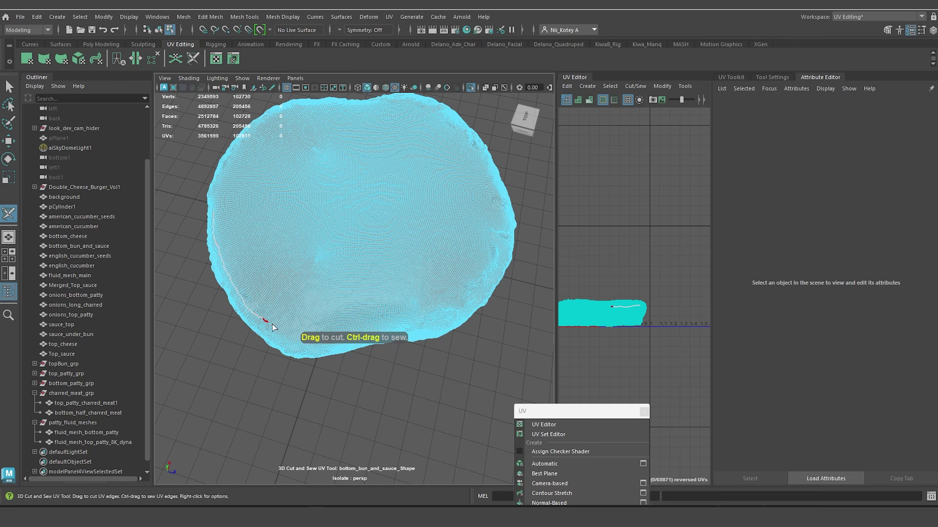
mouse_move(273, 323)
left_mouse_down()
mouse_move(304, 346)
mouse_move(345, 345)
left_mouse_up()
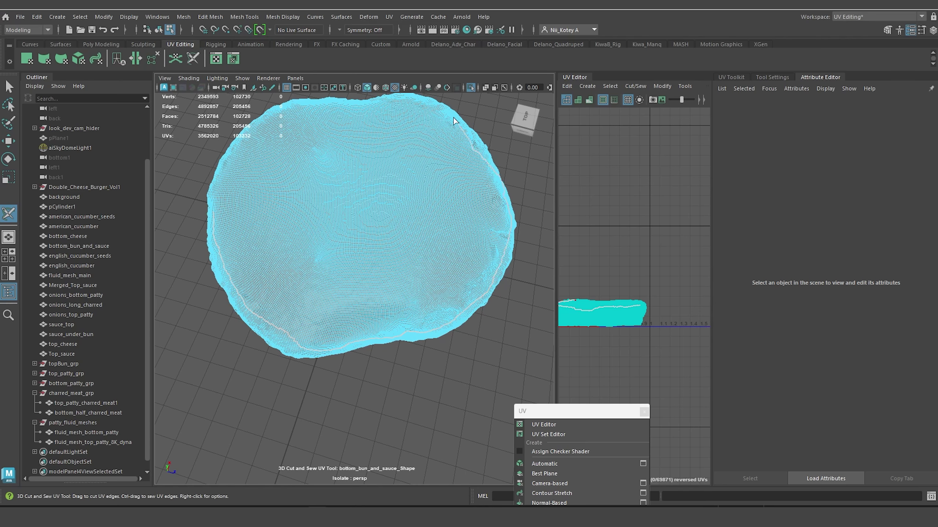
left_click_drag(453, 118, 426, 104)
Continue the UV seam around the back of the bottom bun's rim to close the loop.
left_click_drag(427, 104, 369, 281, "alt")
scroll(369, 281, "up", 5)
middle_click_drag(299, 342, 330, 337, "alt")
mouse_move(342, 298)
left_mouse_down()
mouse_move(192, 322)
mouse_move(417, 355)
mouse_move(366, 265)
mouse_move(222, 275)
left_mouse_up()
scroll(192, 323, "down", 5)
scroll(366, 265, "up", 5)
left_click_drag(222, 277, 516, 243)
left_click_drag(516, 244, 347, 333, "alt")
mouse_move(252, 434)
left_mouse_down()
mouse_move(438, 251)
mouse_move(462, 108)
left_mouse_up()
middle_click_drag(462, 108, 473, 413, "alt")
left_click_drag(472, 283, 471, 311)
scroll(379, 366, "down", 5)
left_click_drag(378, 366, 301, 237, "alt")
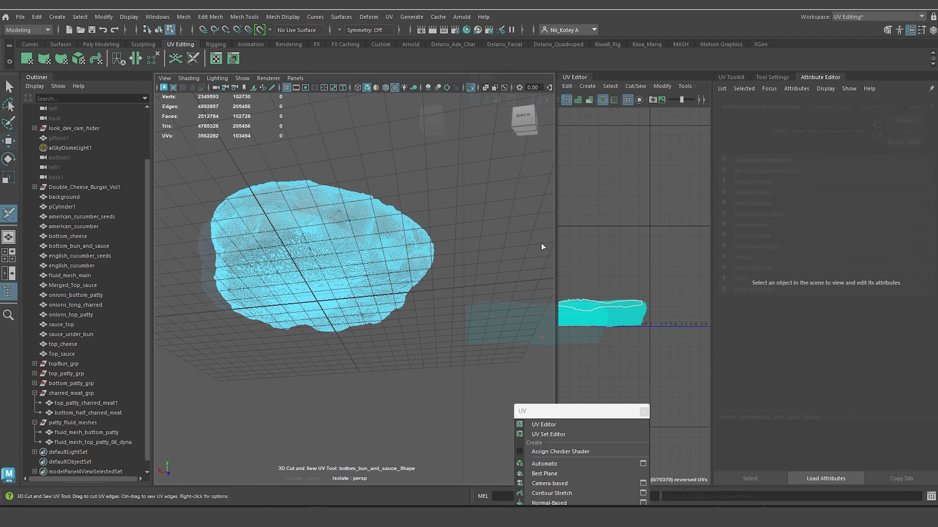
Select all UVs of the bottom_bun_and_sauce mesh, then unfold and optimize them.
left_click_drag(555, 242, 464, 237)
key("w")
key("ctrl+z")
left_click(559, 316)
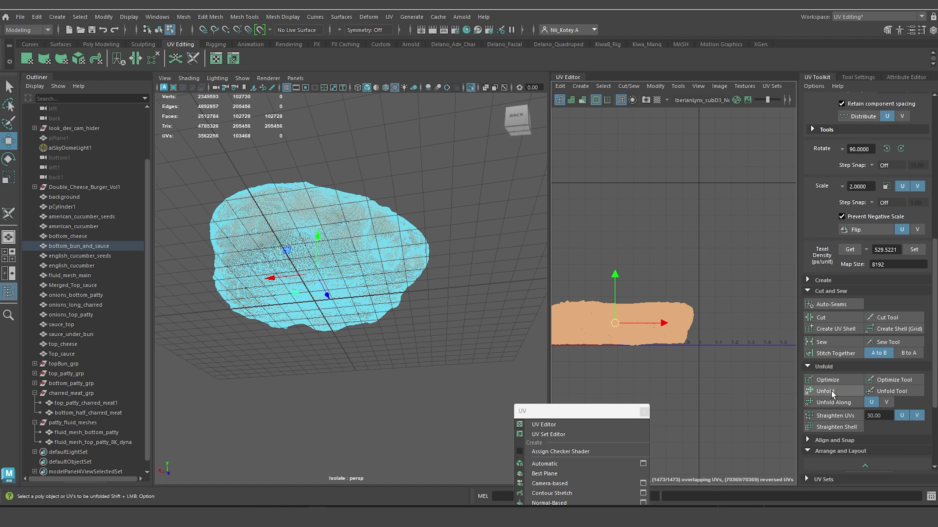
left_click(829, 391)
left_click(837, 379)
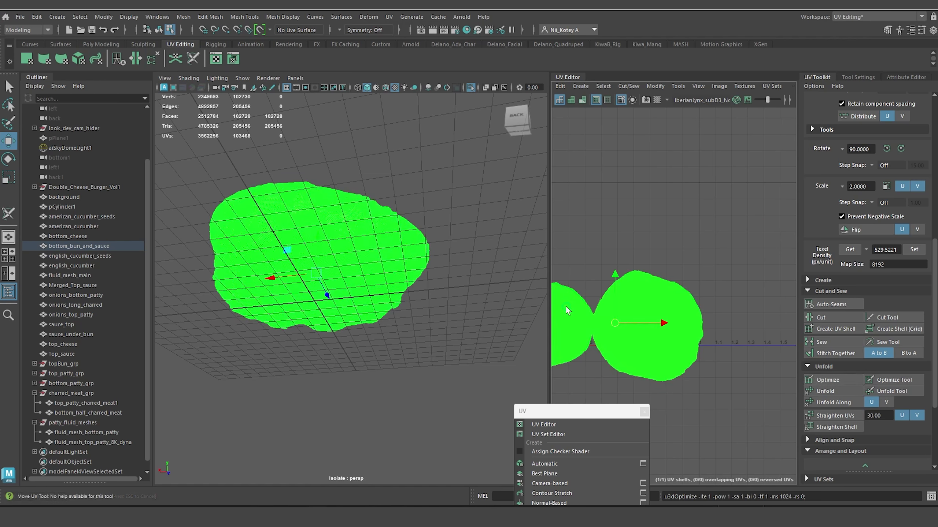
scroll(611, 339, "up", 10)
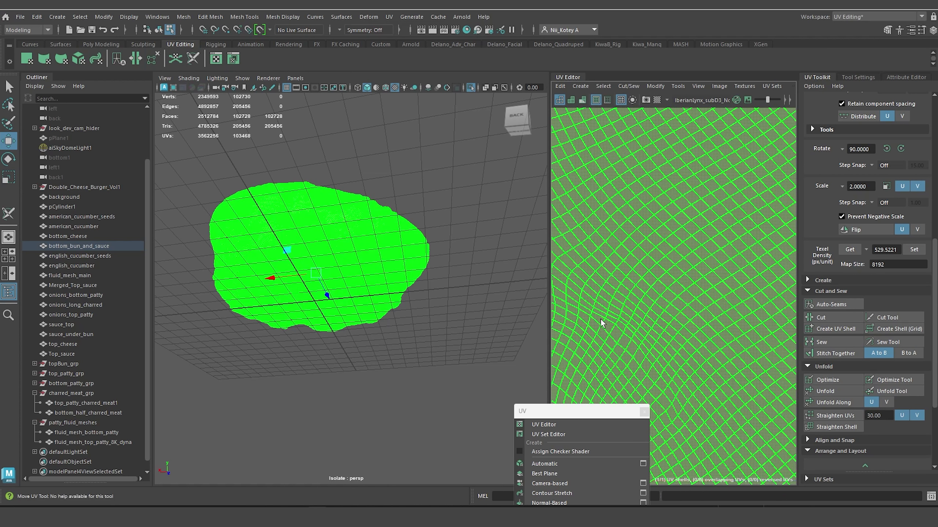
scroll(684, 320, "down", 4)
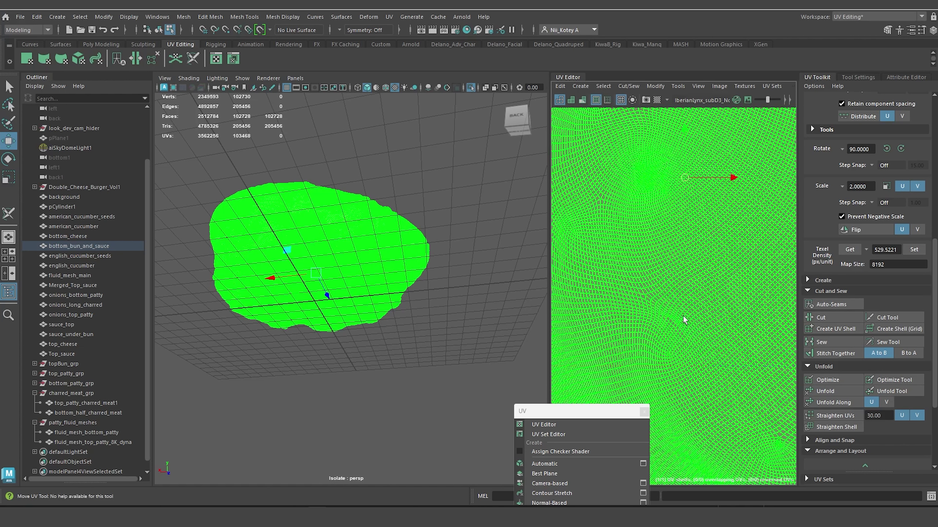
middle_click_drag(718, 301, 768, 335, "alt")
scroll(647, 315, "up", 5)
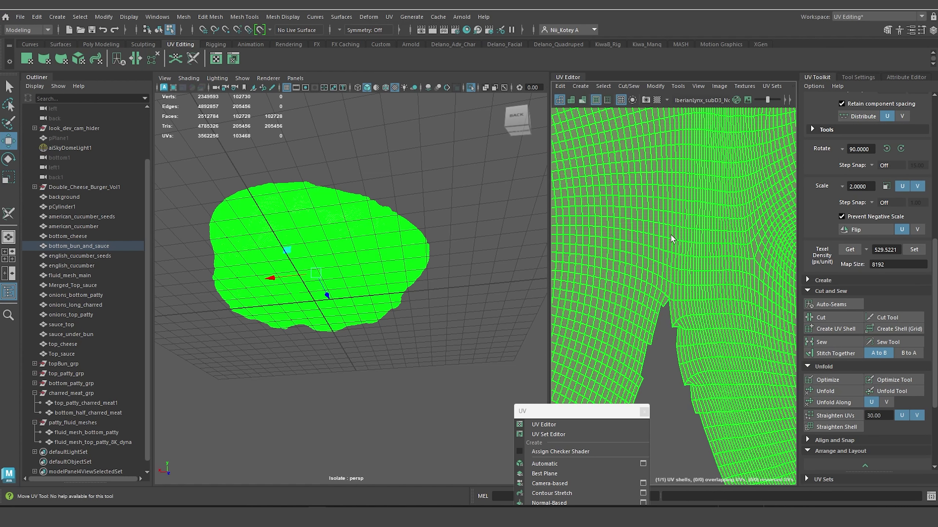
middle_click_drag(665, 263, 663, 277, "alt")
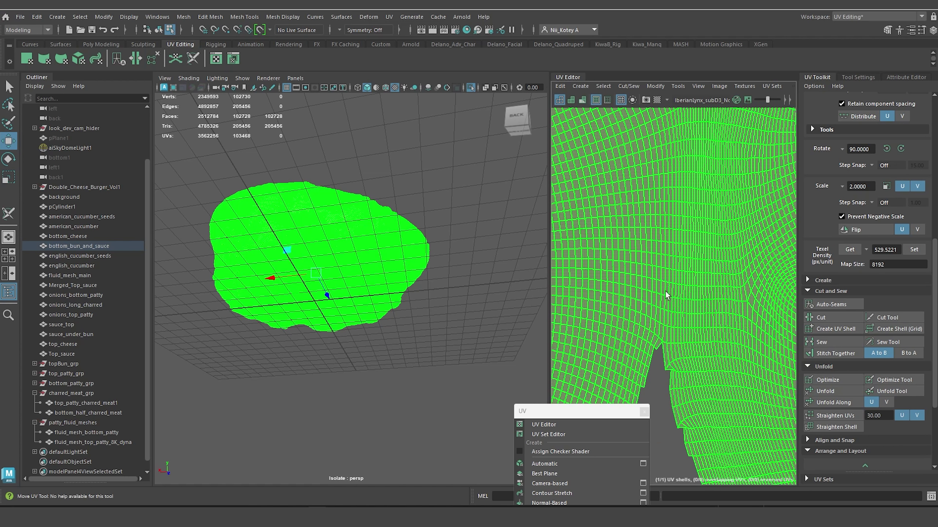
right_click(665, 292)
right_click_drag(665, 291, 662, 275)
double_click(663, 298)
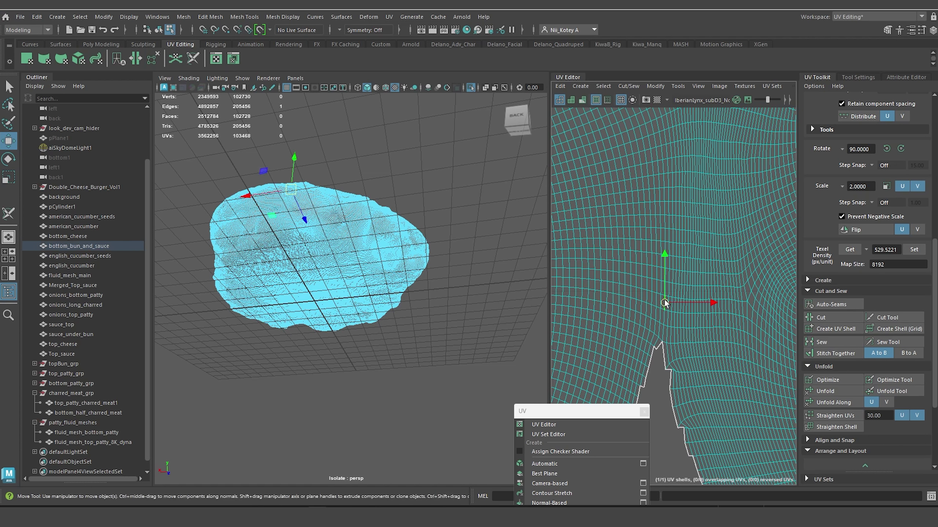
middle_click_drag(705, 272, 730, 342, "alt")
scroll(730, 342, "down", 5)
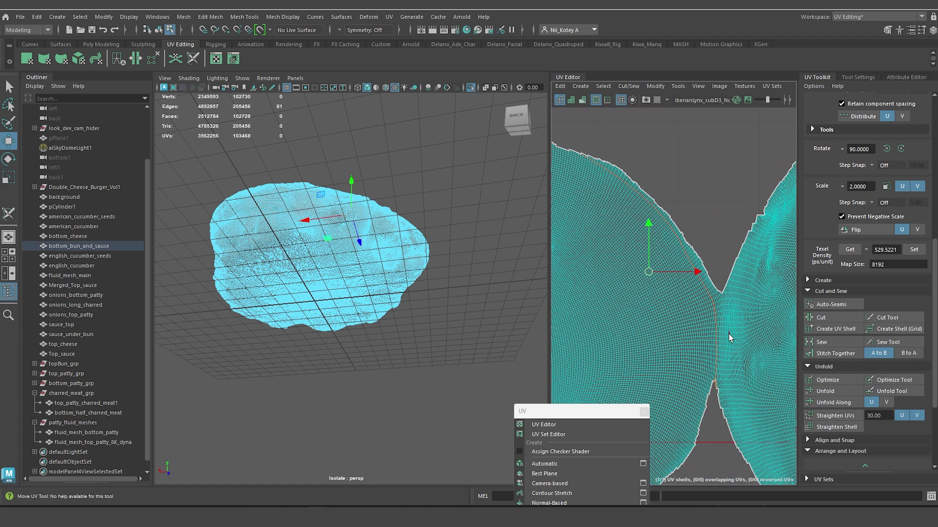
Select an edge at the tip of the gap between the two joined UV halves and frame it in the perspective view.
scroll(724, 326, "up", 4)
scroll(712, 231, "up", 1)
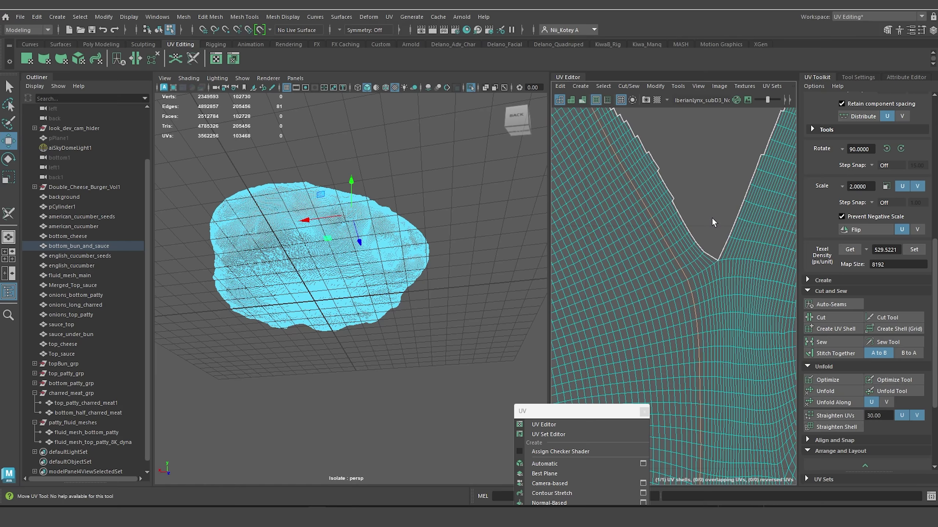
left_click(711, 217)
left_click(719, 271)
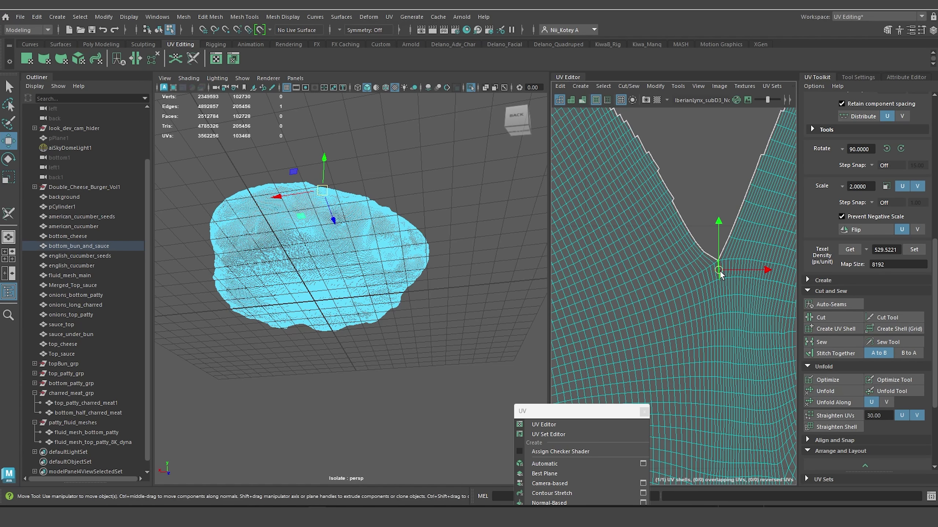
key("f")
Cut the remaining uncut rim edges with the 3D Cut and Sew UV tool to separate the bottom bun into two UV shells.
left_click_drag(334, 237, 315, 338, "alt")
scroll(319, 295, "down", 10)
scroll(333, 330, "up", 10)
middle_click_drag(335, 326, 339, 326, "alt")
left_click_drag(339, 326, 388, 314, "alt")
key("y")
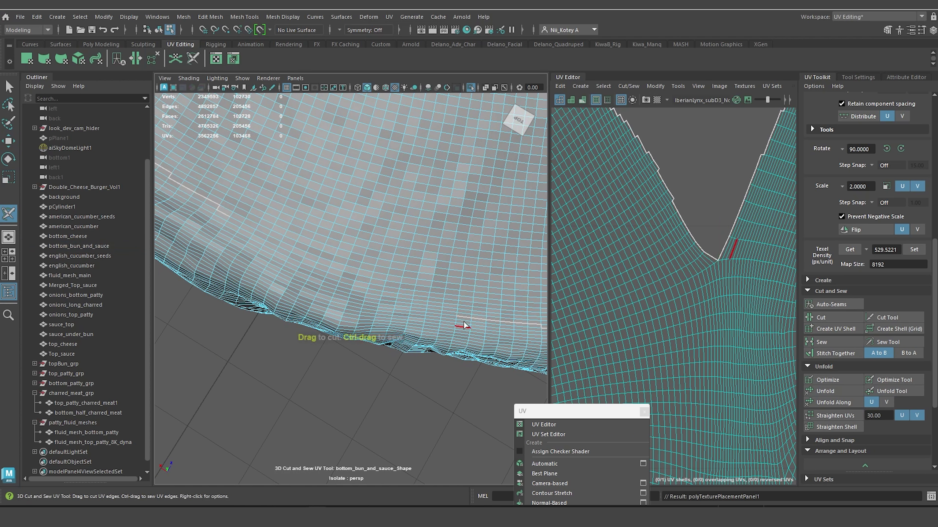
left_click_drag(453, 315, 231, 216)
scroll(643, 334, "down", 10)
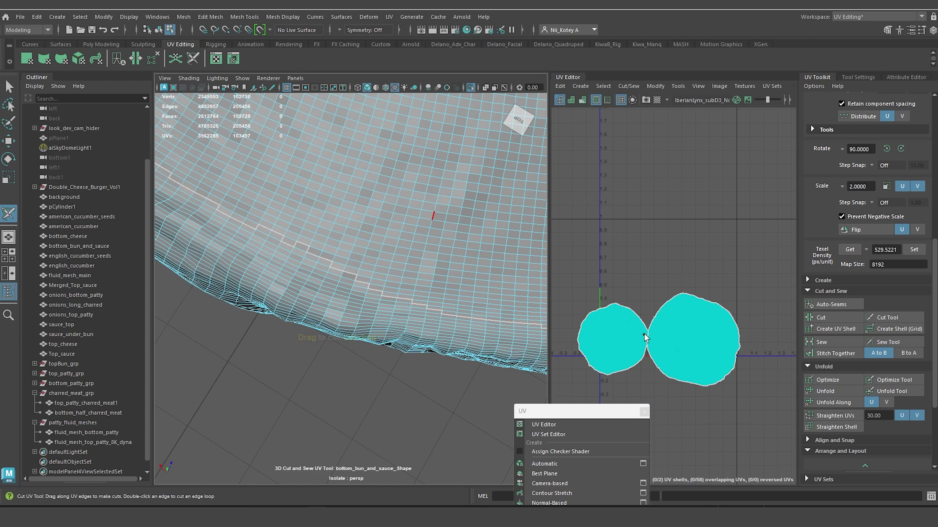
Select both bottom bun UV shells, unfold and optimize them, and set their texel density to 529.5221 at map size 8192.
middle_click_drag(645, 333, 651, 301, "alt")
right_click_drag(648, 296, 628, 284)
key("w")
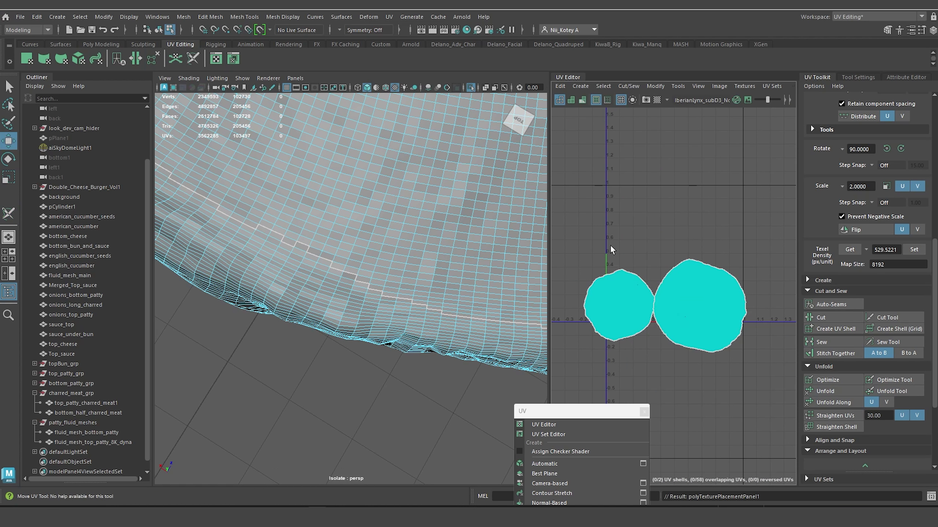
left_click_drag(609, 245, 710, 332)
left_click_drag(619, 245, 664, 304)
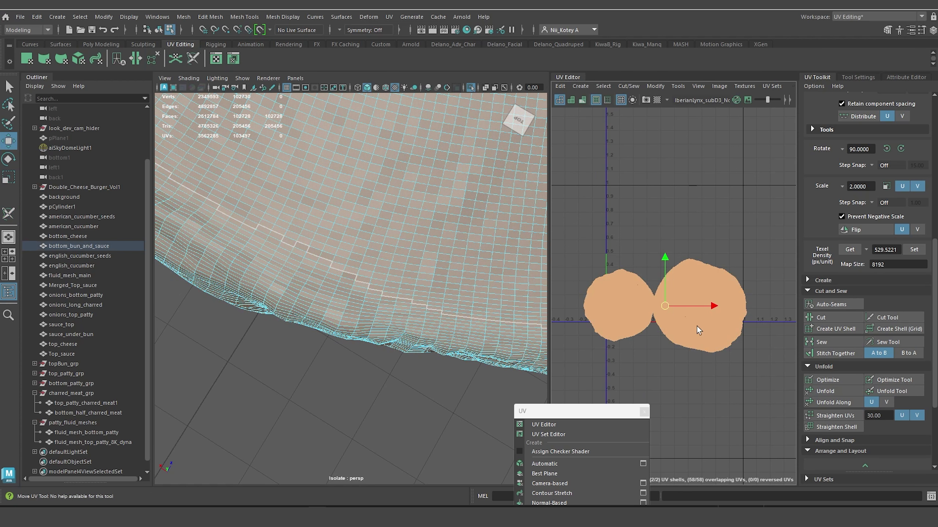
left_click(839, 391)
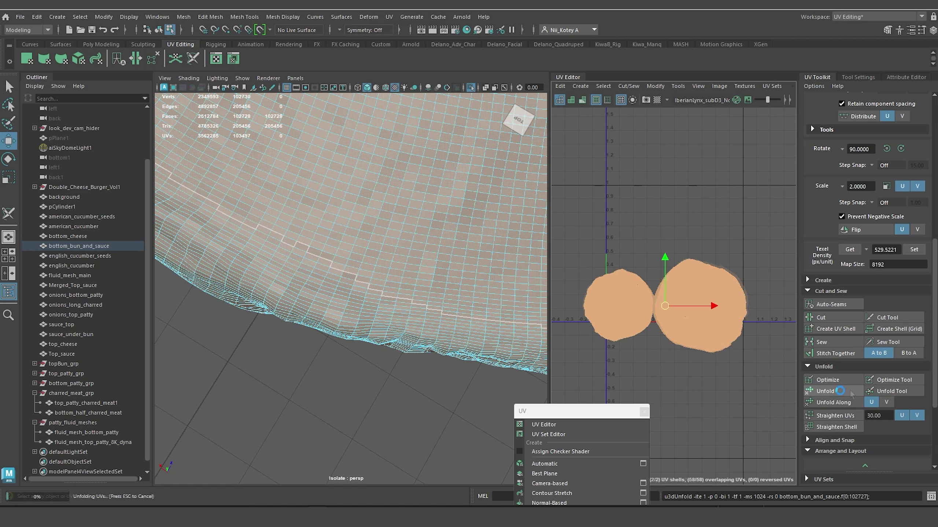
left_click(810, 384)
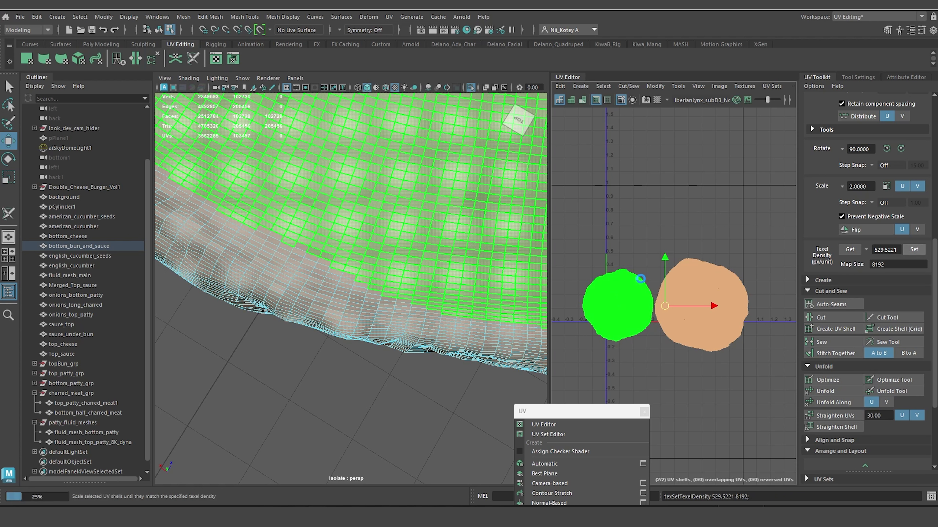
left_click(684, 390)
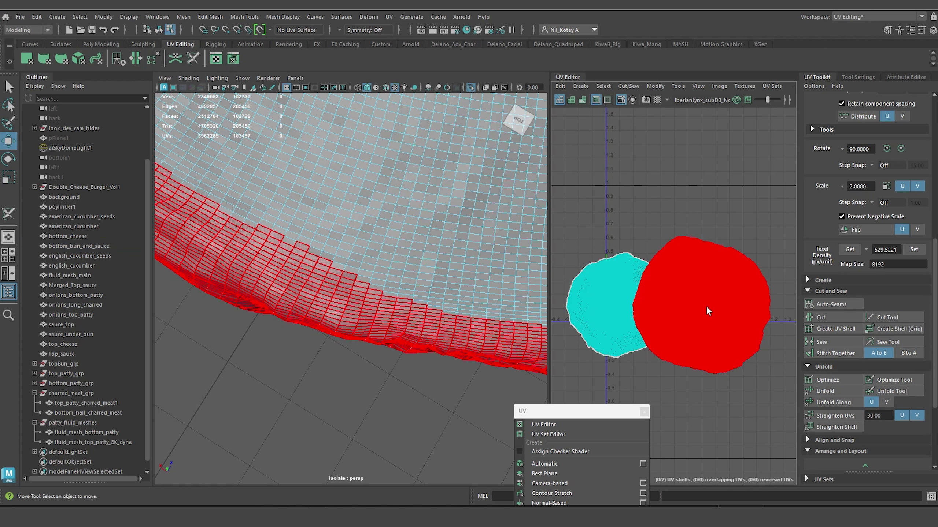
Move the larger UV shell into the 0–1 tile and the smaller shell into the adjacent U tile.
left_click(706, 306)
left_click_drag(702, 304, 673, 249)
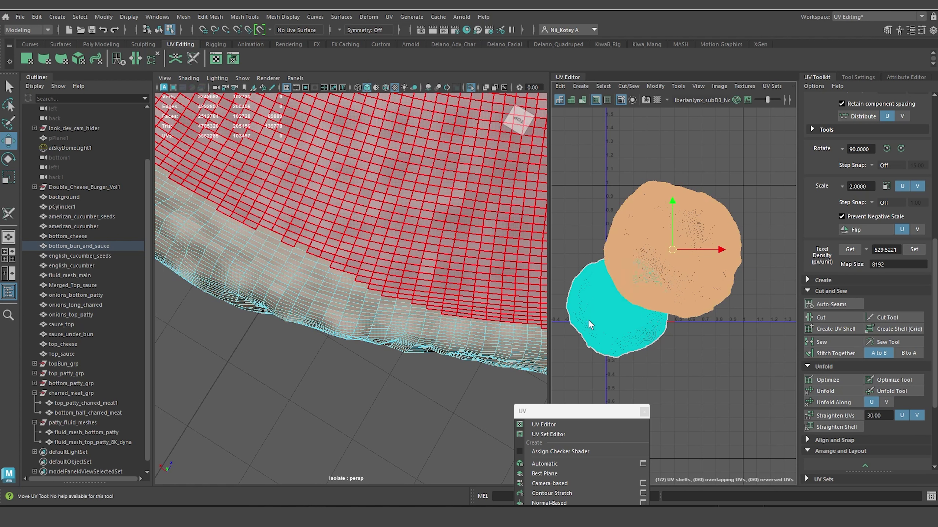
left_click(613, 322)
middle_click_drag(615, 323, 577, 321, "alt")
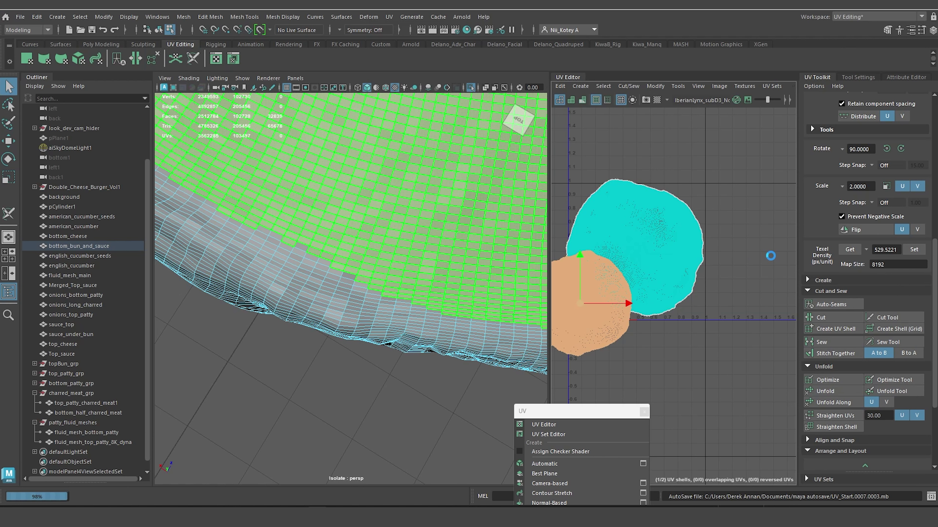
left_click_drag(580, 302, 771, 255)
middle_click_drag(599, 228, 583, 239, "alt")
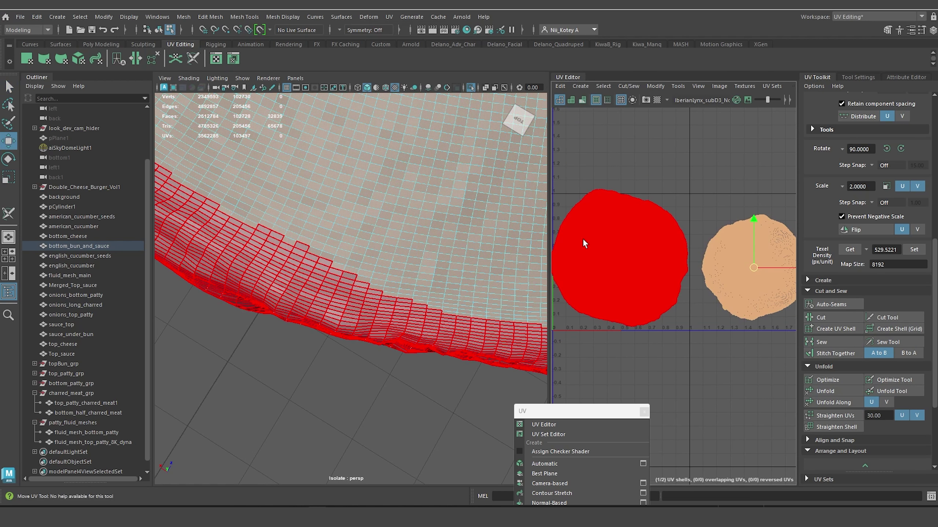
Widen the UV Editor and reposition the larger UV shell within the borders of the 0–1 tile.
left_click_drag(546, 218, 406, 223)
middle_click_drag(495, 268, 553, 249, "alt")
scroll(543, 282, "up", 1)
left_click(565, 238)
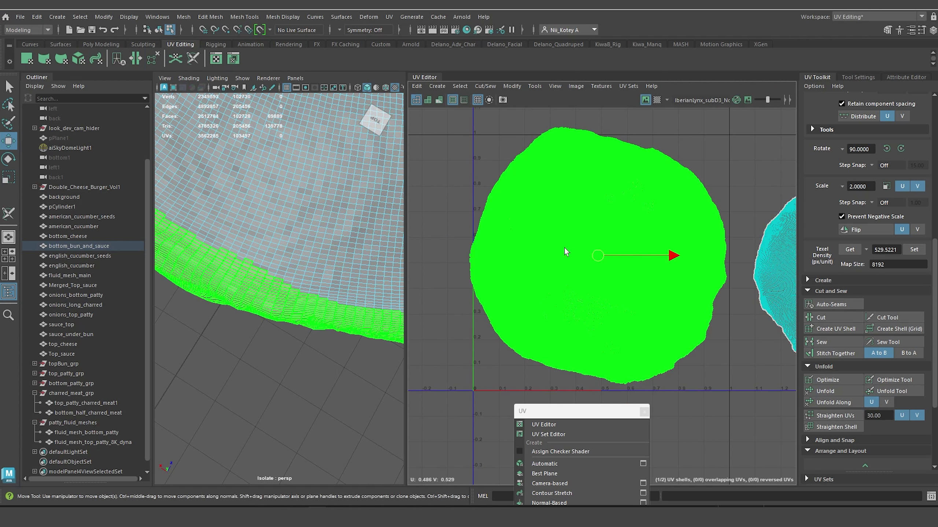
left_click_drag(598, 253, 601, 263)
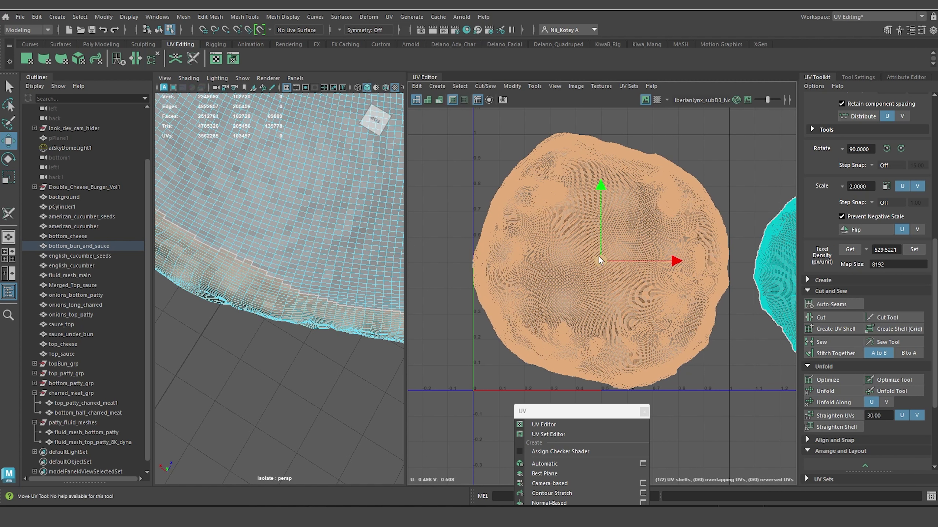
Fine-tune the larger UV shell's scale and nudge it slightly down to fit inside the 0–1 tile.
scroll(596, 246, "up", 4)
middle_click_drag(604, 221, 610, 400, "alt")
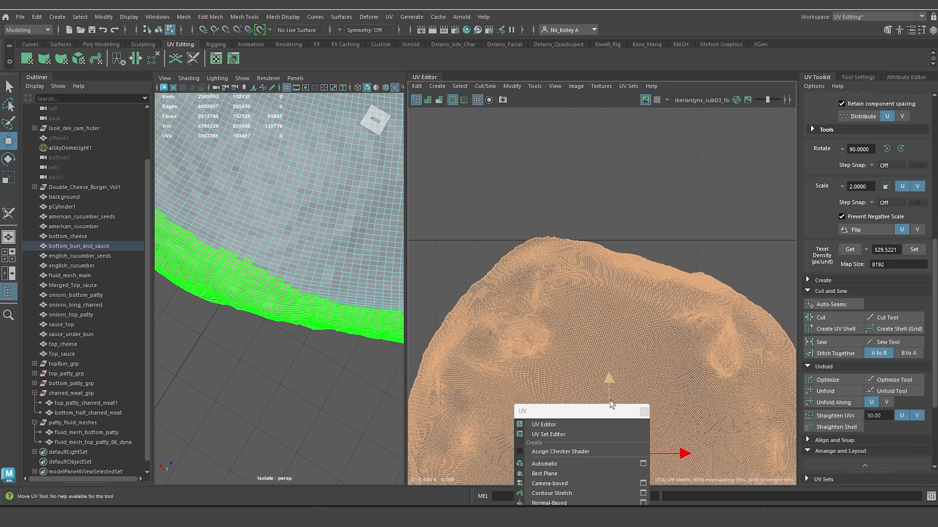
left_click(556, 305)
scroll(555, 304, "up", 2)
scroll(557, 305, "down", 2)
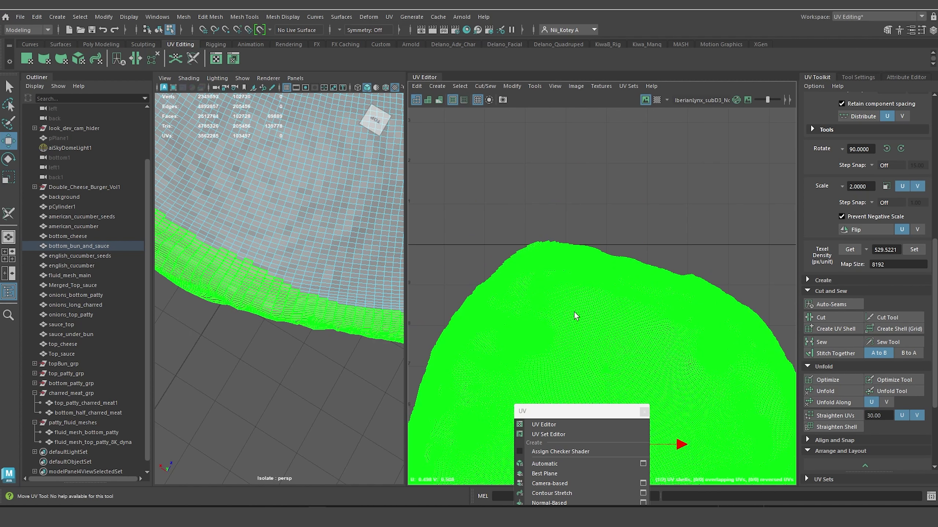
scroll(574, 312, "down", 3)
middle_click_drag(577, 259, 578, 191, "alt")
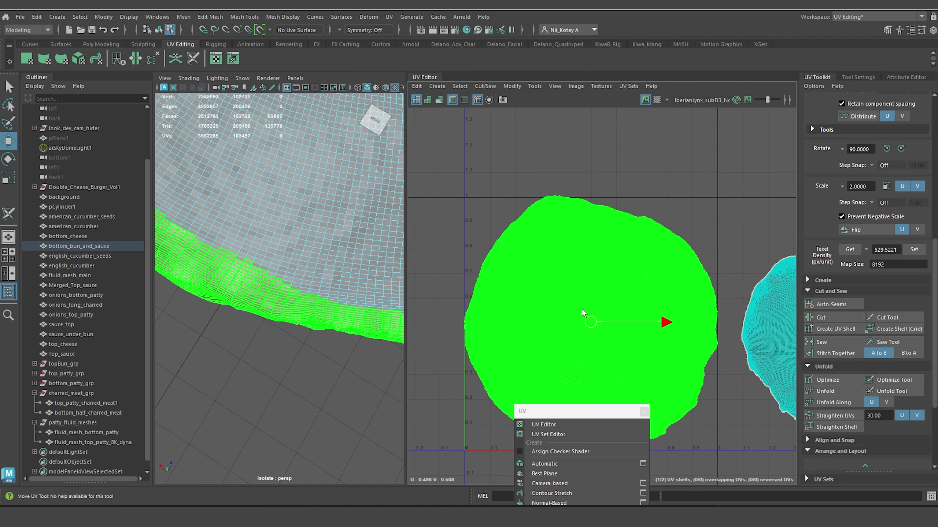
scroll(583, 314, "up", 1)
key("r")
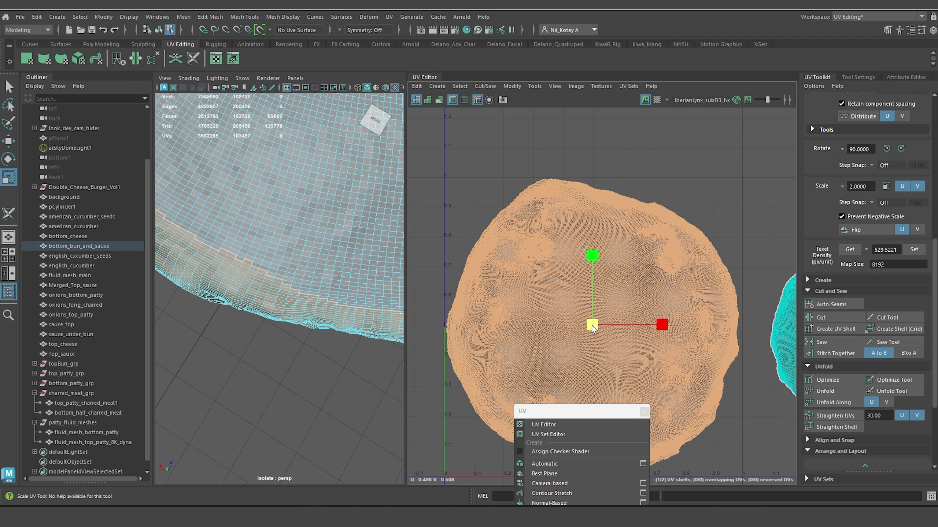
middle_click_drag(620, 285, 623, 241, "alt")
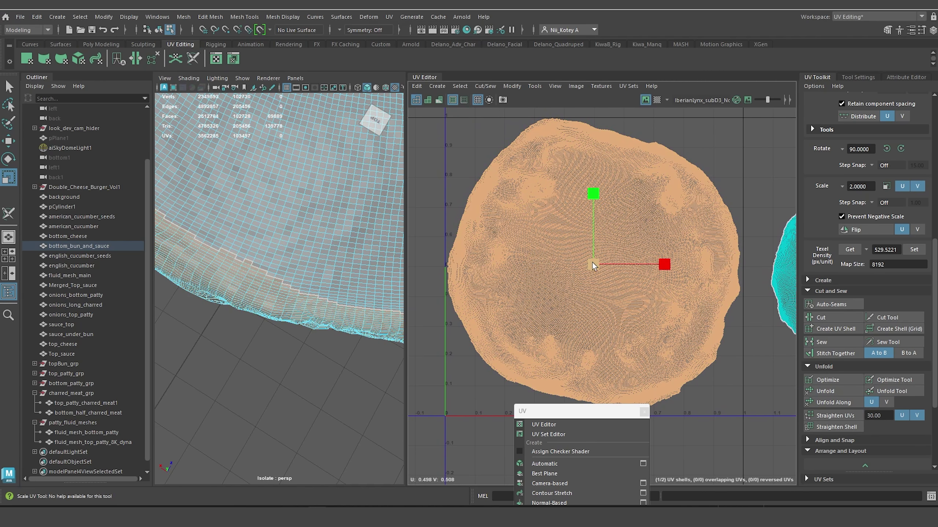
left_click_drag(593, 265, 593, 267)
key("w")
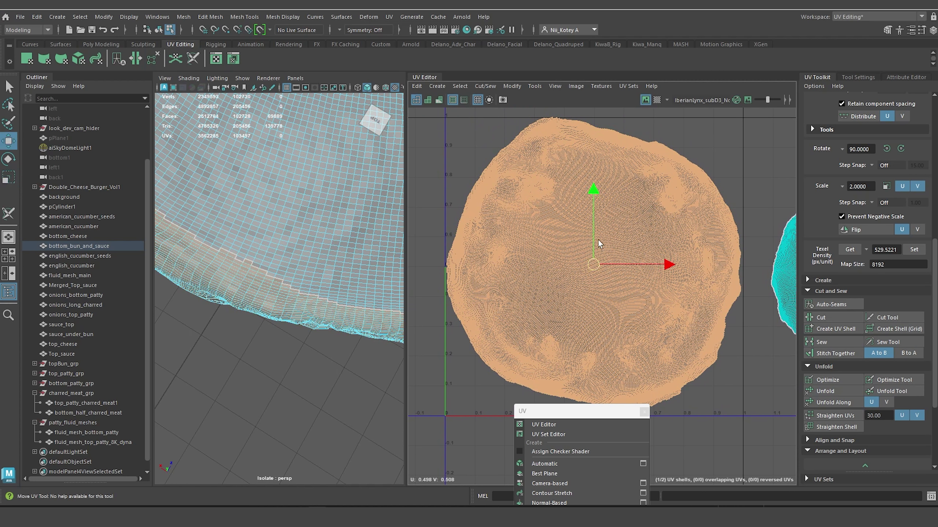
left_click_drag(591, 188, 591, 189)
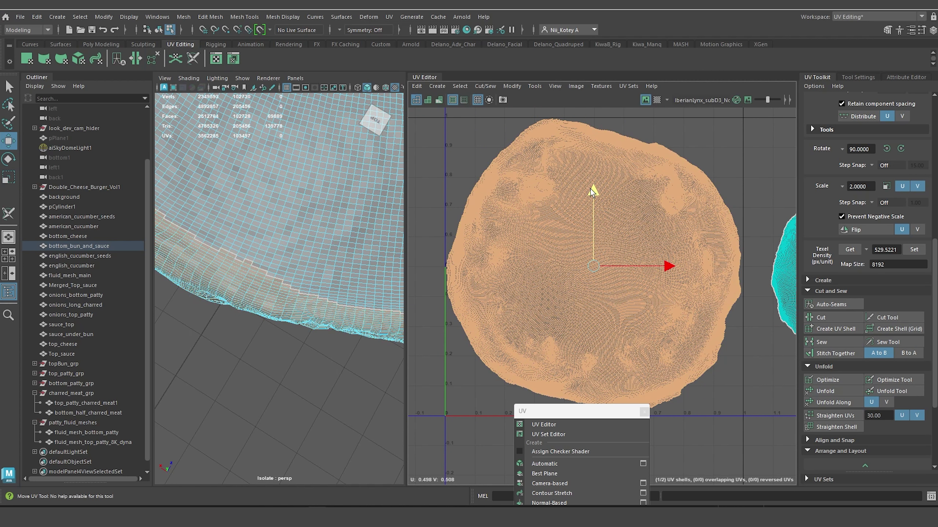
Examine the larger UV shell's outline against the borders of the 0–1 tile.
middle_click_drag(606, 208, 607, 178, "alt")
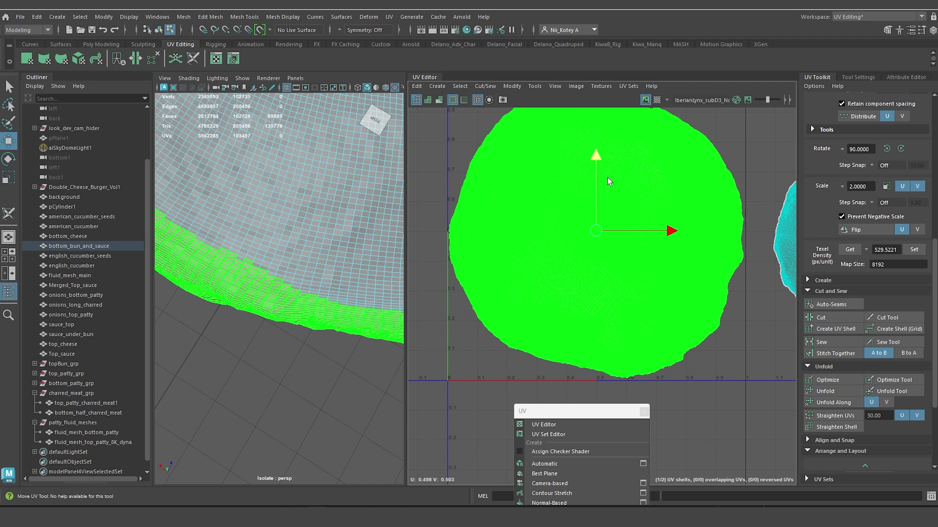
scroll(555, 226, "up", 2)
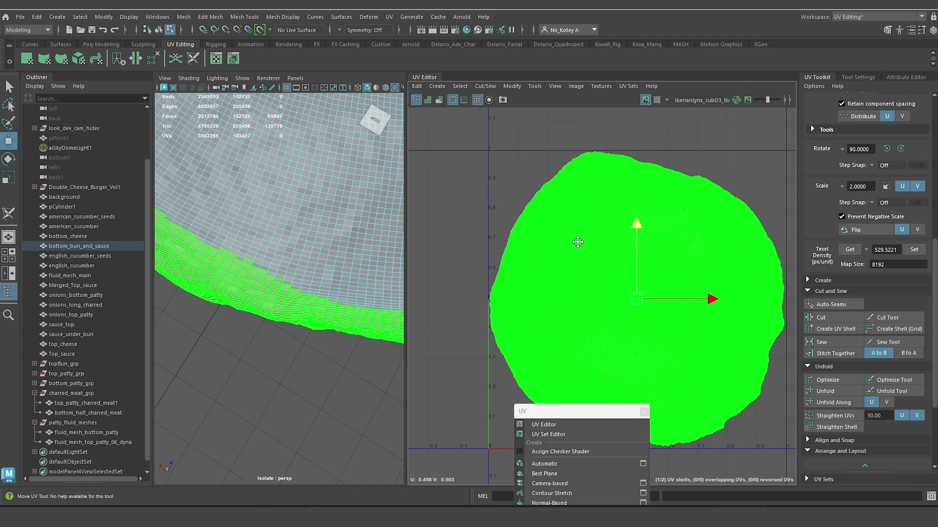
scroll(577, 238, "up", 3)
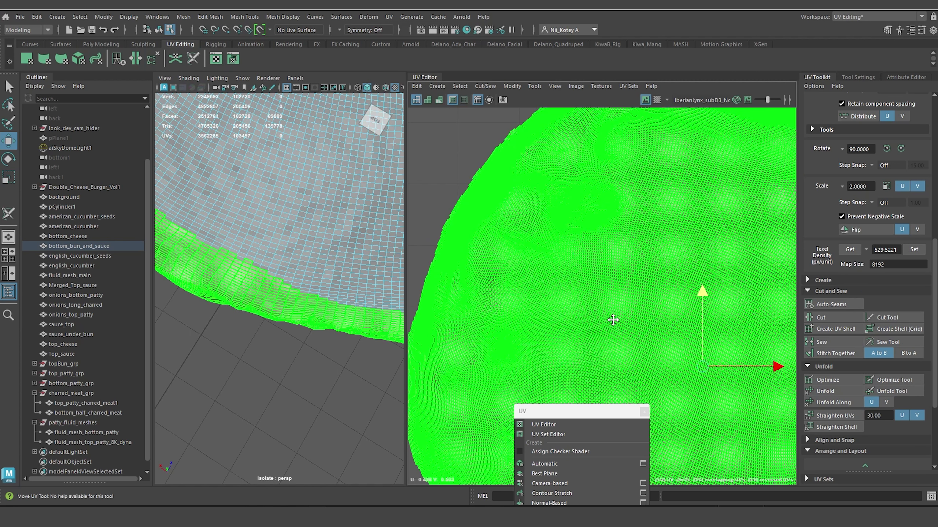
middle_click_drag(613, 320, 546, 122, "alt")
scroll(564, 242, "down", 1)
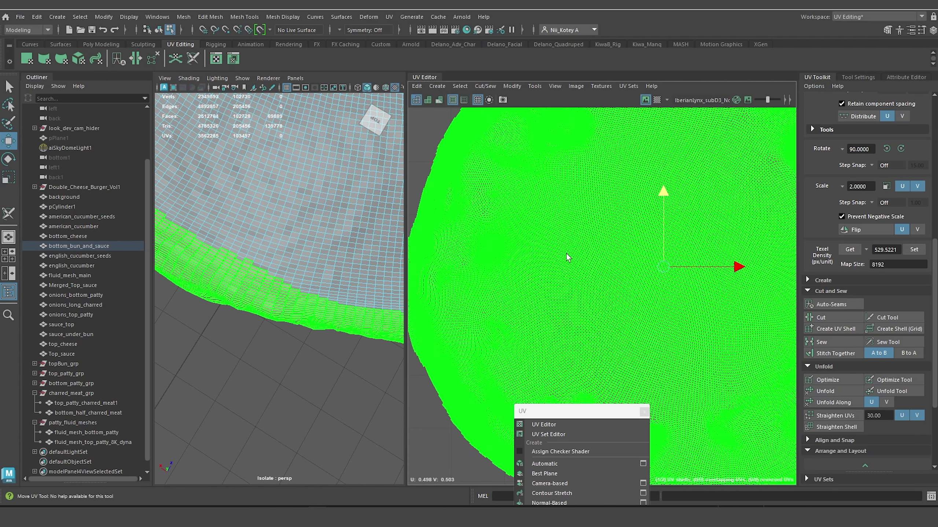
middle_click_drag(568, 257, 291, 237, "alt")
left_click_drag(290, 237, 294, 248, "alt")
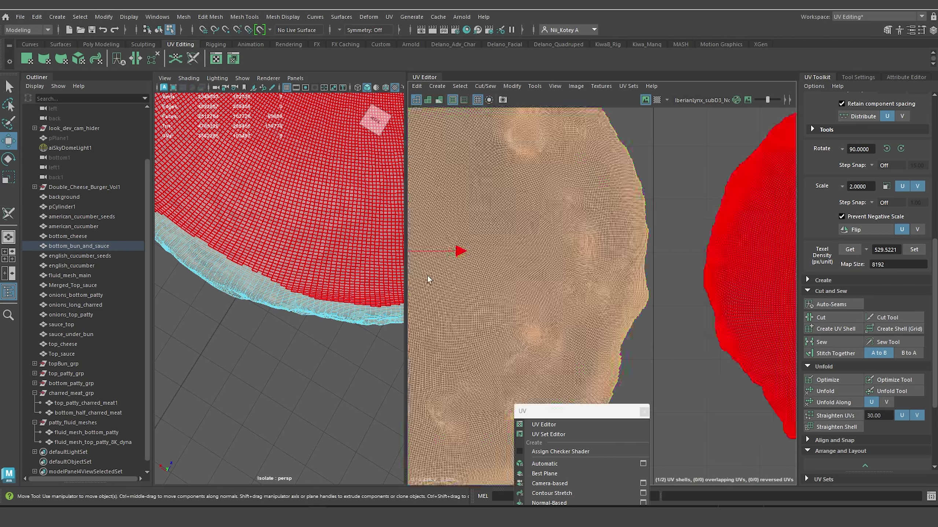
Move the smaller UV shell to the middle of the second U tile.
scroll(427, 276, "down", 5)
middle_click_drag(557, 242, 555, 212, "alt")
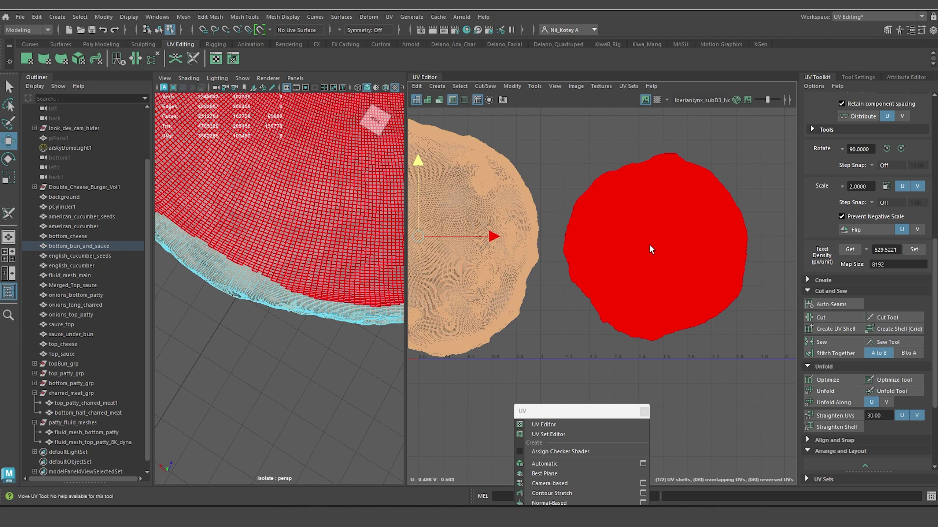
left_click_drag(651, 249, 661, 251)
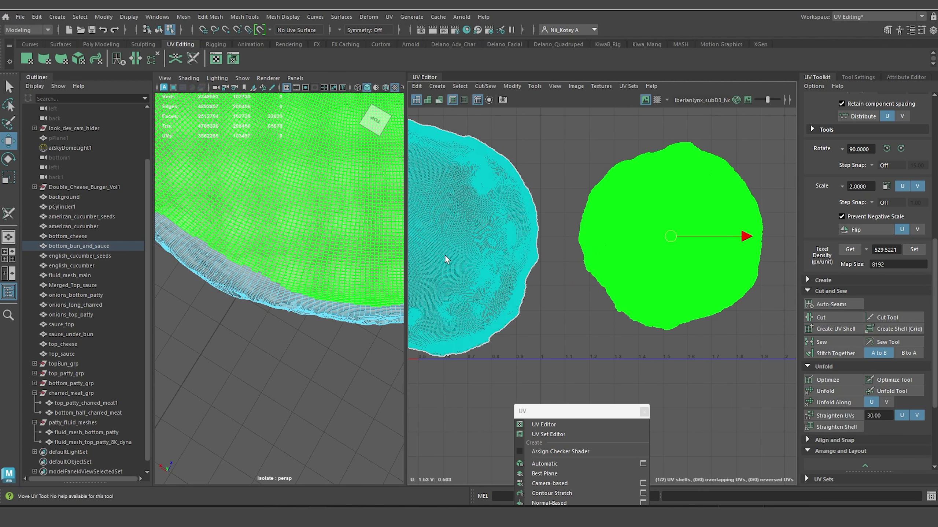
Widen the viewport, switch the bottom bun mesh back to object mode and select the whole bottom_bun_and_sauce object.
left_click_drag(406, 238, 471, 245)
left_click_drag(370, 272, 381, 230, "alt")
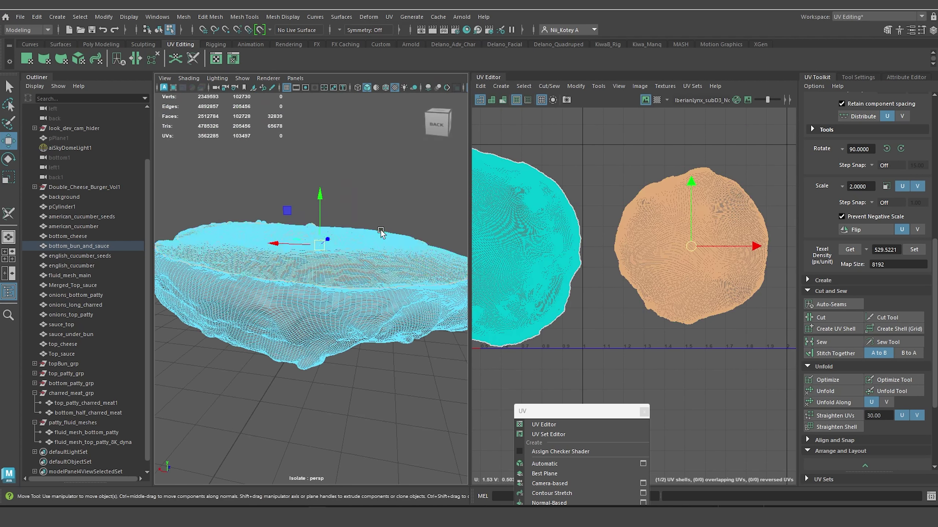
right_click_drag(324, 224, 347, 219)
left_click(388, 181)
left_click(294, 277)
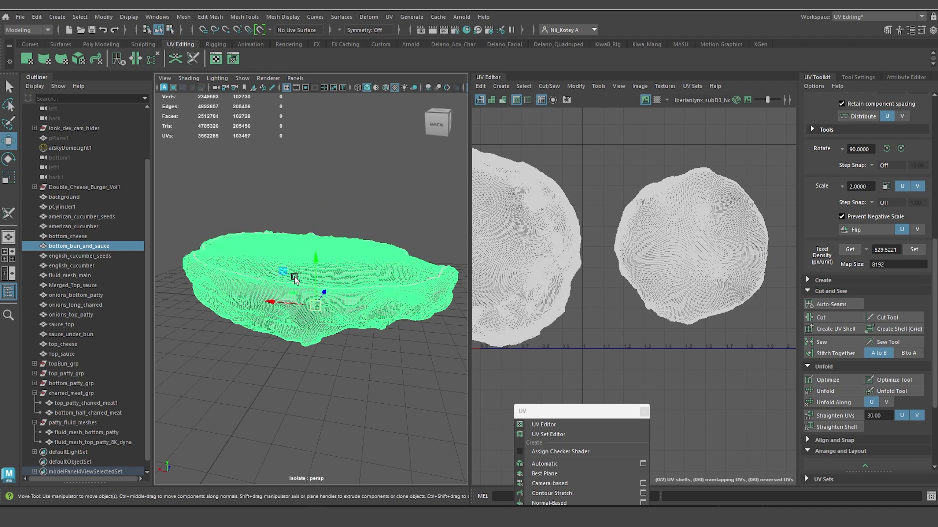
Assign a new Arnold aiStandardSurface material to bottom_bun_and_sauce.
right_click(299, 273)
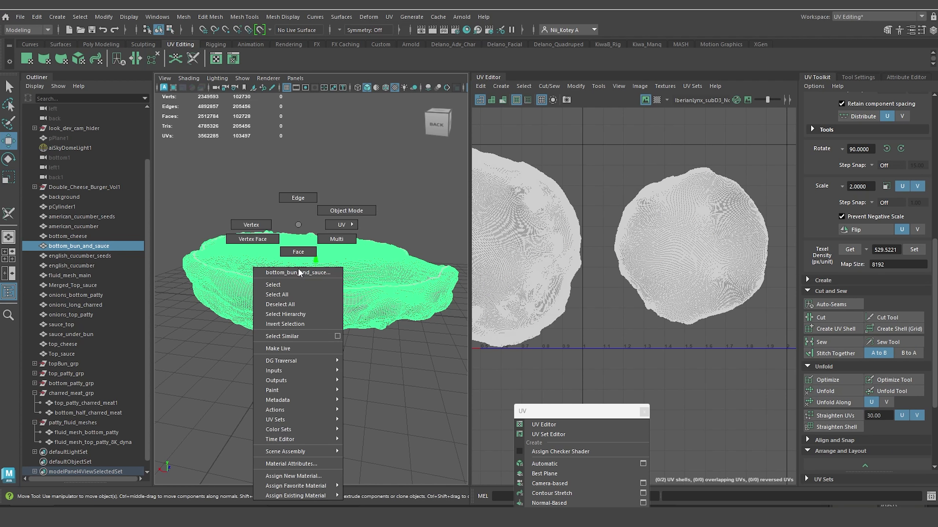
left_click(313, 477)
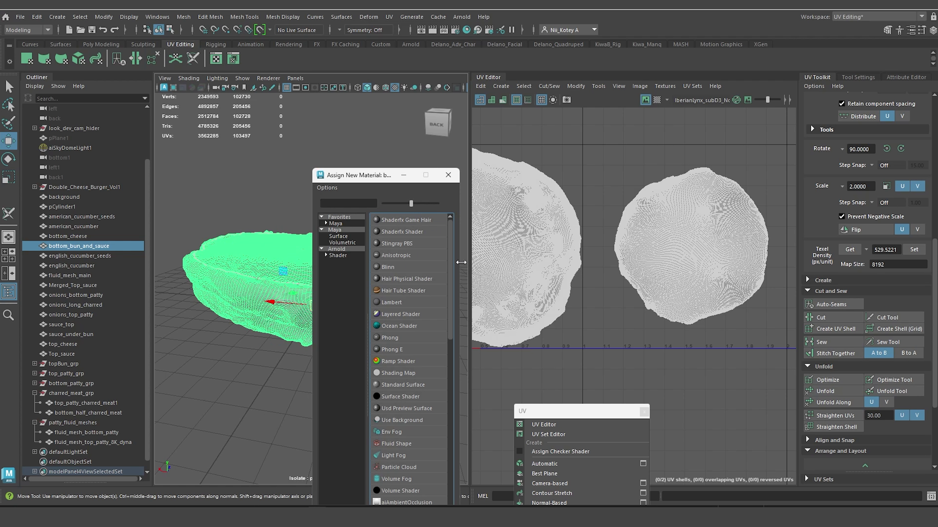
left_click(328, 250)
left_click(407, 385)
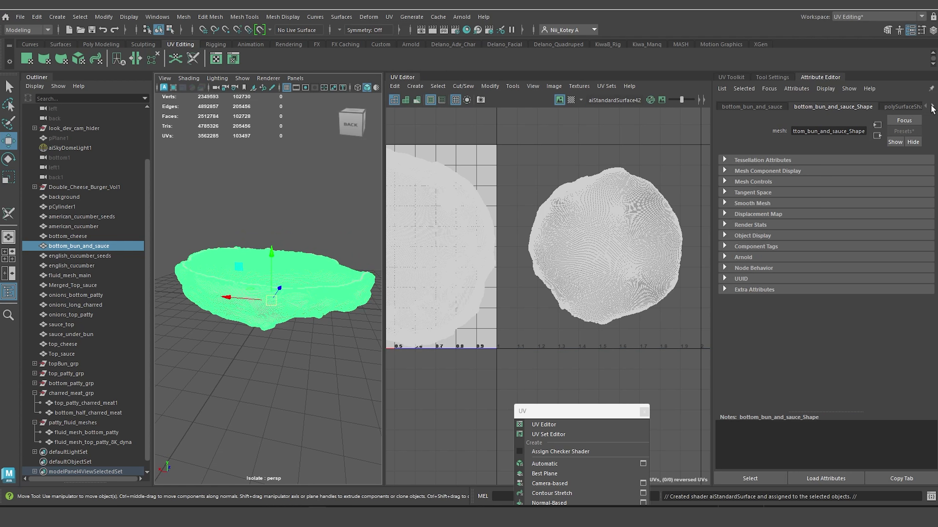
Rename the bottom bun's new material to aiSS_bottomBun_MAT.
left_click(932, 109)
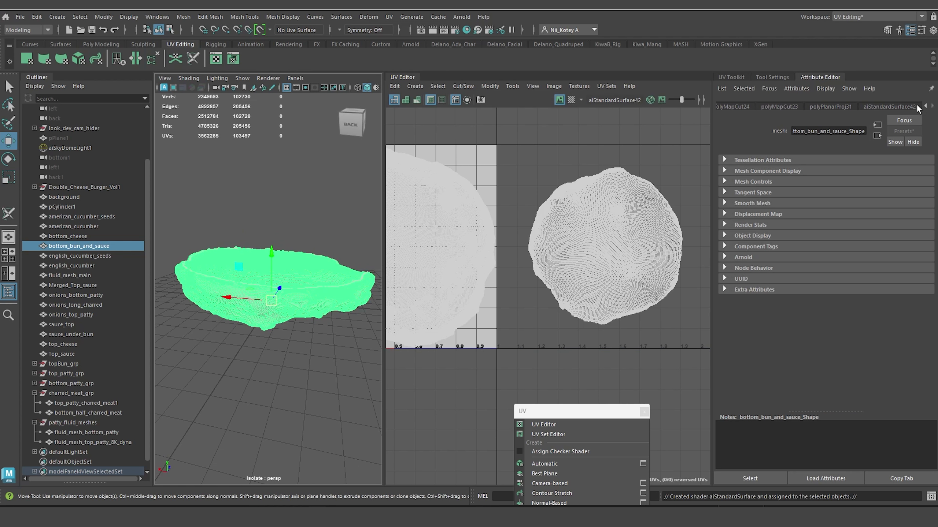
left_click(899, 104)
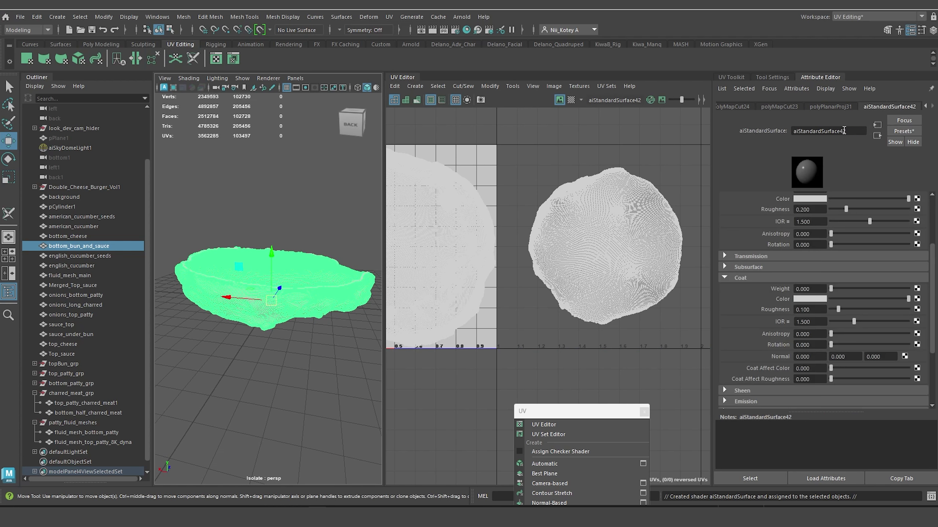
left_click_drag(844, 130, 822, 130)
type("SS_bottomBun_M")
key("Return")
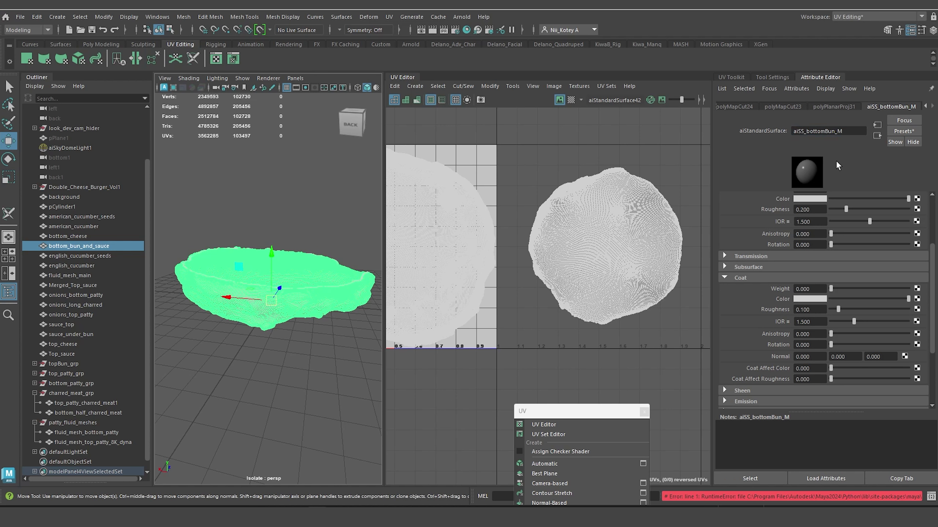
left_click(850, 128)
type("AT")
key("Return")
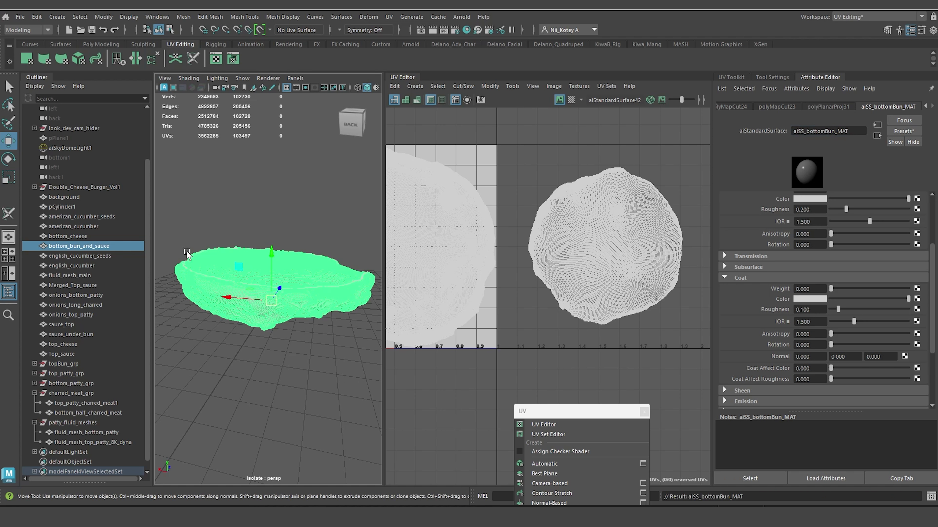
Deselect the bottom bun, then enlarge the viewport and turn off isolation to show the whole burger.
right_click_drag(215, 254, 264, 214)
left_click(257, 223)
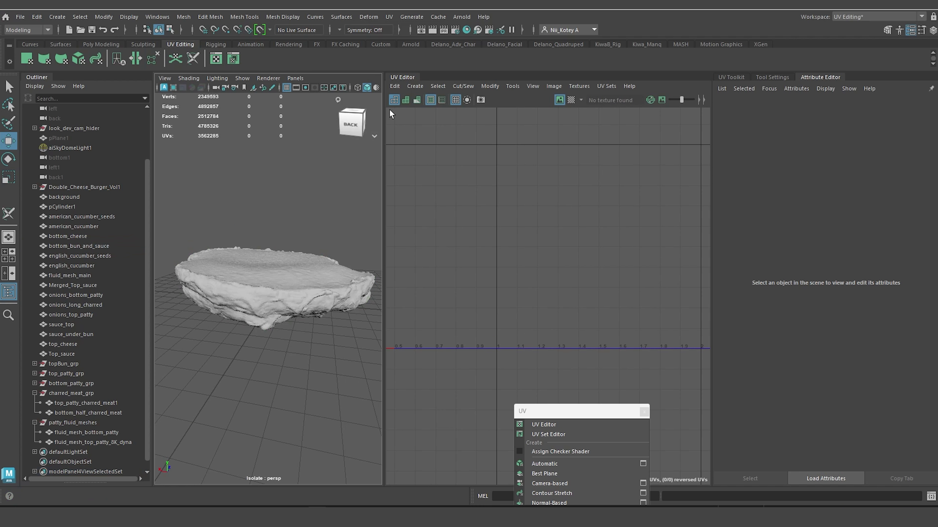
left_click_drag(383, 112, 511, 113)
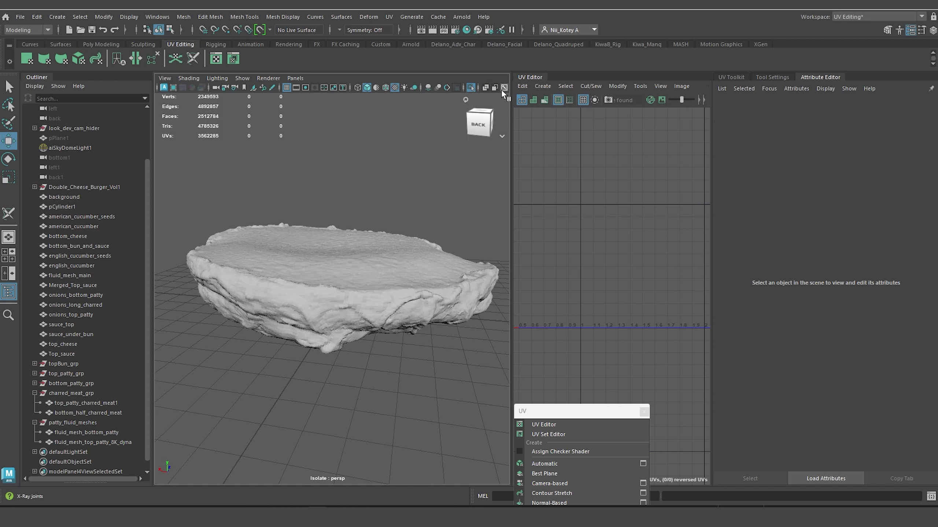
left_click(470, 88)
Isolate fluid_mesh_main, the fluid band around the burger's middle, and activate the 3D Cut and Sew UV Tool on it.
right_click_drag(361, 237, 344, 248, "alt")
left_click_drag(344, 248, 432, 234, "alt")
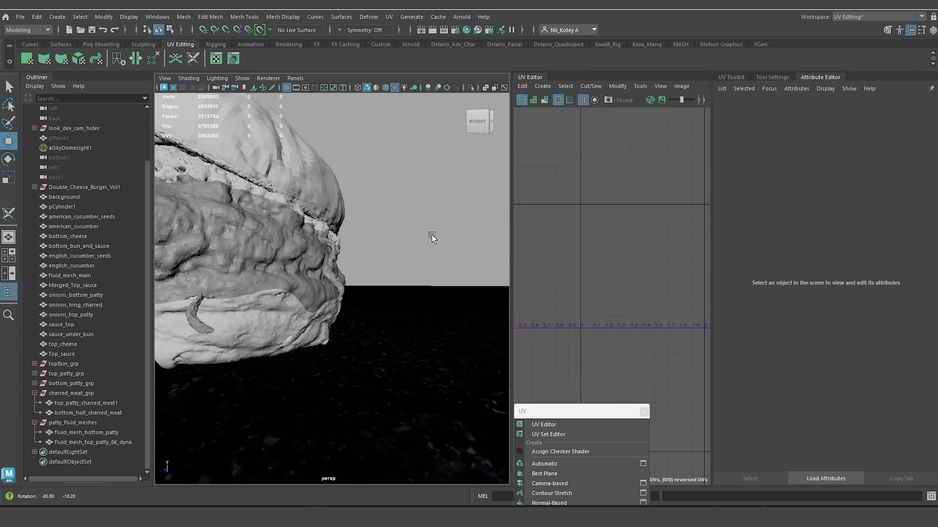
right_click_drag(431, 235, 325, 243, "alt")
middle_click_drag(325, 243, 364, 245, "alt")
left_click_drag(365, 245, 223, 275, "alt")
left_click(285, 252)
left_click_drag(353, 219, 313, 221, "alt")
middle_click_drag(313, 221, 356, 204, "alt")
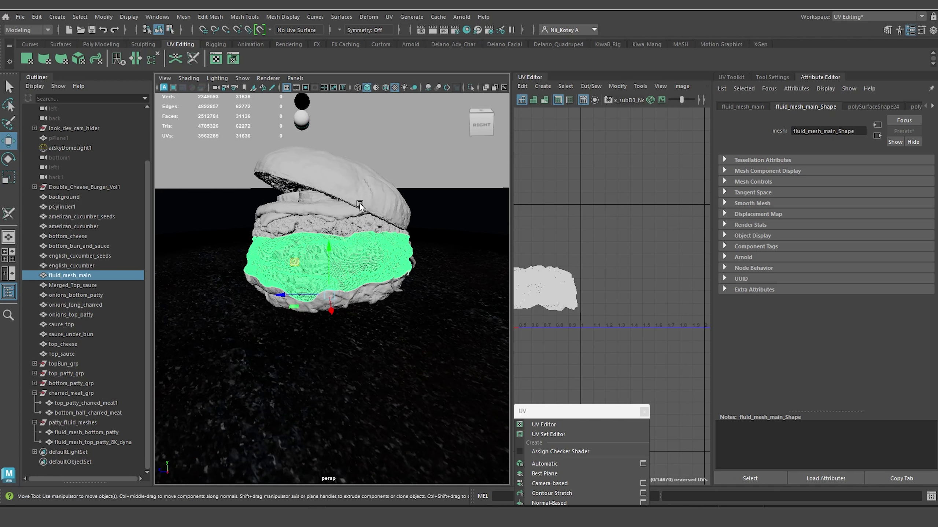
scroll(356, 204, "up", 3)
left_click(471, 88)
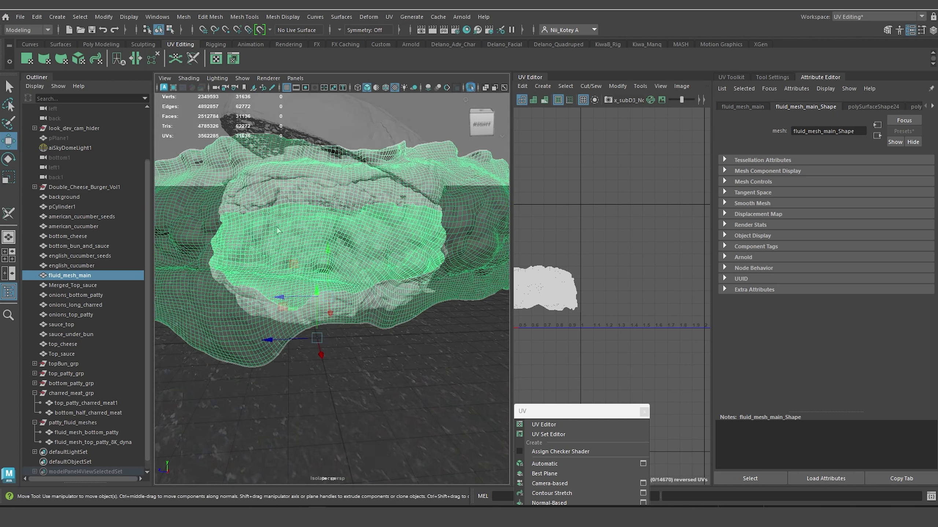
key("y")
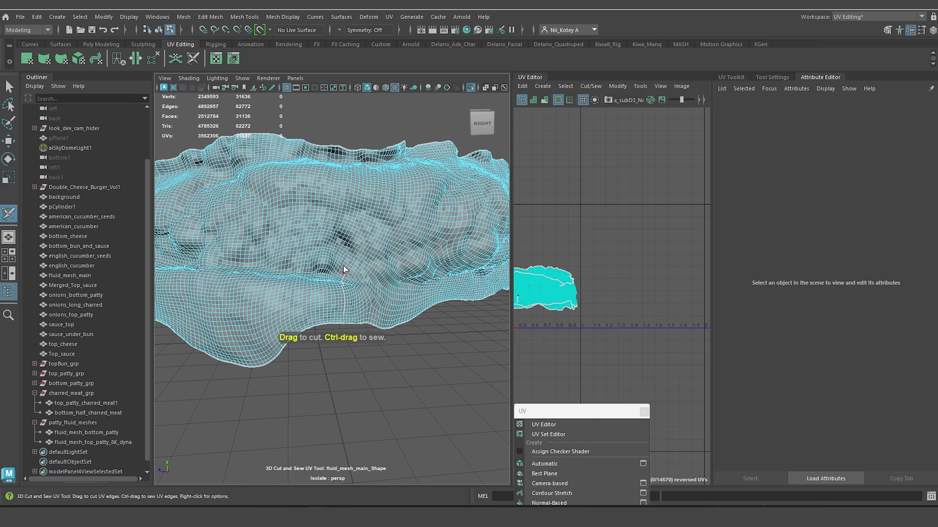
Try cutting a vertical UV seam down the near outer wall of fluid_mesh_main to its lower edge.
mouse_move(343, 314)
left_mouse_down()
mouse_move(354, 155)
mouse_move(355, 278)
left_mouse_up()
left_click_drag(356, 265, 335, 301, "alt")
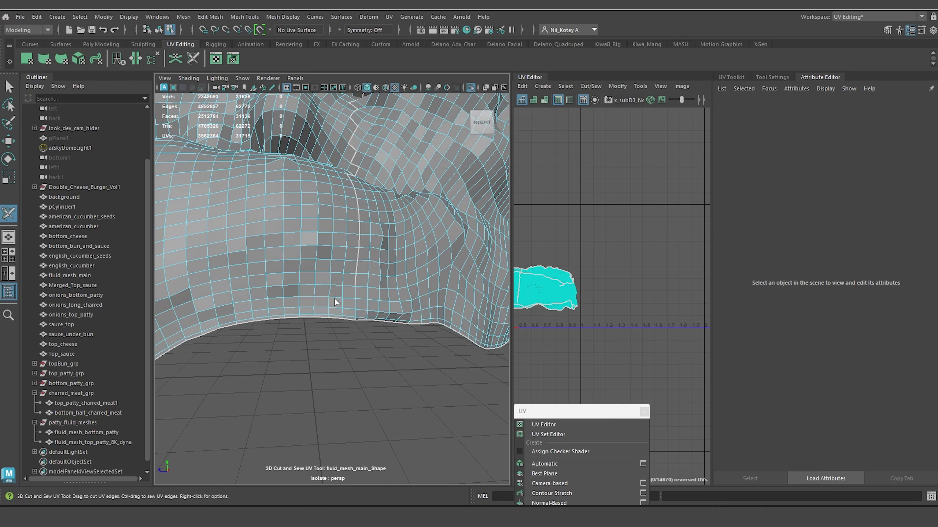
scroll(384, 257, "down", 10)
left_click_drag(384, 257, 346, 301, "alt")
middle_click_drag(353, 201, 345, 314, "alt")
scroll(345, 314, "up", 5)
left_click_drag(345, 314, 342, 255, "alt")
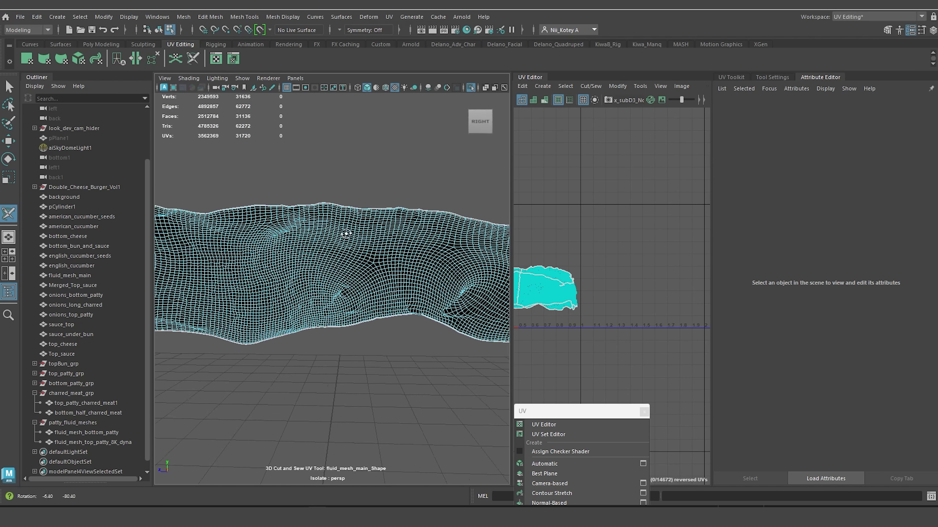
scroll(338, 242, "up", 5)
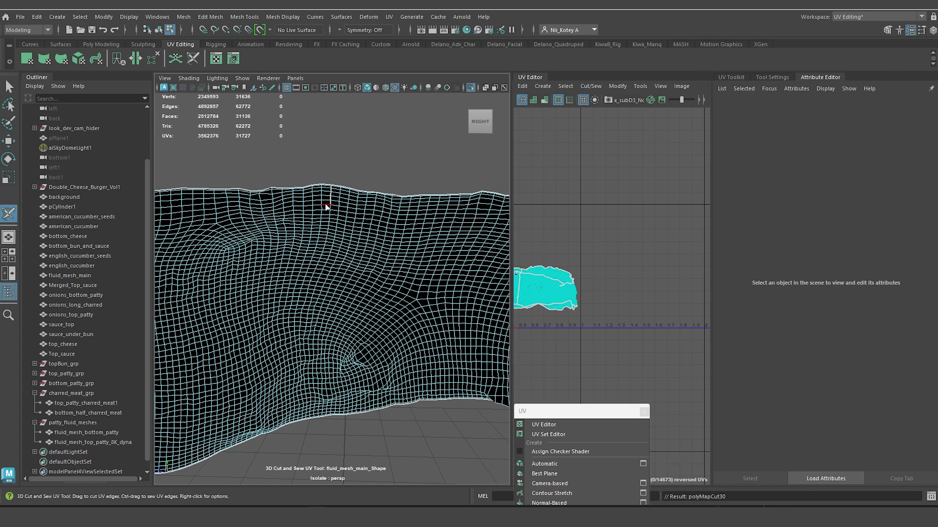
Try cutting a UV seam down the far wall of fluid_mesh_main and sewing its stray edges, then undo the cut.
left_click_drag(326, 207, 332, 227, "ctrl")
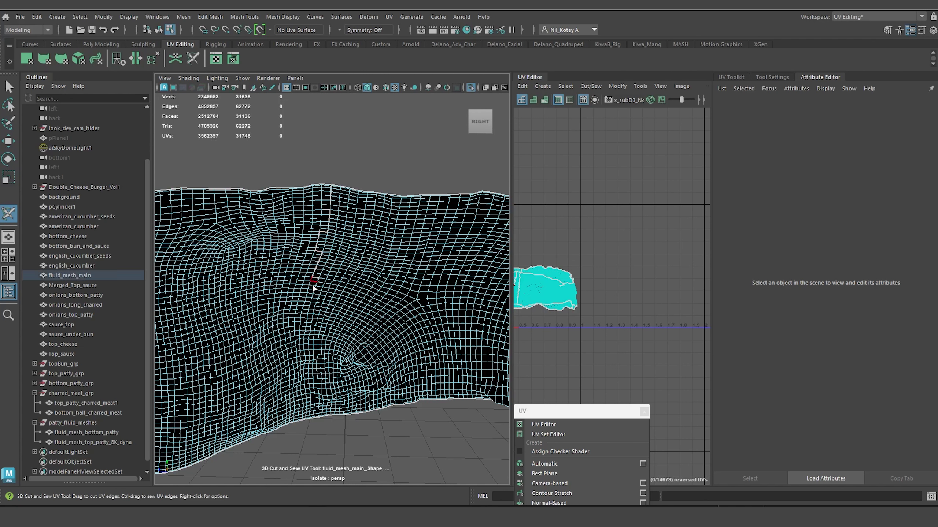
left_click_drag(312, 450, 313, 455)
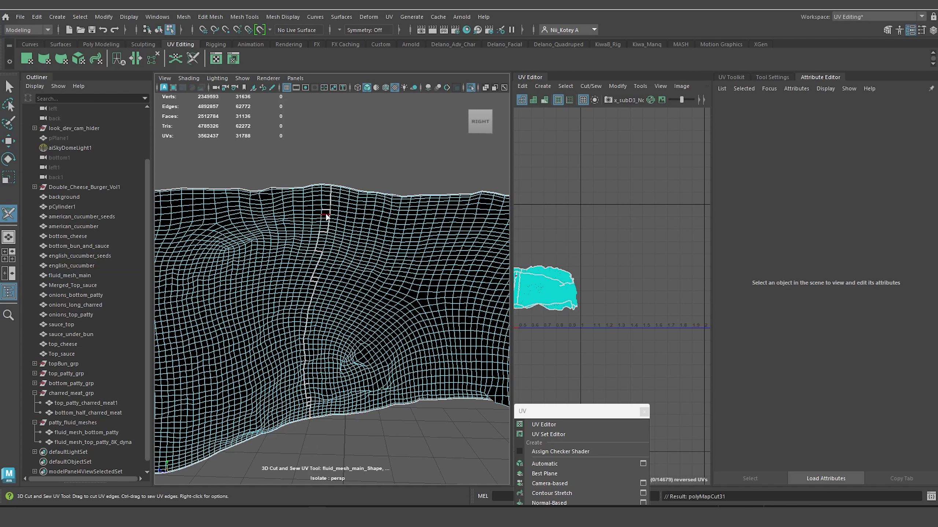
left_click_drag(326, 212, 329, 299, "ctrl")
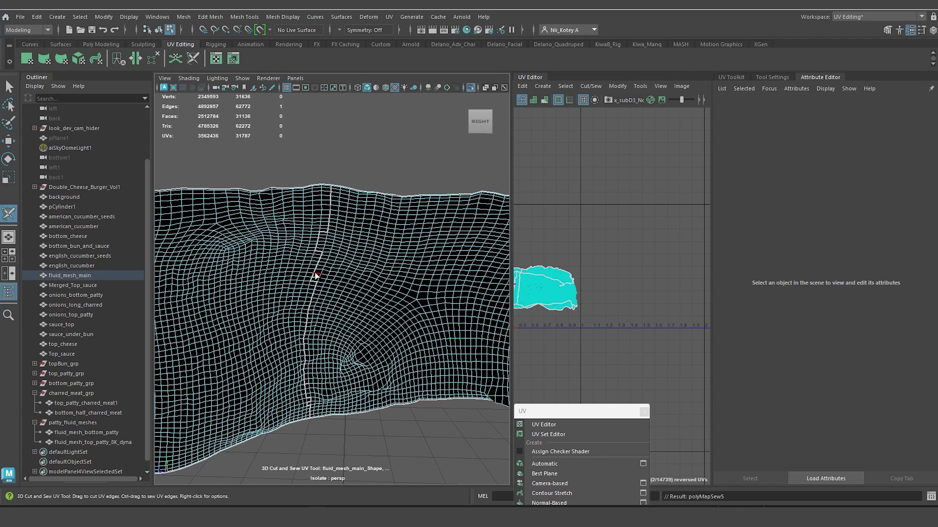
middle_click_drag(365, 255, 347, 187, "alt")
scroll(314, 260, "up", 5)
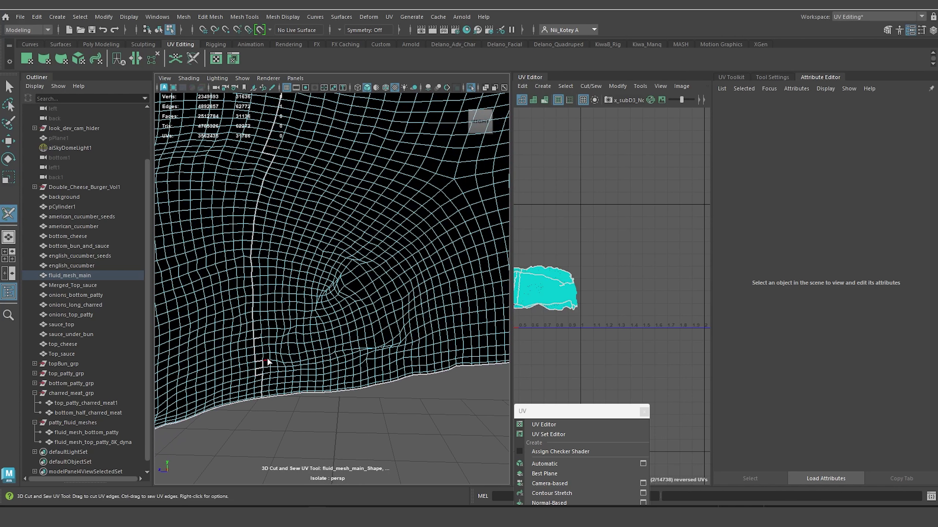
key("ctrl+z")
key("ctrl+z")
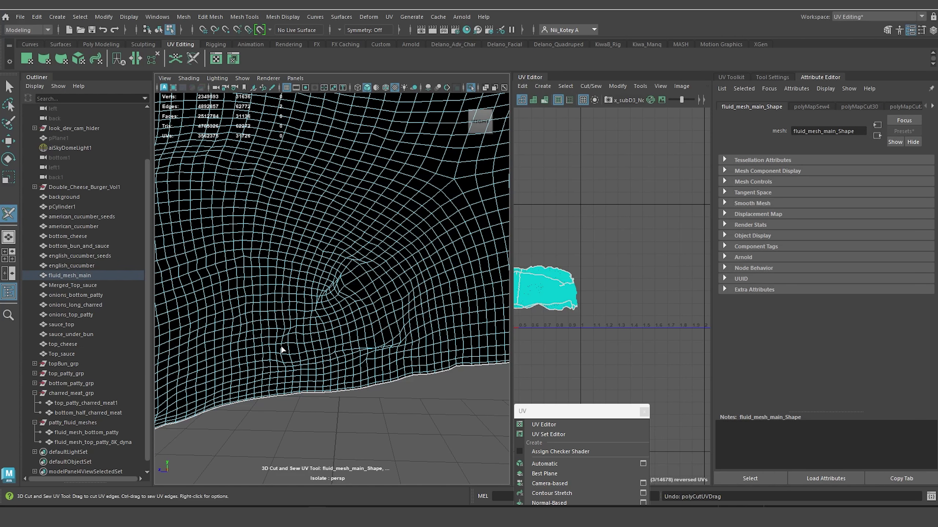
Try recutting the far wall of fluid_mesh_main along one continuous edge line from its upper to its lower border.
scroll(282, 290, "down", 3)
middle_click_drag(283, 282, 298, 335, "alt")
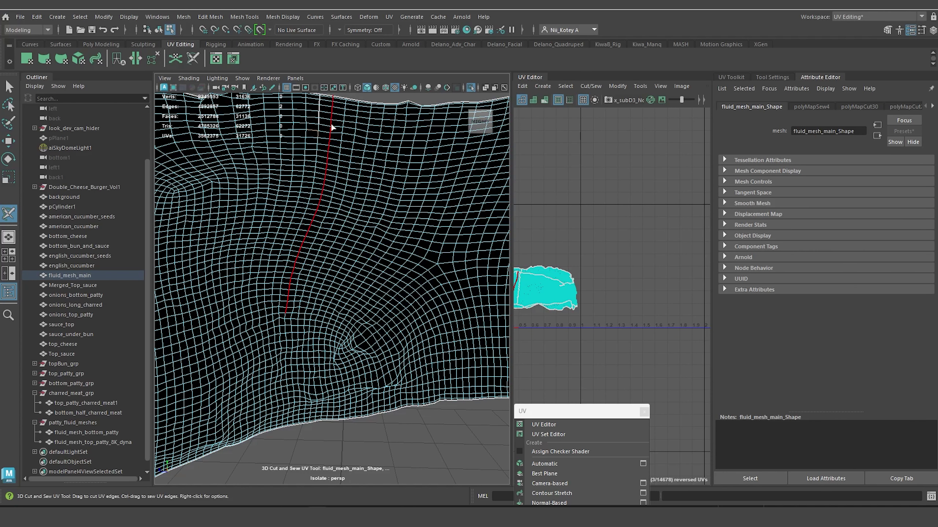
left_click_drag(331, 127, 342, 89)
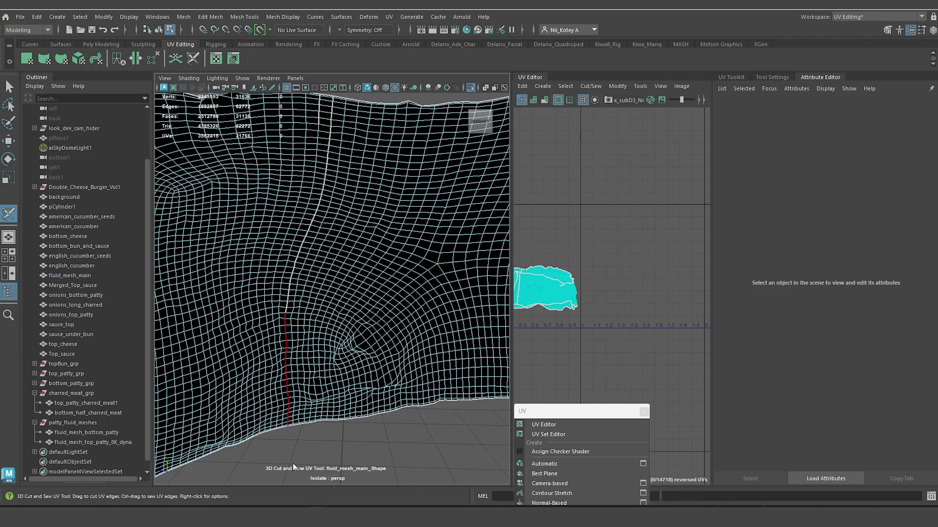
left_click_drag(293, 463, 294, 462)
scroll(312, 409, "down", 5)
middle_click_drag(312, 409, 330, 390, "alt")
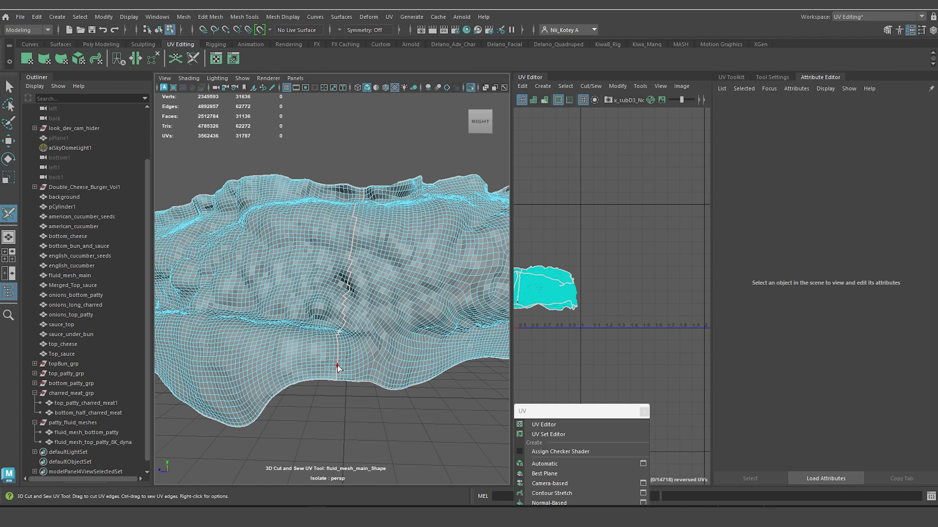
Undo all the UV cuts made on fluid_mesh_main.
key("ctrl+z")
key("ctrl+z")
key("ctrl+z")
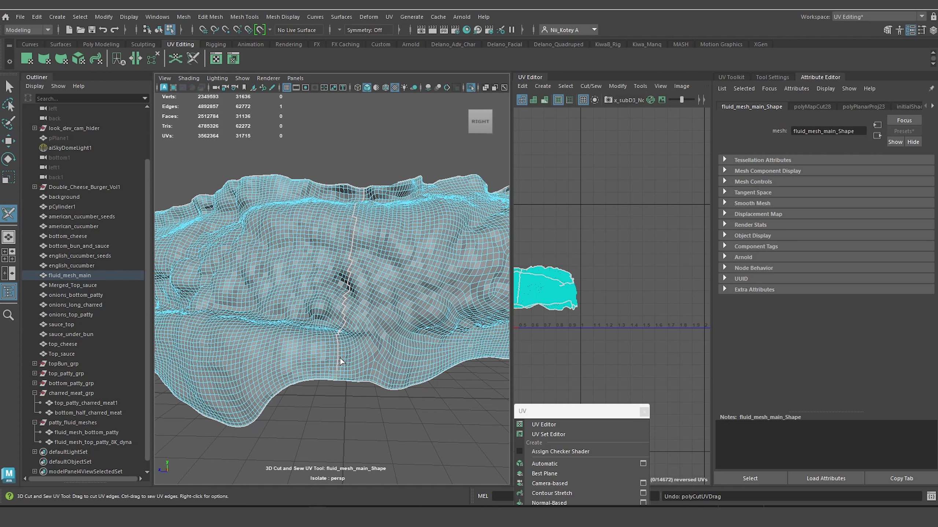
key("ctrl+z")
Cut a slanting UV seam down the near outer wall of fluid_mesh_main, from its upper border to its lower border.
middle_click_drag(363, 324, 339, 331, "alt")
scroll(371, 356, "up", 1)
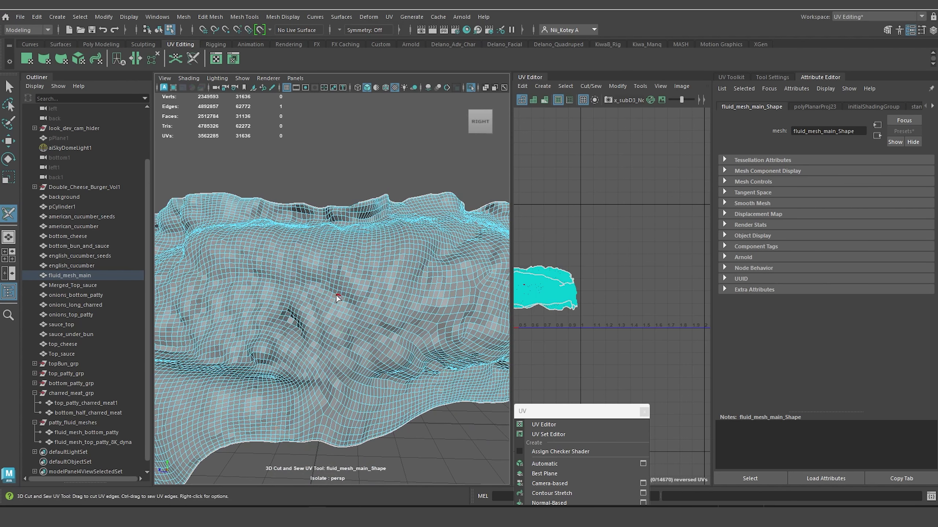
left_click_drag(333, 296, 355, 197)
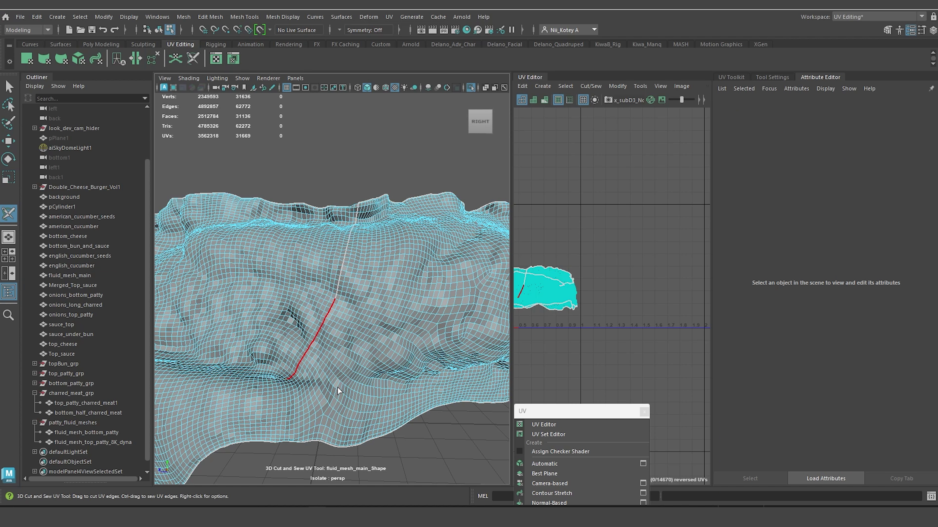
scroll(323, 388, "down", 6)
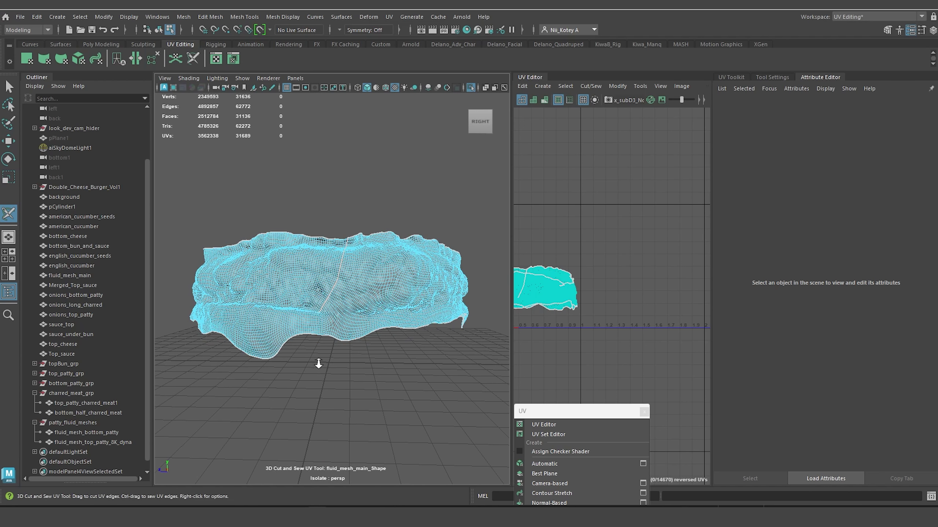
scroll(318, 364, "up", 6)
scroll(307, 393, "up", 3)
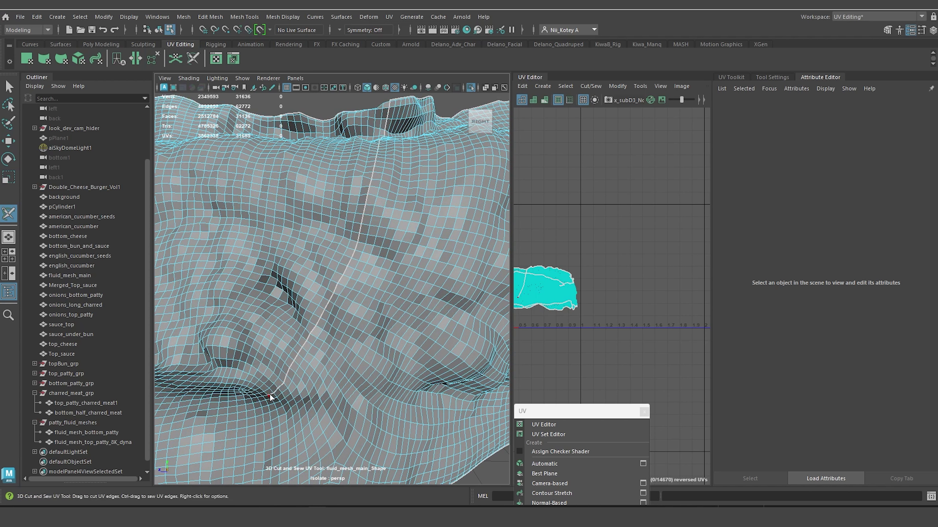
middle_click_drag(357, 314, 365, 273, "alt")
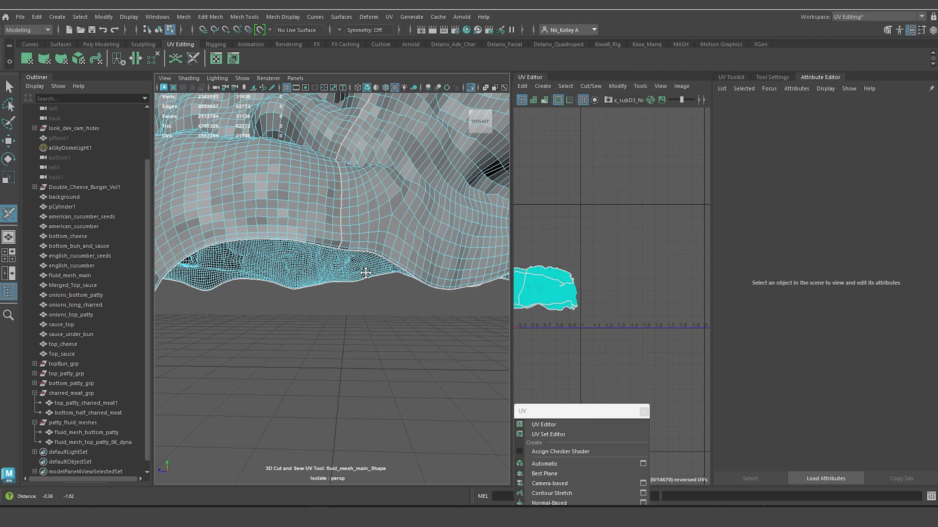
Try cutting a UV seam across the far wall of fluid_mesh_main, starting from its upper edge area, and undo the cut.
right_click_drag(365, 272, 382, 344, "alt")
scroll(381, 344, "up", 4)
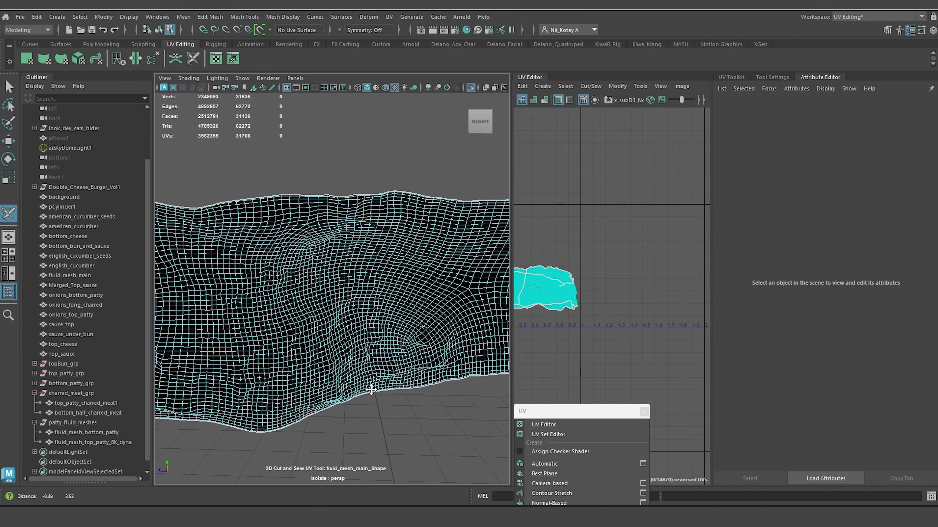
scroll(318, 290, "down", 10)
left_click_drag(326, 285, 322, 264, "alt")
scroll(327, 292, "up", 8)
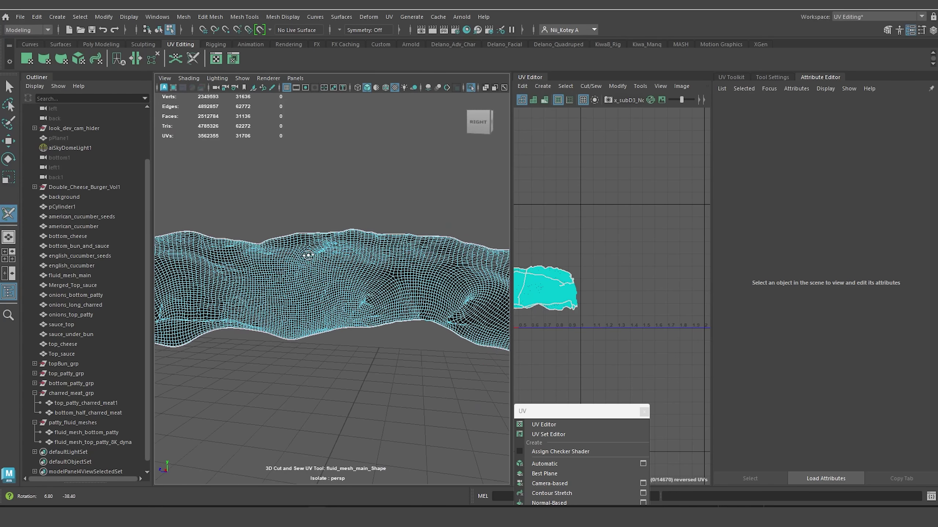
scroll(334, 322, "up", 5)
middle_click_drag(334, 317, 331, 317, "alt")
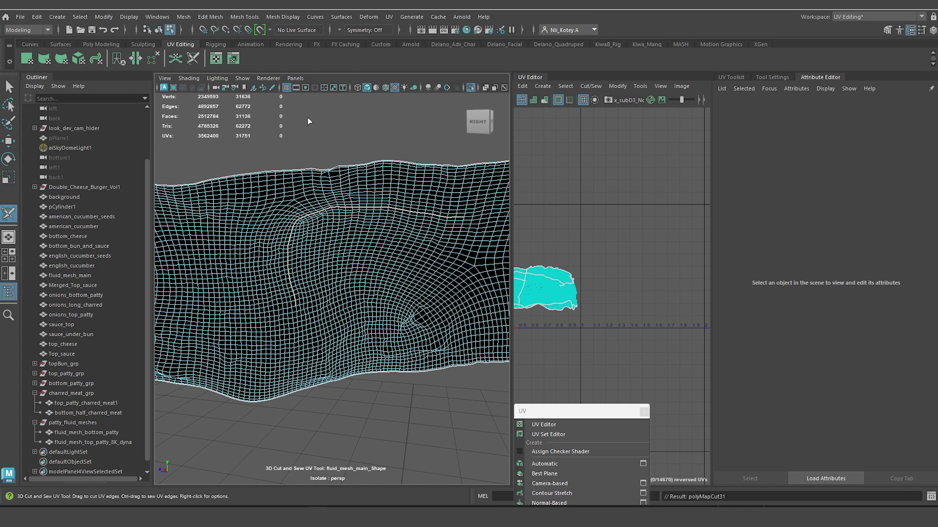
key("ctrl+z")
Cut a nearly vertical UV seam down the far wall of fluid_mesh_main, from its upper border to its lower border.
scroll(353, 244, "down", 5)
left_click_drag(353, 245, 348, 269, "alt")
scroll(348, 270, "up", 5)
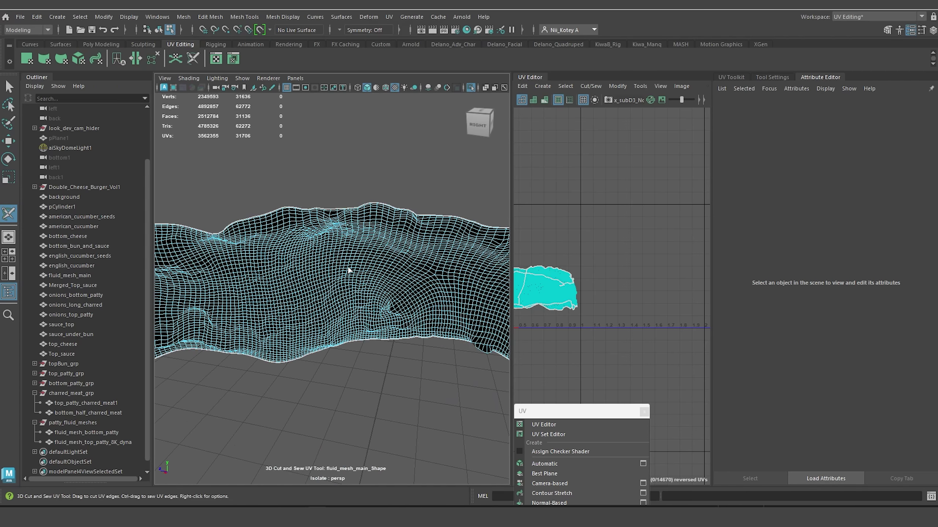
scroll(348, 270, "up", 3)
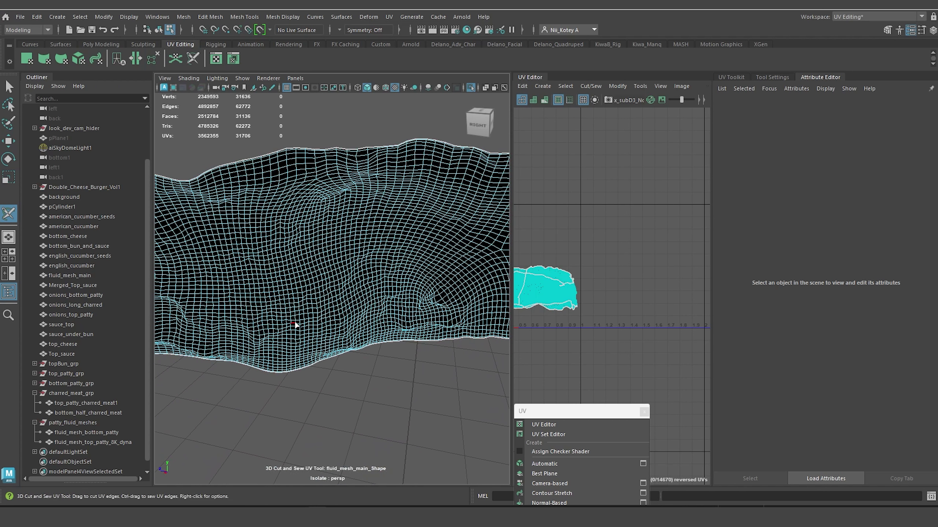
middle_click_drag(303, 274, 316, 277, "alt")
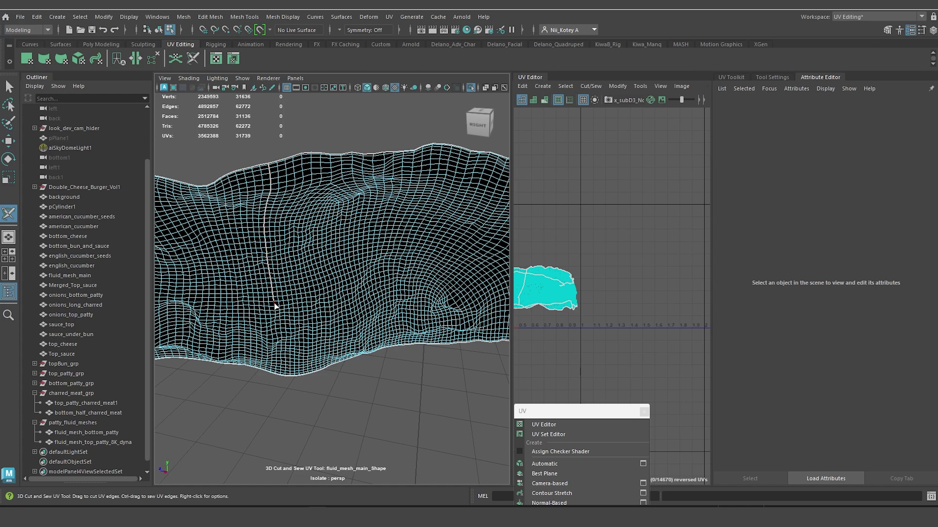
key("f")
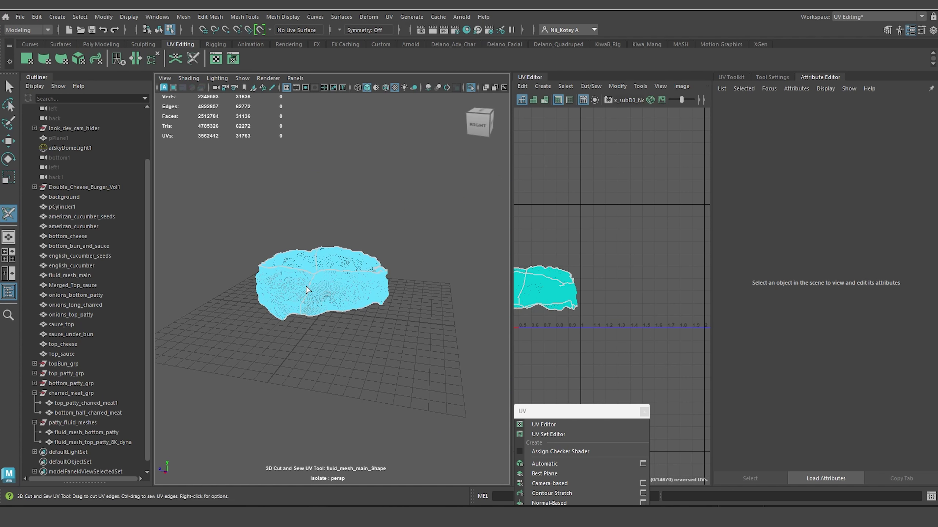
Select the UV shell of one half of fluid_mesh_main in shell mode, then unfold and optimize it.
right_click(559, 278)
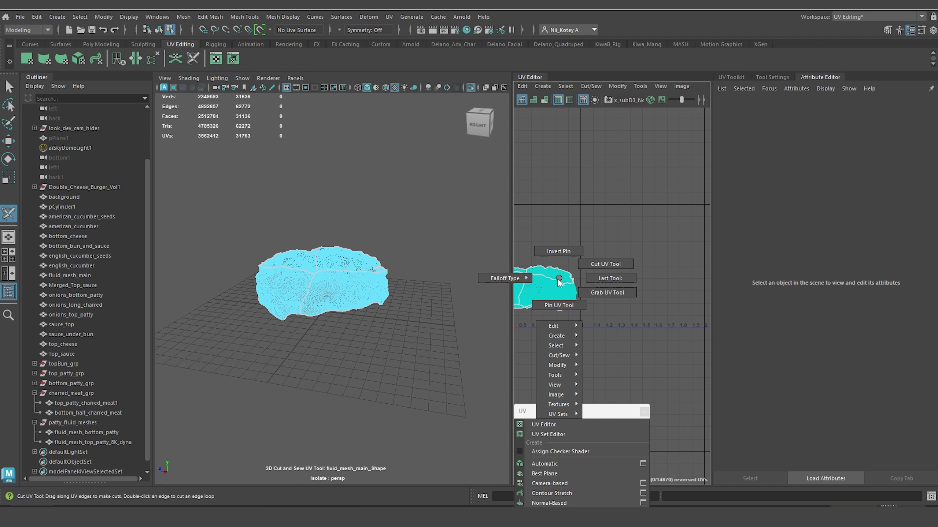
key("w")
right_click_drag(555, 279, 498, 262)
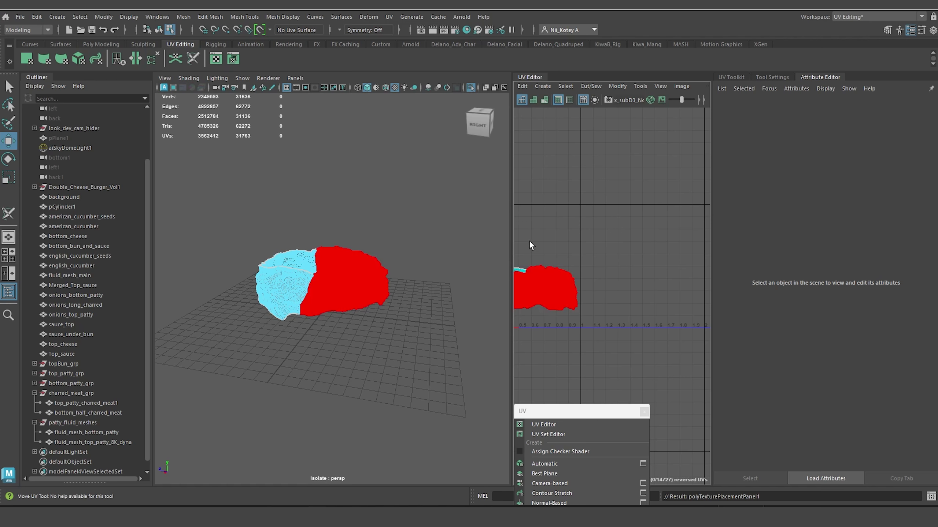
left_click(576, 303)
middle_click_drag(597, 249, 666, 246, "alt")
left_click(583, 268)
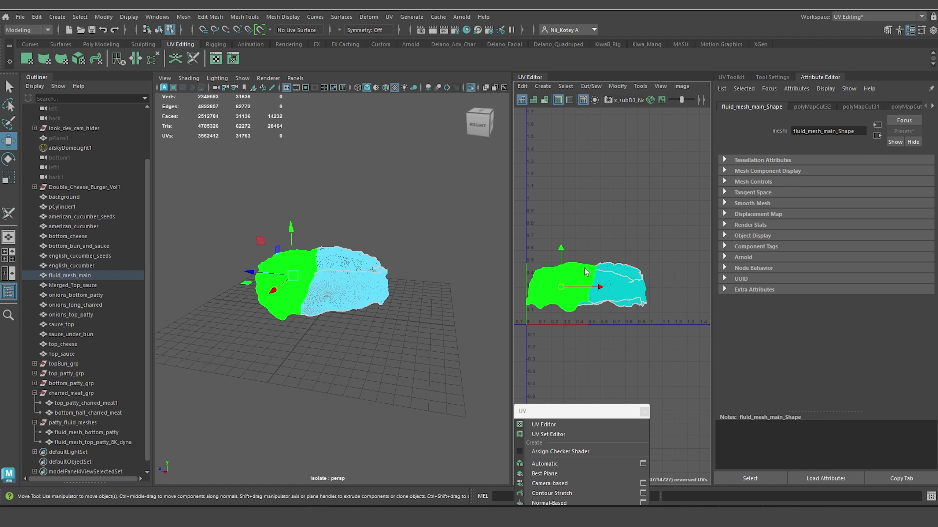
left_click(731, 77)
left_click(826, 391)
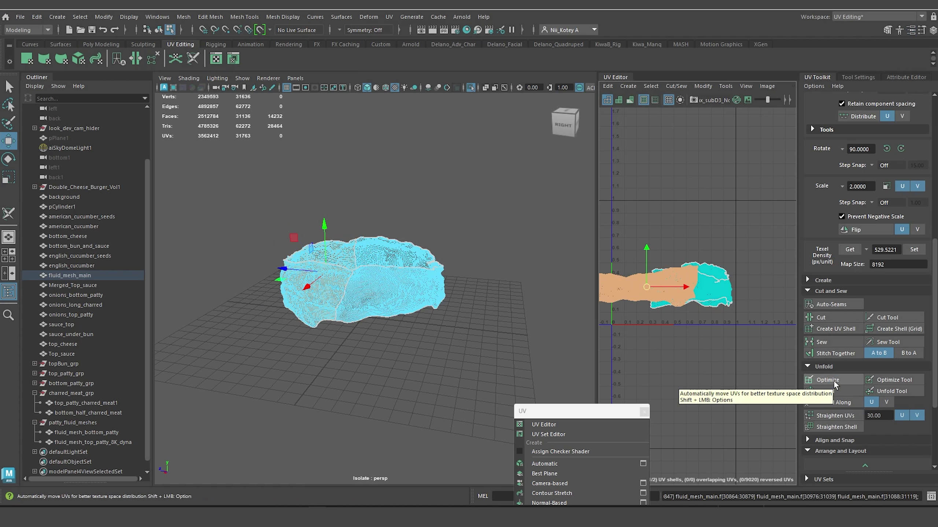
left_click(834, 380)
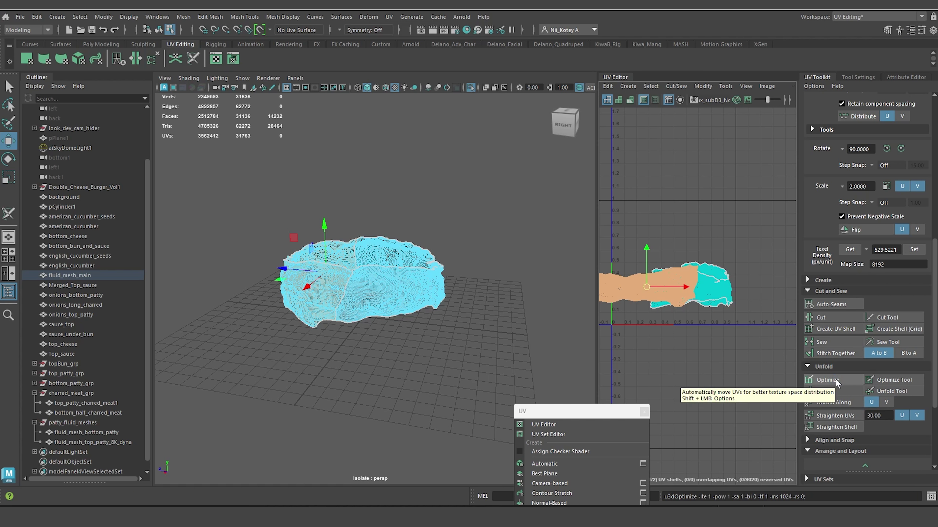
Unfold and optimize the UV shell of the other half of fluid_mesh_main.
left_click(713, 283)
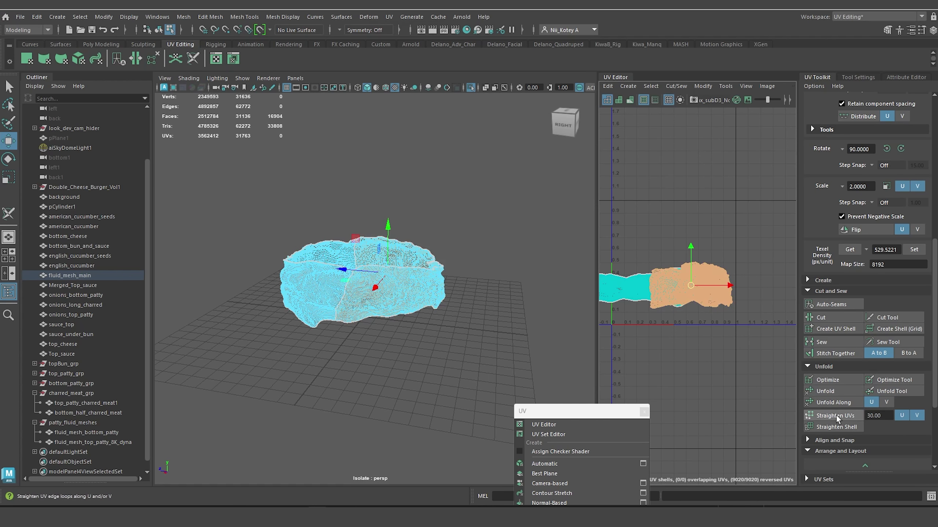
left_click(832, 389)
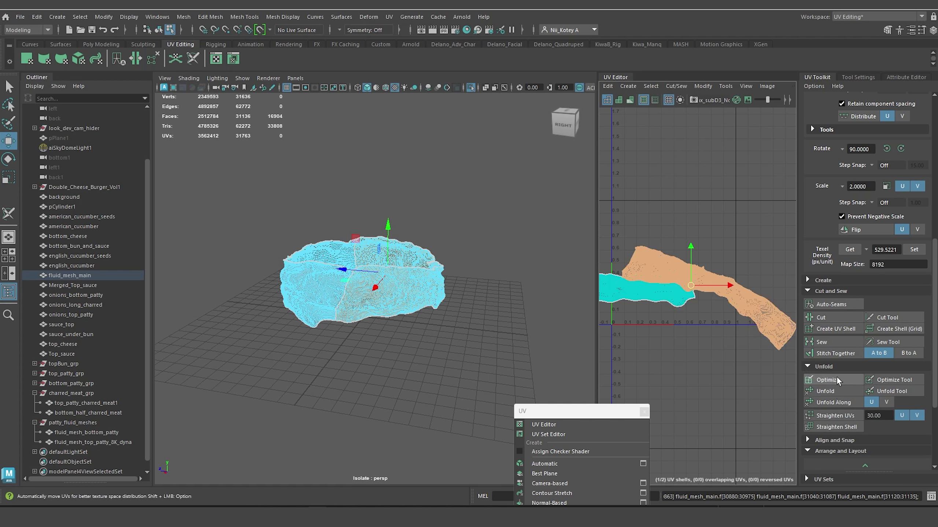
left_click(837, 377)
left_click(858, 315)
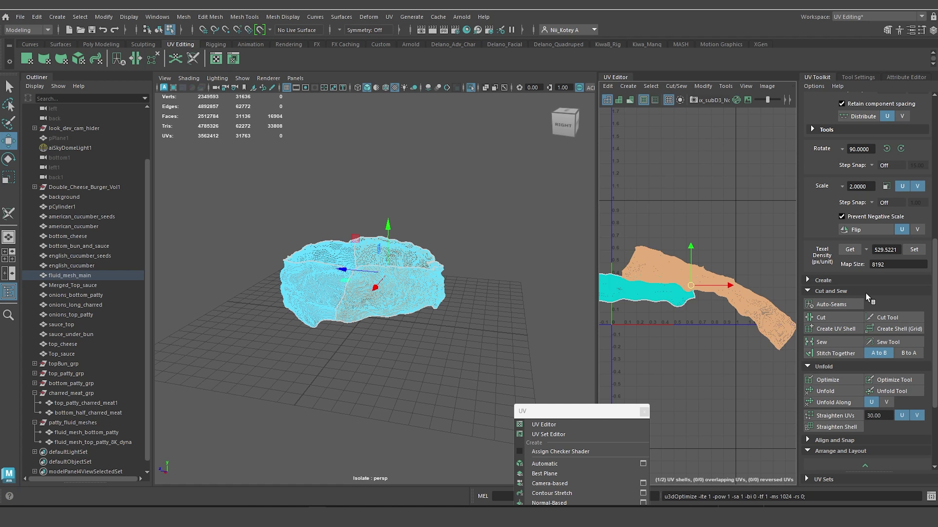
Apply a texel density of 529.5221 px/unit at map size 8192 to both fluid_mesh_main UV shells.
left_click_drag(644, 231, 717, 318)
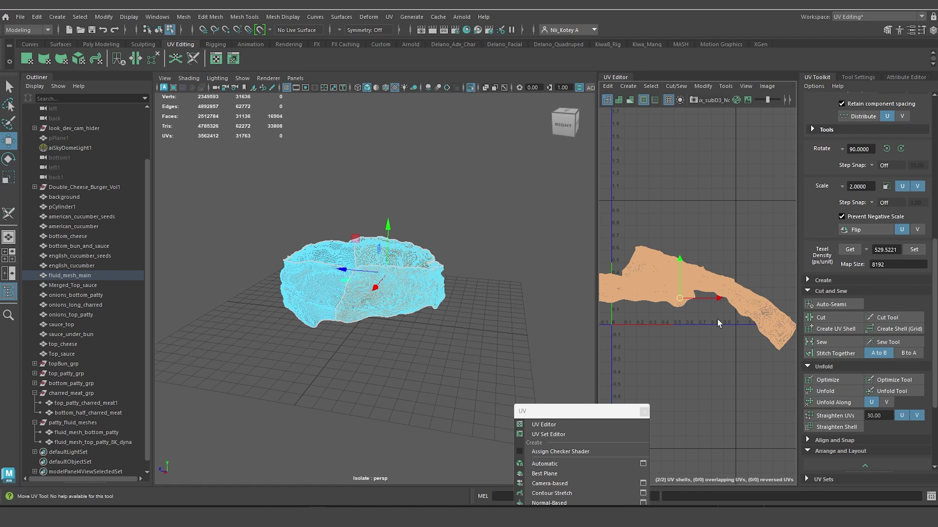
left_click(914, 249)
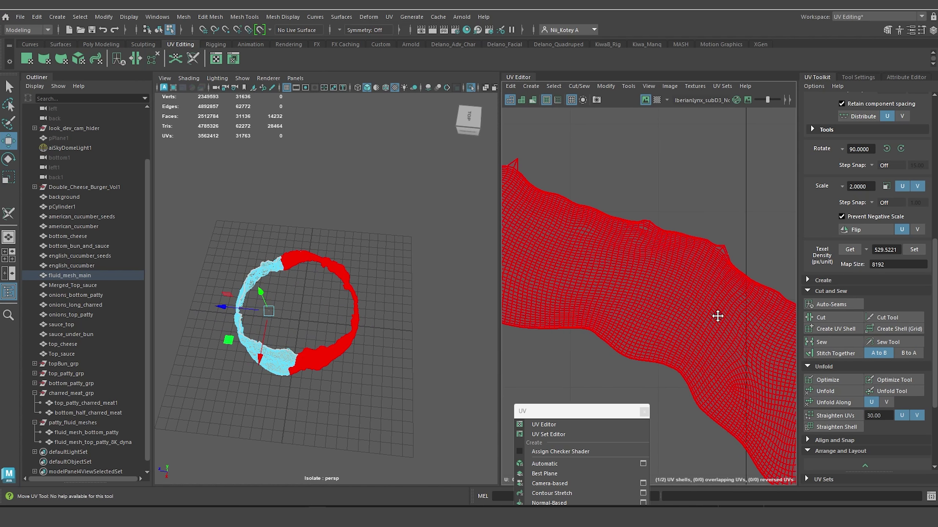
Rotate the first unfolded UV shell so it runs diagonally across the 0–1 UV tile.
middle_click_drag(717, 316, 754, 345, "alt")
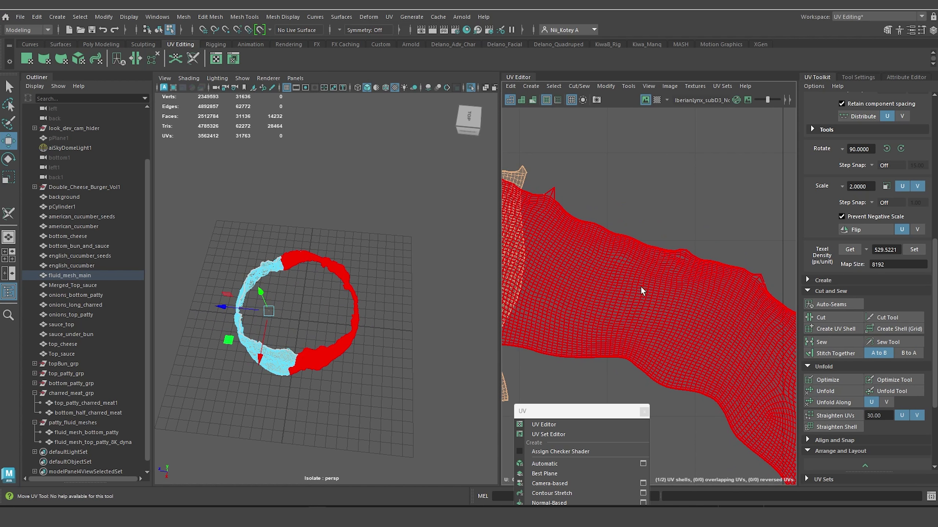
scroll(620, 294, "down", 3)
middle_click_drag(620, 295, 760, 211, "alt")
scroll(760, 212, "down", 4)
middle_click_drag(604, 227, 578, 292, "alt")
key("e")
mouse_move(659, 239)
left_mouse_down()
mouse_move(670, 288)
mouse_move(659, 247)
mouse_move(675, 242)
left_mouse_up()
key("w")
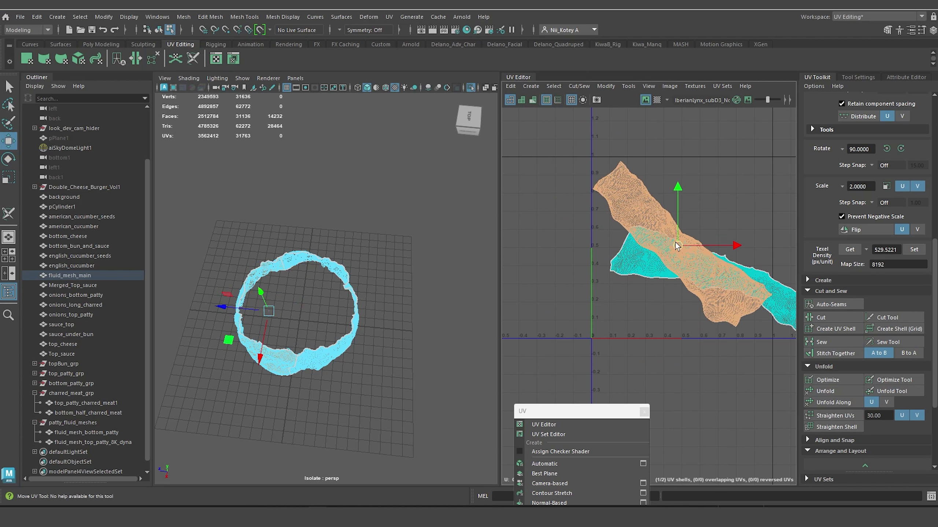
middle_click_drag(672, 244, 608, 263, "alt")
key("e")
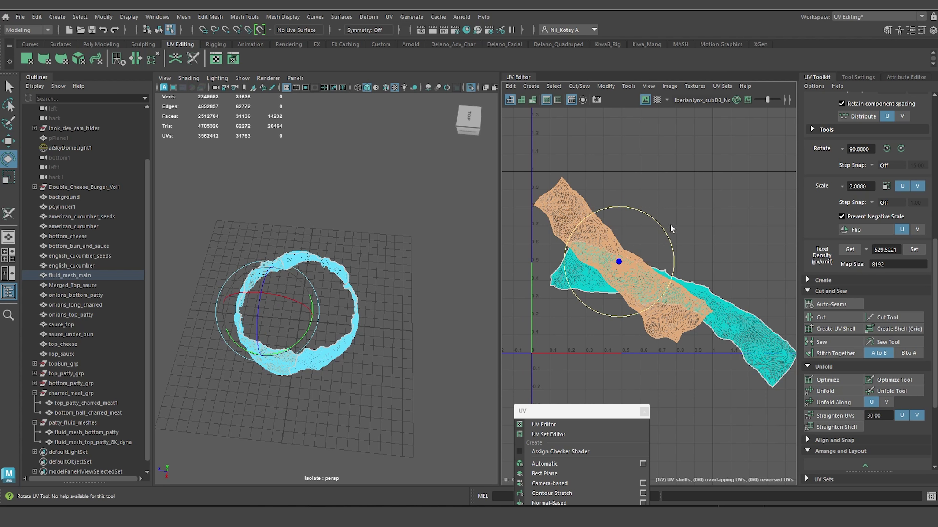
left_click(670, 226)
left_click(605, 216)
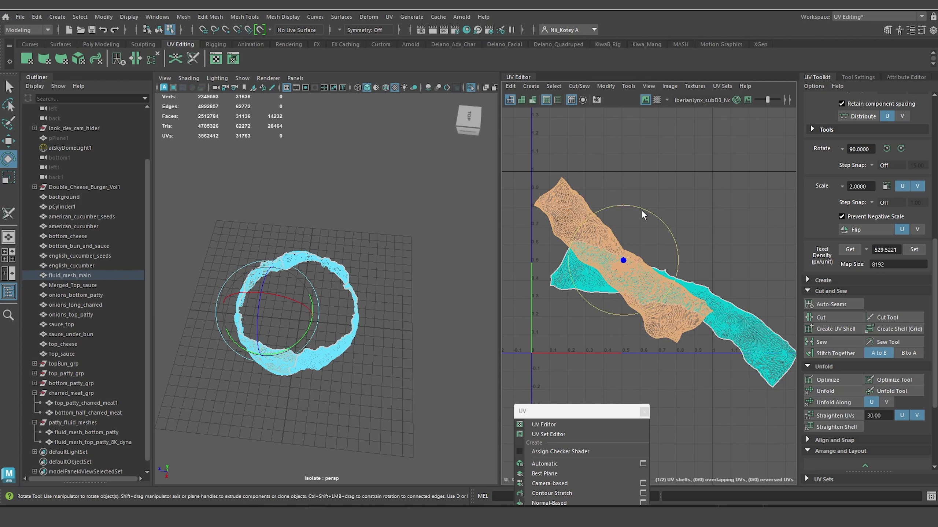
Move the second, curved UV shell up and away from the diagonal shell so the two no longer overlap.
left_click(689, 294)
middle_click_drag(710, 294, 600, 289, "alt")
key("w")
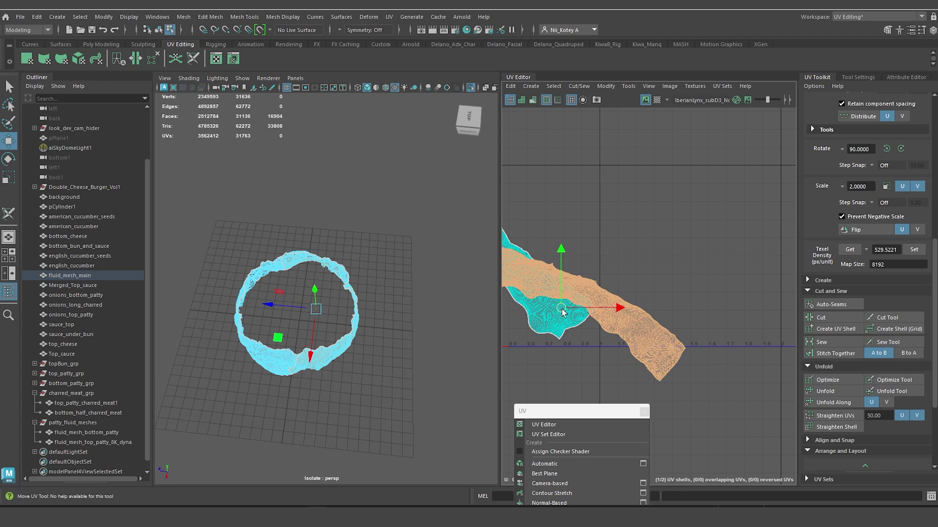
left_click_drag(561, 308, 676, 242)
Cut the curved UV shell crosswise along an edge loop near its middle, splitting it into two pieces.
scroll(677, 243, "up", 5)
middle_click_drag(686, 179, 671, 322, "alt")
left_click(690, 445)
scroll(670, 322, "up", 3)
scroll(670, 321, "up", 2)
right_click_drag(612, 298, 613, 274)
double_click(619, 299)
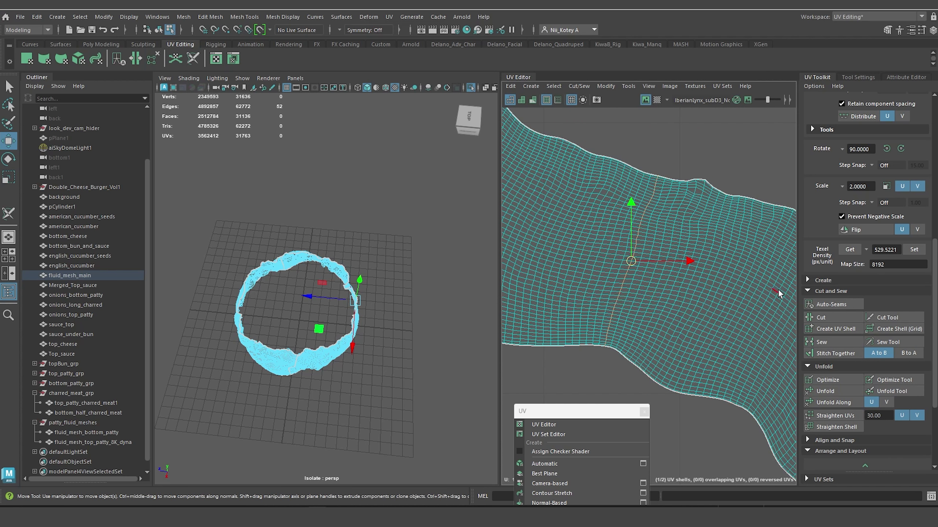
left_click(822, 316)
scroll(716, 318, "down", 6)
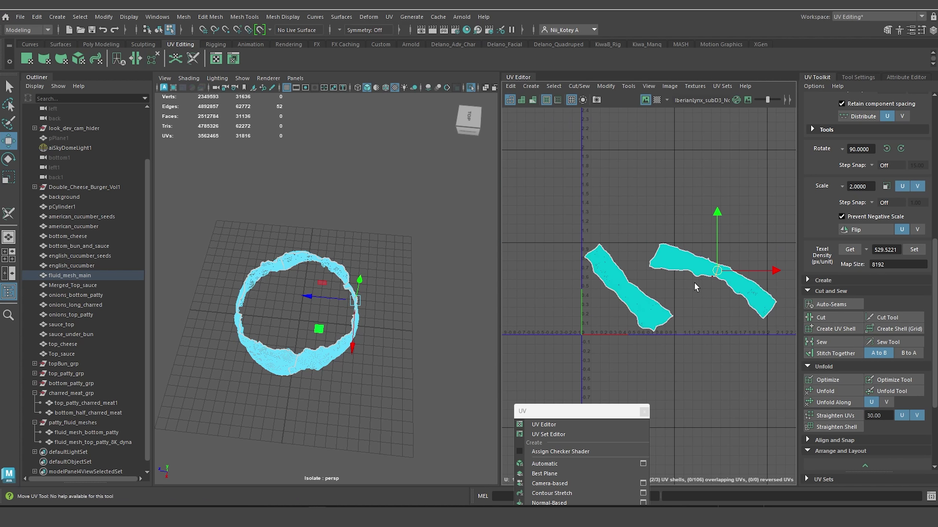
Separate the wider piece of the split shell, rotate it diagonally and place it along the upper side of the long shell.
right_click_drag(661, 255, 658, 258)
left_click(683, 256)
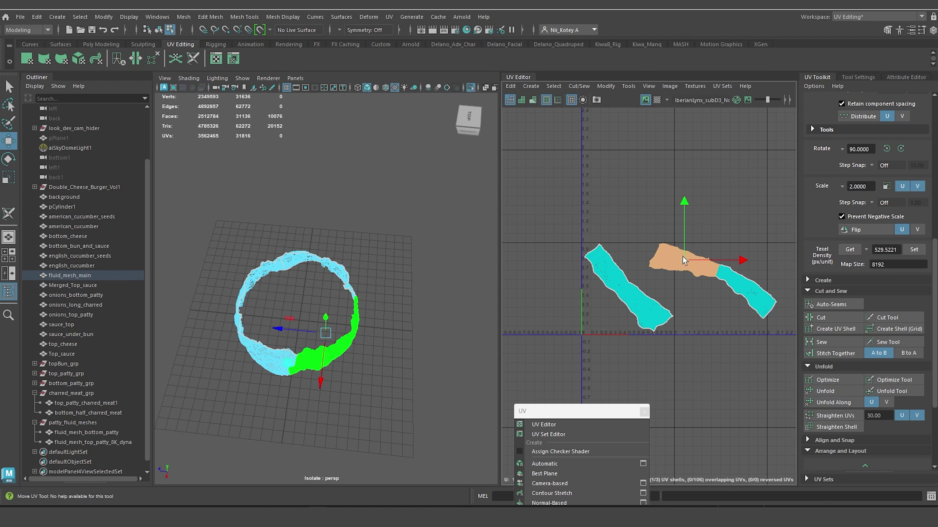
left_click_drag(683, 257, 736, 273)
key("e")
key("w")
left_click_drag(660, 265, 639, 277)
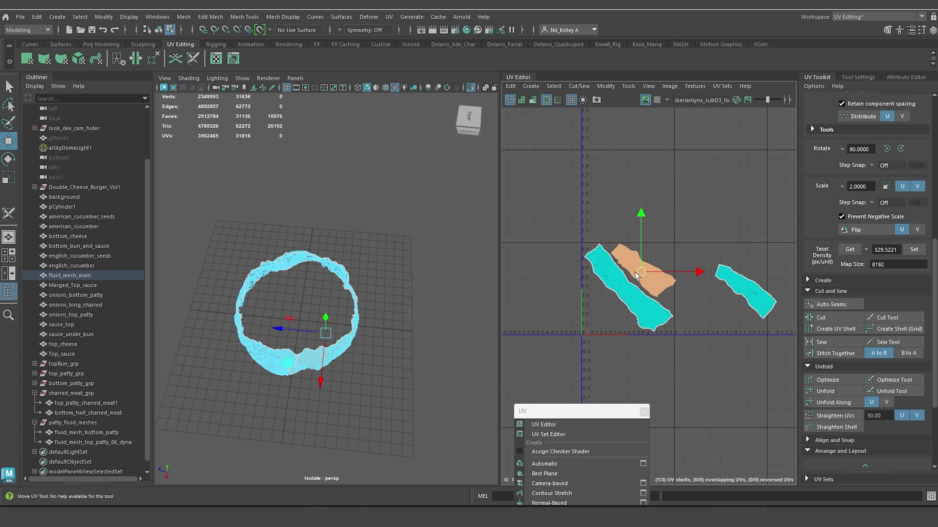
scroll(639, 276, "up", 5)
middle_click_drag(638, 273, 621, 282, "alt")
scroll(627, 283, "down", 8)
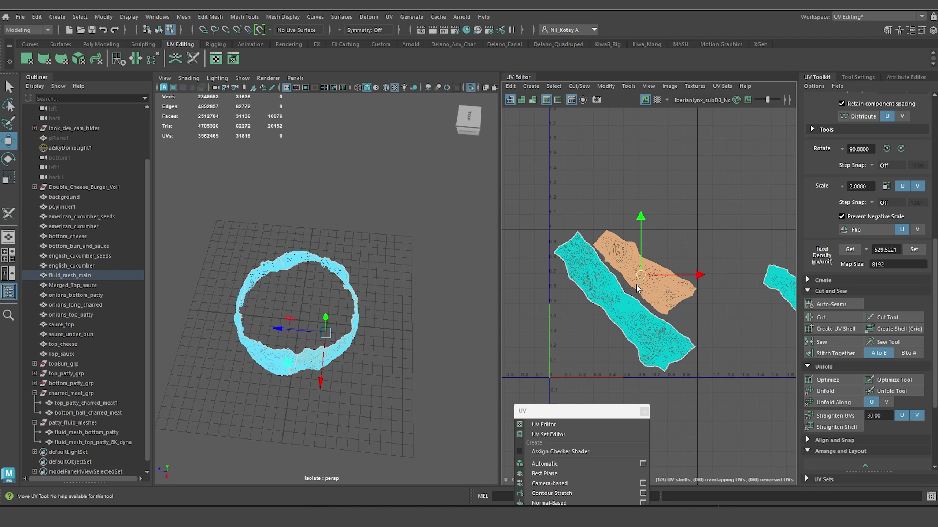
Move the remaining piece of the split shell below the long diagonal shell and rotate it to run parallel.
left_click(701, 277)
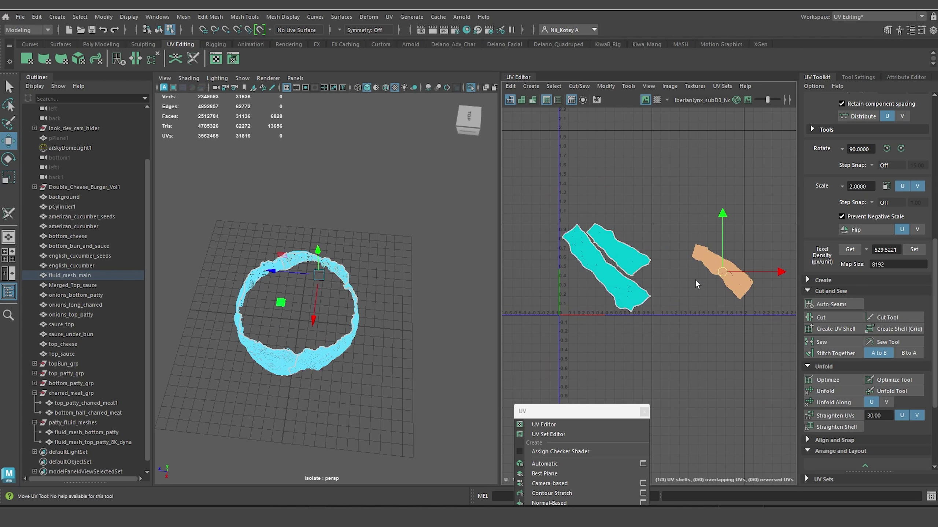
left_click_drag(694, 279, 572, 288)
scroll(575, 290, "up", 8)
scroll(578, 292, "down", 4)
scroll(635, 305, "up", 2)
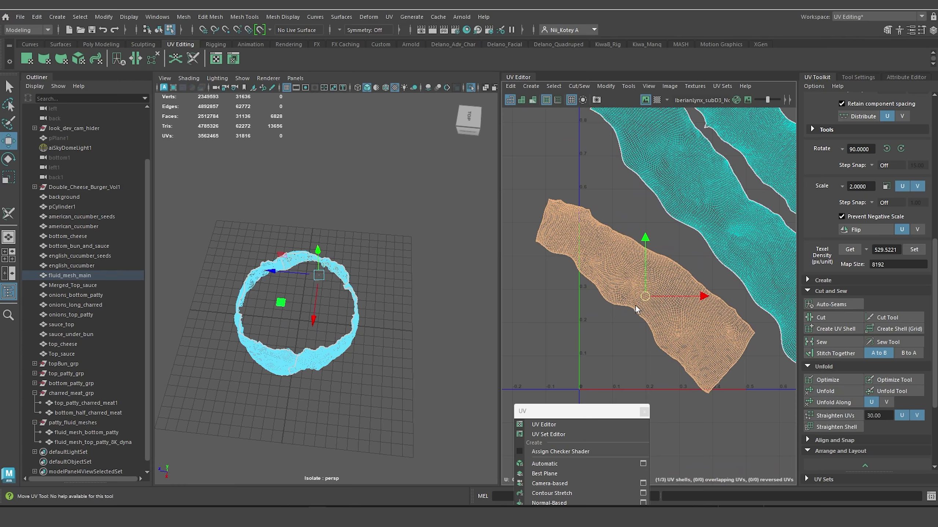
key("e")
left_click_drag(618, 262, 632, 398)
key("w")
left_click_drag(647, 295, 672, 276)
Fine-tune the lower piece's rotation and position so it nests beside the long diagonal shell.
key("e")
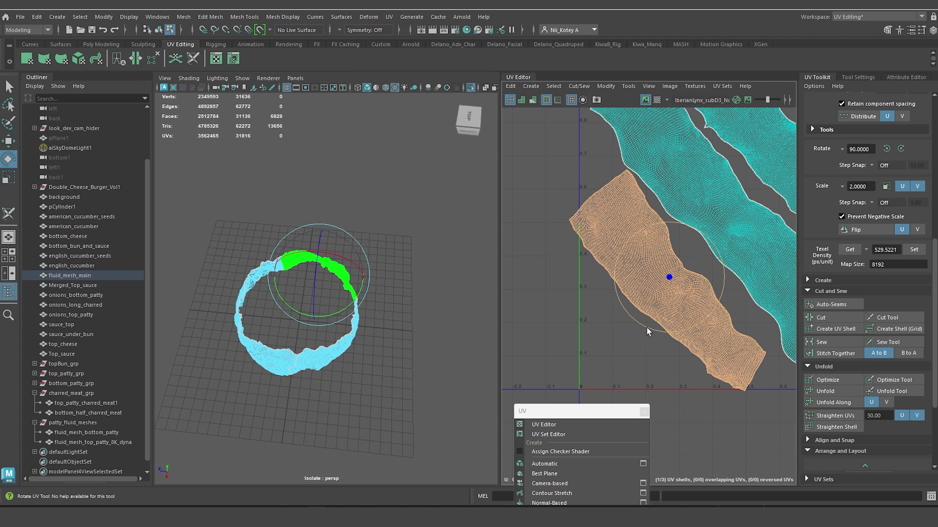
left_click_drag(646, 327, 653, 333)
key("w")
left_click_drag(667, 277, 664, 279)
left_click_drag(664, 279, 669, 281)
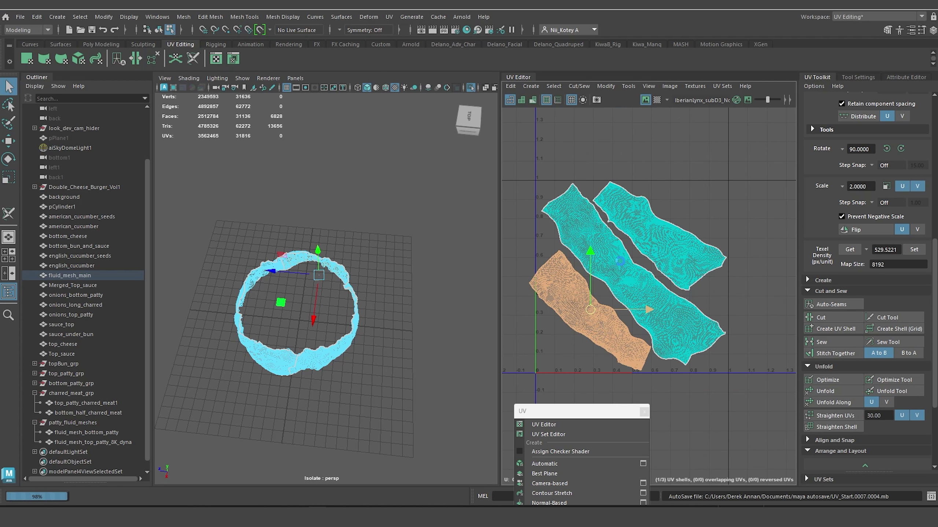
Cut the long diagonal UV shell crosswise along an edge loop near its middle.
scroll(620, 260, "up", 5)
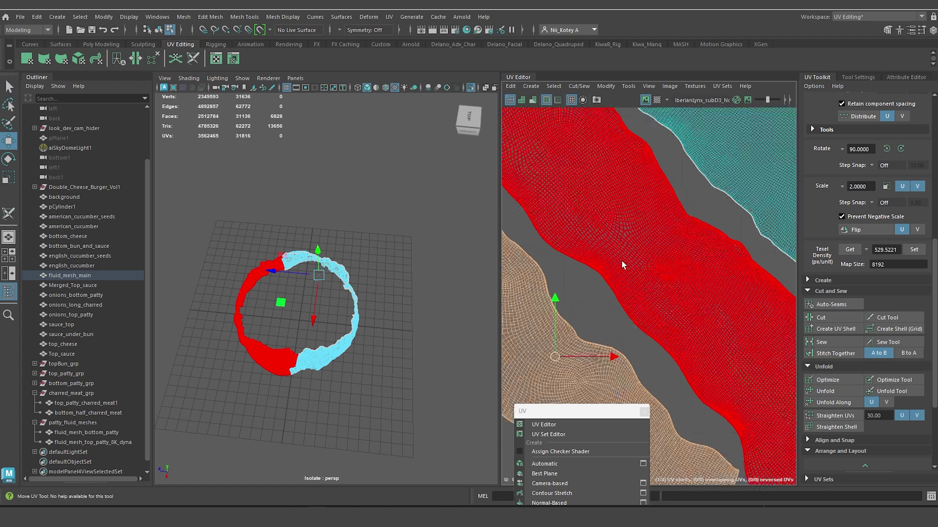
scroll(621, 259, "down", 5)
scroll(604, 300, "up", 8)
left_click(603, 300)
middle_click_drag(623, 250, 605, 333, "alt")
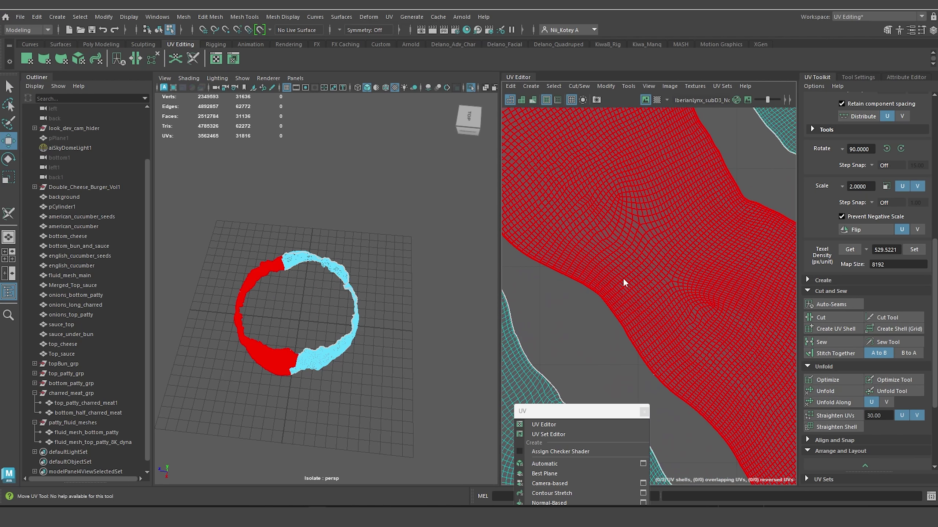
right_click_drag(622, 278, 621, 257)
double_click(633, 262)
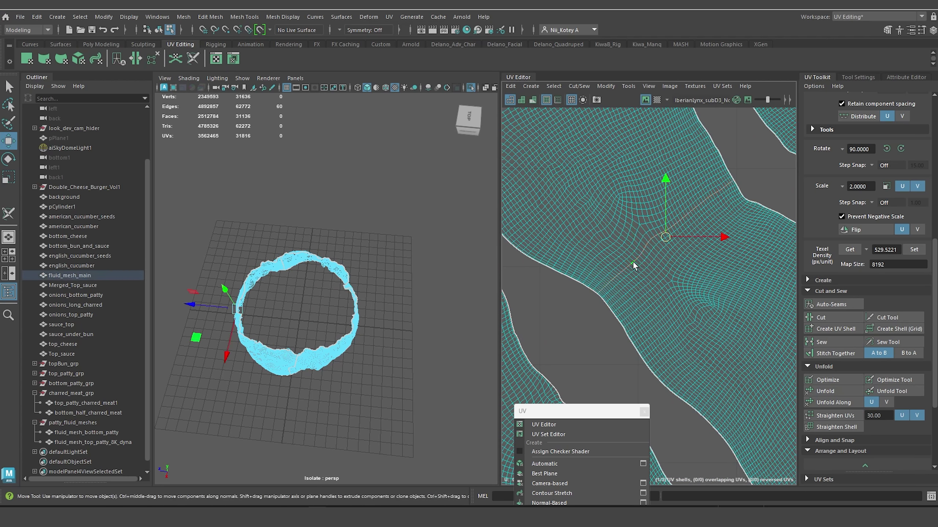
left_click(829, 319)
scroll(628, 277, "down", 6)
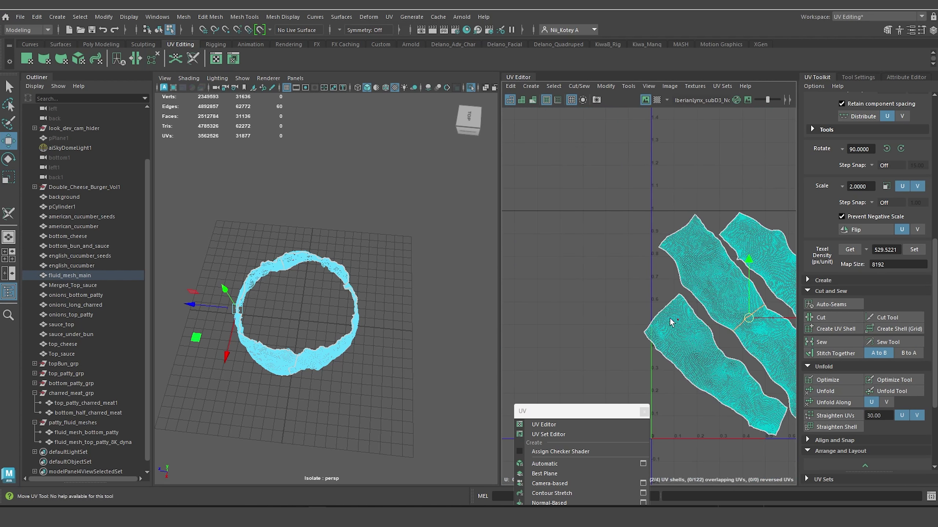
Rotate the upper half of the cut long UV shell upright and place it at the tile's left side.
right_click(574, 244)
right_click_drag(574, 244, 555, 235)
left_click(558, 237)
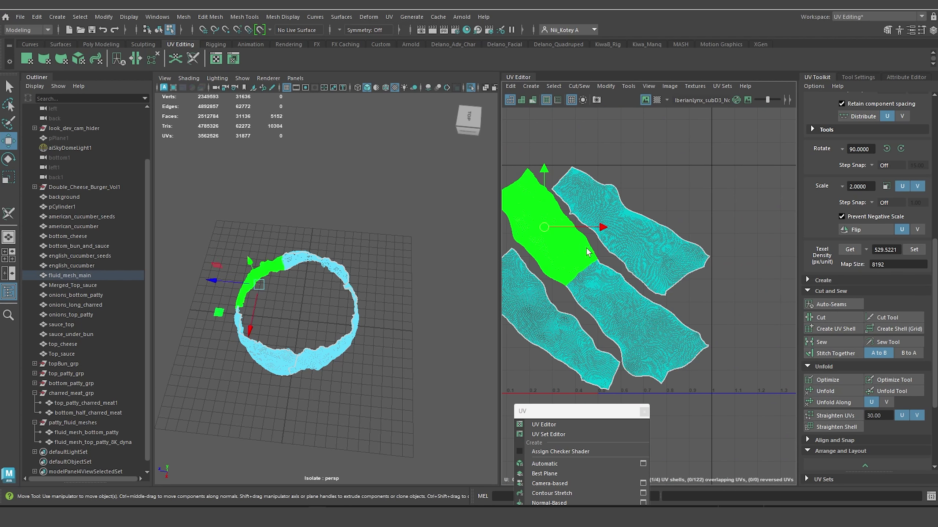
middle_click_drag(559, 238, 611, 253, "alt")
key("r")
key("e")
left_click_drag(650, 245, 566, 252)
key("w")
Rotate the upper-right diagonal UV shell upright and move it to the tile's right edge.
left_click(679, 242)
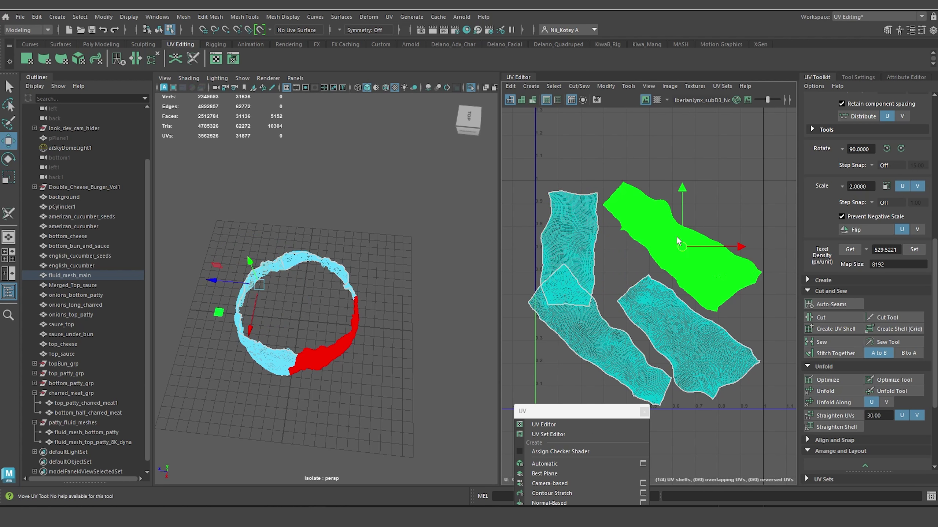
key("e")
left_click_drag(725, 221, 738, 264)
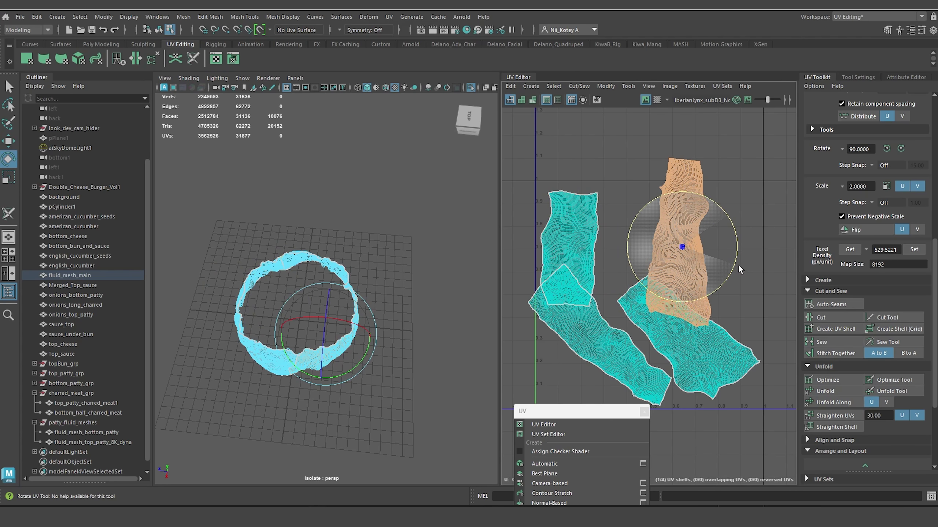
key("w")
left_click_drag(682, 247, 731, 274)
Rotate the lower half of the cut long shell upright and place it beside the shell at the tile's right edge.
left_click(675, 313)
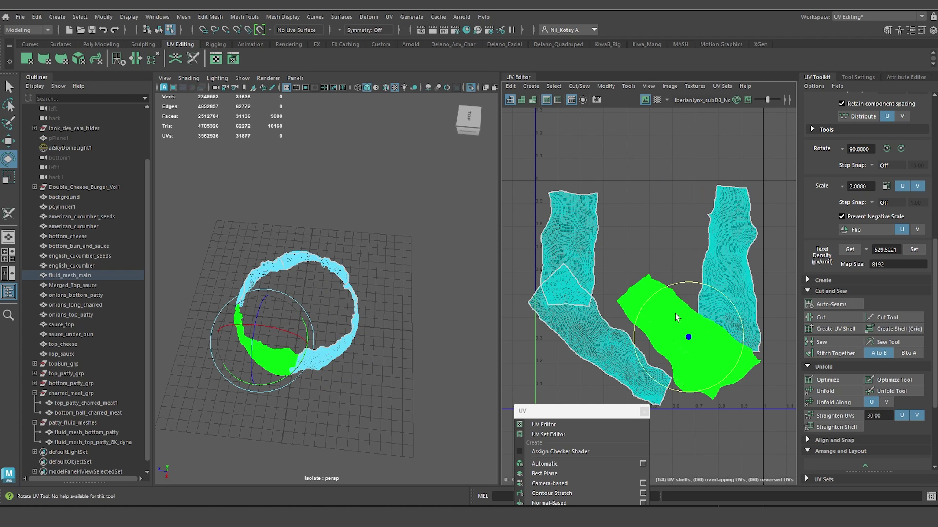
left_click_drag(685, 335, 712, 268)
key("e")
key("w")
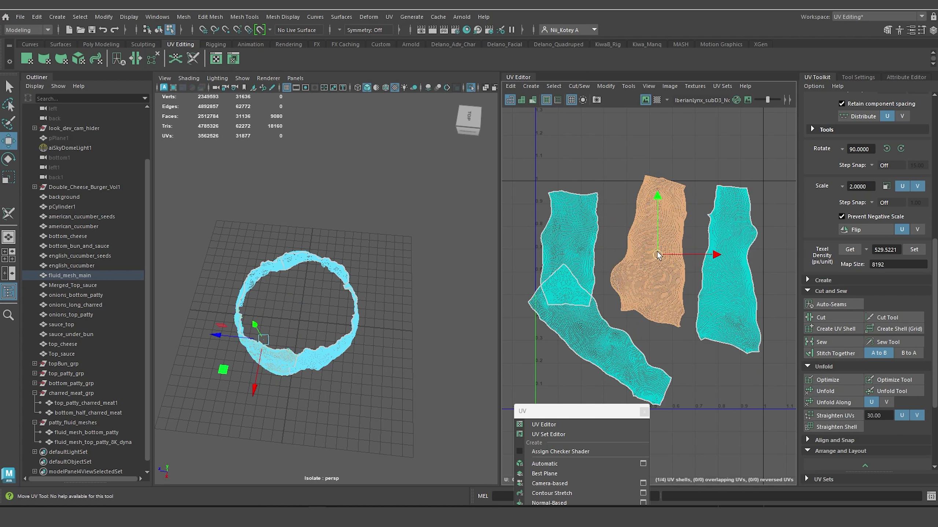
left_click_drag(656, 251, 665, 264)
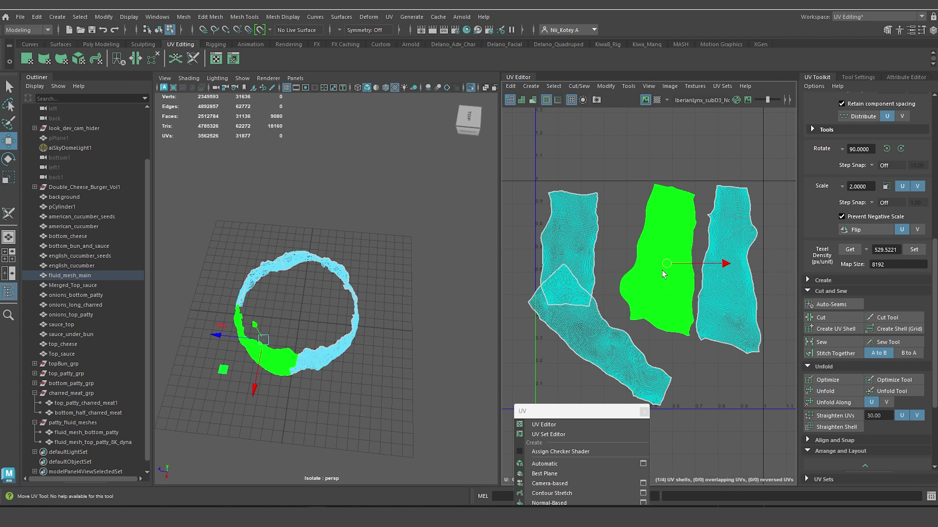
Rotate the remaining diagonal UV shell horizontal and lay it along the tile's lower edge.
left_click(595, 335)
key("e")
left_click_drag(583, 283, 572, 289)
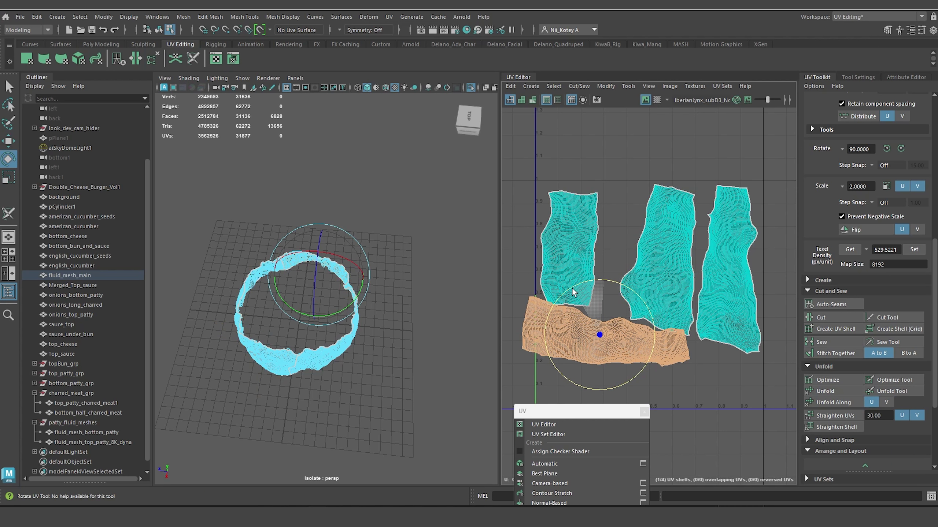
key("w")
left_click_drag(602, 335, 644, 364)
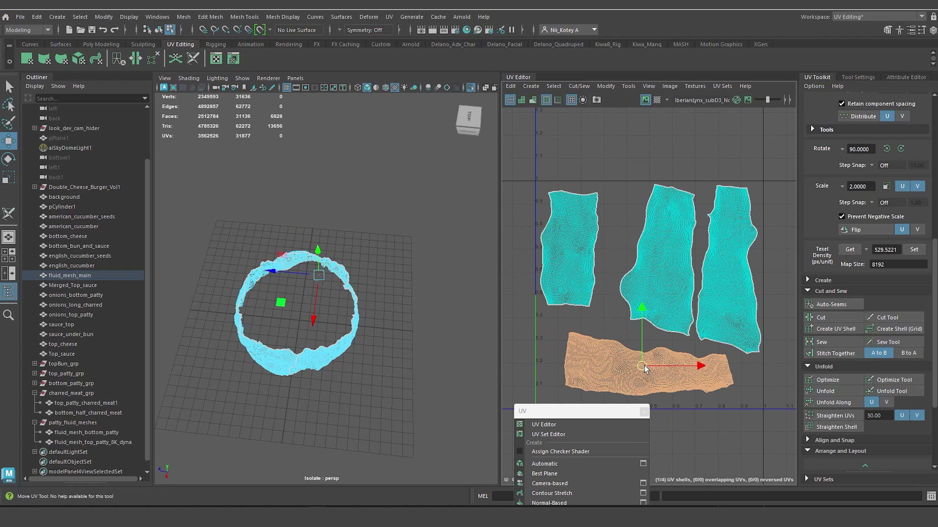
Fine-tune the positions of the middle, bottom and right UV shells so they sit spaced apart inside the tile.
left_click(648, 278)
left_click_drag(654, 263, 640, 269)
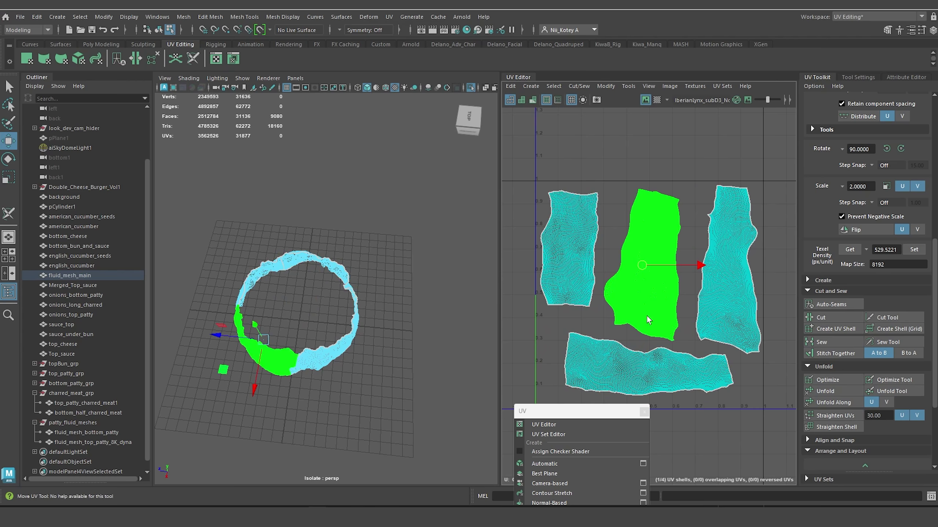
key("alt+space")
middle_click_drag(647, 330, 643, 295, "alt")
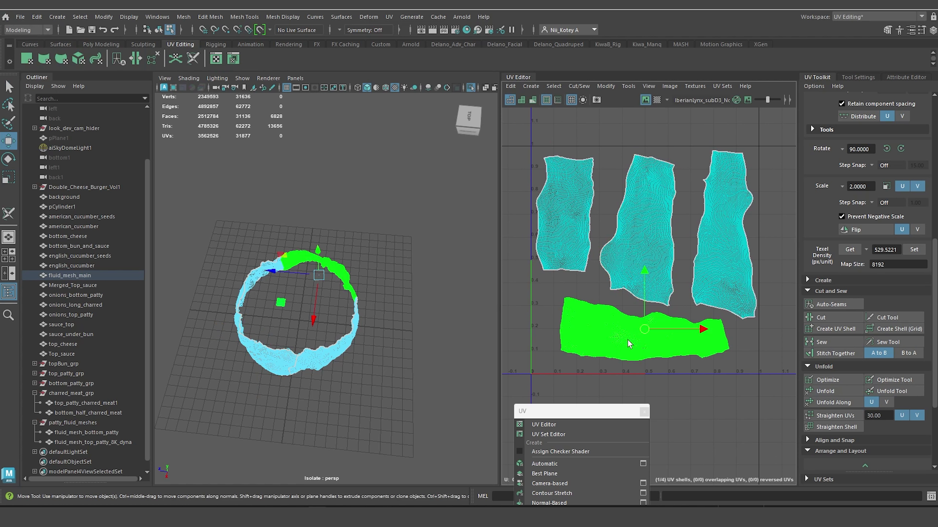
left_click(628, 340)
left_click_drag(649, 327, 641, 332)
left_click(715, 255)
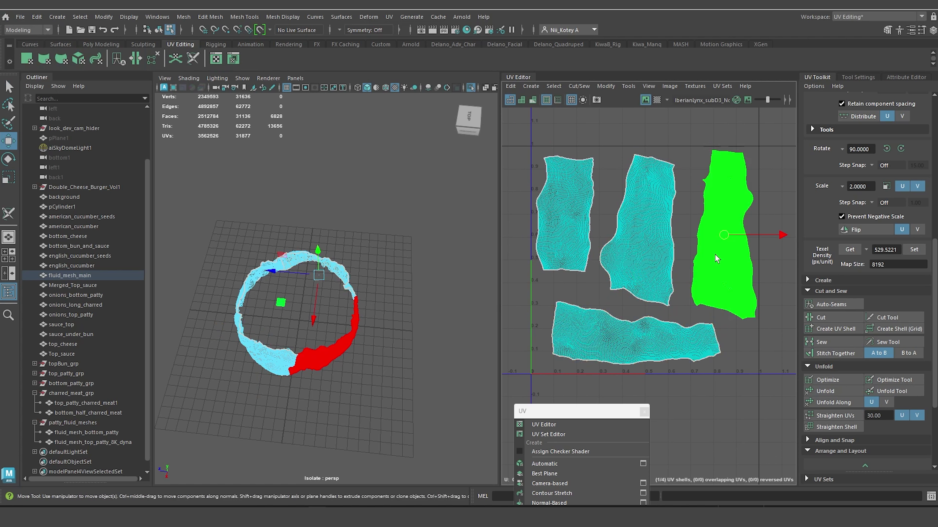
Show the whole burger again, return to object selection and examine the main fluid mesh's surface and seams up close.
left_click(470, 88)
left_click_drag(470, 96, 410, 255, "alt")
scroll(346, 272, "up", 10)
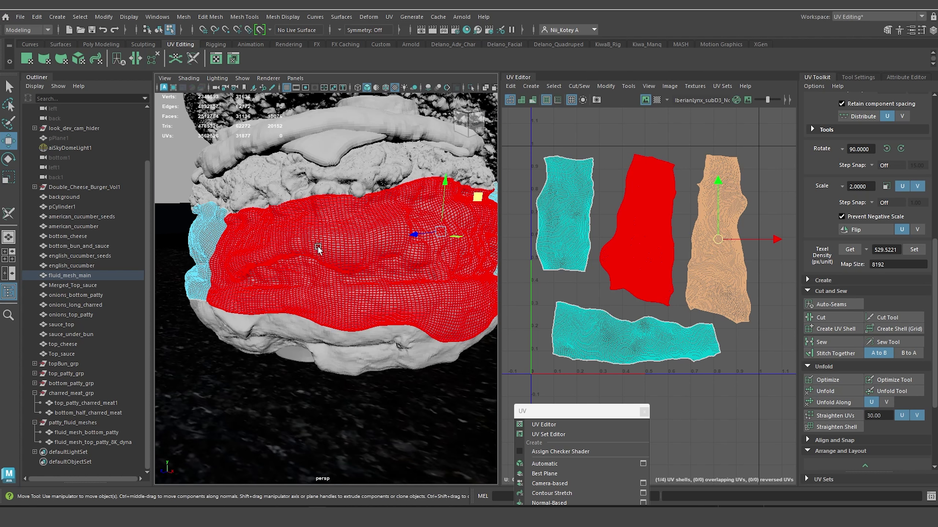
right_click_drag(318, 246, 347, 212)
scroll(326, 232, "down", 10)
left_click_drag(326, 233, 300, 269, "alt")
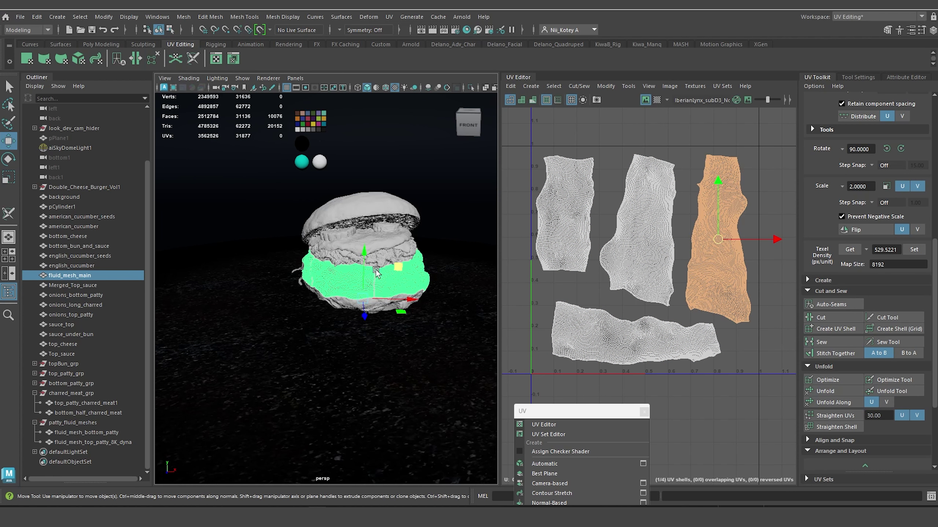
scroll(376, 272, "up", 10)
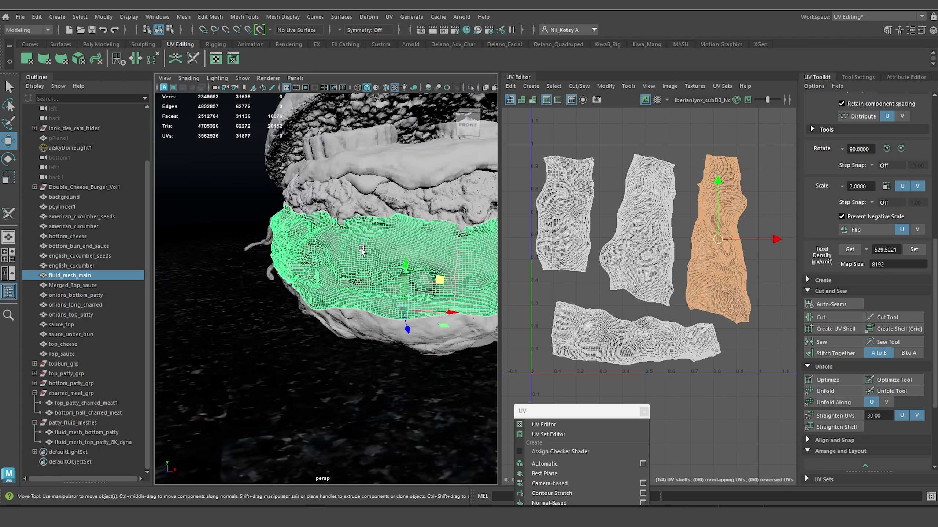
left_click_drag(361, 250, 336, 228, "alt")
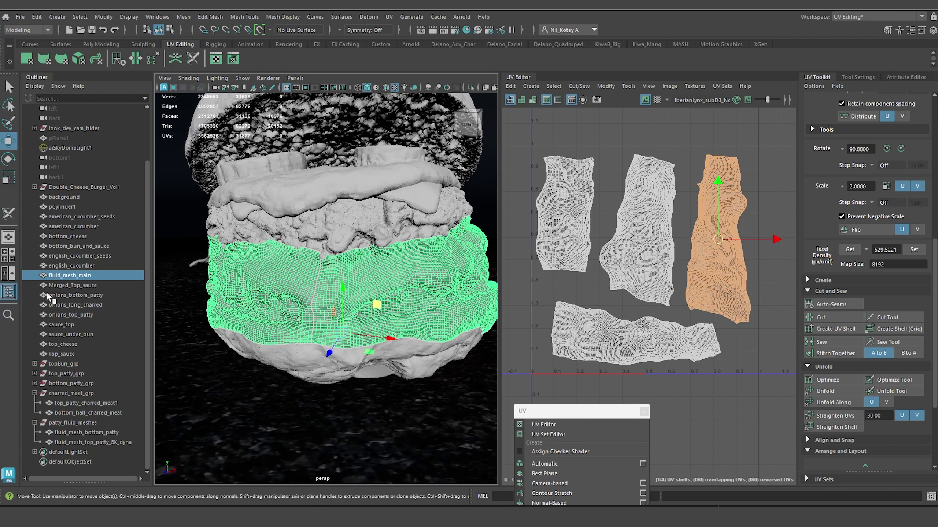
Select the onions_bottom_patty mesh and isolate it in the viewport.
left_click(68, 296)
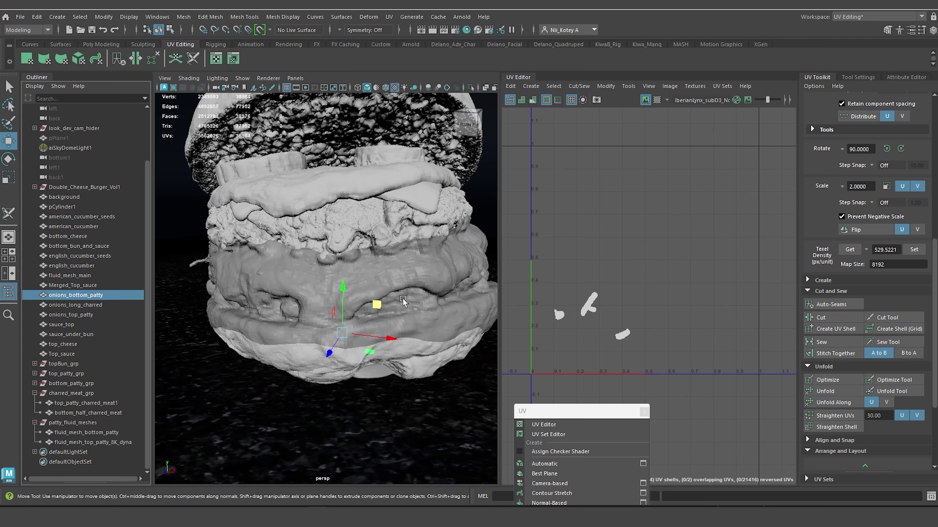
scroll(337, 269, "down", 4)
left_click_drag(338, 268, 373, 263, "alt")
left_click(471, 88)
left_click_drag(357, 305, 332, 313, "alt")
Apply Auto Seams to the onions_bottom_patty mesh and flatten its UV shells with Unfold and Optimize.
left_click_drag(575, 411, 473, 167)
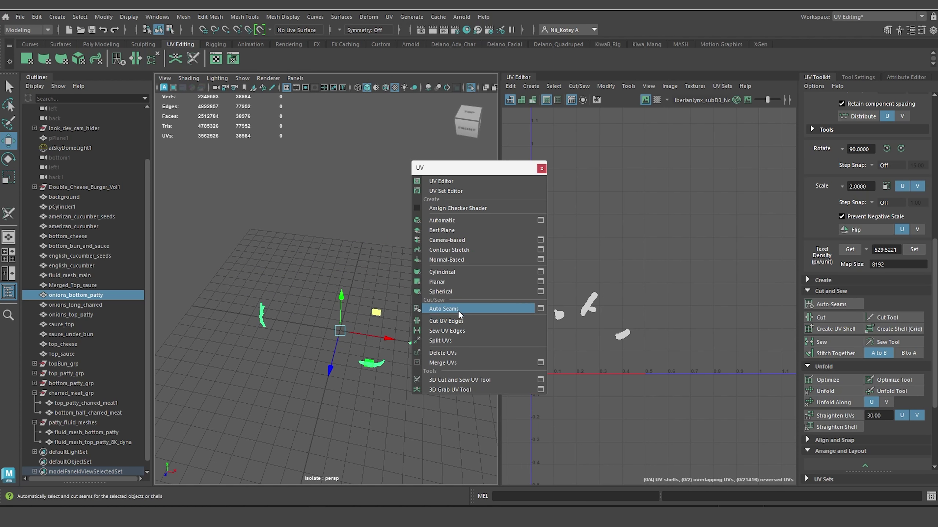
left_click(455, 309)
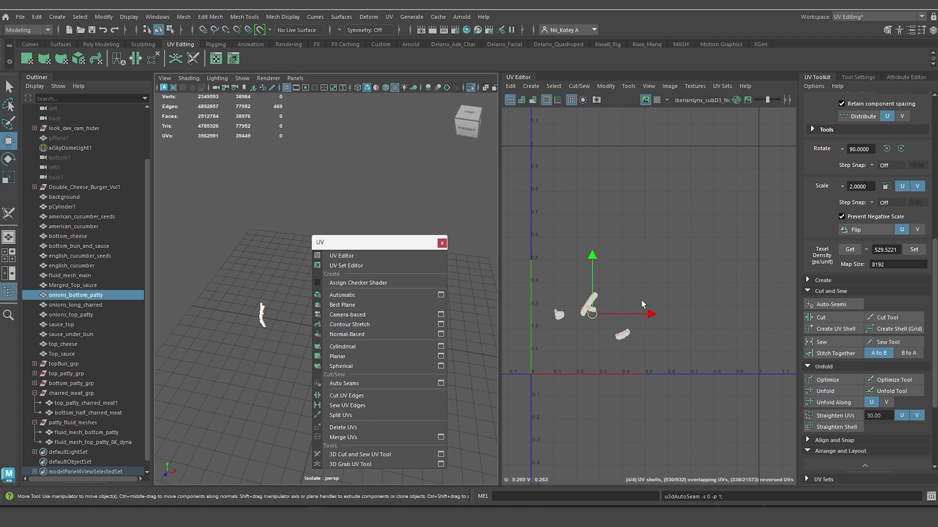
right_click_drag(587, 304, 552, 288)
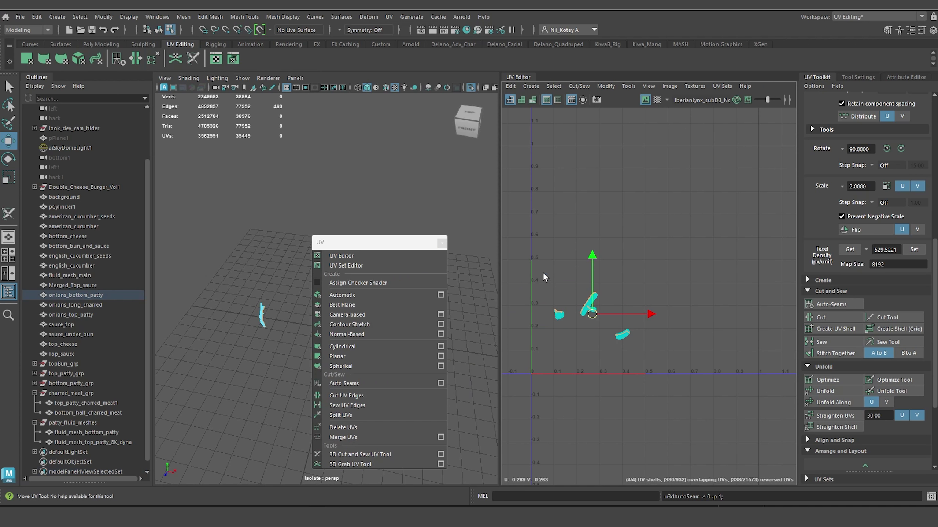
left_click(835, 391)
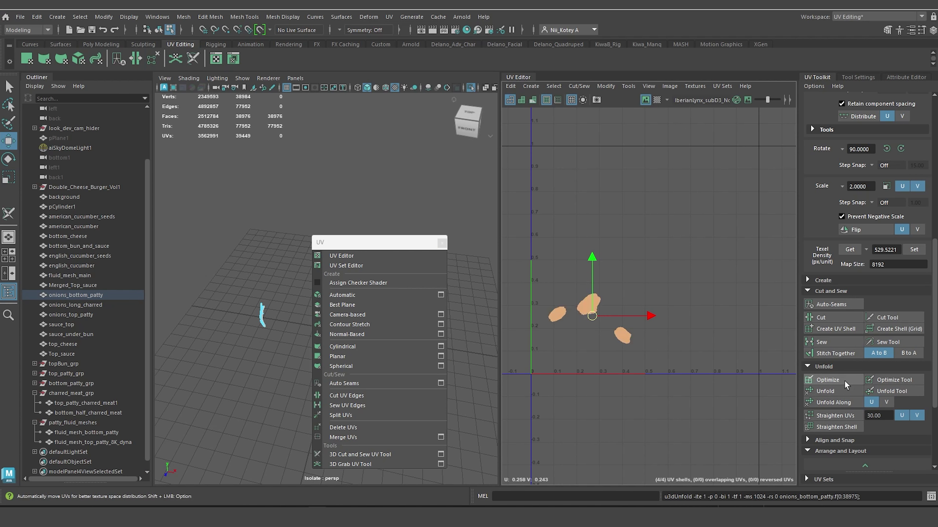
left_click(844, 380)
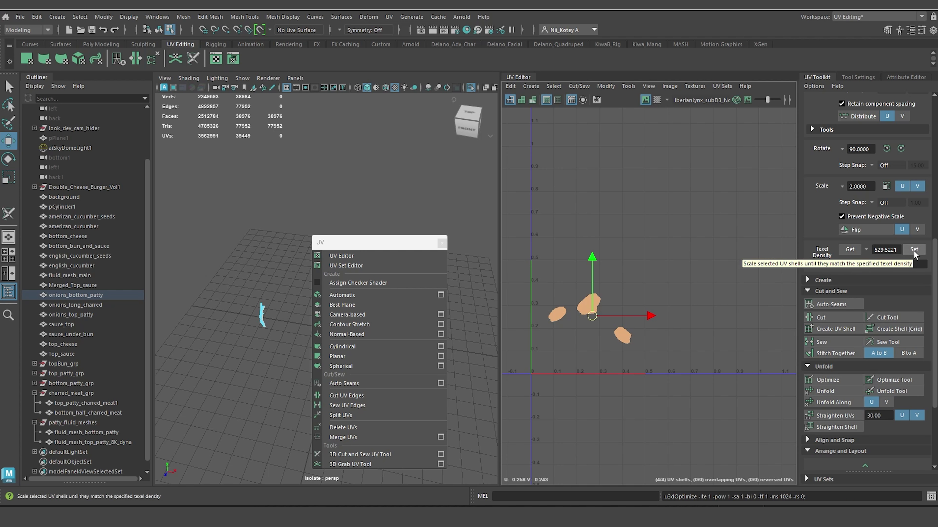
Set the bottom patty onions' texel density to 529.5221 at map size 8192 and spread their overlapping shells apart inside the tile.
left_click(913, 251)
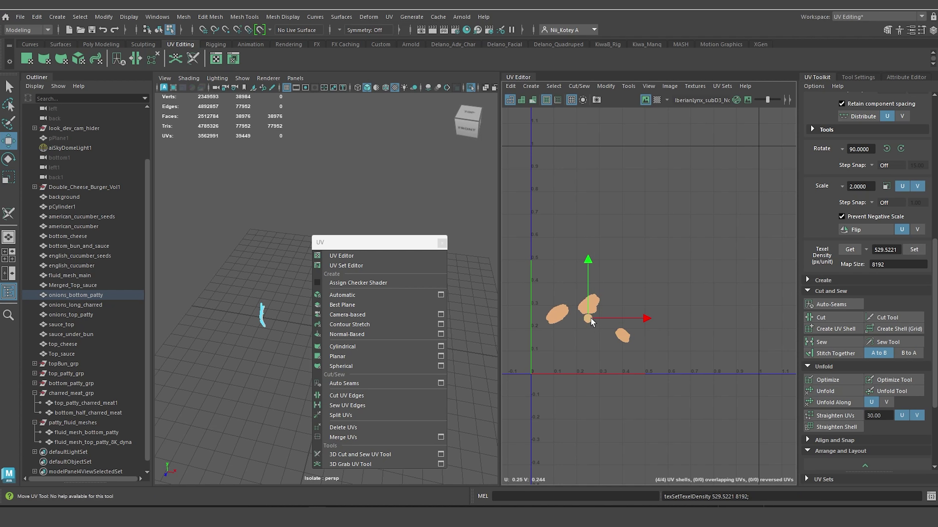
left_click_drag(591, 317, 646, 287)
left_click(647, 311)
left_click(651, 260)
left_click(679, 279)
left_click(613, 257)
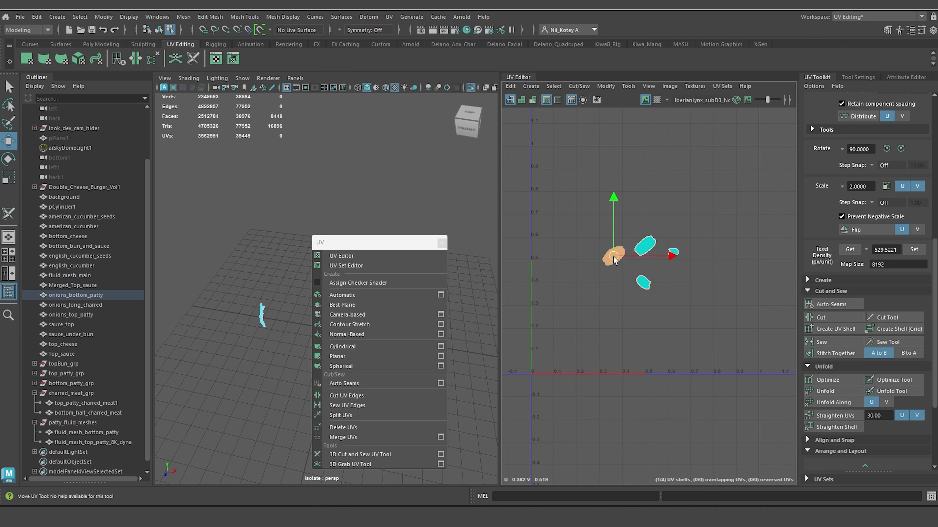
left_click_drag(613, 257, 608, 269)
left_click(673, 256)
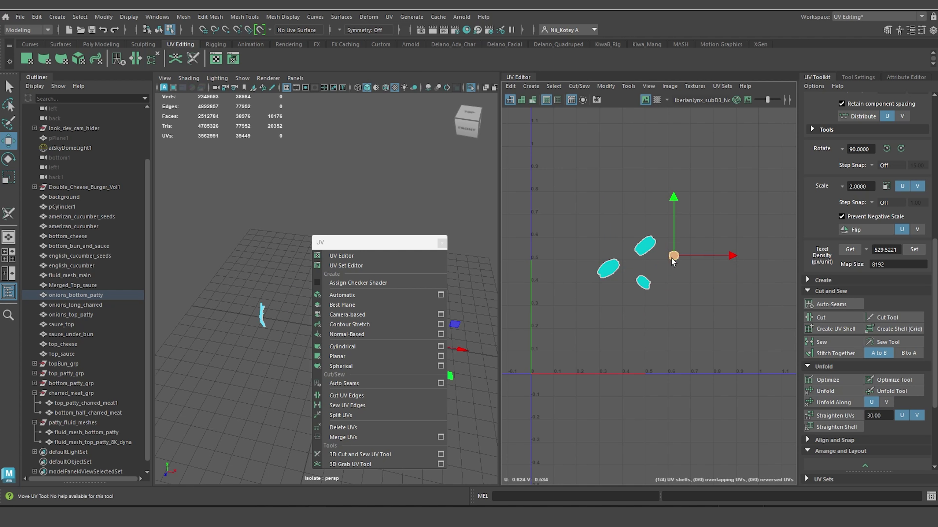
left_click_drag(671, 259, 666, 264)
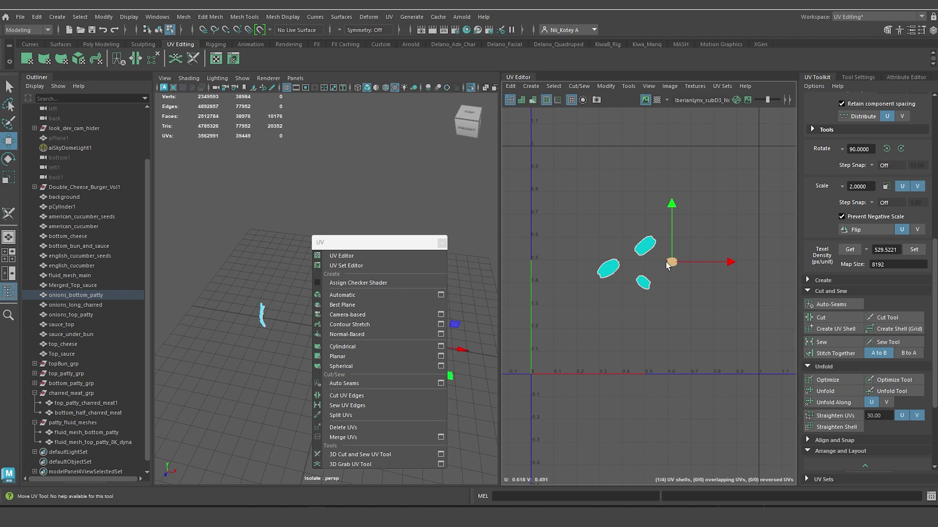
Select the onions_top_patty mesh as a whole object and apply Auto Seams to it.
left_click(99, 305)
left_click(100, 295)
left_click(91, 313)
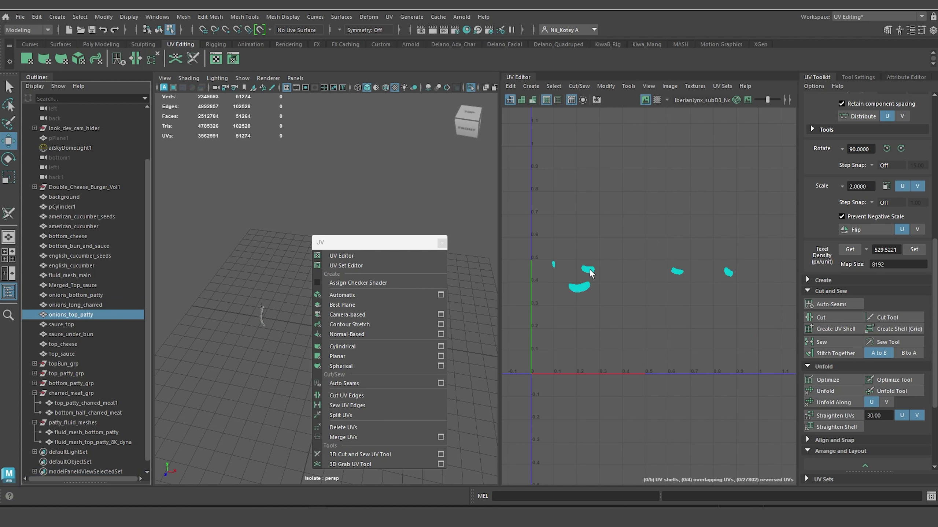
right_click_drag(590, 273, 552, 241)
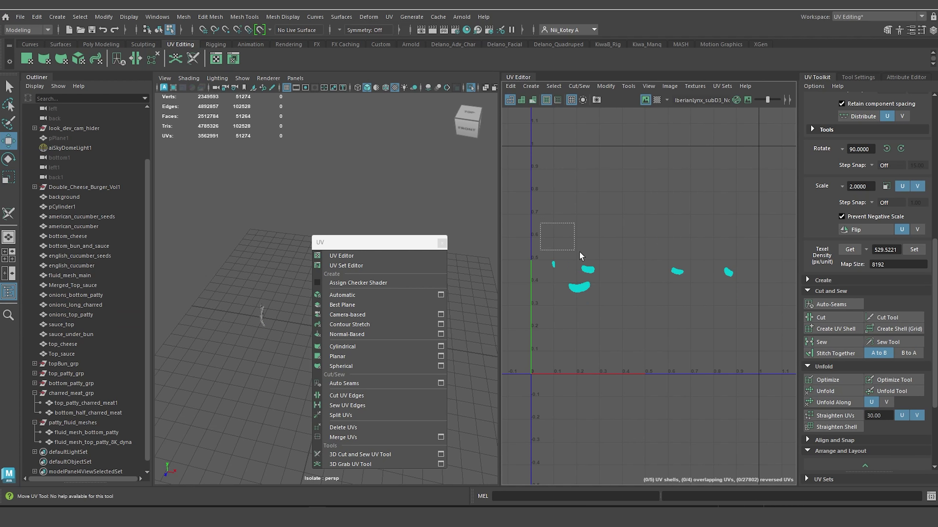
left_click_drag(579, 251, 741, 315)
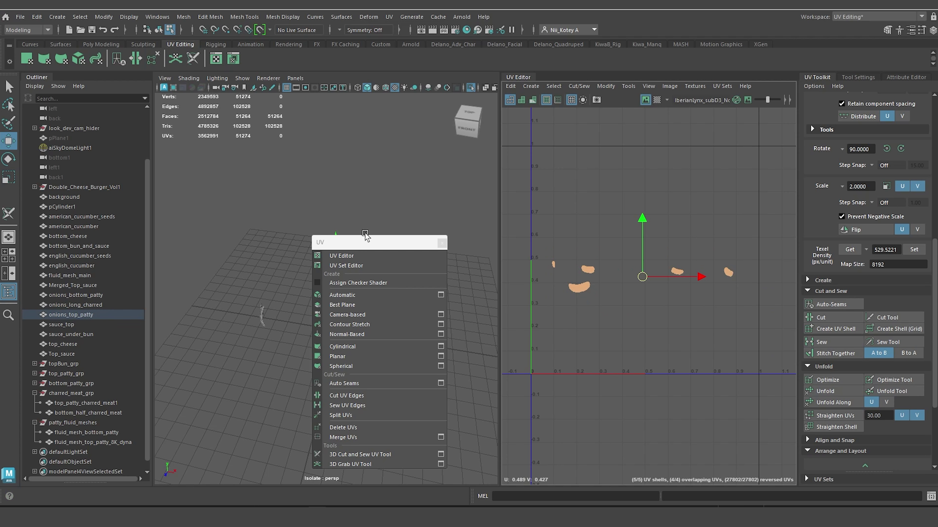
left_click_drag(371, 244, 456, 261)
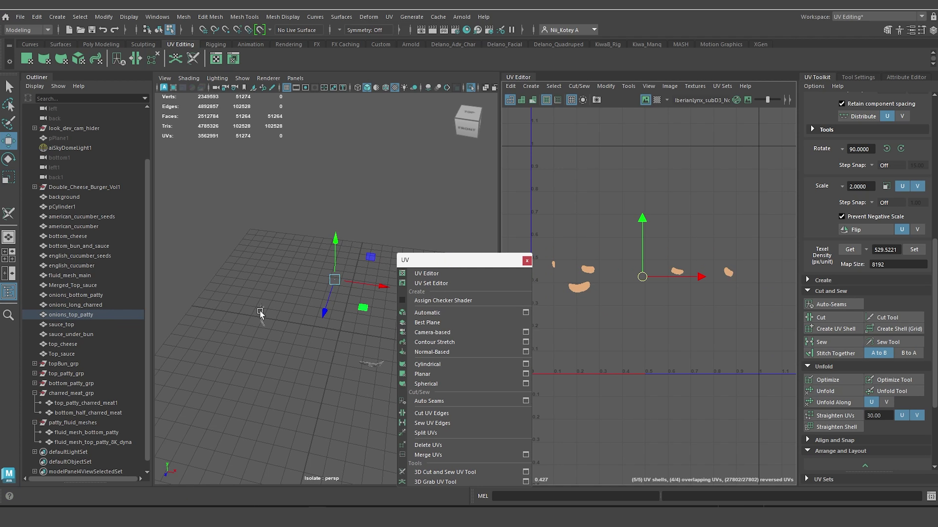
left_click(85, 317)
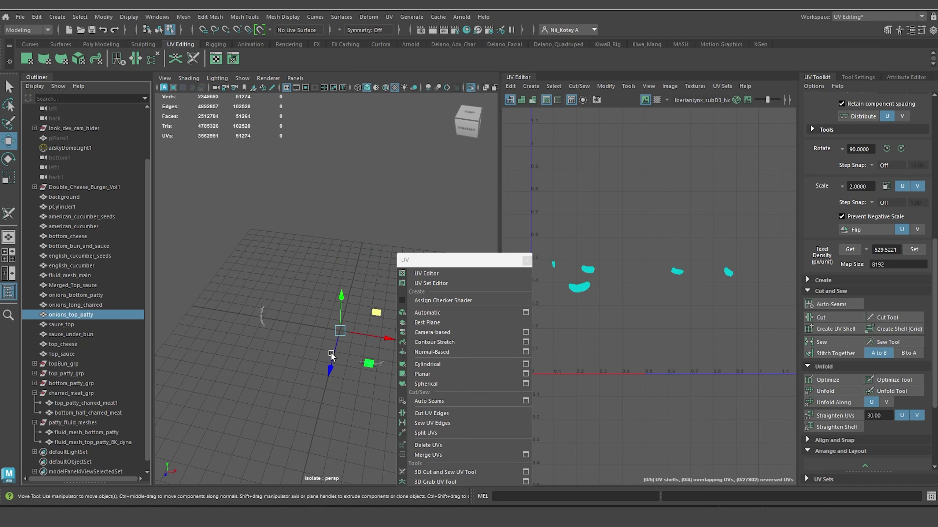
left_click(437, 400)
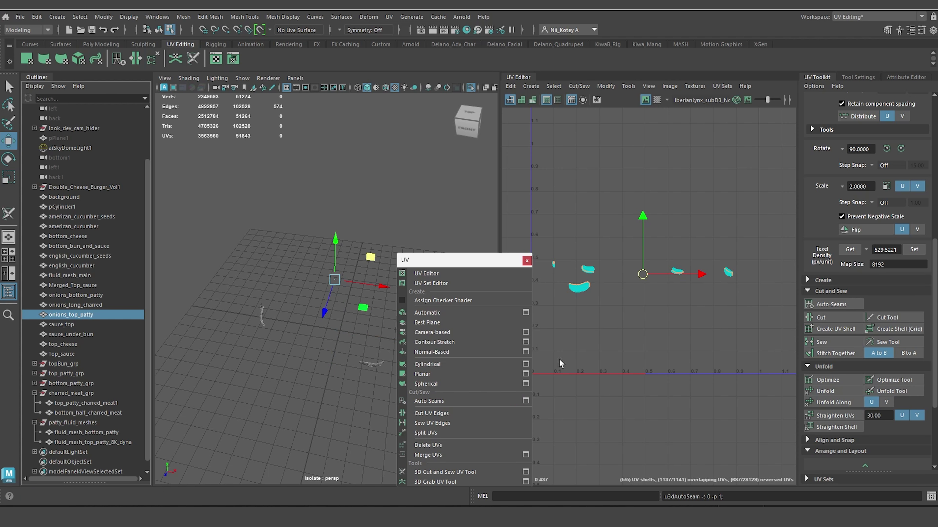
Select all UV shells of the top patty onions and flatten them with Unfold and Optimize.
right_click_drag(589, 272, 568, 260)
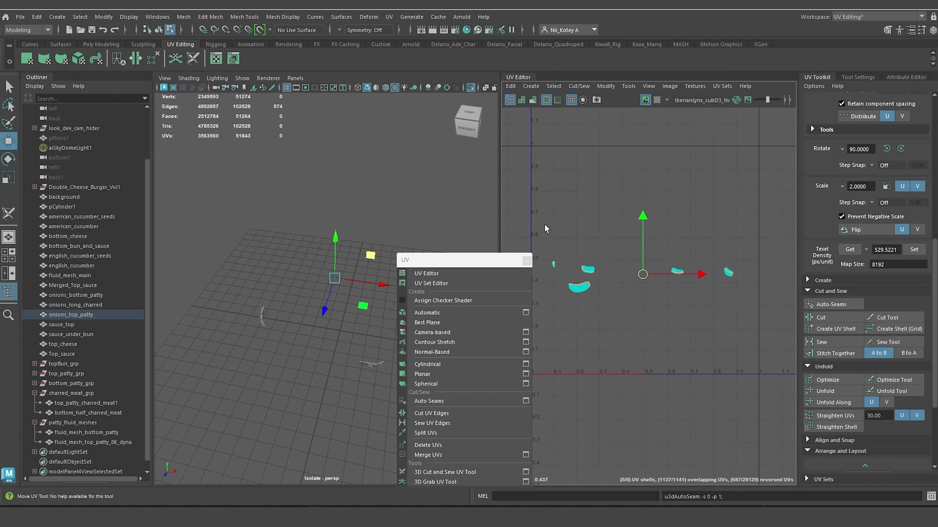
left_click_drag(541, 217, 740, 319)
key("ctrl+F11")
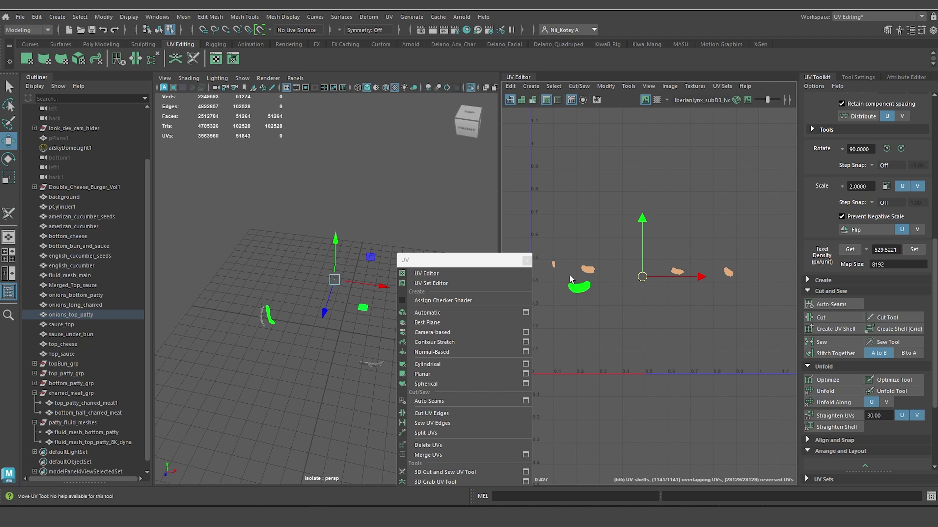
left_click(821, 392)
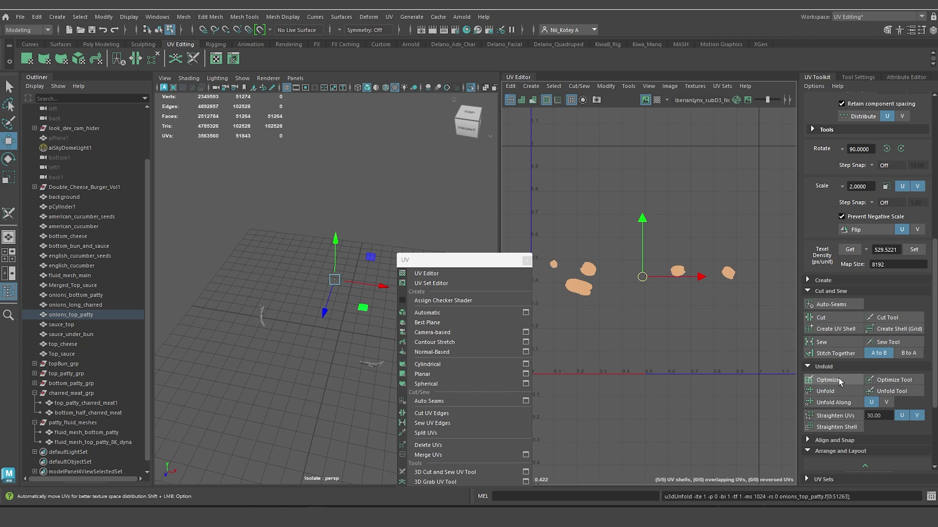
left_click(839, 381)
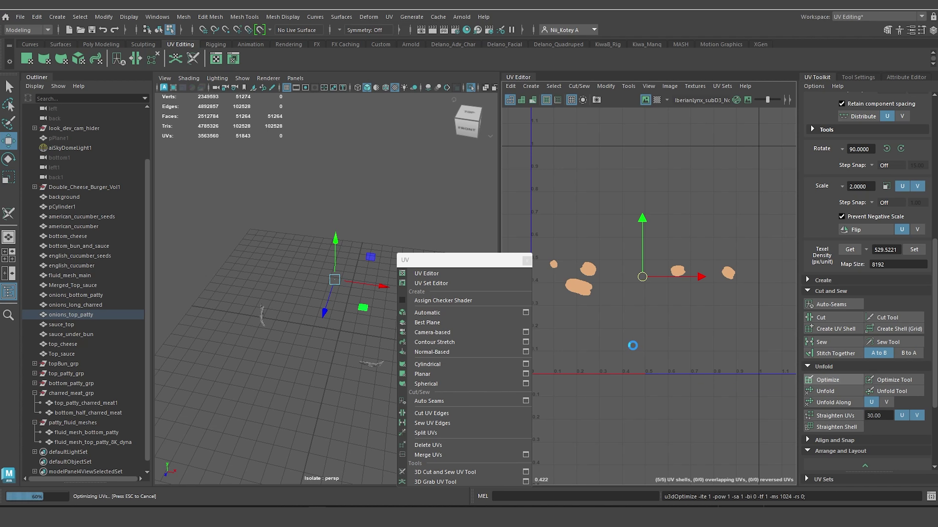
Gather the scattered UV shells of the top patty onions into a compact cluster near the tile's centre.
left_click(591, 312)
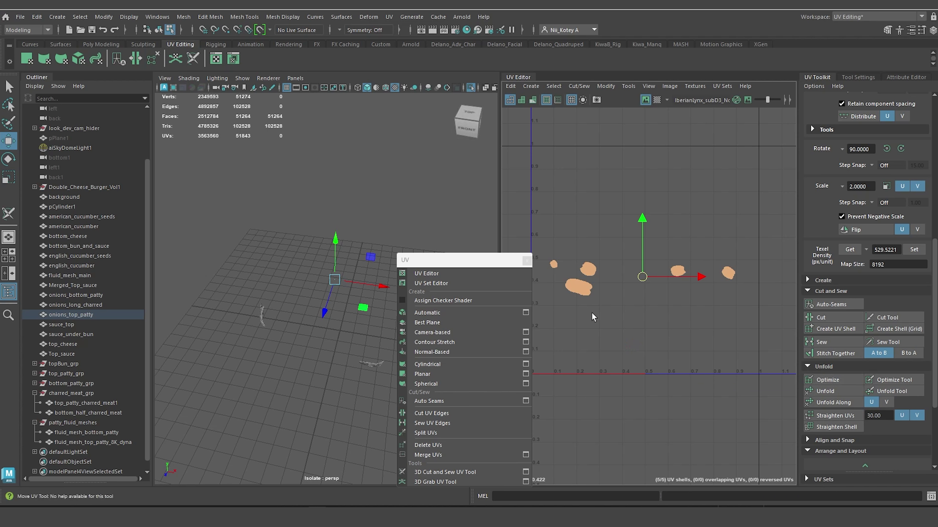
left_click(581, 286)
left_click_drag(584, 286, 647, 291)
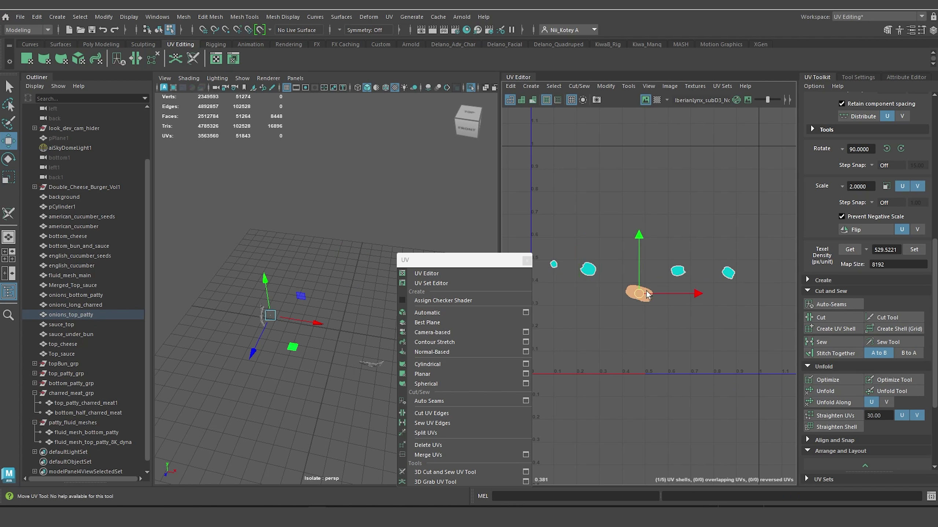
left_click(589, 271)
left_click_drag(589, 272, 618, 271)
left_click(553, 265)
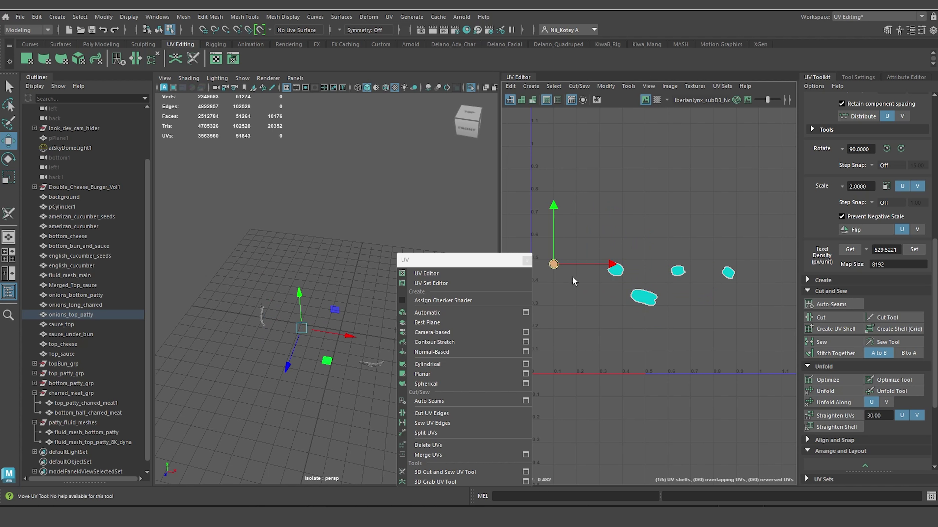
left_click_drag(556, 267, 637, 258)
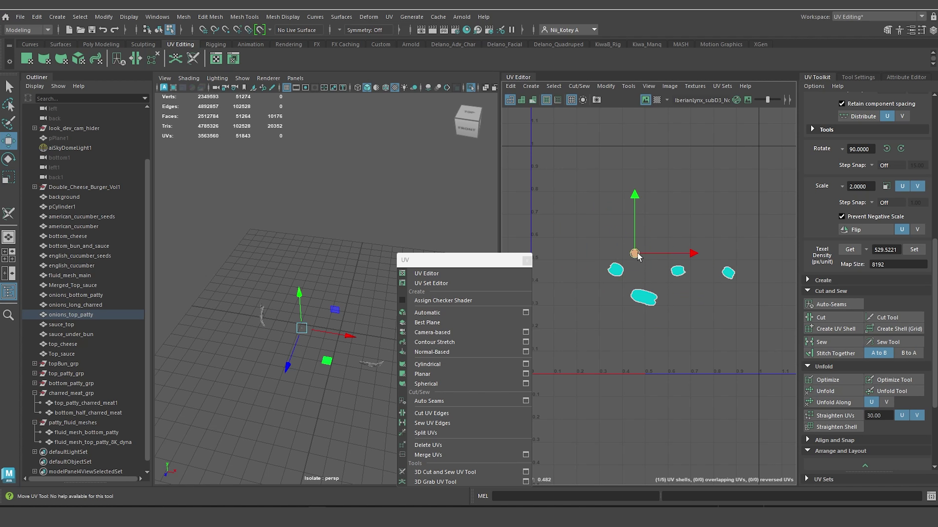
left_click(728, 274)
left_click_drag(728, 273, 663, 245)
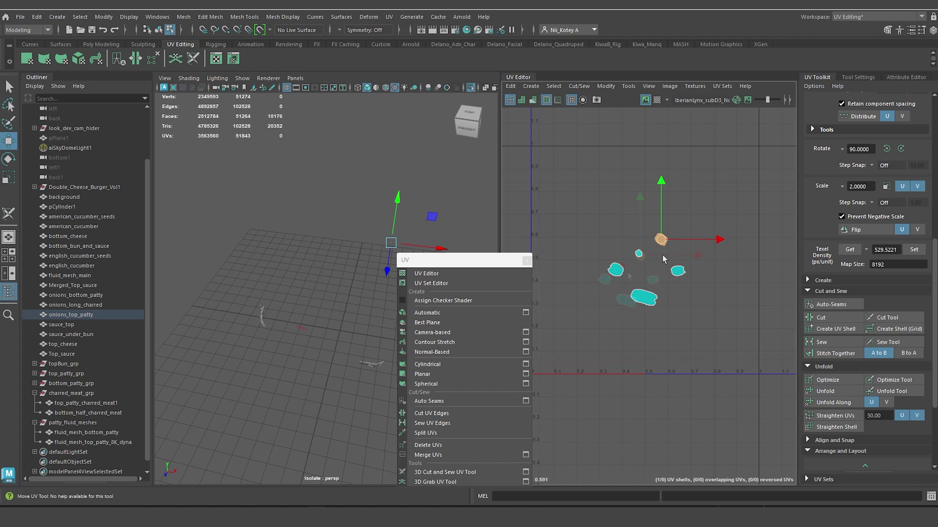
Select all UV shells of the top patty onions and set their texel density to 529.5221 at map size 8192.
scroll(566, 302, "down", 2)
right_click(622, 272)
left_click(598, 258)
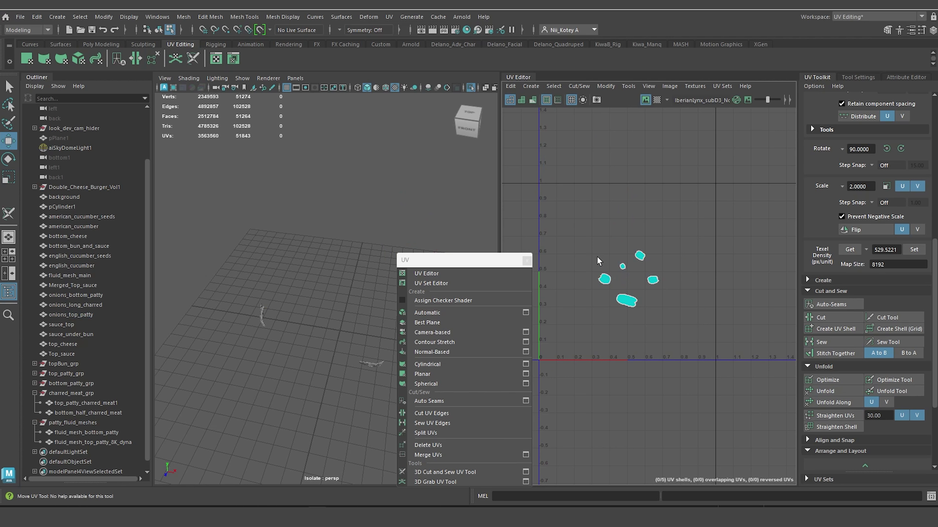
left_click_drag(570, 222, 685, 332)
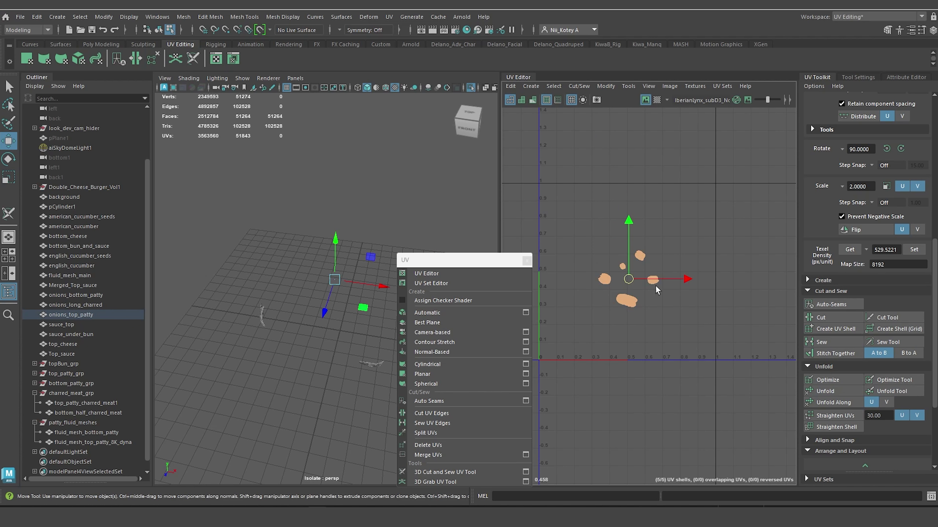
left_click(913, 250)
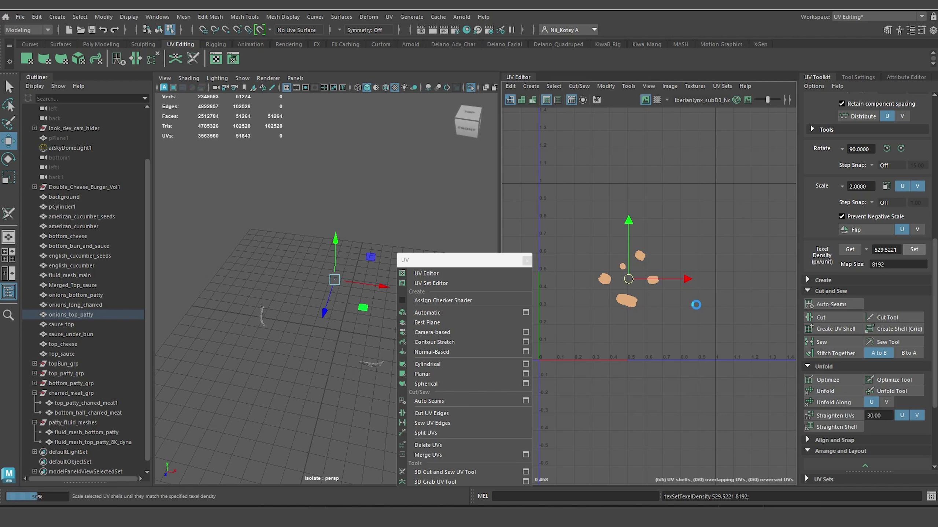
Shift the top patty onions' UV shells by 1.0 in U into the neighbouring UV tile.
scroll(641, 308, "up", 3)
scroll(640, 307, "down", 4)
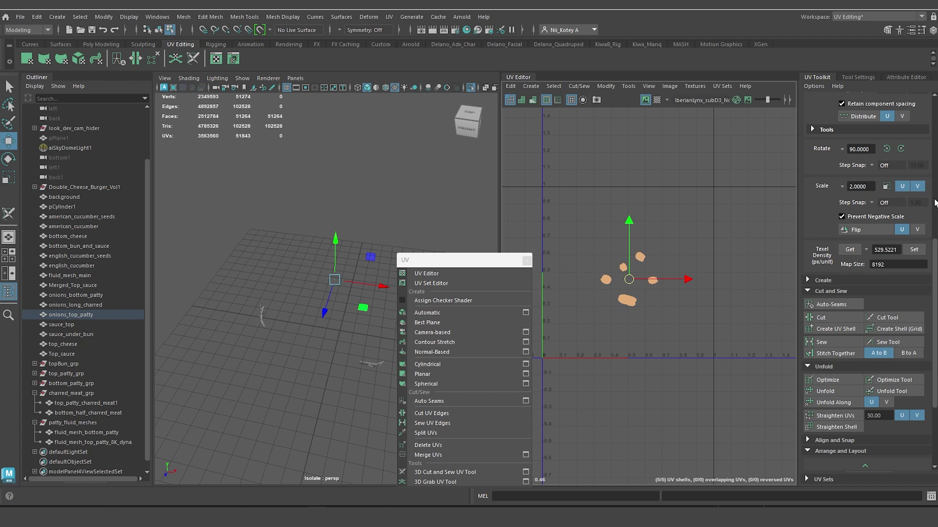
scroll(888, 203, "up", 4)
left_click(923, 147)
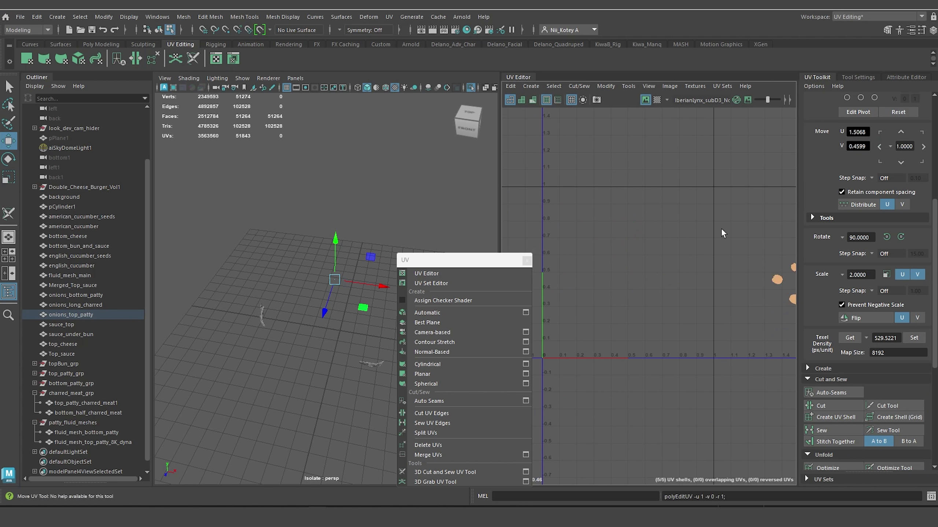
middle_click_drag(716, 236, 696, 232, "alt")
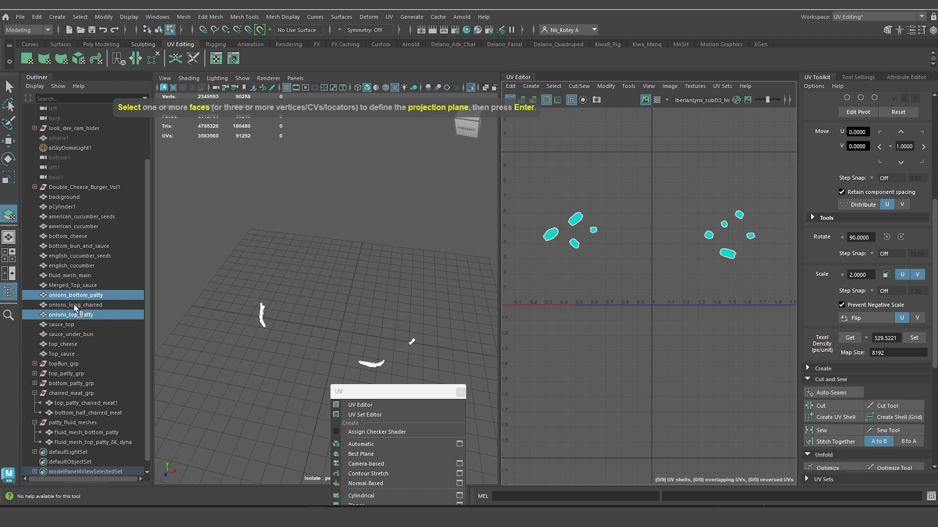
Select the onions_long_charred mesh and apply Auto Seams to it.
left_click(73, 305)
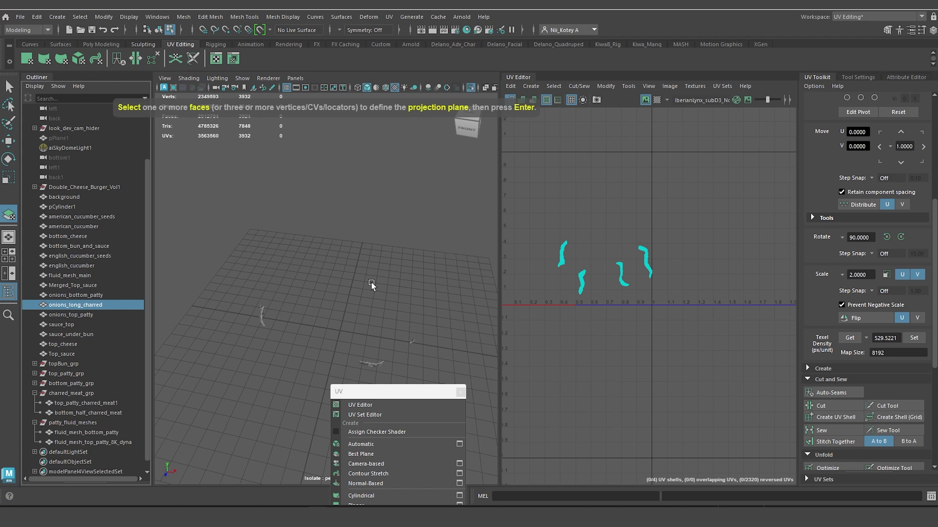
scroll(257, 307, "up", 5)
key("q")
middle_click_drag(237, 304, 364, 242, "alt")
scroll(369, 261, "down", 8)
right_click_drag(364, 243, 386, 318, "alt")
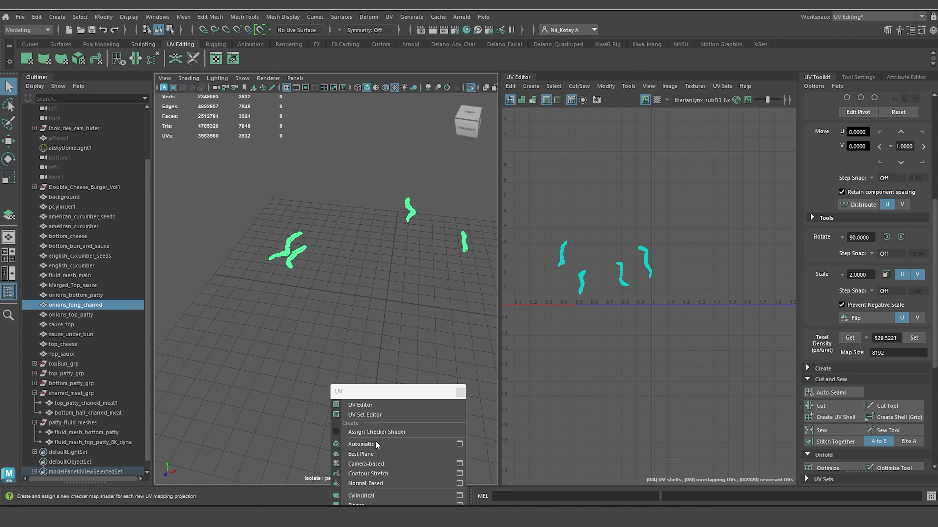
left_click_drag(395, 395, 406, 337)
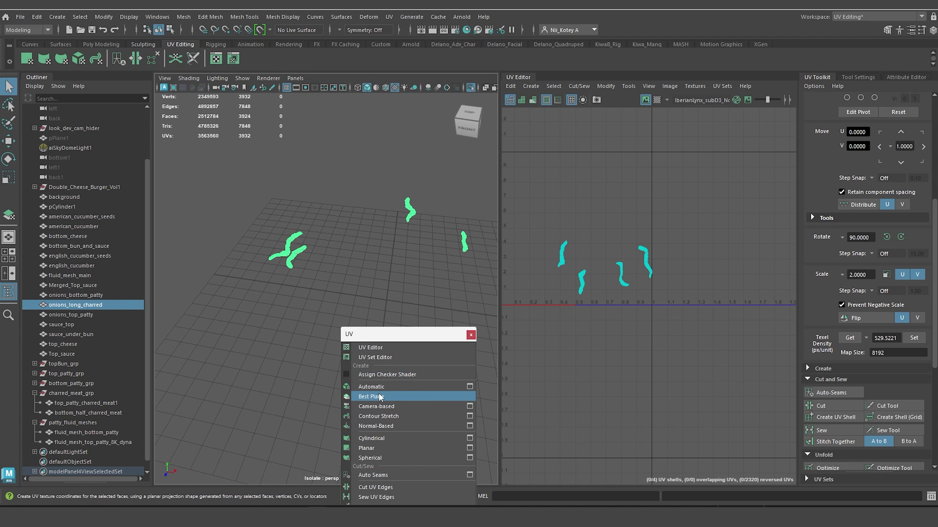
left_click(381, 476)
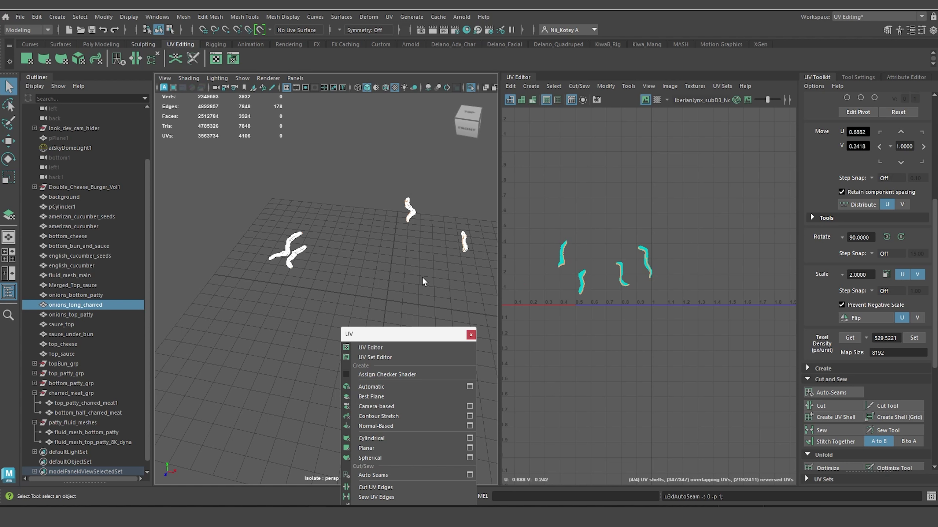
Select all UV shells of the long charred onions and flatten them with Unfold and Optimize.
right_click_drag(563, 247, 542, 237)
left_click_drag(540, 216, 679, 310)
scroll(843, 447, "down", 3)
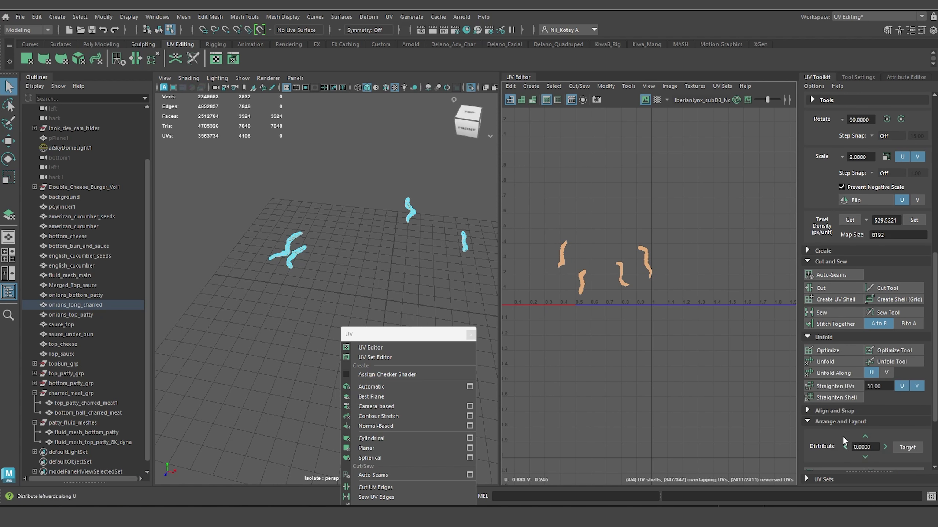
left_click(830, 361)
left_click(838, 351)
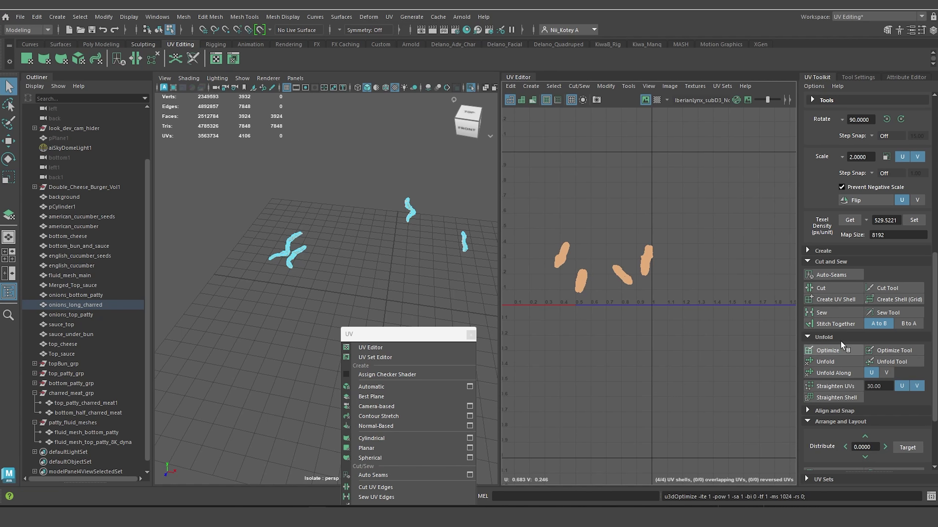
Set the long charred onions' texel density to 529.5221 at map size 8192 and move all their shells into the third UV tile.
left_click(914, 220)
left_click(647, 259)
scroll(680, 290, "down", 4)
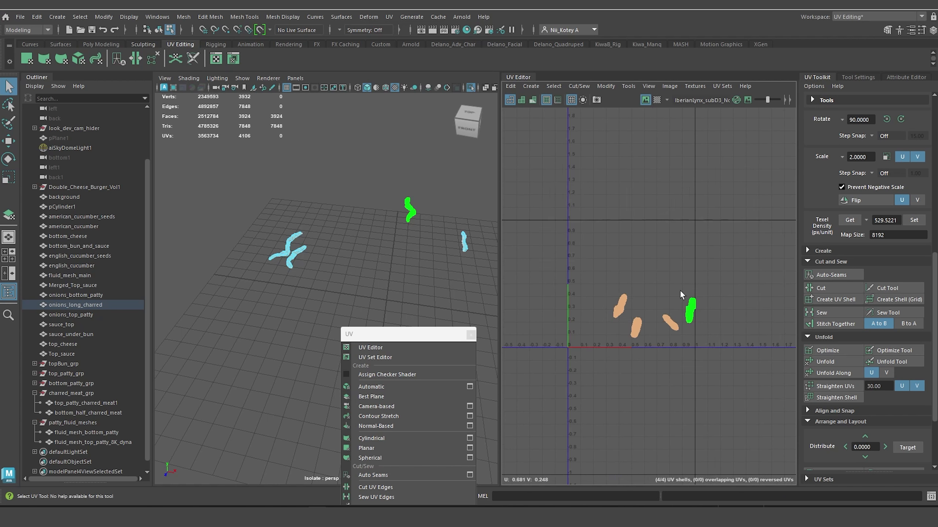
left_click_drag(574, 257, 661, 324)
key("w")
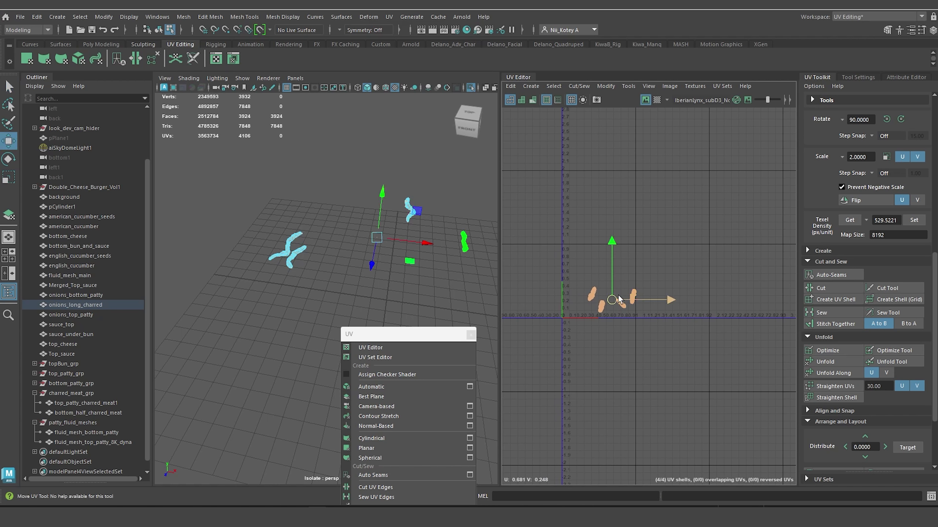
left_click_drag(613, 301, 721, 289)
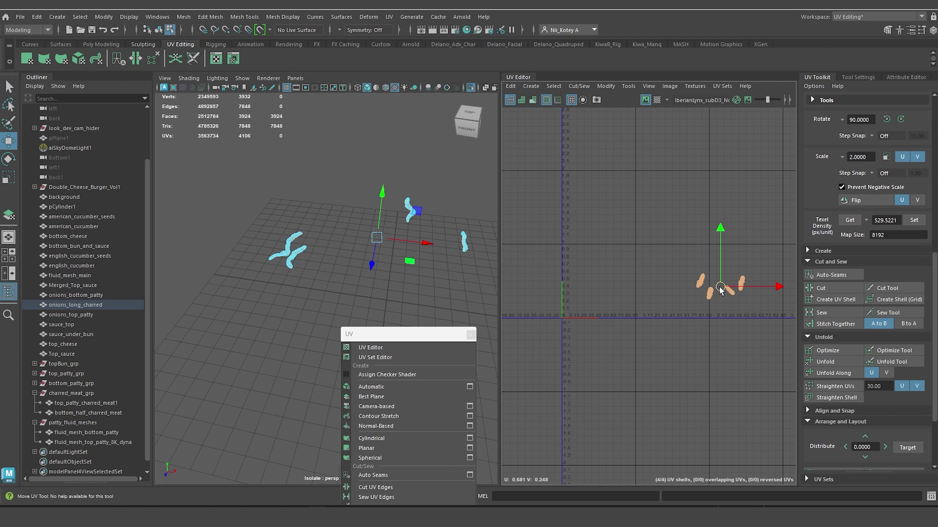
Select the onions_bottom_patty, onions_long_charred and onions_top_patty meshes and assign them a new aiStandardSurface material.
left_click(49, 295)
left_click_drag(58, 303, 62, 317)
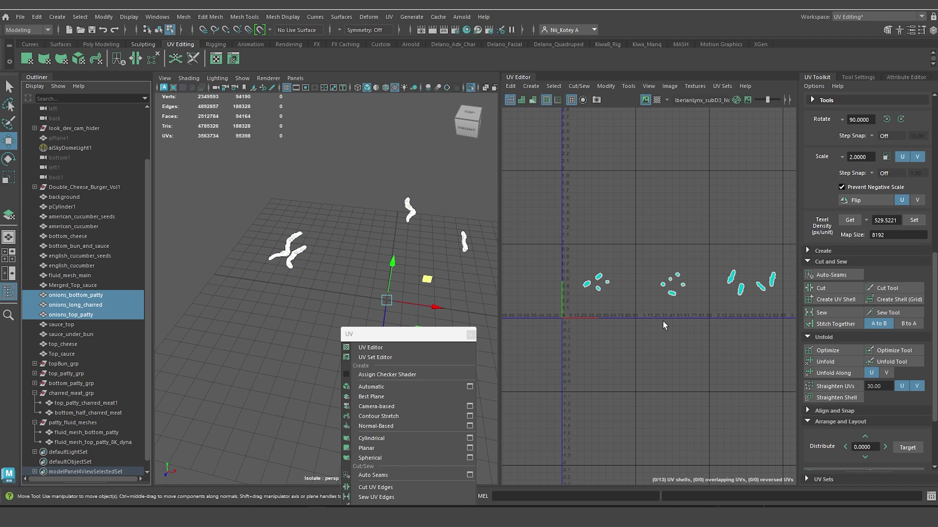
right_click(292, 224)
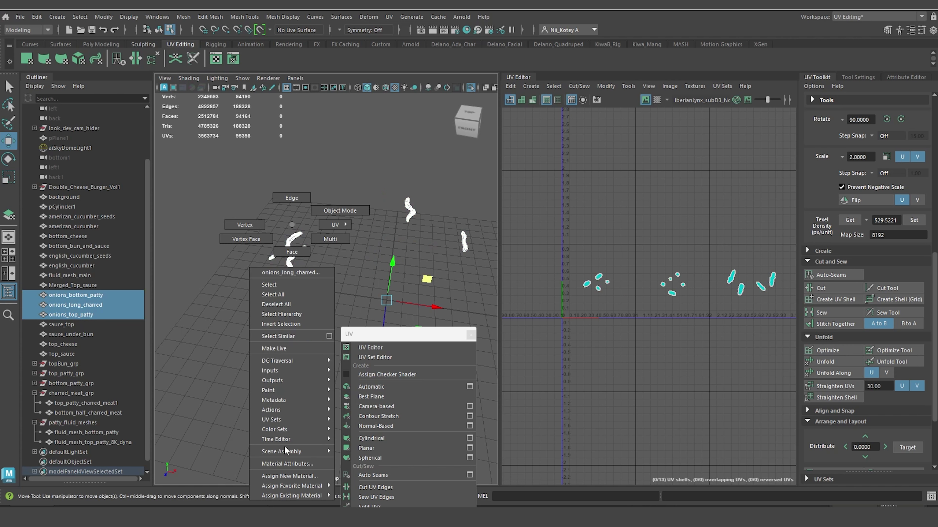
left_click(314, 475)
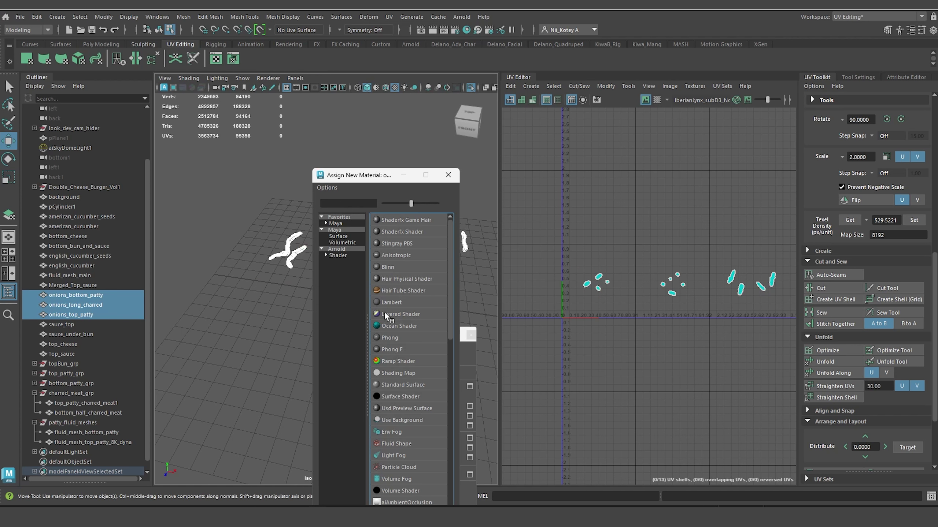
left_click(341, 243)
left_click(336, 249)
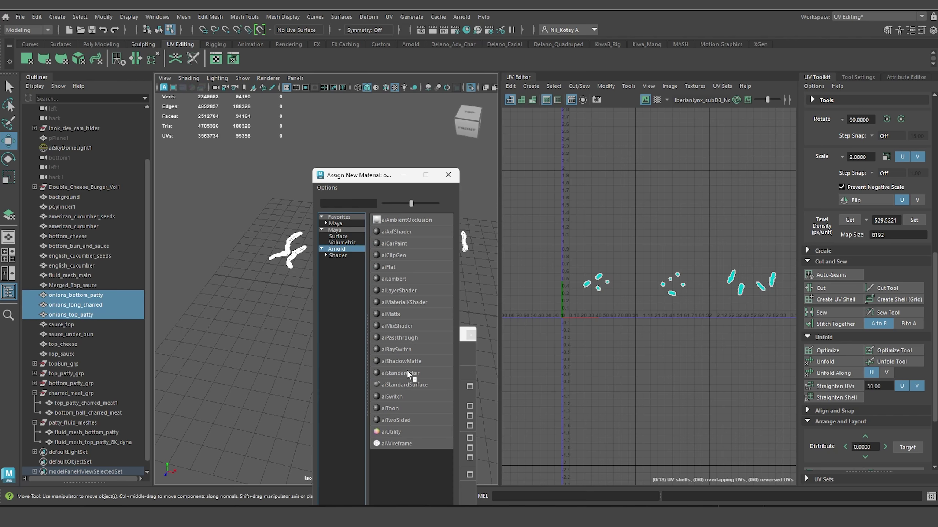
left_click(404, 384)
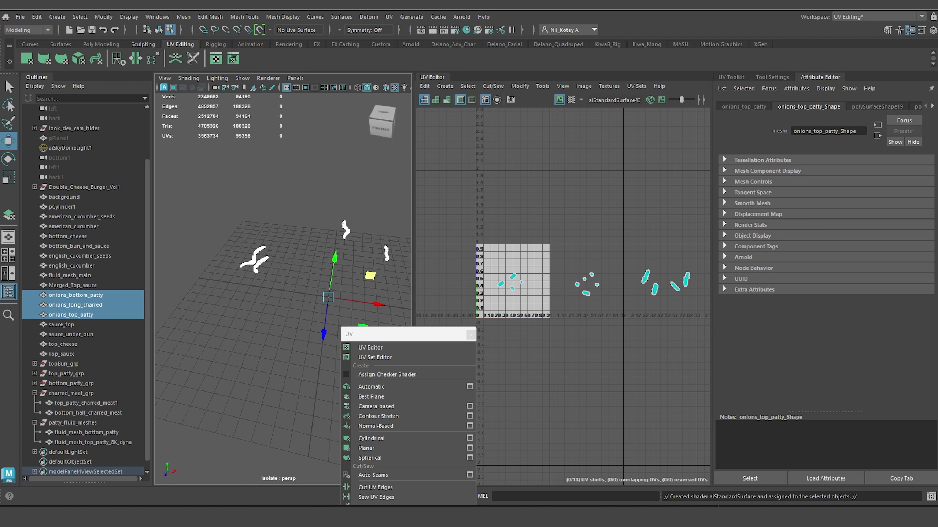
Rename the onions' new aiStandardSurface material to aiSS_onions_MAT.
left_click(930, 107)
left_click(889, 106)
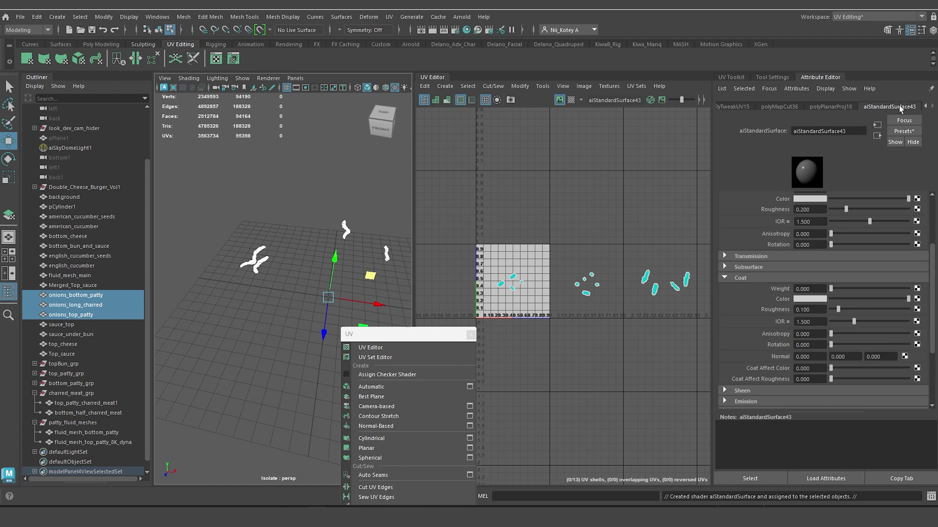
double_click(848, 131)
type("a")
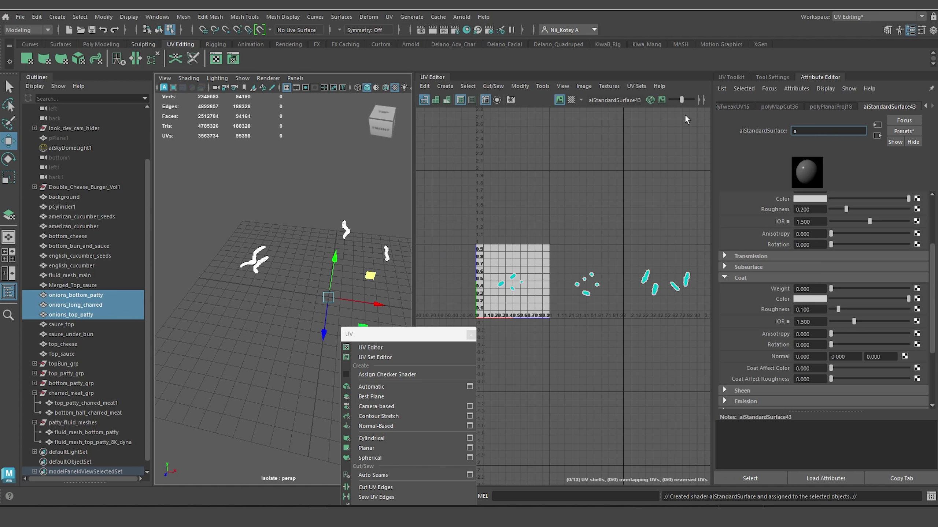
type("iSS_onions_MAT")
key("Return")
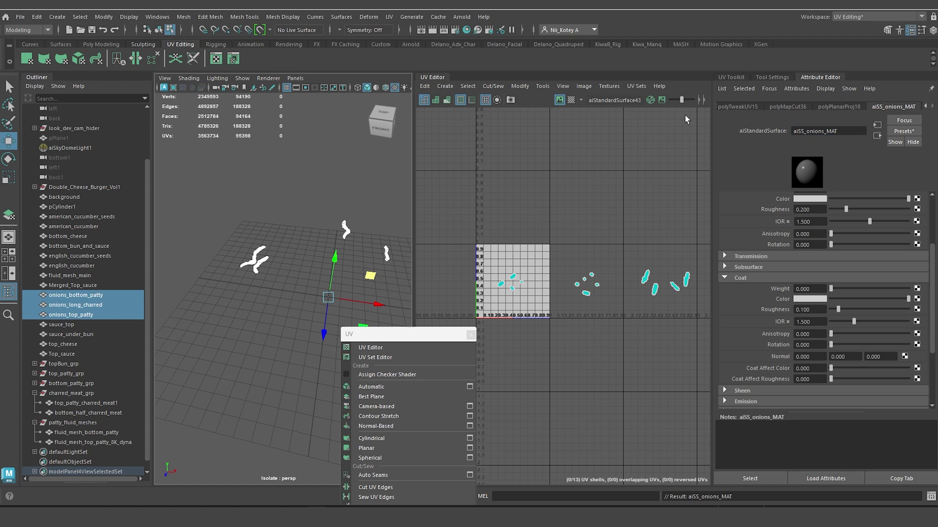
Group the three onion meshes and name the group onions_grp.
left_click(64, 325)
left_click_drag(84, 296, 79, 317)
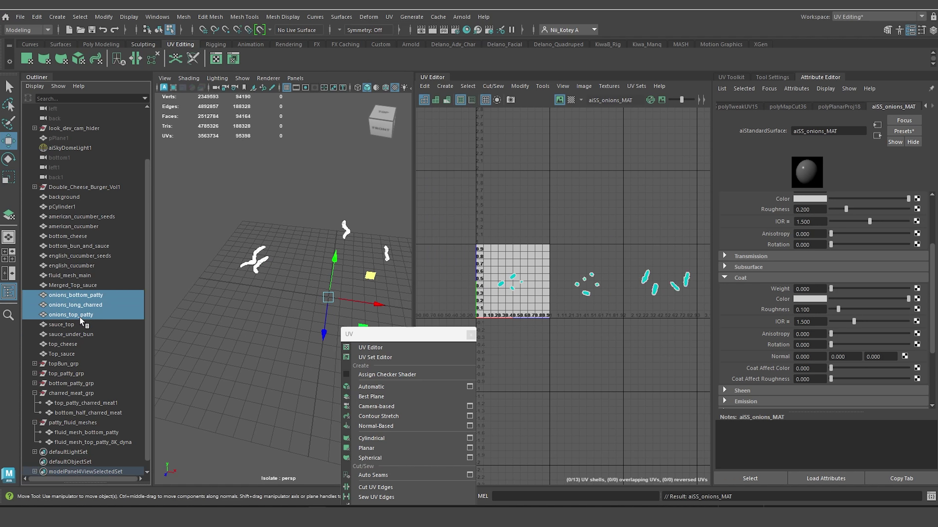
key("ctrl+g")
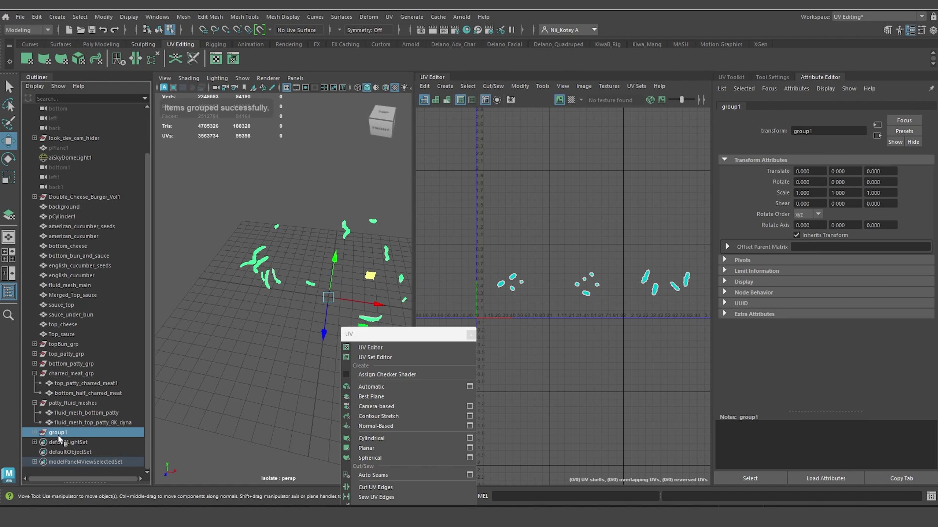
double_click(58, 434)
type("on")
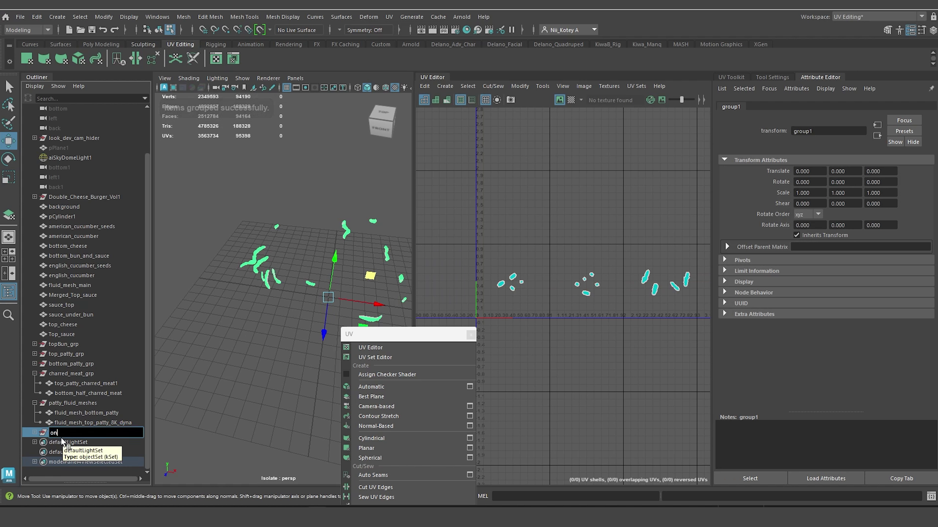
type("ions_g")
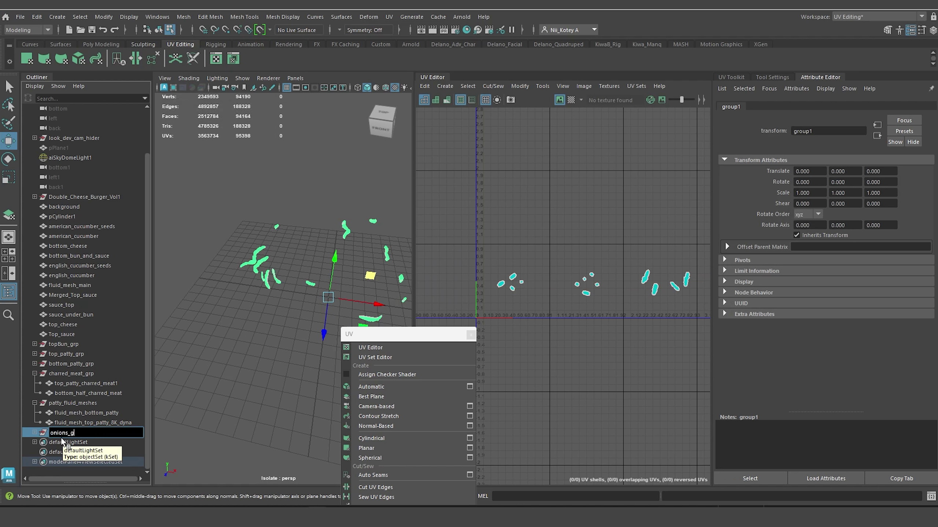
type("rp")
key("Return")
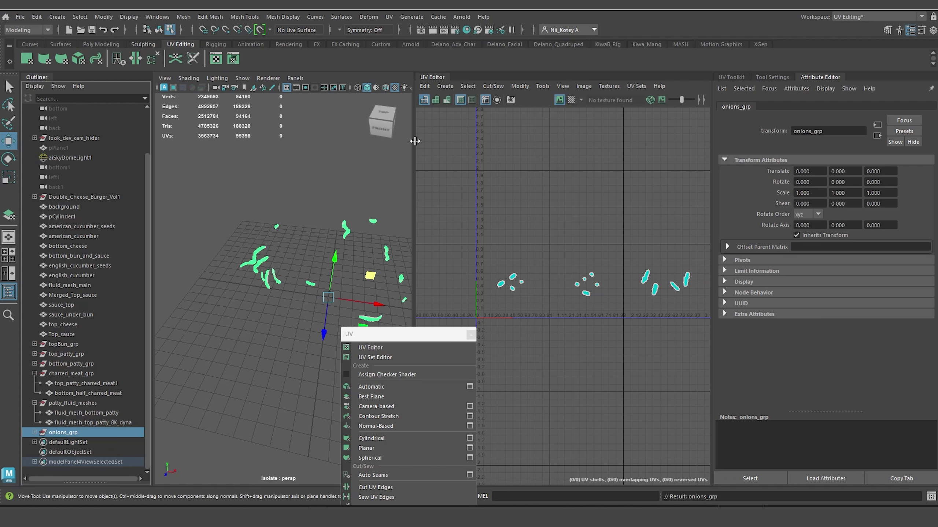
Widen the perspective view and turn off its isolation to display the whole burger scene.
left_click_drag(413, 141, 495, 135)
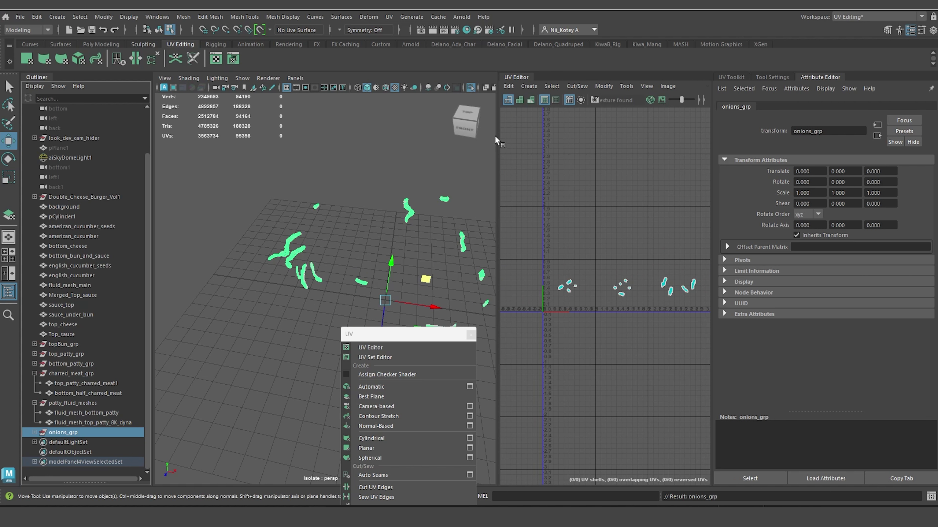
left_click(469, 87)
scroll(340, 290, "down", 5)
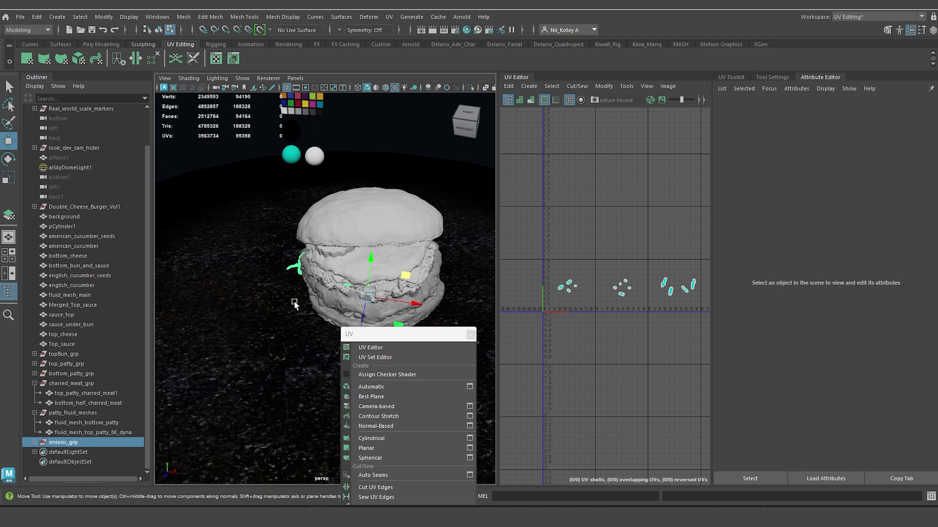
Collapse the expanded outliner groups and group the american_cucumber, english_cucumber, american_cucumber_seeds and english_cucumber_seeds meshes.
left_click(34, 412)
left_click(34, 403)
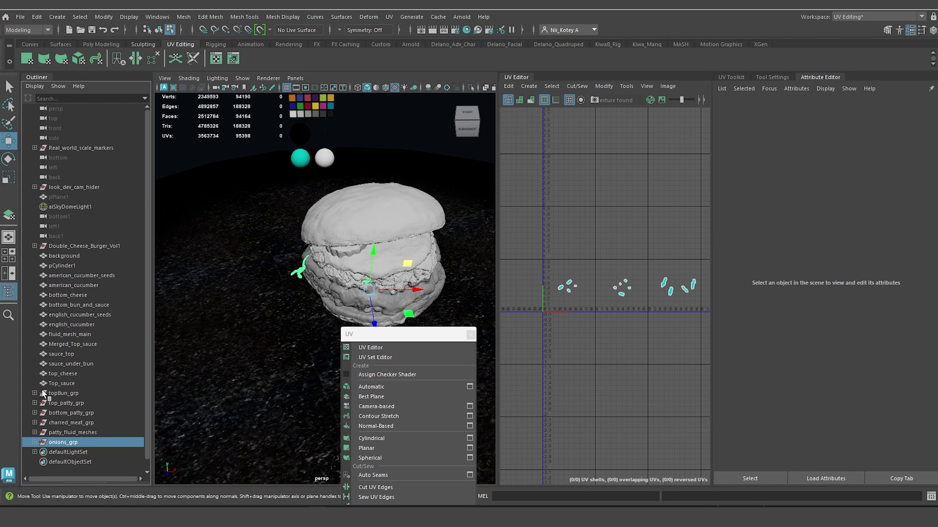
left_click(80, 324)
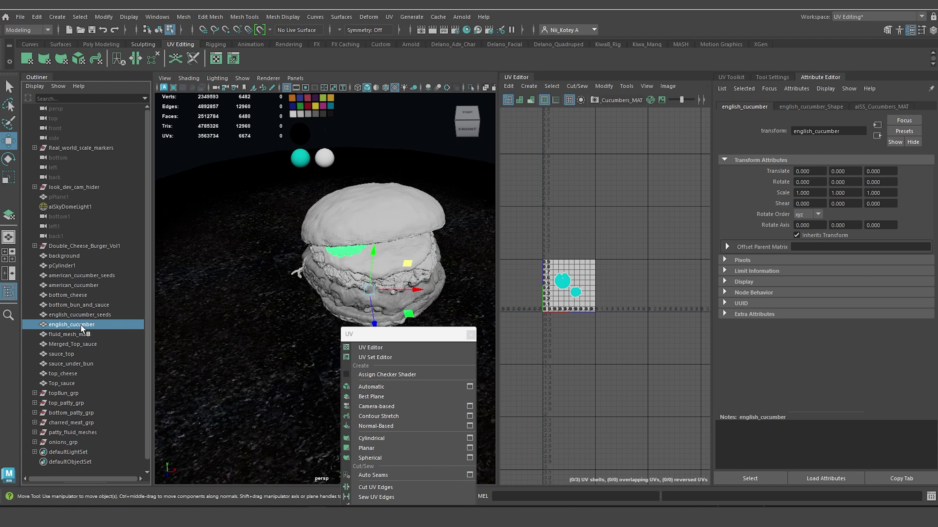
left_click_drag(317, 280, 307, 234, "alt")
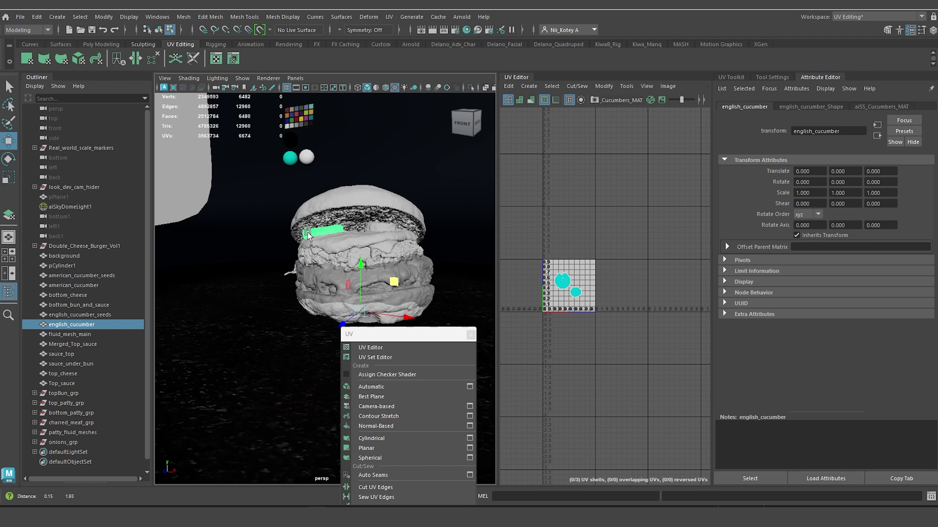
right_click_drag(308, 235, 401, 247, "alt")
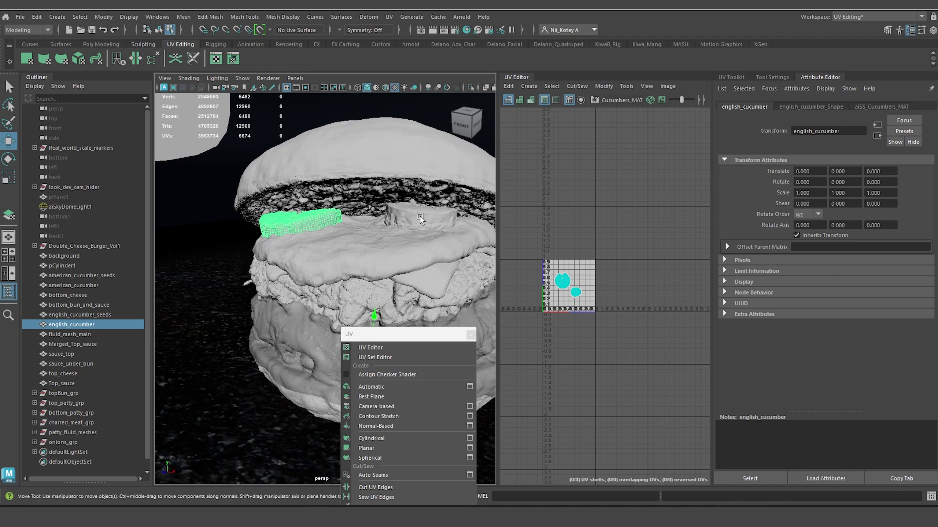
right_click(399, 218)
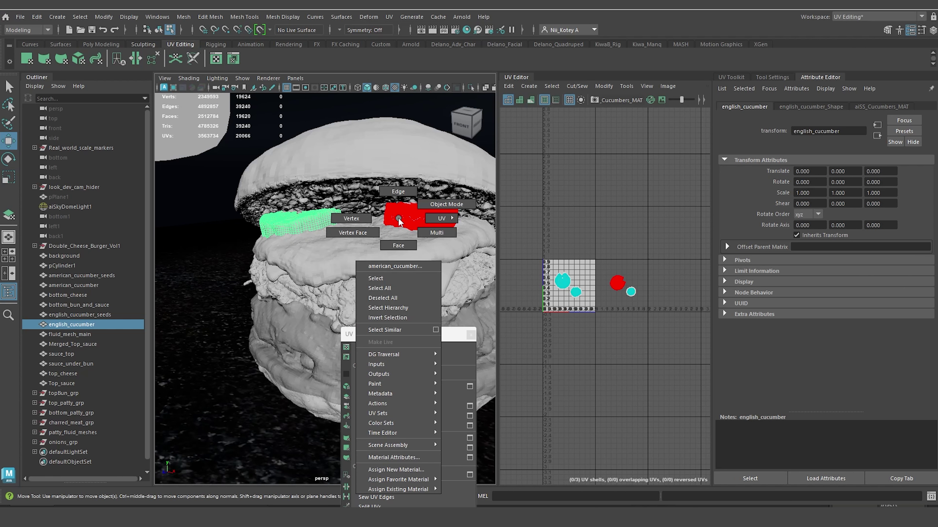
left_click(445, 204)
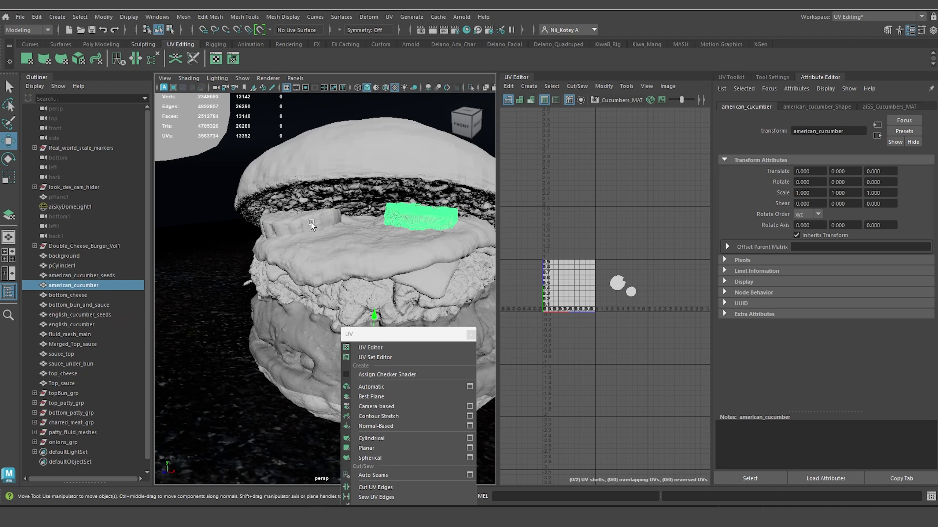
left_click(114, 324, "ctrl")
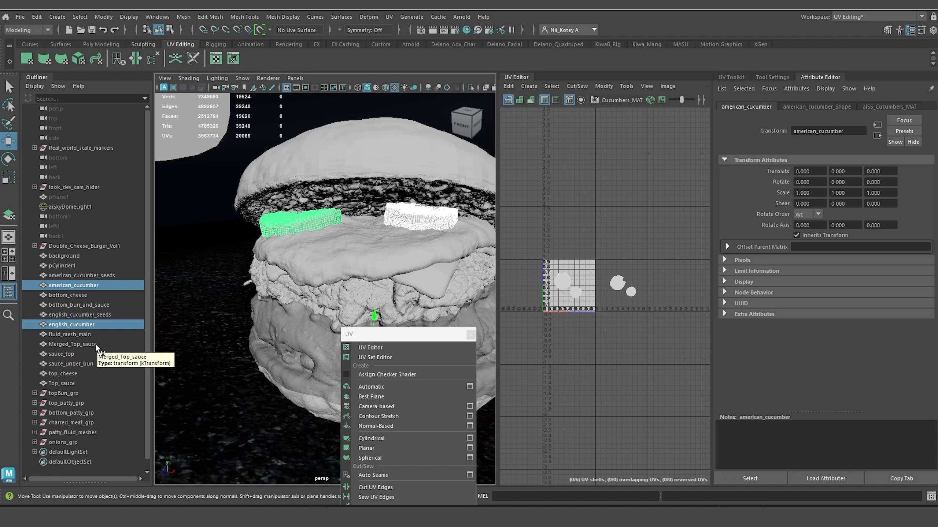
left_click(102, 315, "ctrl")
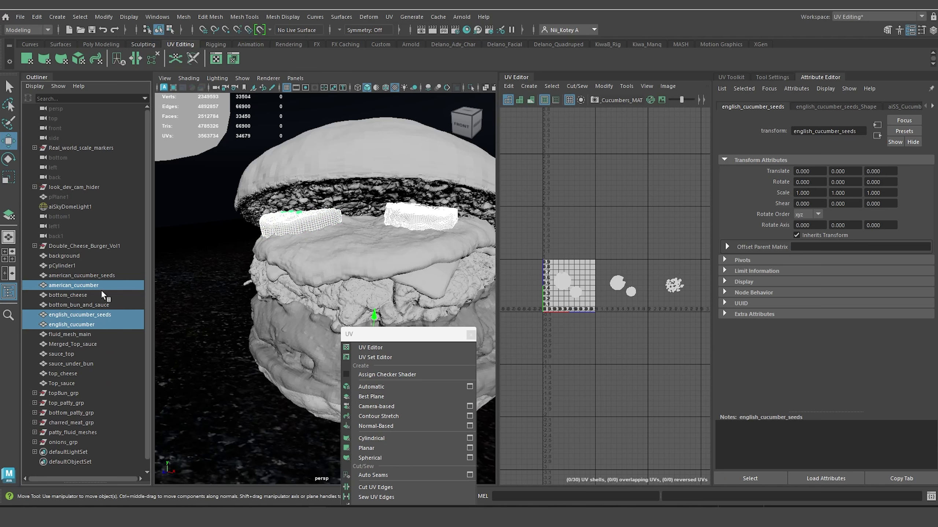
left_click(109, 275, "ctrl")
key("ctrl+g")
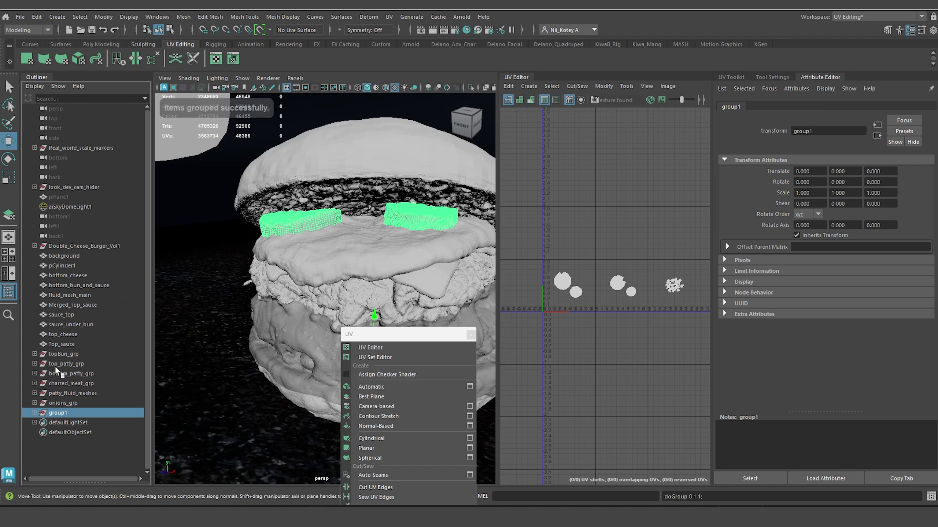
Rename the new group of cucumber meshes as cucumbers_grp.
double_click(60, 414)
type("c")
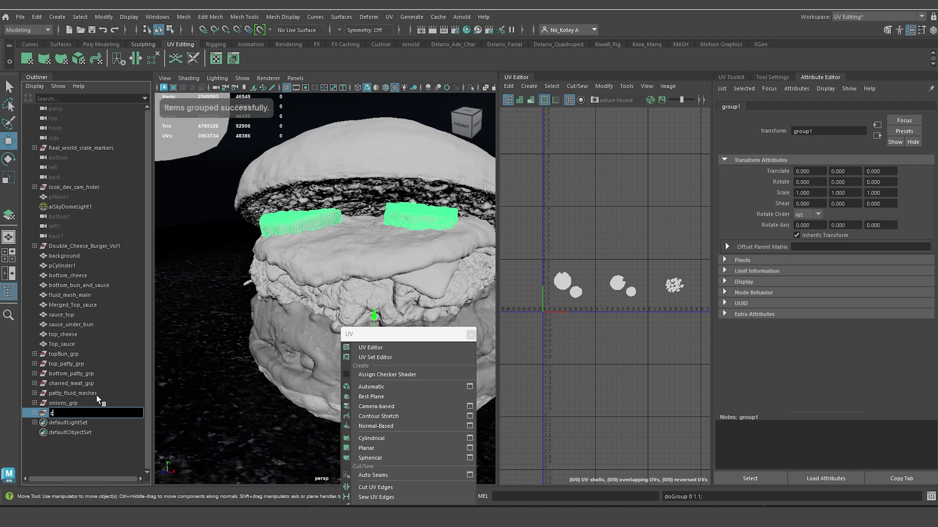
type("uducumbers_grp")
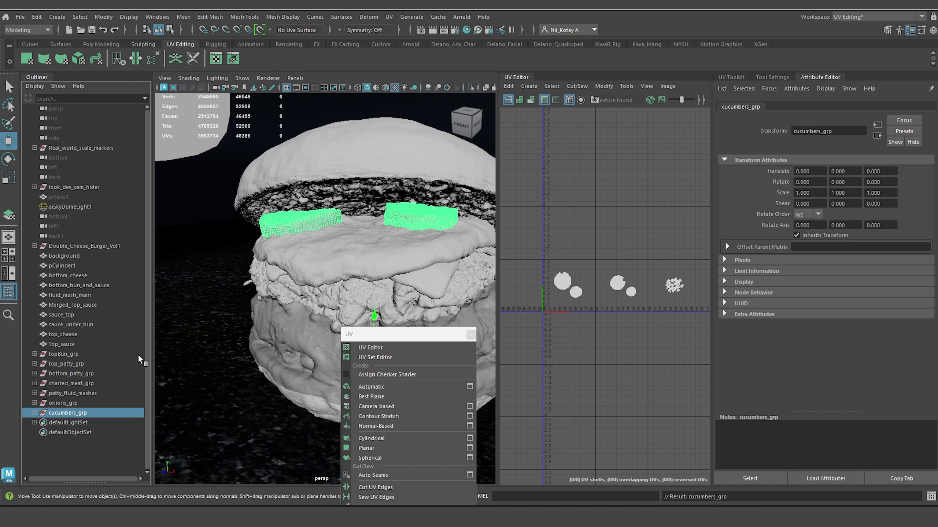
Select the bottom_cheese and top_cheese meshes and group them.
left_click(84, 284)
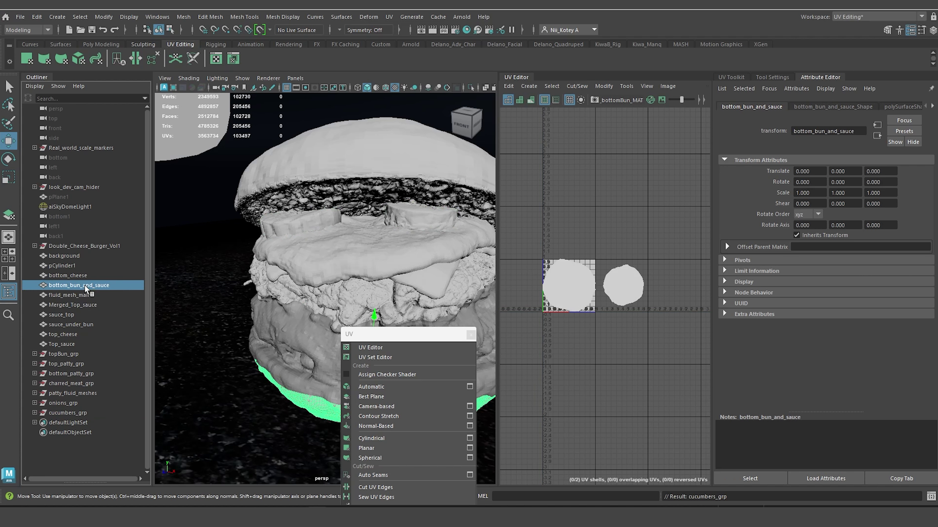
left_click(84, 279)
left_click(84, 287)
left_click(80, 276)
left_click(62, 335, "ctrl")
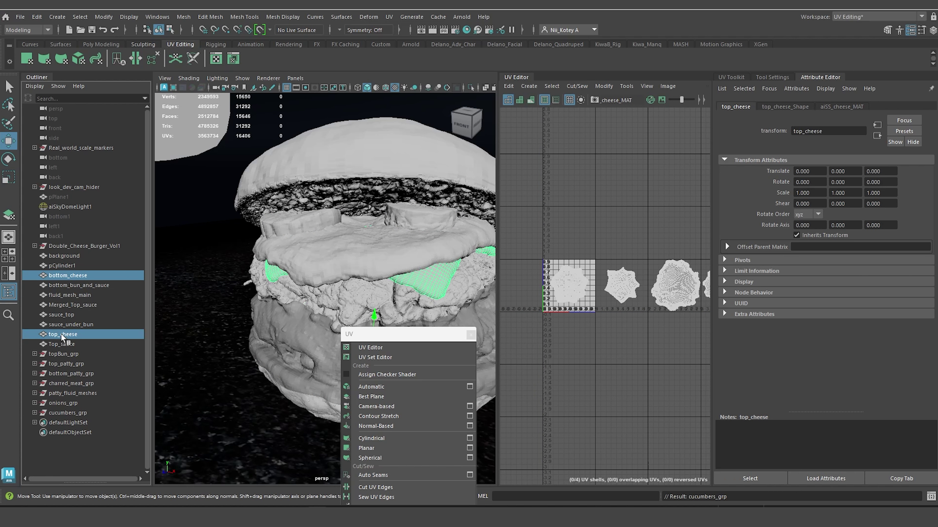
key("ctrl+g")
Rename the new group of cheese meshes as cheese_grp.
left_click(61, 409)
left_click(64, 402)
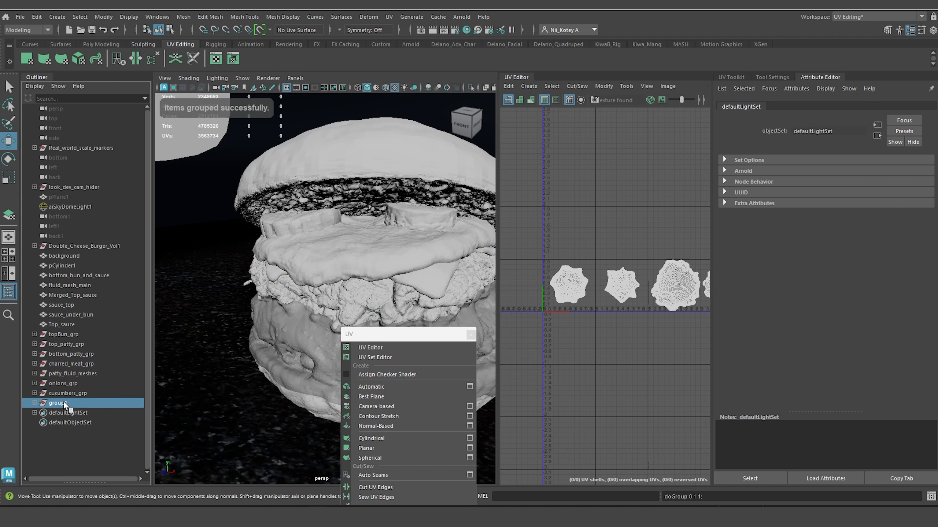
double_click(63, 402)
type("chees")
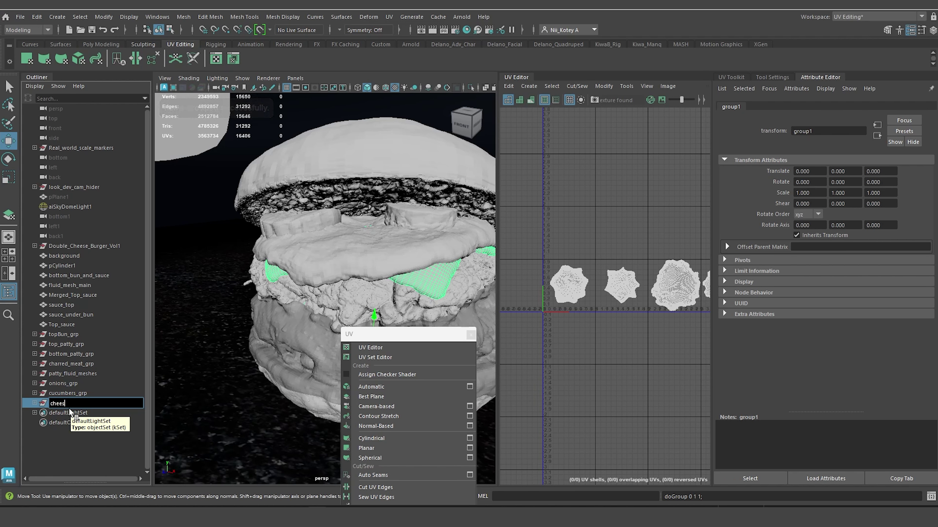
type("e")
type("_g")
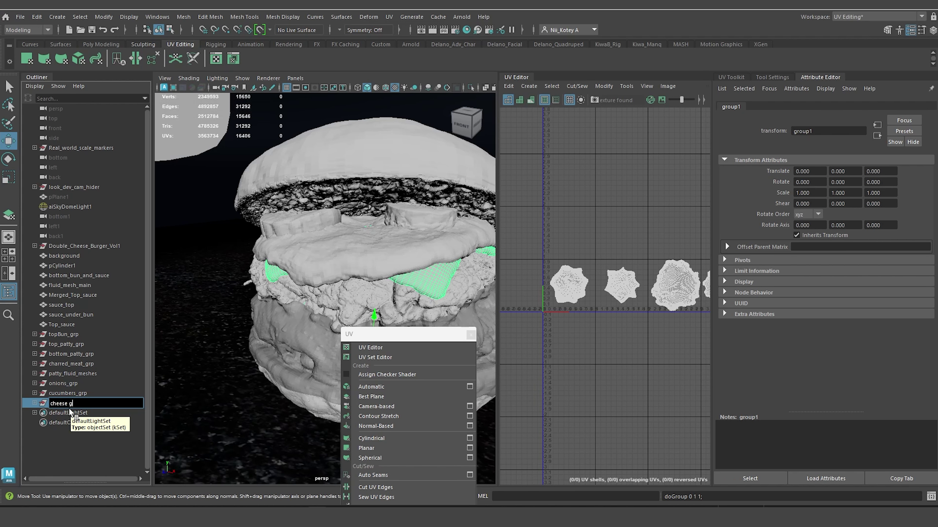
type("rp")
key("Return")
Delete the leftover Top_sauce and sauce_under_bun meshes beneath the bottom bun.
left_click(75, 305)
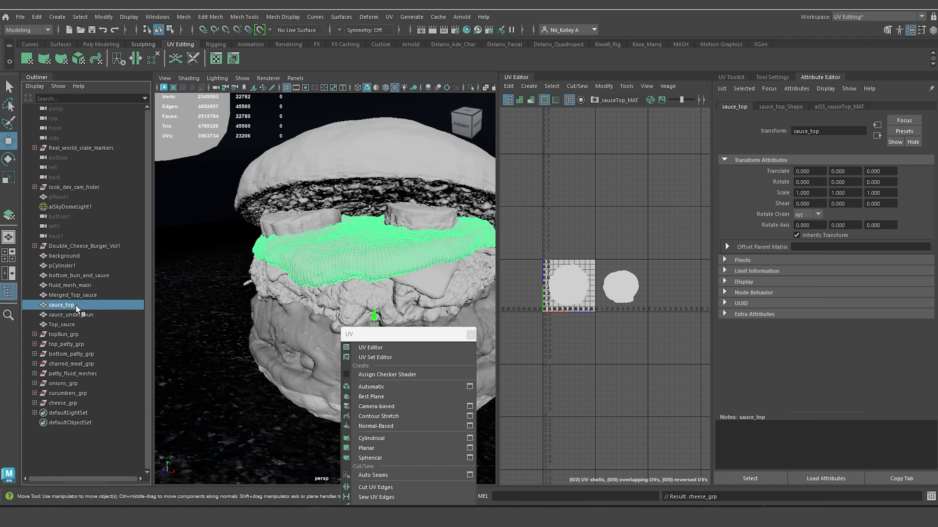
left_click(89, 324)
key("f")
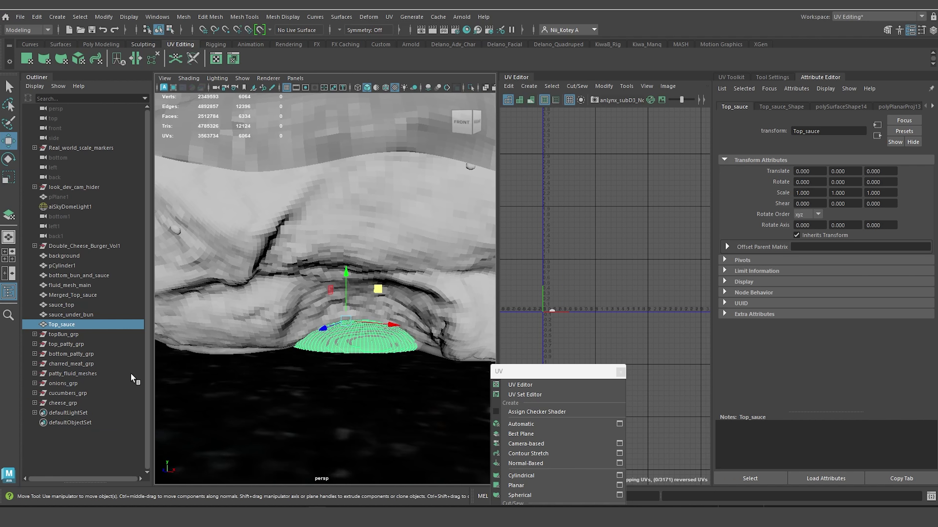
left_click(62, 333)
left_click(64, 325)
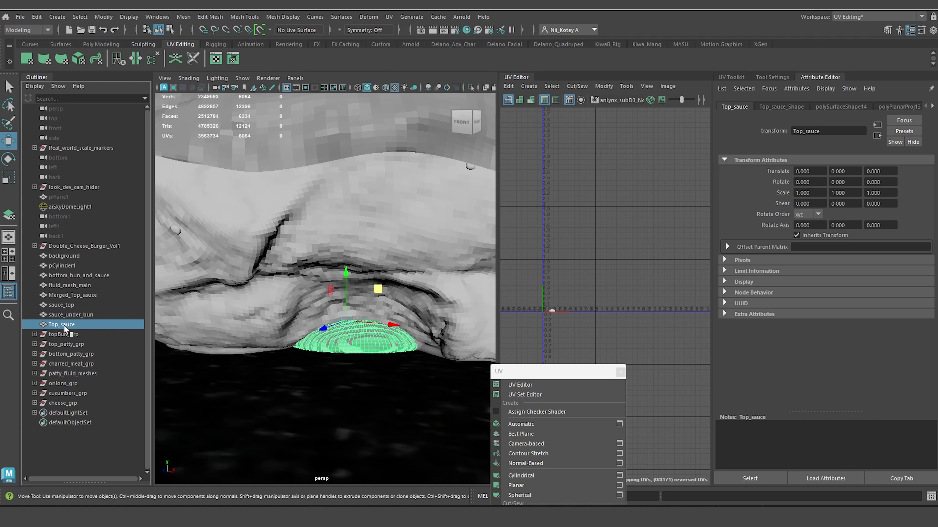
key("Delete")
left_click(65, 314)
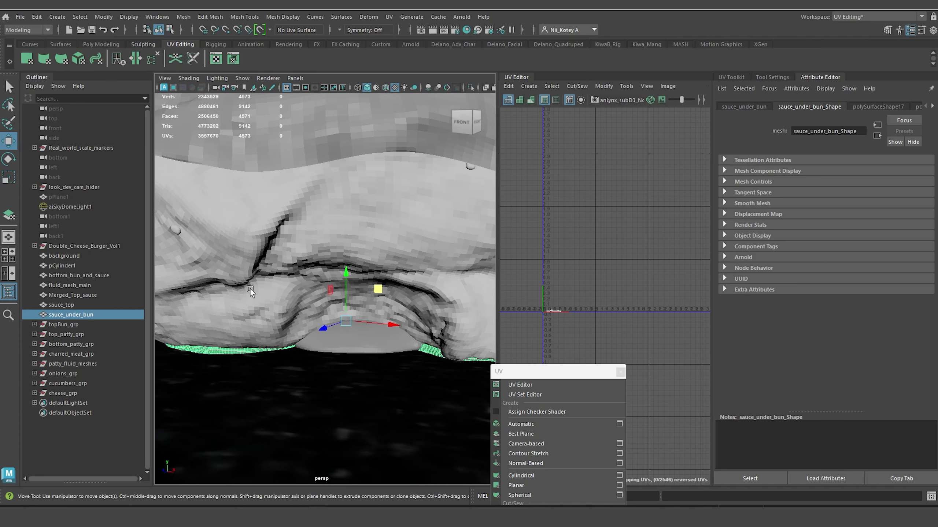
key("Delete")
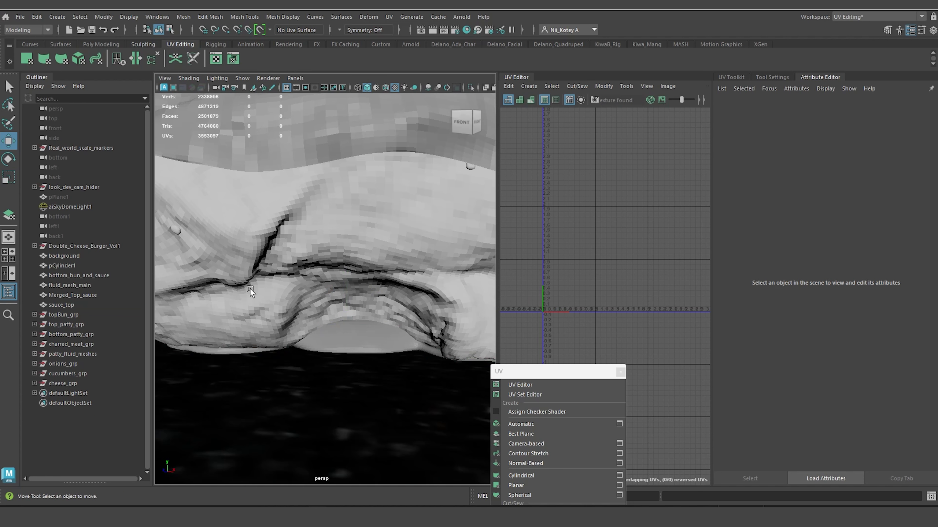
Select the Merged_Top_sauce mesh under the burger and rename it fluid_under_bottom_bun.
left_click(54, 305)
left_click(362, 352)
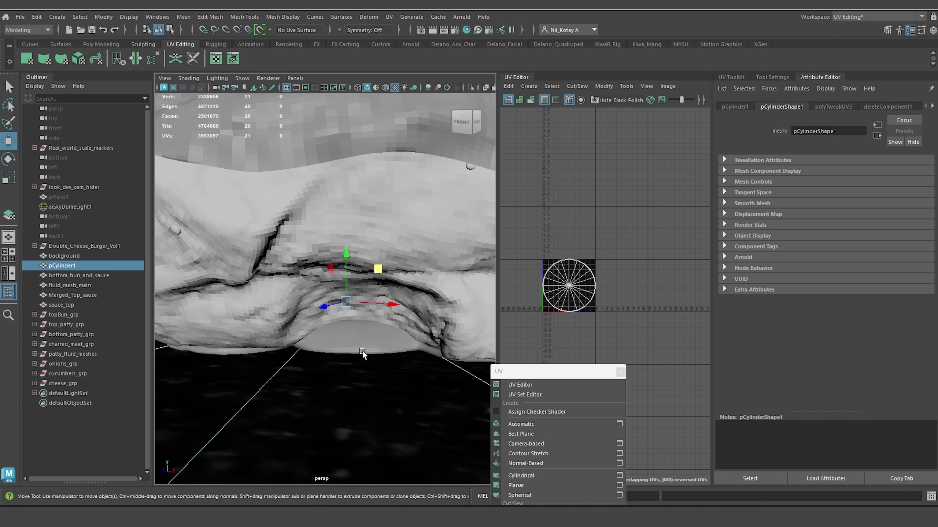
left_click(364, 347)
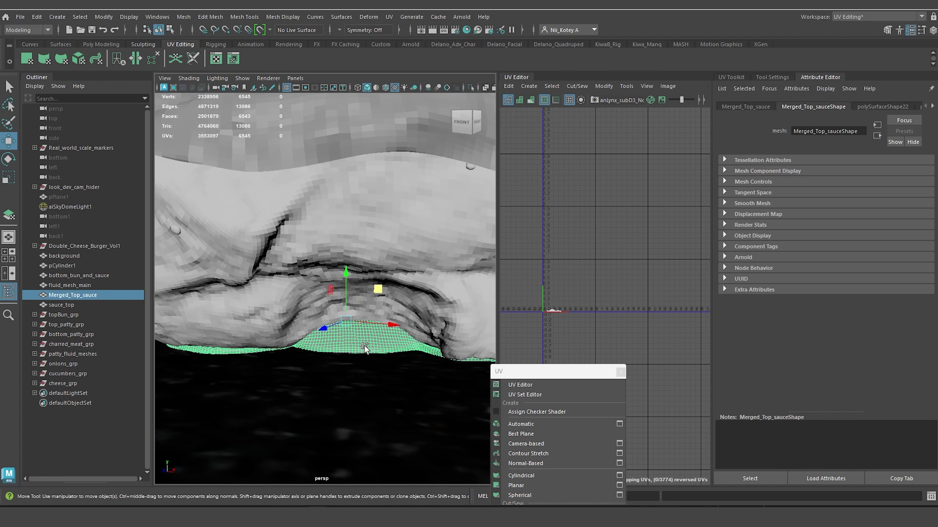
double_click(59, 295)
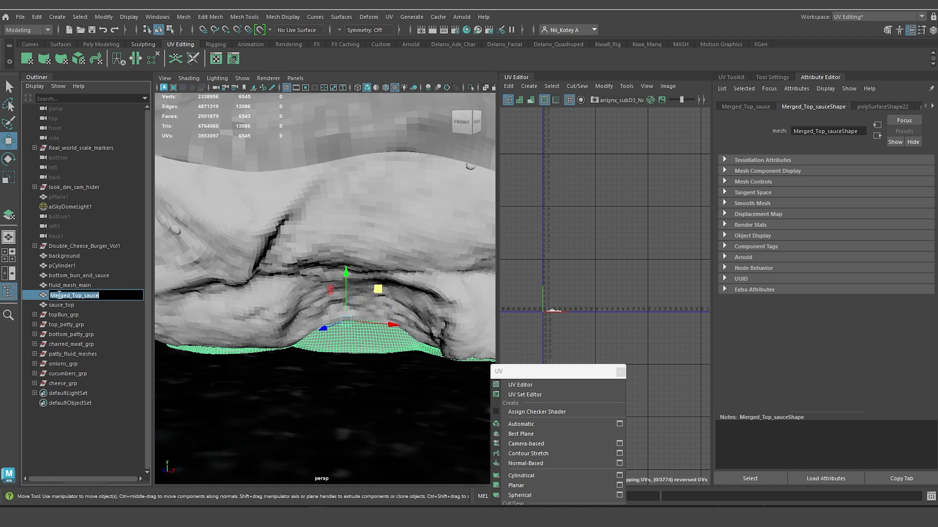
type("fluid_under_bottom_")
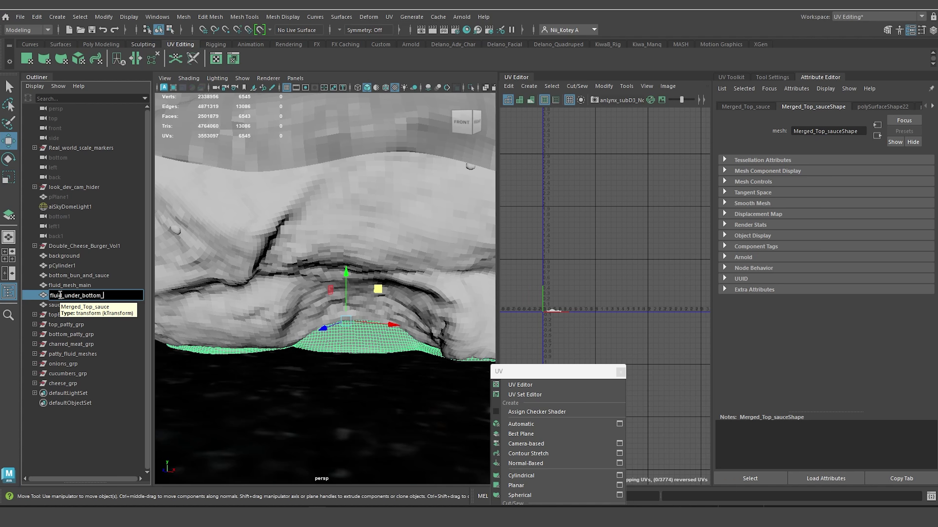
key("Return")
Move the fluid_under_bottom_bun mesh into the patty_fluid_meshes group.
scroll(379, 272, "down", 6)
left_click_drag(379, 272, 393, 317, "alt")
scroll(386, 317, "up", 4)
scroll(391, 316, "up", 2)
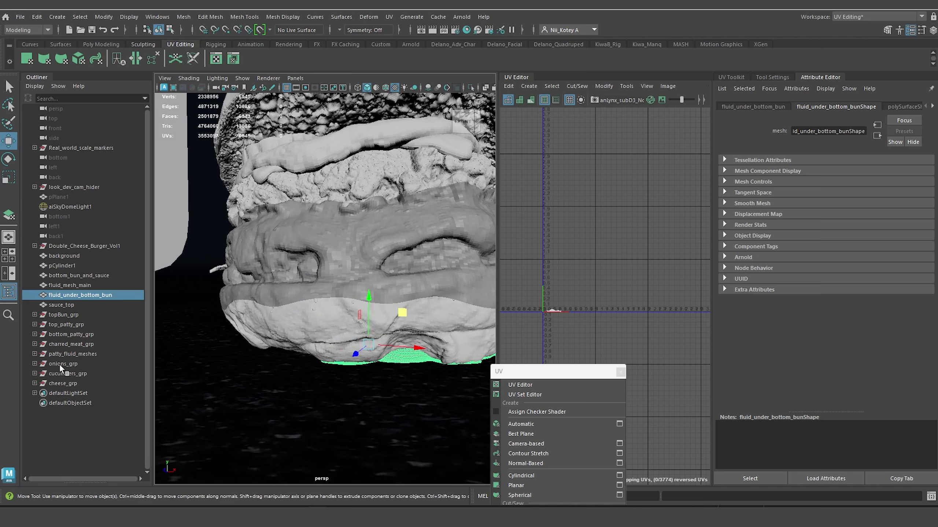
left_click(34, 354)
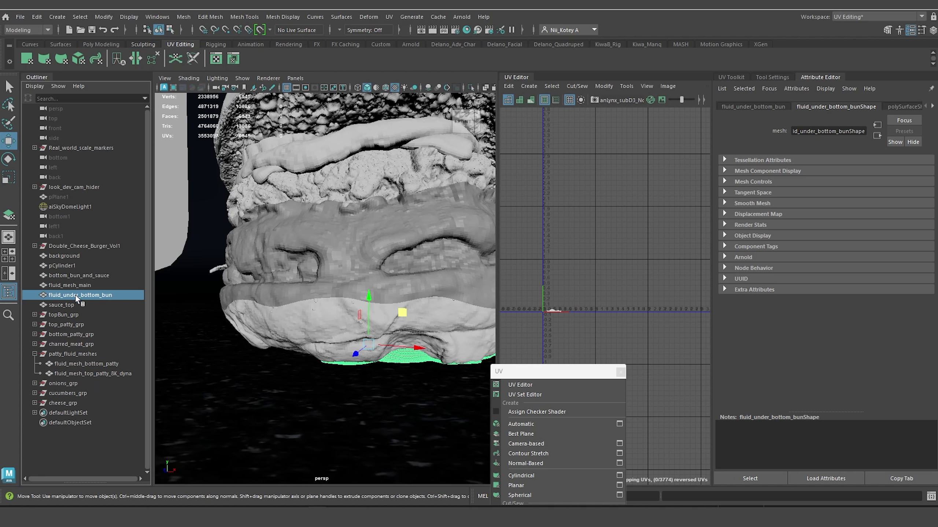
middle_click_drag(75, 296, 73, 354)
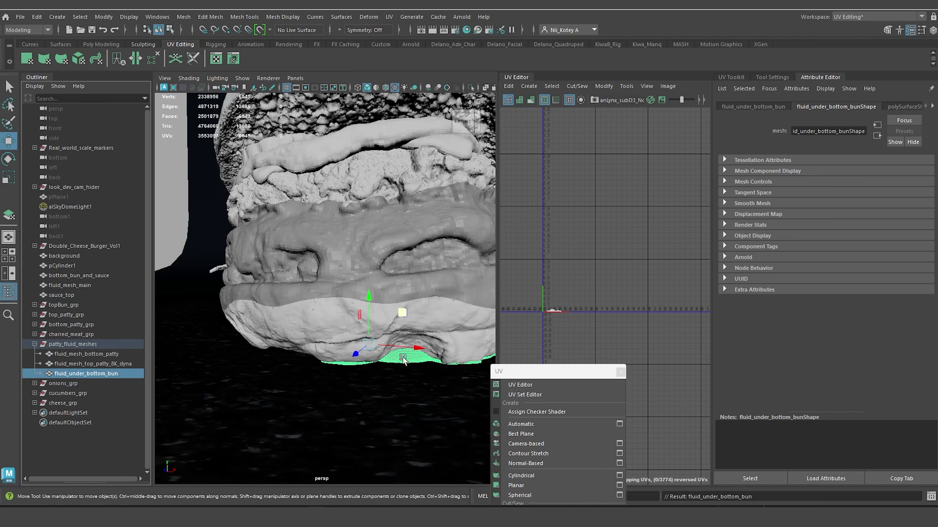
Assign the existing aiSS_pattyfluidMeshes_MAT material to the fluid_under_bottom_bun mesh.
right_click(403, 358)
mouse_move(420, 497)
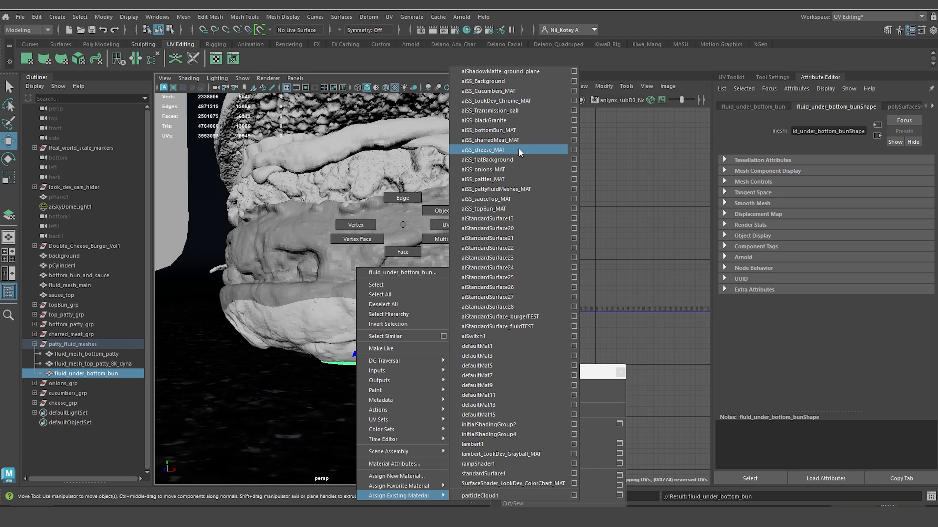
left_click(521, 188)
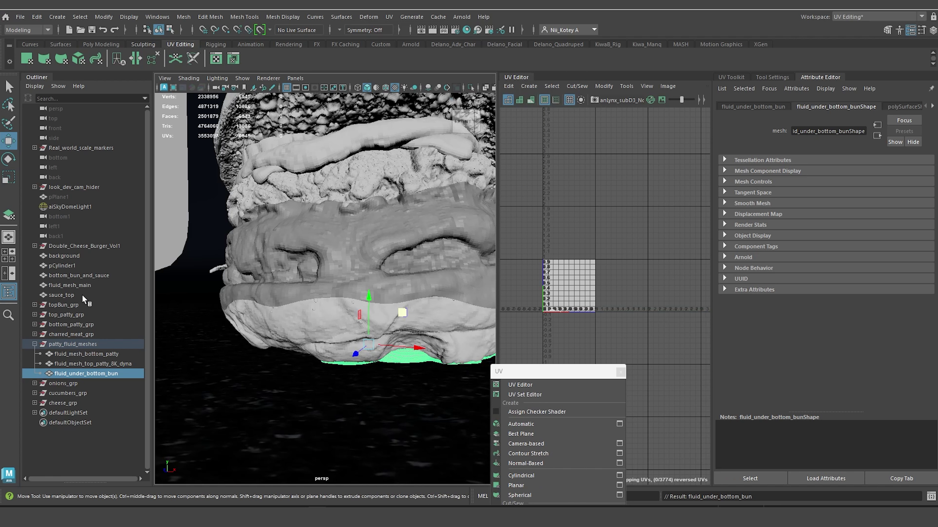
Group the loose burger meshes and all part groups, from bottom_bun_and_sauce through cheese_grp, under one new parent group.
left_click(76, 275)
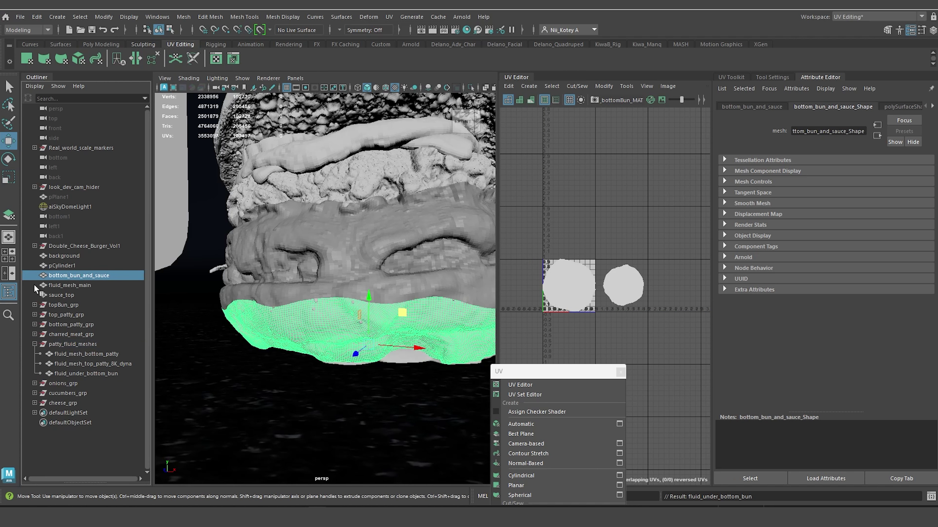
left_click(64, 286)
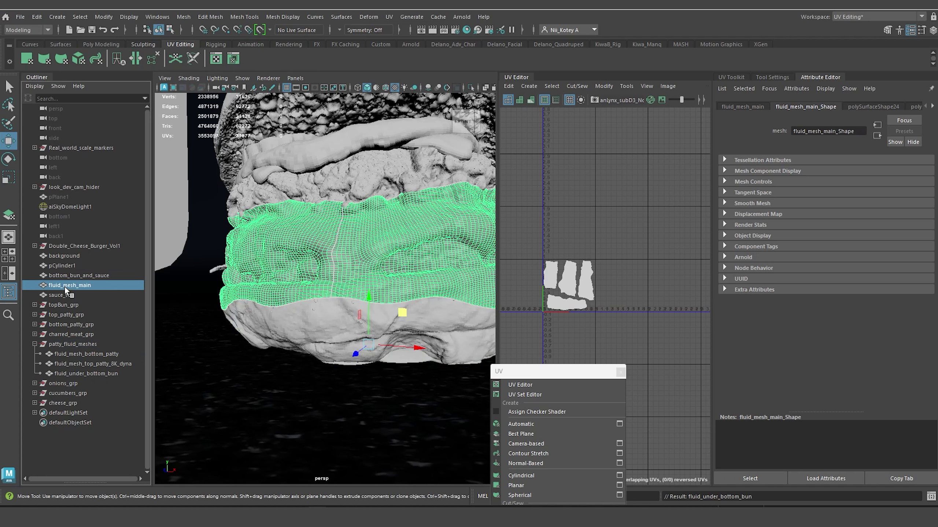
left_click(66, 296)
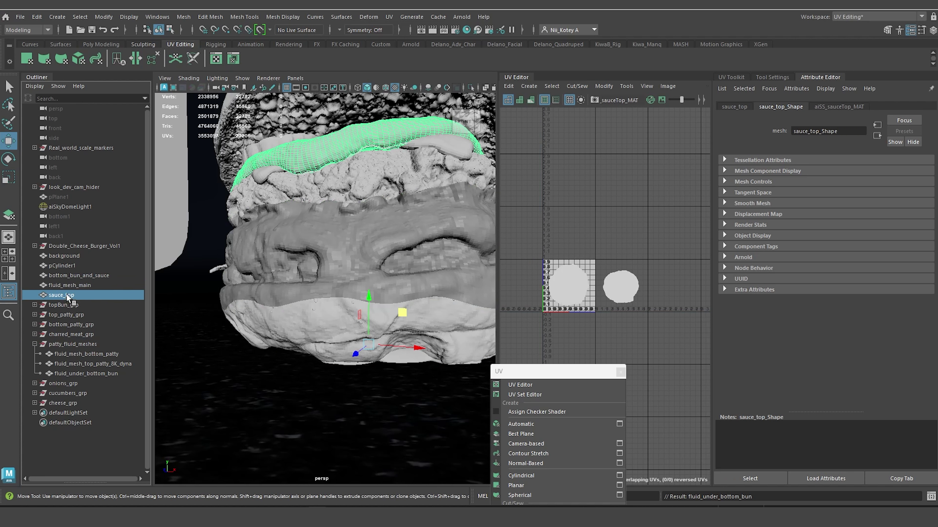
left_click(64, 275)
left_click(62, 373, "shift")
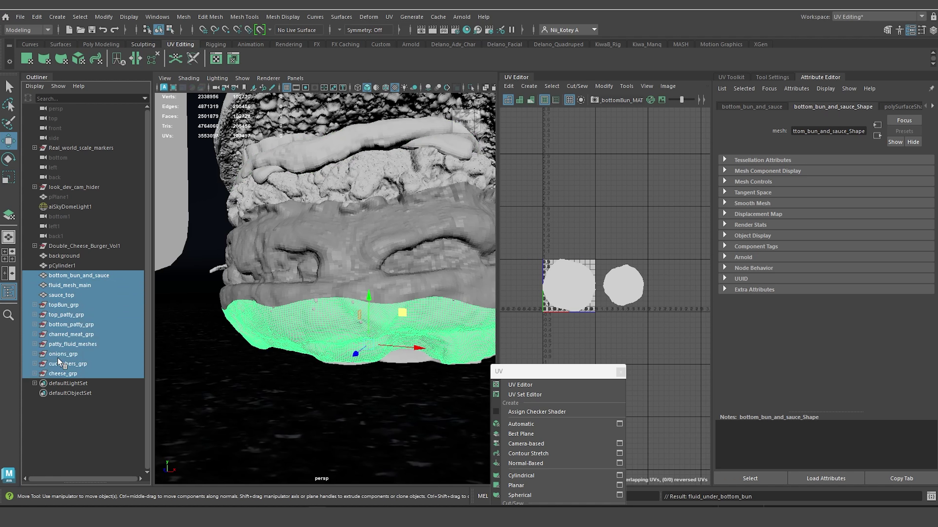
key("ctrl+g")
Rename the new parent group Cheeseburger_grp.
double_click(60, 275)
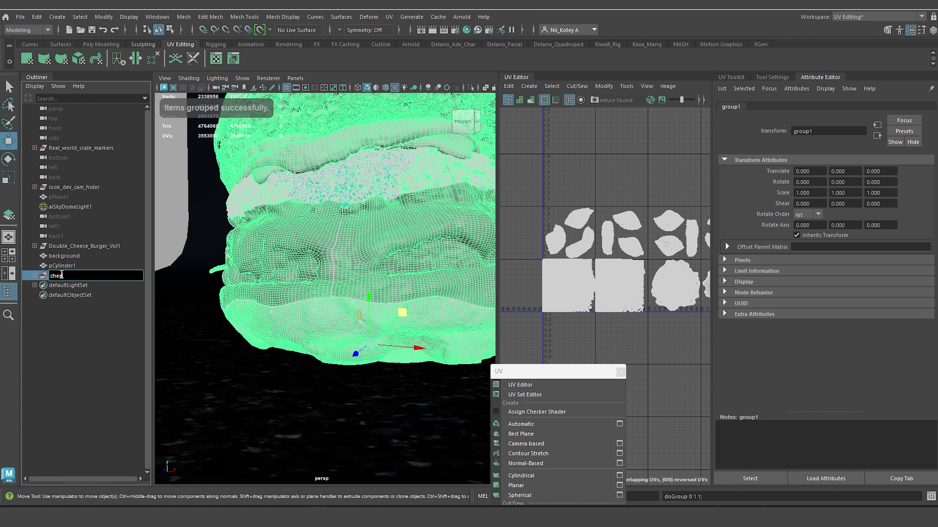
type("cheeseburger_grp")
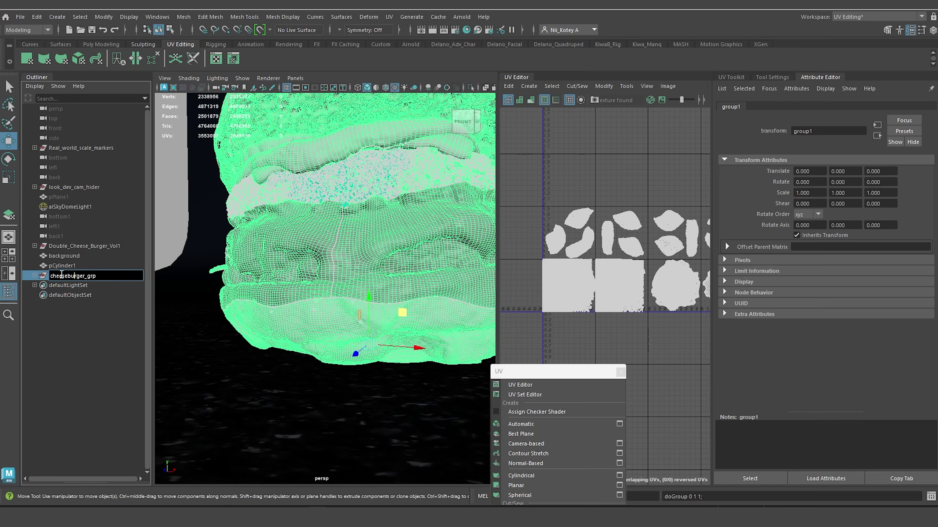
key("Delete")
type("C")
key("Return")
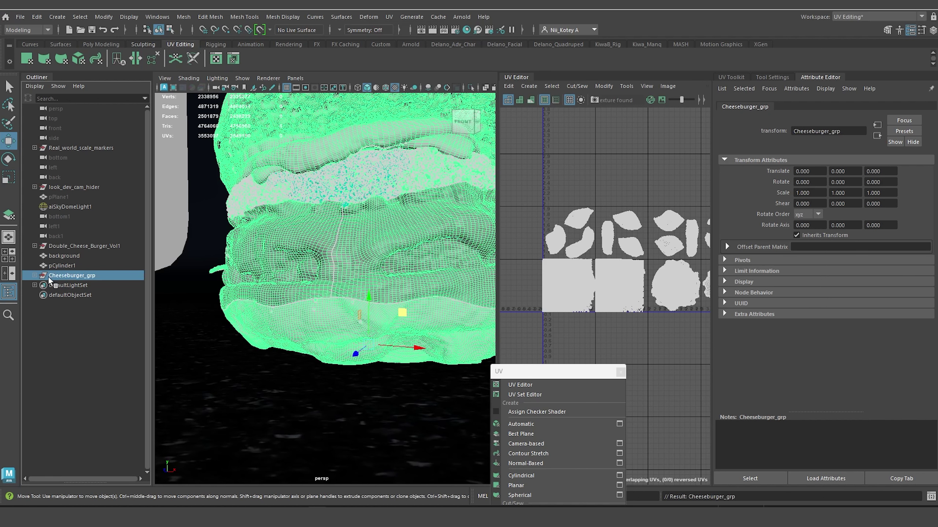
Select all burger meshes, leaving out background and pCylinder1, to delete their construction history and freeze their transformations.
scroll(311, 323, "down", 8)
left_click_drag(354, 328, 289, 364, "alt")
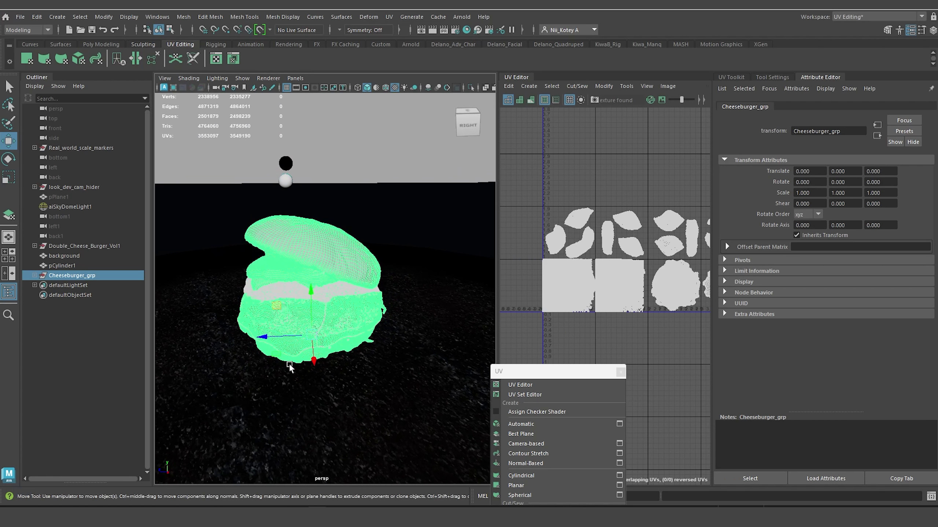
left_click_drag(232, 226, 409, 393, "alt")
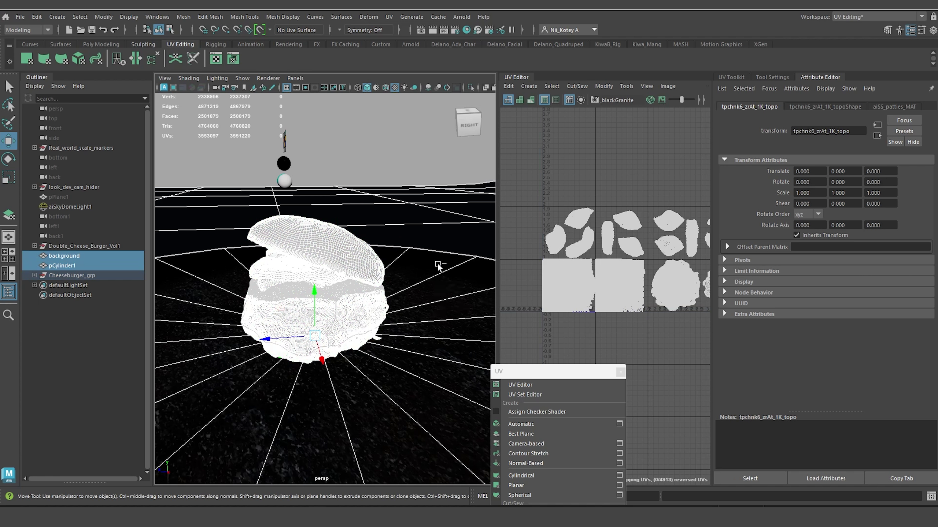
key("ctrl+h")
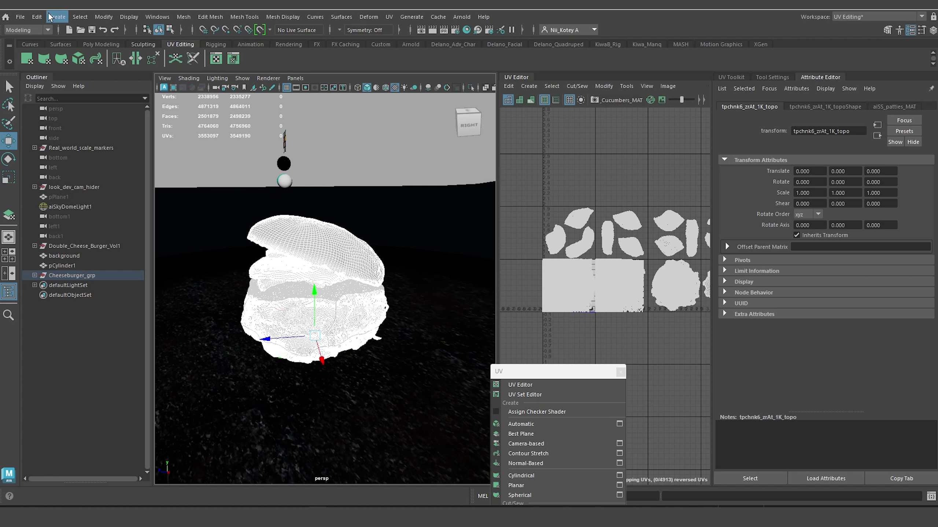
left_click(36, 16)
mouse_move(101, 110)
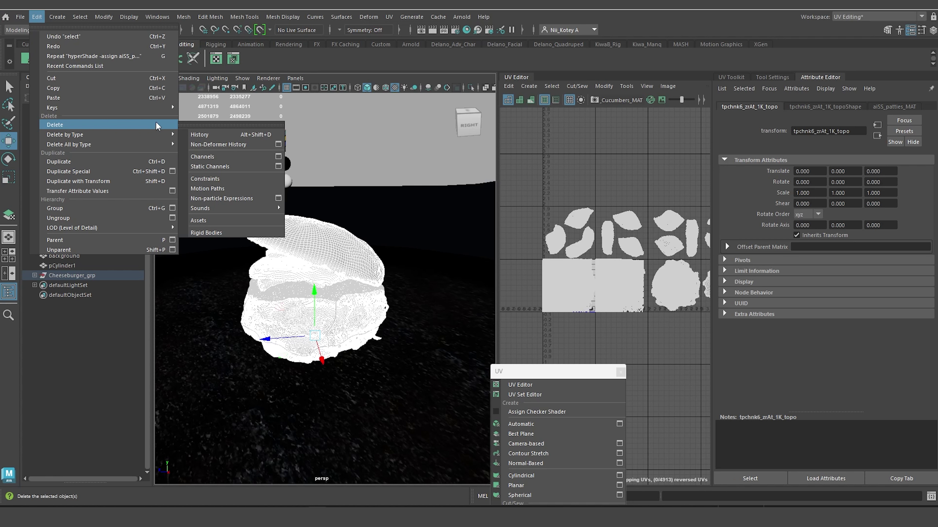
left_click(229, 134)
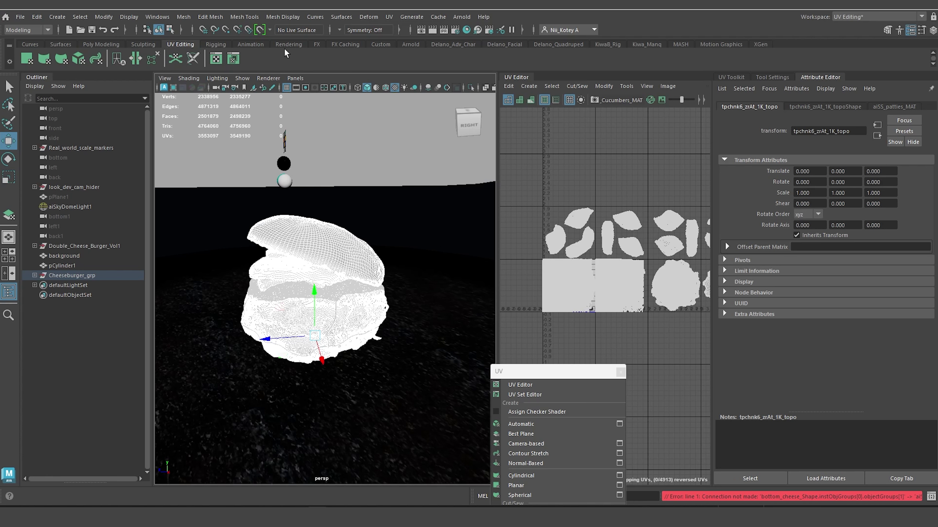
left_click(380, 45)
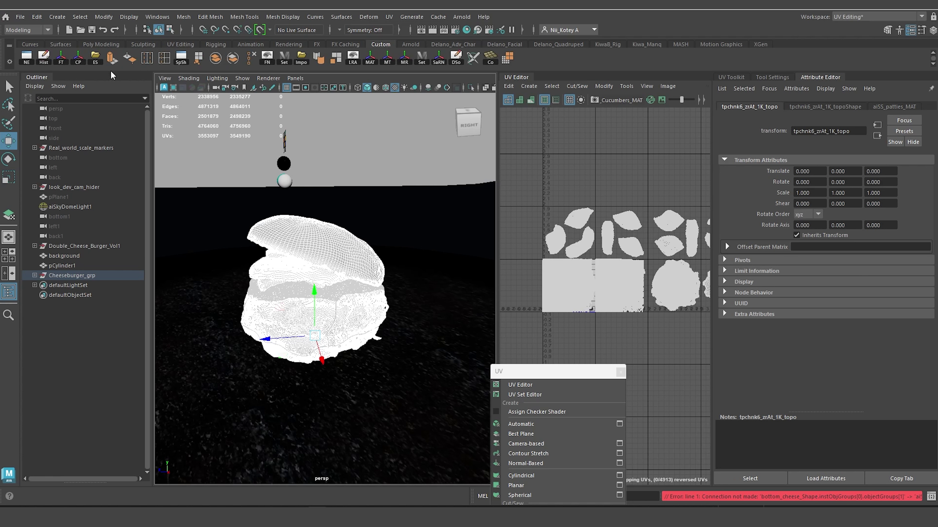
left_click(59, 58)
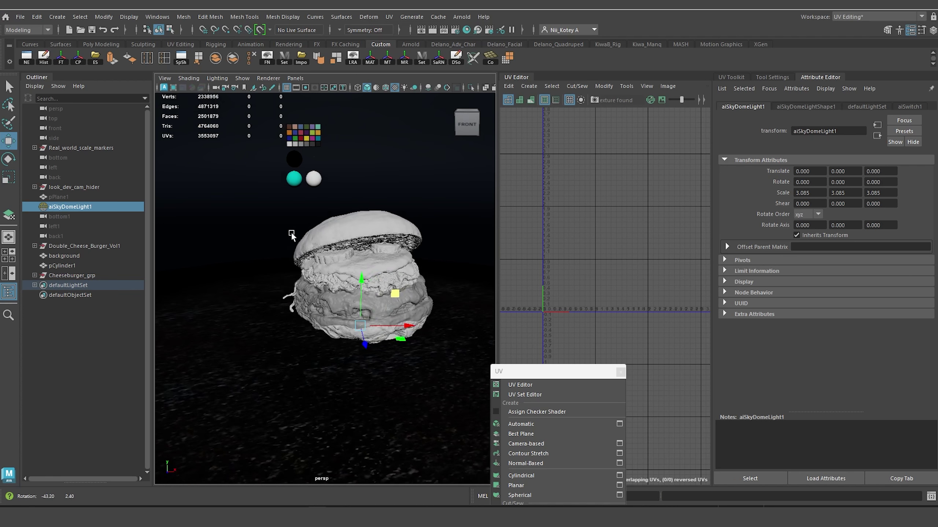
Show the UVs of bottom_bun_and_sauce from Cheeseburger_grp in a widened UV Editor, with the floating UV menu moved clear.
left_click(34, 275)
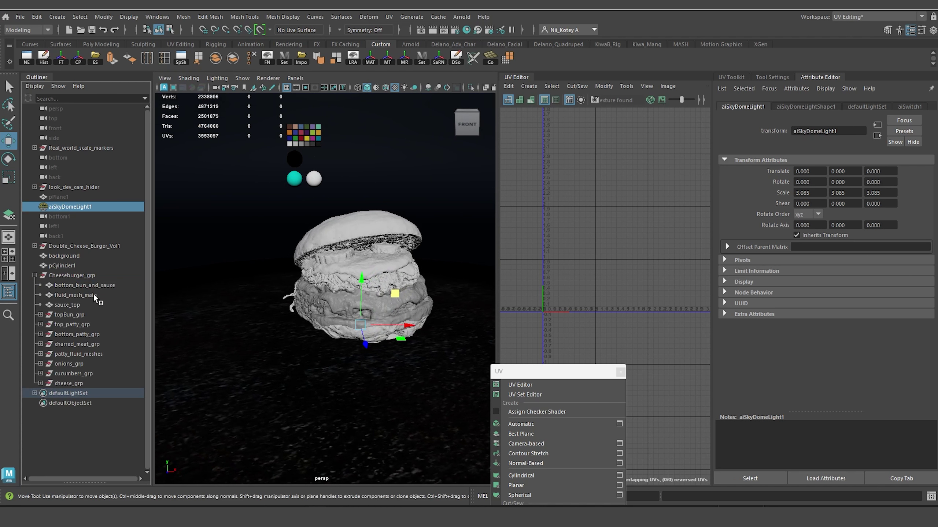
left_click(84, 285)
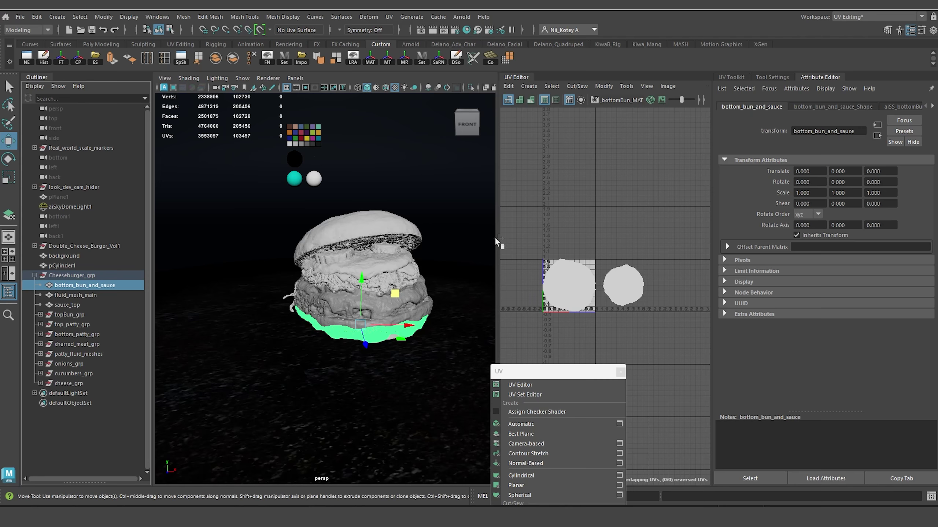
left_click_drag(494, 237, 431, 238)
left_click_drag(534, 371, 827, 376)
scroll(544, 265, "up", 3)
middle_click_drag(530, 248, 526, 246, "alt")
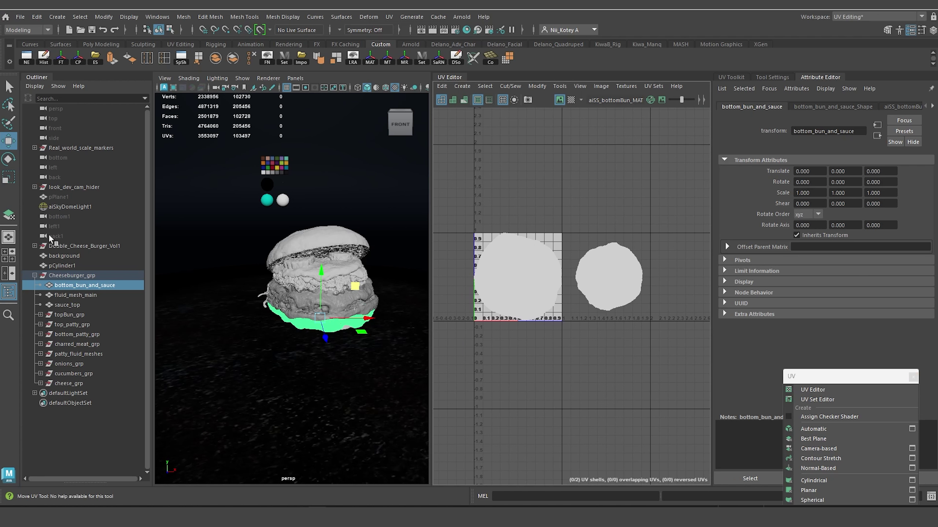
Examine the UV layouts of fluid_mesh_main, sauce_top, topBun_grp, top_patty_grp and bottom_patty_grp one after another.
left_click(81, 294)
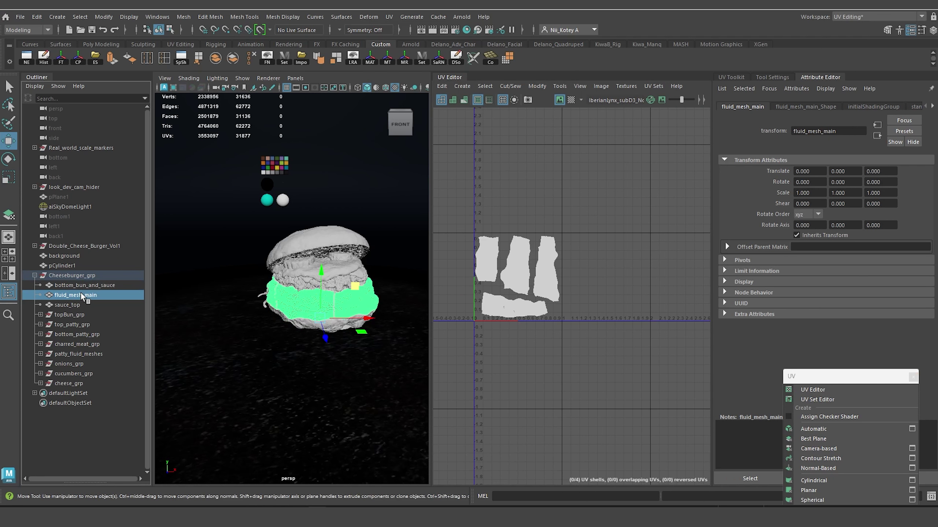
left_click(74, 306)
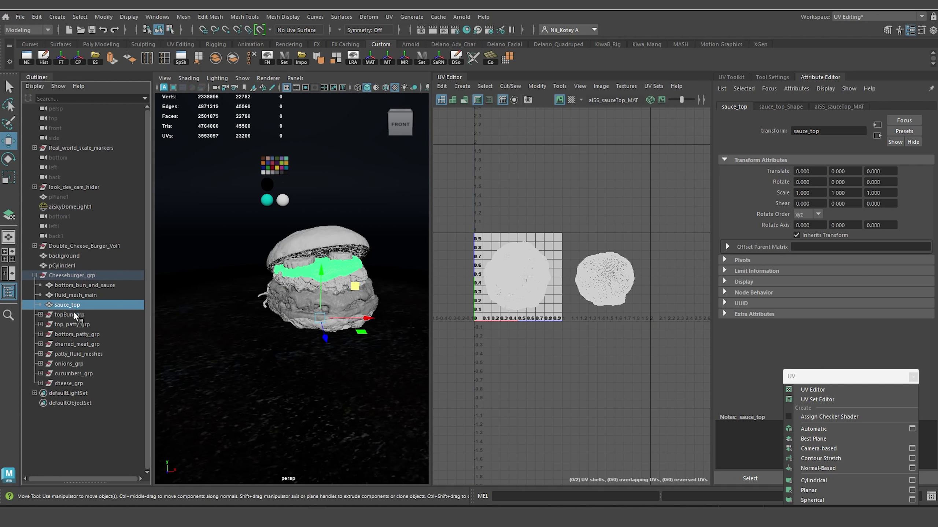
left_click(63, 312)
right_click_drag(587, 281, 548, 301, "alt")
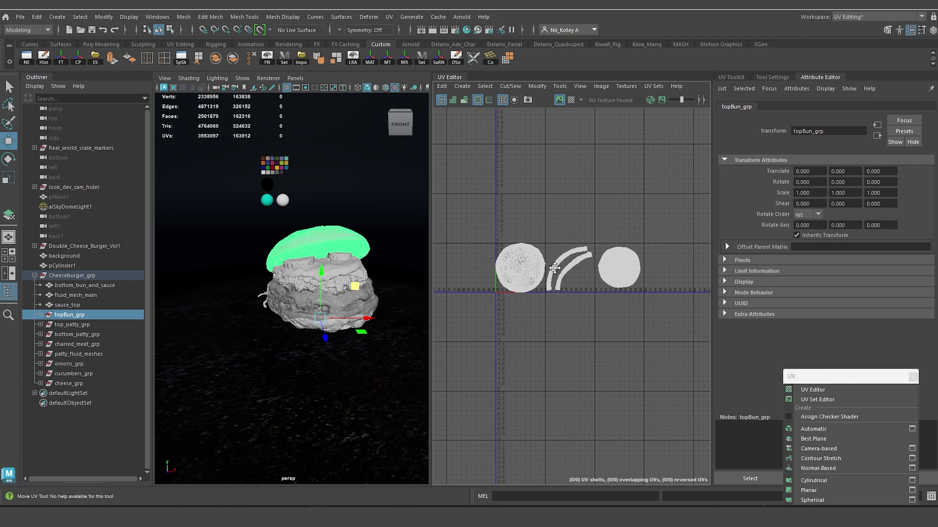
middle_click_drag(548, 301, 557, 289, "alt")
right_click_drag(557, 290, 641, 413, "alt")
middle_click_drag(641, 413, 626, 401, "alt")
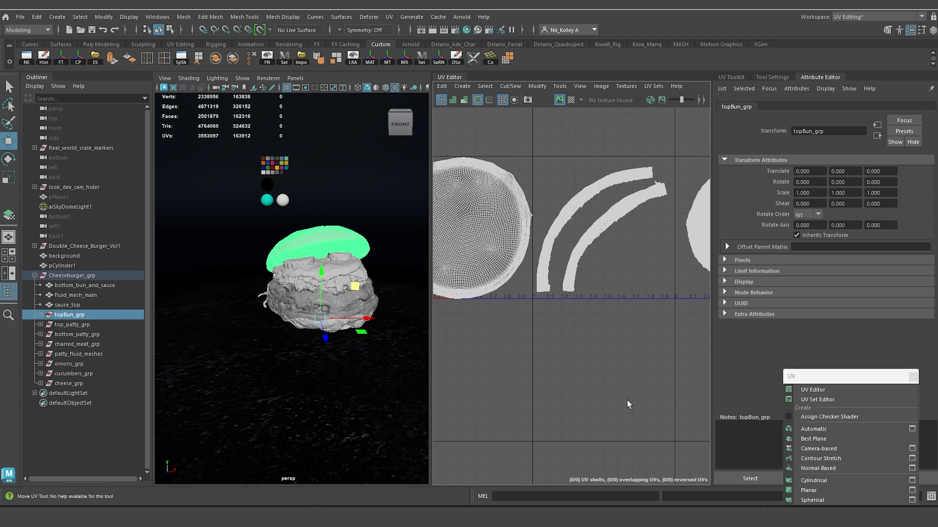
middle_click_drag(585, 335, 695, 346, "alt")
scroll(604, 315, "up", 8)
scroll(604, 315, "down", 9)
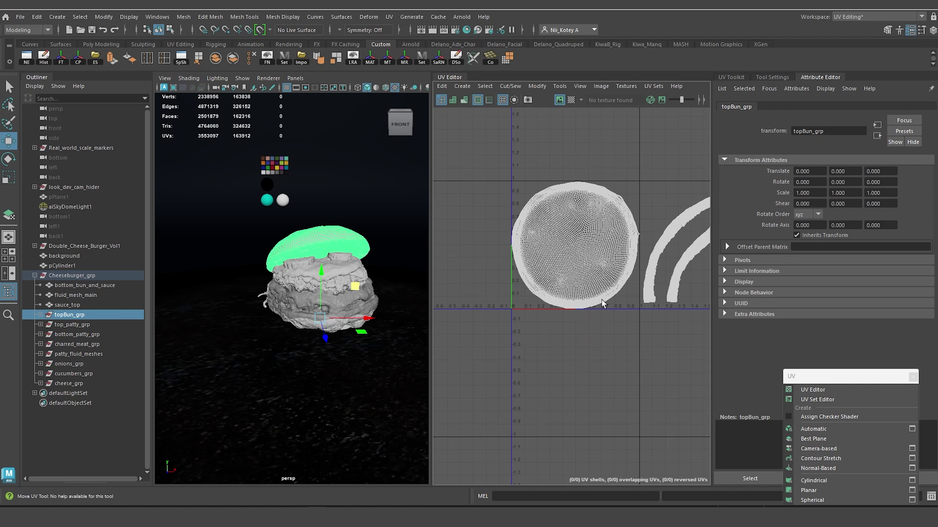
middle_click_drag(596, 251, 565, 239, "alt")
left_click(60, 325)
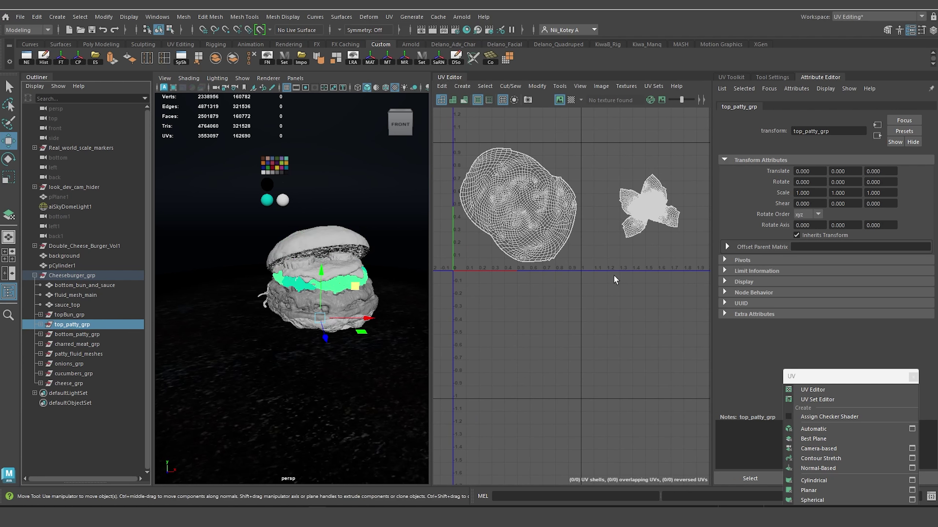
scroll(587, 282, "down", 3)
middle_click_drag(549, 289, 506, 259, "alt")
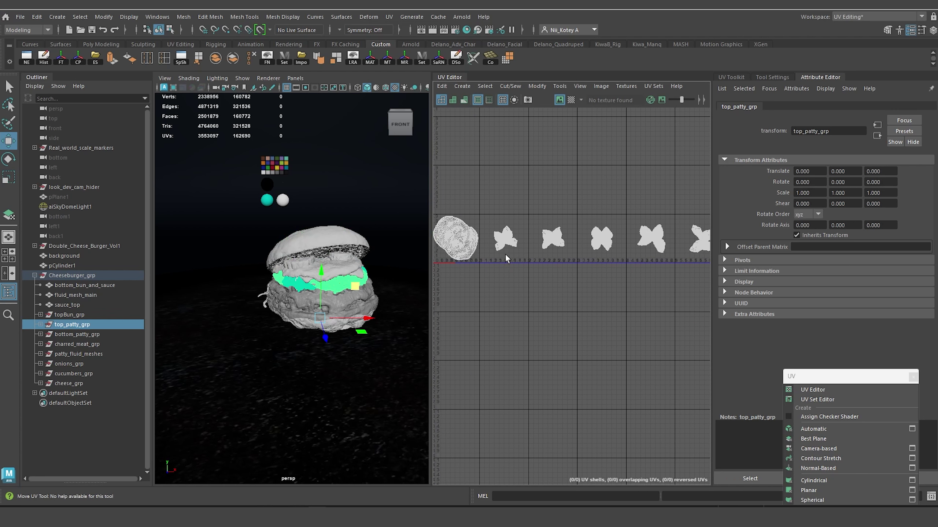
left_click(76, 336)
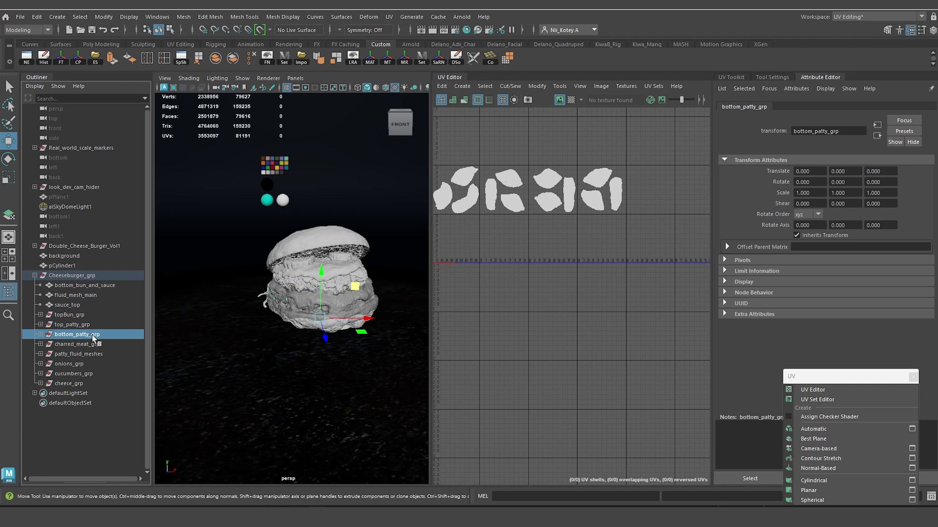
Group top_patty_grp and bottom_patty_grp together inside Cheeseburger_grp and name the new group patties_grp.
left_click(81, 325)
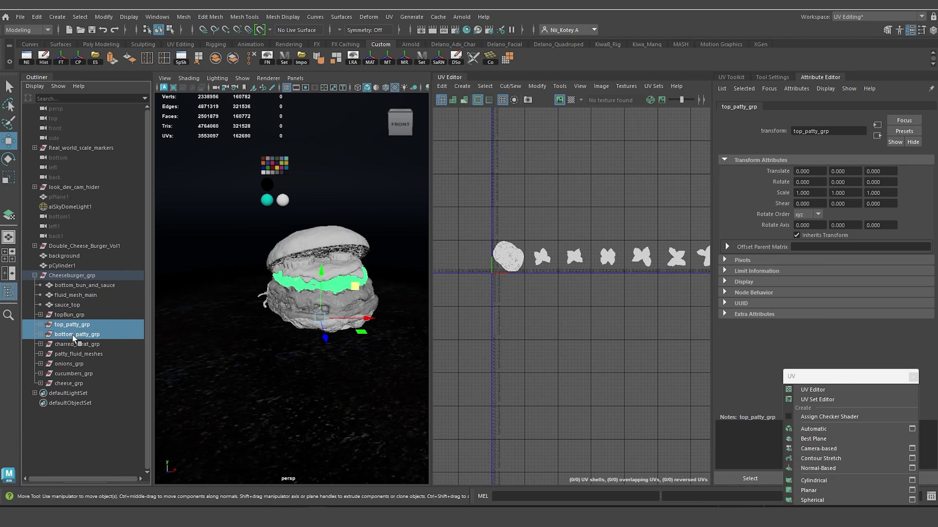
left_click(72, 335, "shift")
key("ctrl+g")
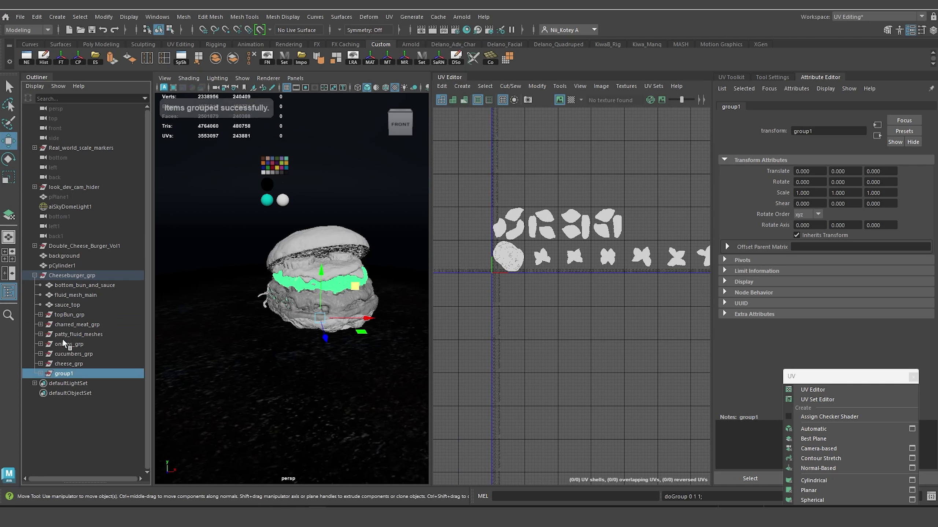
double_click(63, 374)
type("pa")
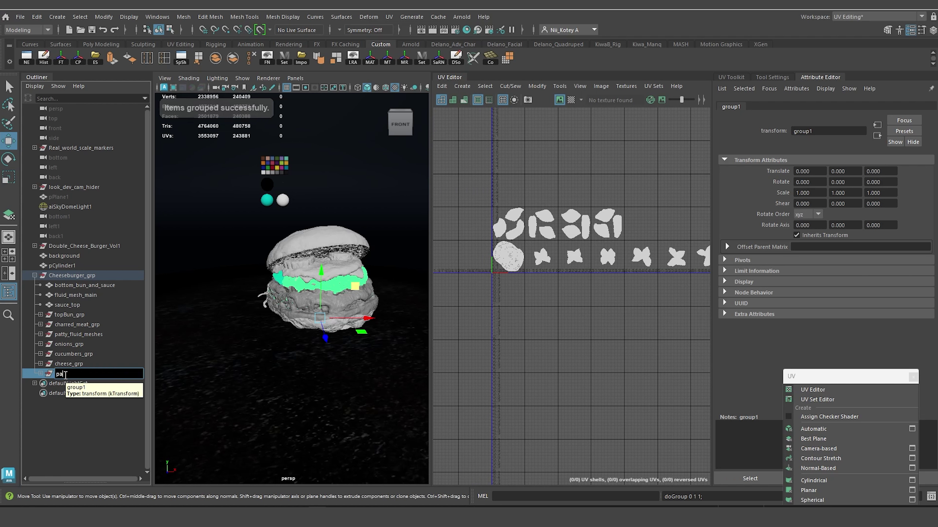
type("tties_grp")
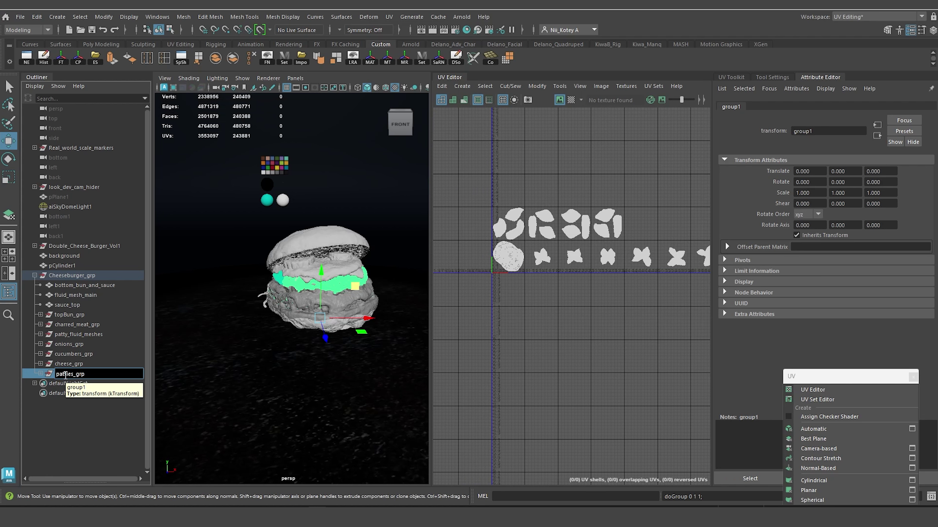
Rename the newly created group inside Cheeseburger_grp as patties_grp.
key("Return")
Examine the UV layouts of the cheese, cucumber, onion, patty fluid, charred meat, top bun and top sauce geometry one after another.
left_click(68, 364)
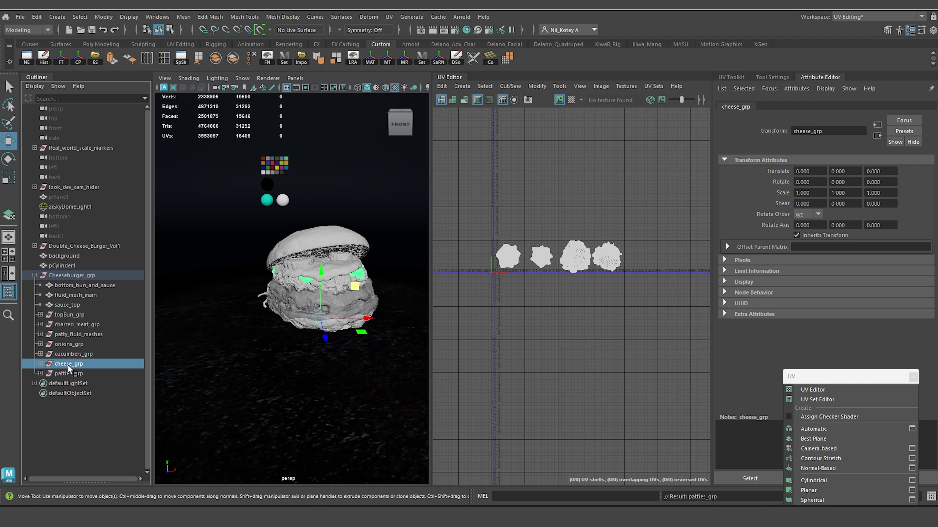
scroll(591, 253, "up", 6)
scroll(499, 269, "down", 2)
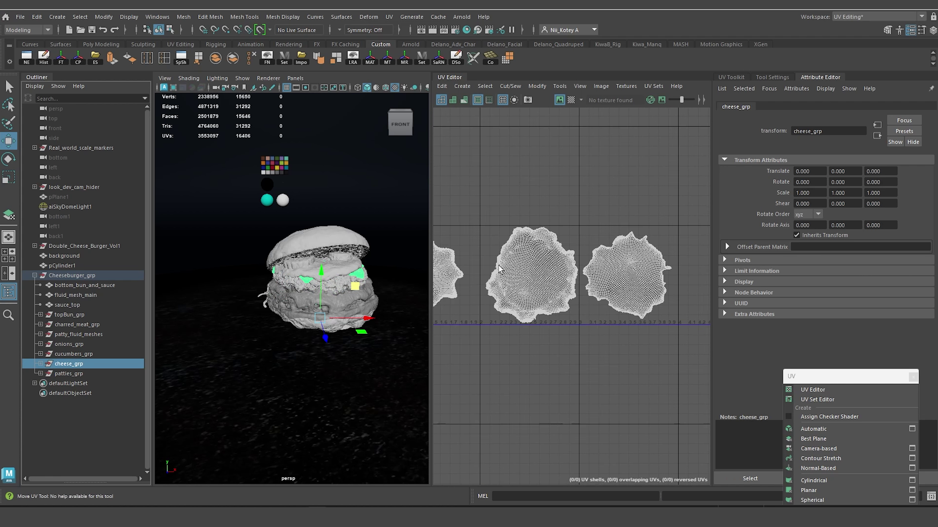
left_click(92, 353)
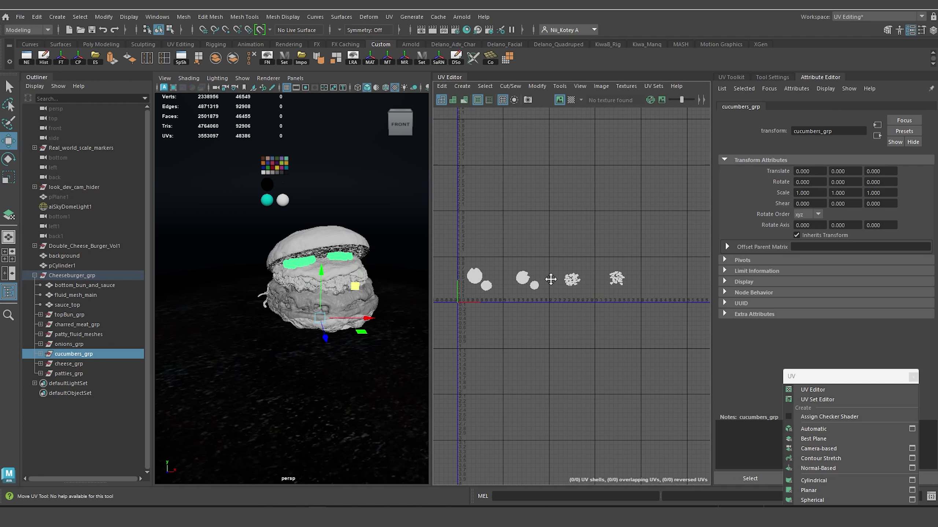
left_click(68, 345)
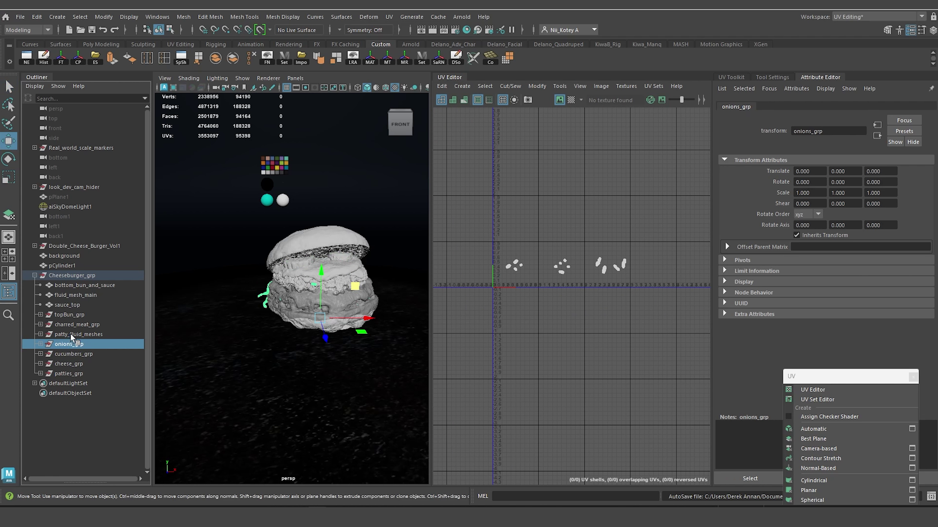
left_click(78, 335)
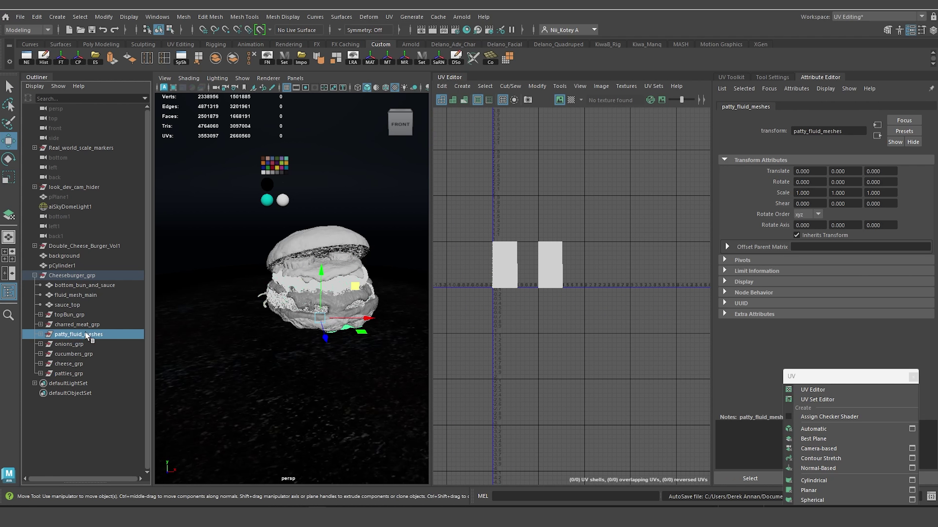
left_click(78, 324)
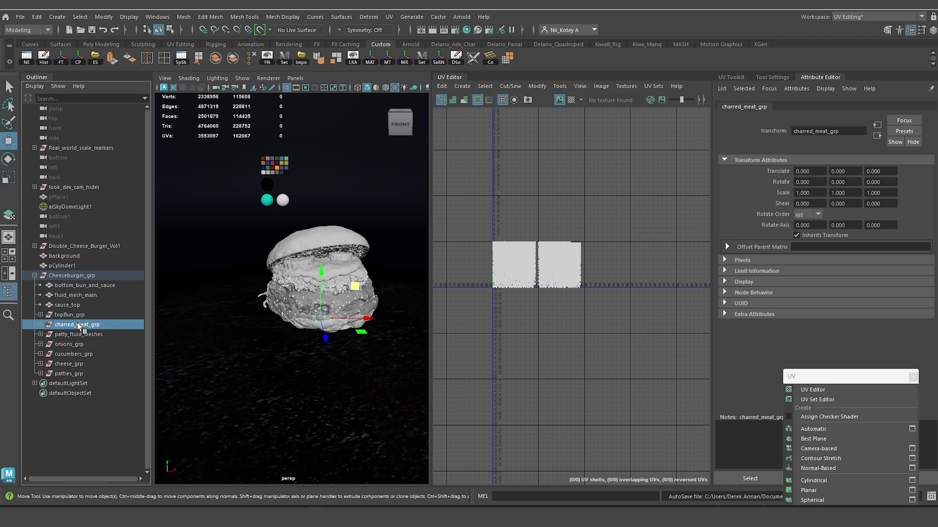
left_click(73, 314)
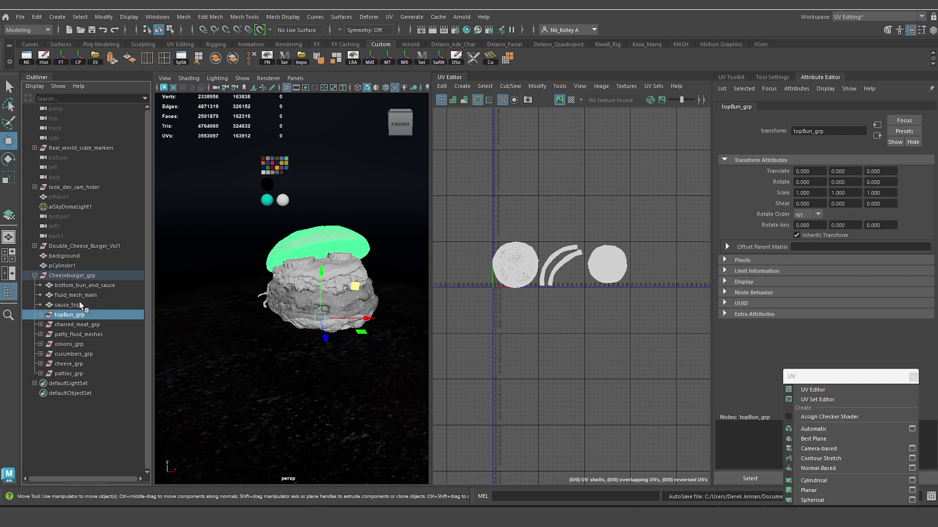
left_click(78, 304)
left_click_drag(333, 278, 319, 246, "alt")
scroll(333, 257, "up", 5)
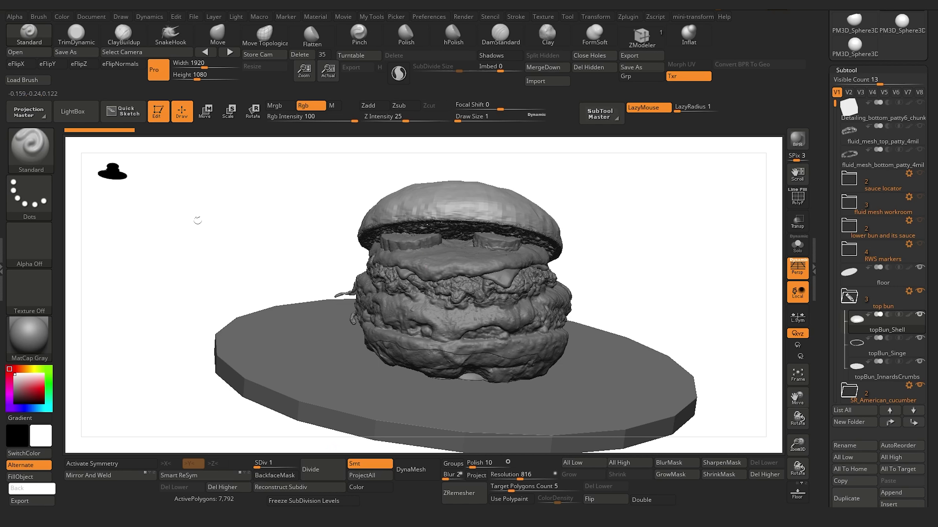
Switch to ZBrush and import topBun_Shell.obj onto the top bun shell subtool.
key("shift")
left_click_drag(184, 244, 193, 267, "shift")
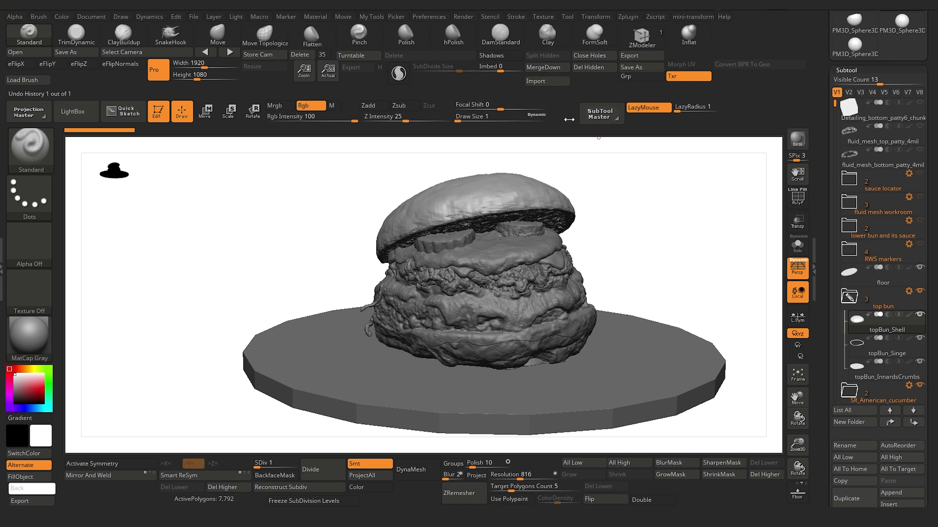
left_click_drag(823, 49, 824, 253)
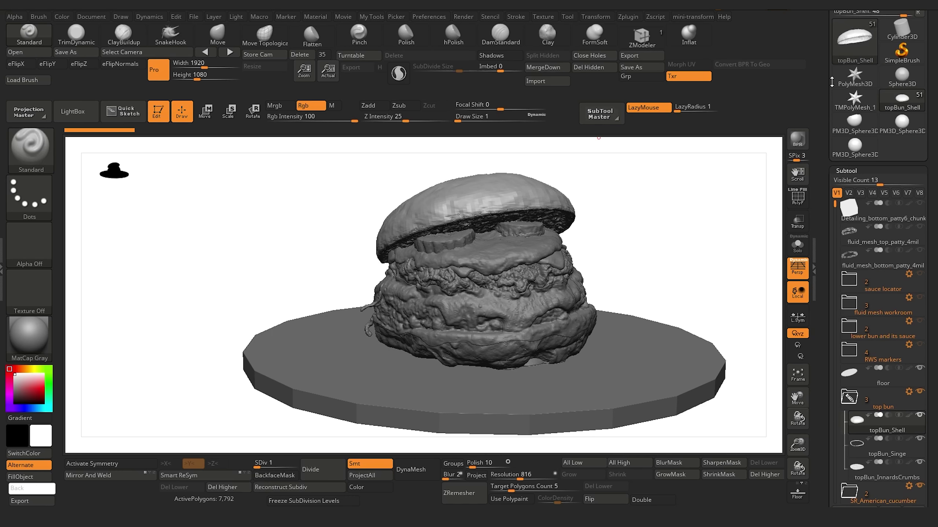
left_click(854, 68)
scroll(230, 372, "down", 3)
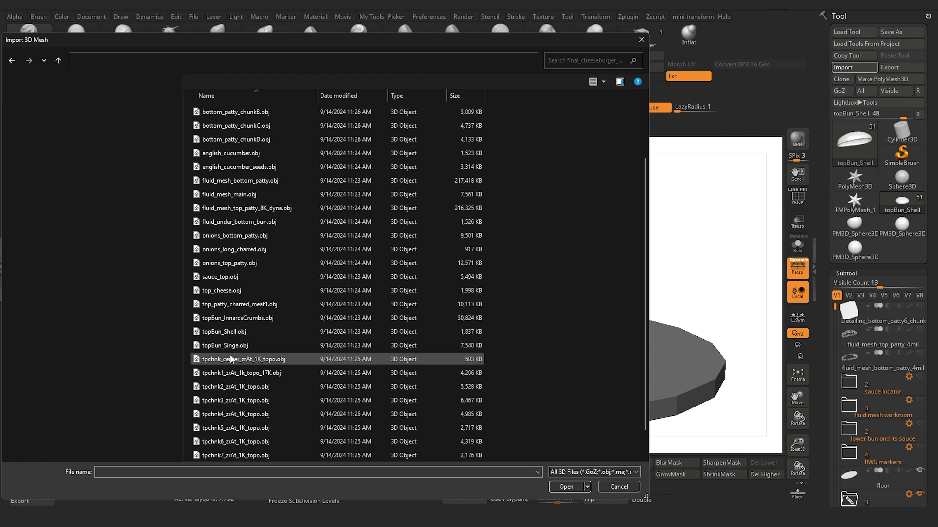
left_click(226, 307)
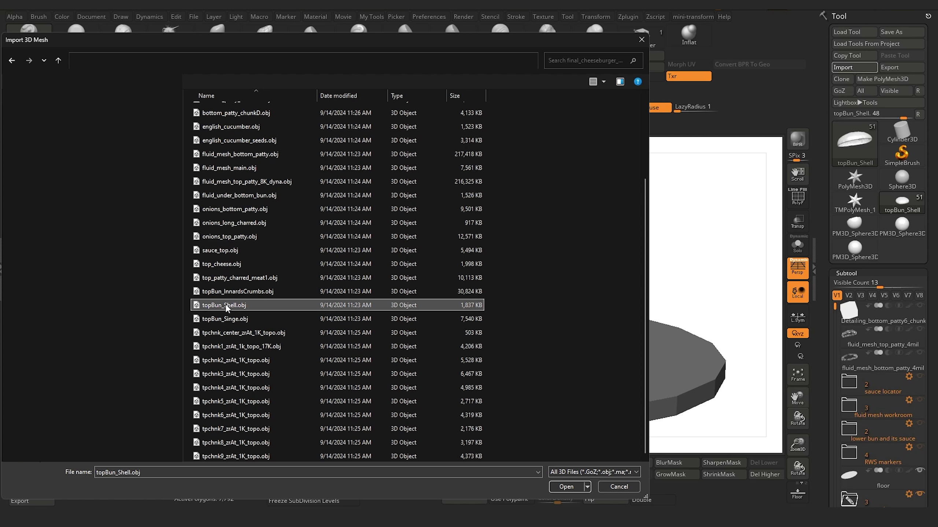
double_click(225, 306)
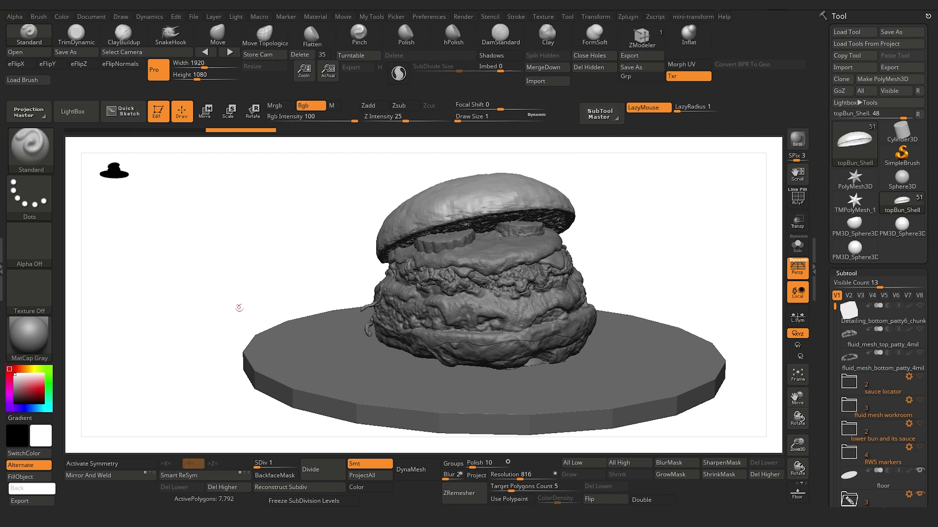
Isolate the top bun shell and check its imported UV layout with Morph UV, returning it to its 3D shape.
mouse_move(261, 287)
left_mouse_down()
mouse_move(234, 297)
mouse_move(265, 292)
left_mouse_up()
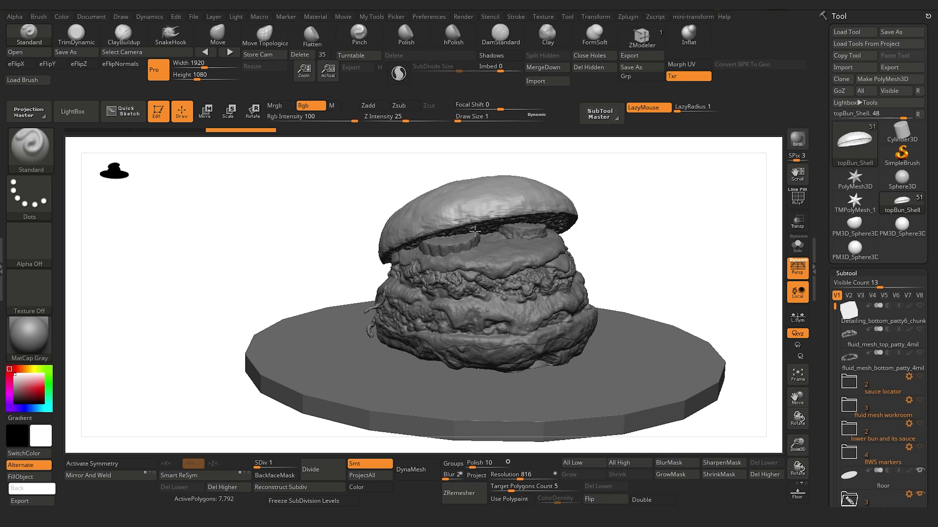
left_click(798, 246)
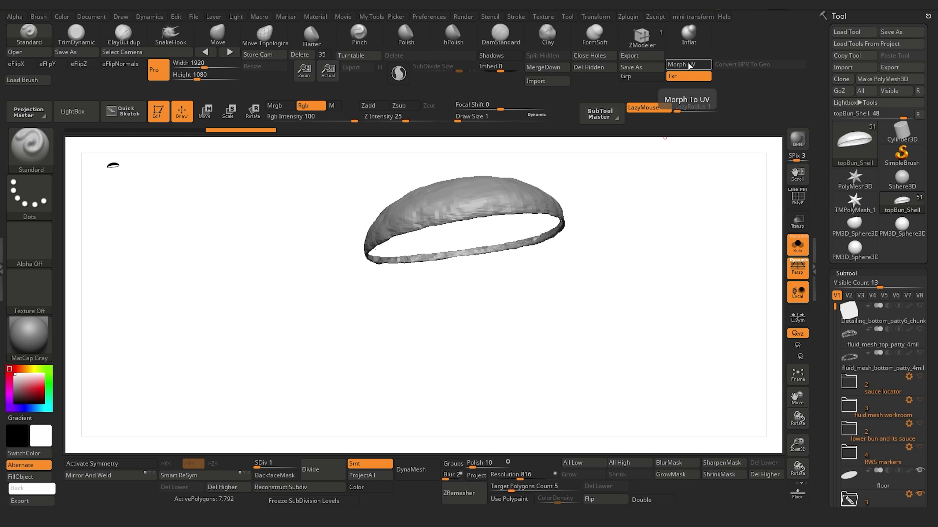
left_click_drag(827, 435, 821, 304)
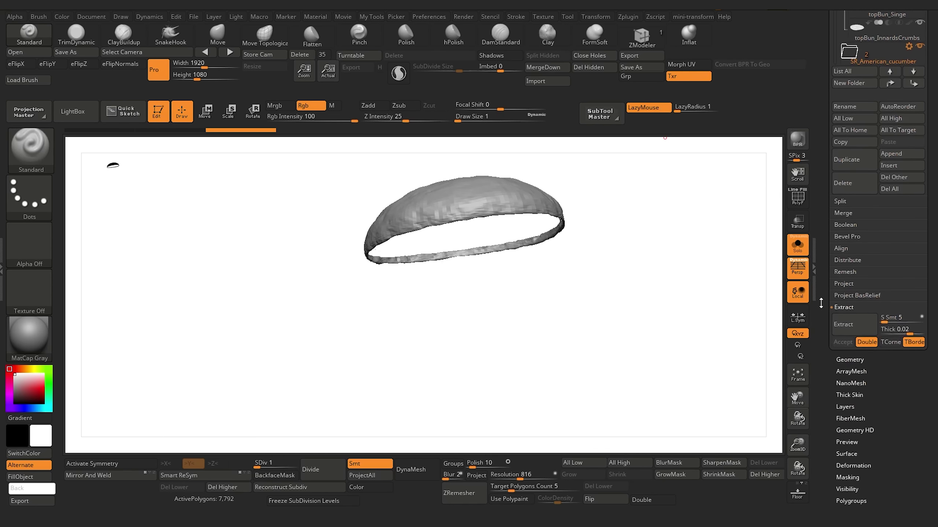
scroll(820, 303, "down", 10)
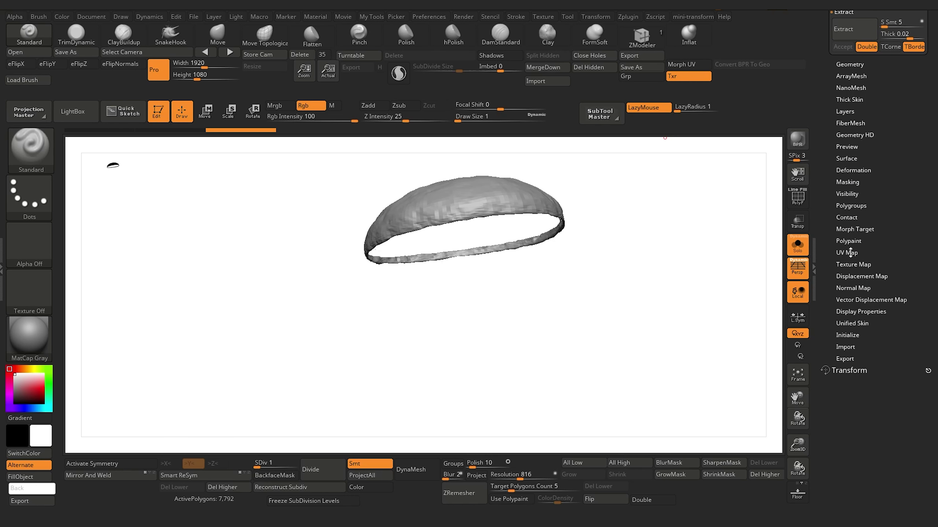
left_click(847, 253)
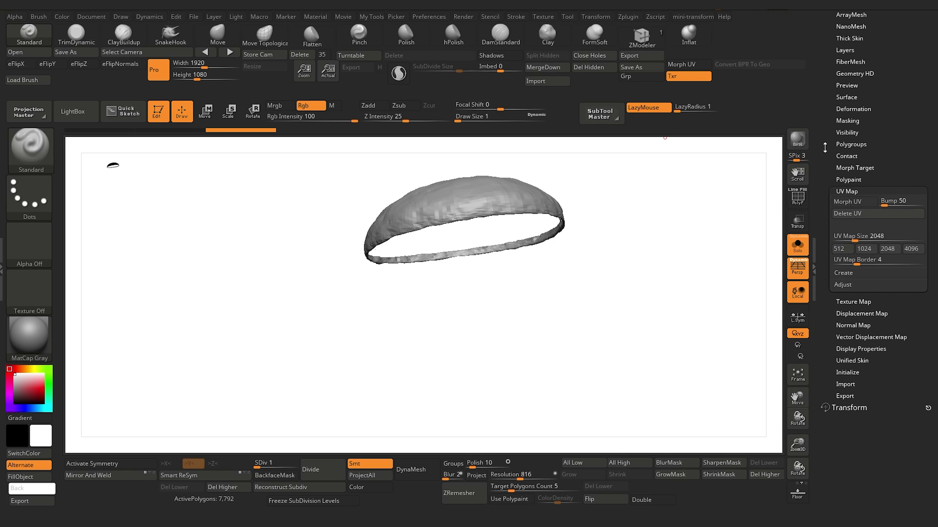
scroll(824, 266, "up", 20)
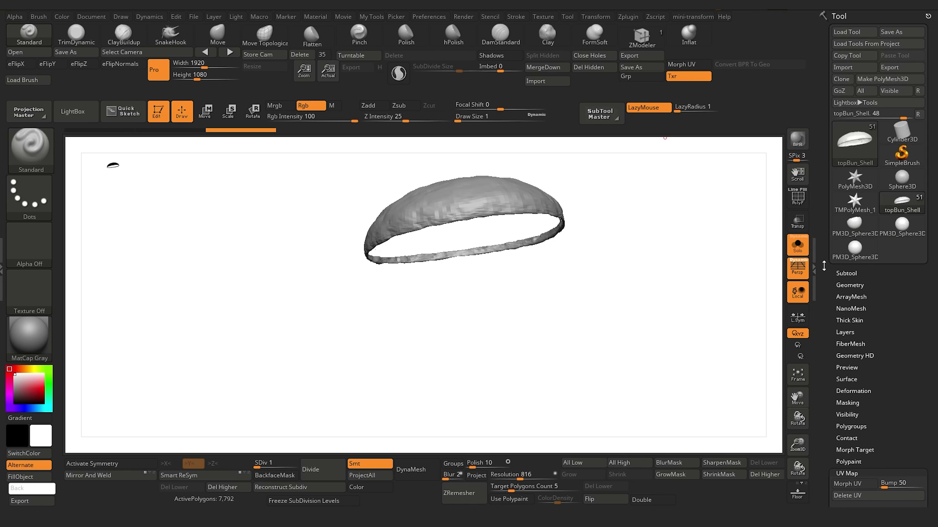
left_click(688, 65)
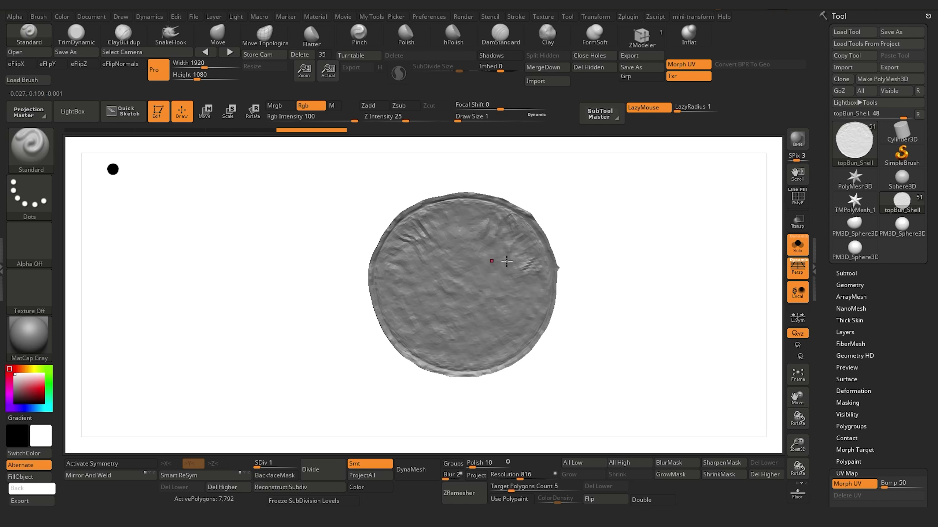
left_click(689, 65)
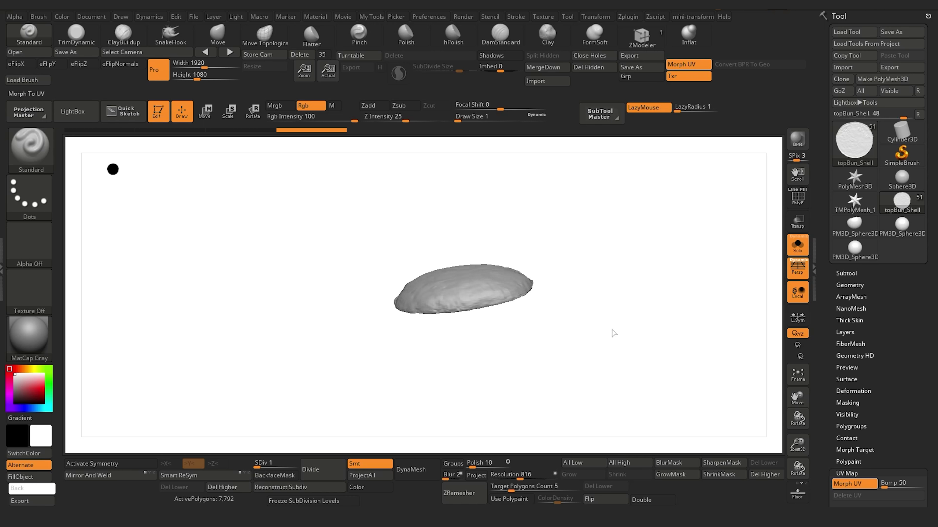
Review the burger's subtools and make the topBun_Shell subtool active.
left_click(841, 274)
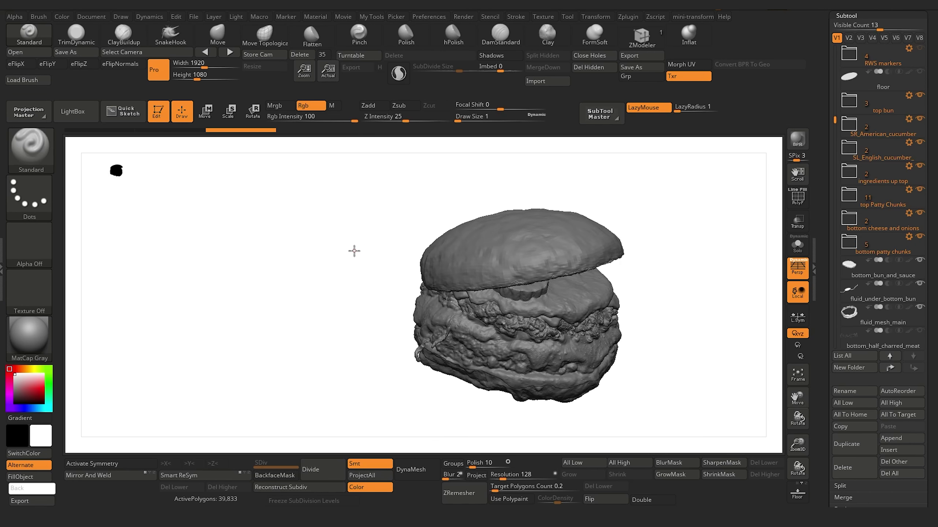
left_click_drag(354, 252, 400, 180)
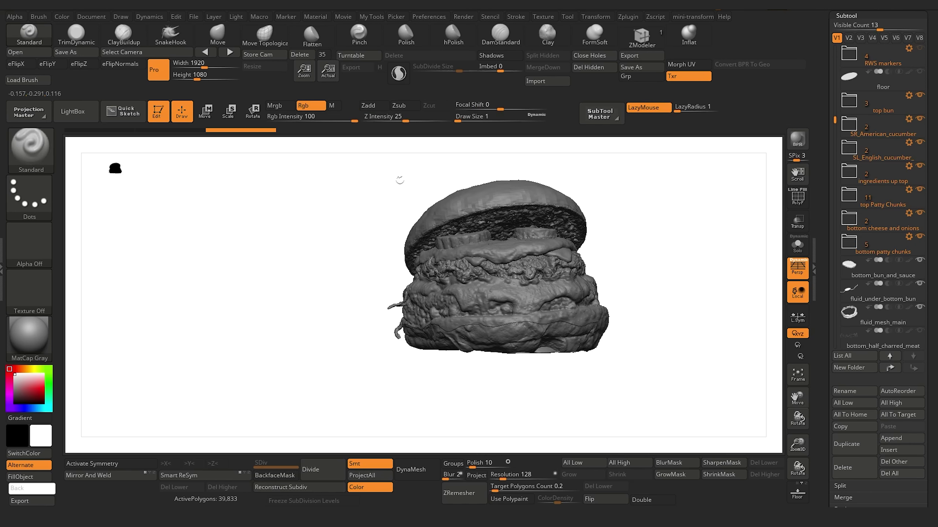
mouse_move(320, 224)
left_mouse_down()
mouse_move(299, 270)
mouse_move(324, 234)
left_mouse_up()
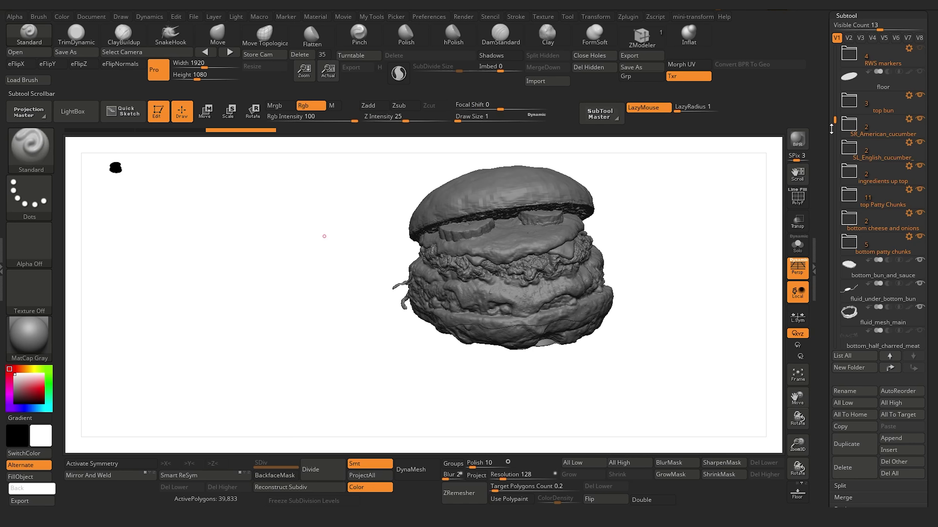
left_click_drag(831, 129, 833, 195)
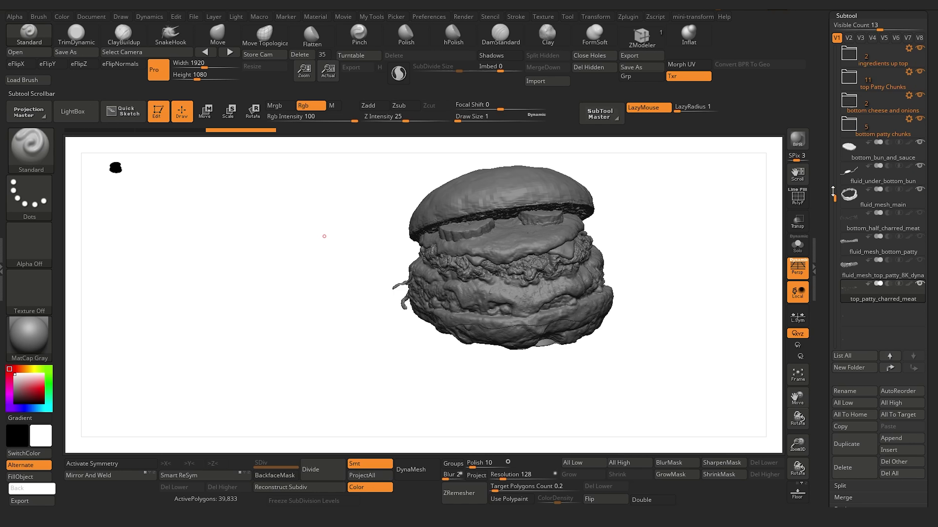
mouse_move(918, 281)
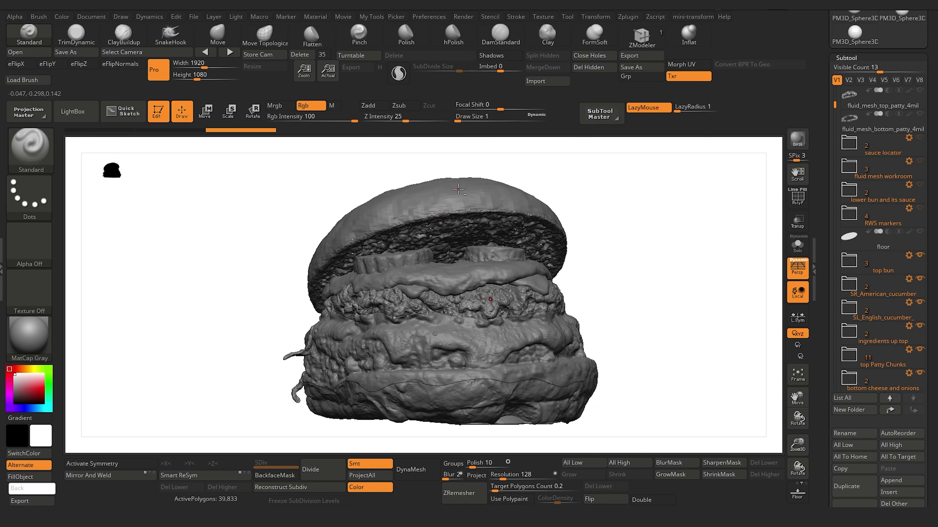
left_click(458, 189, "alt")
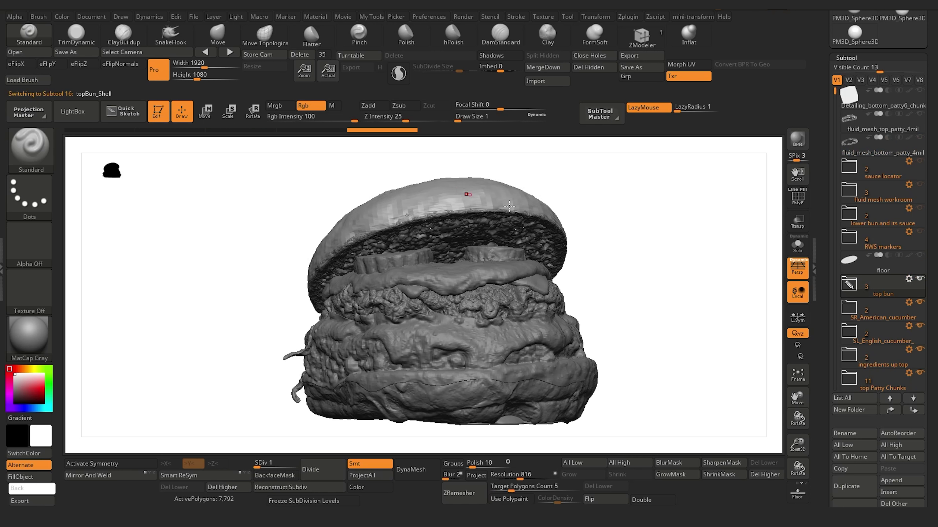
Hide all other burger parts, from the SR_American_cucumber folder through fluid_mesh_main, leaving only the top bun folder displayed.
left_click(919, 302)
left_click(919, 325)
left_click(919, 349)
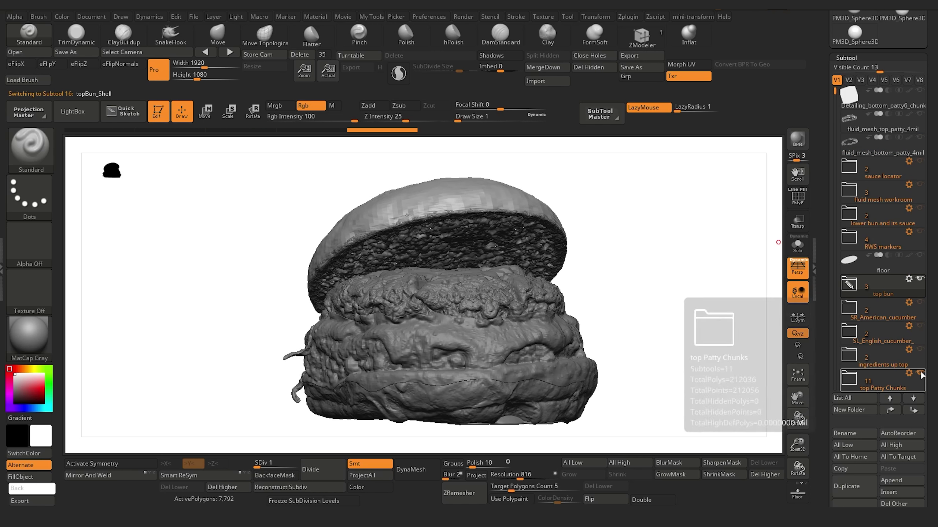
left_click(919, 373)
left_click_drag(835, 95, 835, 203)
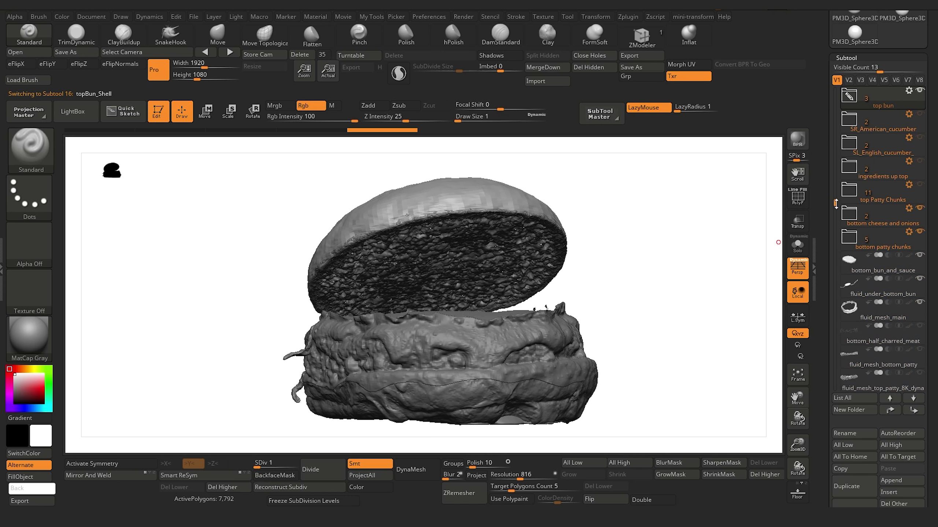
left_click(919, 208)
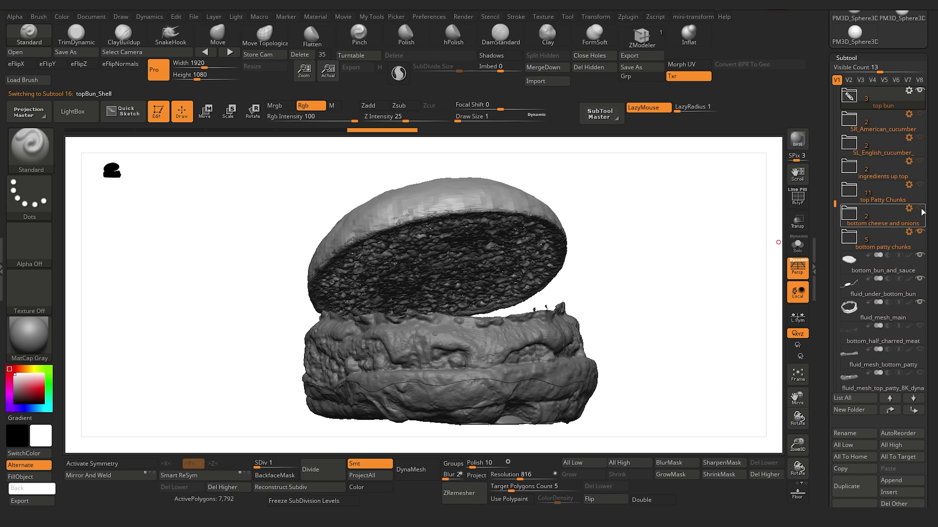
left_click(919, 255)
left_click(919, 279)
left_click(919, 303)
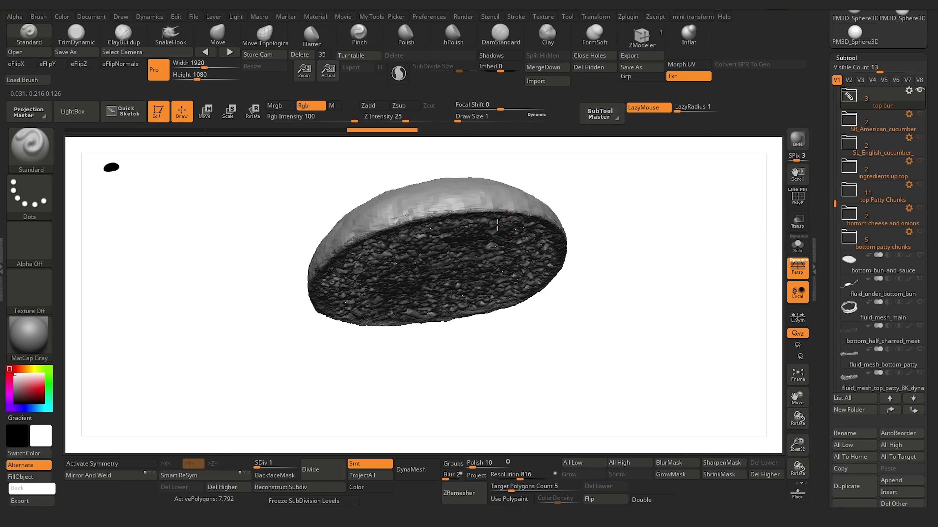
Open the Multi Map Exporter plugin's settings with all of its map options and export options in view.
left_click(4, 264)
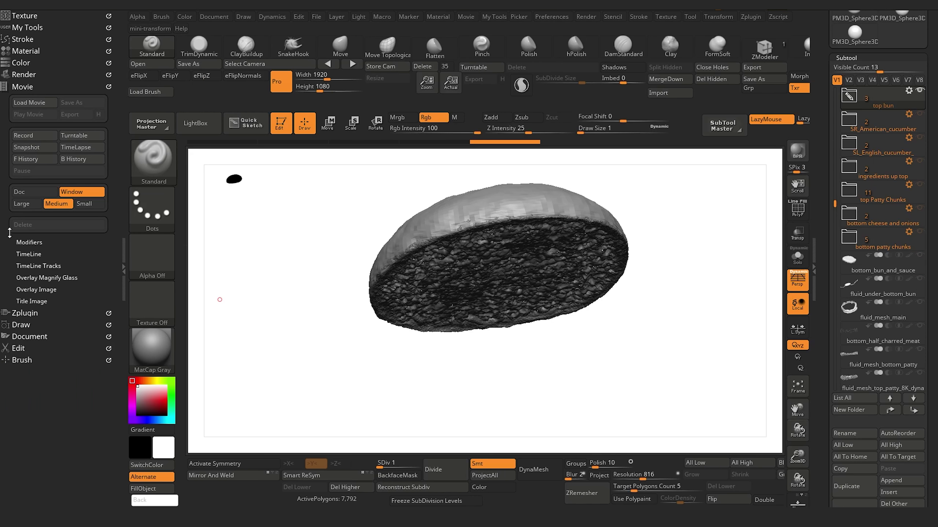
left_click(26, 314)
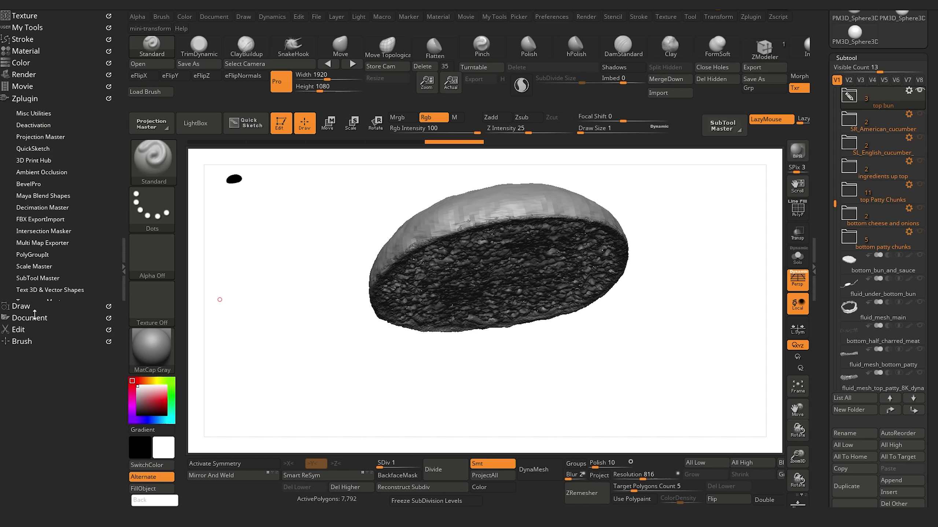
left_click(37, 243)
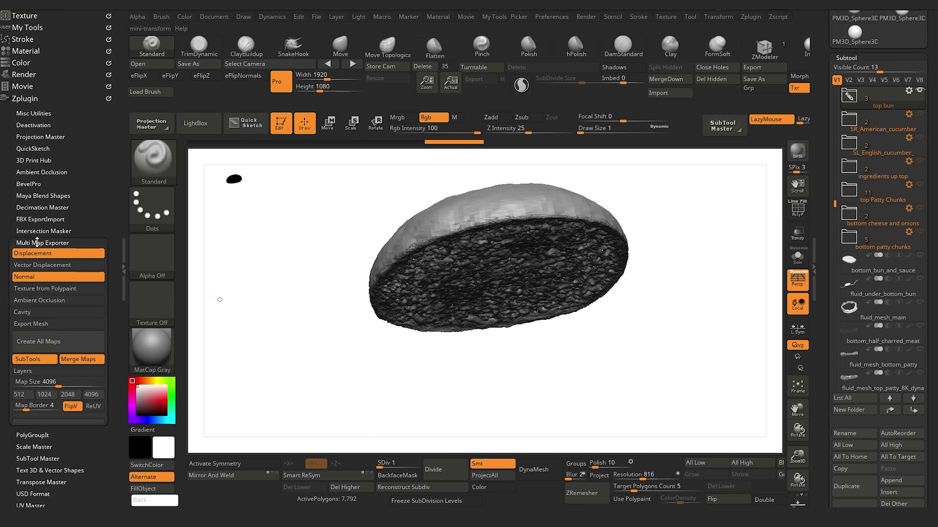
left_click_drag(7, 282, 3, 234)
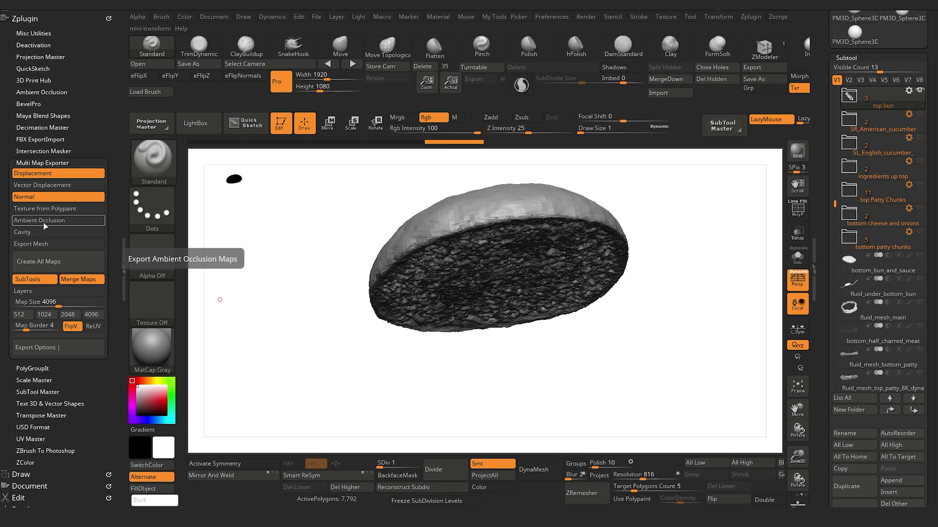
Add ambient occlusion and cavity maps to the Multi Map Exporter selection and turn off Merge Maps.
left_click(64, 221)
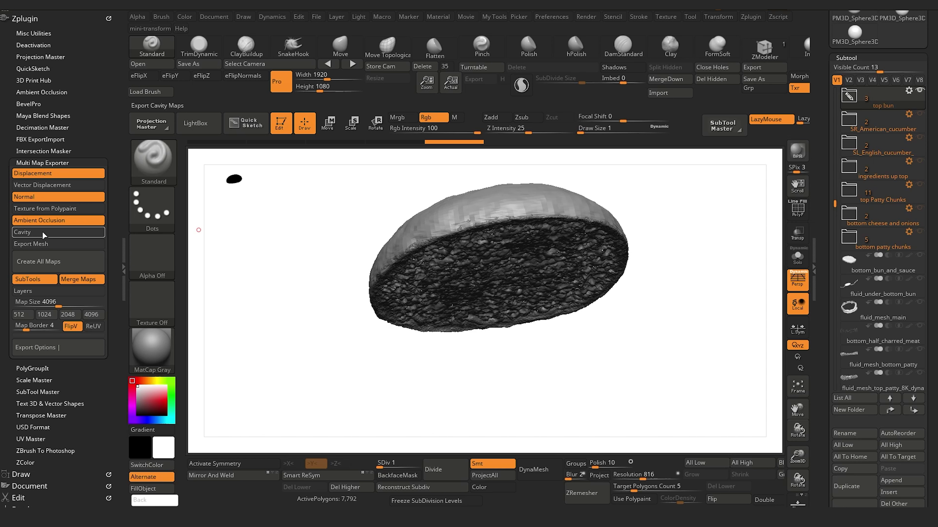
left_click(42, 231)
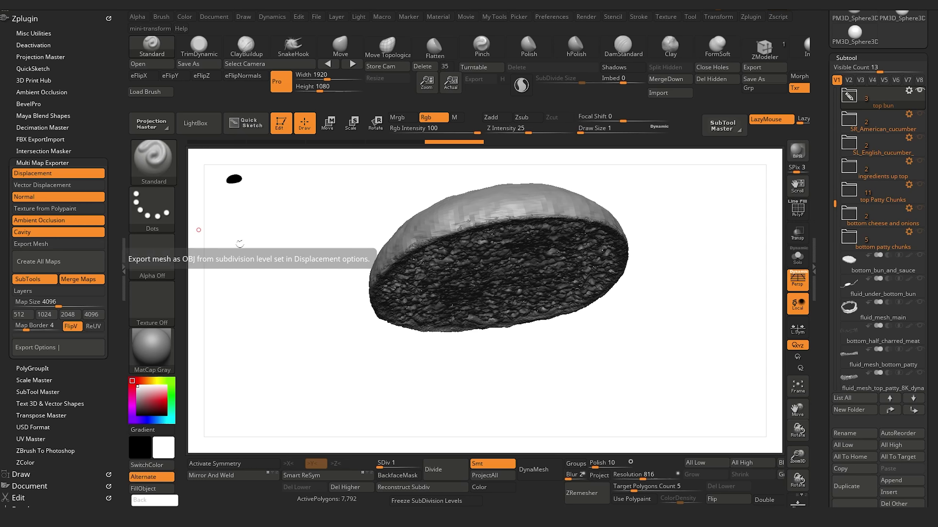
left_click(74, 279)
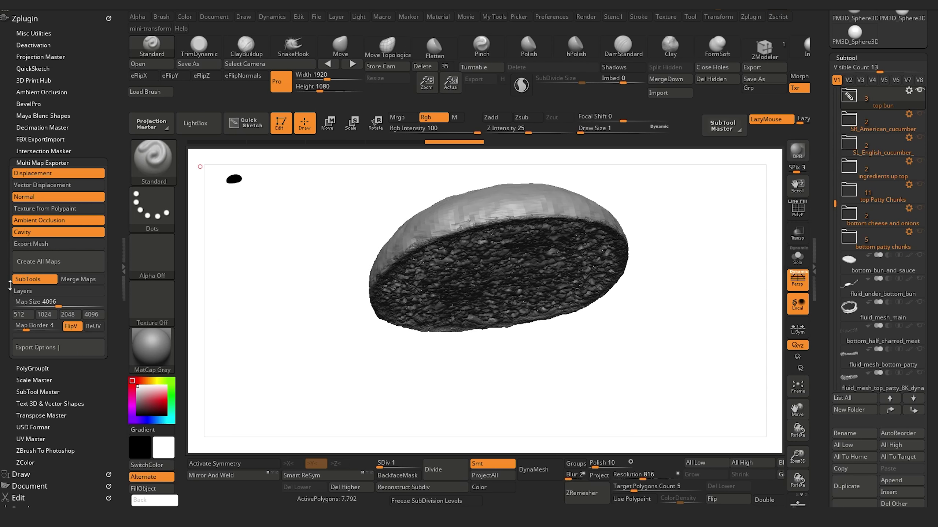
Set the exported map size to 8192 and the map border to 8.
scroll(5, 292, "down", 5)
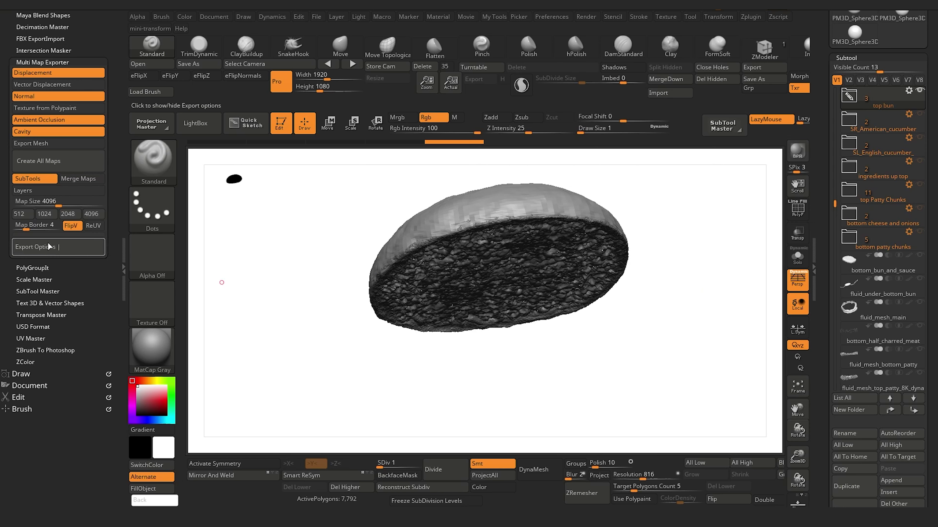
left_click_drag(61, 206, 114, 201)
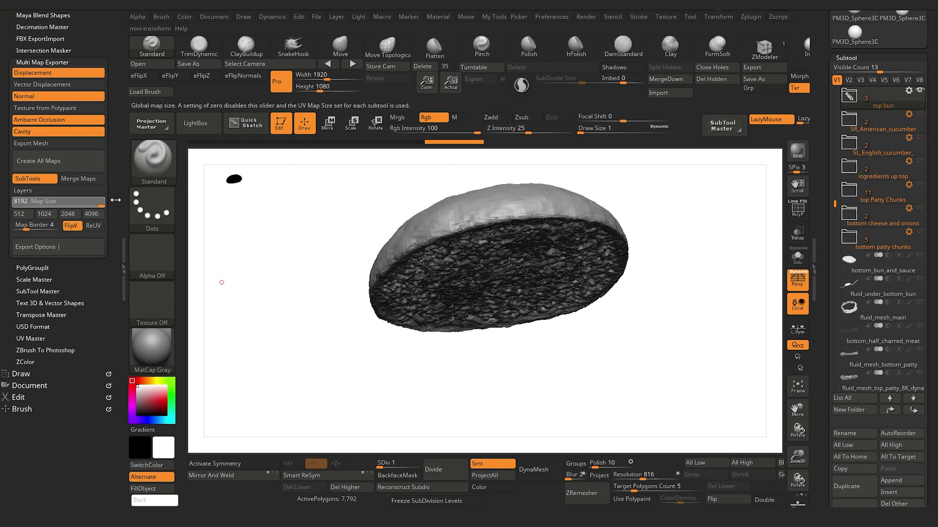
scroll(3, 292, "up", 2)
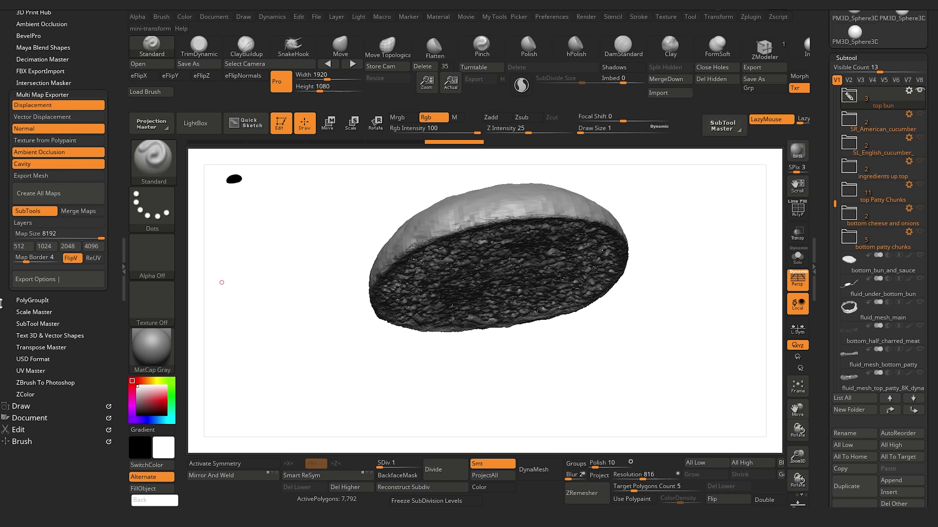
left_click_drag(1, 303, 2, 301)
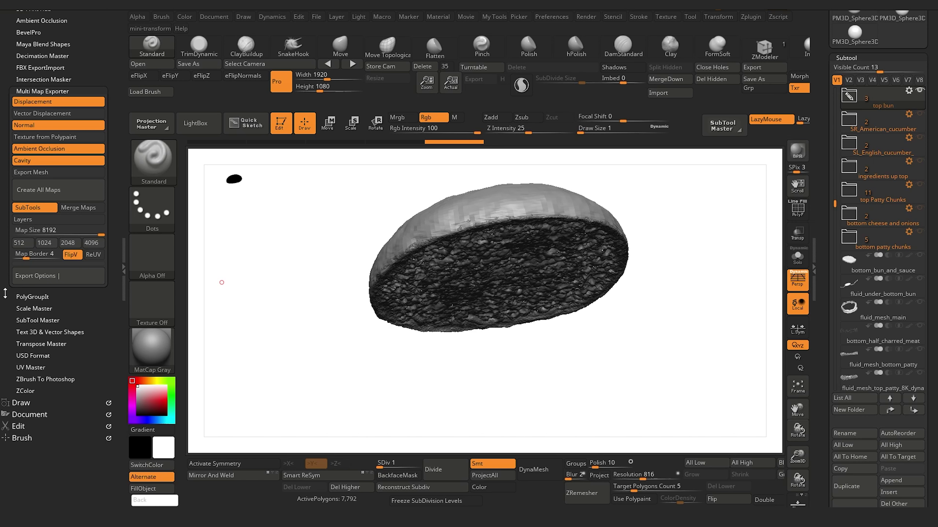
left_click(30, 255)
key("Return")
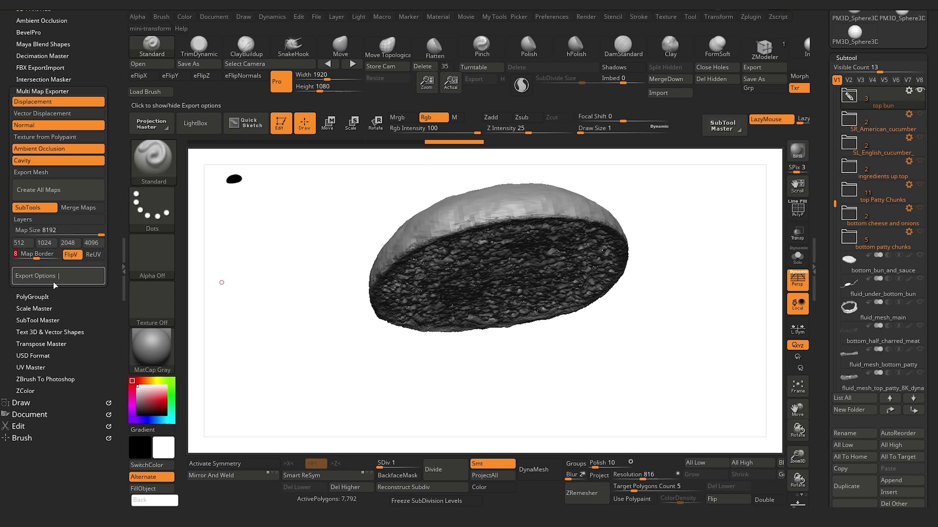
In the displacement map export options, enable 3 Channels, 32Bit and exr output.
left_click(55, 280)
left_click(31, 320)
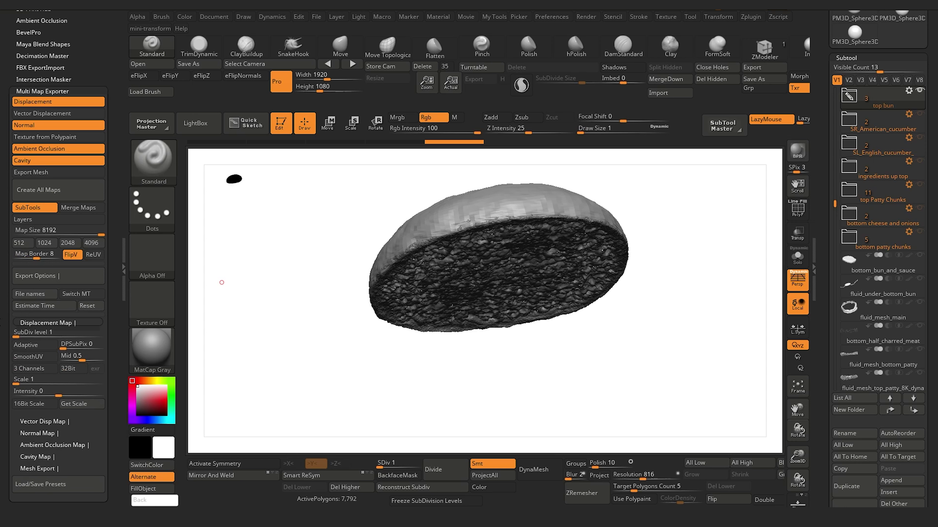
scroll(26, 330, "down", 2)
left_click(28, 327)
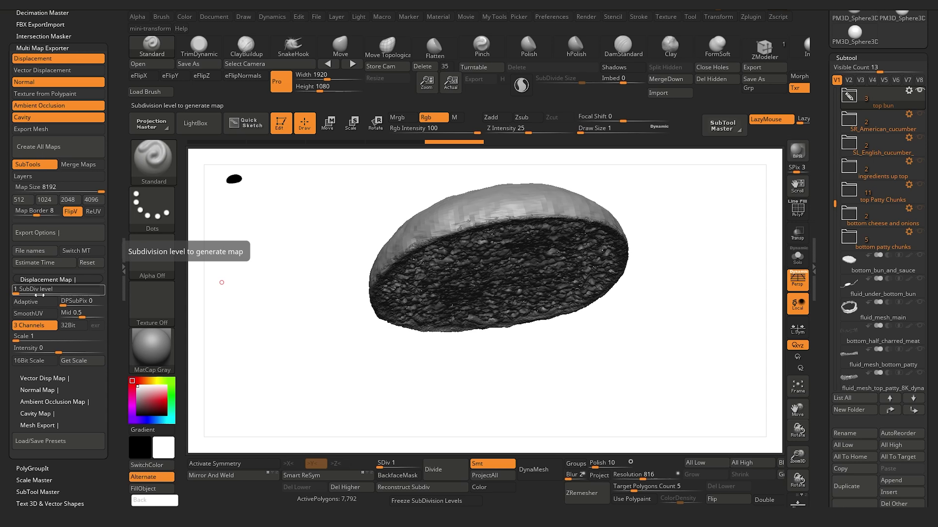
left_click(74, 326)
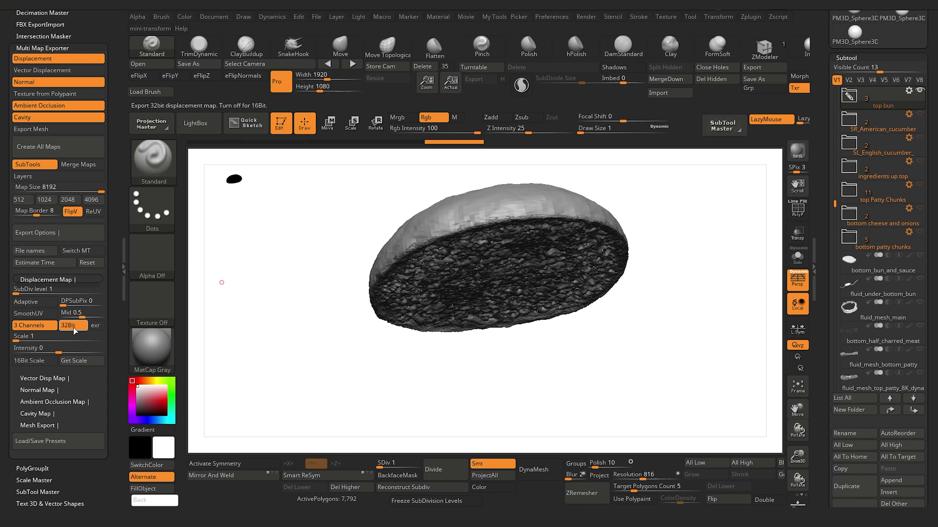
left_click(96, 326)
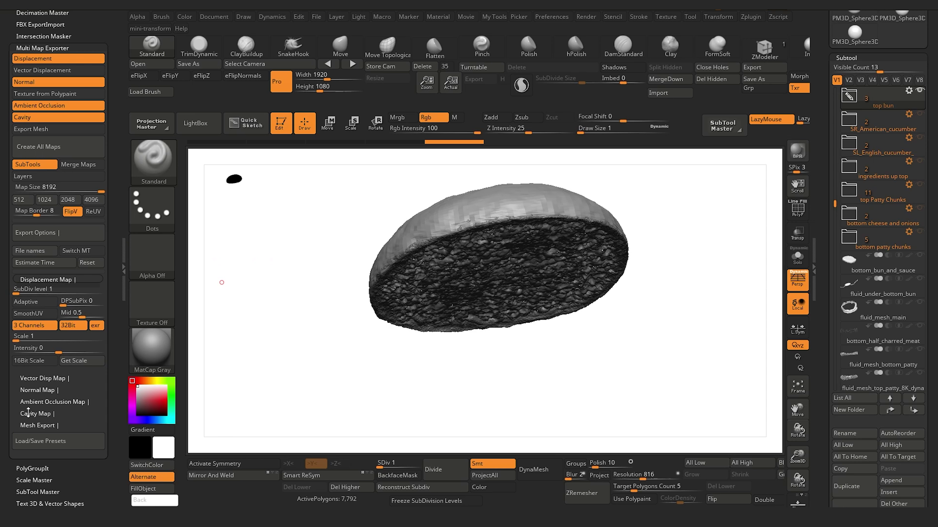
Turn off SmoothUV in the normal map export options and check the cavity, ambient occlusion and displacement options.
left_click(32, 390)
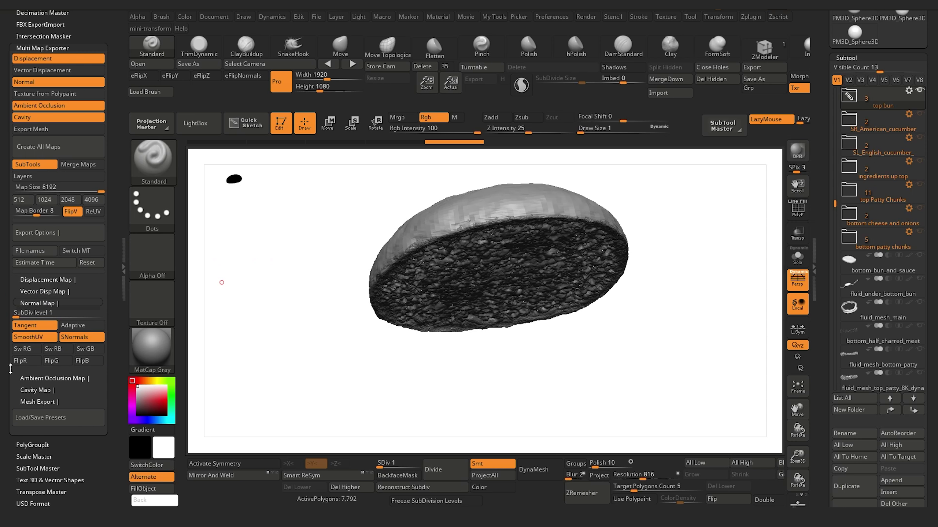
left_click(35, 338)
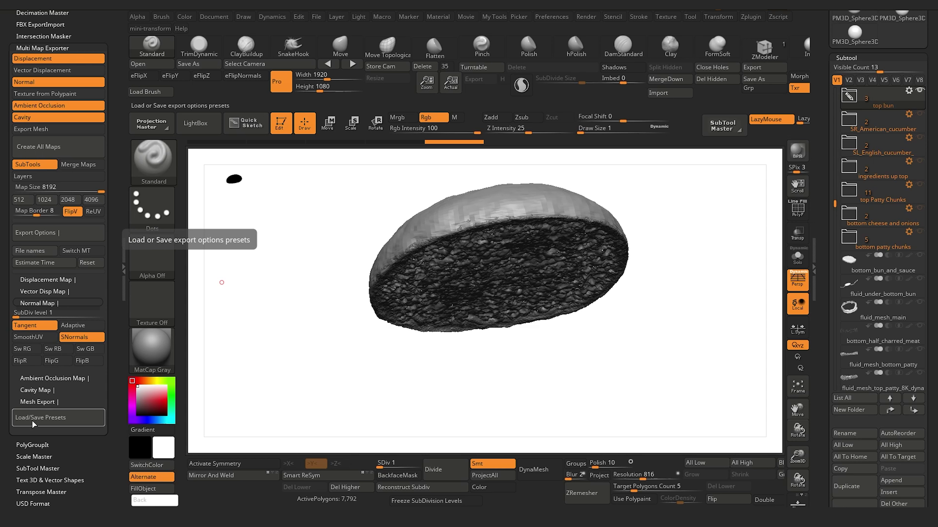
left_click(34, 390)
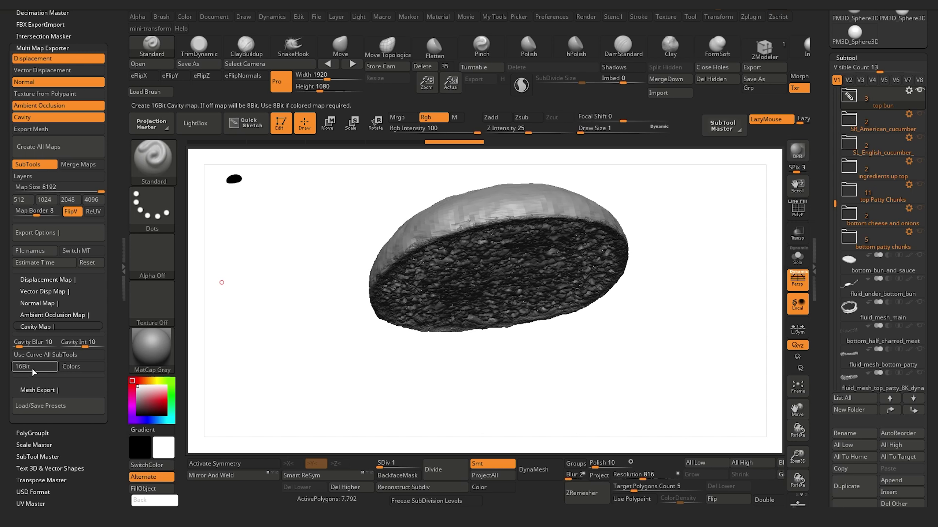
left_click(39, 315)
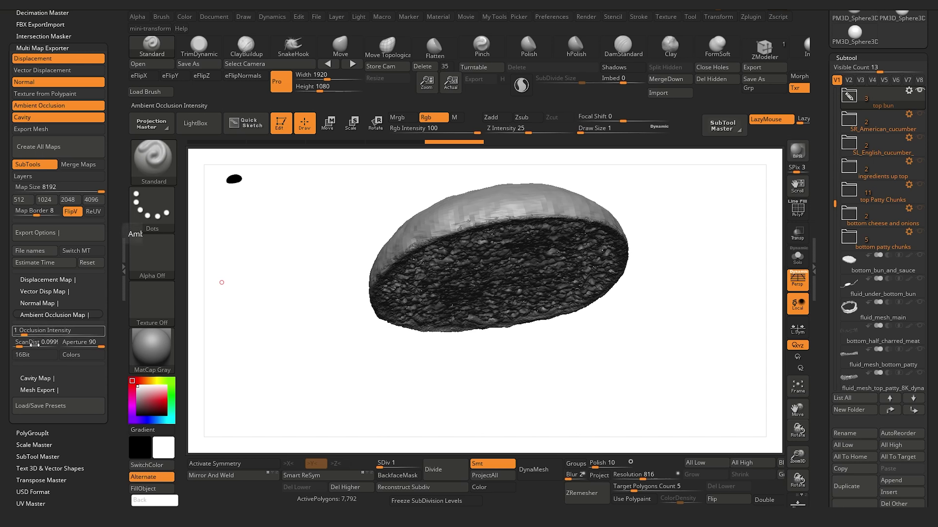
left_click_drag(6, 292, 19, 334)
left_click(22, 344)
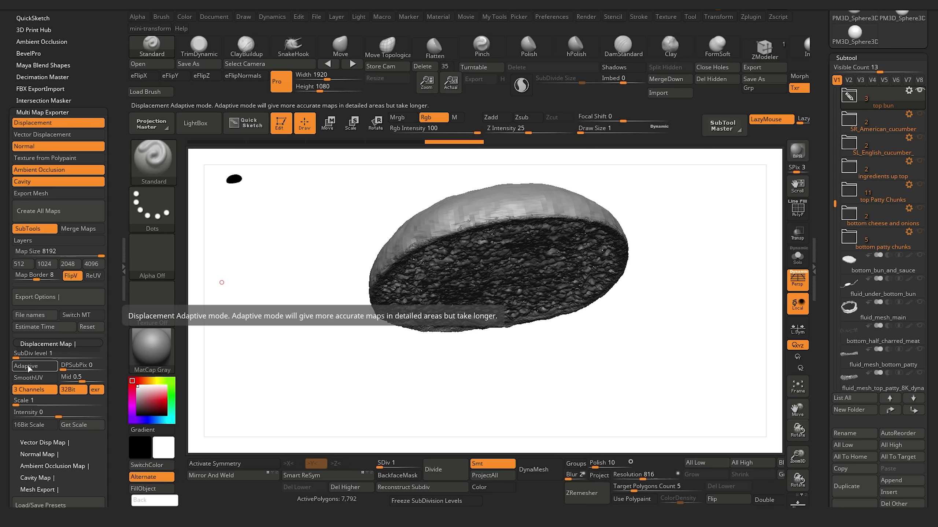
left_click(34, 453)
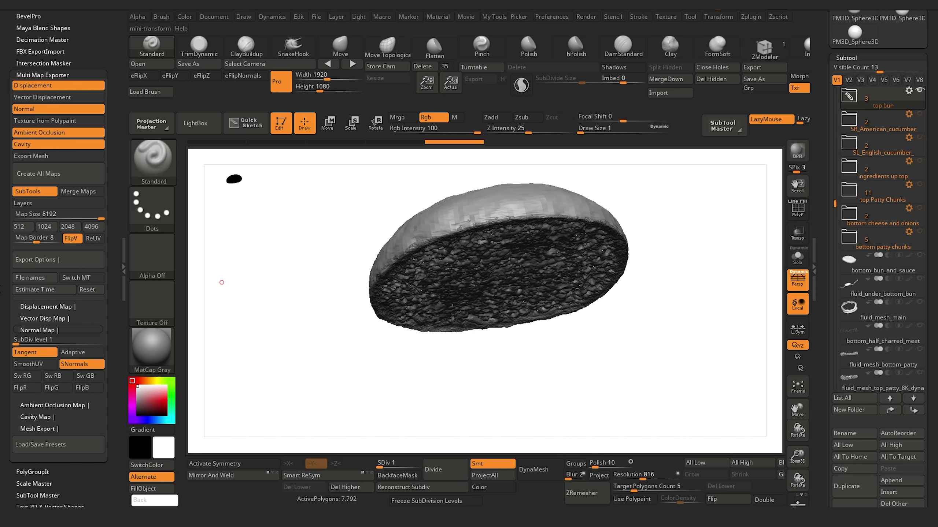
left_click_drag(6, 281, 12, 326)
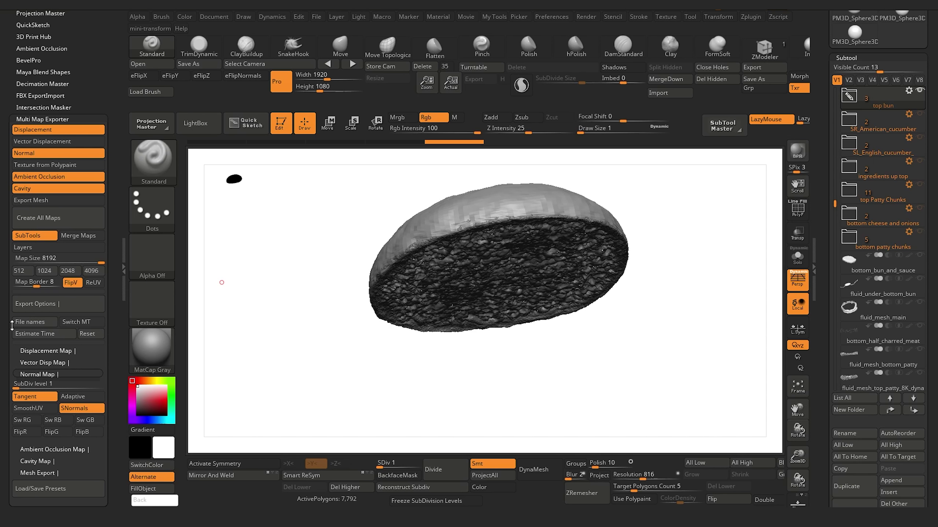
scroll(3, 266, "up", 2)
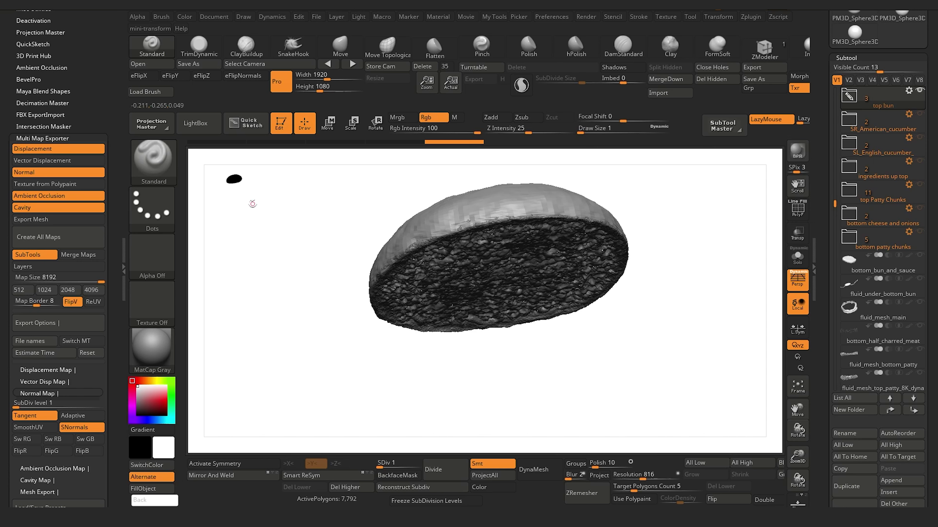
Review the export file name options, including the displacement map suffix, and accept them.
left_click(42, 340)
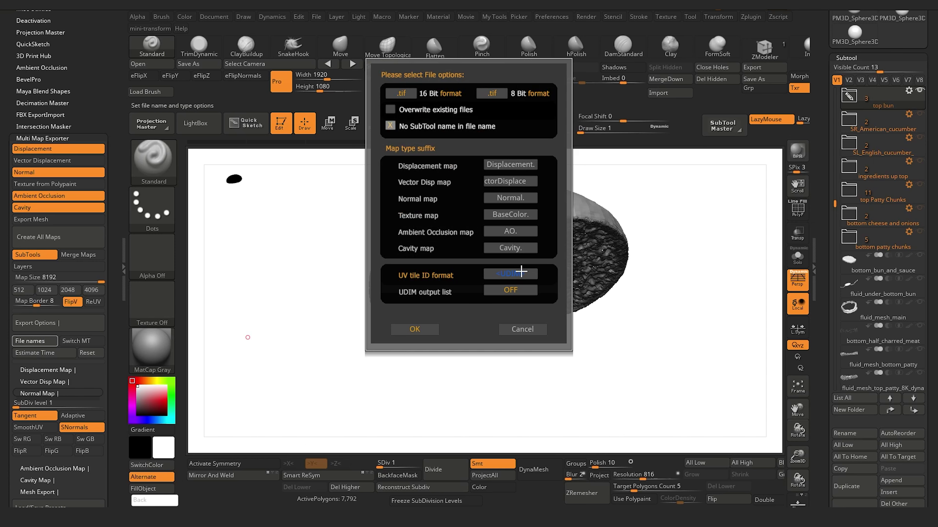
left_click(513, 168)
left_click(415, 333)
Create all maps for the top bun, saving them in the Texture Maps folder under the base name topBun.
left_click(58, 238)
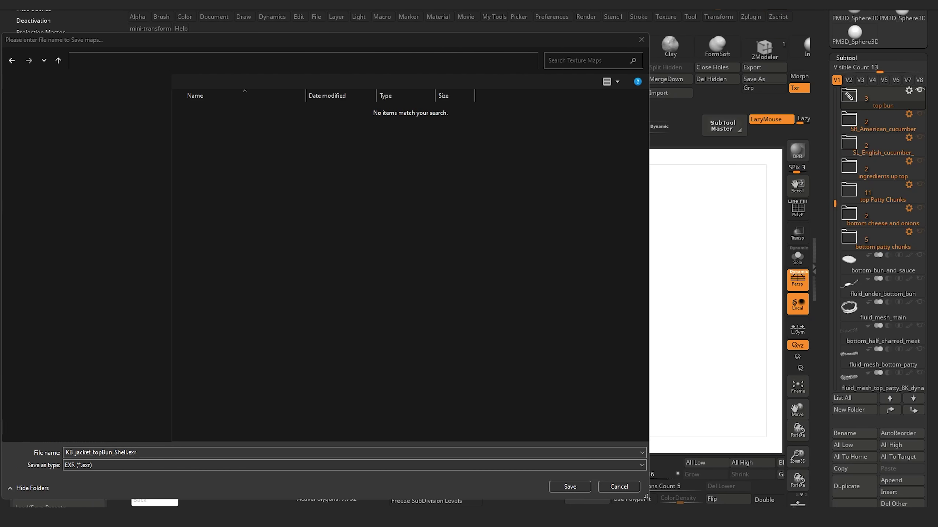
left_click(127, 452)
left_click_drag(127, 452, 66, 452)
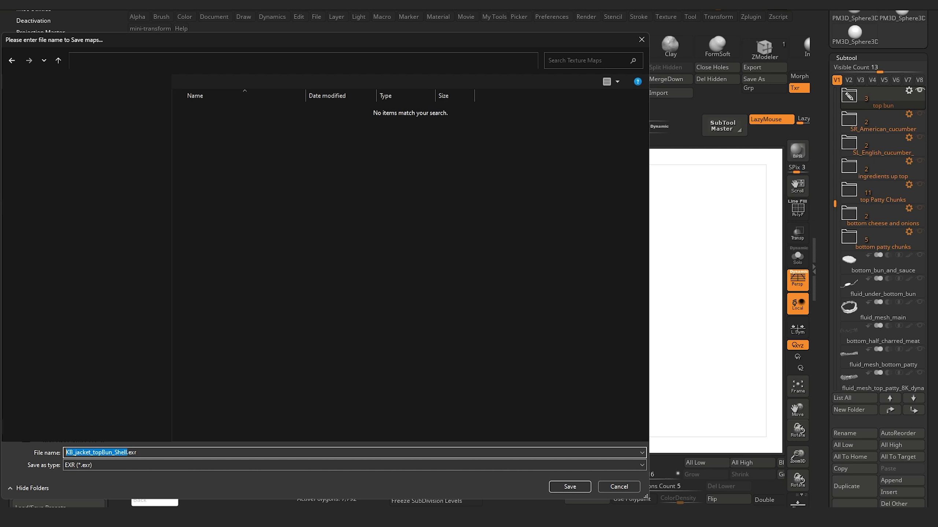
type("top")
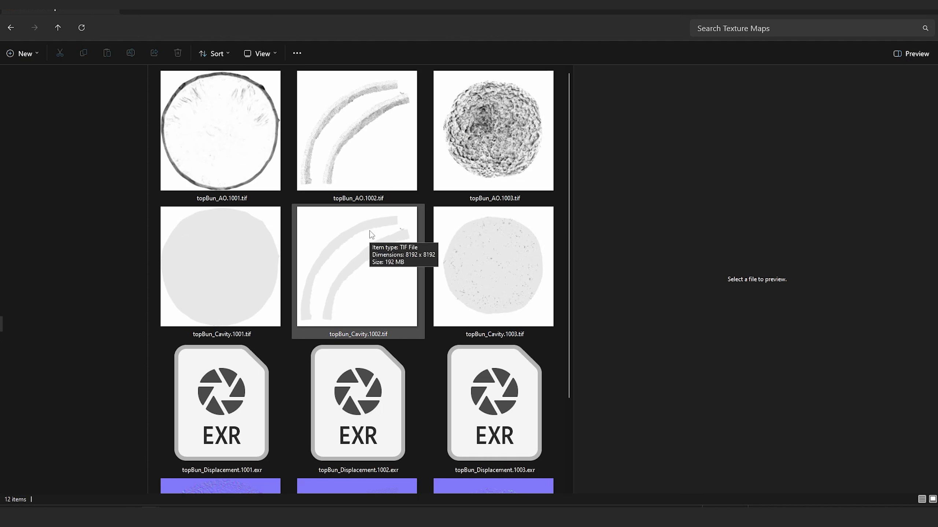
Switch to File Explorer and preview the exported topBun ambient occlusion maps 1002 and 1003 and normal maps 1001 and 1002.
left_click(366, 181)
left_click(494, 152)
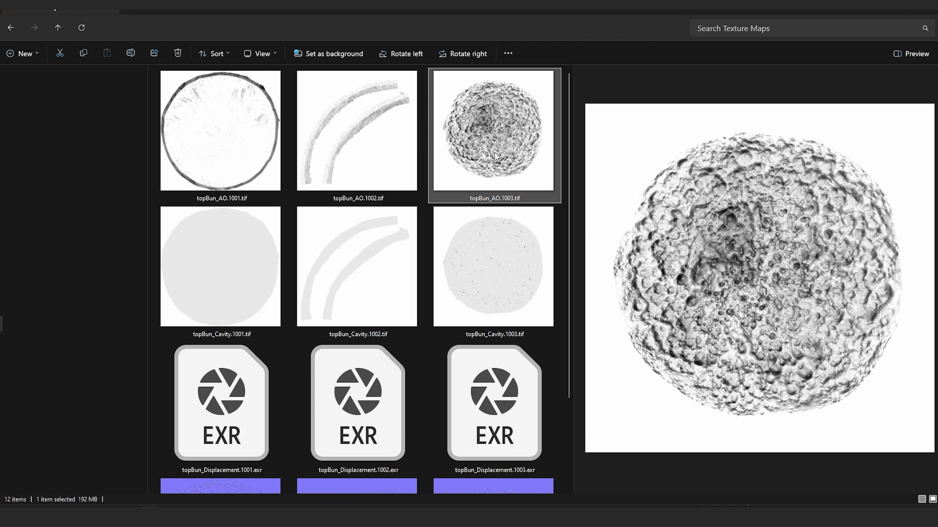
scroll(222, 444, "down", 3)
left_click(227, 435)
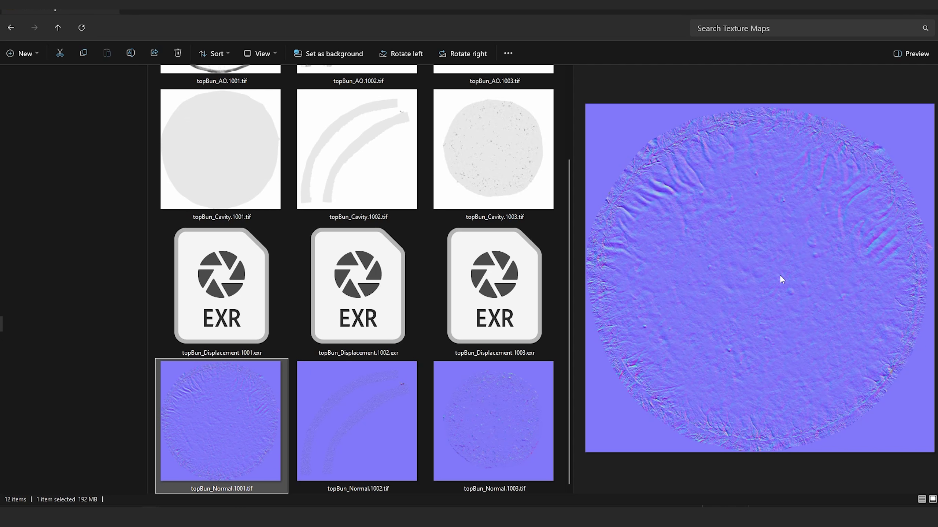
left_click(406, 413)
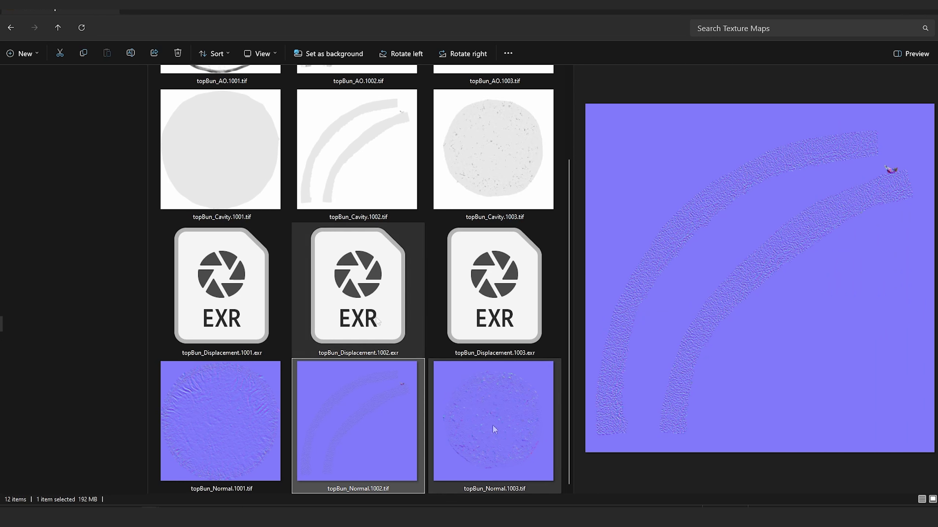
Open topBun_Displacement.1002.exr in Photoshop with alpha data read as an alpha channel, and inspect the map at 12.5% zoom.
right_click(360, 271)
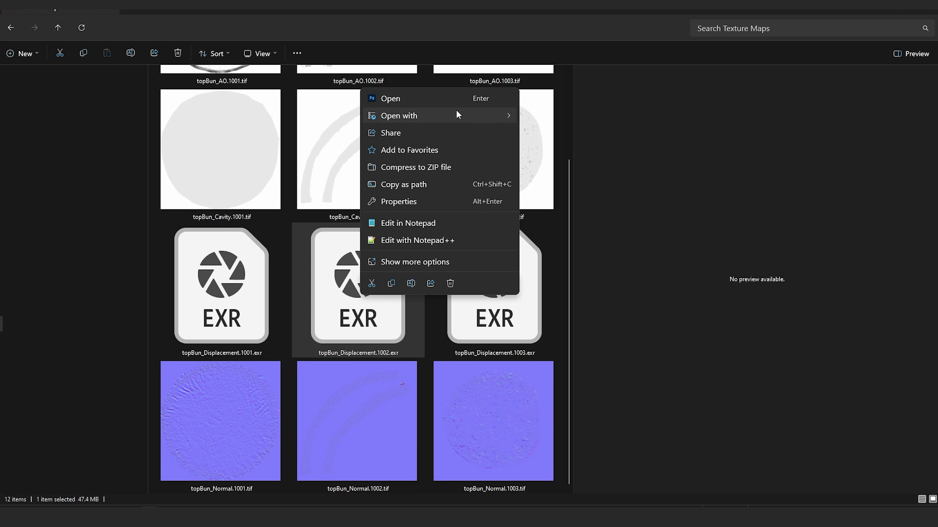
left_click(454, 97)
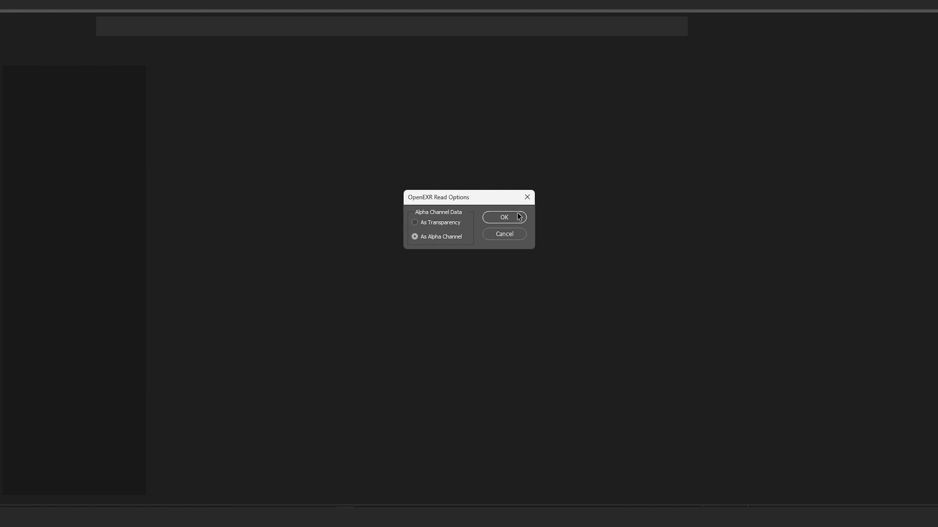
left_click(516, 216)
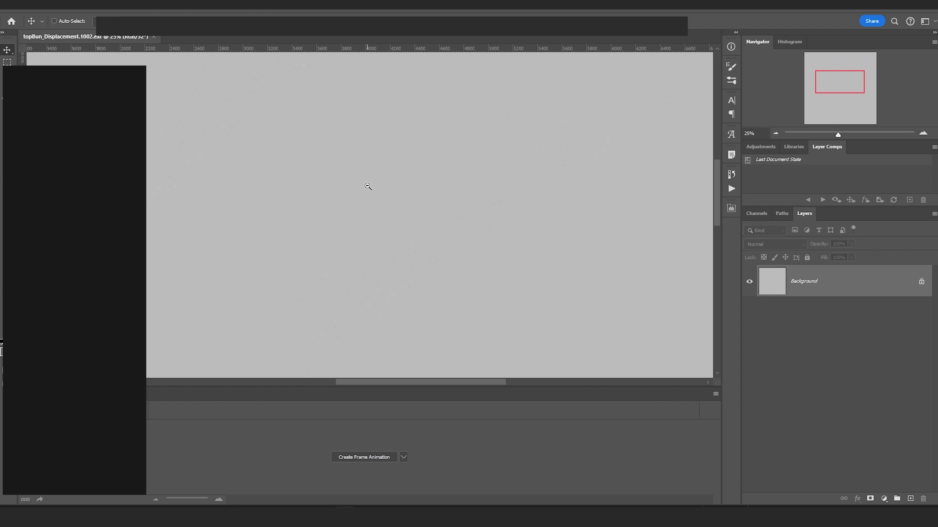
left_click(368, 187, "alt")
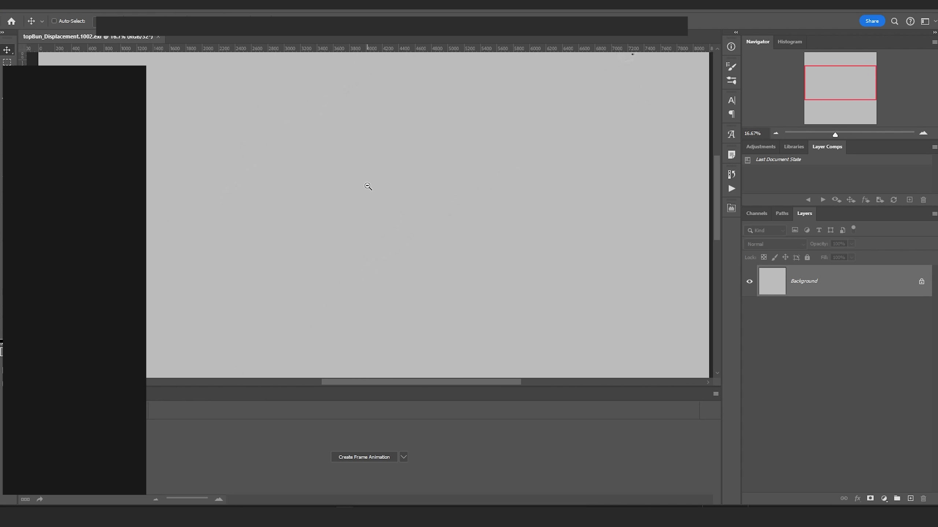
left_click(368, 187, "alt")
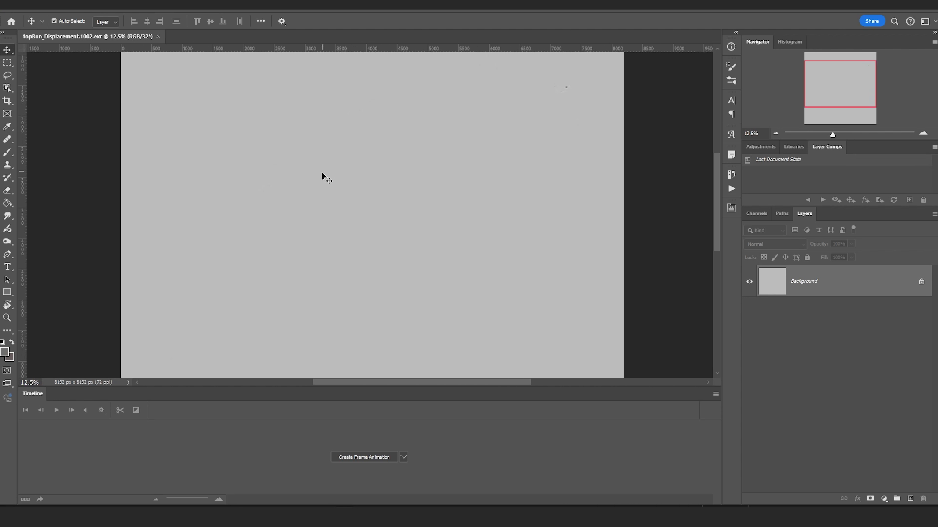
Return to the exported maps, open topBun_Displacement.1001.exr in Photoshop, and inspect its surface detail up close.
left_click(888, 10)
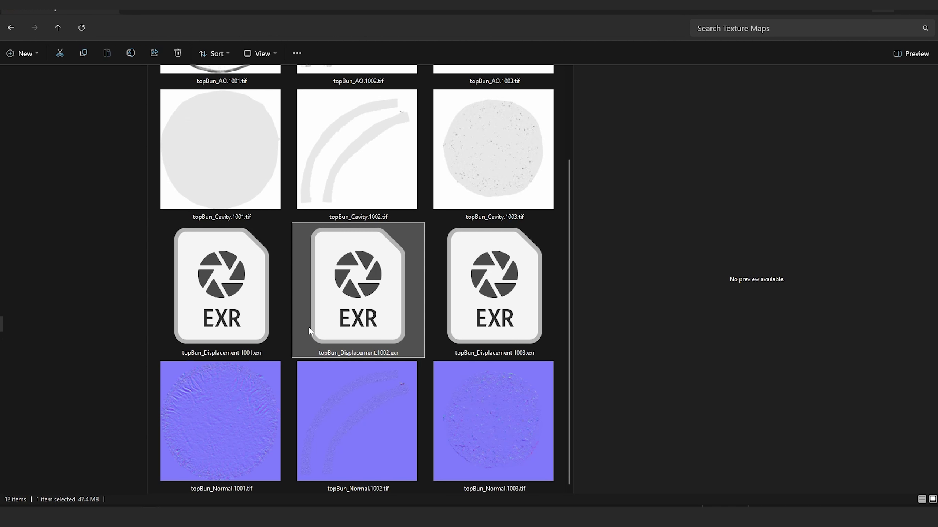
right_click(233, 294)
left_click(271, 116)
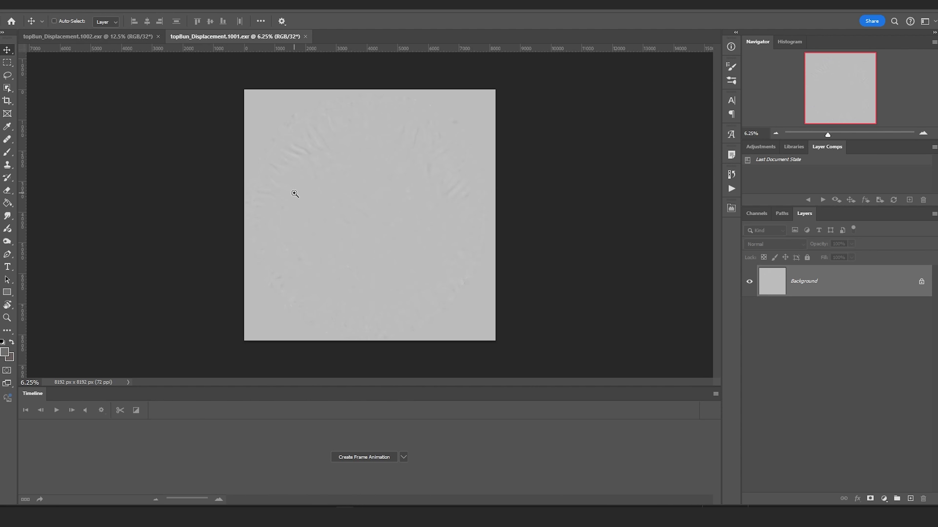
left_click(294, 193)
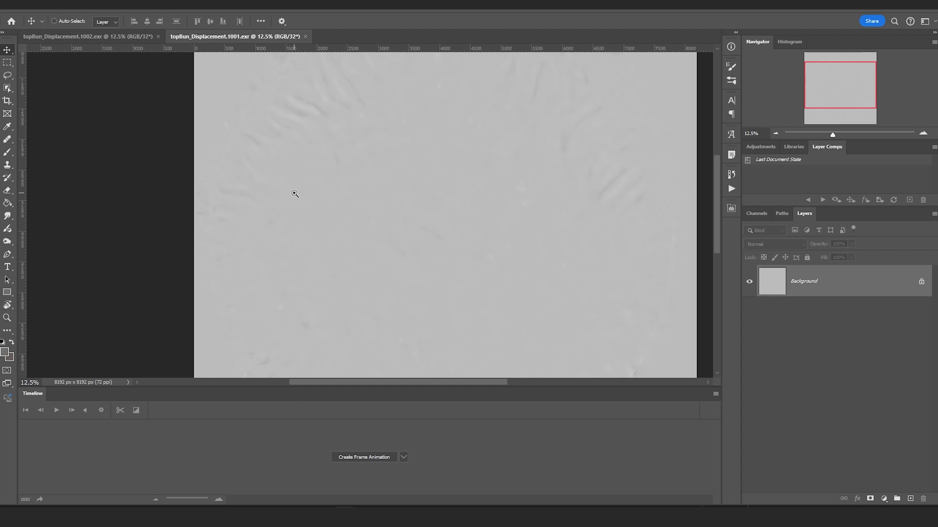
Zoom in on topBun_Displacement.1001.exr and examine the wrinkle detail near the bun's edge.
left_click(324, 183)
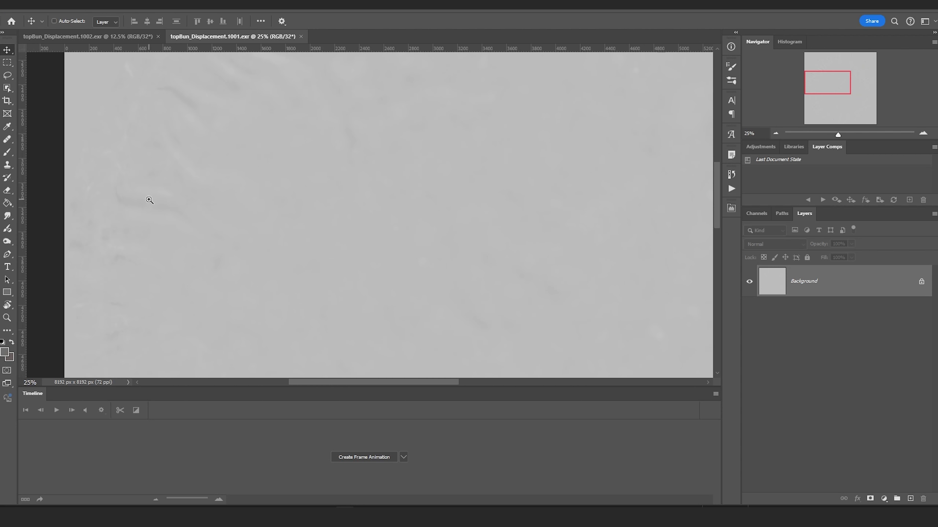
left_click(149, 200)
left_click(149, 200)
left_click(148, 200)
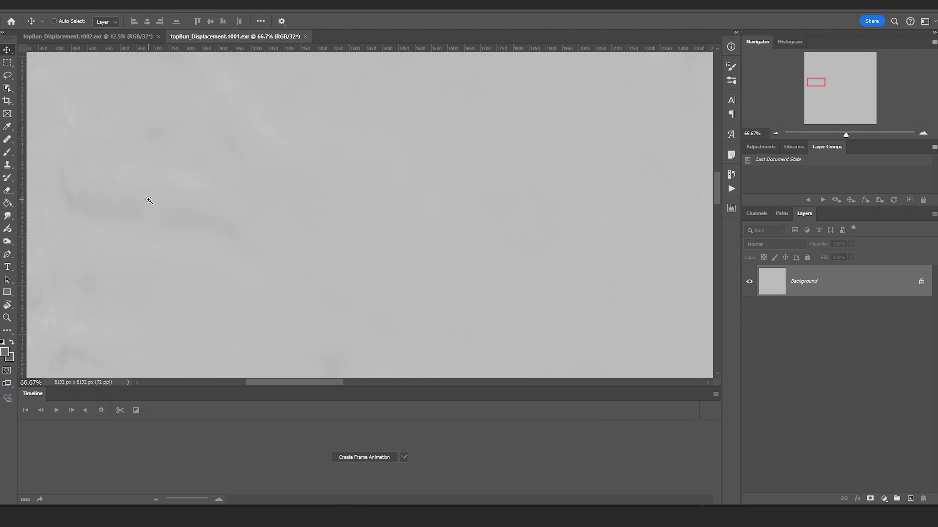
left_click(222, 204, "alt")
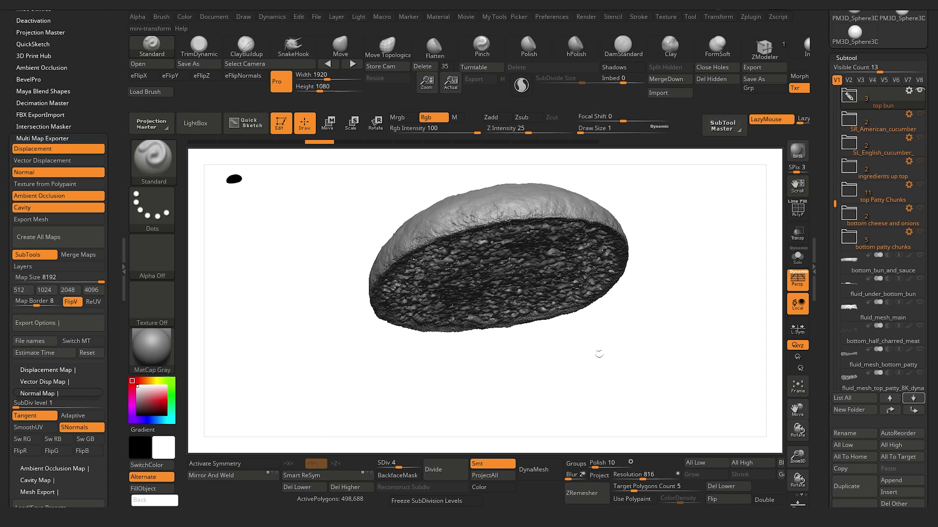
Switch to ZBrush, hide the top bun folder, show the American and English cucumber folders, and select the american_cucumber subtool.
mouse_move(906, 99)
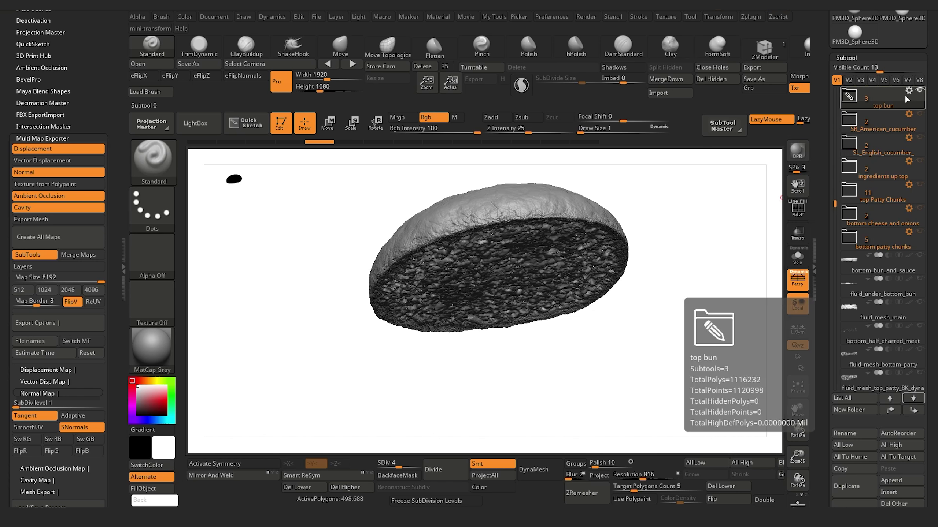
left_click(919, 91)
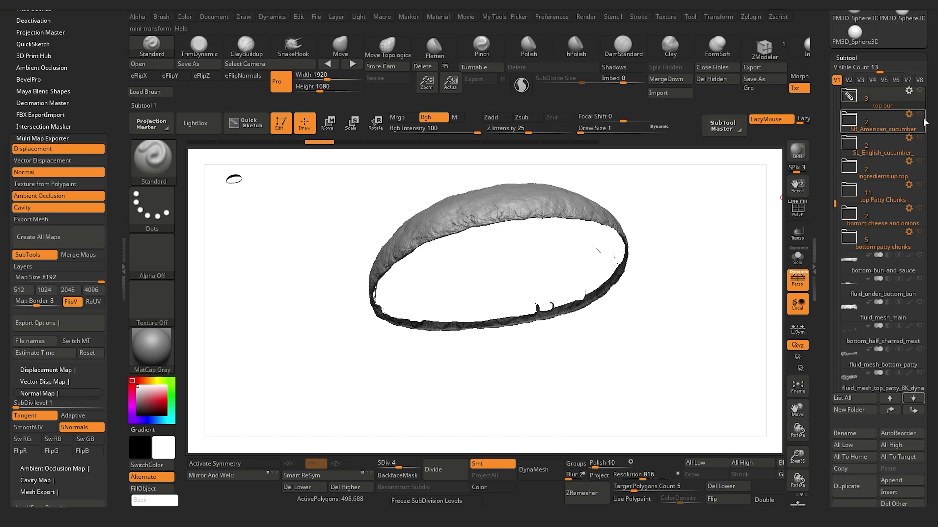
left_click_drag(919, 116, 920, 138)
mouse_move(524, 356)
left_mouse_down()
mouse_move(522, 327)
mouse_move(516, 360)
left_mouse_up()
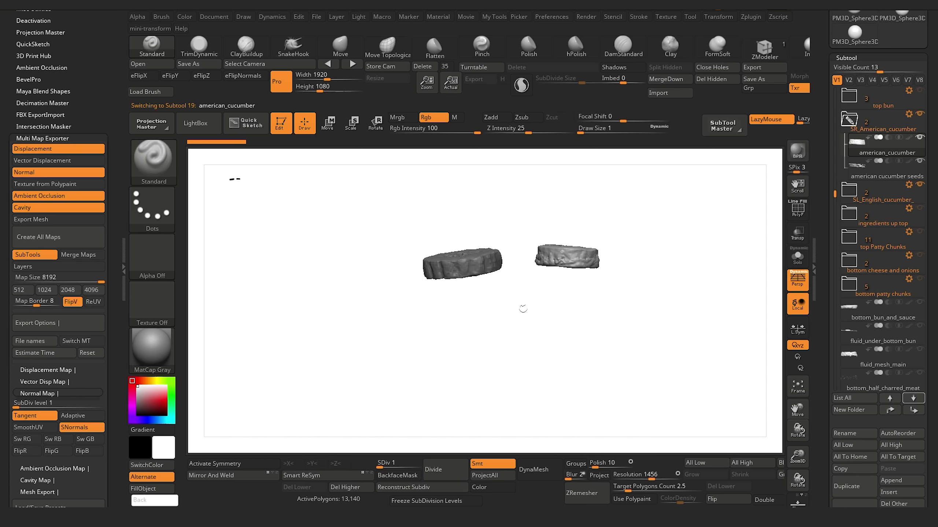
mouse_move(478, 389)
left_mouse_down()
mouse_move(502, 421)
mouse_move(485, 400)
mouse_move(452, 390)
mouse_move(476, 393)
left_mouse_up()
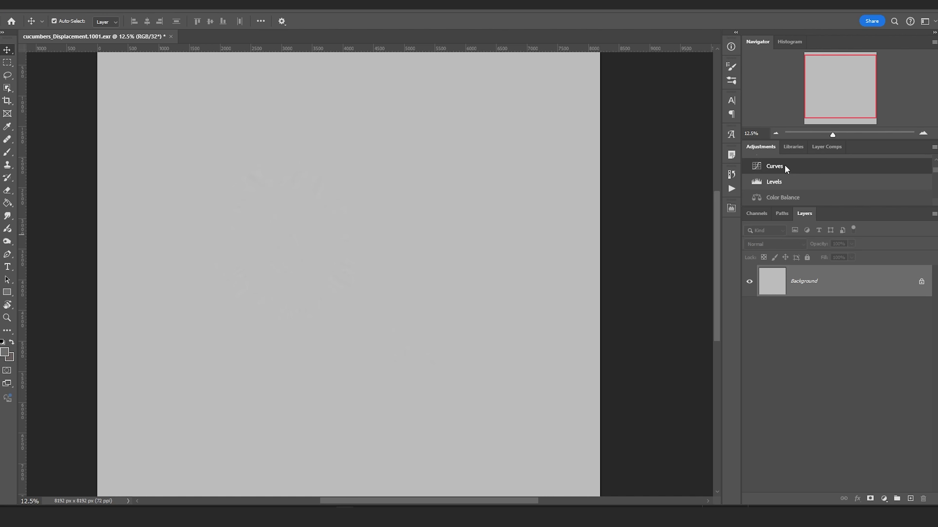
Add a Curves adjustment to cucumbers_Displacement.1001.exr in Photoshop and pull the curve's midpoint down to bring out the cucumber detail.
left_click(767, 166)
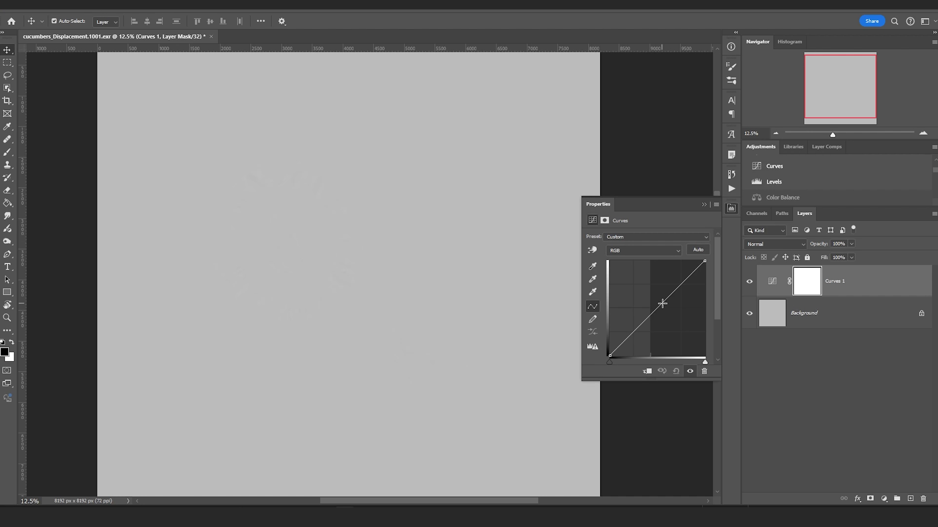
left_click_drag(661, 303, 685, 315)
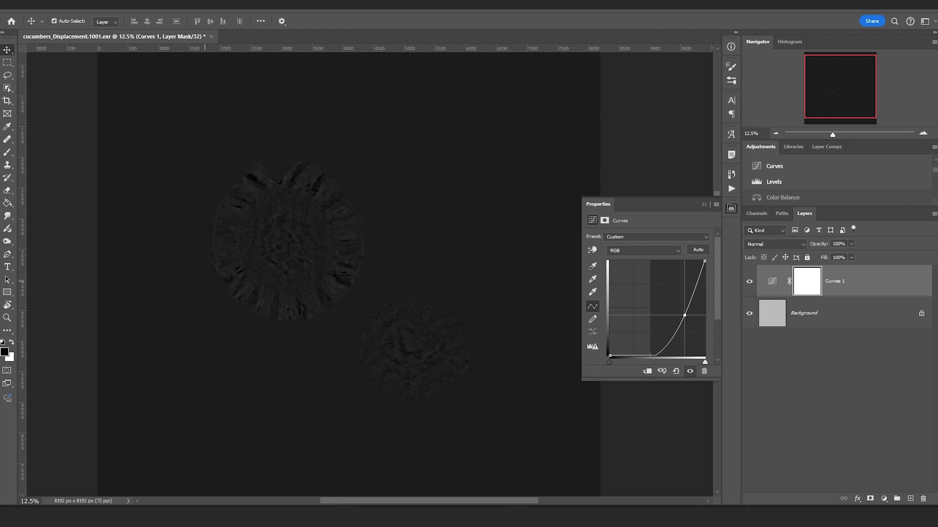
left_click(704, 205)
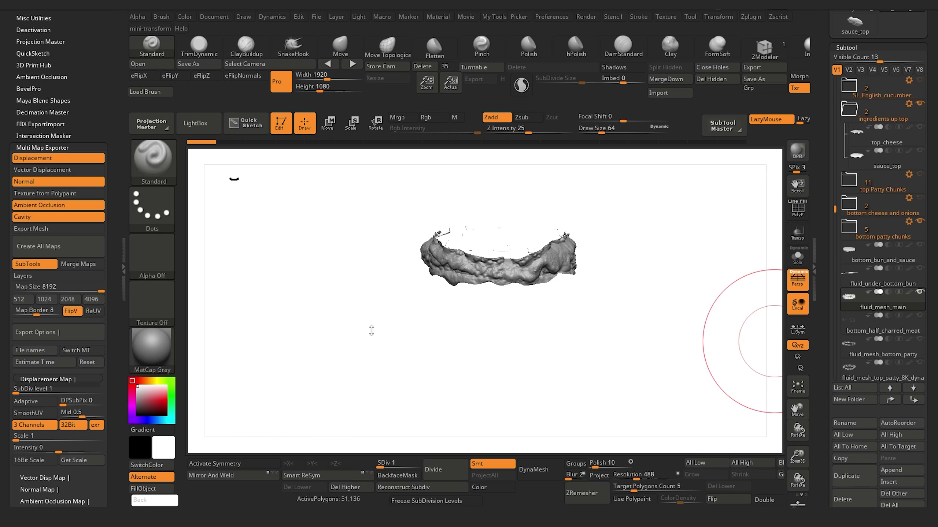
Switch to ZBrush and examine fluid_mesh_main from several angles together with its displacement map export settings.
mouse_move(480, 340)
left_mouse_down()
mouse_move(388, 328)
mouse_move(424, 355)
left_mouse_up()
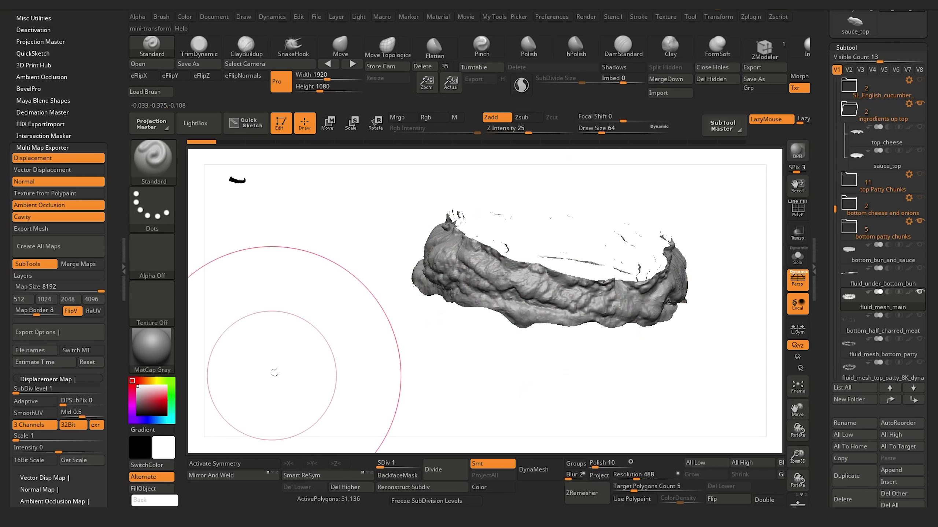
left_click_drag(304, 363, 294, 351)
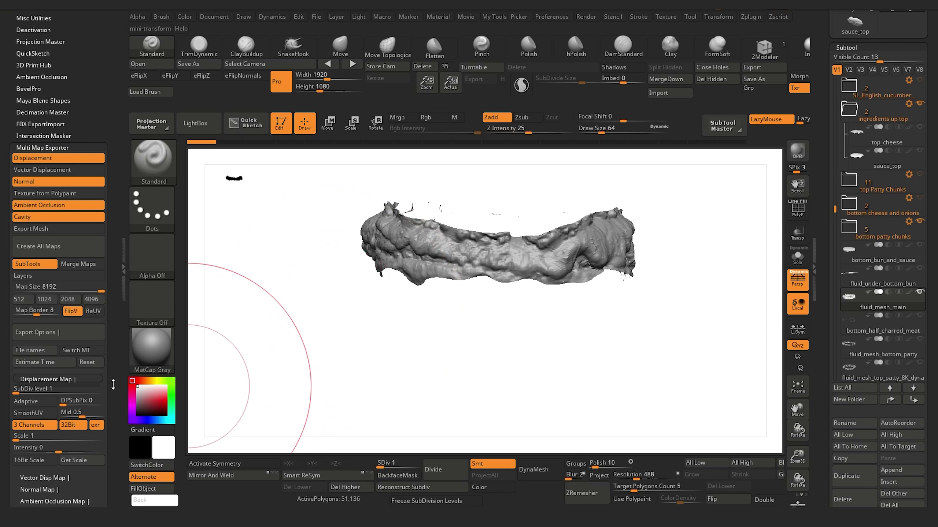
scroll(113, 385, "down", 3)
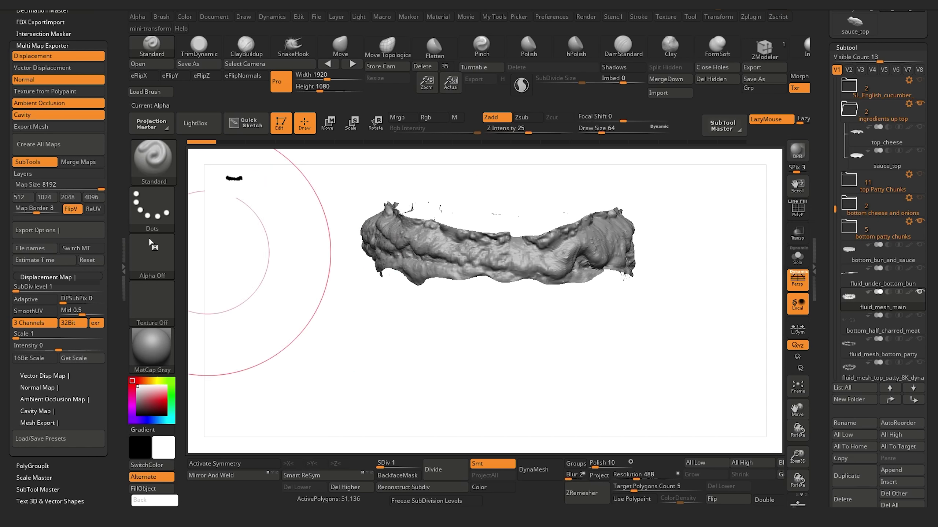
left_click_drag(415, 334, 397, 327)
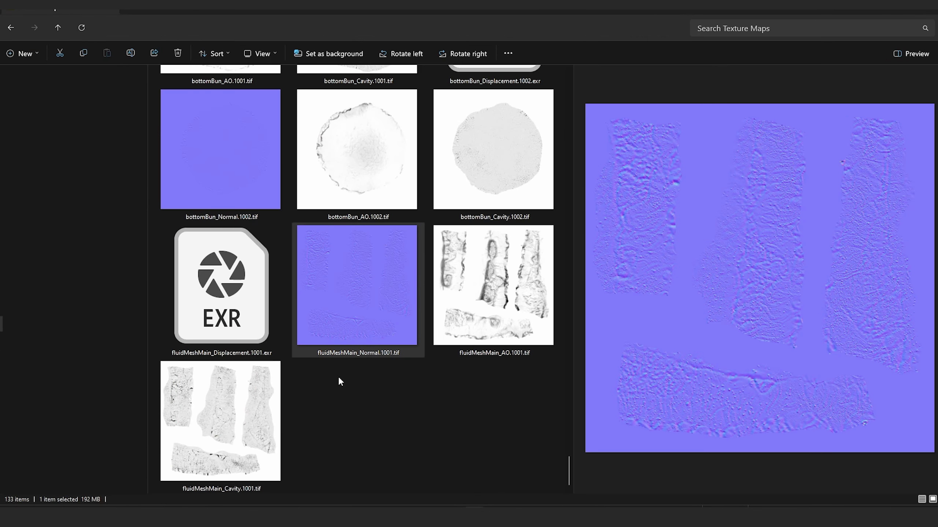
Switch to the Texture Maps folder and preview fluidMeshMain_Normal.1001.tif, bottomBun_Cavity.1001.tif and patties_Cavity.1013.tif.
left_click(389, 416)
left_click(384, 309)
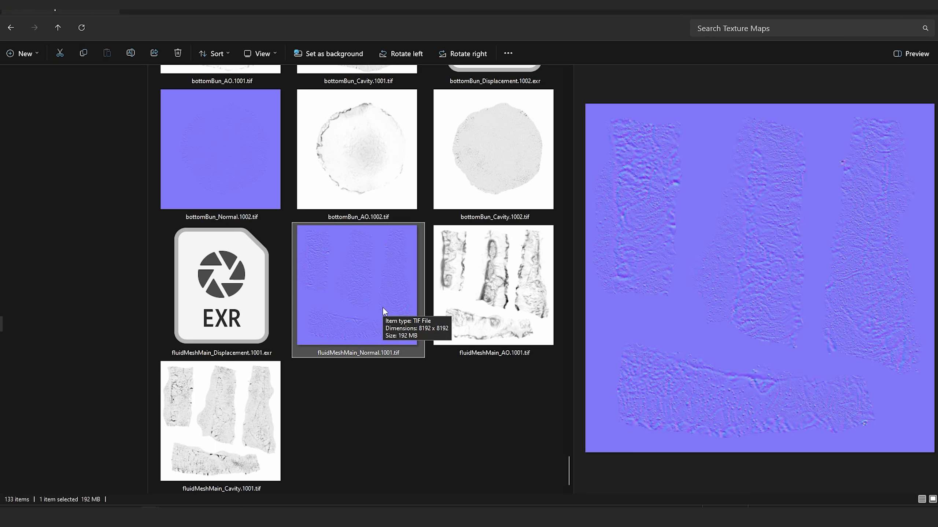
scroll(382, 308, "up", 2)
left_click(367, 284)
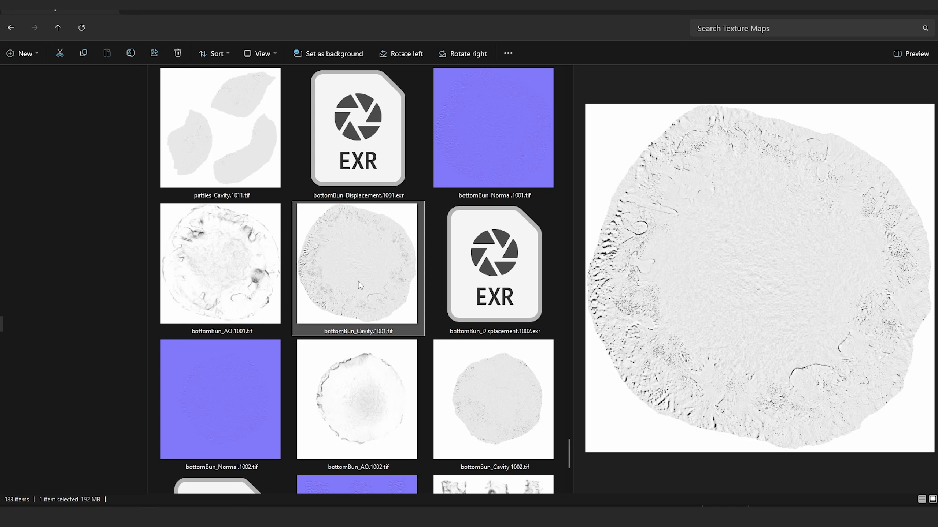
scroll(358, 282, "up", 5)
left_click(358, 283)
Browse the exported patties, bottomBun and fluidMeshMain maps to check the set of UV tiles for each part.
scroll(355, 290, "down", 2)
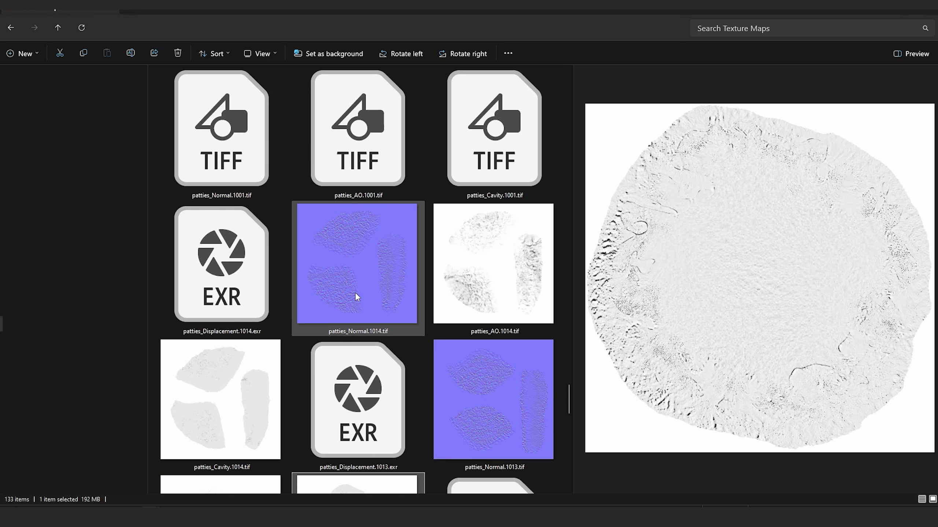
scroll(355, 288, "down", 2)
scroll(340, 250, "up", 6)
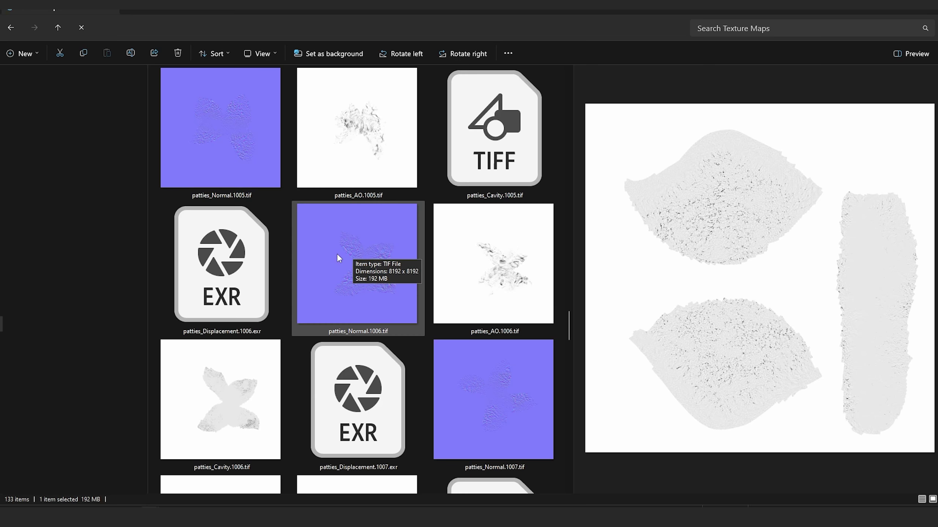
scroll(336, 254, "up", 6)
scroll(342, 257, "down", 10)
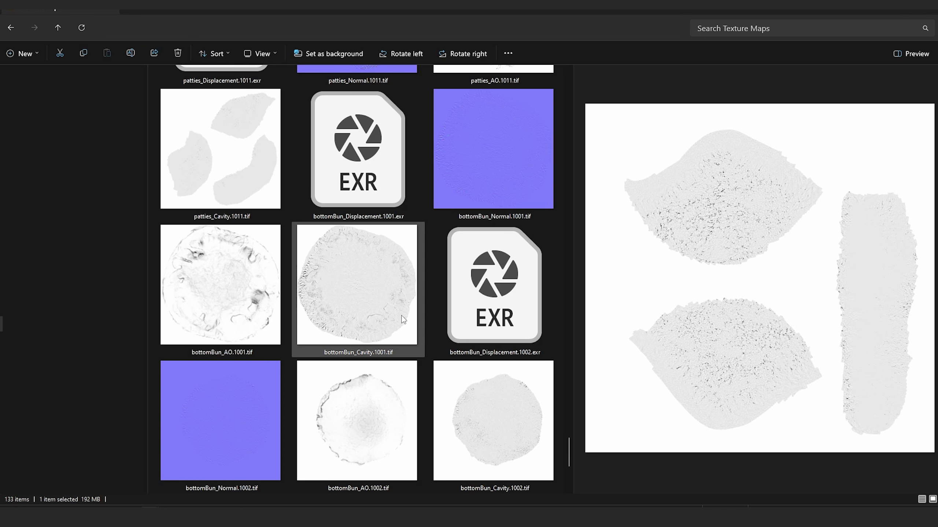
scroll(403, 319, "down", 3)
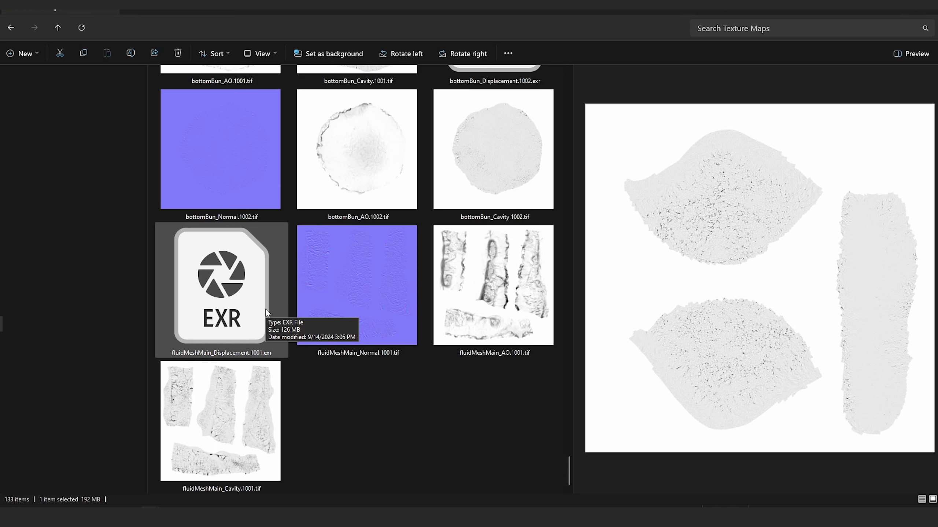
scroll(338, 292, "up", 5)
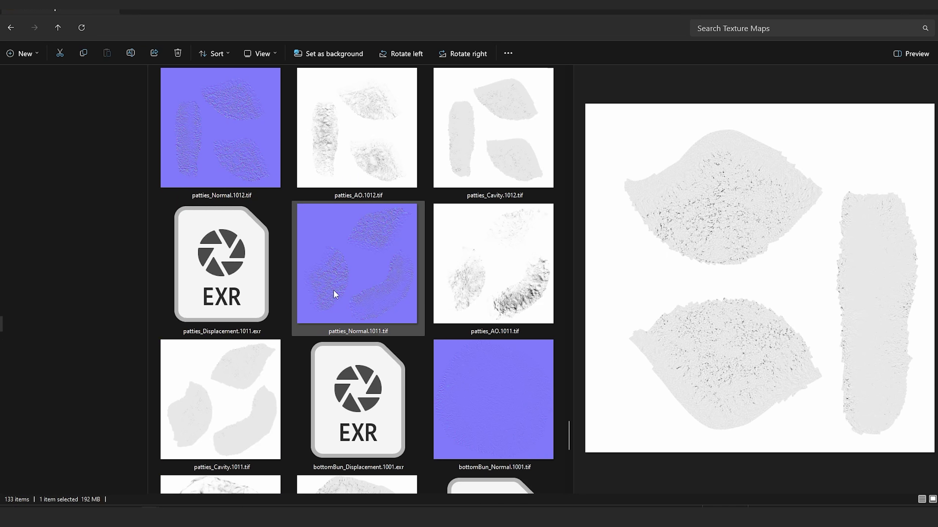
scroll(334, 294, "up", 3)
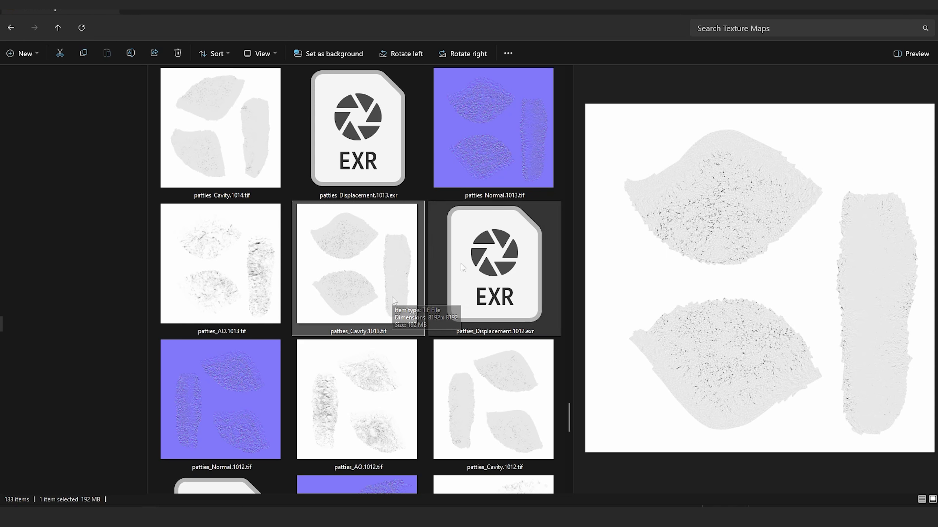
scroll(427, 297, "down", 3)
scroll(339, 292, "up", 3)
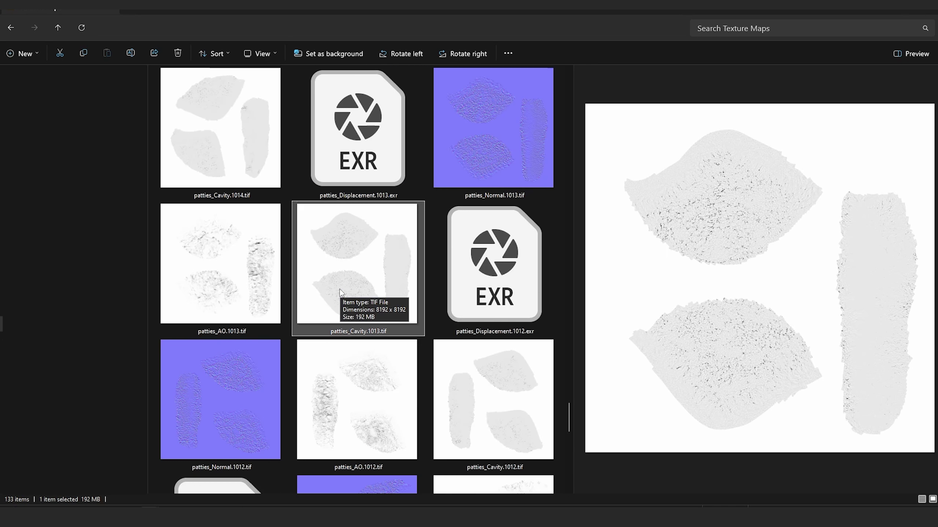
scroll(339, 292, "down", 3)
Preview the patties ambient occlusion maps 1012 and 1011, and look through the other patty map tiles.
left_click(345, 174)
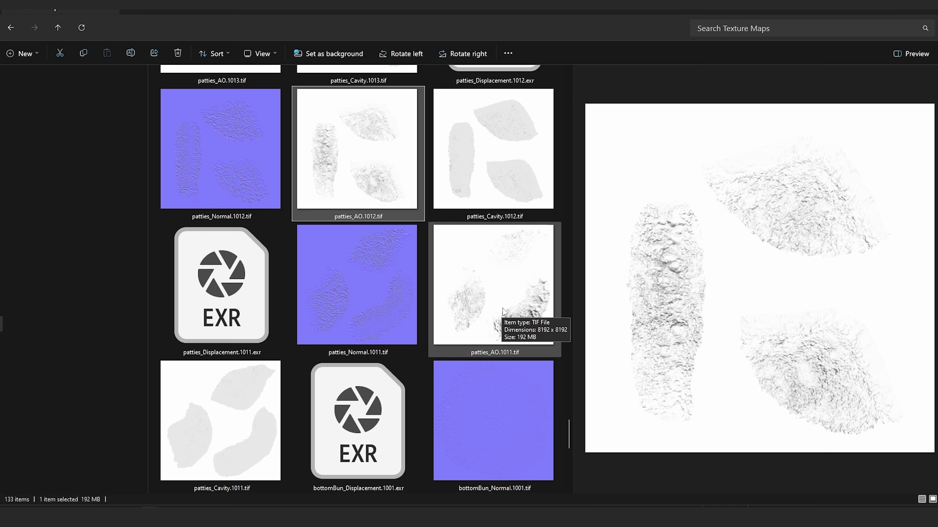
left_click(538, 296)
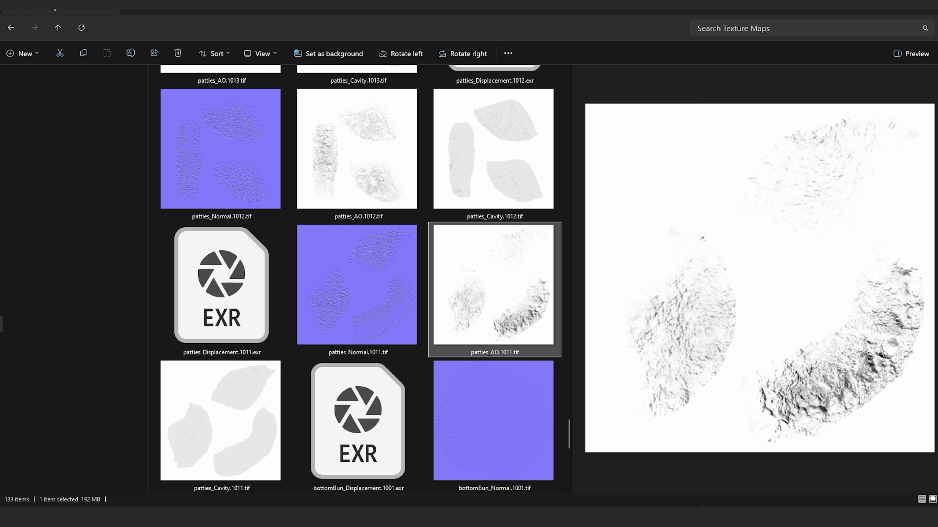
scroll(523, 291, "up", 10)
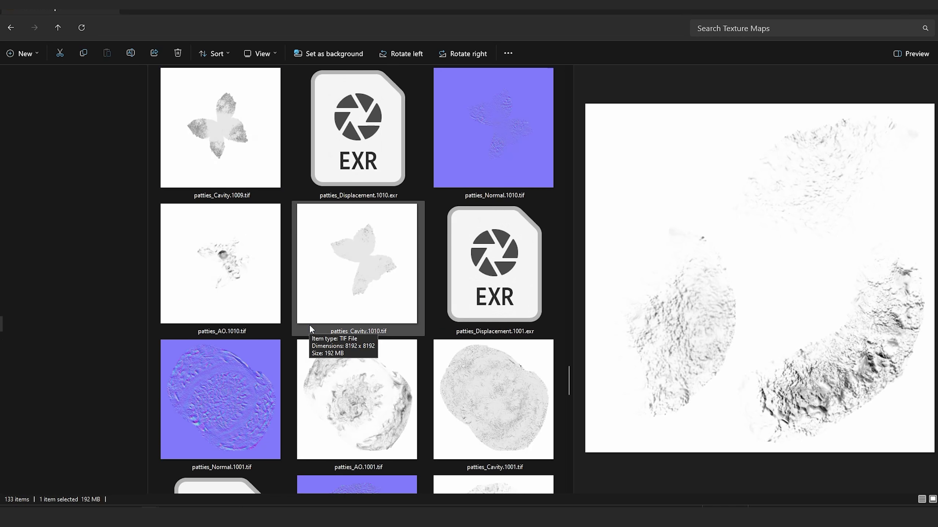
scroll(312, 324, "up", 8)
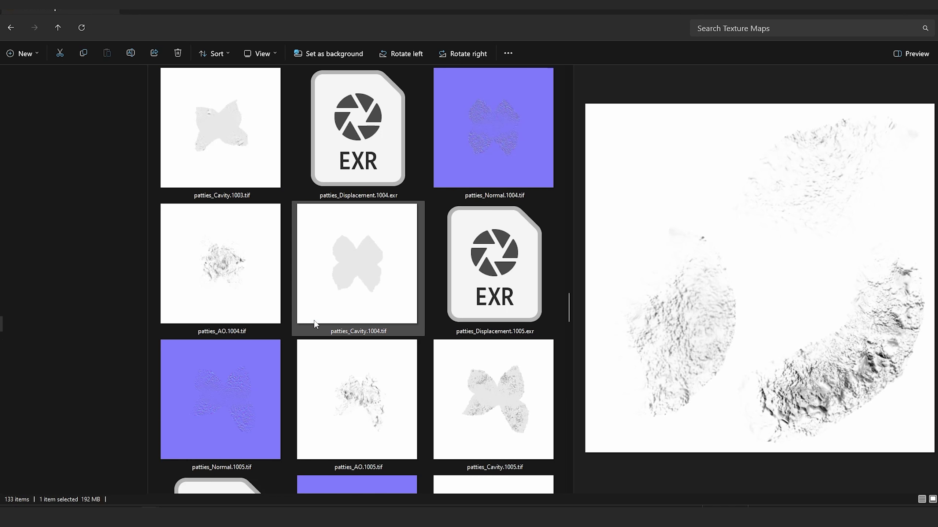
scroll(314, 324, "down", 8)
scroll(313, 321, "down", 10)
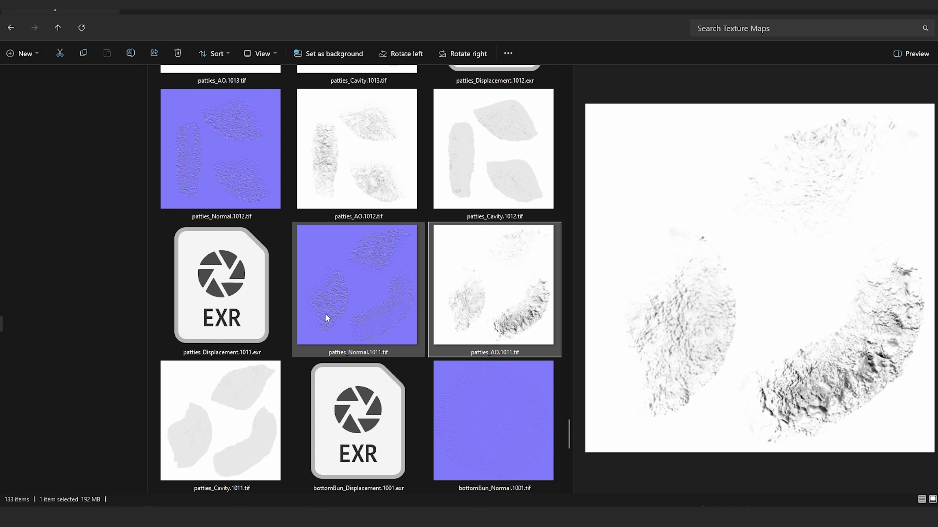
left_click(366, 298)
Compare patties_AO.1012.tif with patties_Cavity.1012.tif by alternating their previews.
left_click(348, 169)
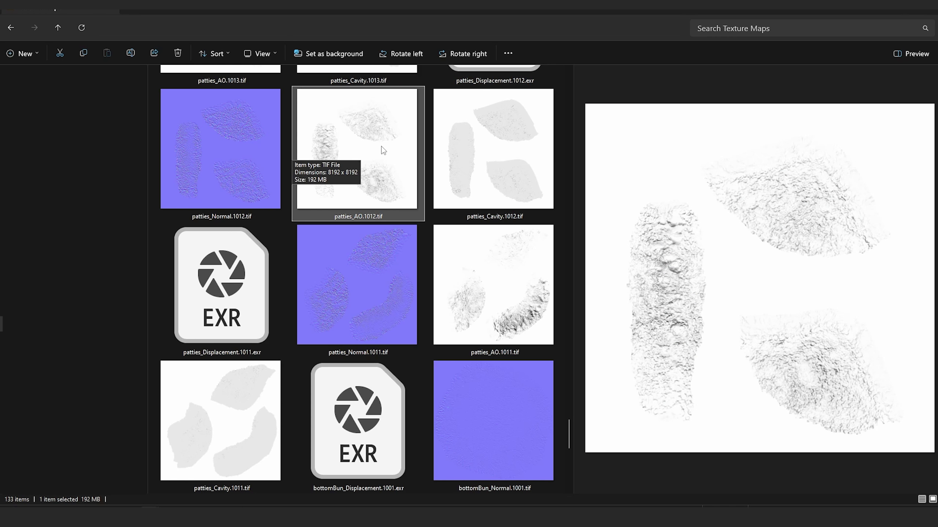
left_click(478, 150)
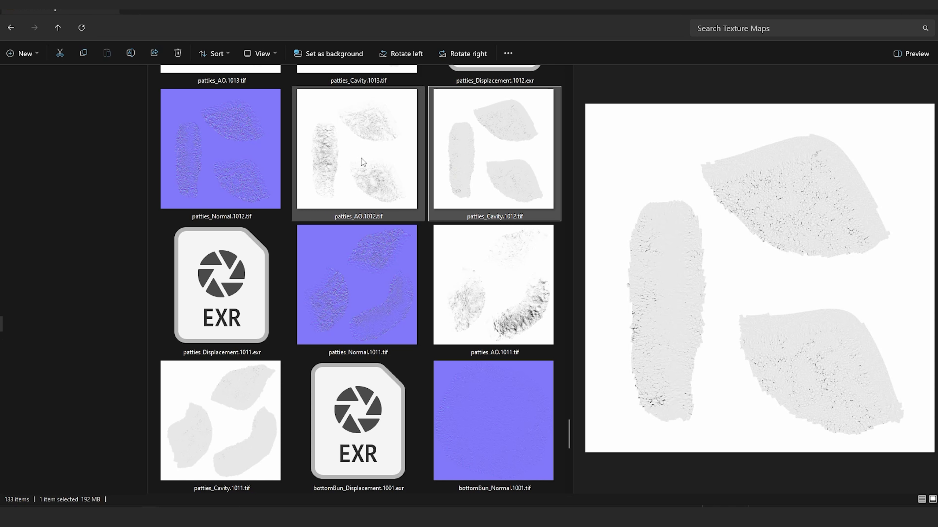
left_click(396, 155)
left_click(446, 154)
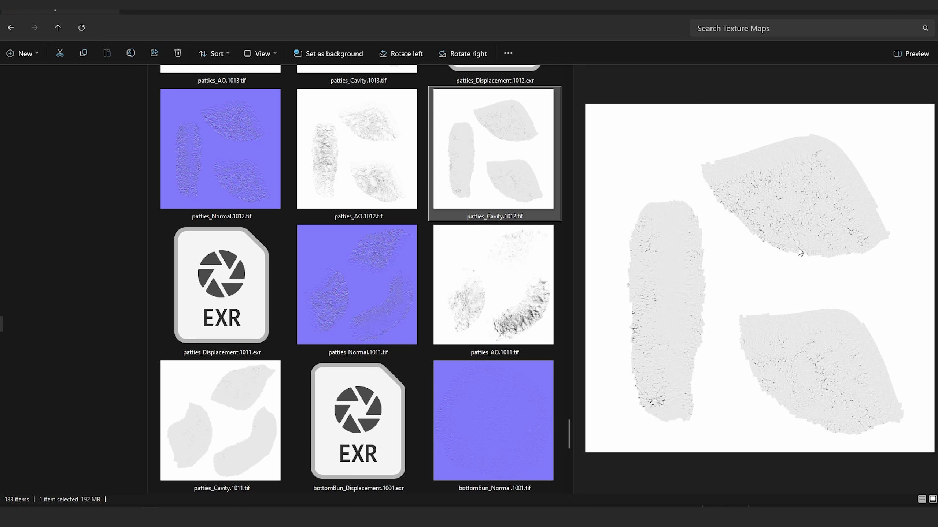
left_click(365, 159)
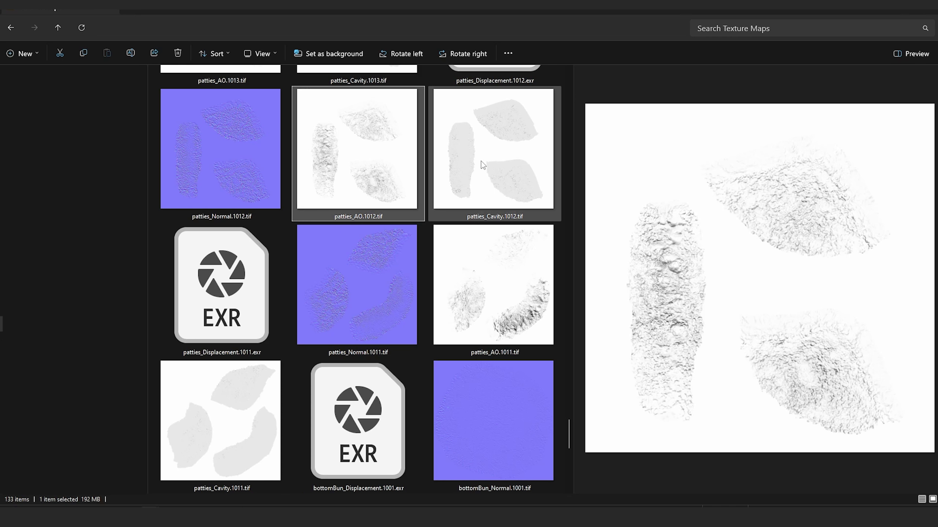
left_click(493, 155)
left_click(421, 164)
left_click(438, 168)
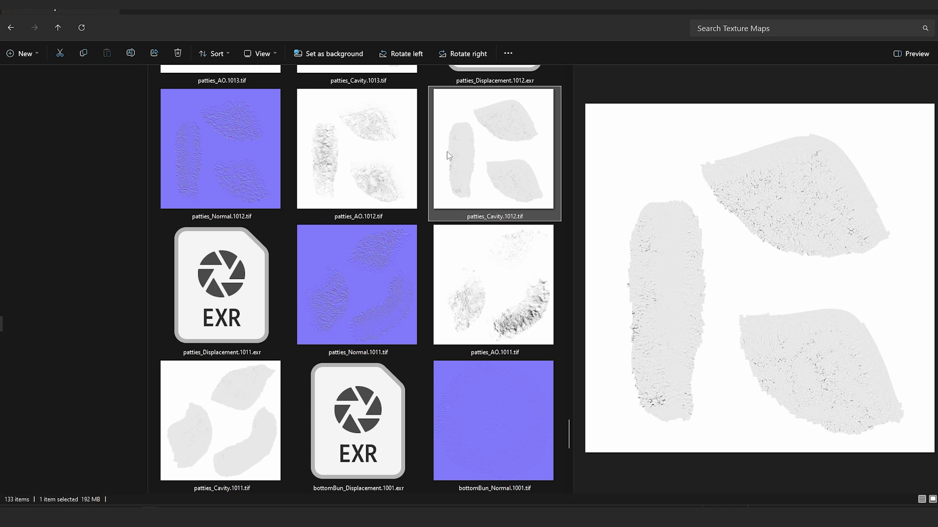
left_click(367, 161)
left_click(467, 165)
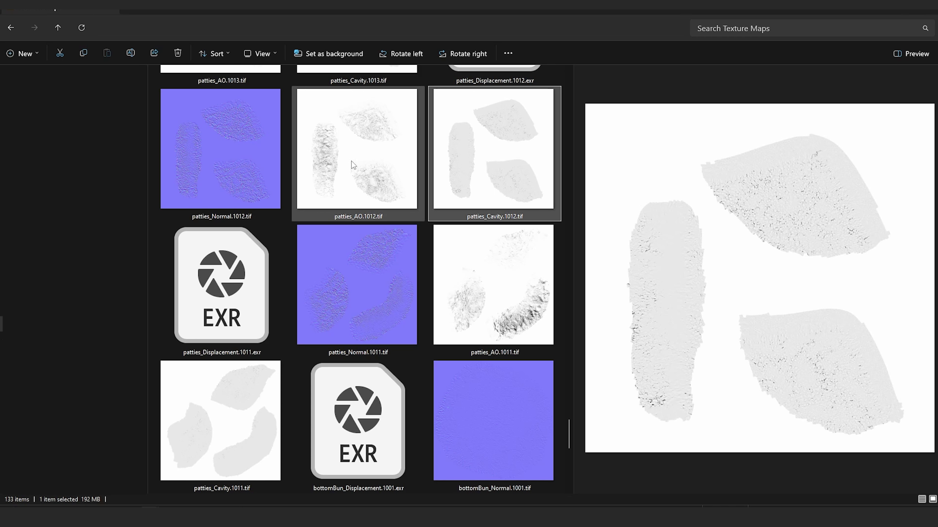
left_click(351, 162)
left_click(459, 197)
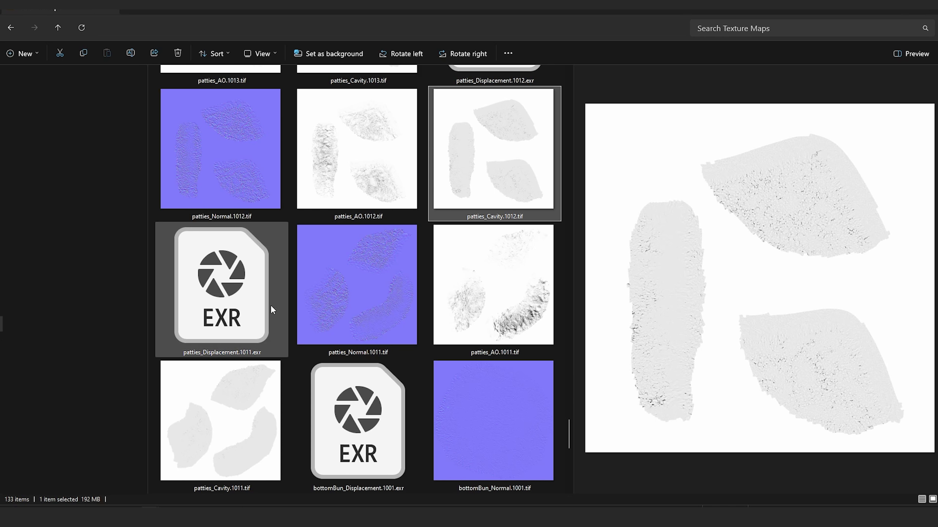
Look back through the exported patties and cheese maps in the Texture Maps folder.
scroll(298, 284, "up", 10)
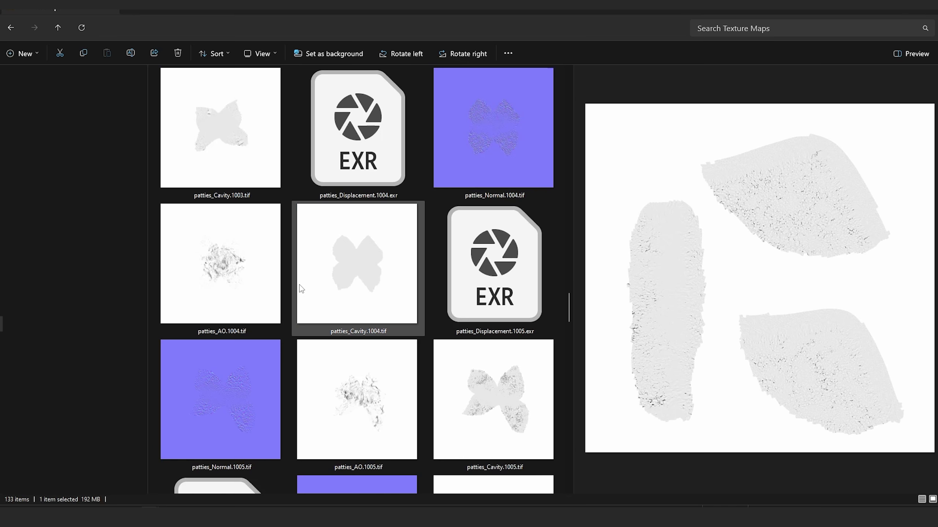
scroll(299, 284, "up", 20)
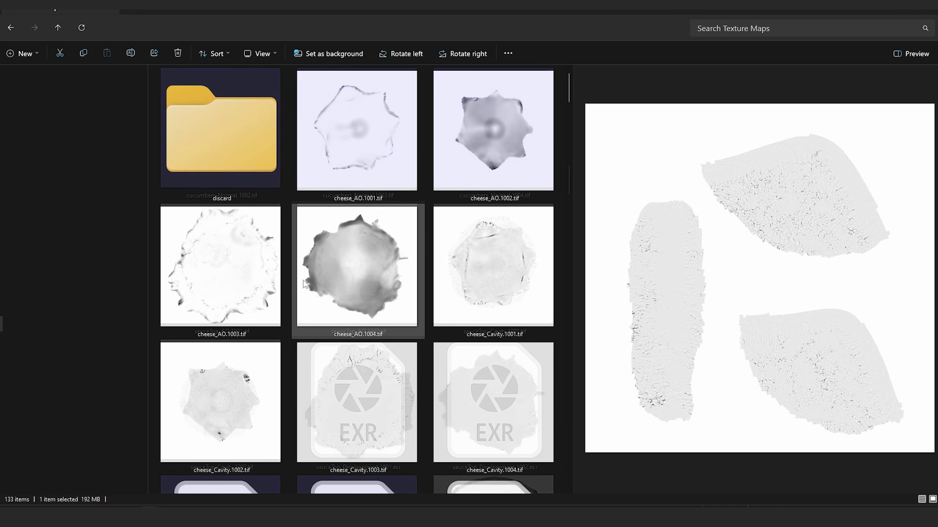
scroll(303, 280, "down", 15)
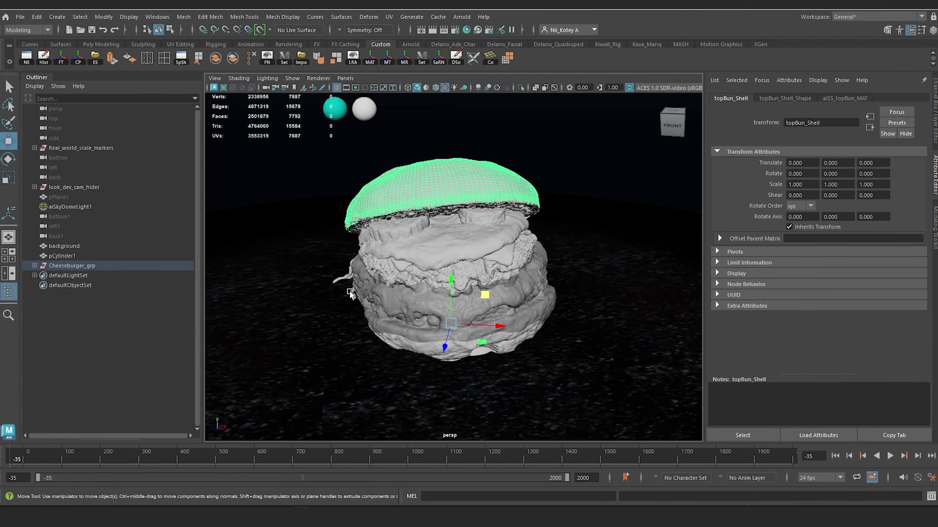
Switch to Maya and set the Arnold subdivision of topBun_Shell_Shape to catclark with 4 iterations, with its displacement attributes expanded.
left_click_drag(349, 292, 427, 265, "alt")
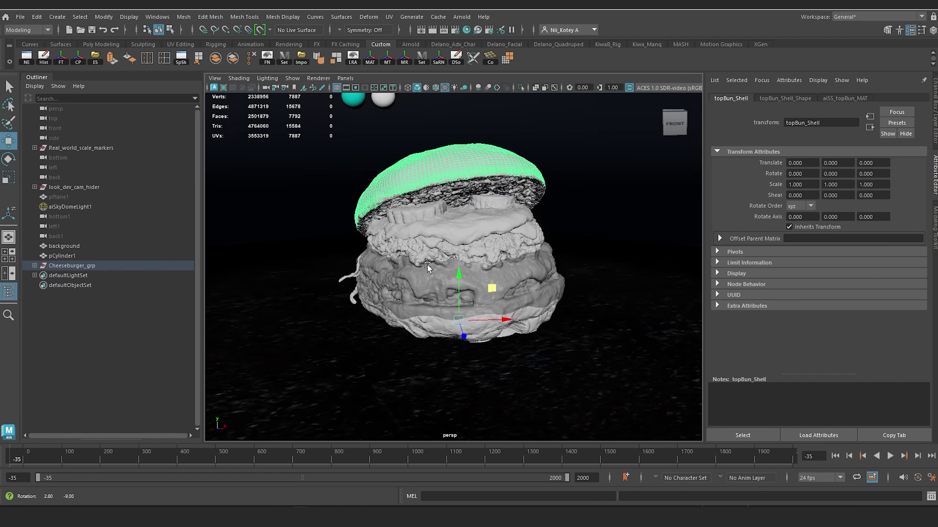
scroll(424, 265, "up", 5)
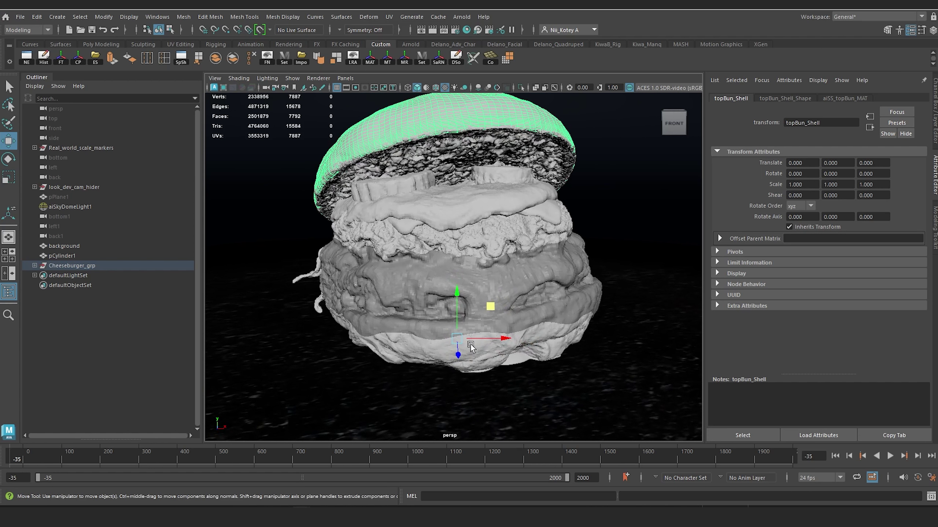
middle_click_drag(449, 148, 447, 203, "alt")
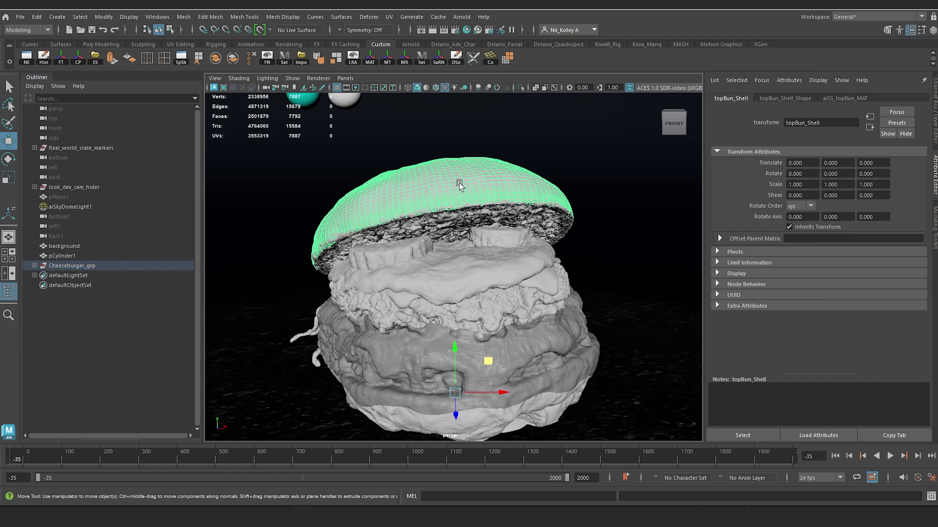
left_click(784, 98)
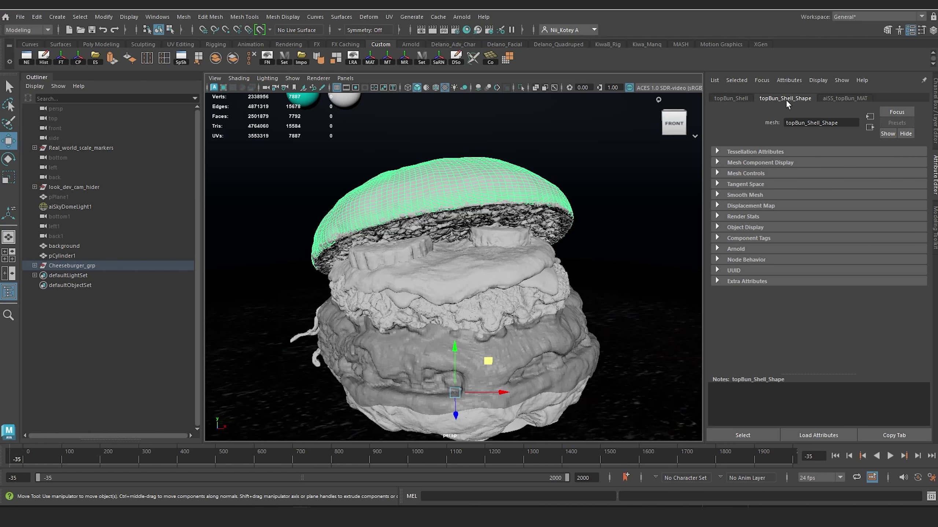
left_click(718, 247)
scroll(730, 258, "down", 5)
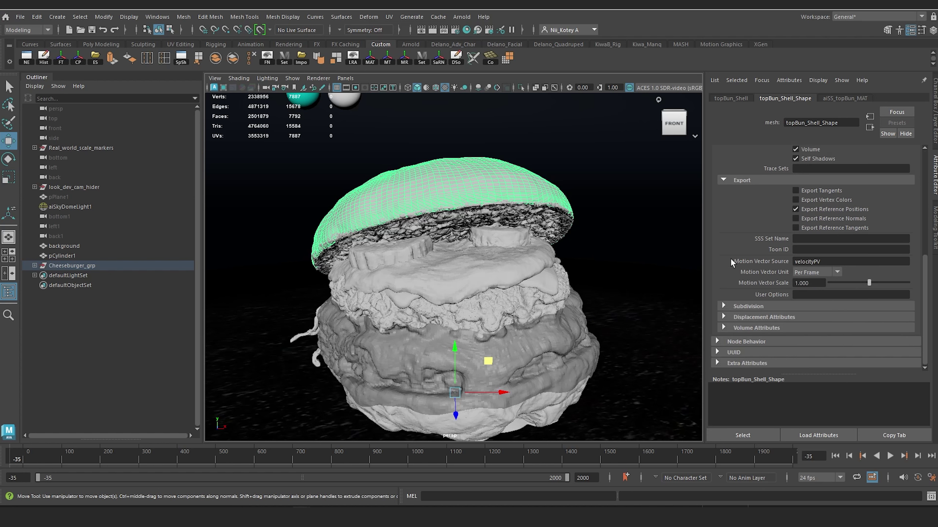
left_click(724, 306)
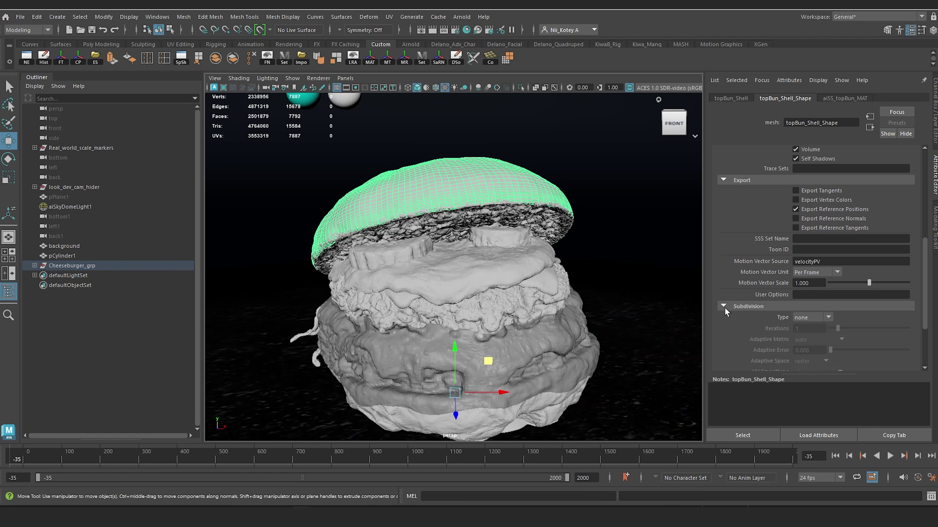
scroll(723, 306, "down", 3)
left_click(724, 314)
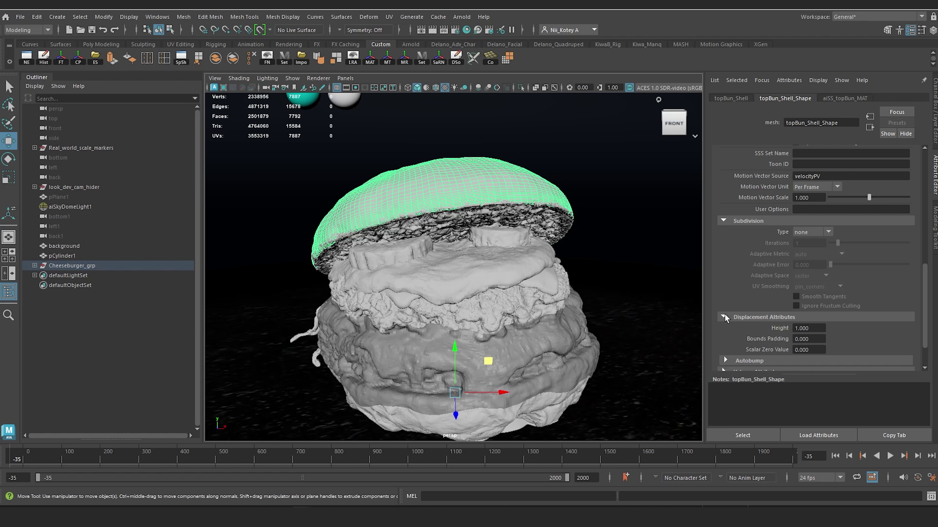
scroll(725, 316, "down", 2)
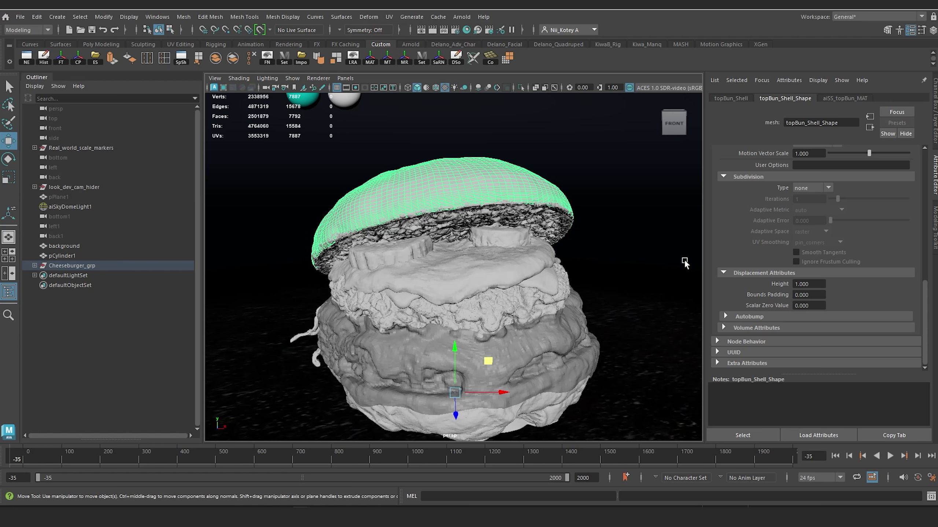
left_click(829, 187)
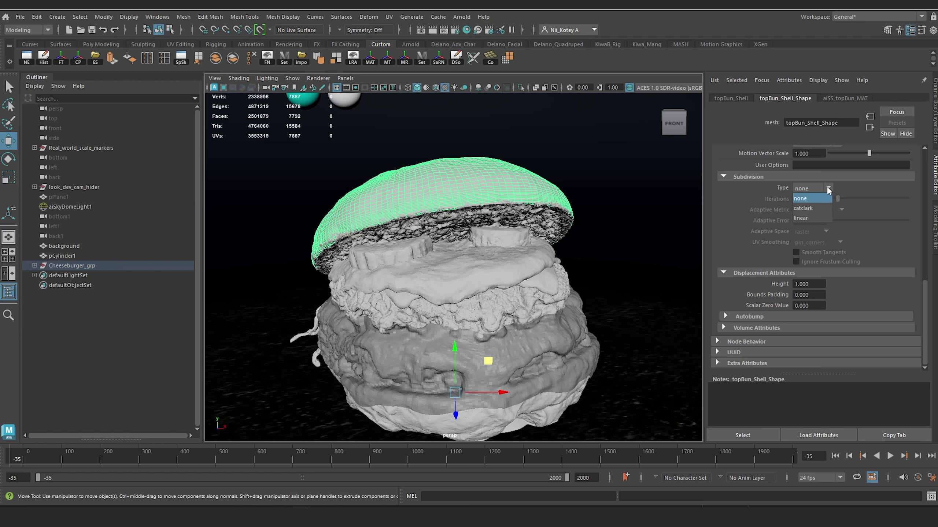
left_click(807, 208)
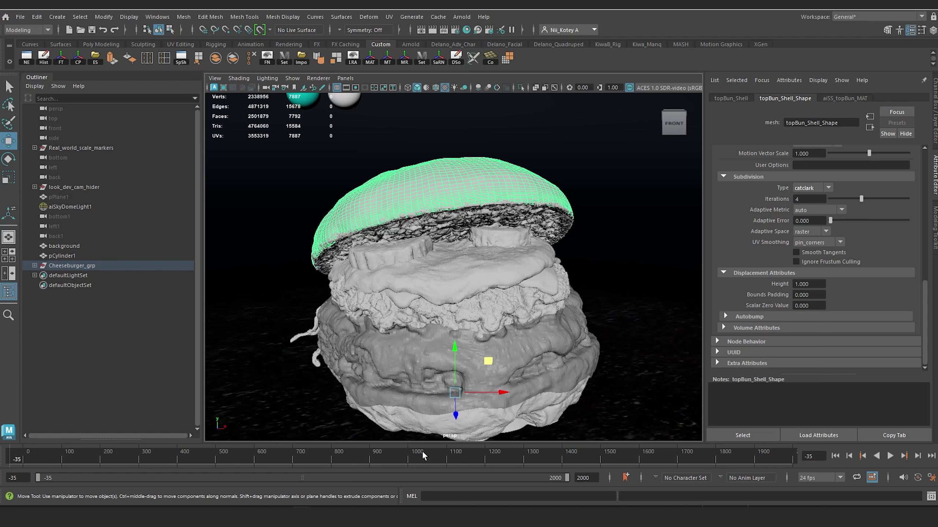
Examine the burger layers from several angles and up close to compare their mesh density and surface detail.
left_click_drag(531, 316, 538, 284, "alt")
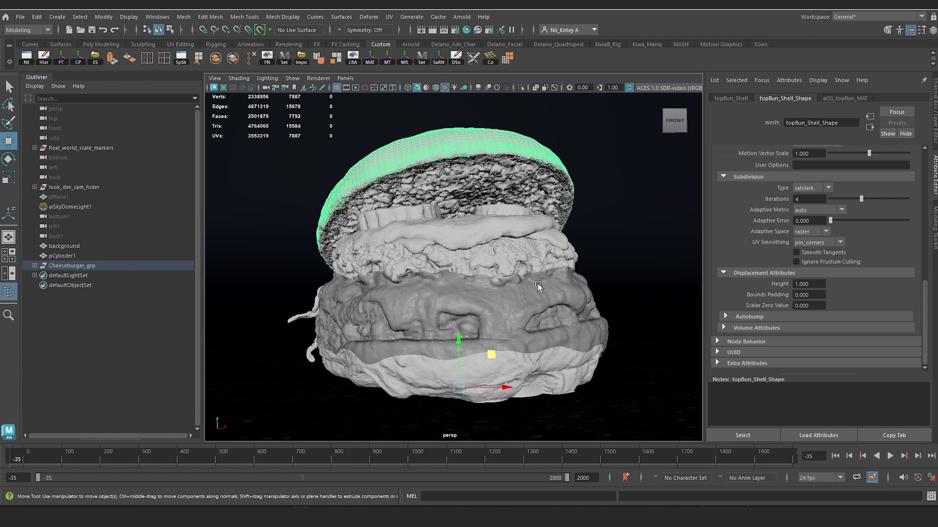
right_click_drag(538, 284, 543, 307, "alt")
left_click_drag(542, 296, 542, 313, "alt")
scroll(542, 313, "up", 6)
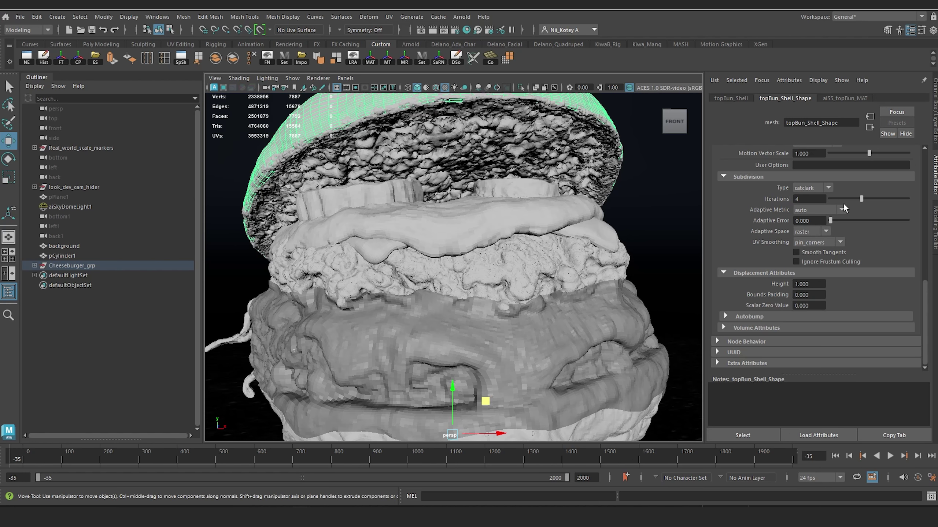
left_click_drag(524, 300, 498, 242, "alt")
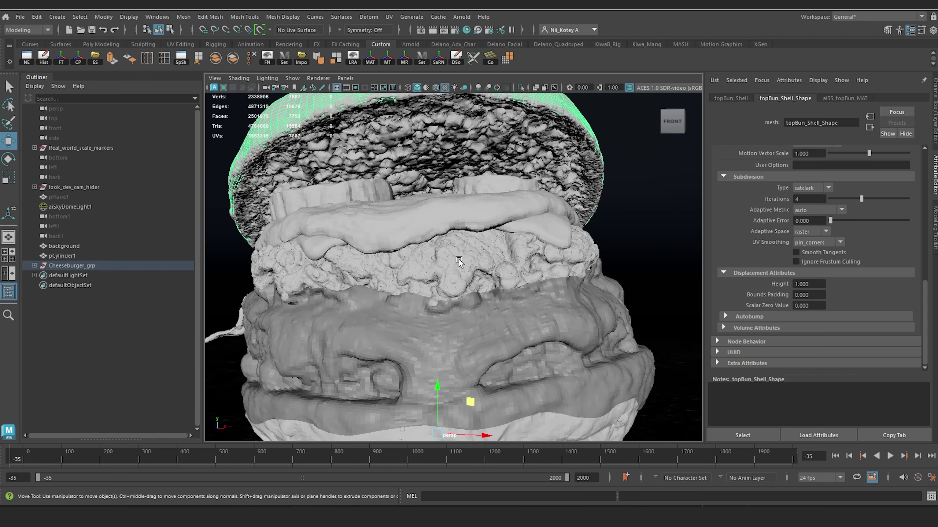
scroll(459, 259, "up", 3)
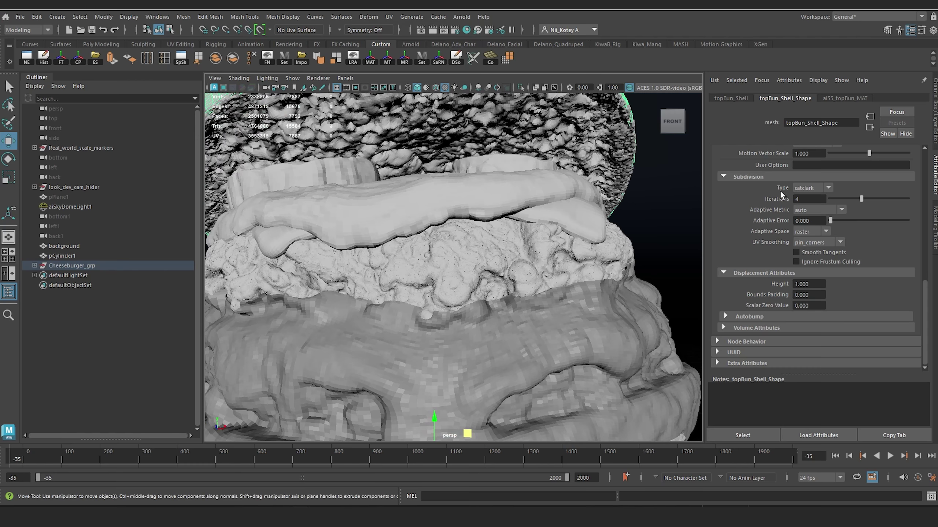
right_click_drag(535, 286, 517, 286, "alt")
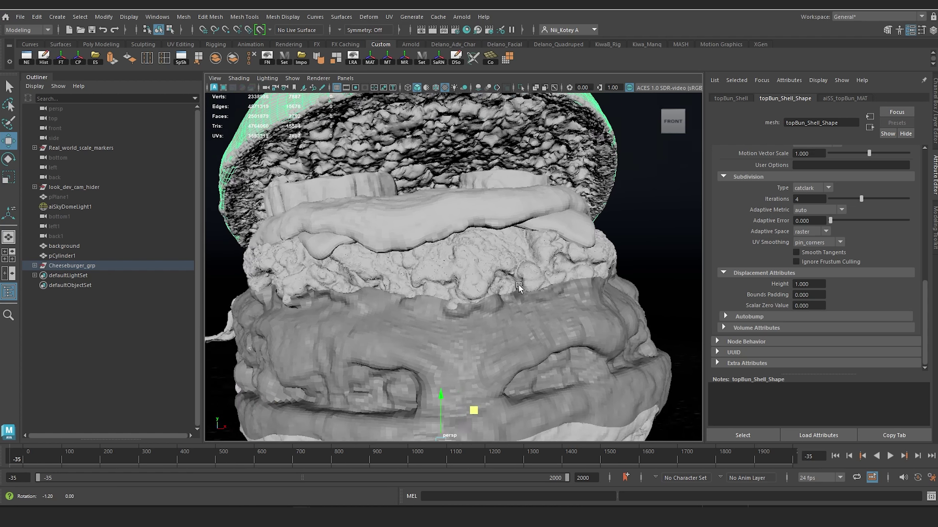
left_click_drag(519, 286, 535, 285, "alt")
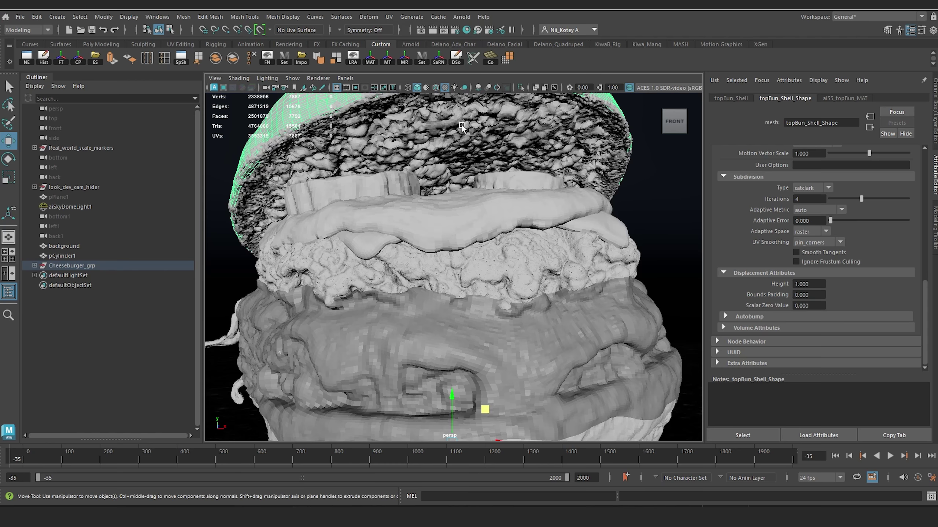
right_click_drag(648, 228, 657, 228, "alt")
right_click_drag(509, 252, 531, 272, "alt")
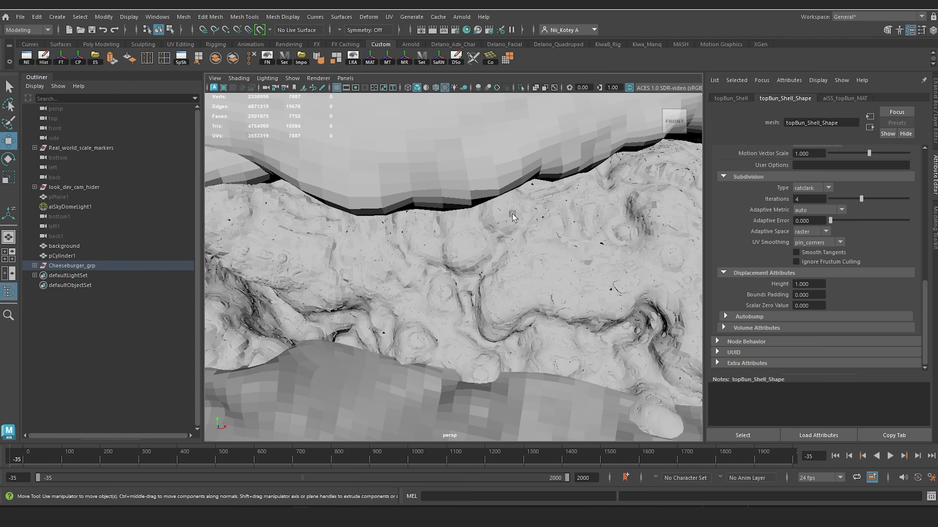
right_click_drag(512, 214, 536, 201, "alt")
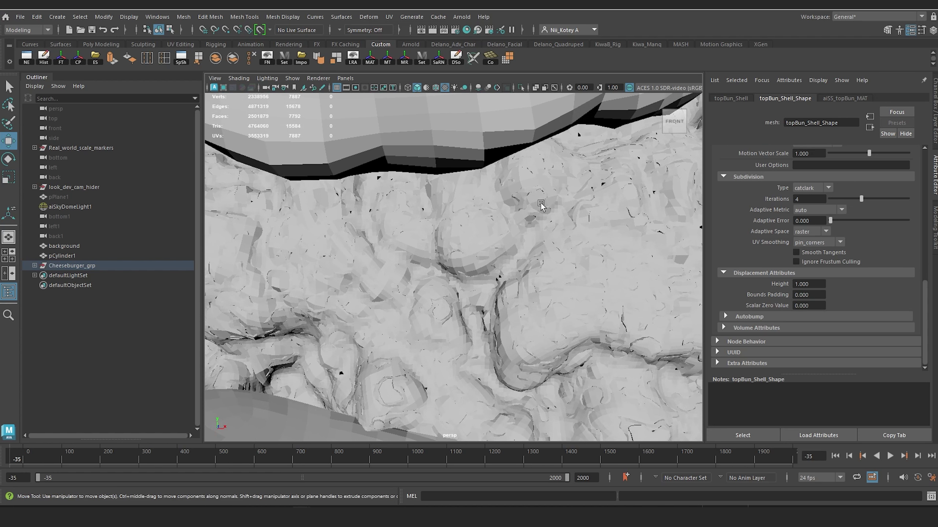
key("f")
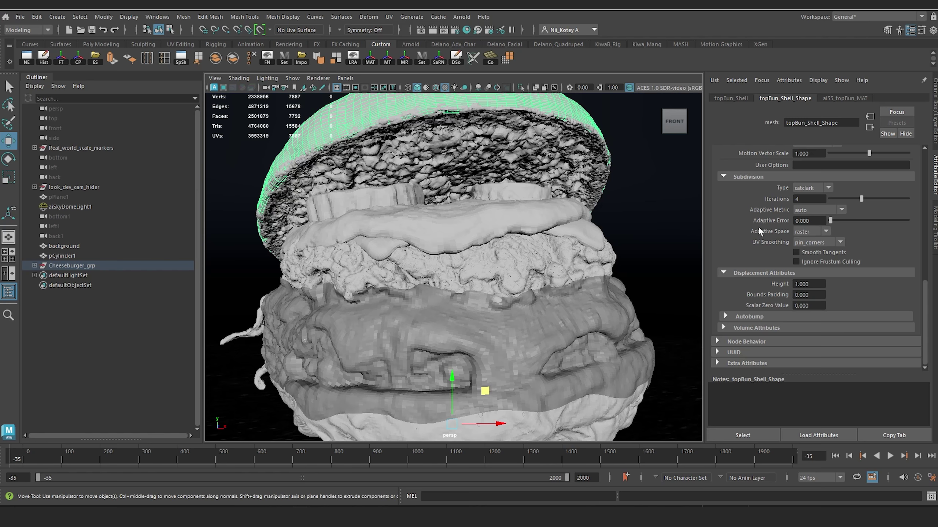
Set the top bun shape's UV smoothing to linear and its displacement Scalar Zero Value to 0.5.
left_click(840, 243)
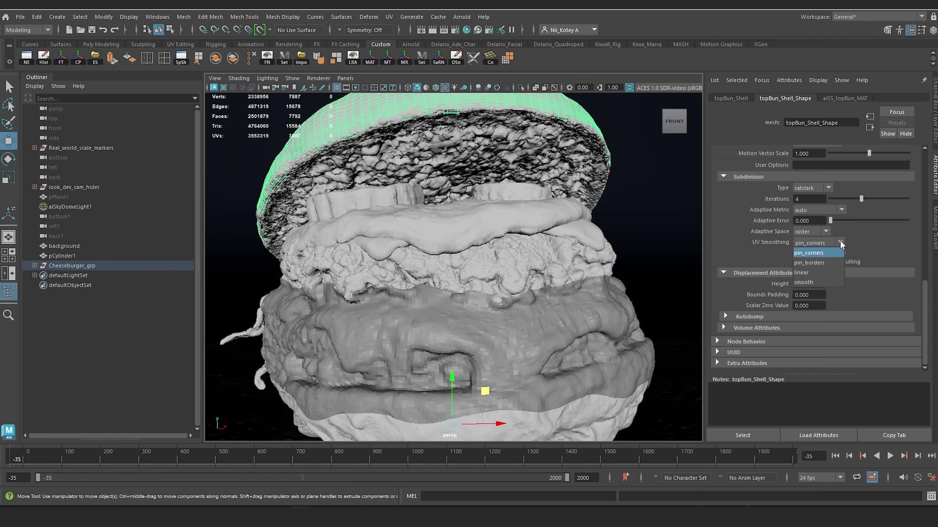
left_click(802, 273)
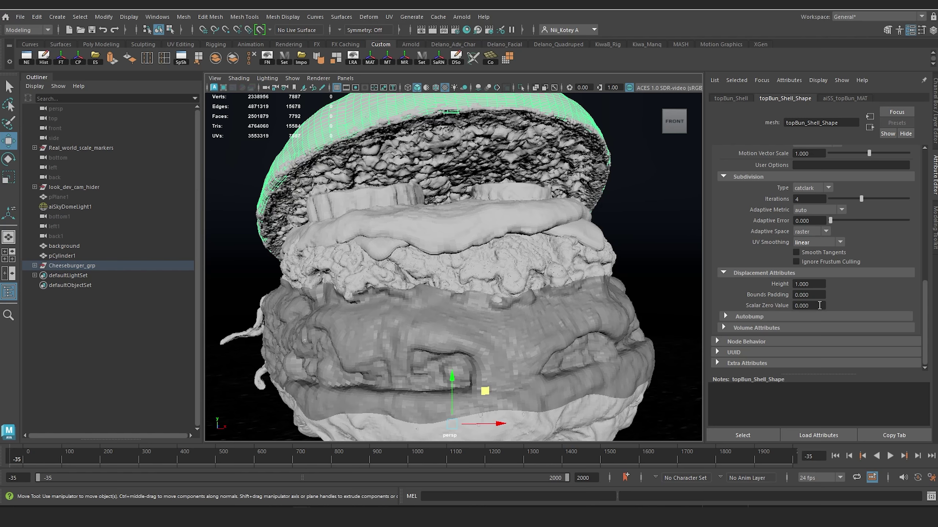
left_click_drag(812, 305, 745, 305)
type("0.5")
key("Return")
Enable Autobump in the top bun shape's displacement attributes.
left_click(725, 317)
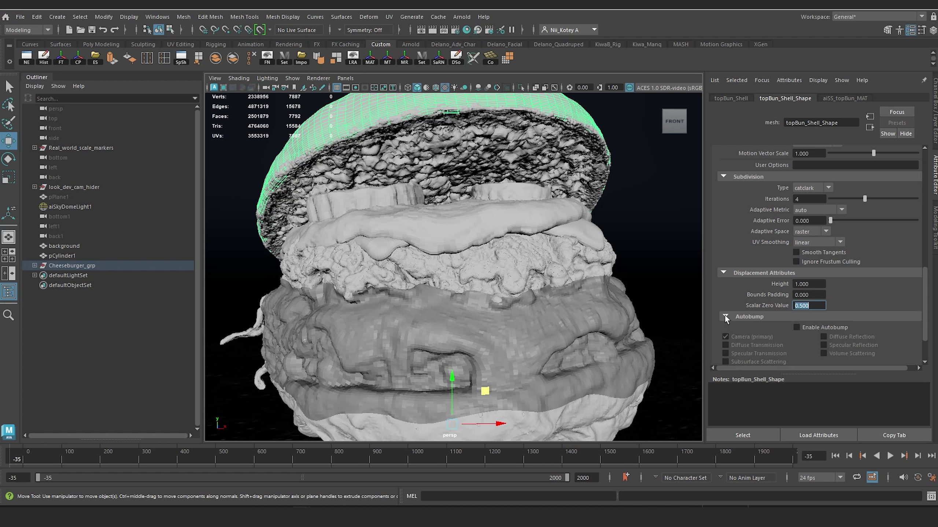
left_click(796, 327)
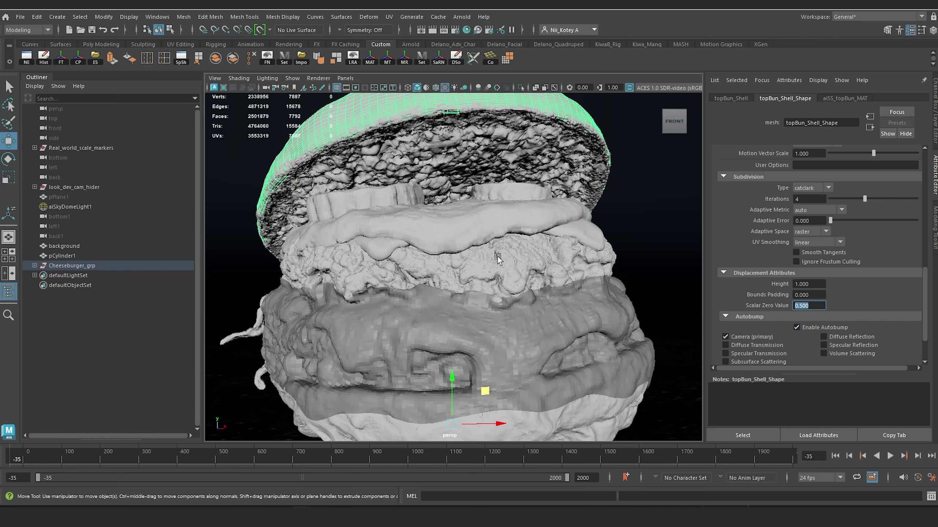
left_click_drag(480, 274, 597, 247, "alt")
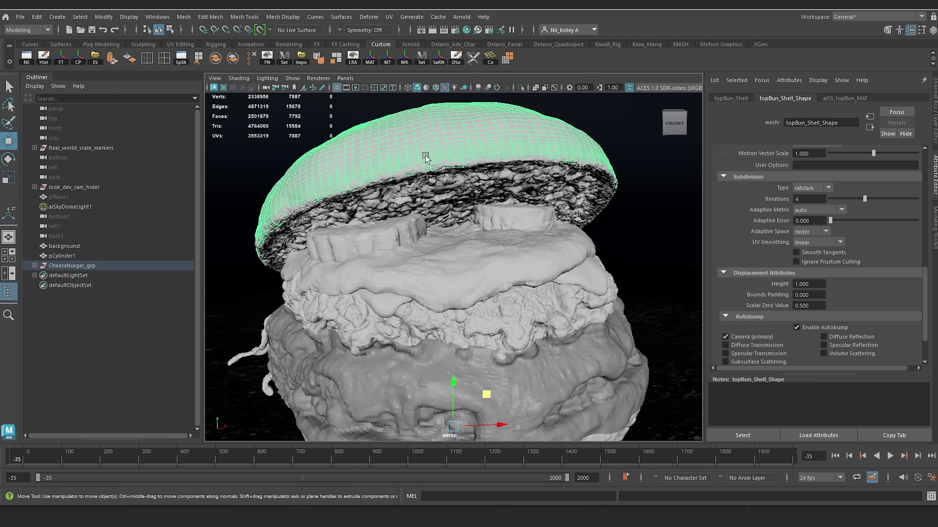
scroll(453, 212, "down", 4)
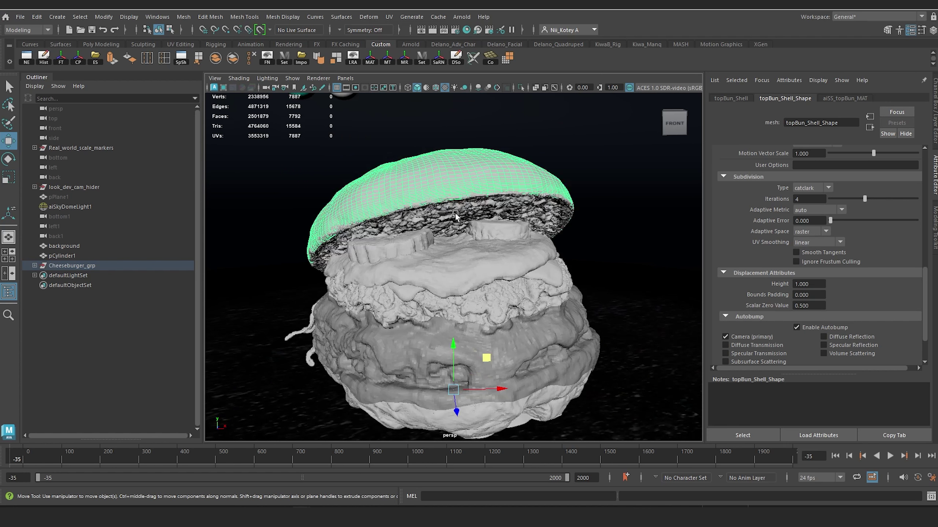
scroll(430, 258, "up", 4)
left_click_drag(426, 264, 441, 196, "alt")
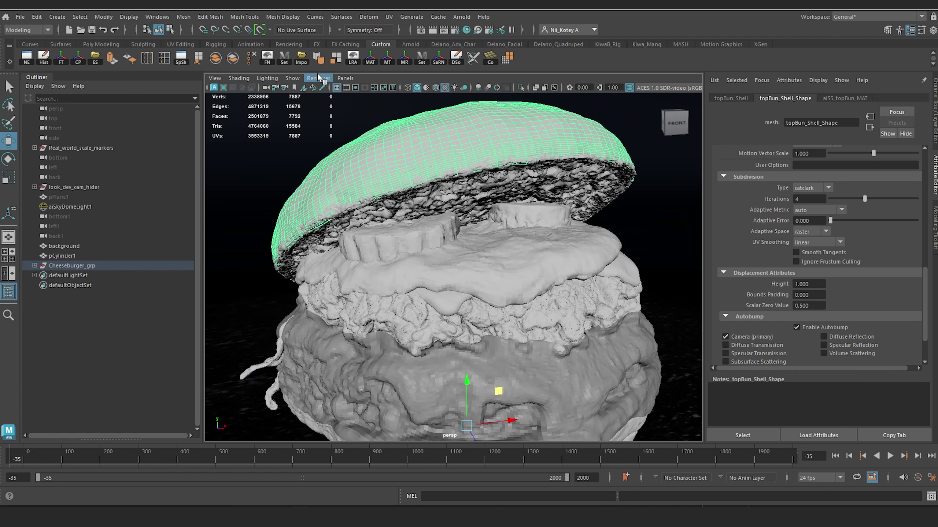
Open the Attribute Spread Sheet for the top bun shell and enlarge it beside the burger in the viewport.
left_click(157, 17)
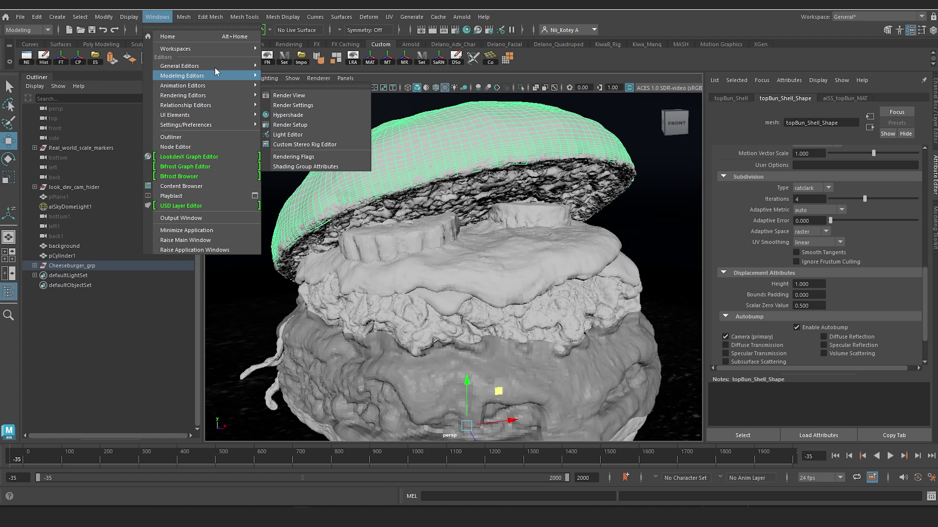
mouse_move(226, 65)
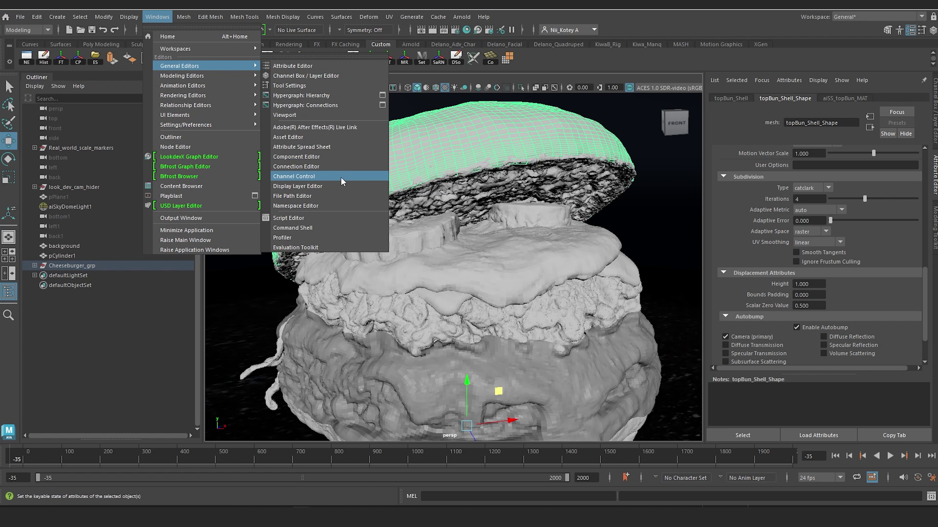
left_click(346, 148)
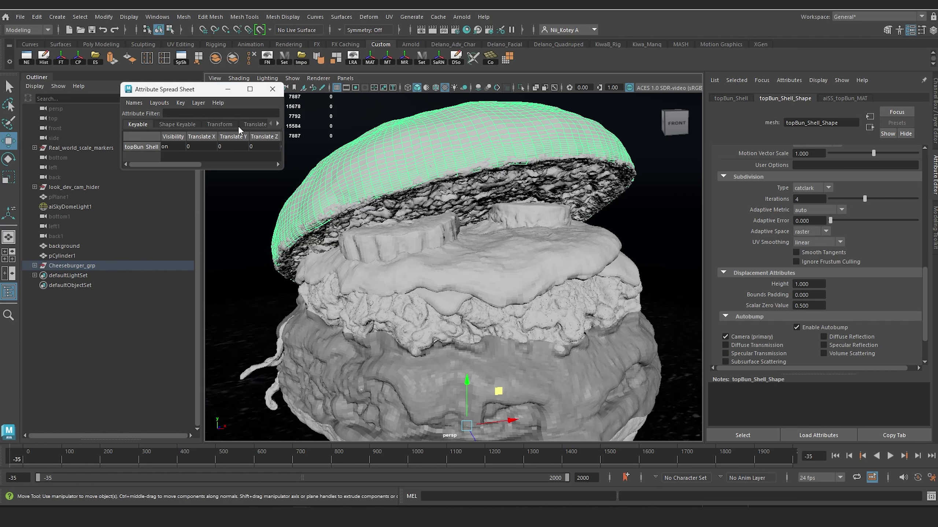
left_click_drag(218, 89, 123, 106)
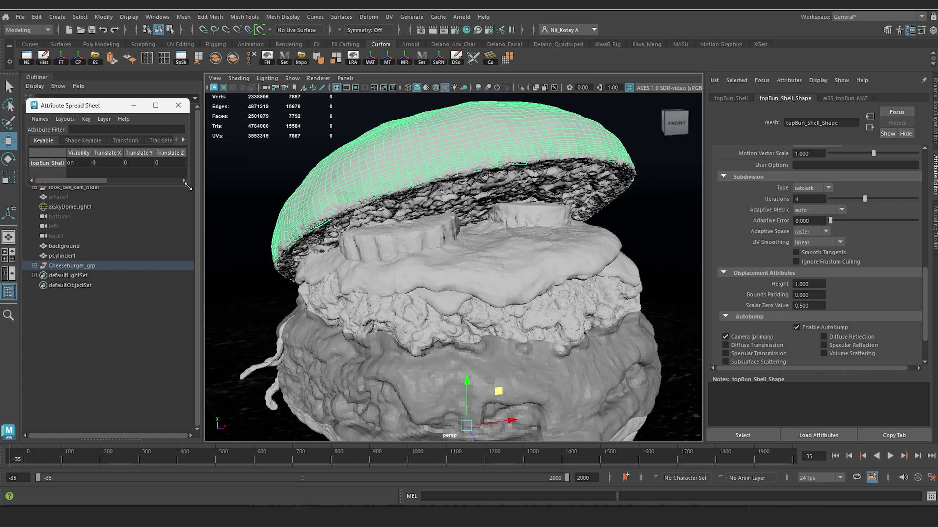
left_click_drag(189, 185, 342, 375)
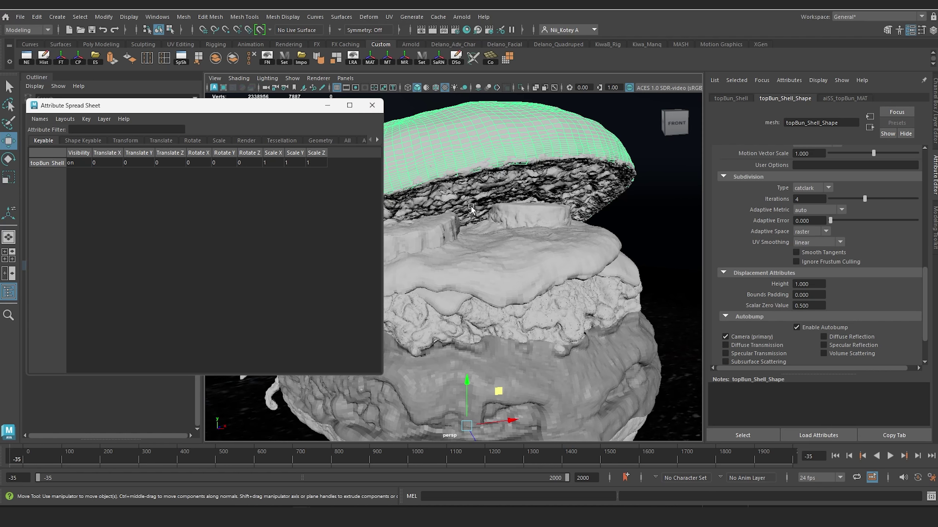
middle_click_drag(480, 243, 551, 235, "alt")
left_click_drag(550, 234, 540, 163, "alt")
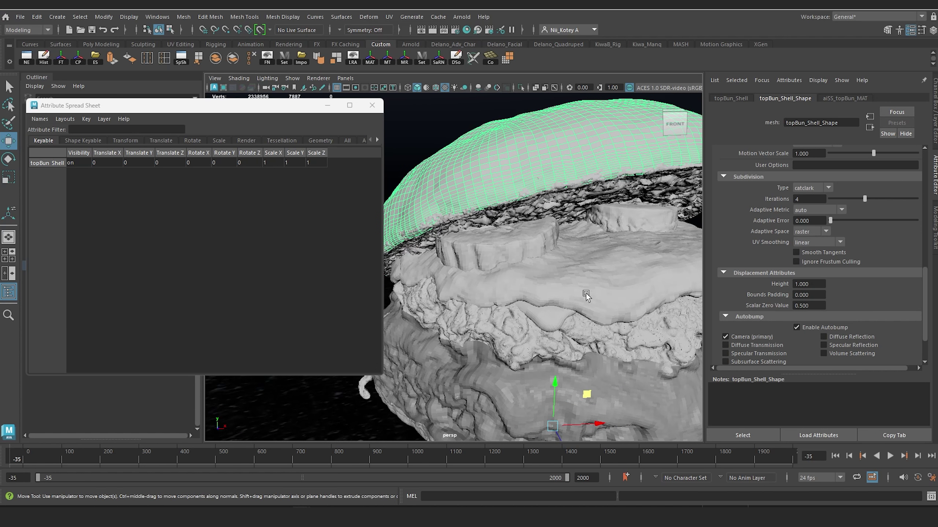
Add the top bun's singe and inner crumb meshes to the selected top bun shell.
right_click_drag(579, 288, 567, 280, "alt")
mouse_move(567, 279)
left_mouse_down("alt")
mouse_move(557, 254)
mouse_move(552, 279)
left_mouse_up("alt")
right_click_drag(552, 280, 568, 319, "alt")
left_click_drag(568, 319, 521, 264, "alt")
middle_click_drag(523, 247, 529, 304, "alt")
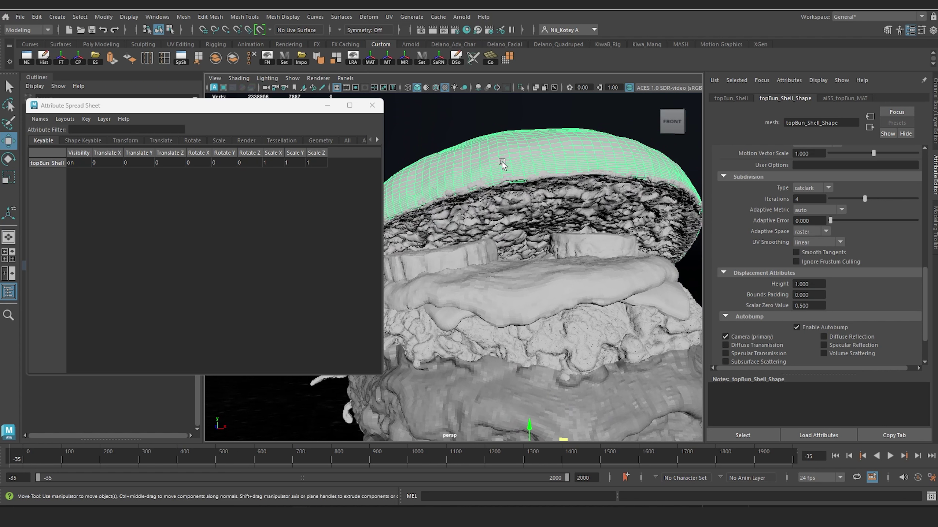
left_click_drag(536, 163, 500, 175, "alt")
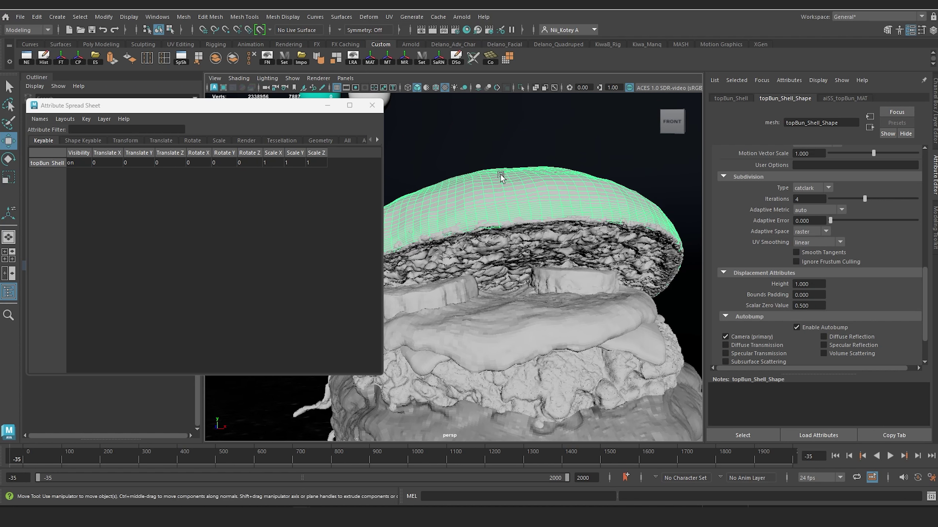
scroll(536, 200, "up", 2)
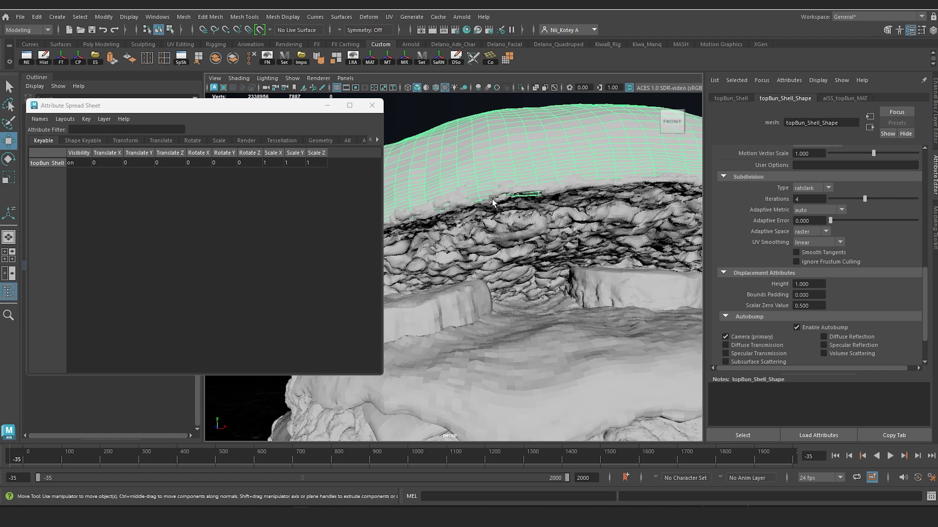
left_click(503, 194, "shift")
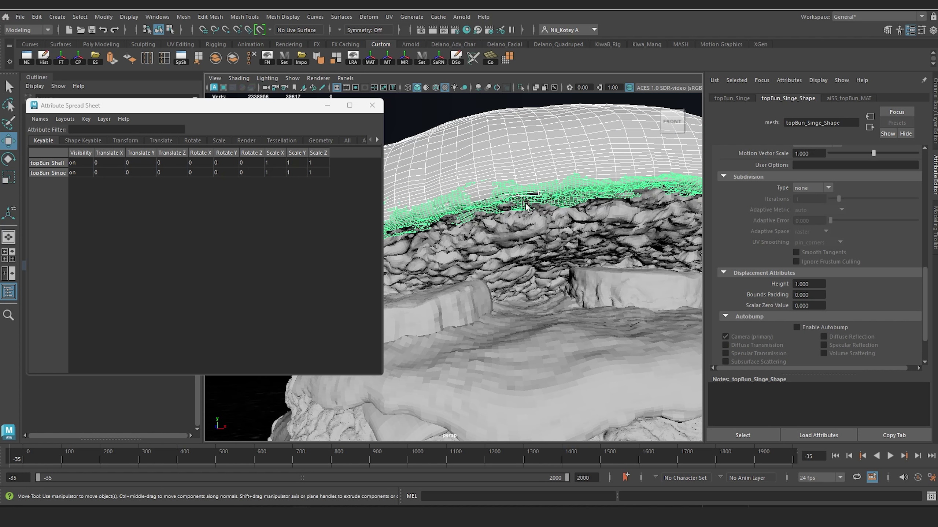
left_click(533, 232, "shift")
Add the American and English cucumbers, the top sauce and the top cheese slice to the selection.
scroll(552, 286, "down", 5)
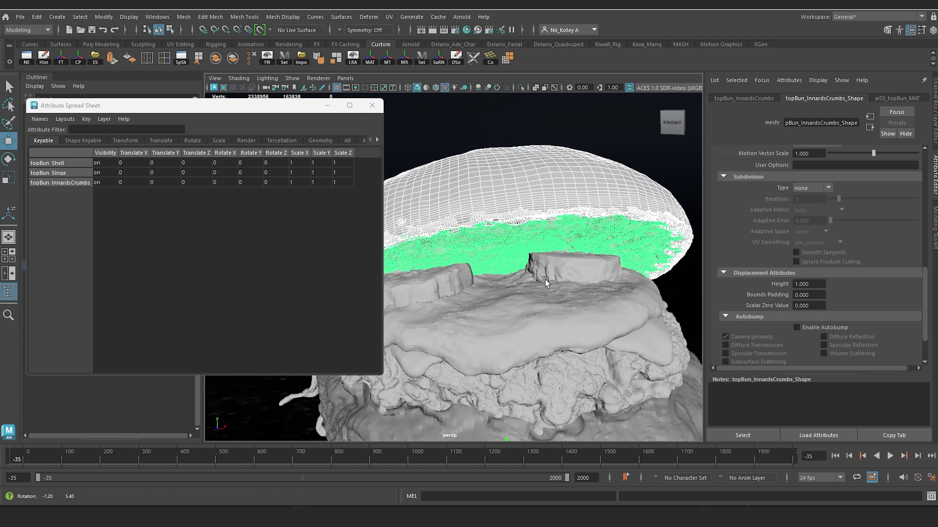
left_click(554, 278, "shift")
left_click(429, 294, "shift")
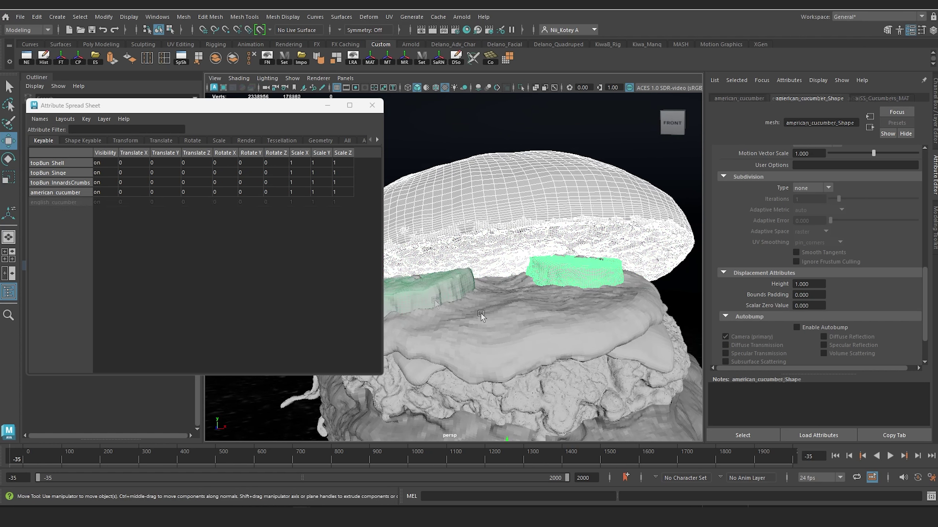
left_click(544, 312, "shift")
left_click(544, 312, "shift")
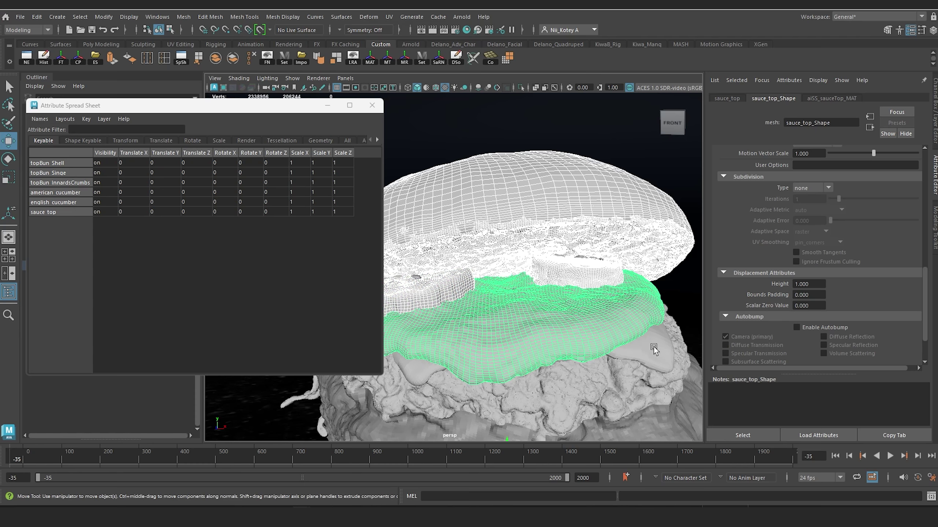
left_click(606, 355, "shift")
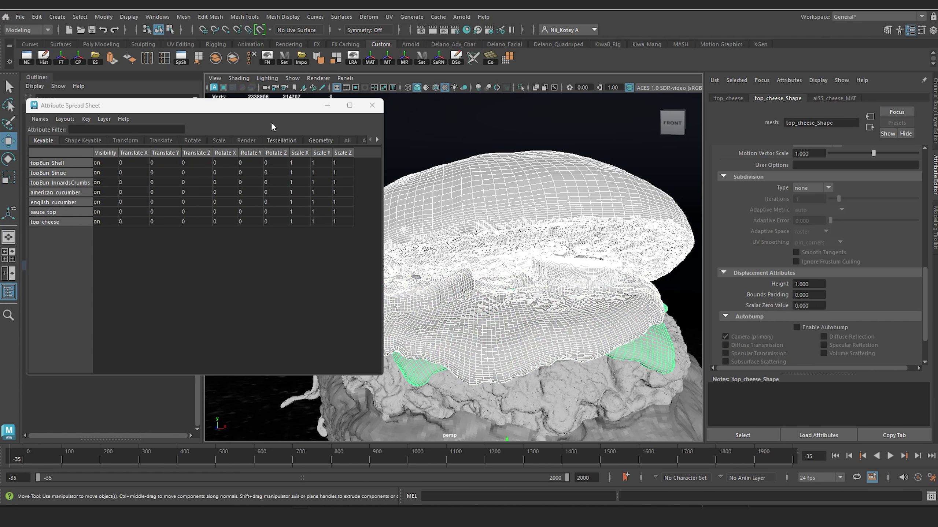
Uncover the Outliner by moving the Attribute Spread Sheet, and add the American and English cucumber seeds to the selection.
left_click_drag(260, 115, 669, 338)
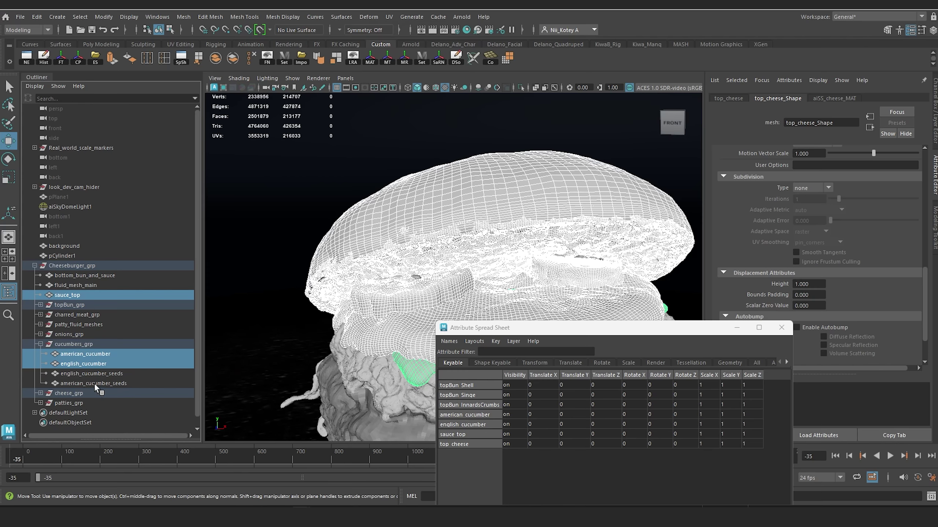
left_click(98, 383, "ctrl")
left_click(104, 375, "ctrl")
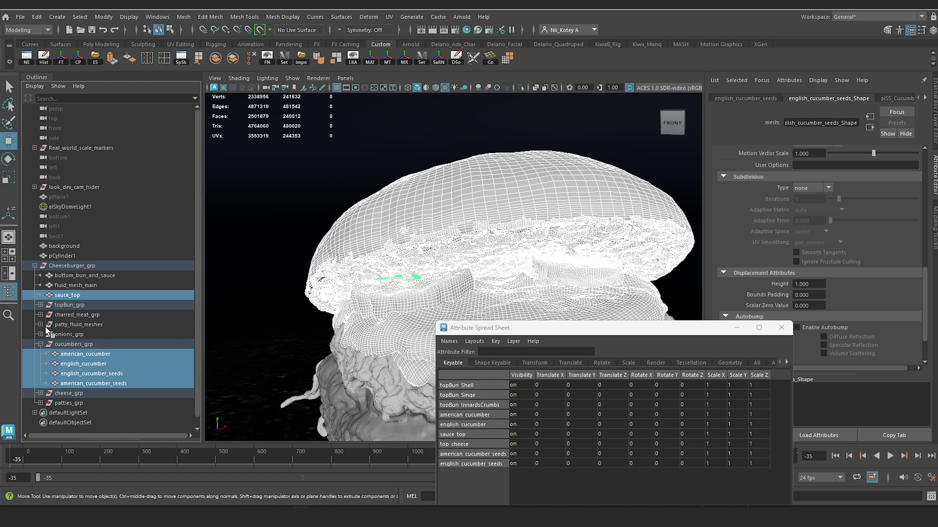
Add the main fluid mesh, the bottom bun and sauce, and the bottom cheese to the selection.
left_click_drag(522, 331, 650, 366)
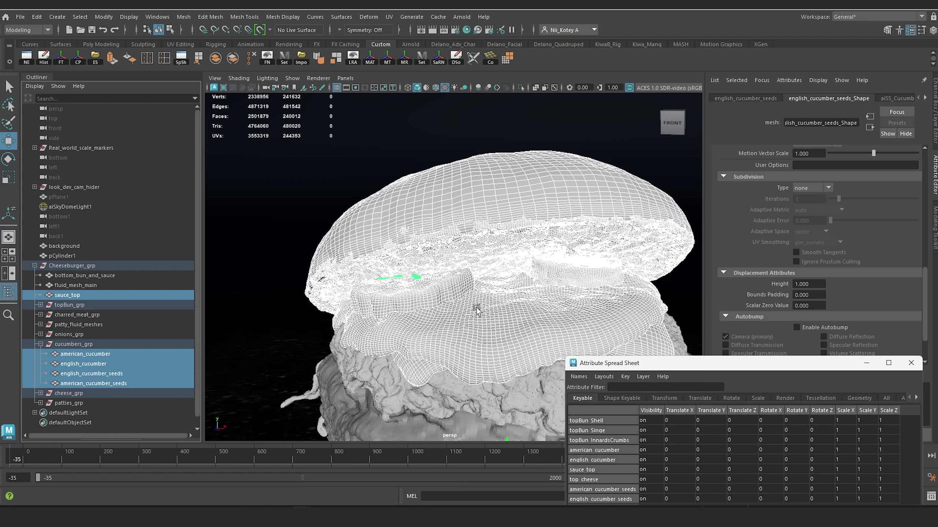
left_click_drag(476, 310, 441, 204, "alt")
left_click(446, 279, "shift")
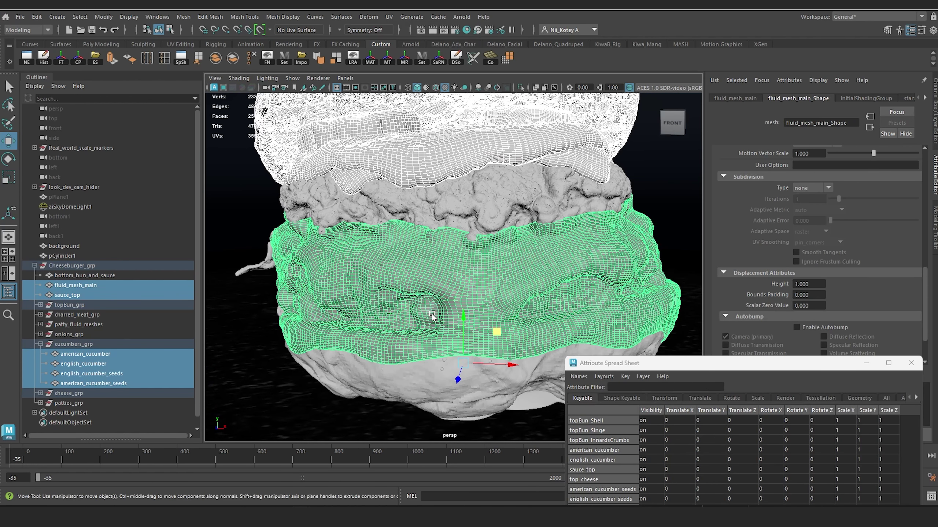
left_click(422, 377, "shift")
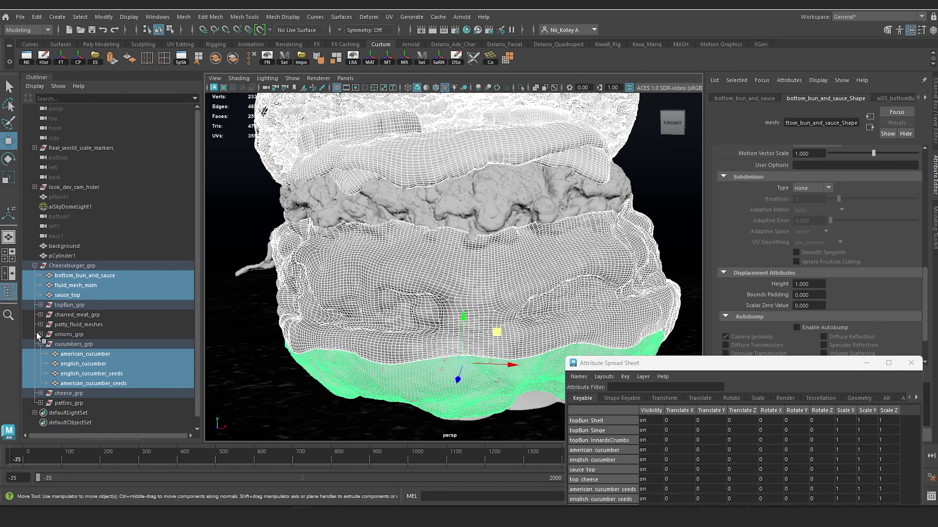
left_click(40, 393)
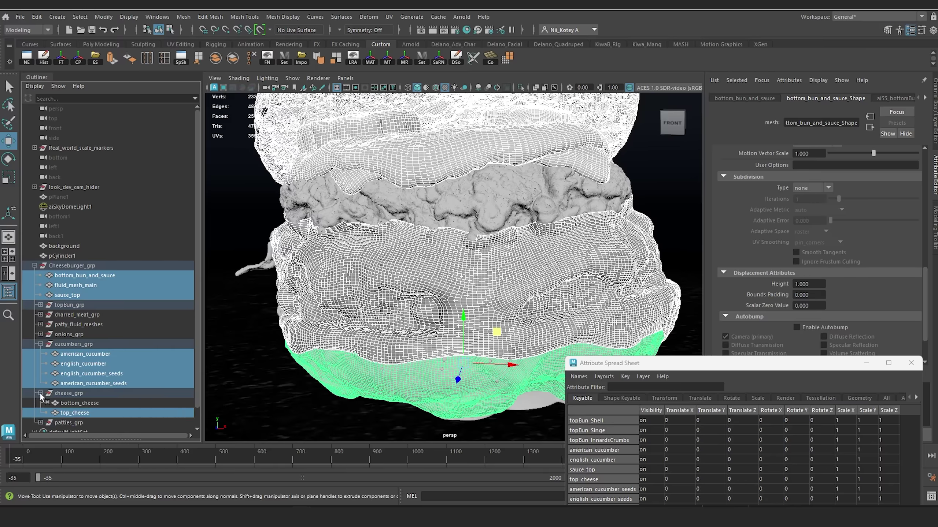
left_click(80, 403, "ctrl")
Expand the top and bottom patty groups and add bottom patty chunks A to D to the selection.
scroll(59, 335, "down", 2)
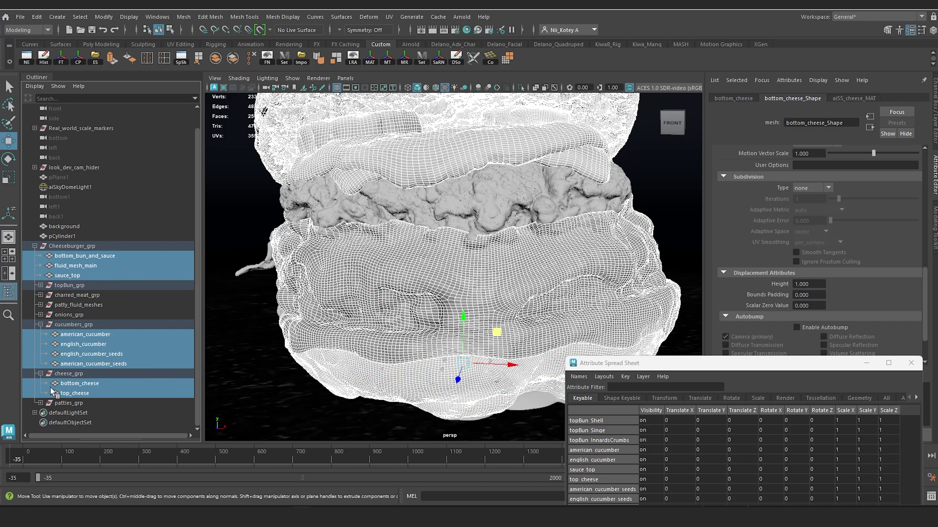
left_click(40, 403)
scroll(80, 347, "down", 2)
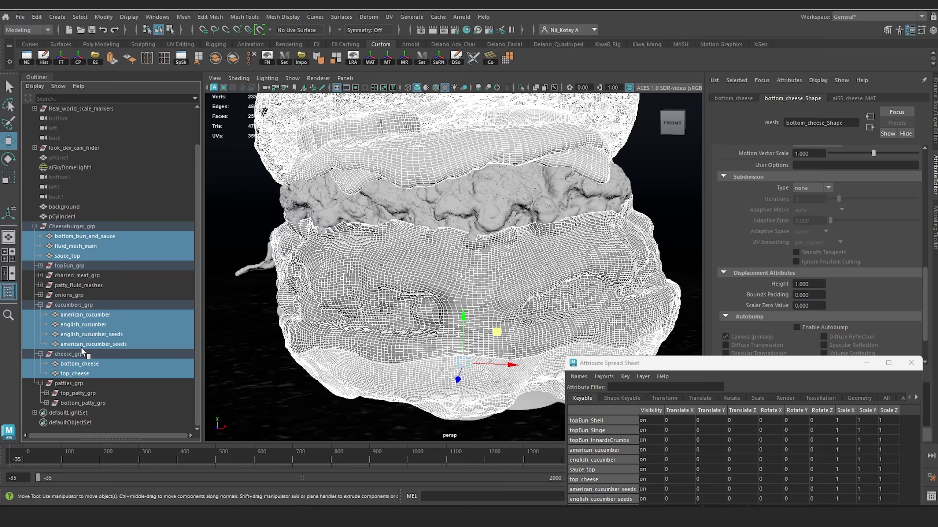
left_click(46, 401)
left_click(45, 393)
scroll(84, 356, "down", 5)
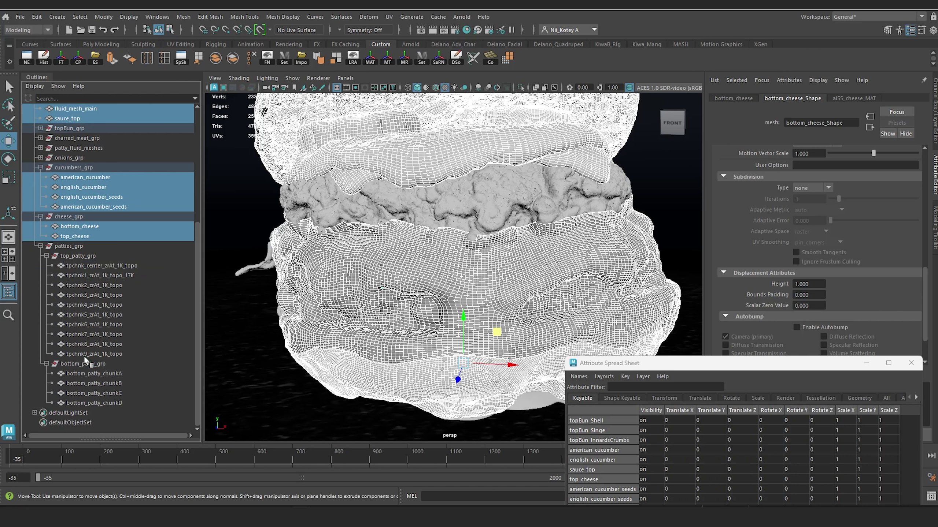
left_click(93, 401, "ctrl")
left_click(102, 393, "ctrl")
left_click(105, 383, "ctrl")
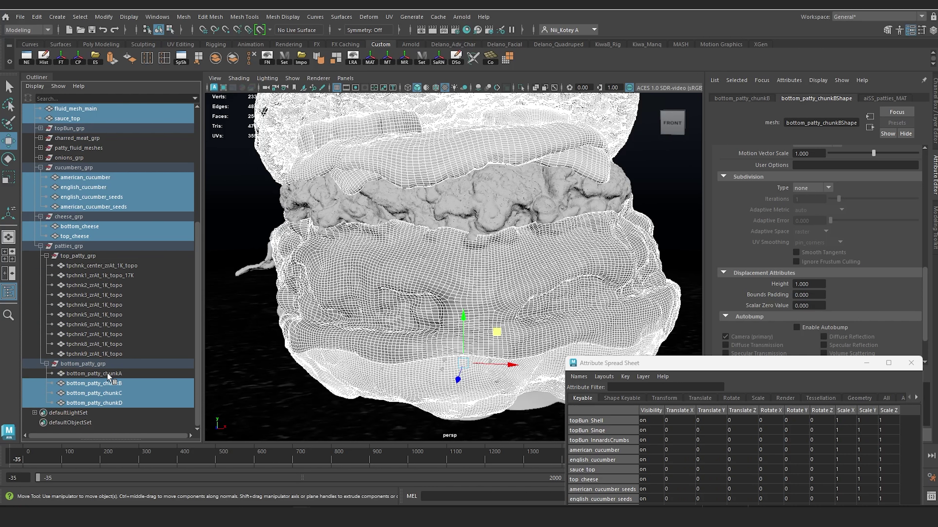
left_click(106, 374, "ctrl")
Add top patty chunks 1 to 9 and the center chunk to the selection.
left_click(107, 353, "ctrl")
left_click(109, 344, "ctrl")
left_click(111, 335, "ctrl")
left_click(114, 324, "ctrl")
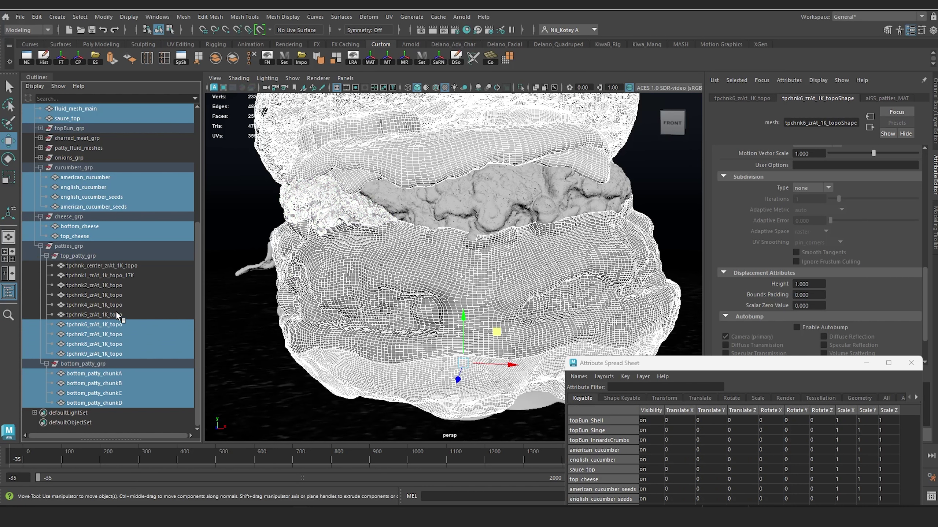
left_click(116, 315, "ctrl")
left_click(116, 305, "ctrl")
left_click(116, 295, "ctrl")
left_click(120, 285, "ctrl")
left_click(123, 275, "ctrl")
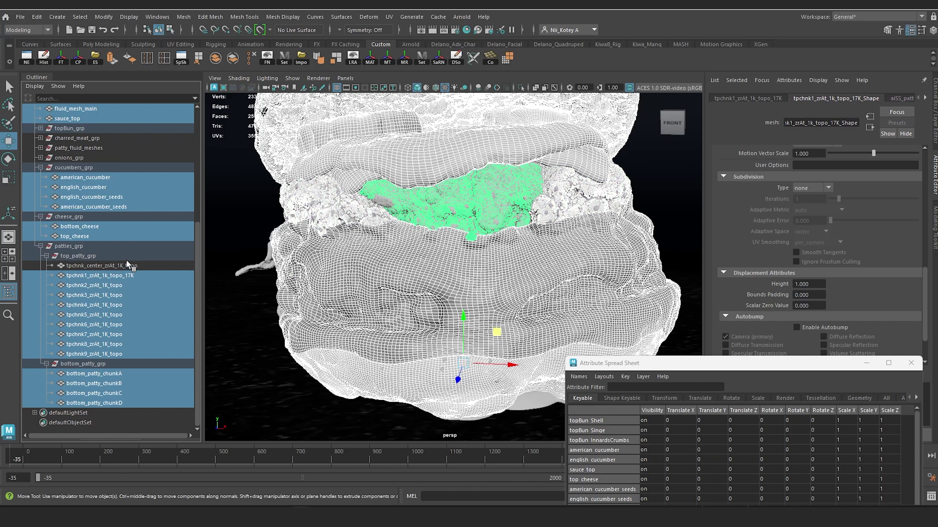
left_click(126, 265, "ctrl")
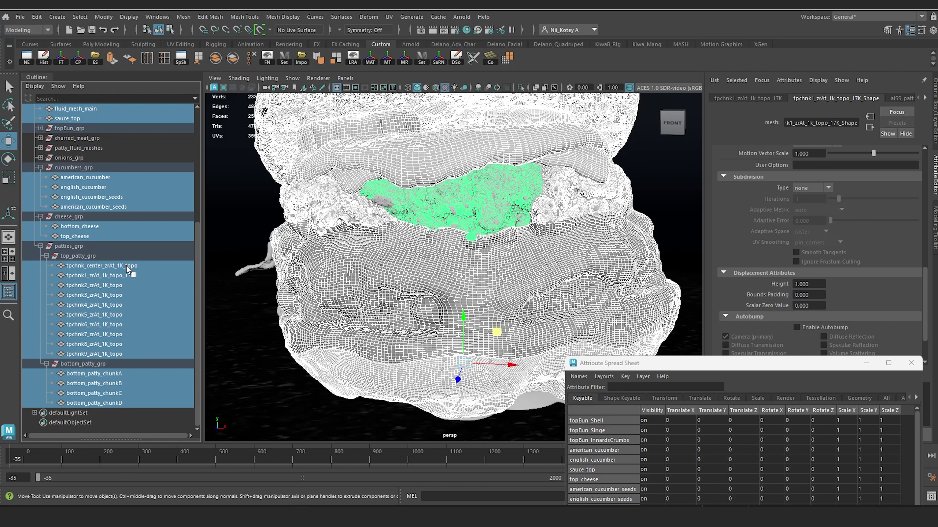
Expand the onions group and add its bottom patty, long charred and top patty onion meshes to the selection.
left_click(41, 158)
left_click(91, 187, "ctrl")
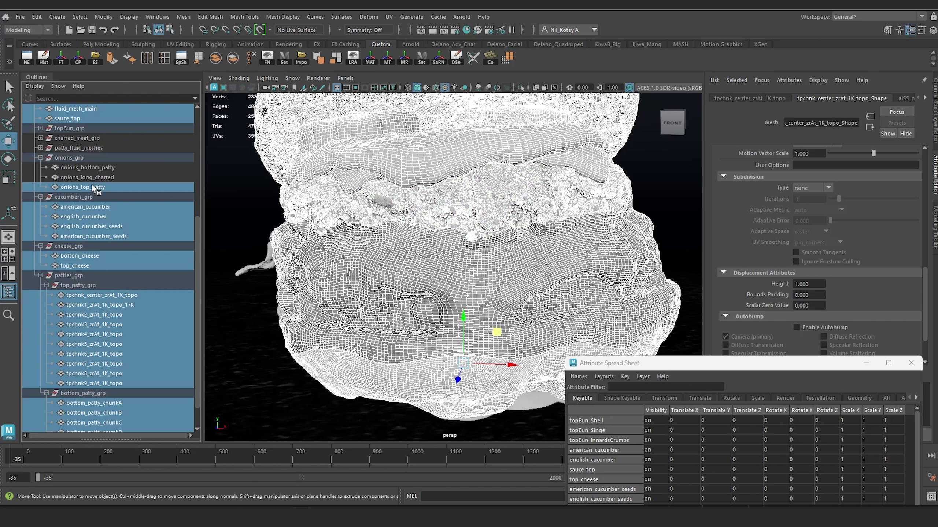
left_click(93, 176, "ctrl")
left_click(97, 168, "ctrl")
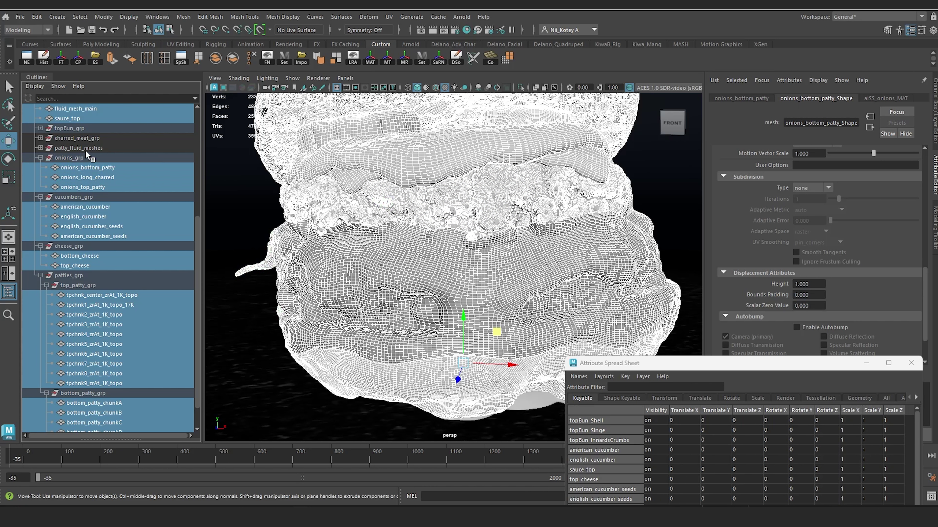
scroll(87, 154, "up", 5)
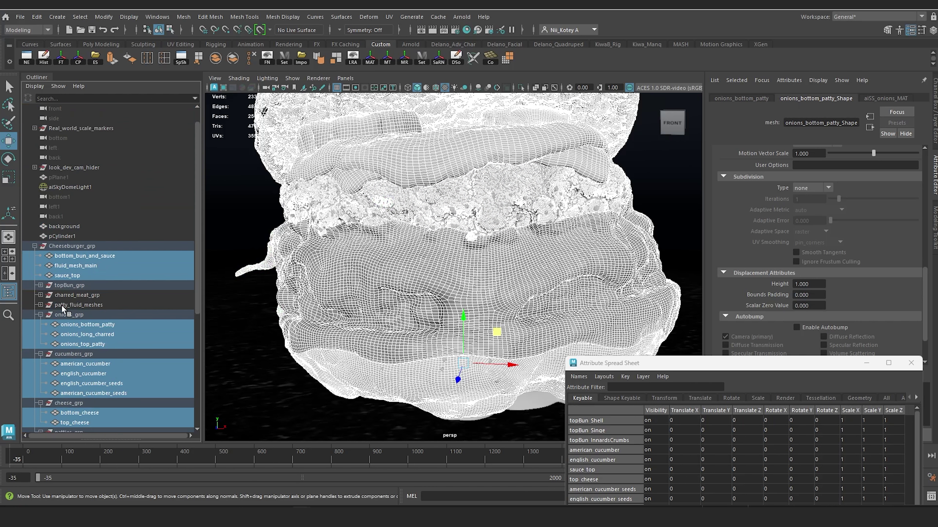
scroll(131, 301, "down", 6)
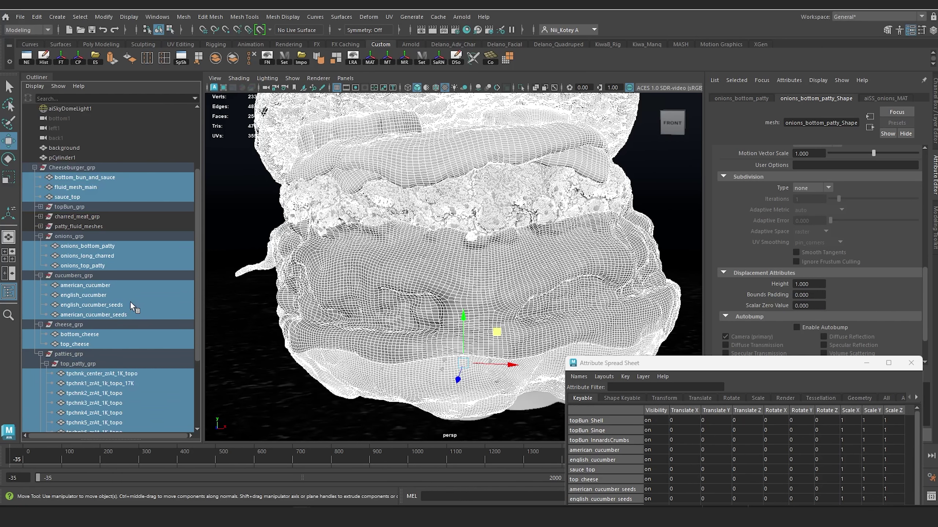
scroll(131, 301, "up", 5)
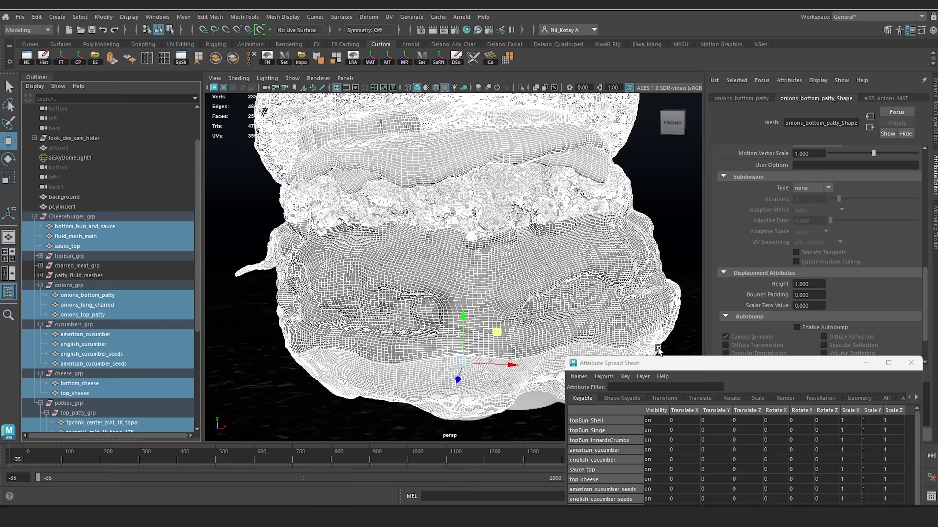
Widen the Attribute Spread Sheet and show the Arnold subdivision and displacement attributes of all selected shapes.
left_click_drag(666, 366, 184, 127)
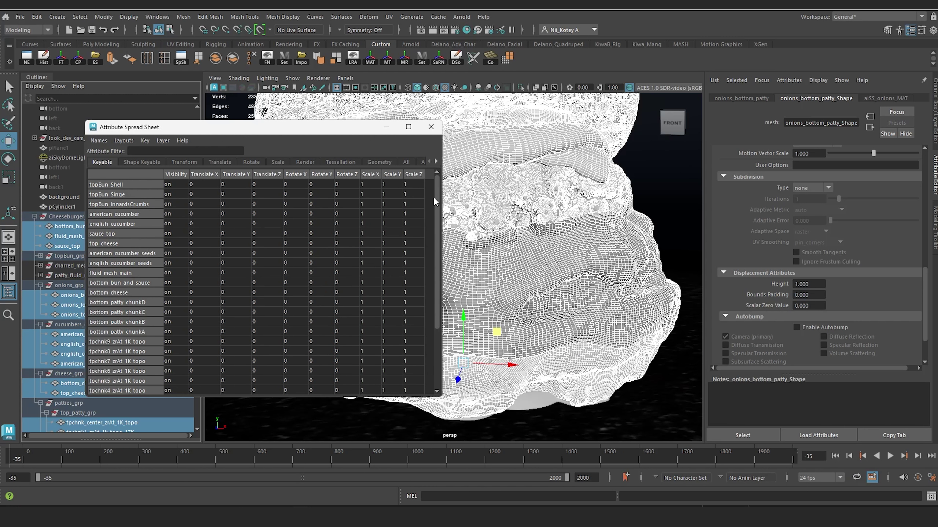
left_click_drag(439, 195, 716, 195)
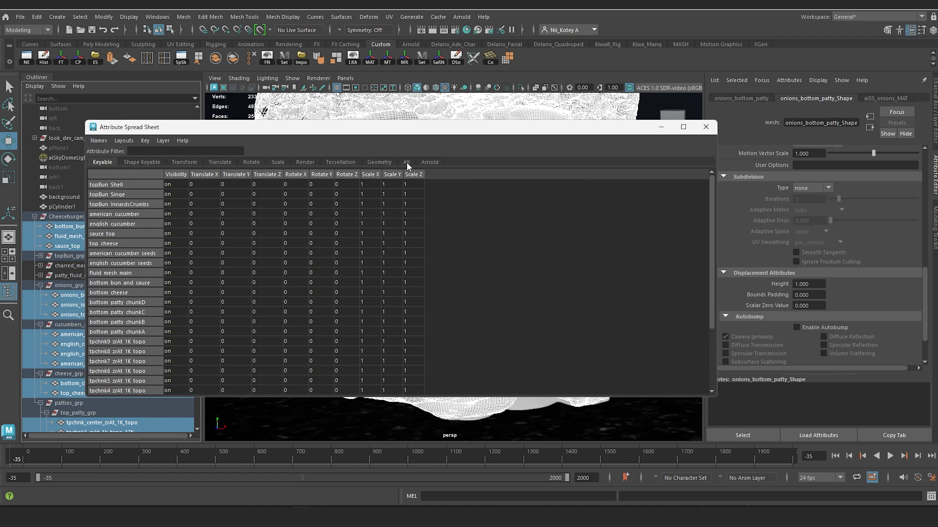
left_click(431, 162)
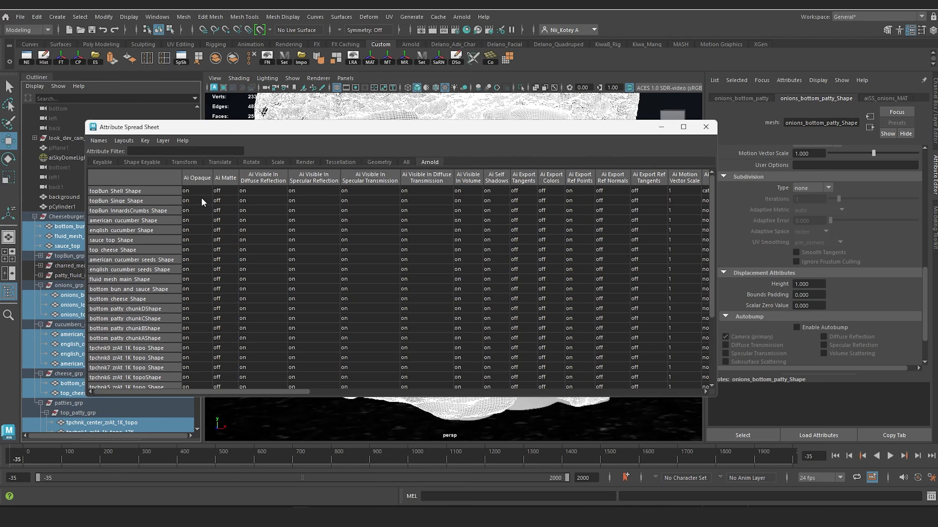
left_click_drag(279, 390, 364, 403)
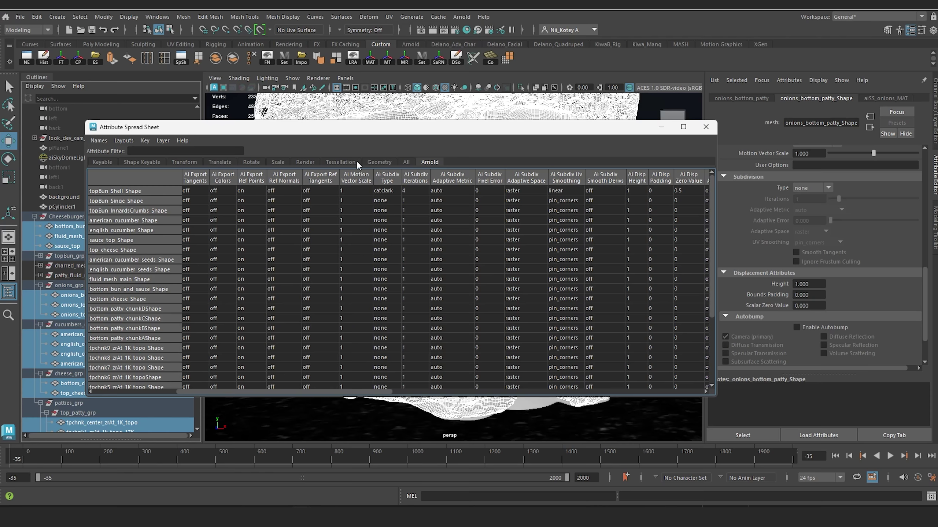
Set Ai Subdiv Type to catclark for all the listed burger shapes.
left_click(387, 178)
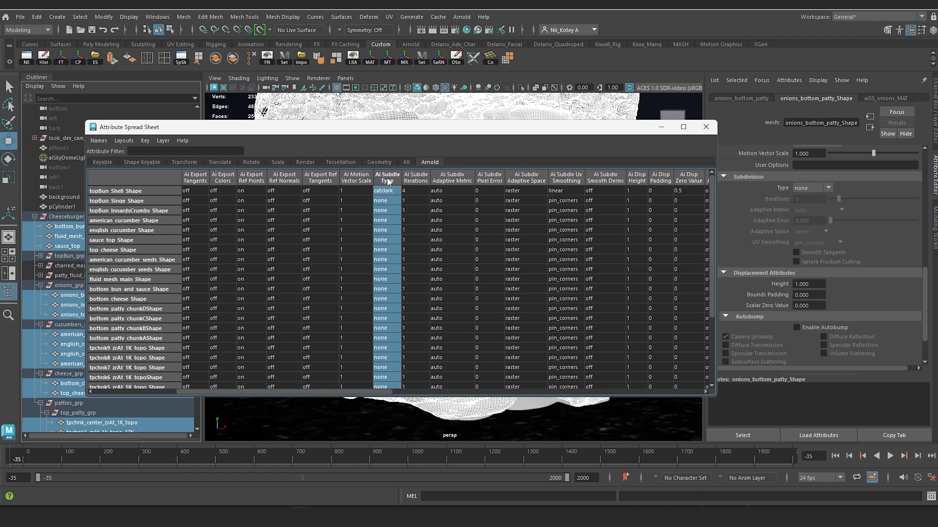
type("c")
key("Return")
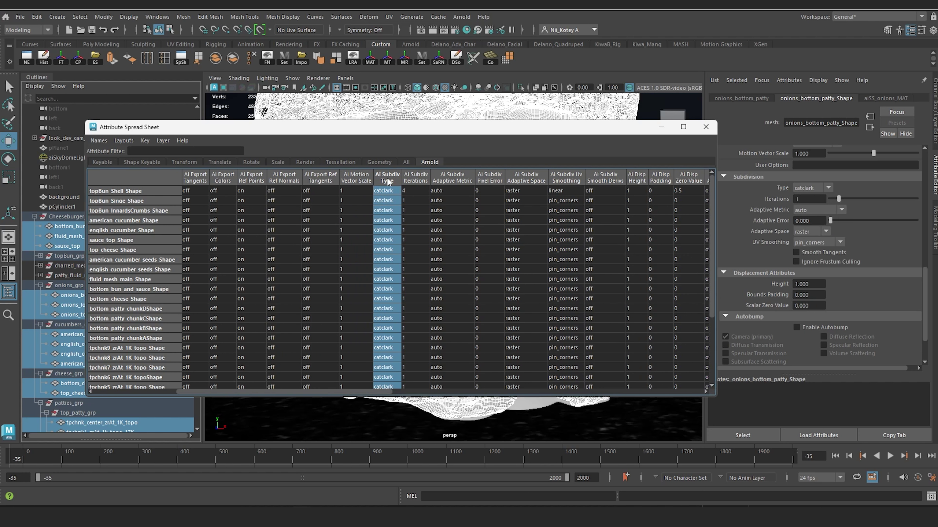
Set Ai Subdiv Iterations to 4 and Ai Subdiv UV Smoothing to linear for all the listed burger shapes.
left_click(415, 180)
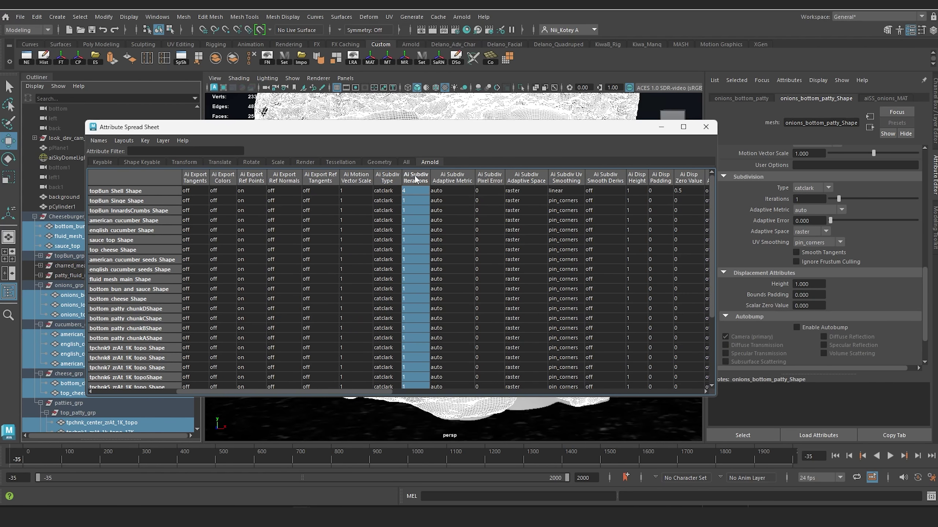
key("Return")
left_click(560, 179)
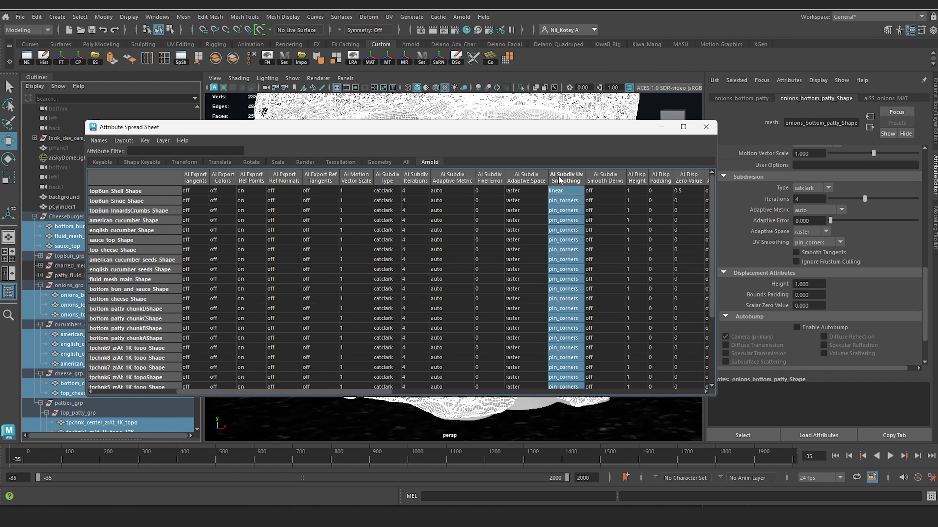
key("Return")
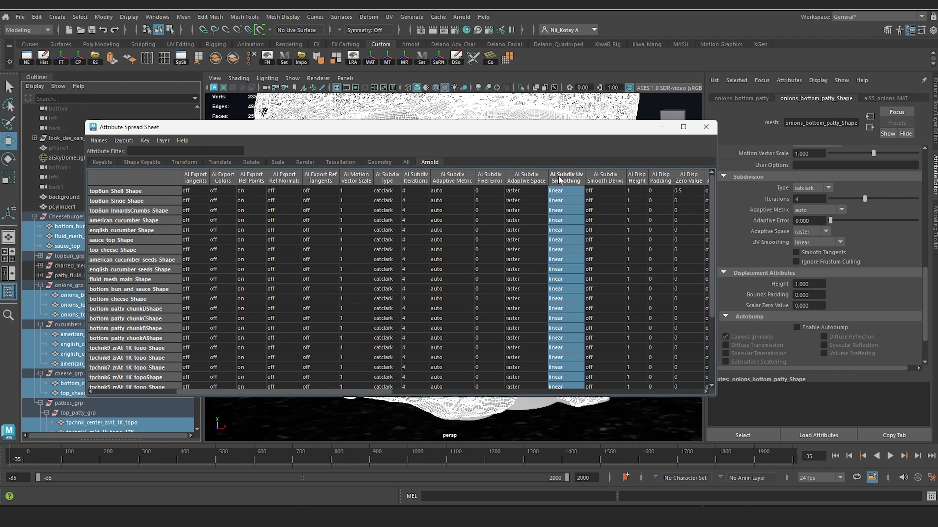
Set Ai Disp Zero Value to 0.5 for all the listed burger shapes.
left_click(689, 179)
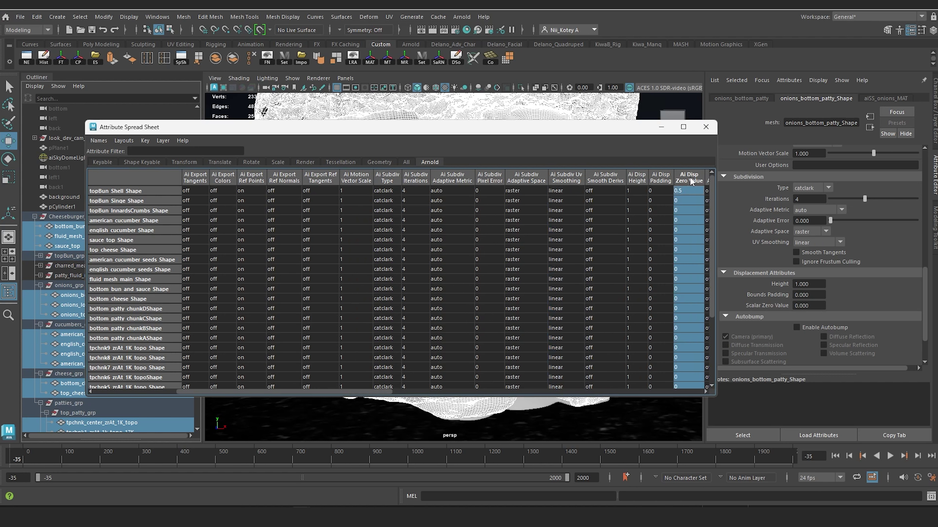
type("0")
key("Return")
Turn on Ai Disp Autobump for all the listed burger shapes and close the Attribute Spread Sheet.
left_click_drag(368, 392, 384, 394)
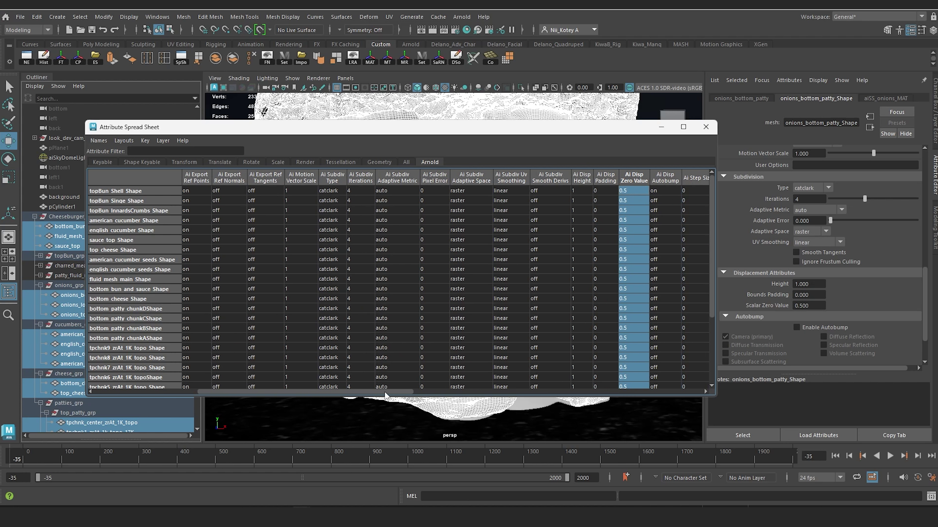
left_click(668, 179)
key("Return")
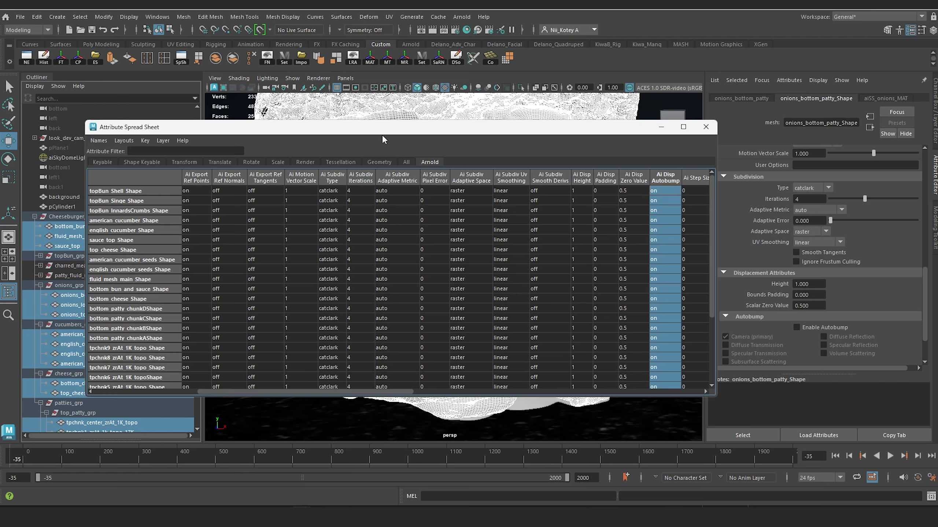
left_click_drag(382, 139, 494, 296)
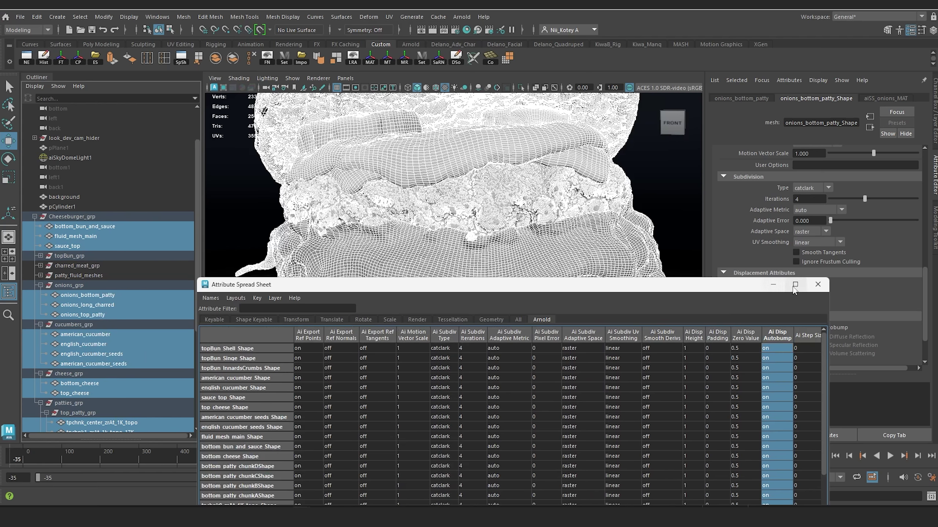
left_click(817, 285)
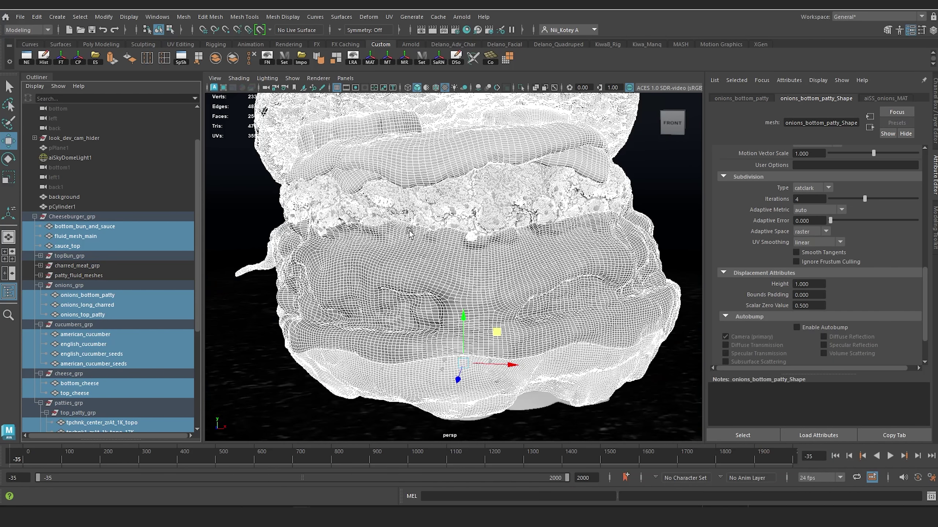
Go through the english cucumber and both cucumber seed meshes, and set the subdivision iterations of american_cucumber_seeds to 3.
mouse_move(411, 233)
left_mouse_down("alt")
mouse_move(411, 244)
mouse_move(432, 244)
mouse_move(422, 217)
mouse_move(426, 230)
left_mouse_up("alt")
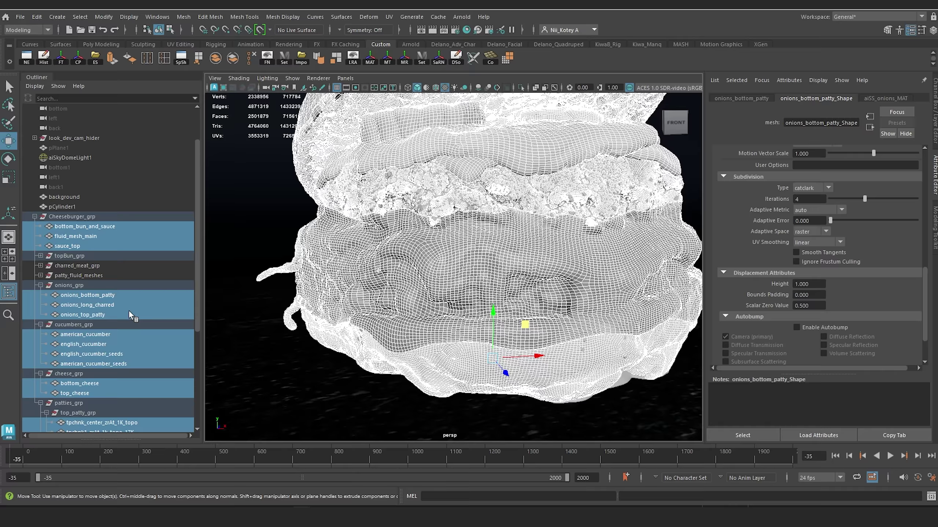
left_click_drag(409, 173, 397, 206, "alt")
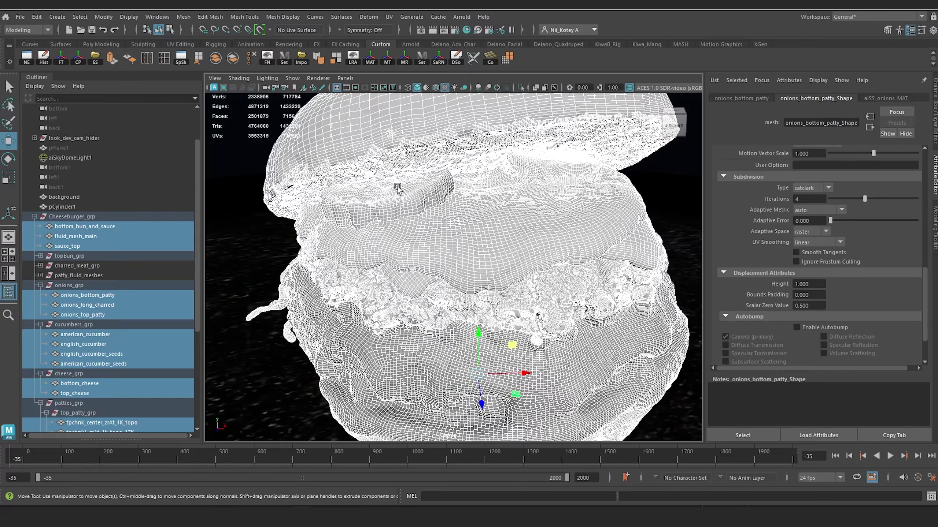
right_click_drag(396, 205, 434, 212, "alt")
middle_click_drag(371, 185, 387, 242, "alt")
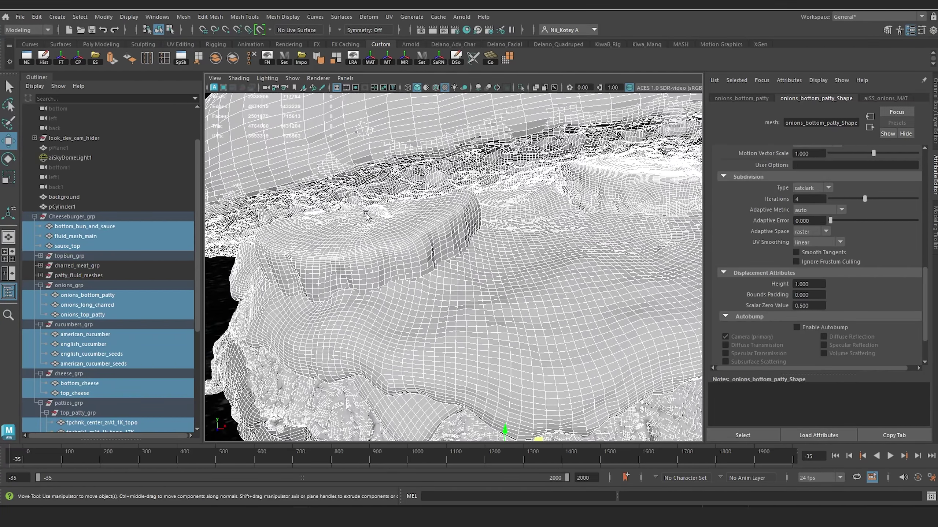
left_click(336, 219)
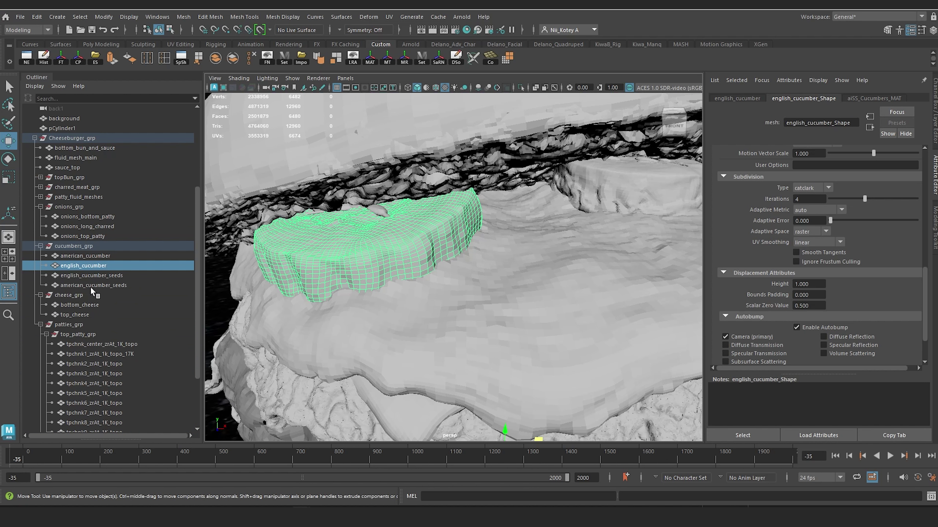
scroll(90, 286, "down", 3)
left_click(107, 198)
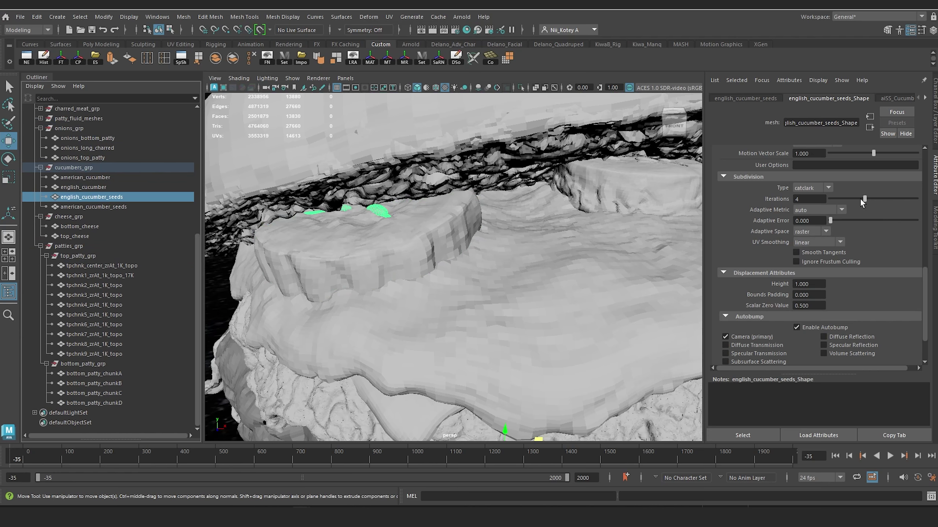
left_click(107, 207)
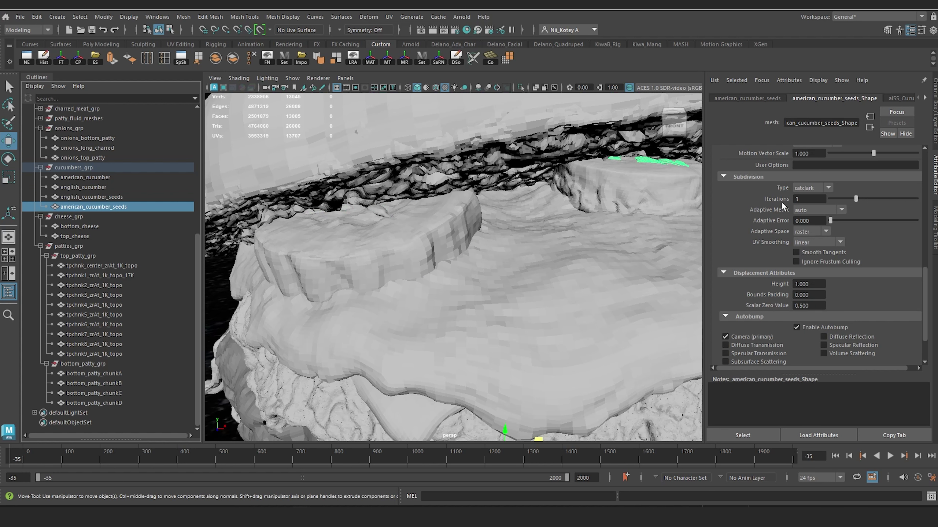
Recheck the subdivision iterations of both cucumber seed meshes and set those of american_cucumber_seeds to 4.
left_click_drag(663, 192, 458, 209, "alt")
scroll(455, 208, "down", 5)
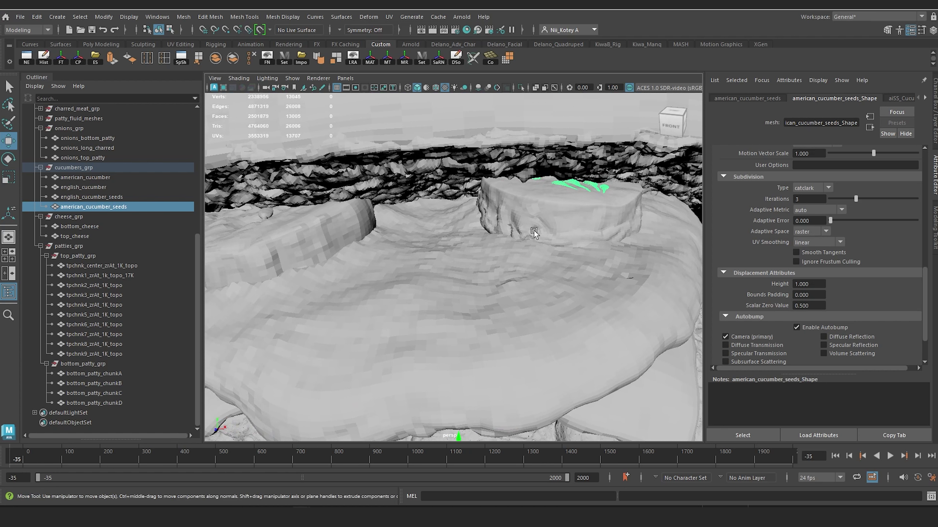
left_click_drag(533, 230, 489, 217, "alt")
right_click_drag(489, 217, 511, 228, "alt")
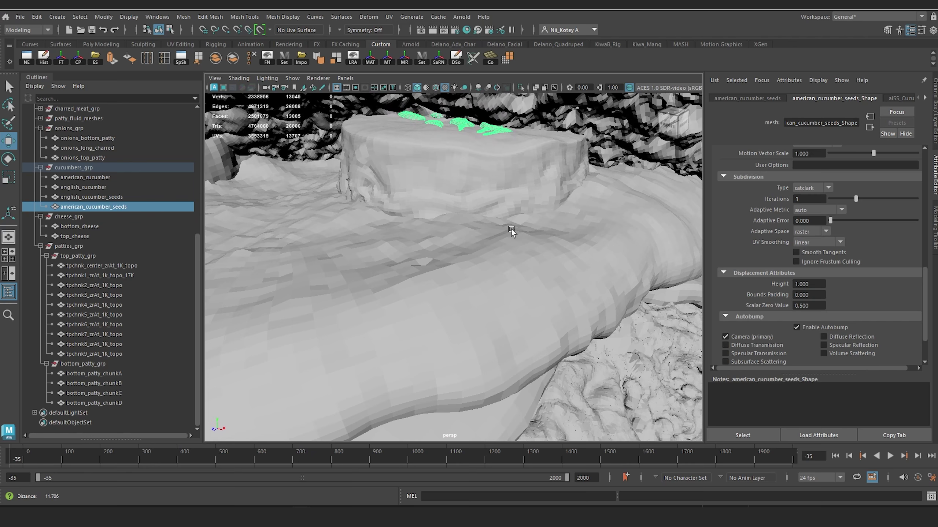
middle_click_drag(492, 188, 498, 240, "alt")
left_click_drag(497, 241, 549, 220, "alt")
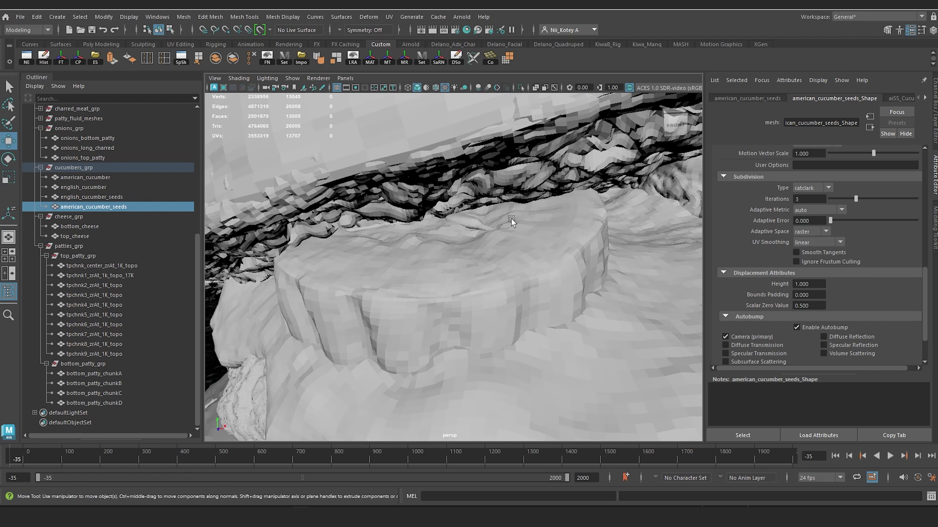
left_click(473, 219)
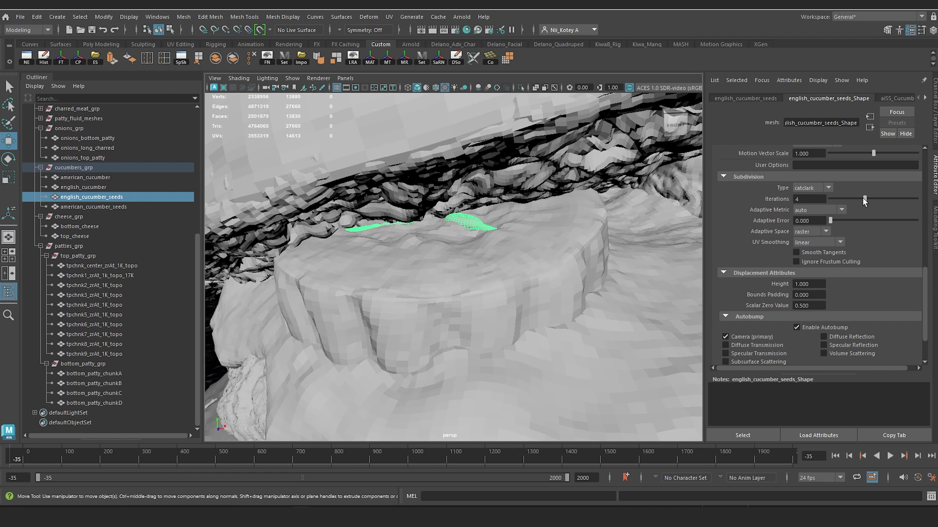
left_click_drag(523, 210, 485, 201, "alt")
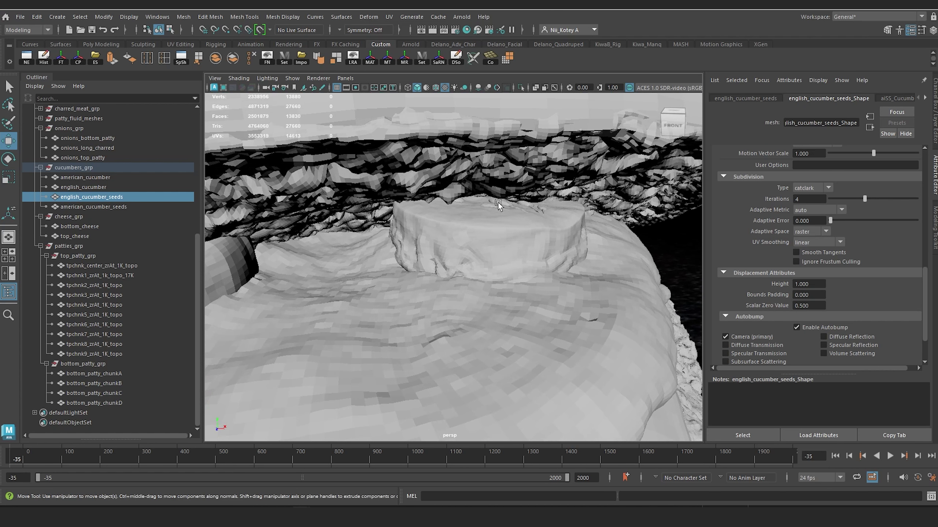
left_click(509, 212)
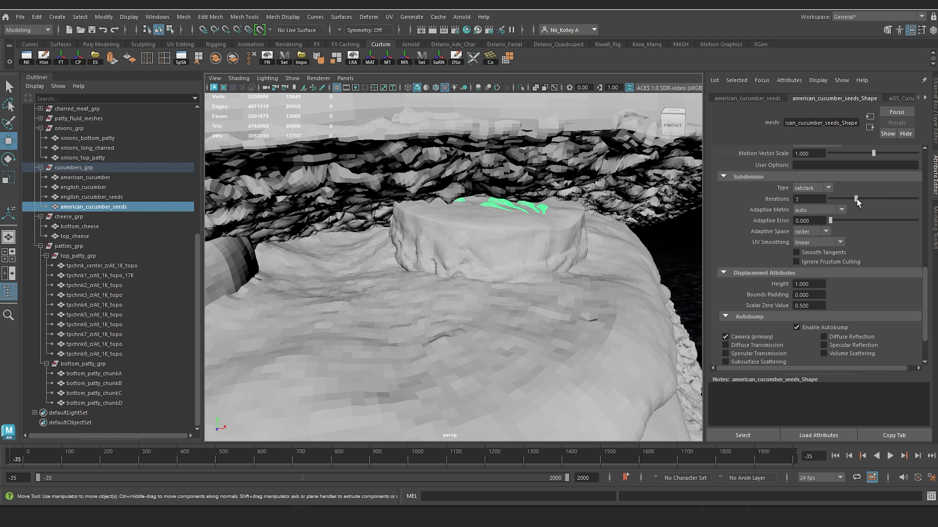
left_click_drag(540, 261, 449, 227, "alt")
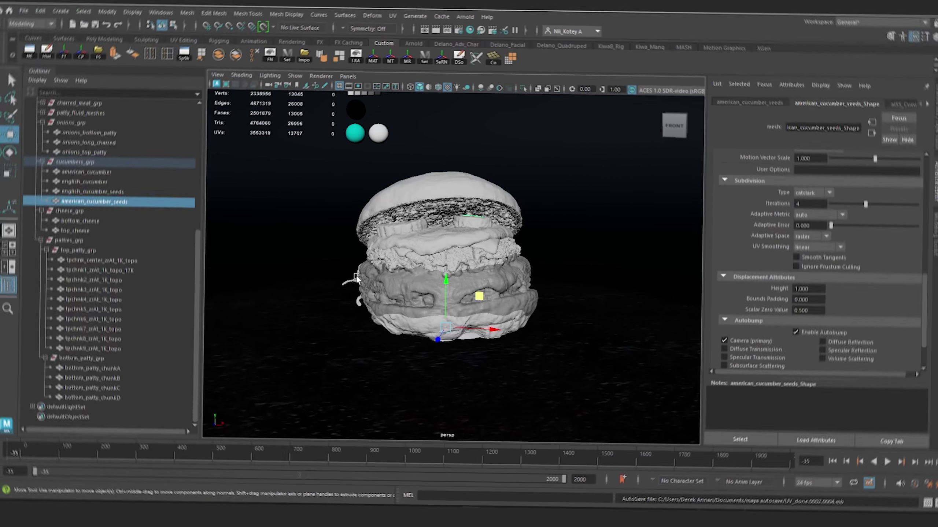
Select the top bun shell and then its aiSS_topBun_MAT material.
left_click_drag(356, 277, 406, 258, "alt")
scroll(391, 273, "up", 3)
middle_click_drag(405, 259, 408, 283, "alt")
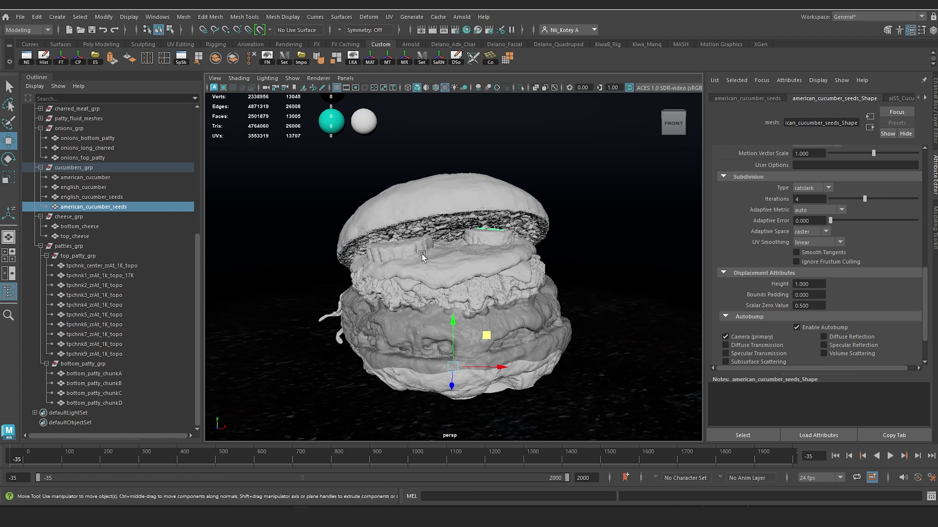
left_click(449, 192)
left_click(843, 98)
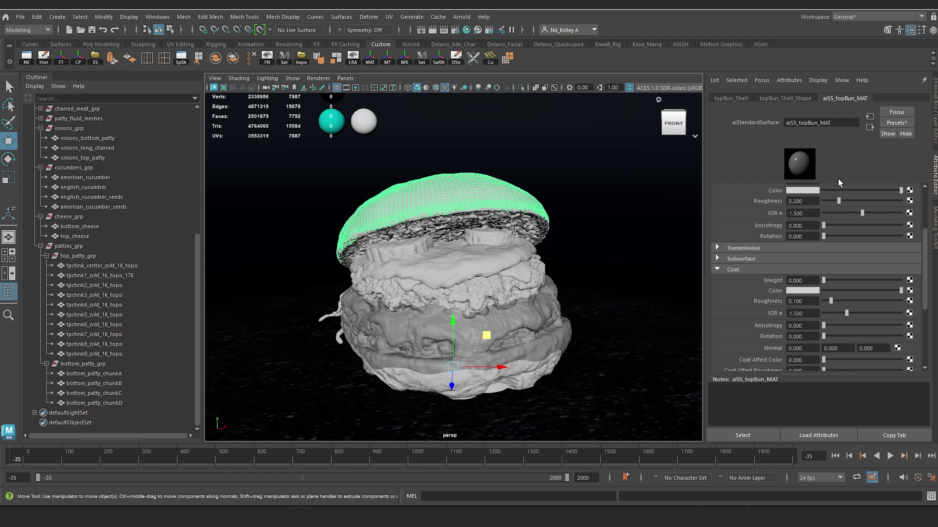
left_click(748, 436)
Open the Hypershade maximized, graph the aiSS_topBun_MAT network, and space out the material and its shading group.
left_click(466, 30)
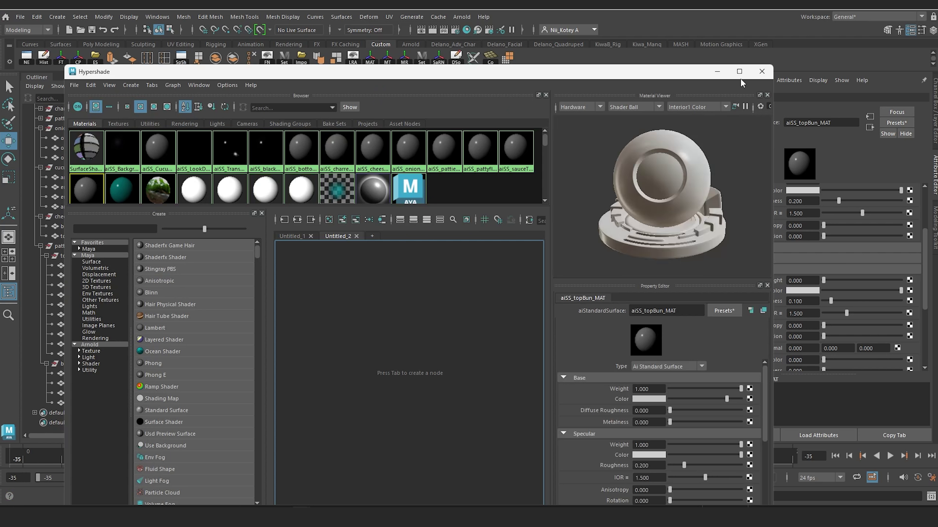
left_click(739, 72)
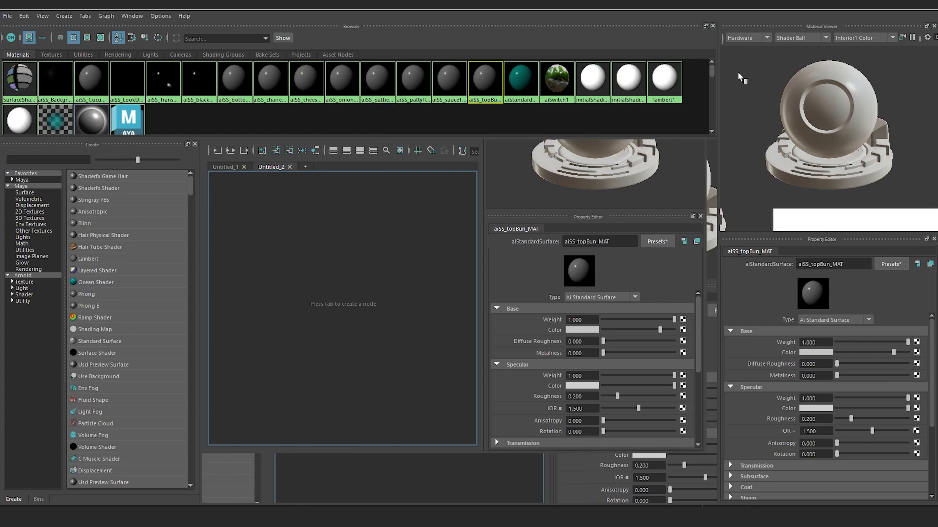
left_click(230, 150)
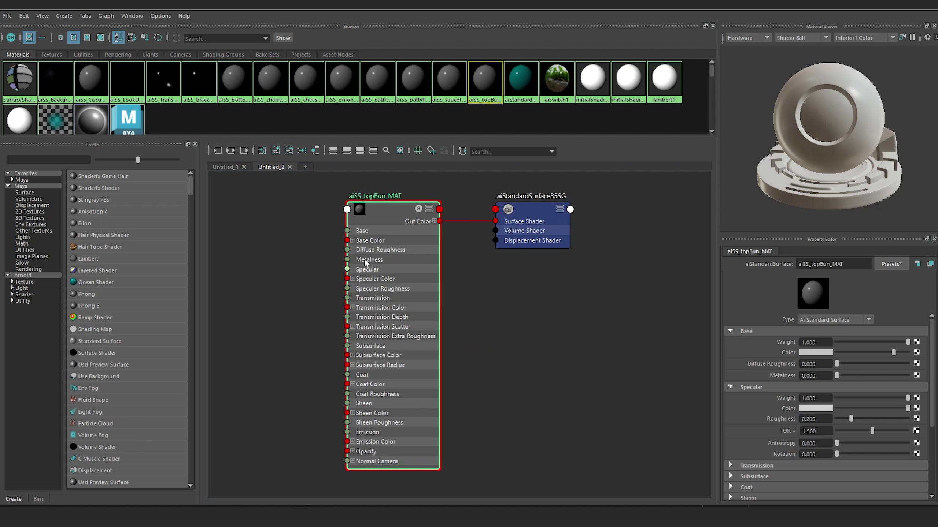
middle_click_drag(470, 263, 539, 369, "alt")
left_click_drag(453, 306, 439, 343)
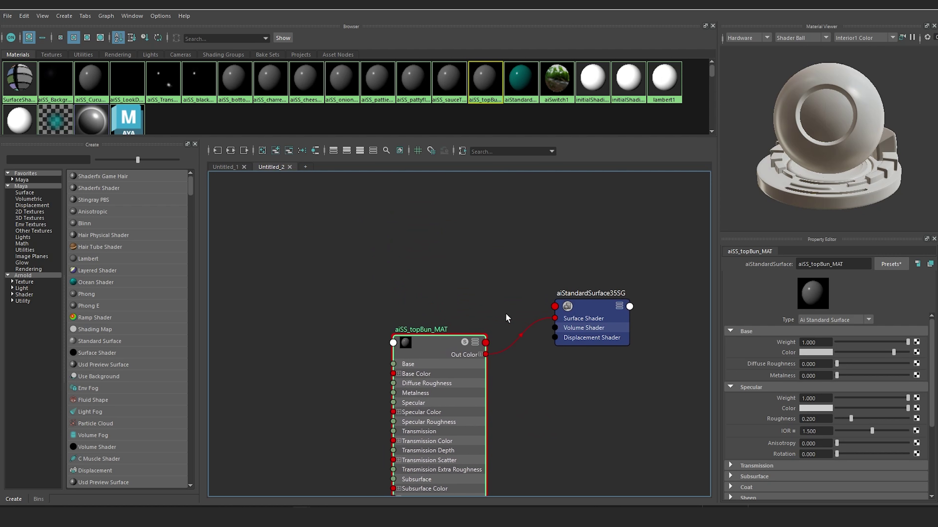
left_click_drag(598, 305, 616, 250)
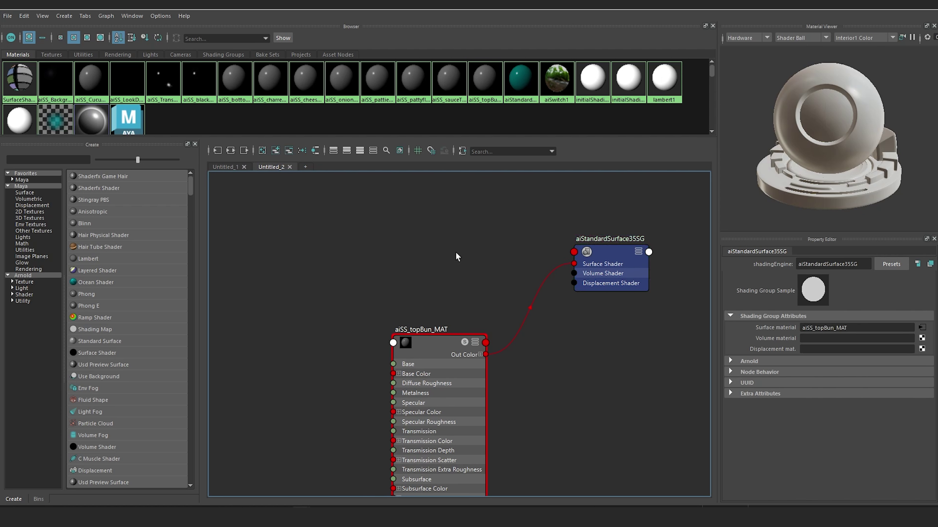
Create a displacementShader node in the top bun graph and spread it and its automatic shading group apart.
key("Tab")
type("disp")
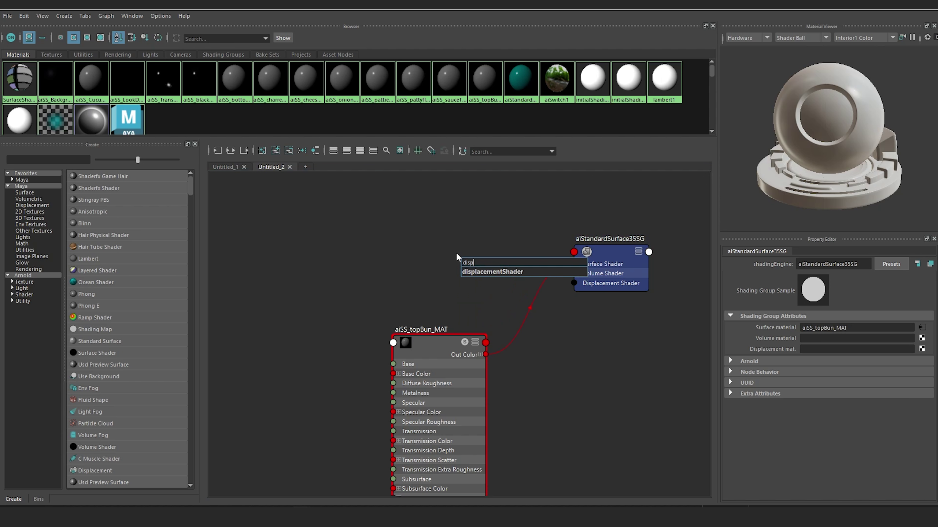
key("Down")
key("Return")
left_click_drag(504, 272, 397, 246)
left_click_drag(579, 302, 593, 394)
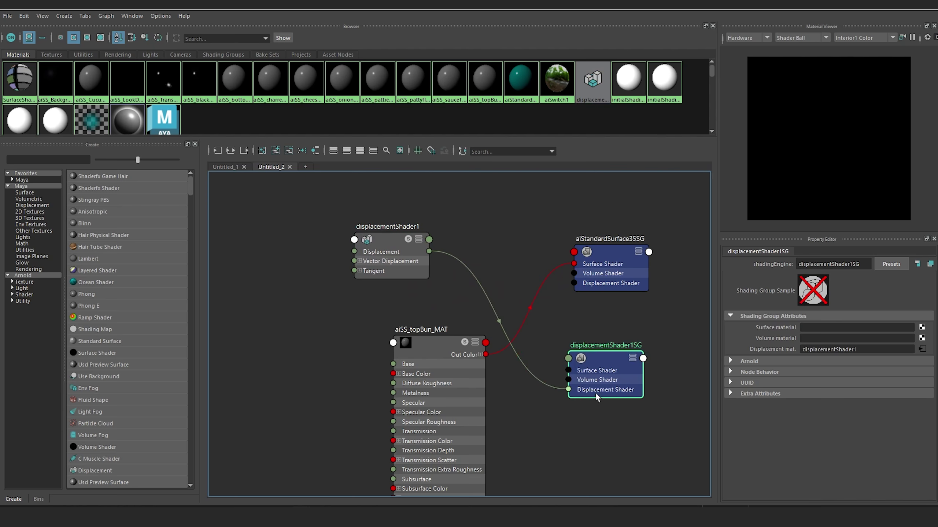
Connect the displacement node's Displacement output to the top bun shading group's Displacement Shader, and delete the extra displacement shading group.
left_click_drag(429, 251, 573, 283)
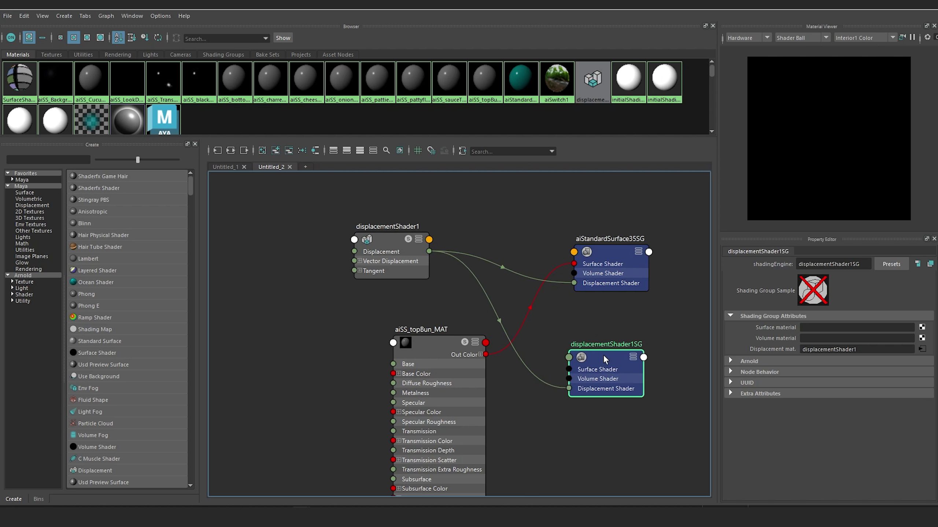
key("Delete")
left_click_drag(384, 238, 411, 230)
Create a file texture node and arrange it with its place2dTexture node ahead of the displacement shader.
middle_click_drag(331, 258, 401, 280, "alt")
left_click(332, 255)
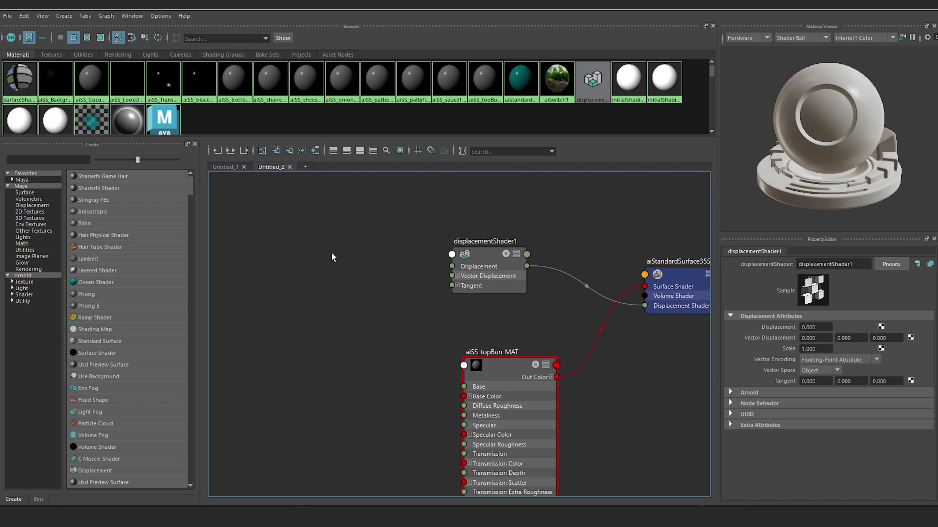
key("Tab")
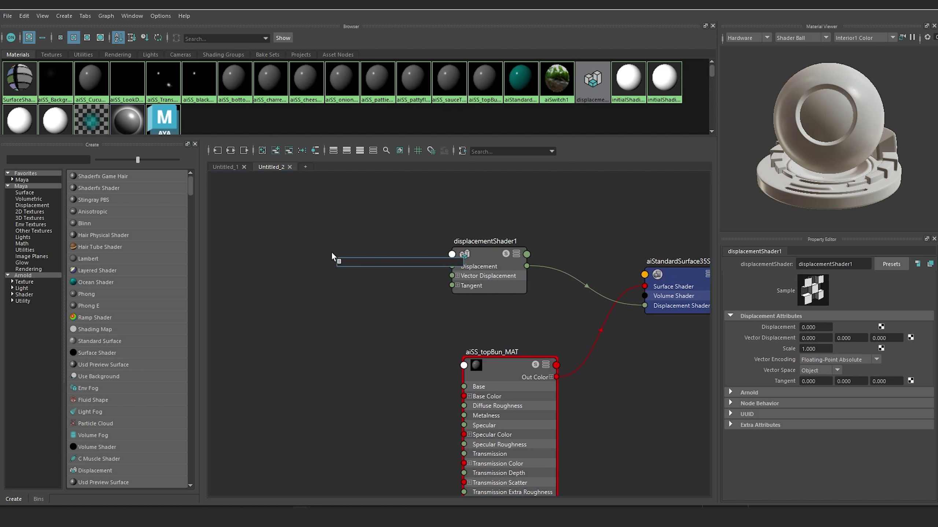
type("file")
key("Down")
key("Down")
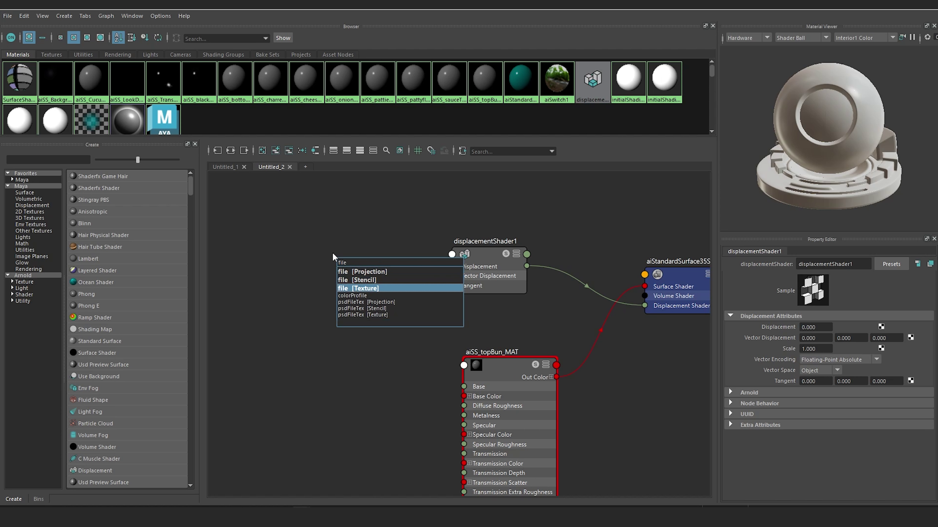
key("Return")
left_click_drag(372, 269, 217, 289)
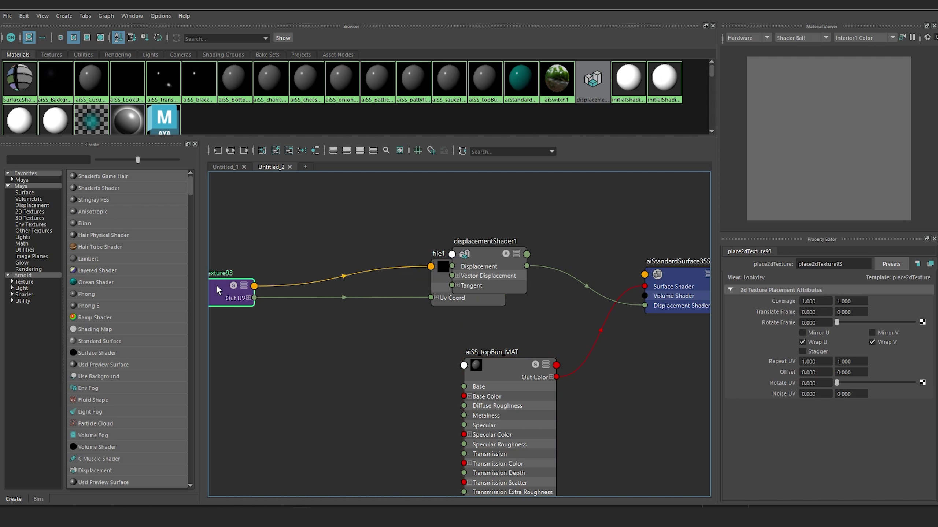
left_click_drag(449, 271, 318, 267)
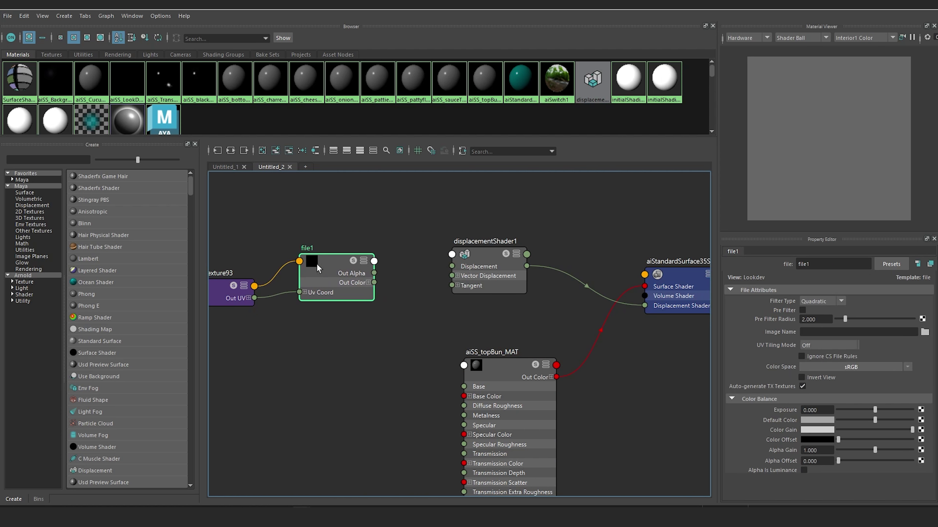
Set the new file texture's color space to the Raw utility space.
left_click(897, 367)
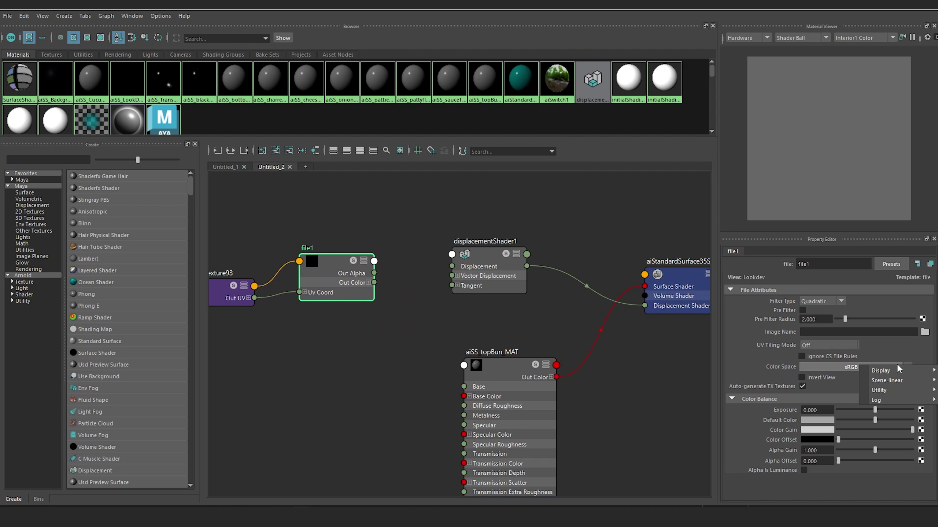
mouse_move(895, 392)
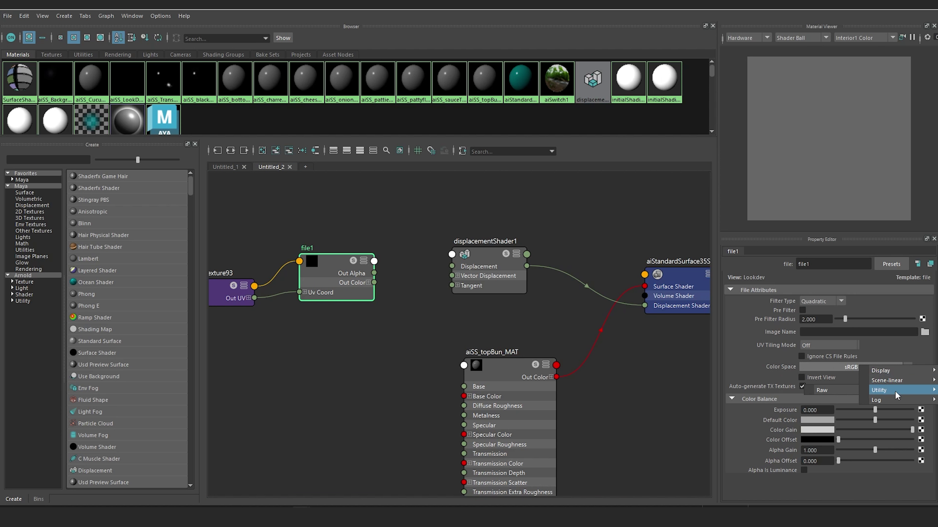
left_click(828, 391)
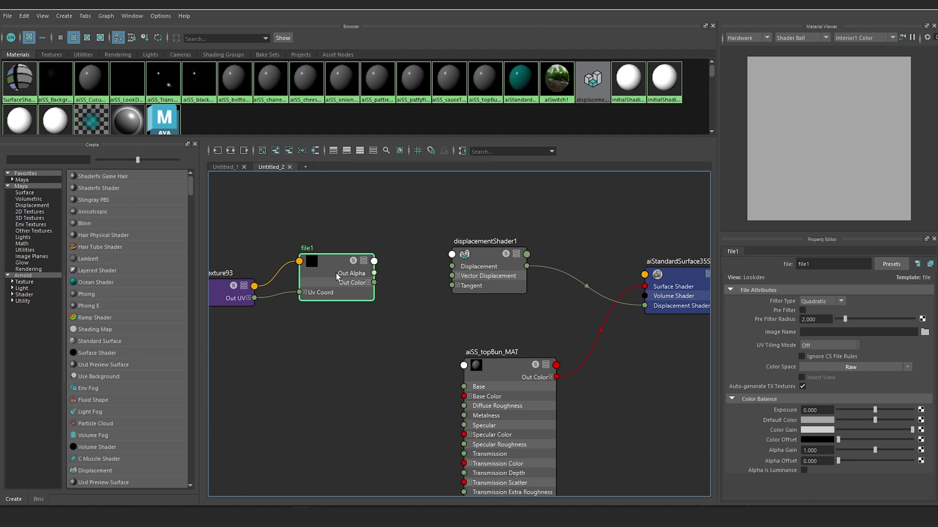
Load topBun_Displacement.1001.exr as the image of the file texture.
left_click(924, 332)
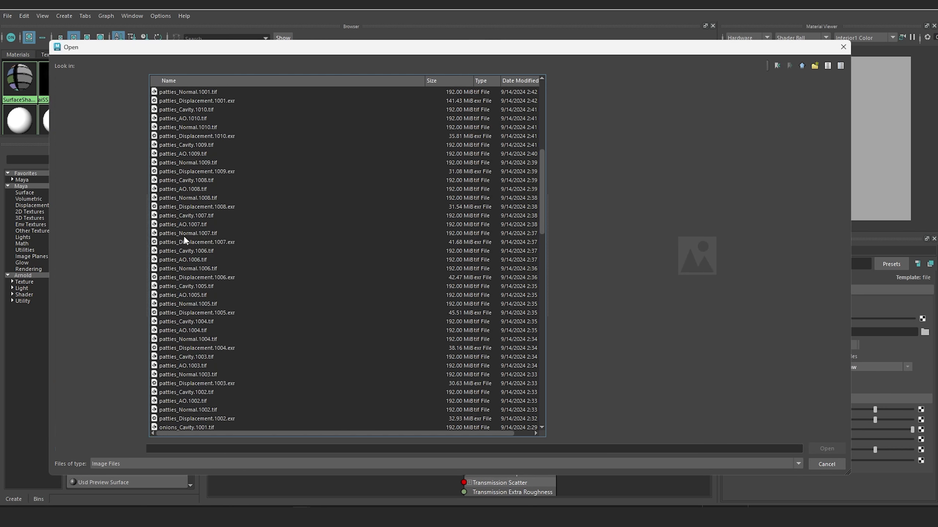
left_click(184, 235)
scroll(191, 218, "up", 9)
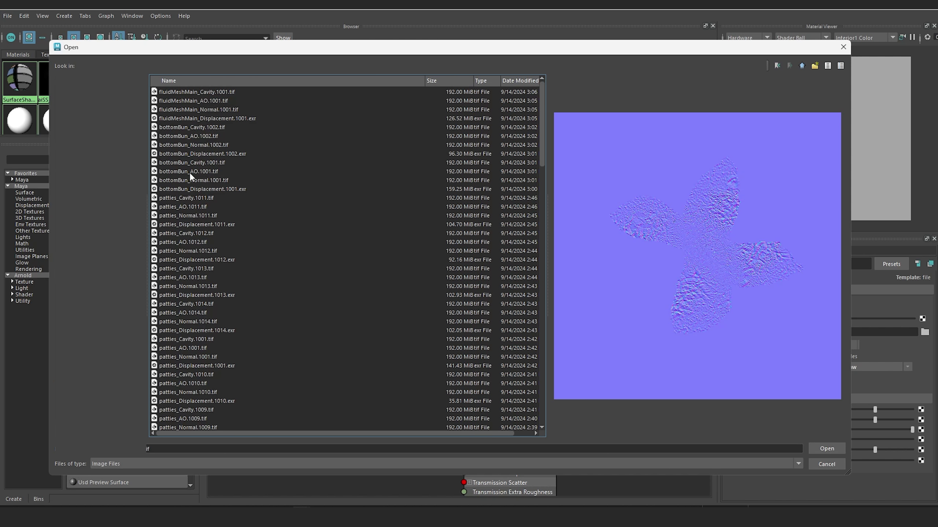
scroll(191, 176, "down", 18)
scroll(191, 178, "down", 16)
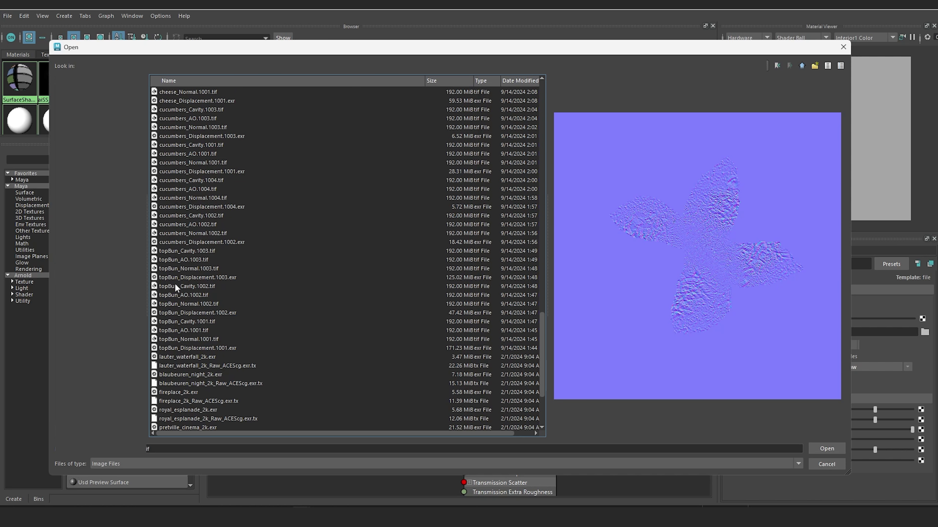
left_click(175, 348)
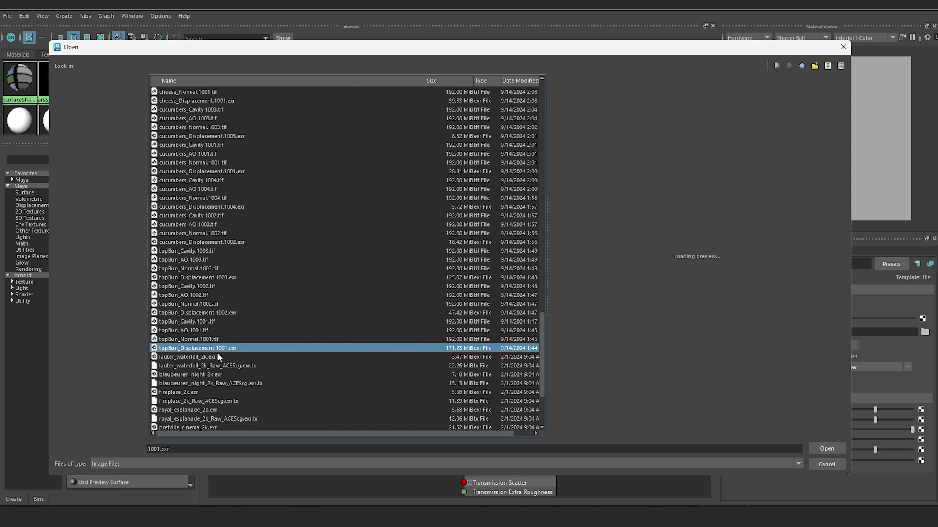
left_click(823, 450)
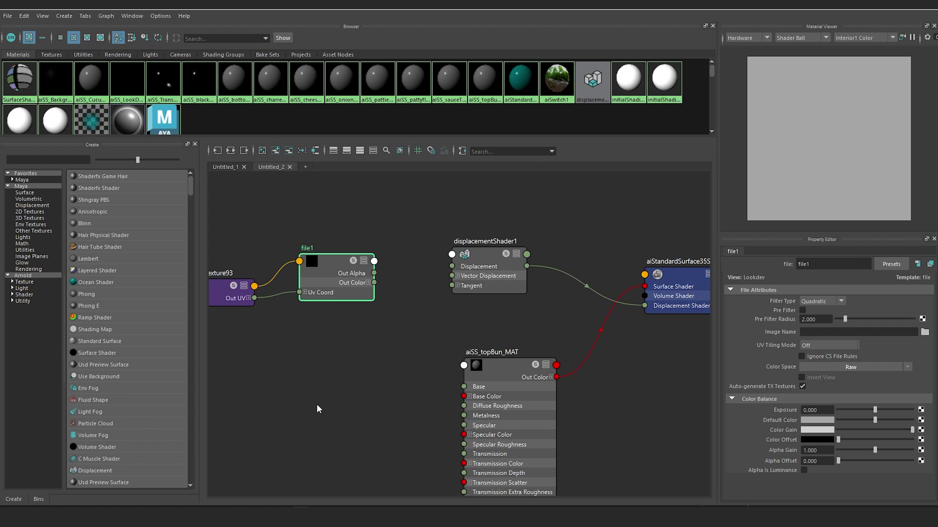
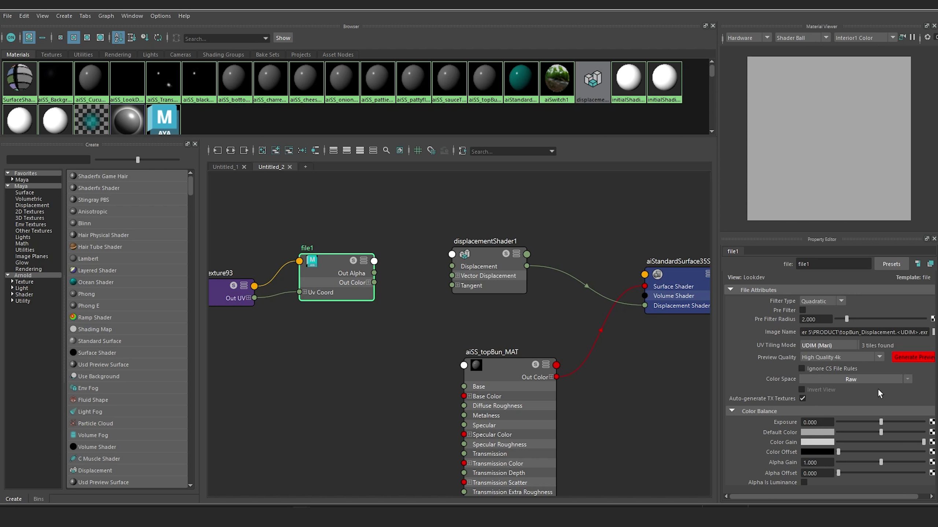
Connect the file texture's Out Color R to the Displacement input of the displacement shader.
middle_click_drag(379, 222, 392, 231, "alt")
mouse_move(353, 275)
left_mouse_down()
mouse_move(338, 261)
mouse_move(348, 259)
left_mouse_up()
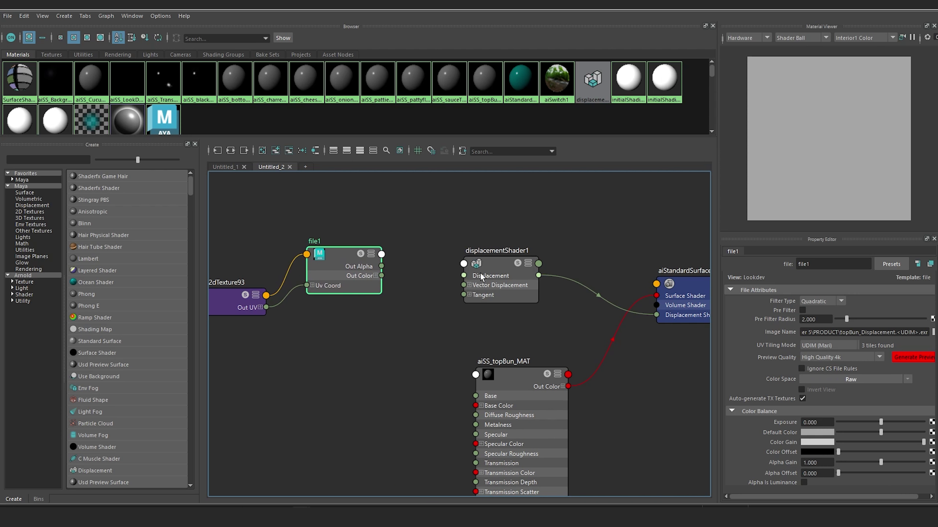
left_click(375, 275)
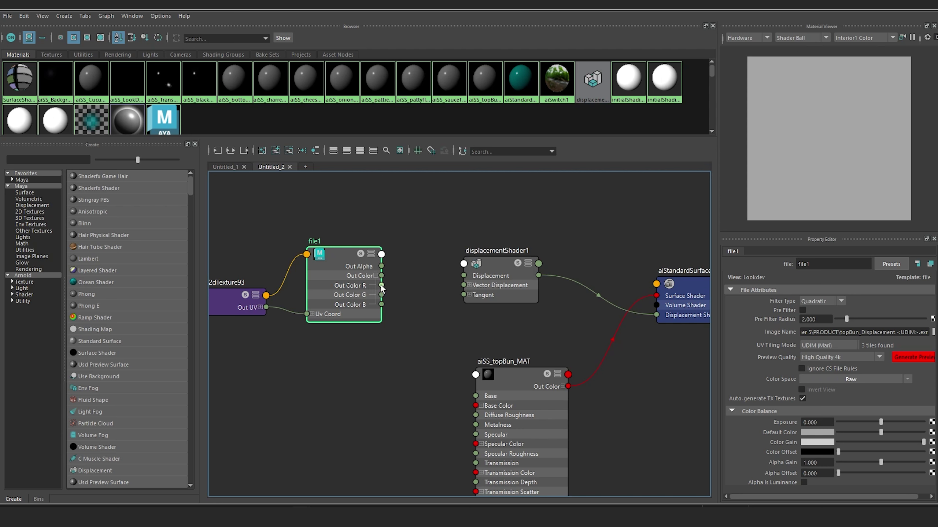
left_click_drag(382, 285, 465, 275)
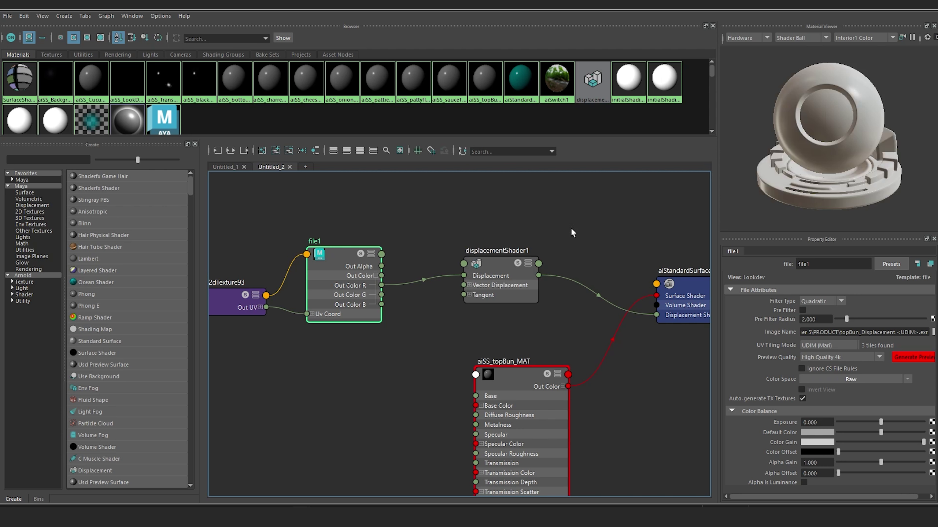
Move the top bun shading group node slightly closer to the displacement shader and the material.
scroll(456, 298, "down", 5)
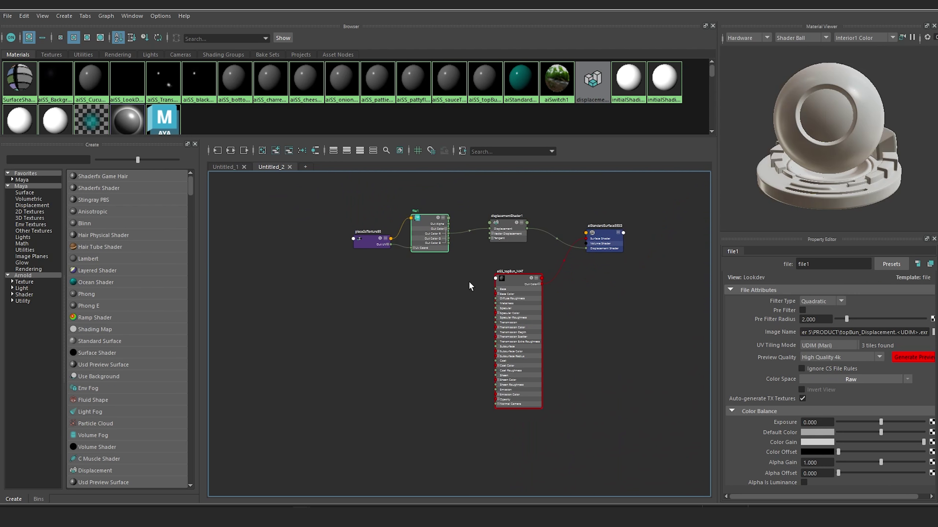
scroll(491, 272, "up", 4)
scroll(491, 272, "down", 3)
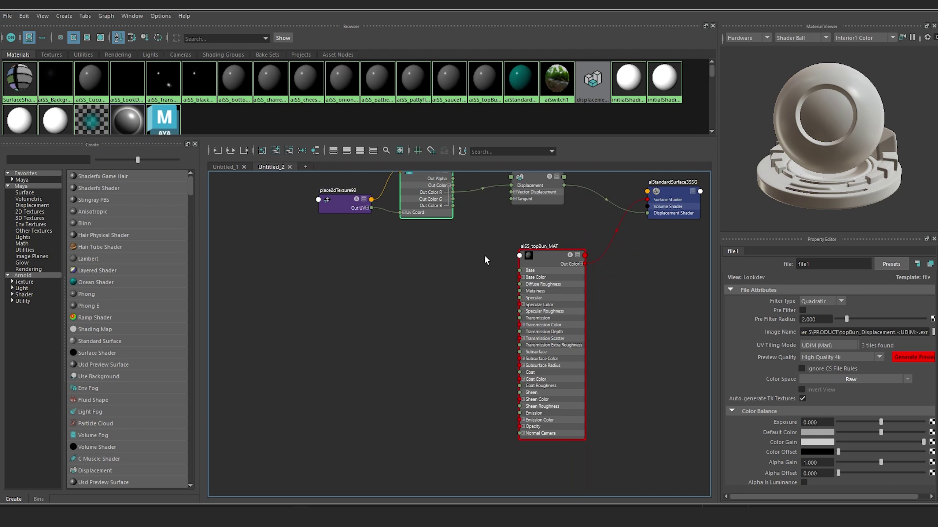
middle_click_drag(485, 255, 475, 296)
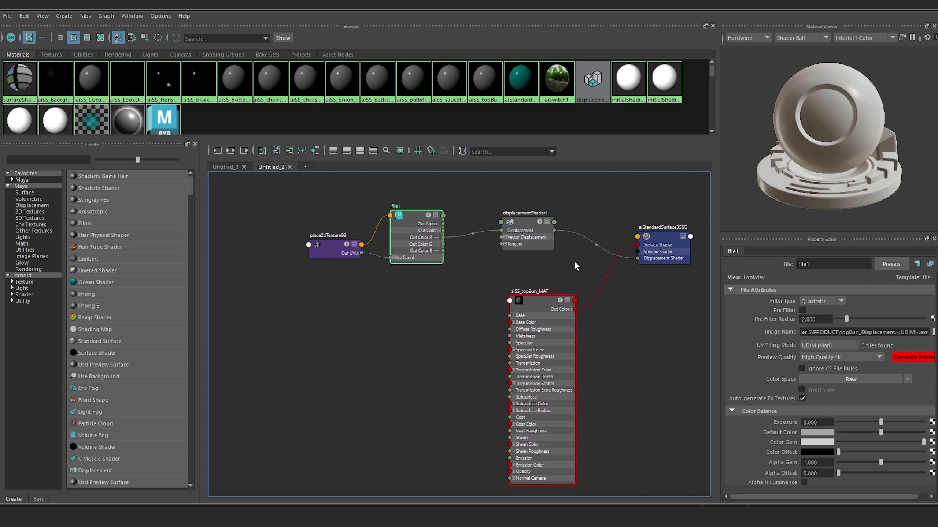
left_click_drag(668, 239, 658, 258)
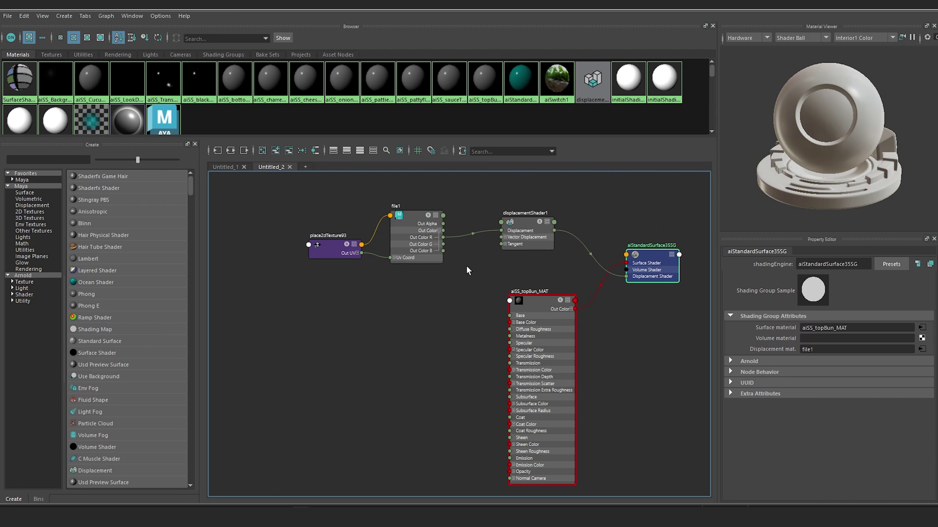
Rename the displacement file texture node to file_topBun.
middle_click_drag(465, 265, 480, 254)
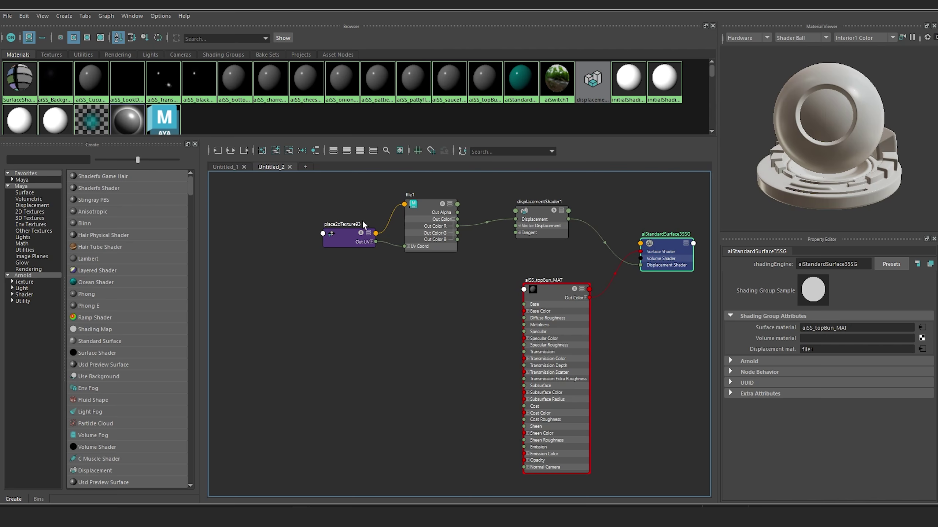
middle_click_drag(408, 289, 427, 325)
scroll(426, 325, "up", 2)
left_click(403, 242)
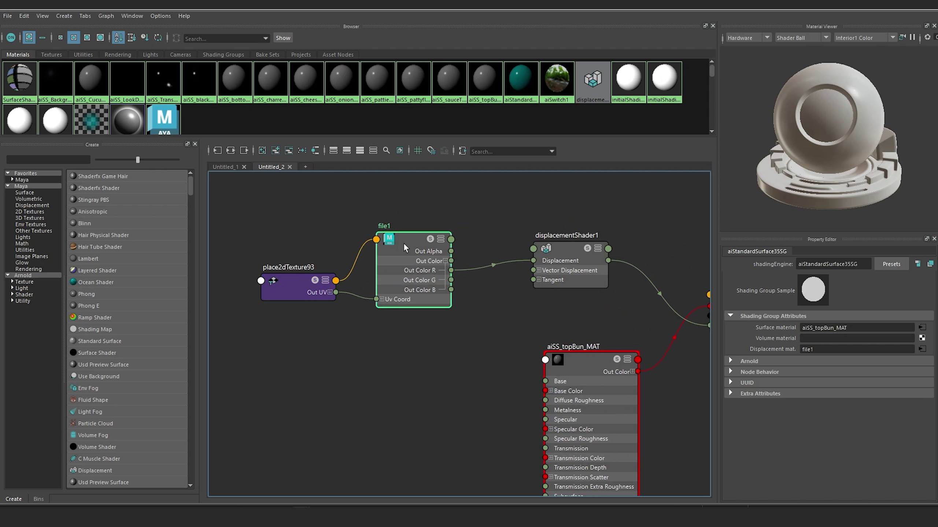
left_click(819, 264)
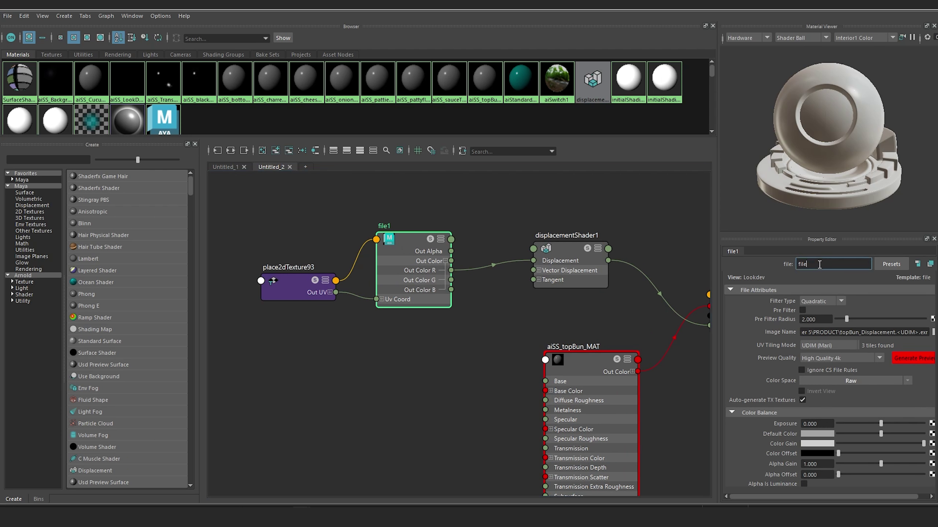
type("_topBun")
key("Return")
Rename the displacement shader node to displacementShader_topBun.
middle_click_drag(465, 324, 433, 328)
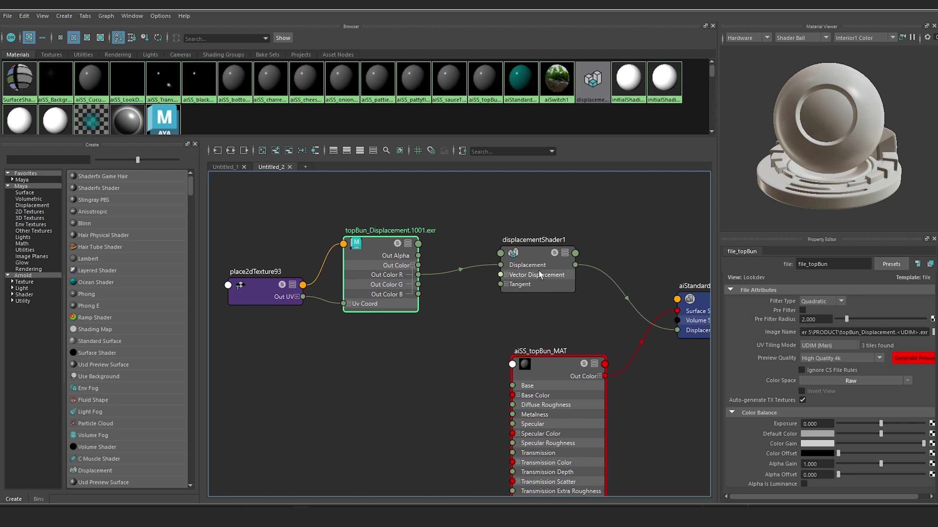
left_click(538, 270)
left_click(853, 264)
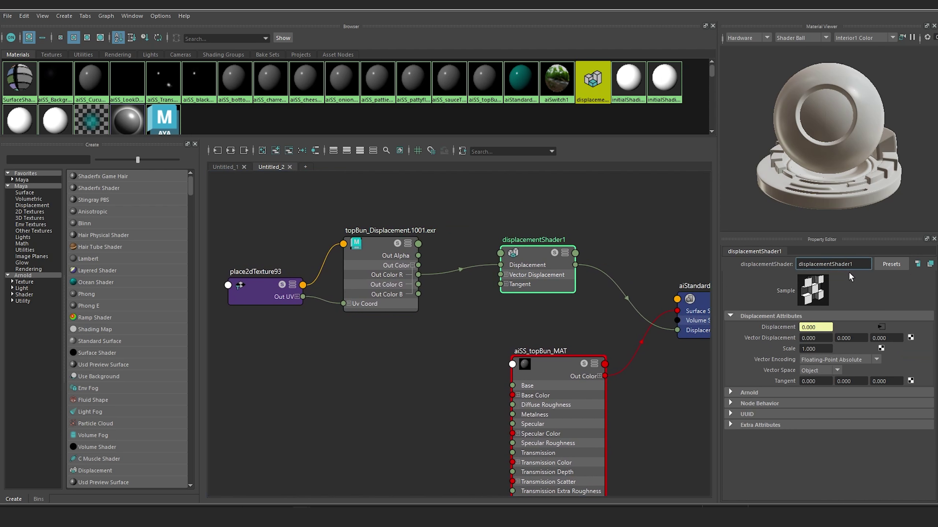
type("_topBun")
key("Return")
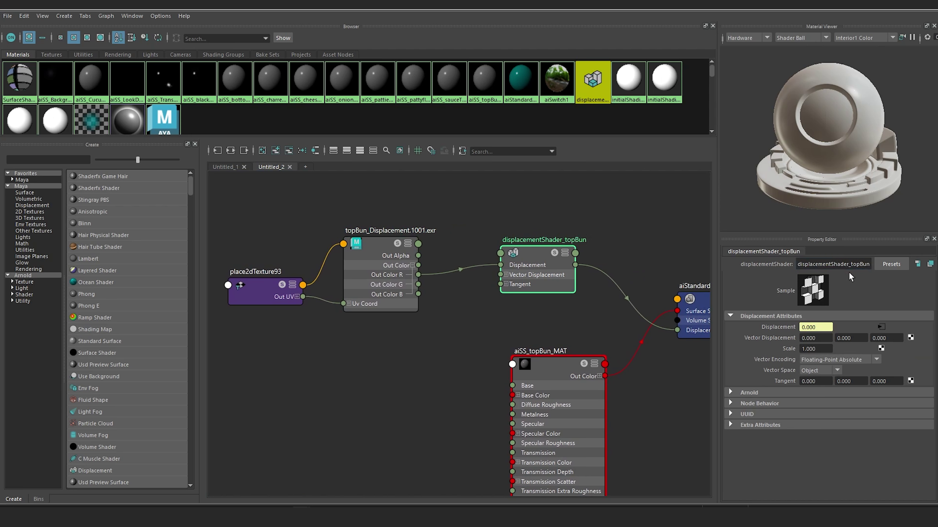
Create an aiNormalMap node in the empty graph area beside the lower part of aiSS_topBun_MAT.
scroll(573, 310, "down", 2)
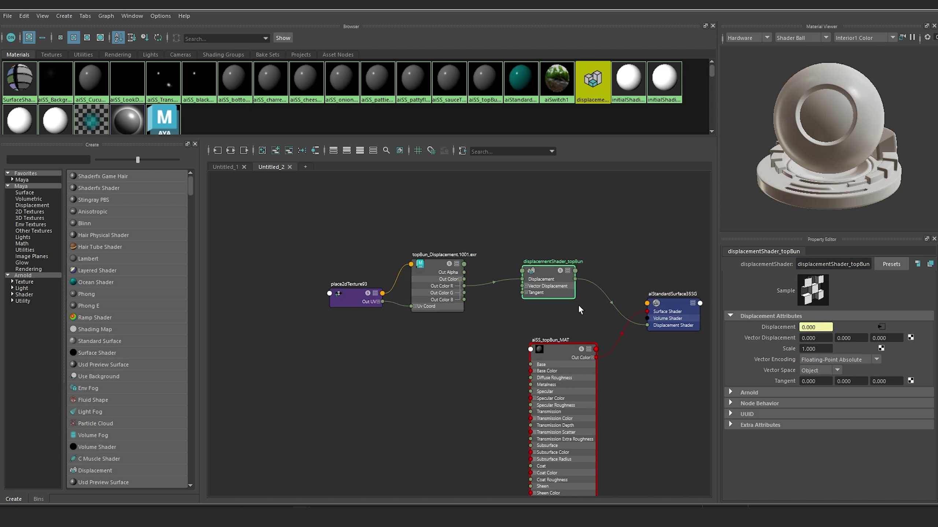
middle_click_drag(578, 305, 613, 230)
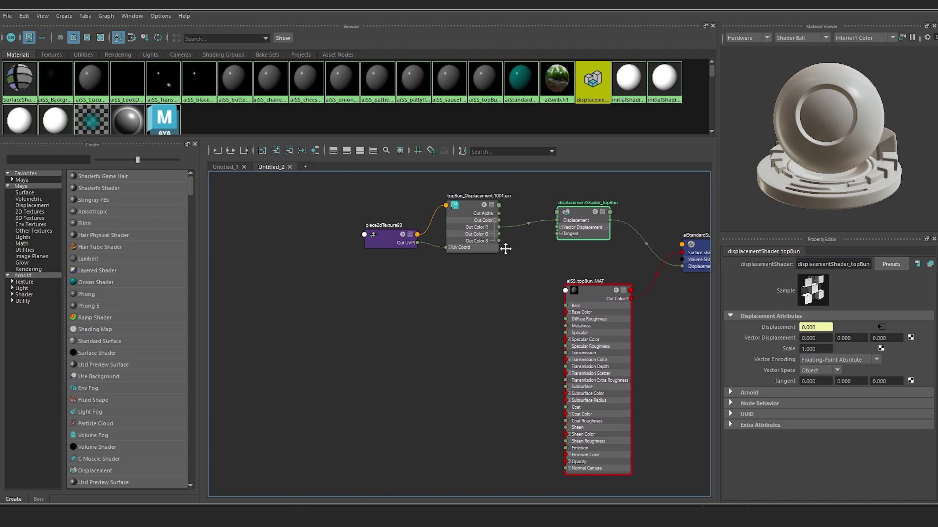
mouse_move(502, 247)
middle_mouse_down()
mouse_move(497, 287)
mouse_move(498, 246)
middle_mouse_up()
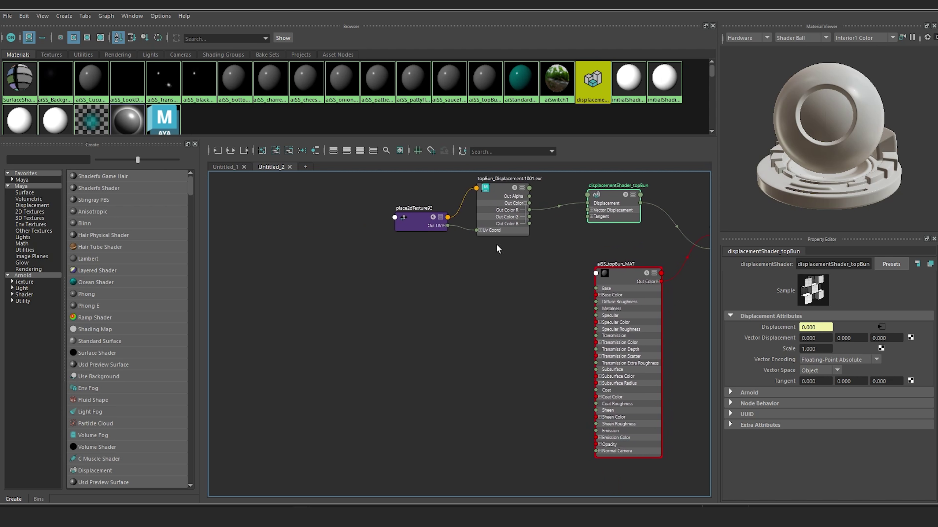
left_click(481, 377)
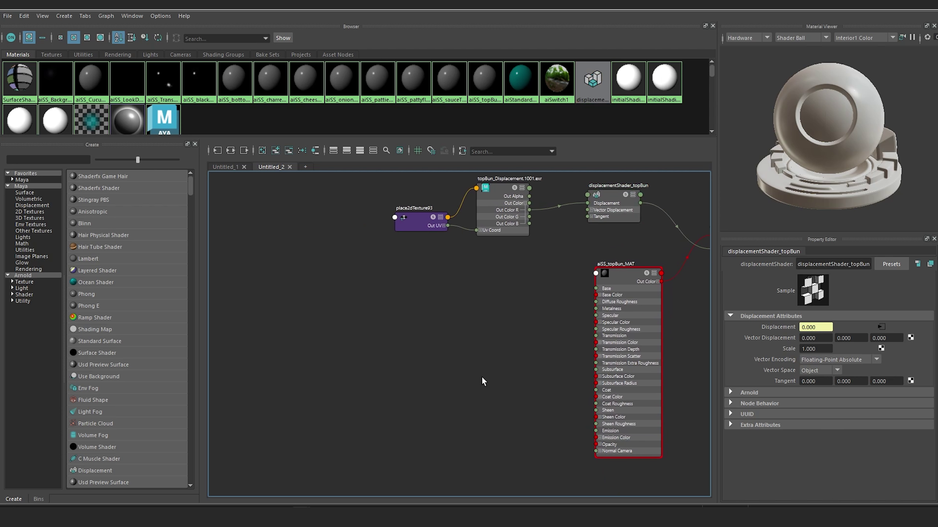
key("Tab")
type("ainor")
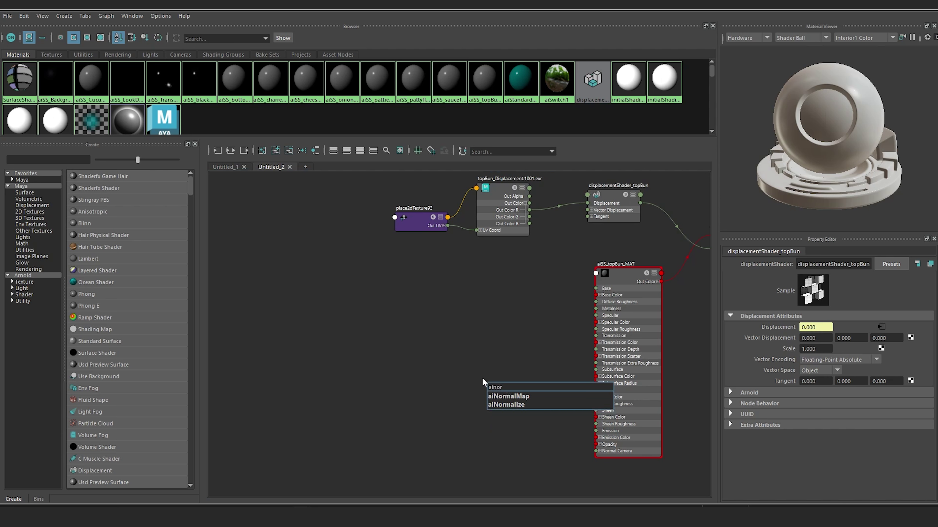
left_click(512, 395)
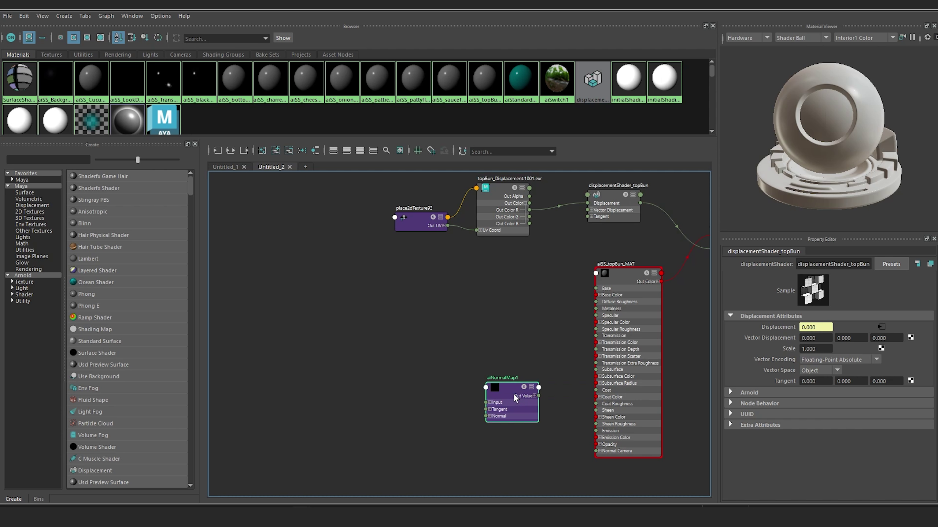
Create a file texture node and place it with its place2dTexture node ahead of the aiNormalMap node.
key("Tab")
type("file")
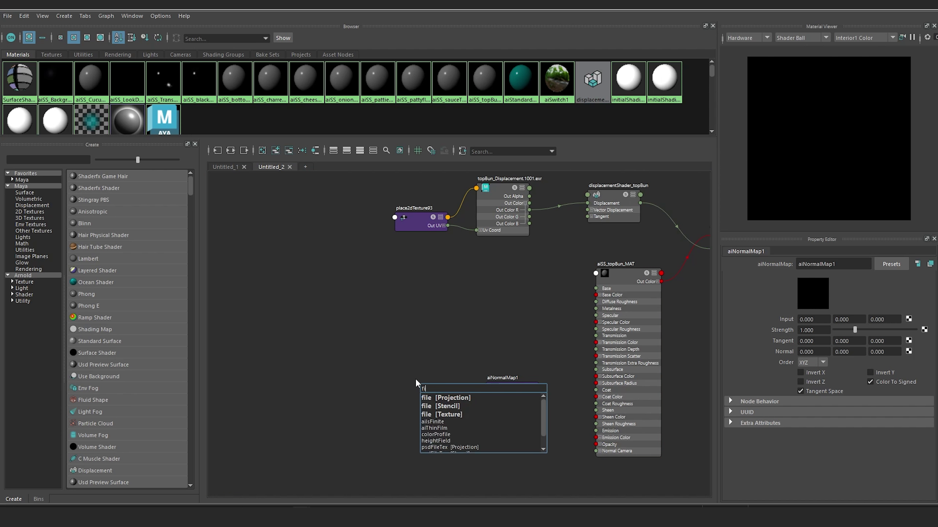
left_click(449, 415)
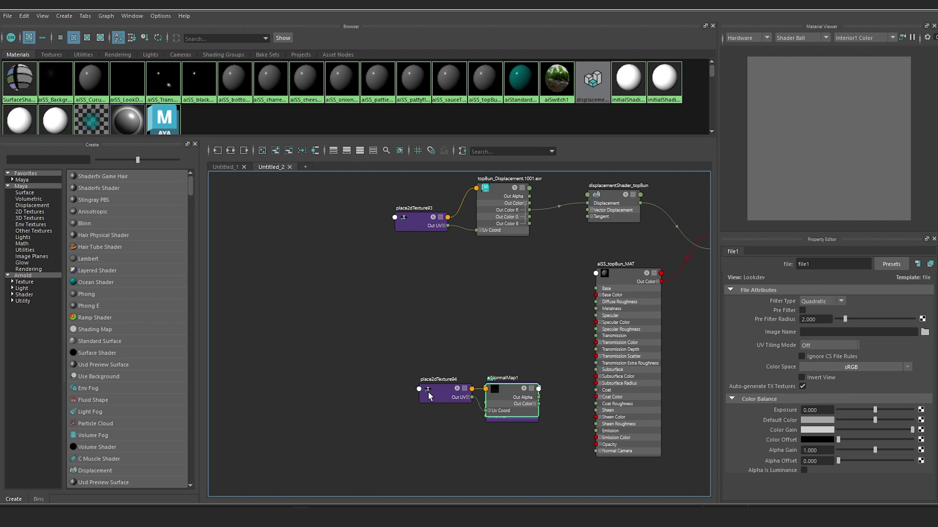
left_click_drag(524, 401, 411, 403)
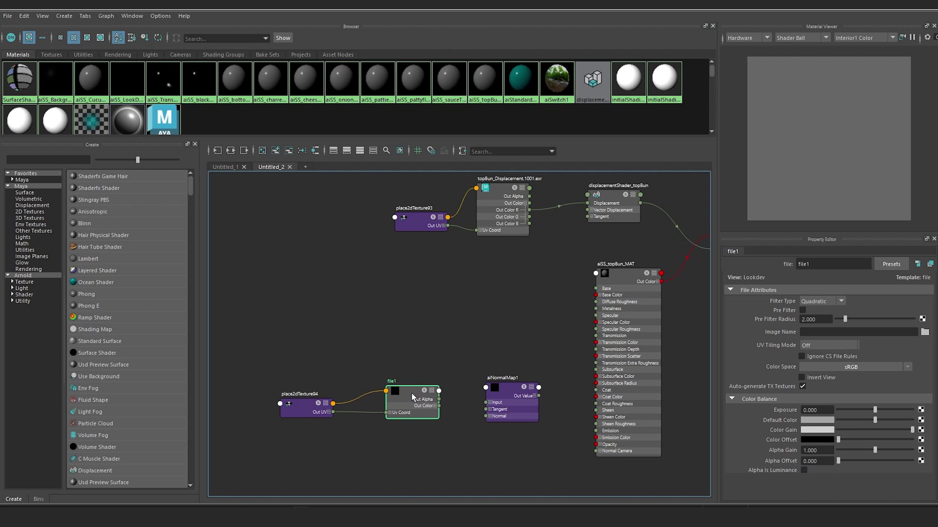
Load topBun_Normal.1001.tif from the PRODUCT folder as the image of the file1 texture node.
left_click(925, 332)
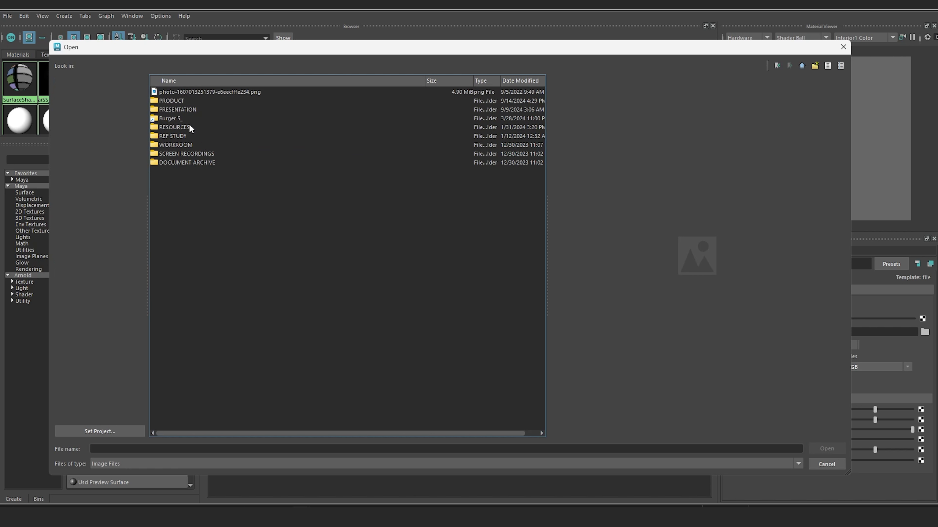
double_click(182, 101)
scroll(226, 236, "down", 15)
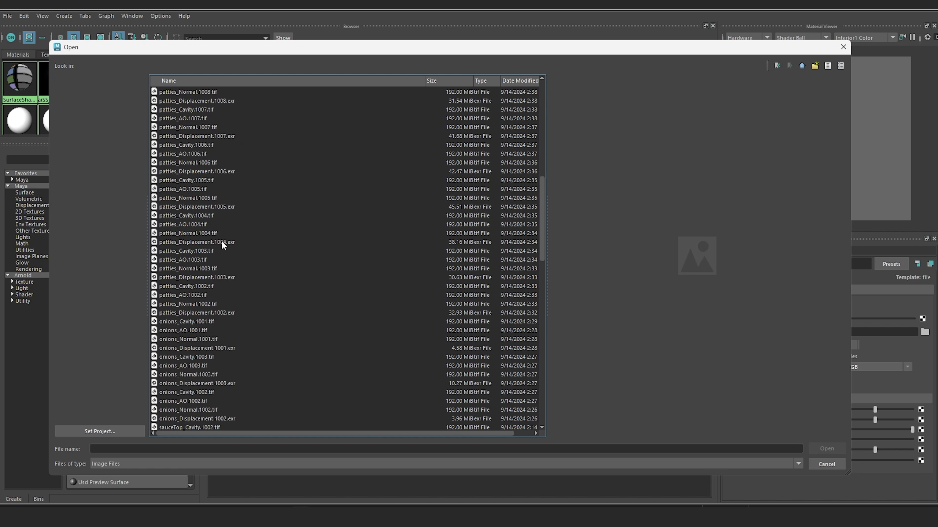
scroll(221, 242, "down", 8)
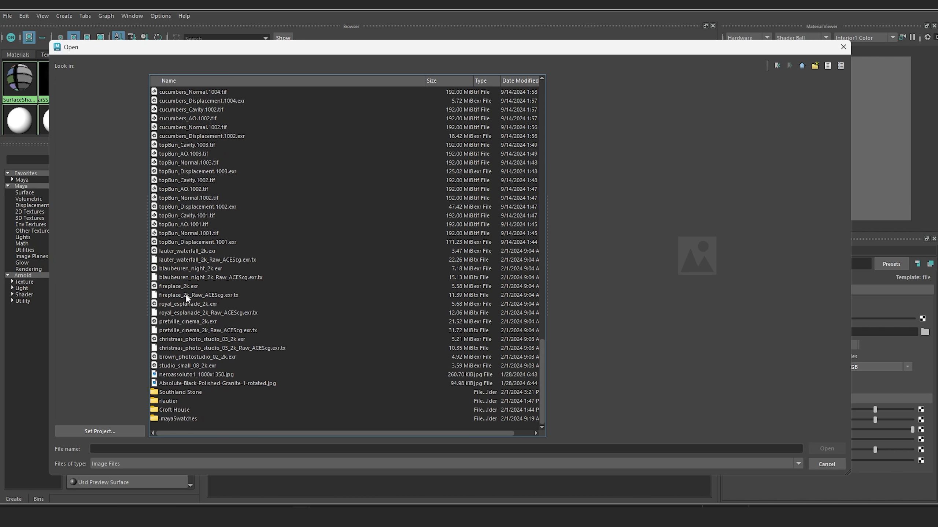
left_click(187, 233)
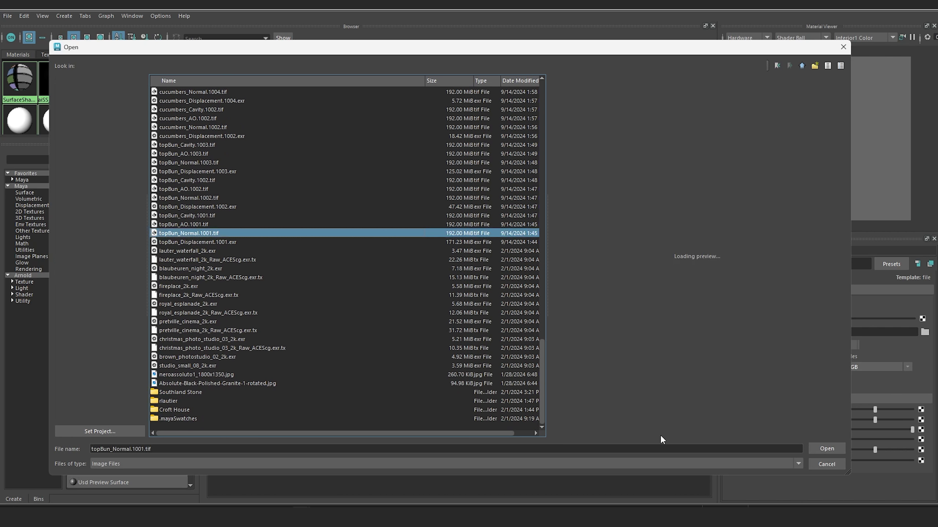
left_click(827, 449)
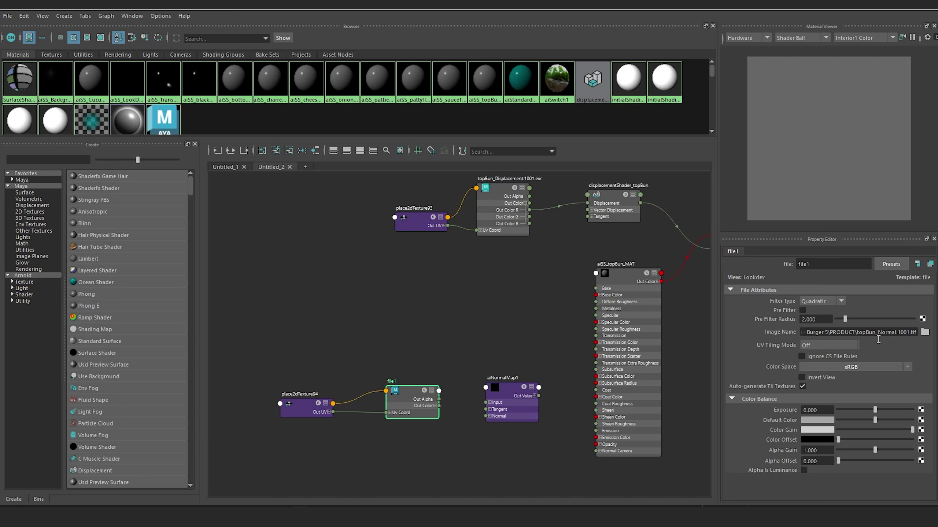
Set the normal map file node's UV tiling mode to UDIM (Mari) and its color space to Raw.
left_click(845, 346)
left_click(824, 385)
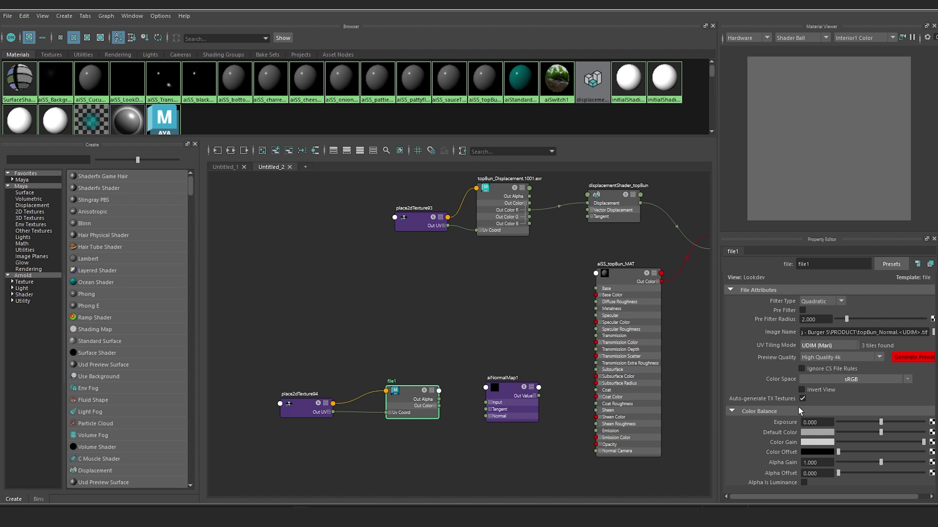
left_click(859, 378)
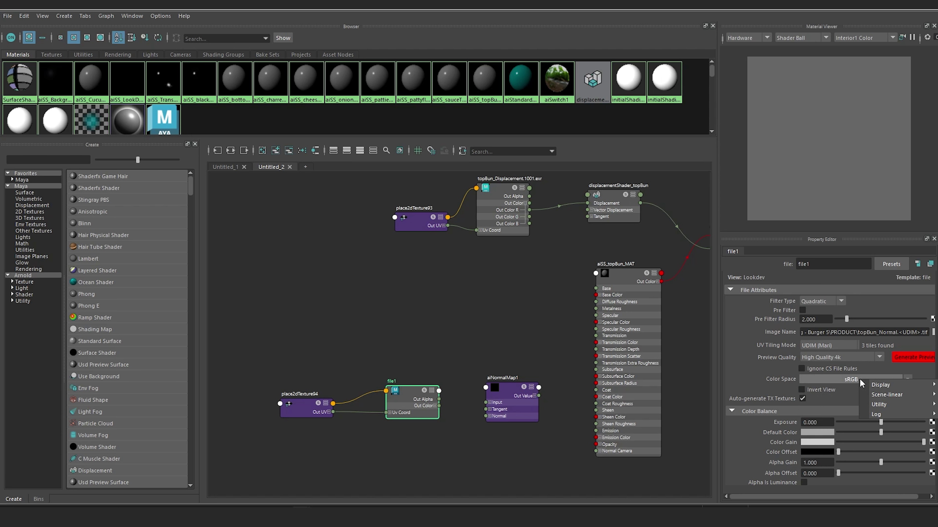
mouse_move(879, 405)
left_click(820, 404)
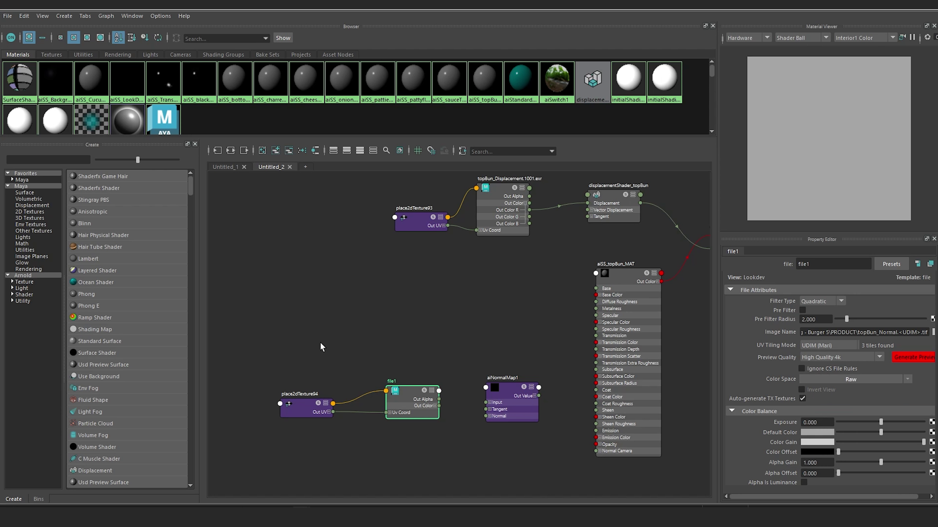
Rename the normal map file texture node to file_topBun1.
left_click(406, 392)
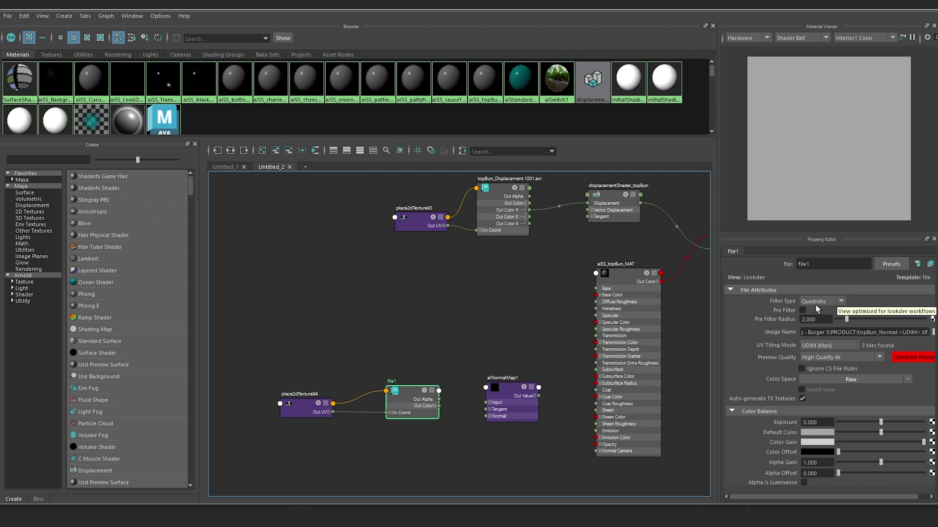
left_click(827, 264)
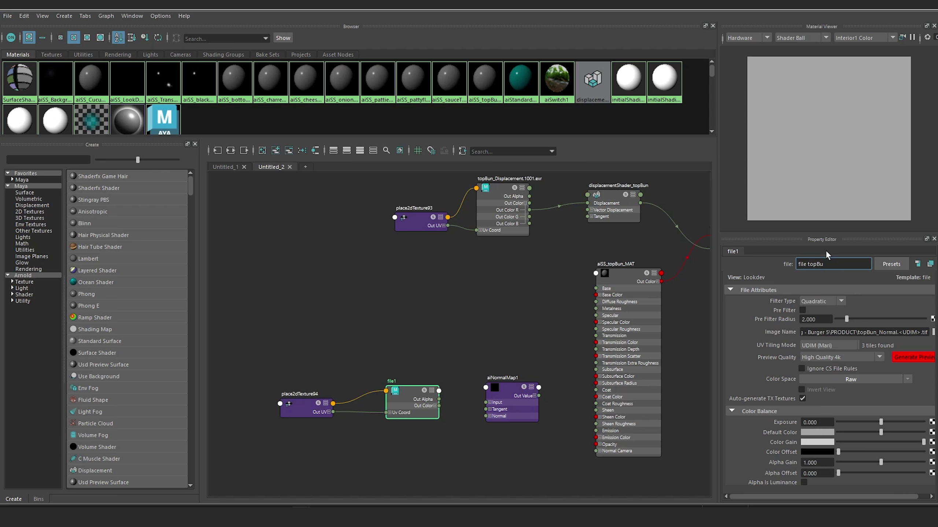
type("n1")
key("Return")
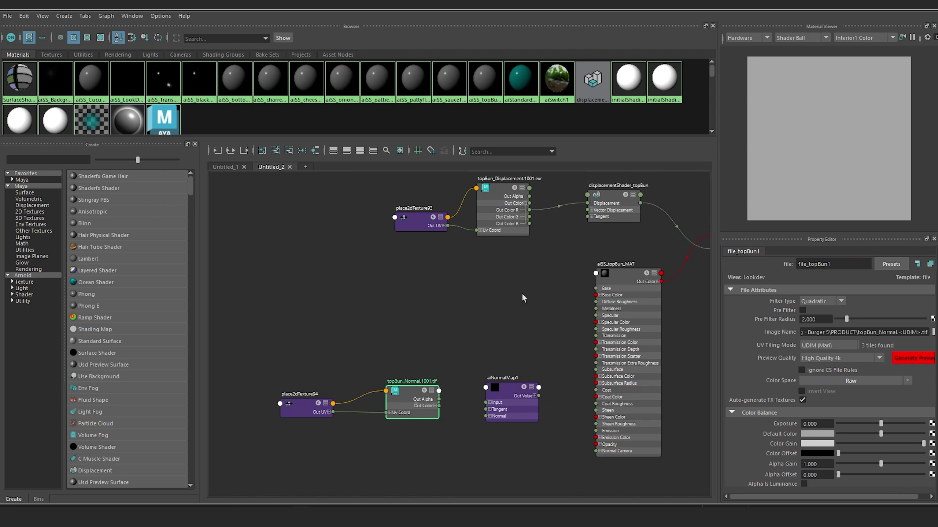
Connect the normal texture's Out Color to the aiNormalMap Input, and the aiNormalMap Out Value to Normal Camera on aiSS_topBun_MAT.
left_click_drag(408, 389, 405, 371)
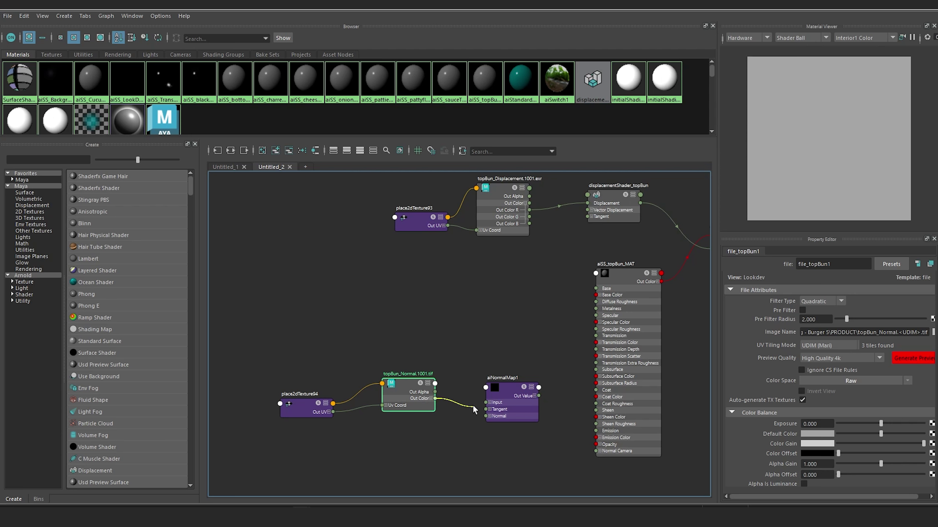
left_click_drag(472, 404, 486, 403)
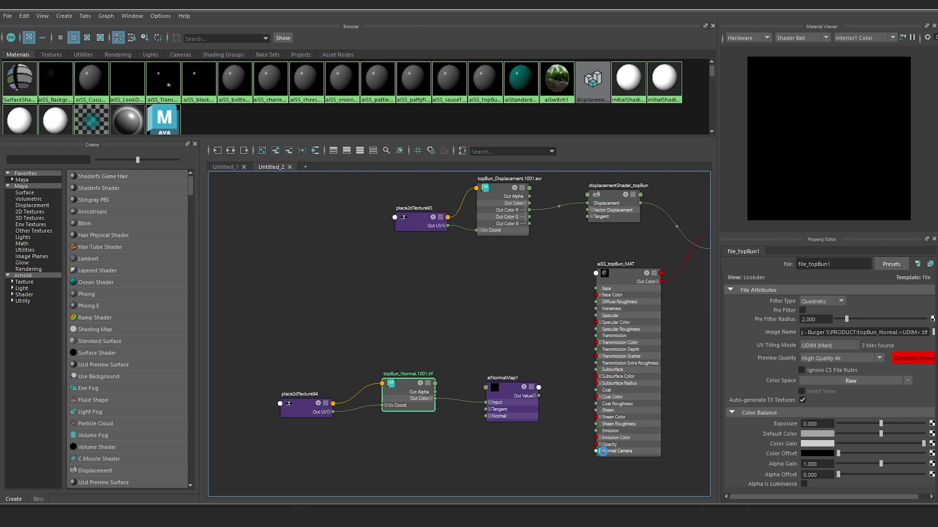
left_click_drag(539, 395, 596, 451)
middle_click_drag(598, 373, 548, 371, "alt")
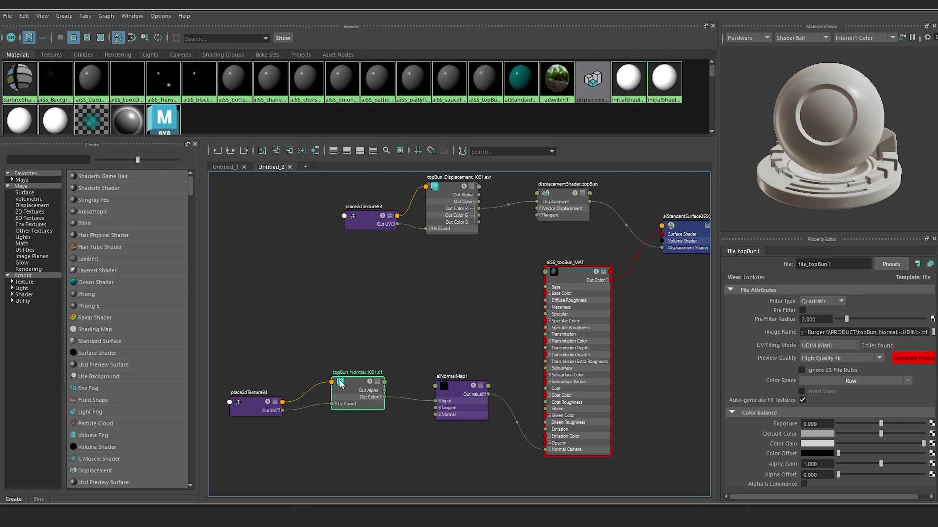
Rename the aiNormalMap node to aiNormalMap_topBun.
left_click(449, 383)
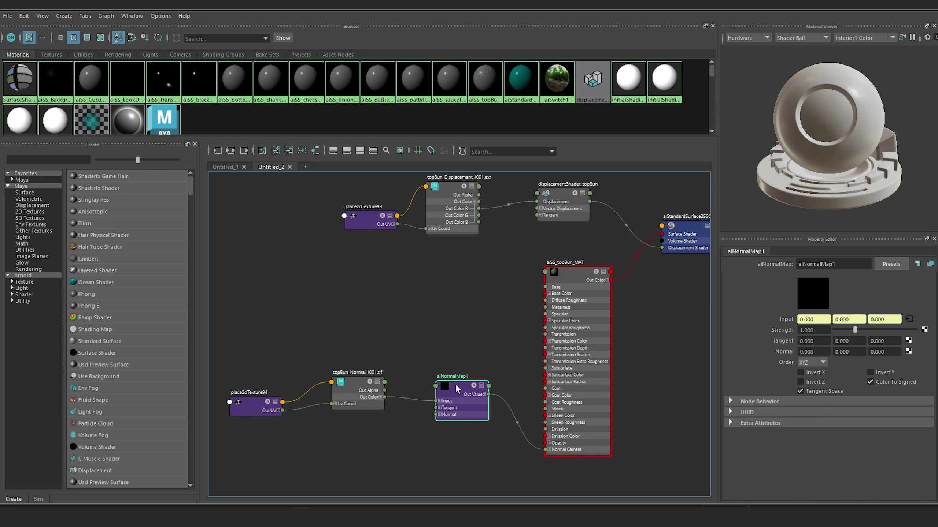
left_click(845, 264)
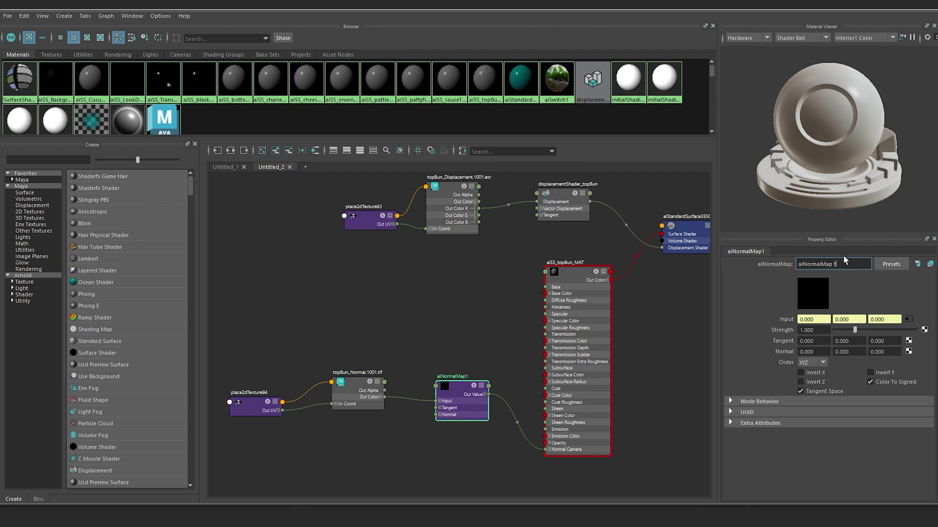
key("Return")
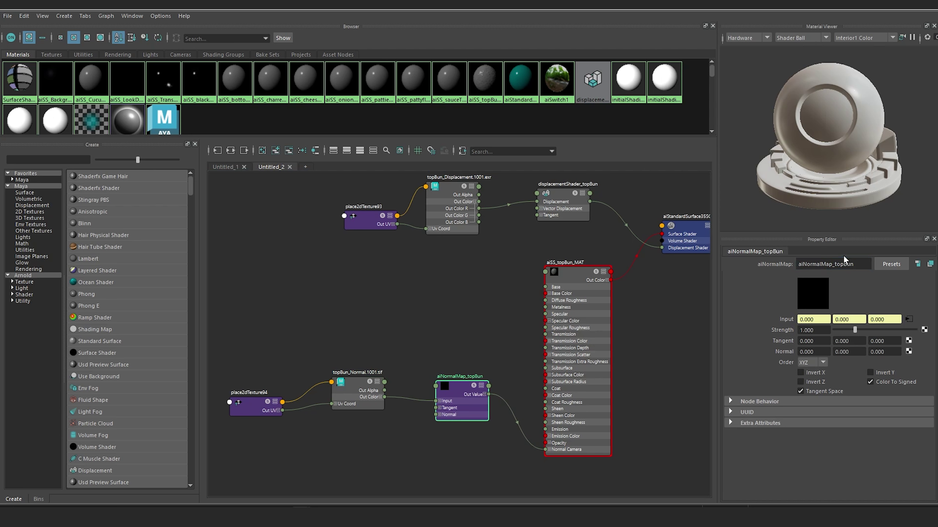
middle_click_drag(455, 299, 463, 304, "alt")
mouse_move(583, 279)
left_mouse_down()
mouse_move(580, 288)
mouse_move(589, 270)
left_mouse_up()
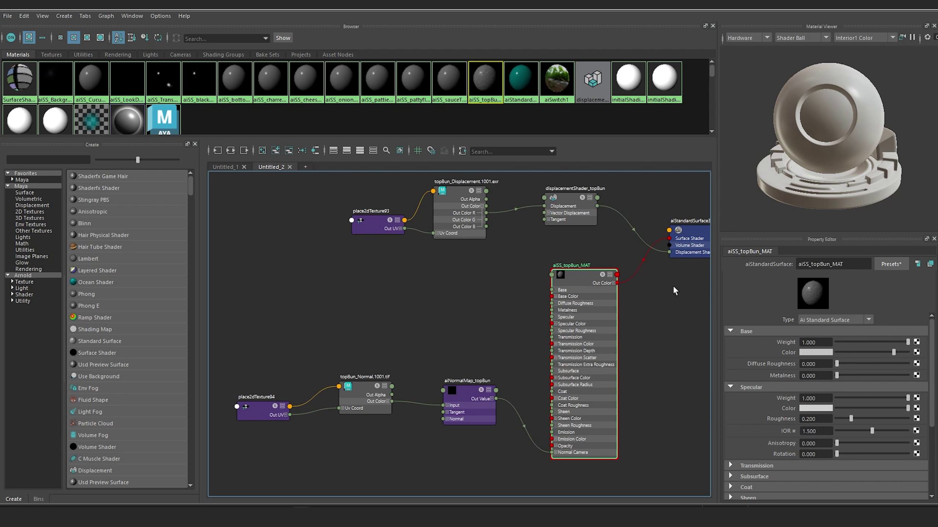
middle_click_drag(493, 267, 464, 305, "alt")
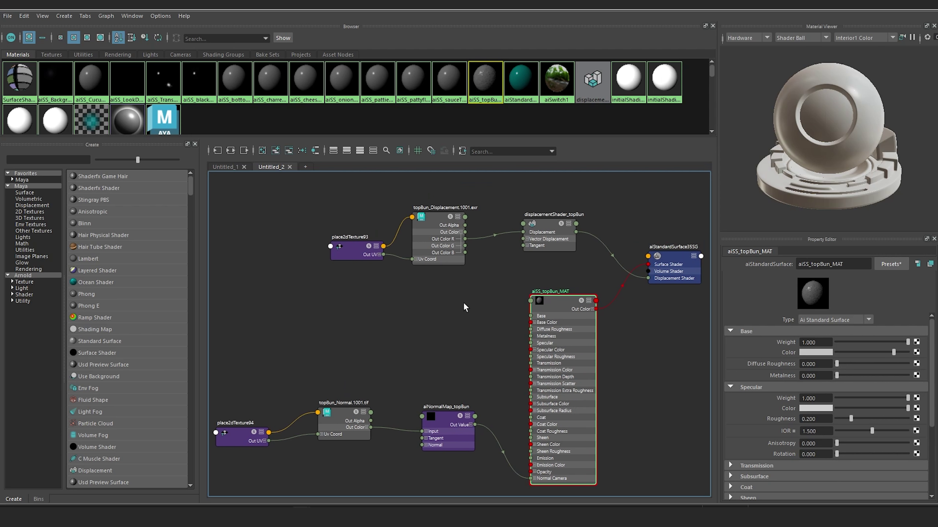
left_click(359, 252)
middle_click_drag(347, 241, 378, 228, "alt")
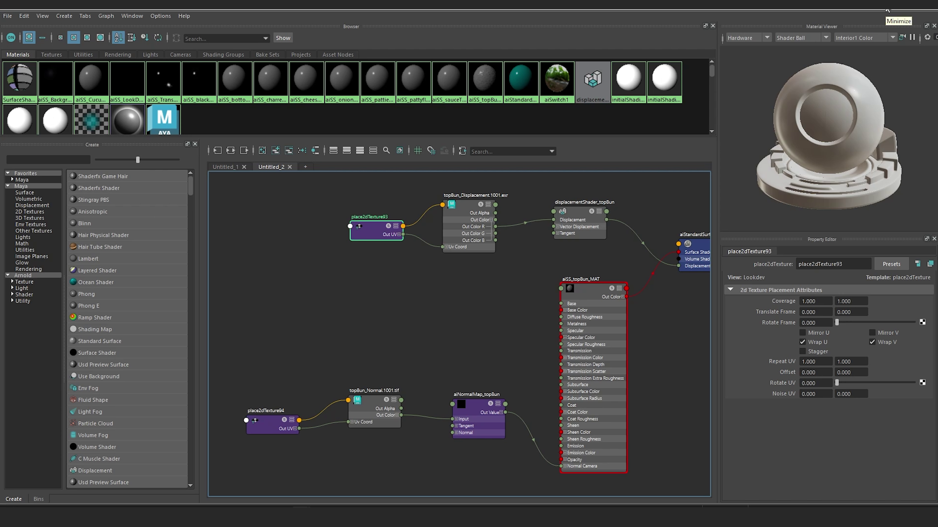
Minimize the Hypershade and start an Arnold test render of the full burger from the perspective camera.
left_click(887, 10)
left_click_drag(511, 265, 451, 240, "alt")
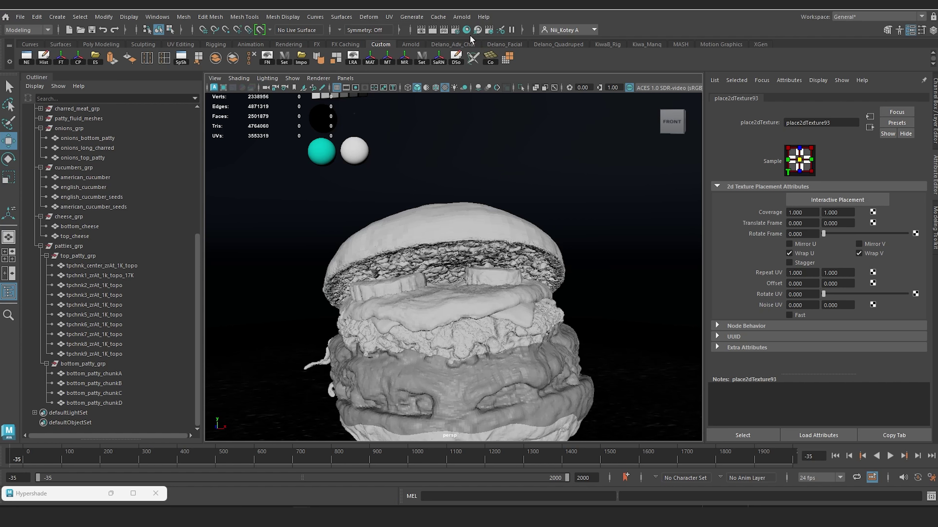
left_click(421, 30)
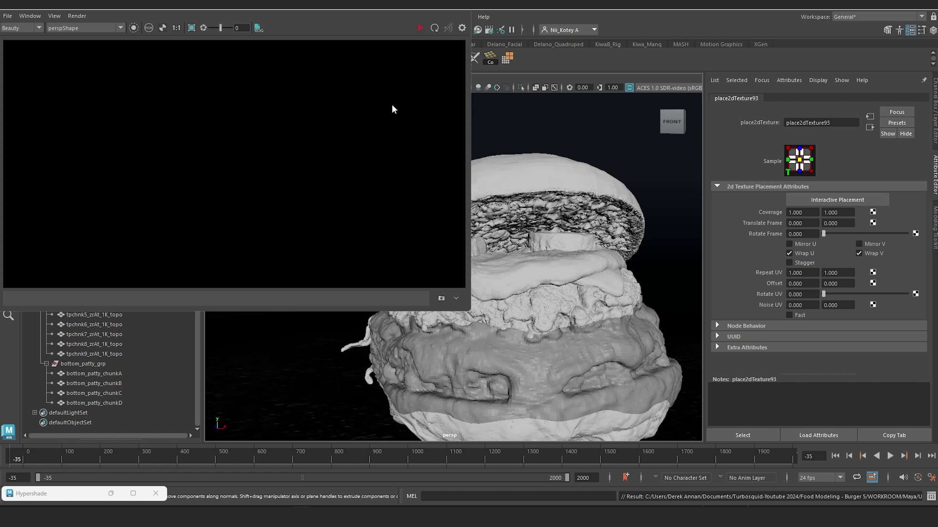
left_click(420, 28)
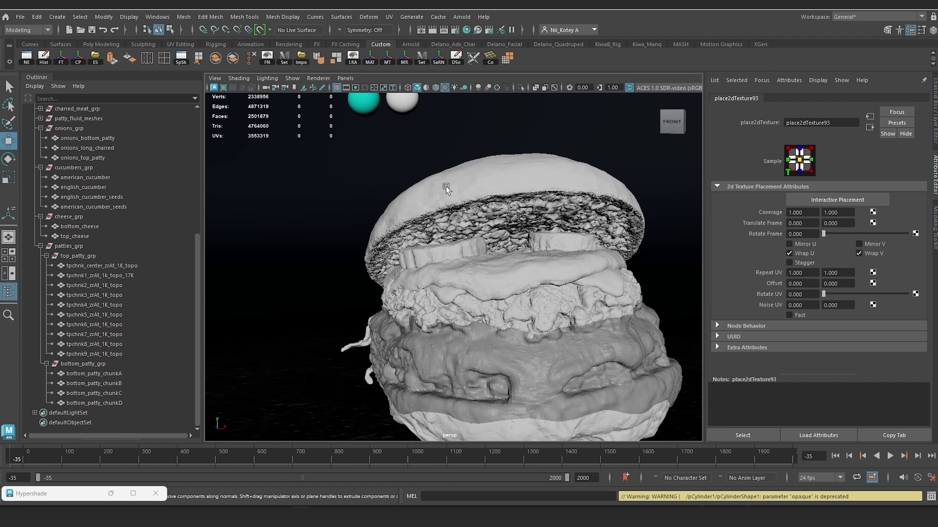
Hide every child of Cheeseburger_grp except topBun_grp.
scroll(54, 229, "up", 5)
left_click(35, 217)
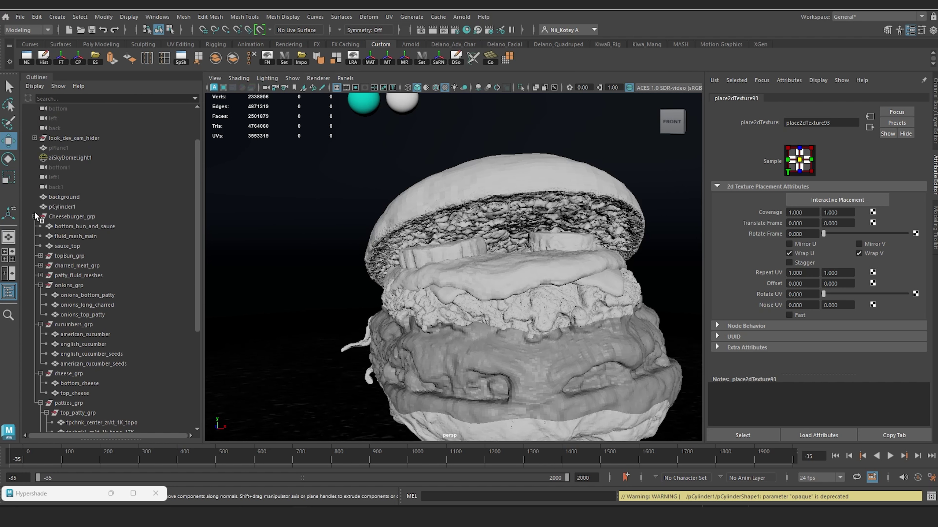
left_click(35, 265)
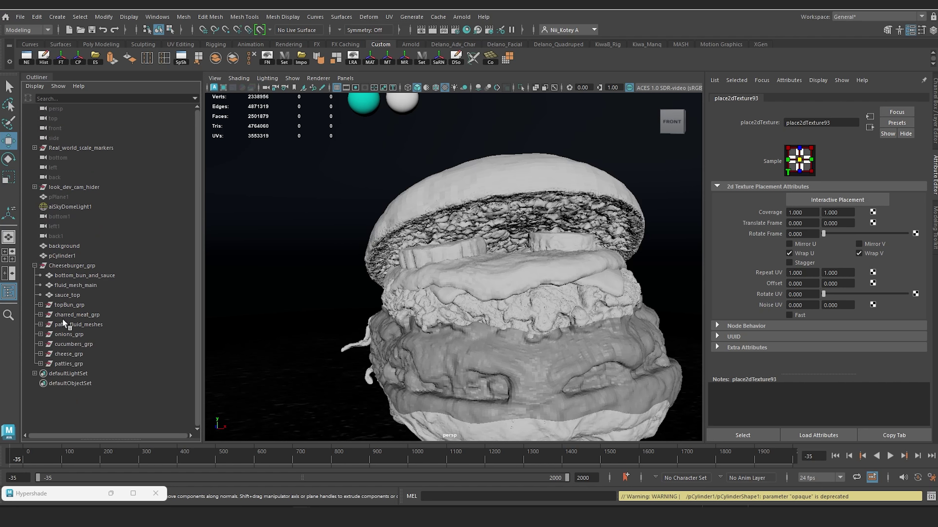
left_click(72, 362)
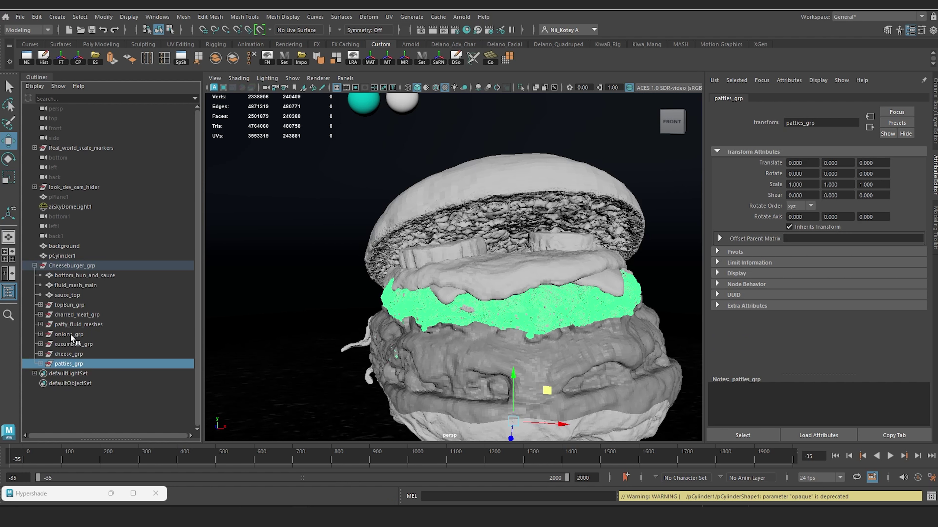
left_click(73, 315, "shift")
left_click(72, 294, "ctrl")
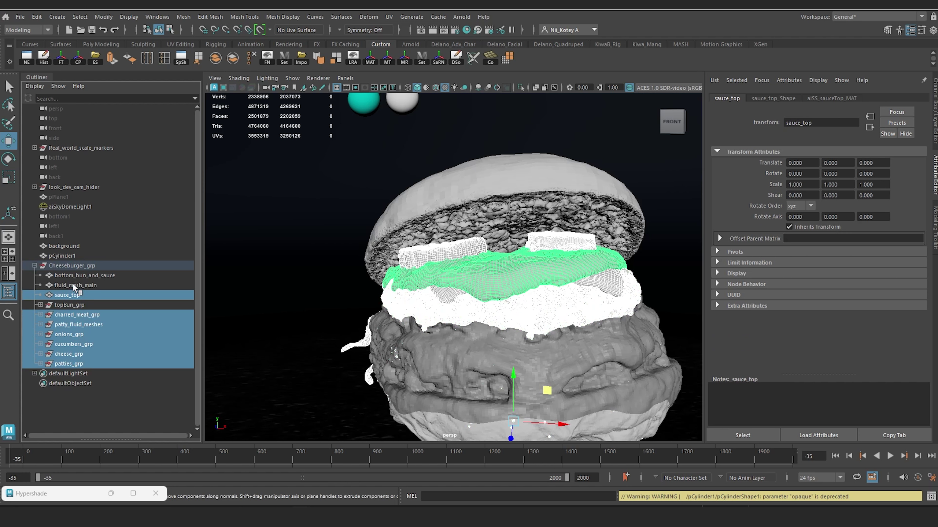
left_click(73, 285, "ctrl")
left_click(78, 275, "ctrl")
key("ctrl+h")
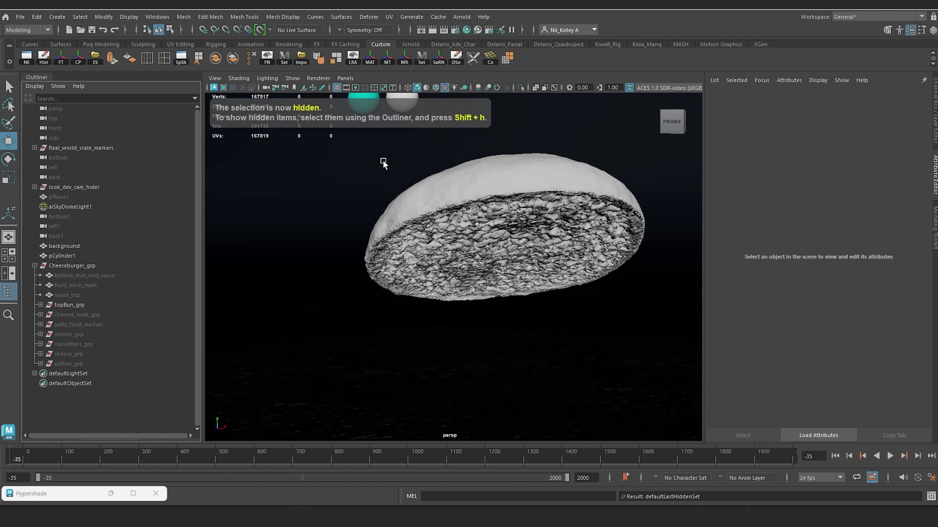
Render the isolated top bun in the Arnold RenderView and examine its displaced surface.
left_click(421, 30)
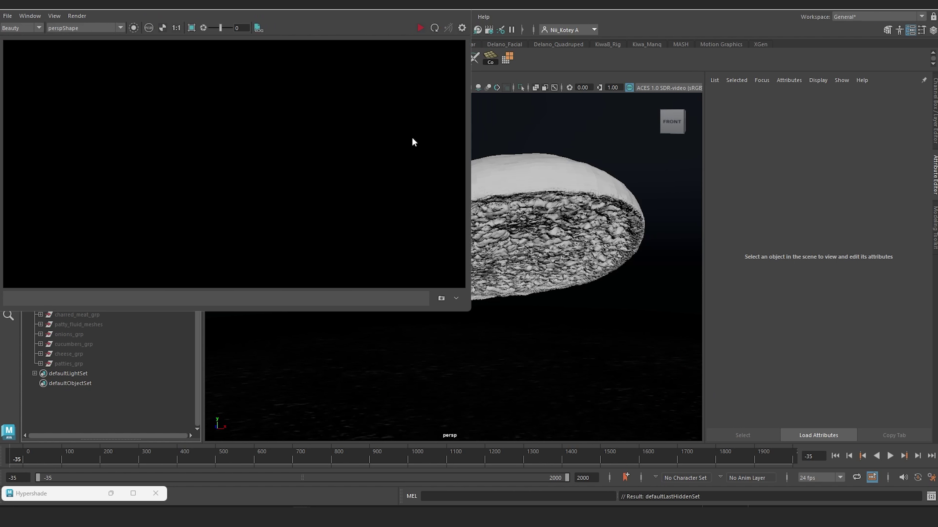
left_click(420, 28)
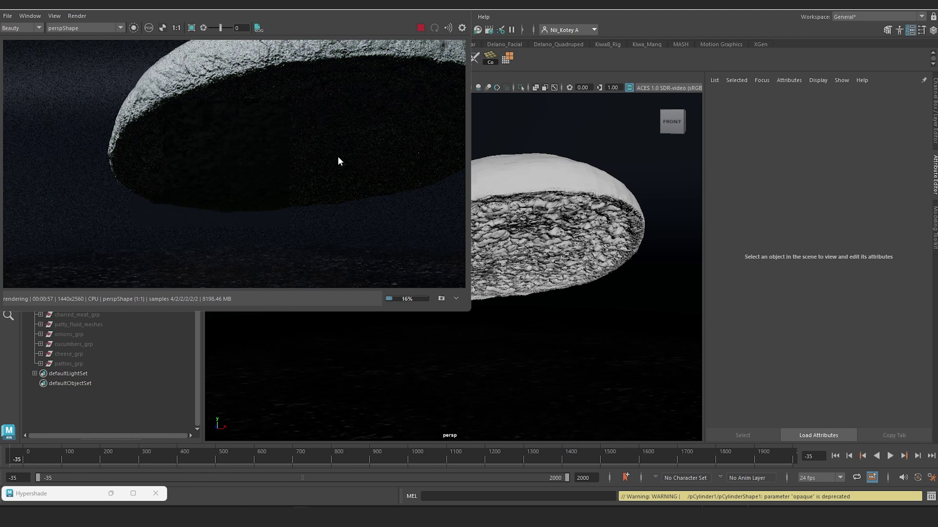
scroll(337, 156, "down", 2)
middle_click_drag(336, 136, 306, 202)
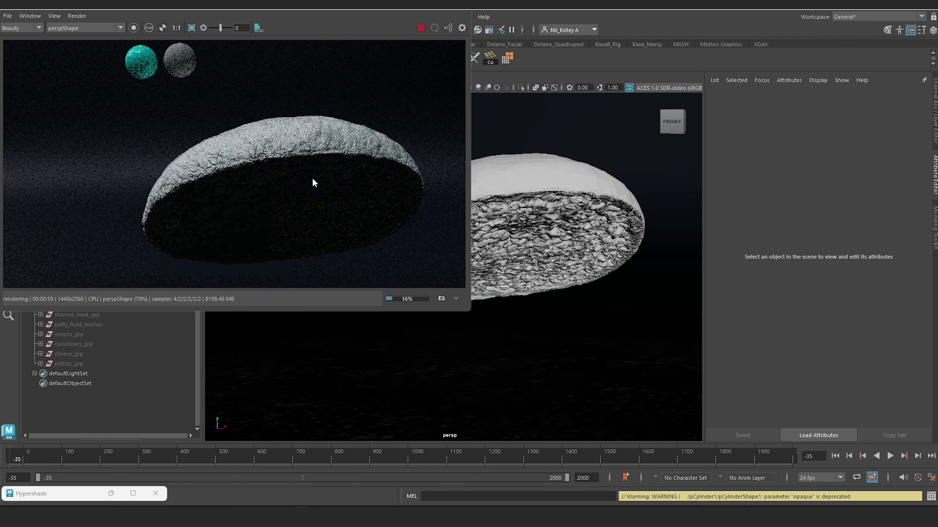
scroll(312, 176, "up", 2)
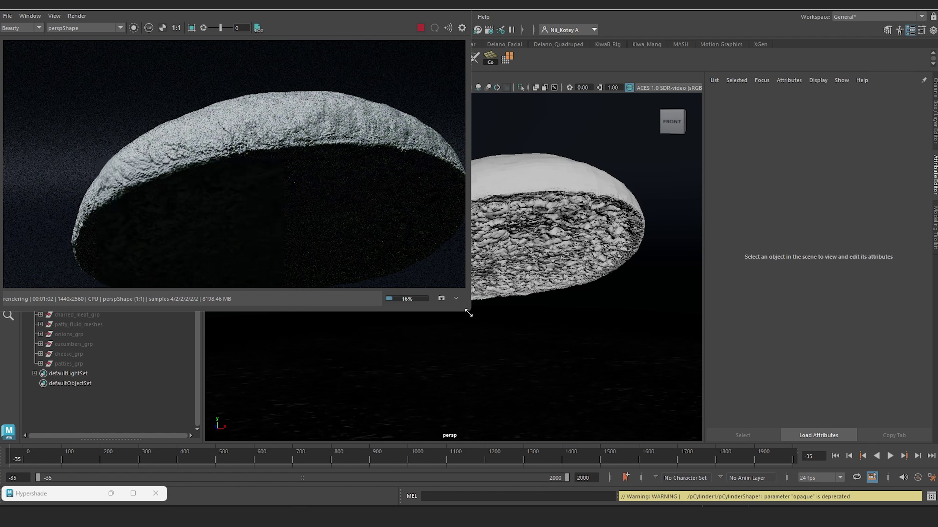
Stop the top bun render in an enlarged render window and store a snapshot of it.
left_click_drag(469, 312, 601, 412)
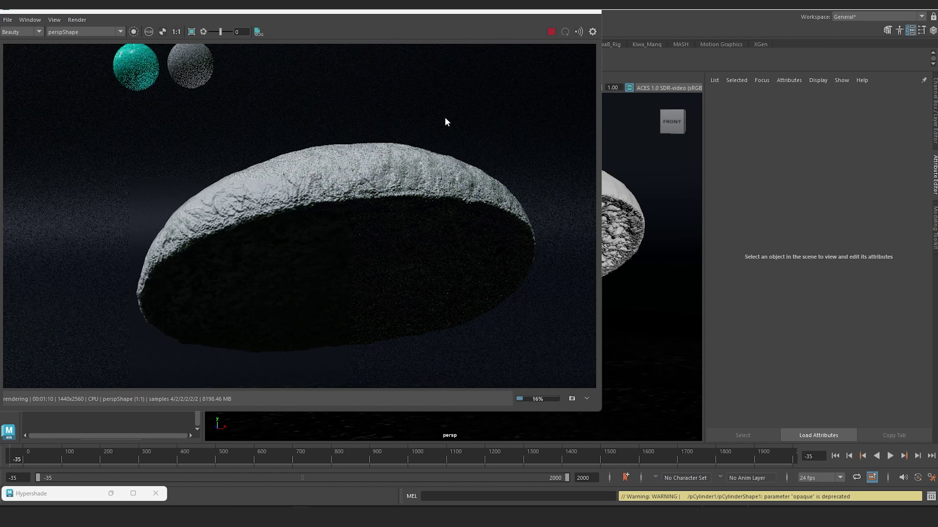
left_click(550, 33)
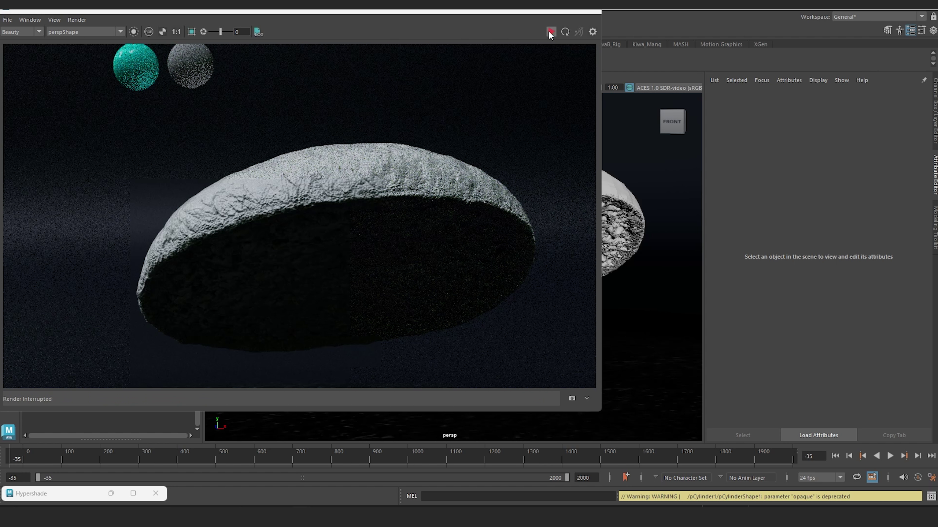
left_click(572, 398)
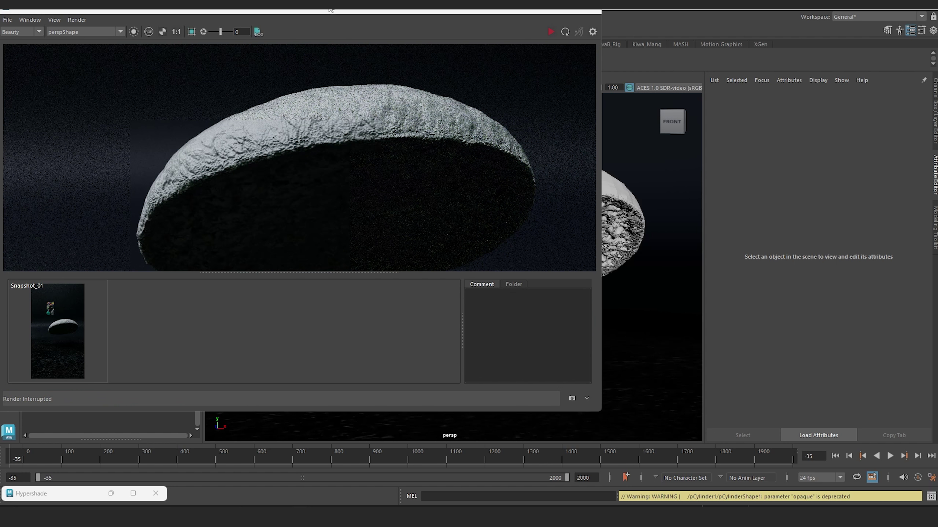
Disconnect the aiNormalMap_topBun output from the Normal Camera input of aiSS_topBun_MAT and minimize the Hypershade.
left_click_drag(331, 11, 389, 48)
left_click(110, 494)
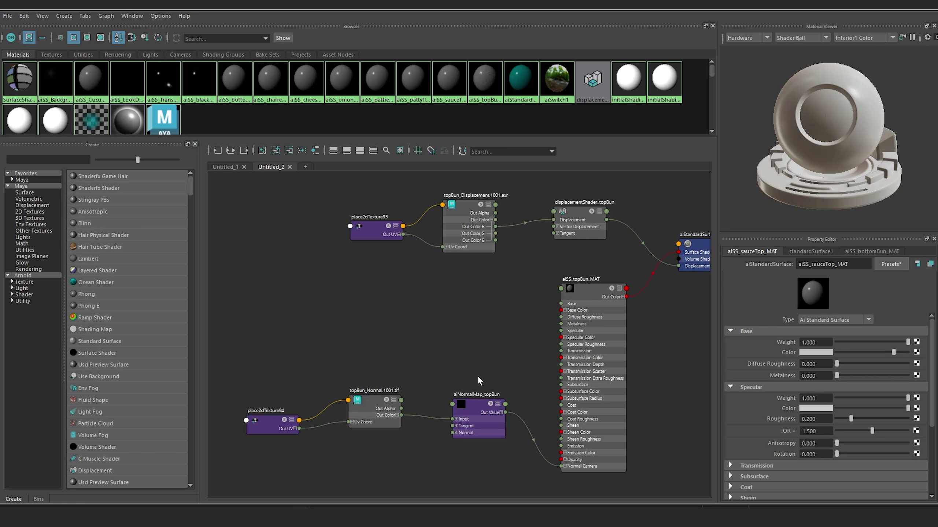
left_click(536, 443)
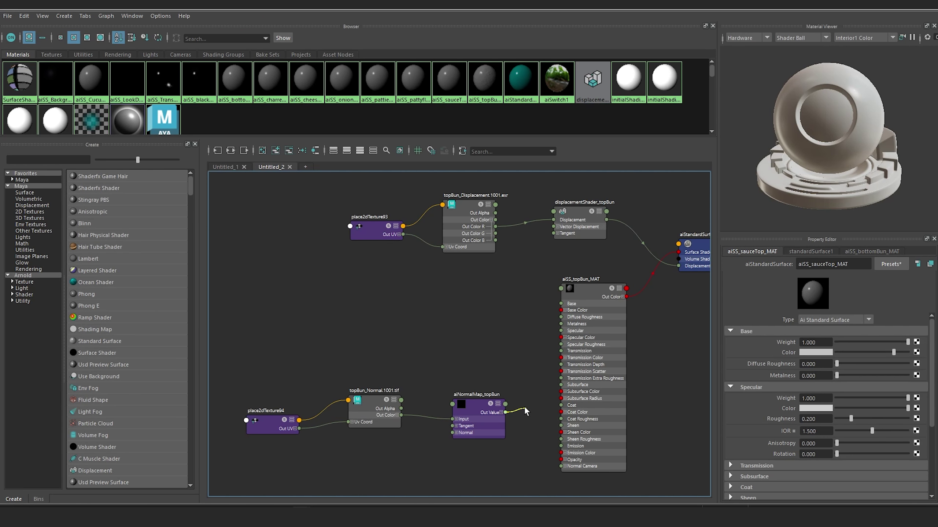
key("Delete")
left_click(886, 6)
Render a cropped region over one edge of the top bun without the normal map and store a second snapshot.
left_click(609, 68)
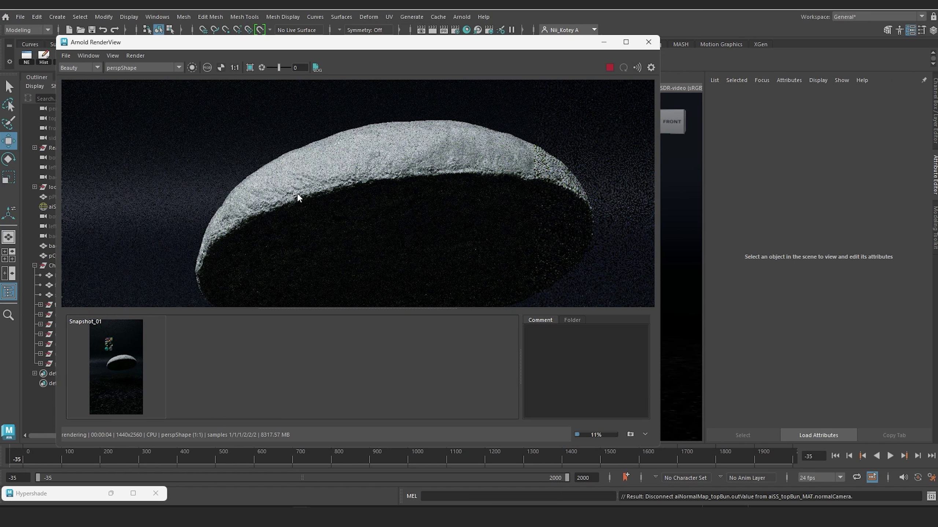
scroll(322, 177, "up", 1)
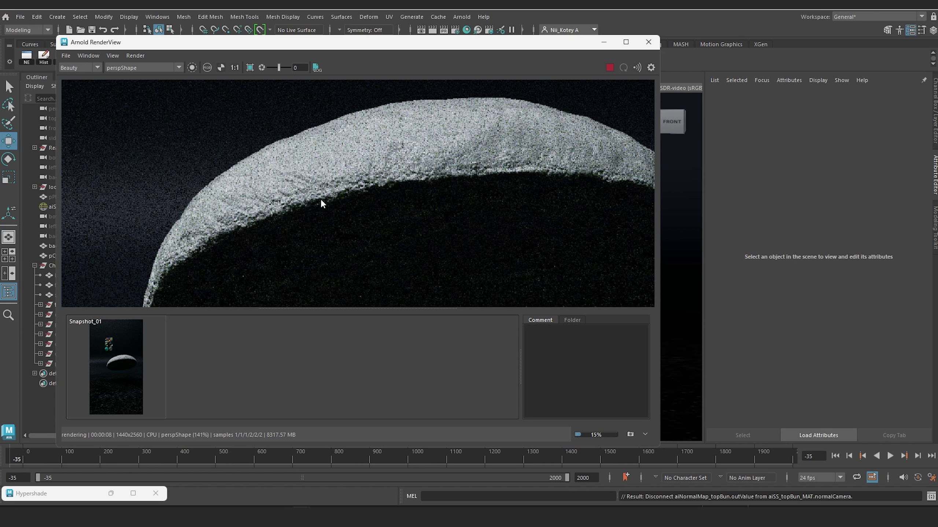
left_click(250, 68)
left_click_drag(168, 98, 334, 282)
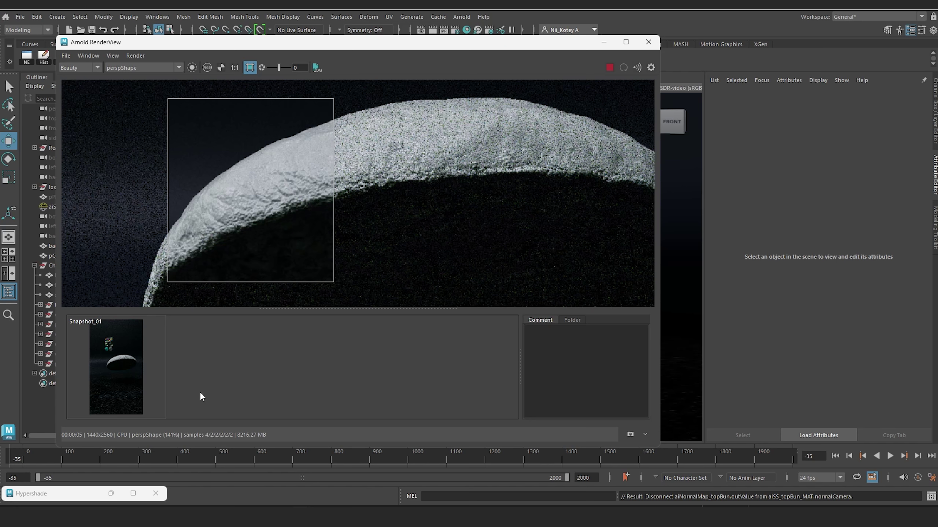
left_click(630, 435)
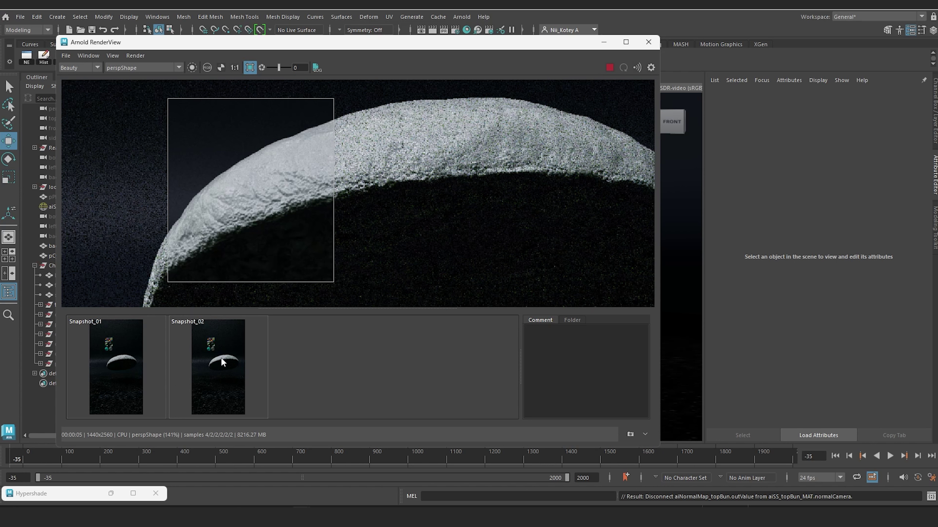
Compare Snapshot_01 and Snapshot_02 to judge the normal map's effect on the top bun's surface detail.
left_click(135, 351)
left_click(212, 356)
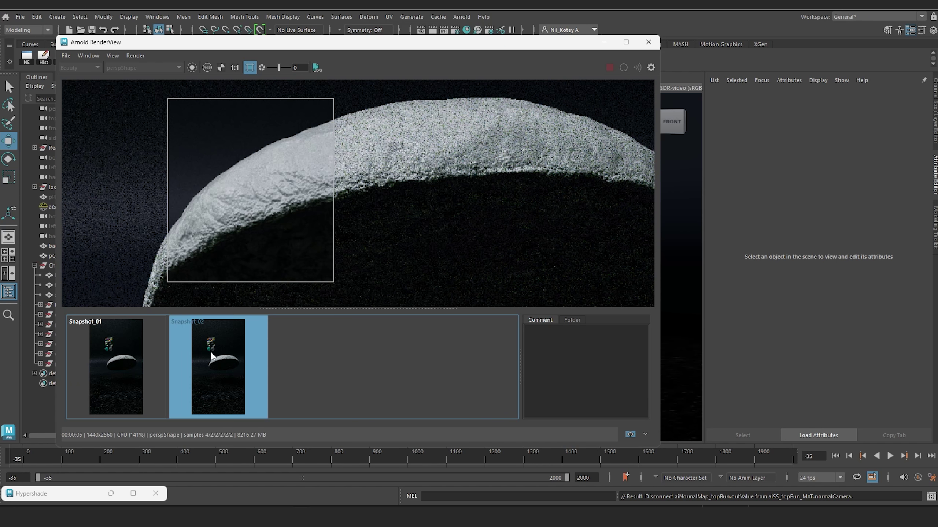
left_click(144, 353)
left_click(196, 355)
left_click(142, 356)
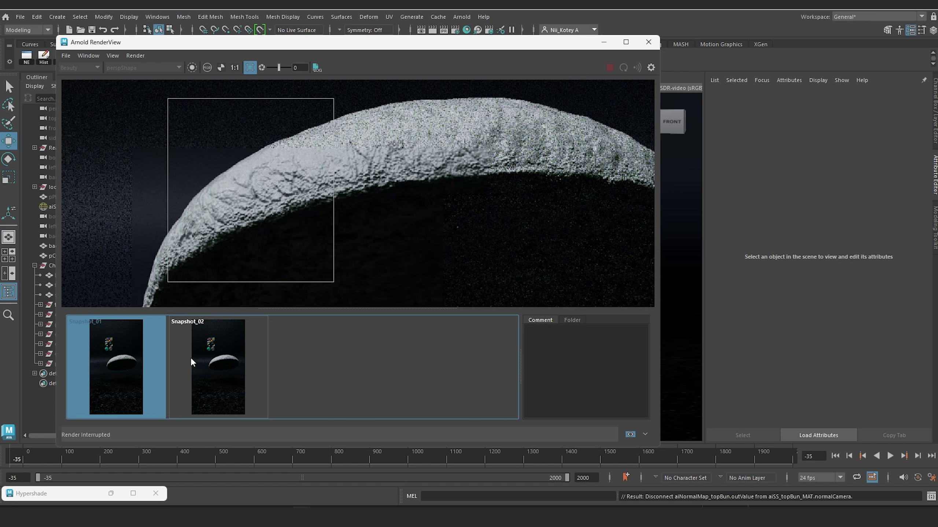
left_click(199, 357)
left_click(119, 364)
left_click(176, 367)
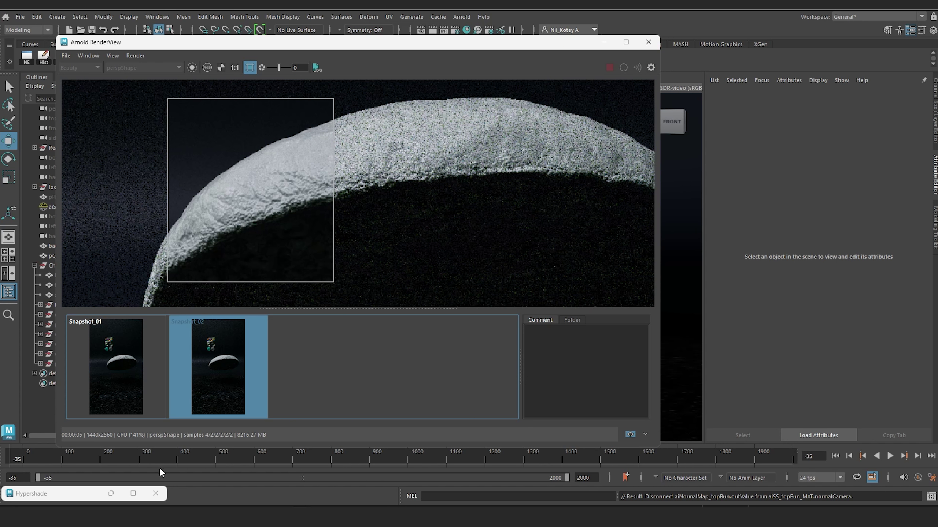
Reconnect the aiNormalMap_topBun Out Value to Normal Camera on aiSS_topBun_MAT and check the updated render of the bun.
left_click(111, 493)
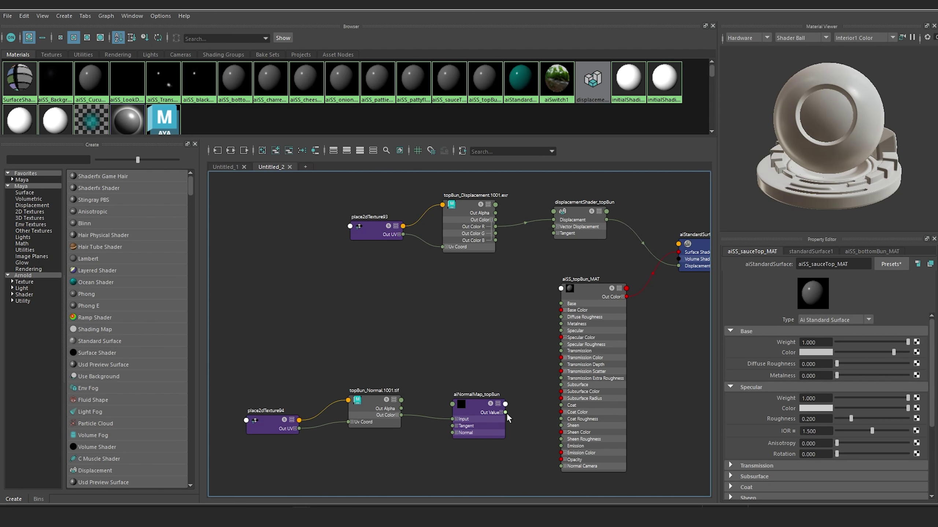
left_click_drag(505, 412, 561, 466)
left_click(882, 9)
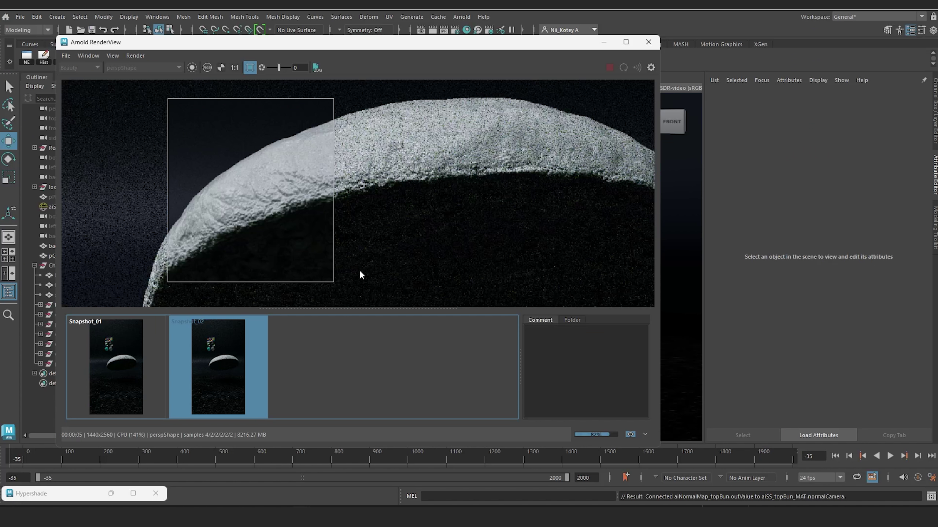
scroll(302, 187, "down", 1)
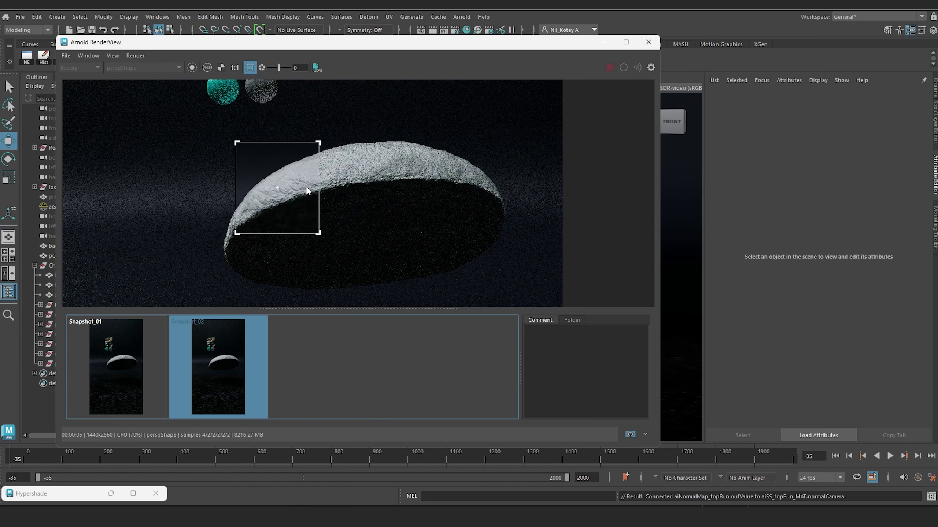
scroll(292, 181, "down", 1)
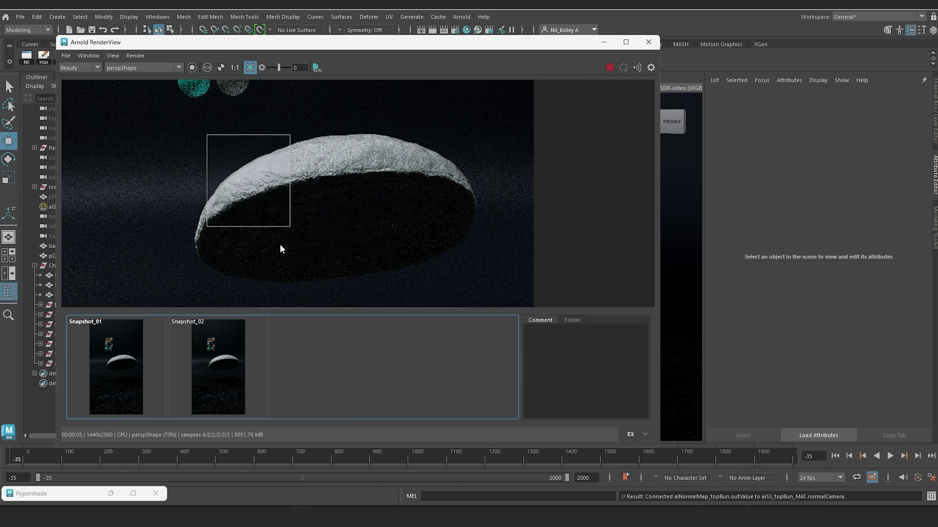
Review the top bun shader network, inspecting its standard surface, normal map and displacement file nodes in the Hypershade.
left_click(111, 494)
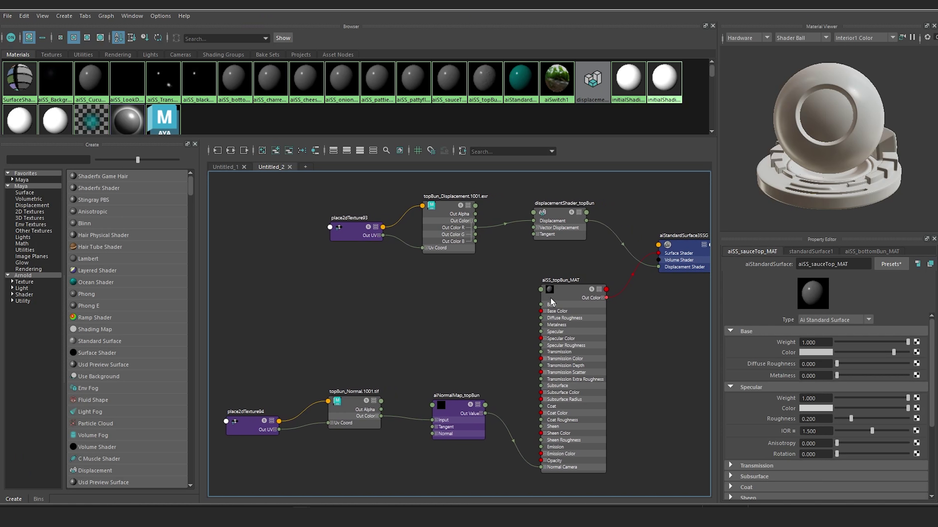
left_click(570, 289)
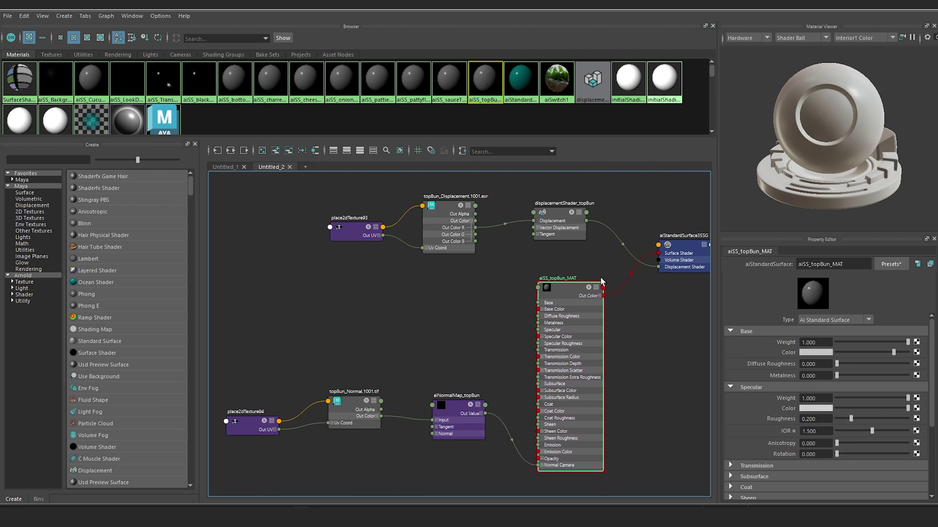
middle_click_drag(694, 330, 632, 312, "alt")
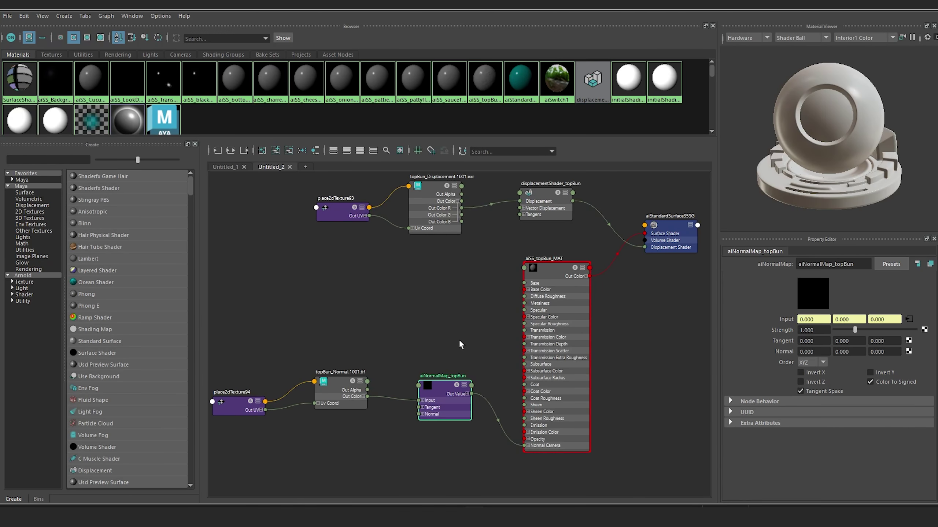
middle_click_drag(426, 342, 429, 309, "alt")
scroll(429, 310, "up", 2)
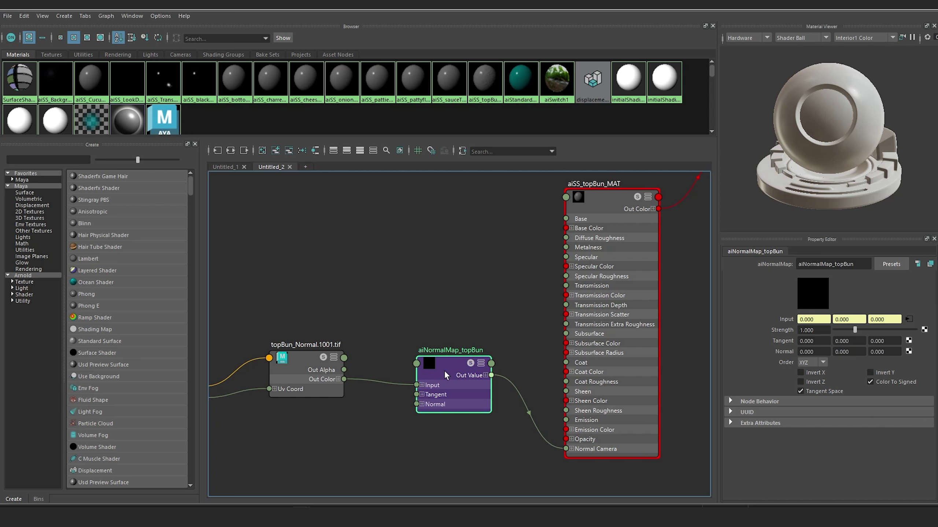
scroll(445, 367, "down", 2)
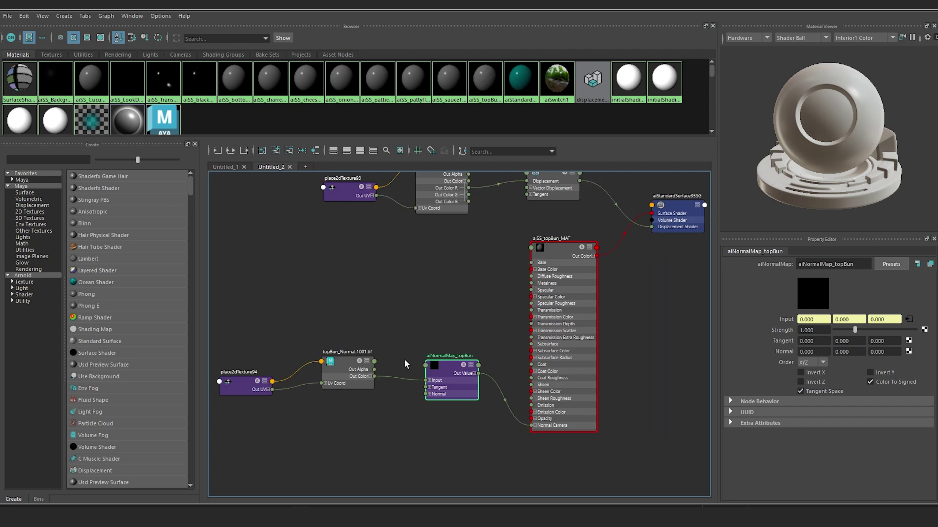
left_click_drag(470, 314, 468, 337)
middle_click_drag(469, 338, 479, 343, "alt")
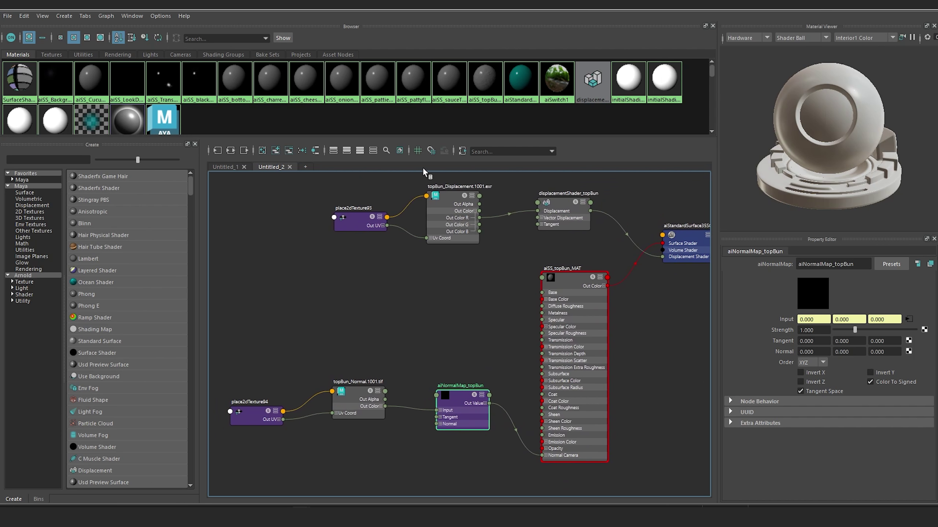
left_click(452, 202)
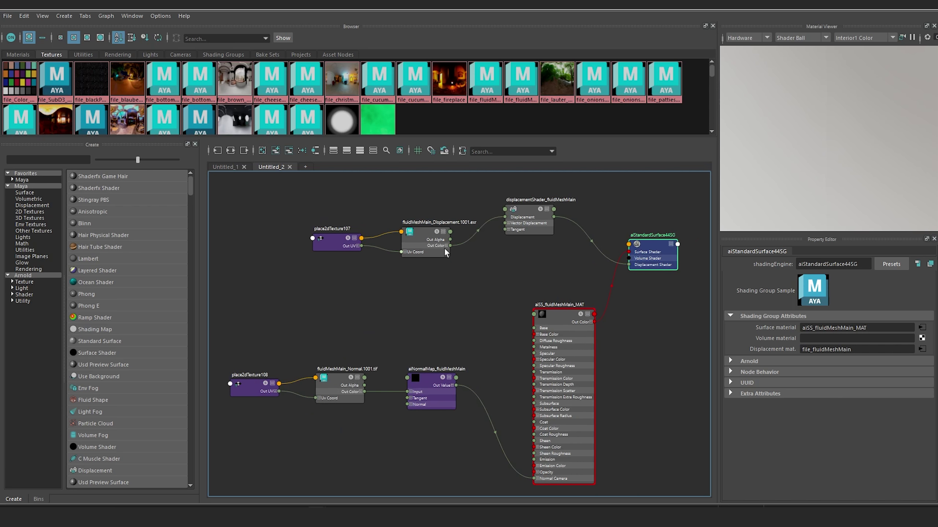
Inspect the file attributes of the fluidMeshMain displacement and normal textures.
left_click(422, 231)
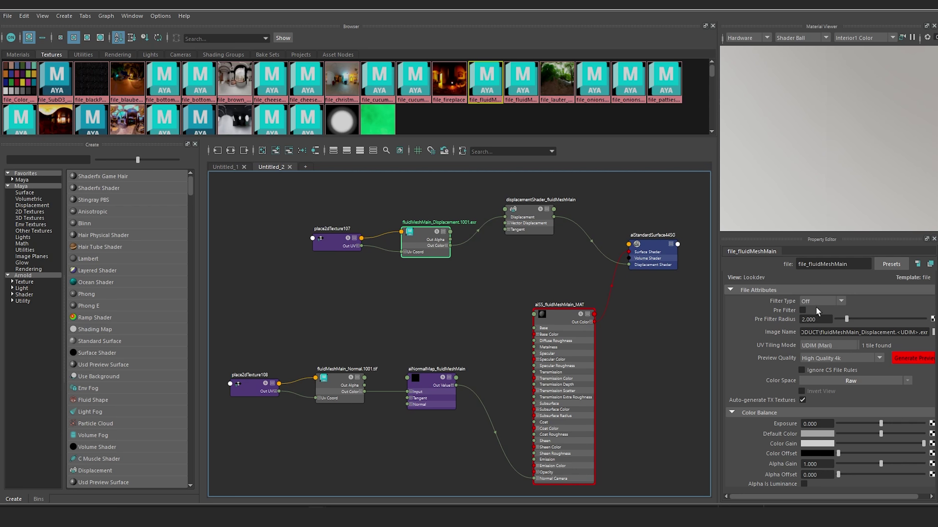
left_click(334, 383)
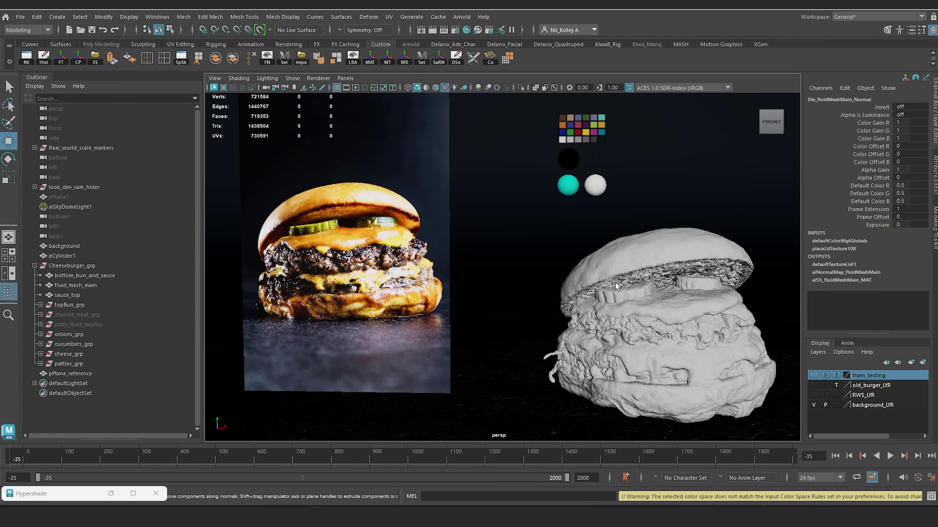
Start an Arnold render of the full burger from LookDev_camera in an enlarged RenderView window.
left_click_drag(616, 282, 603, 265, "alt")
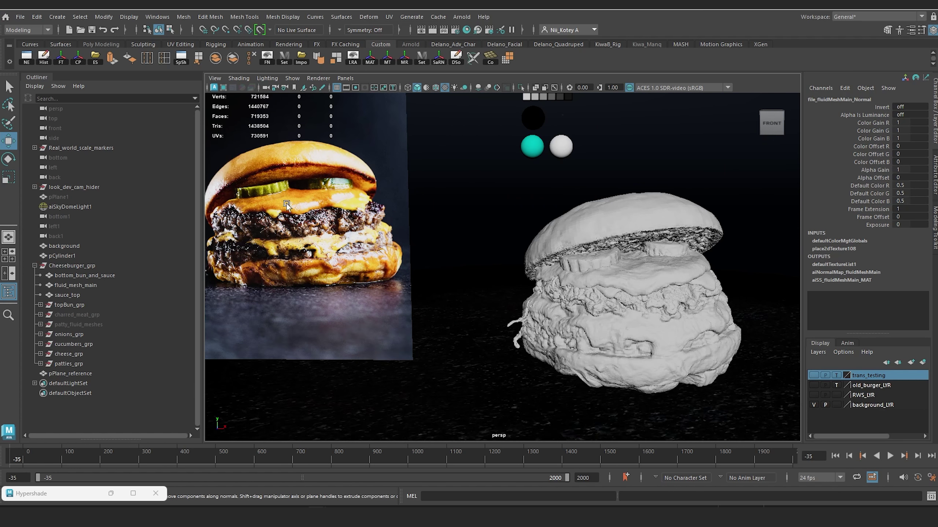
left_click_drag(408, 261, 319, 253, "alt")
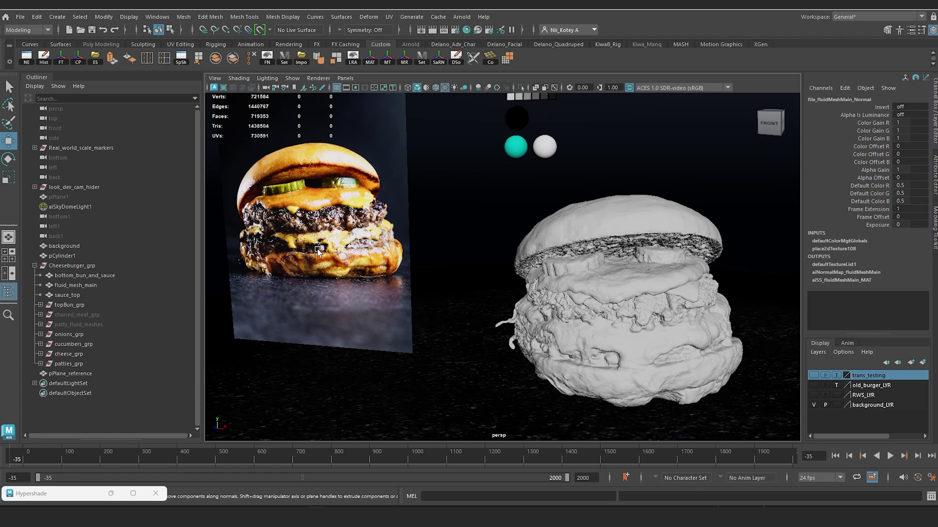
left_click(421, 31)
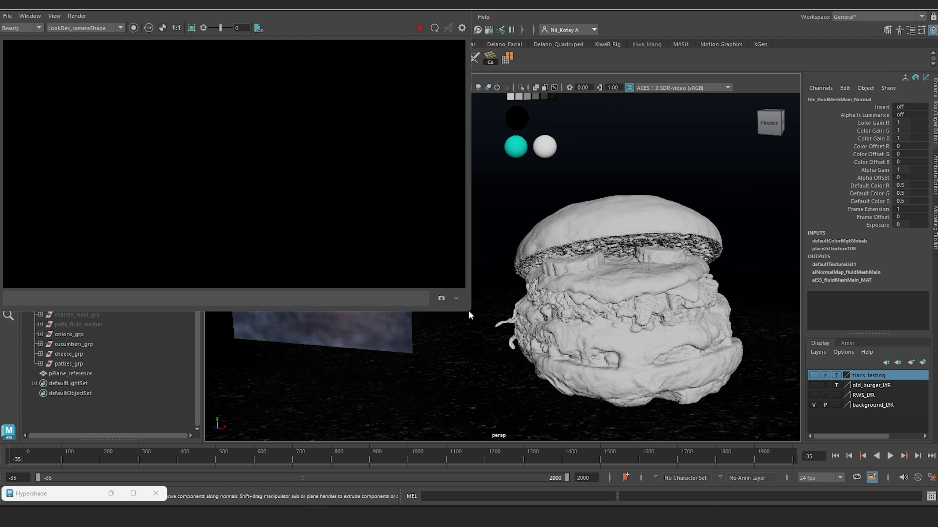
left_click_drag(471, 312, 511, 364)
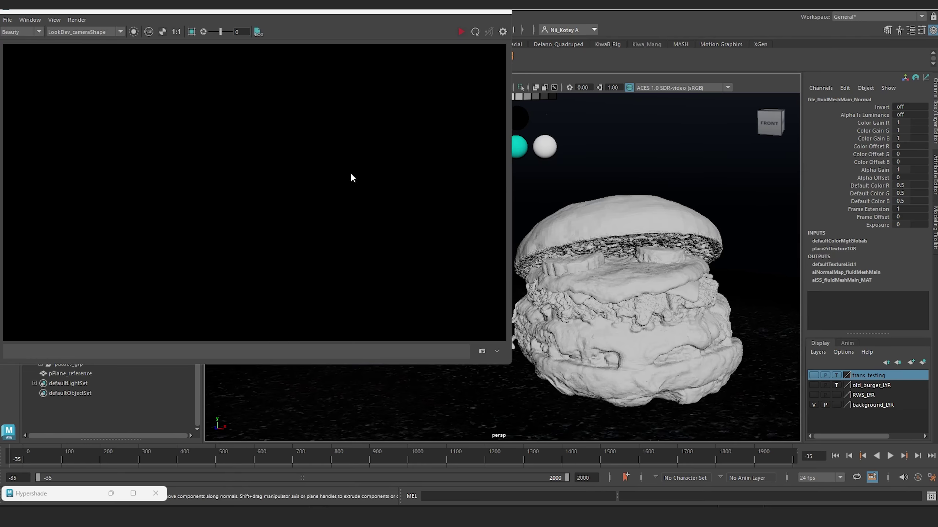
left_click(461, 31)
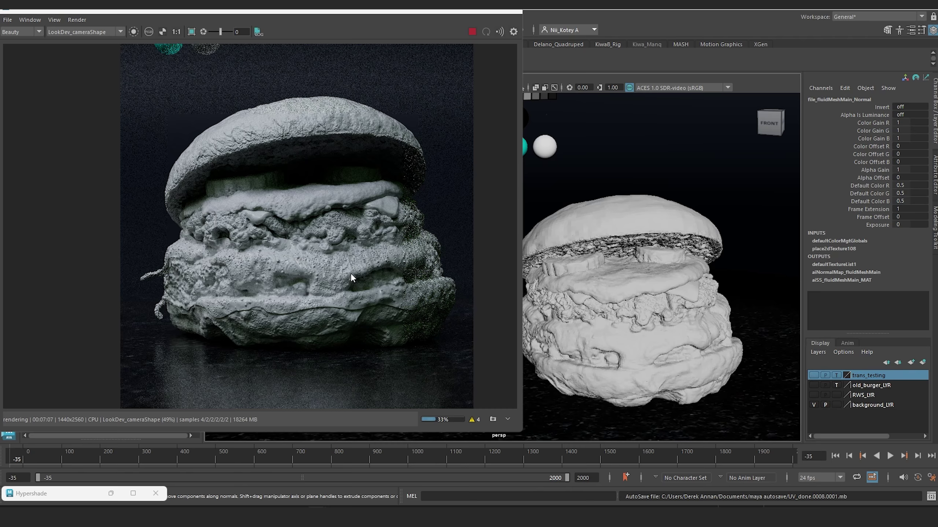
Examine the displacement and normal detail across the buns, patties and cheese in the full burger render.
scroll(351, 271, "up", 2)
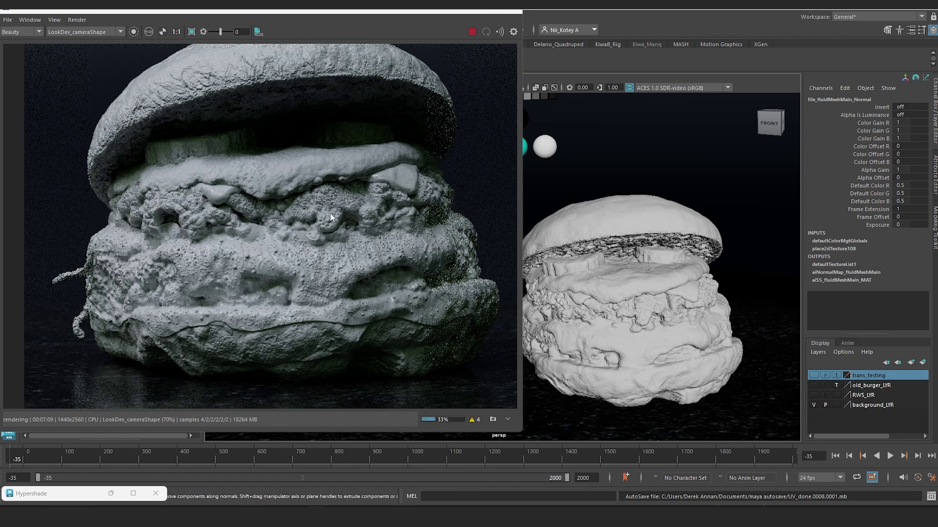
middle_click_drag(329, 214, 307, 205)
scroll(278, 236, "up", 2)
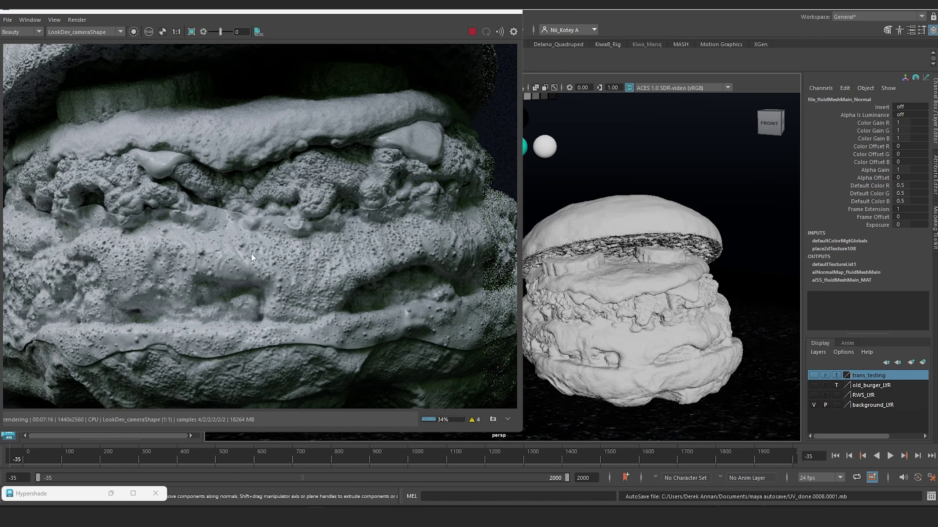
scroll(251, 253, "down", 2)
middle_click_drag(232, 203, 267, 232)
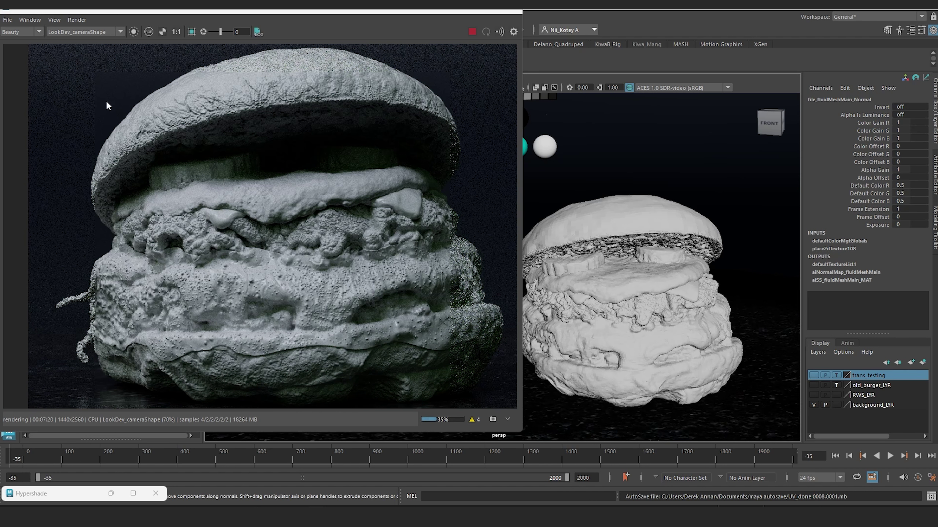
middle_click_drag(272, 290, 264, 262)
scroll(264, 259, "down", 2)
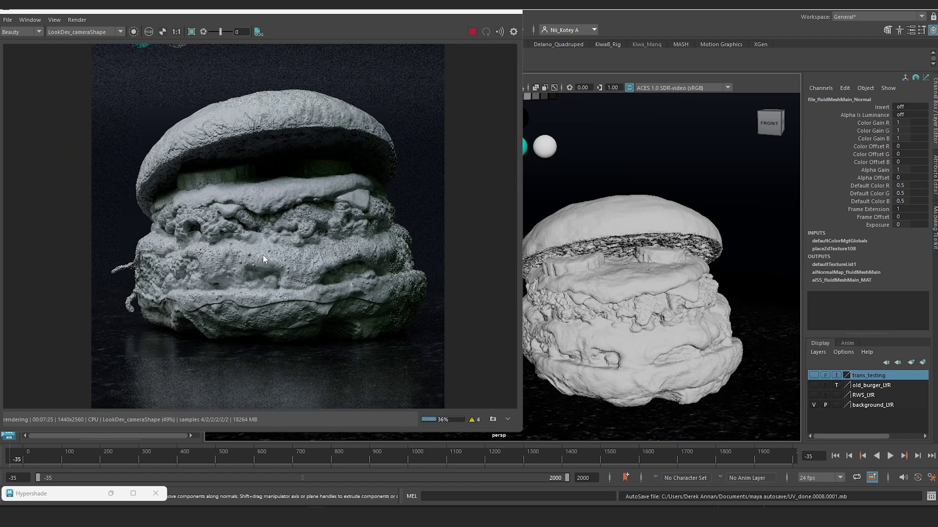
Limit the render to a tall cropped region running through the middle of the burger.
left_click(192, 33)
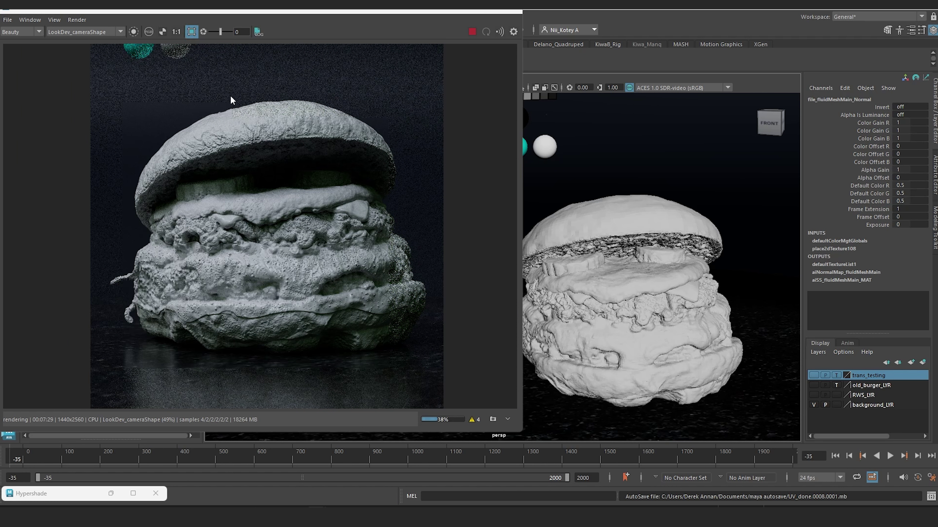
left_click_drag(225, 89, 329, 373)
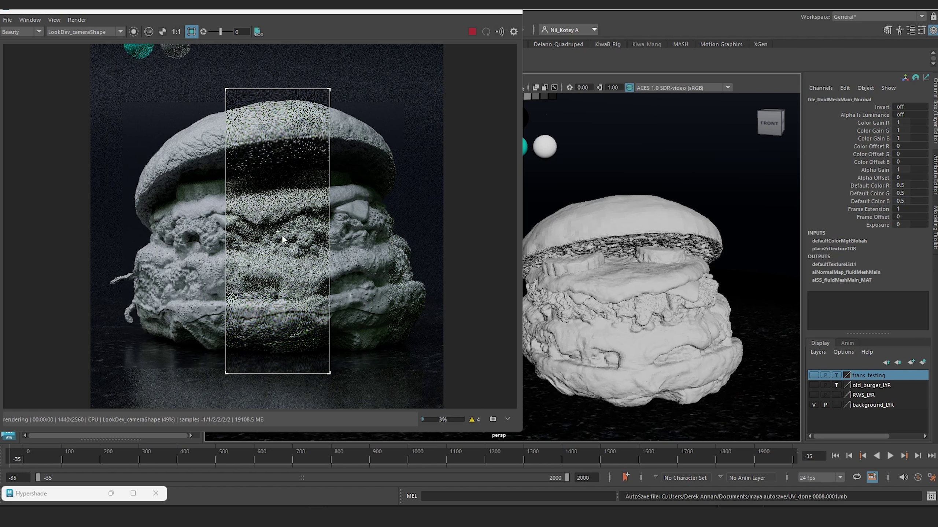
Select fluid_mesh_main in the viewport and open the attributes of its aiSS_fluidMeshMain_MAT material.
left_click(657, 347)
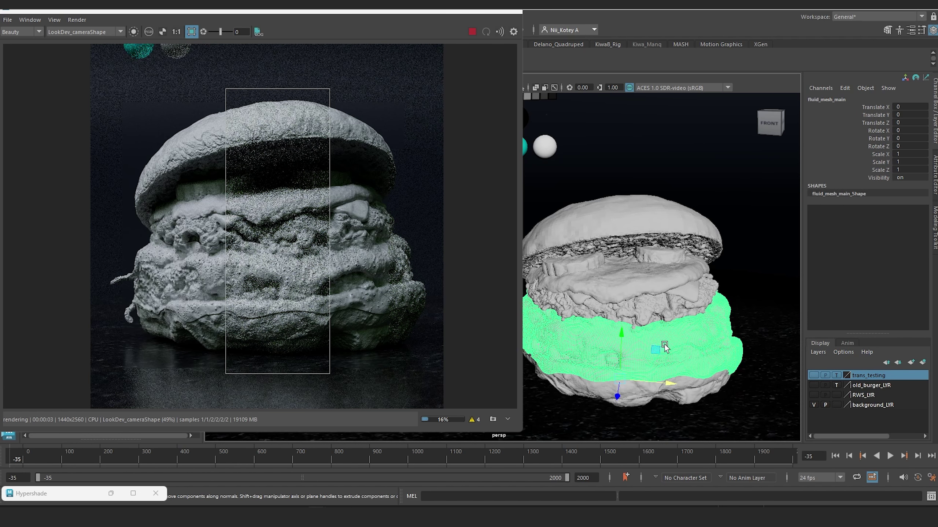
left_click(935, 172)
left_click(903, 98)
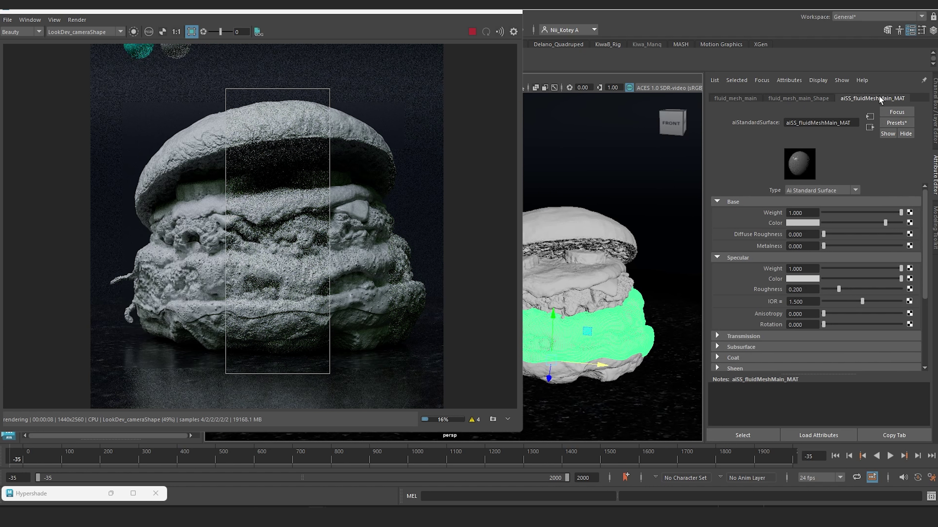
Set the transmission weight of aiSS_fluidMeshMain_MAT to 1.000.
scroll(797, 333, "down", 2)
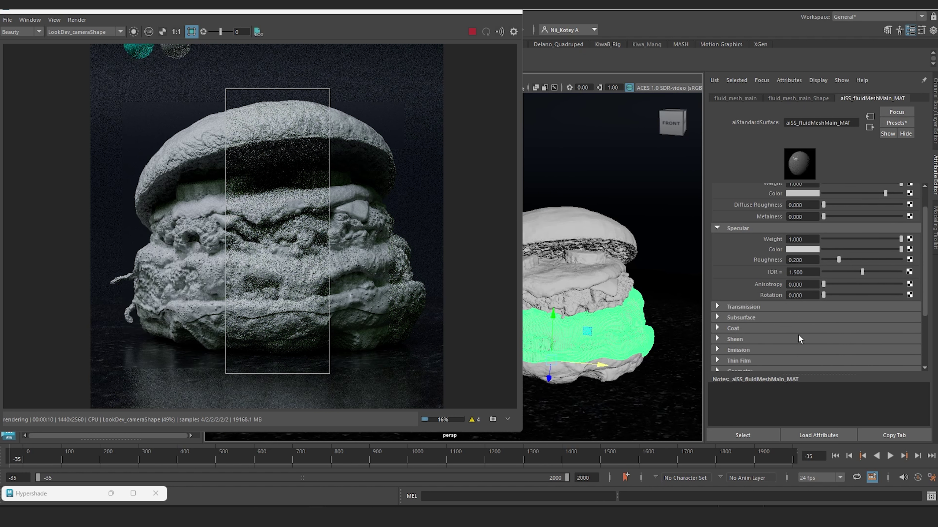
scroll(735, 299, "down", 2)
left_click(717, 248)
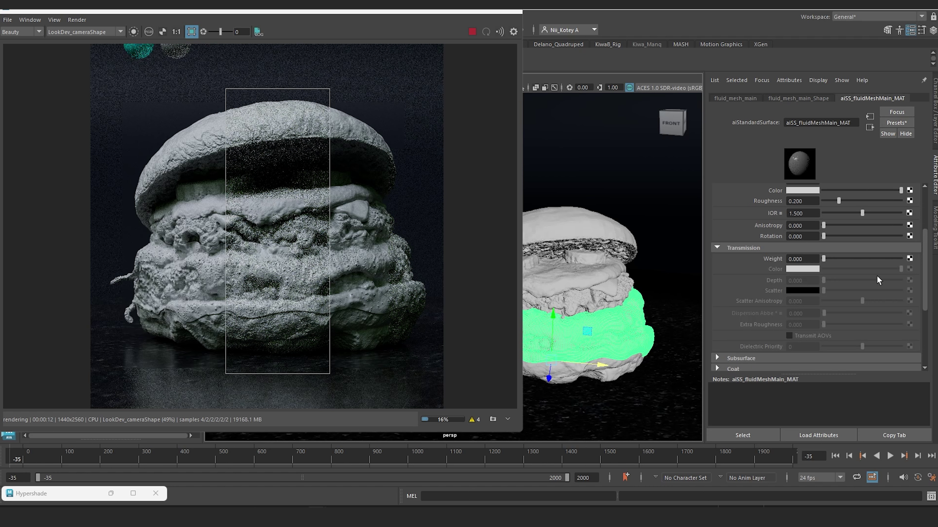
left_click_drag(824, 258, 922, 260)
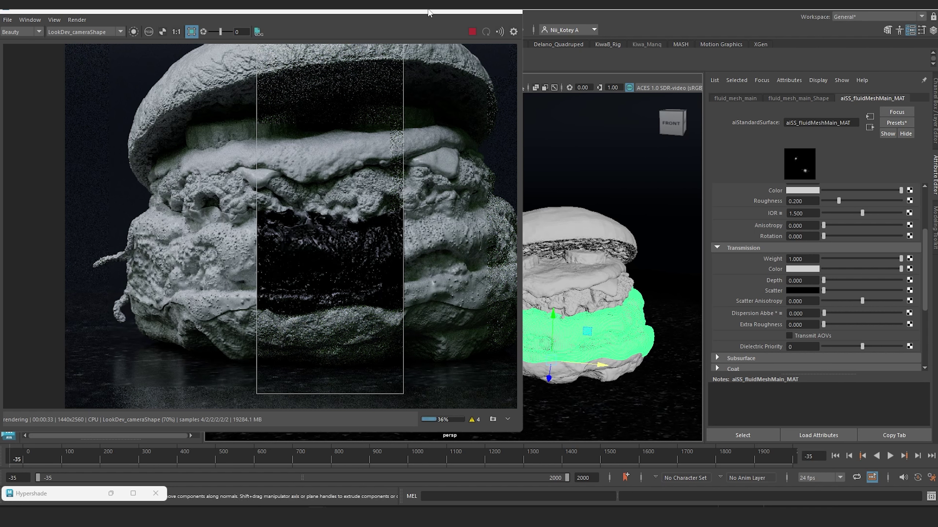
Set the Transparency Depth to 0 in the Arnold ray depth render settings.
left_click_drag(431, 13, 425, 55)
left_click(455, 30)
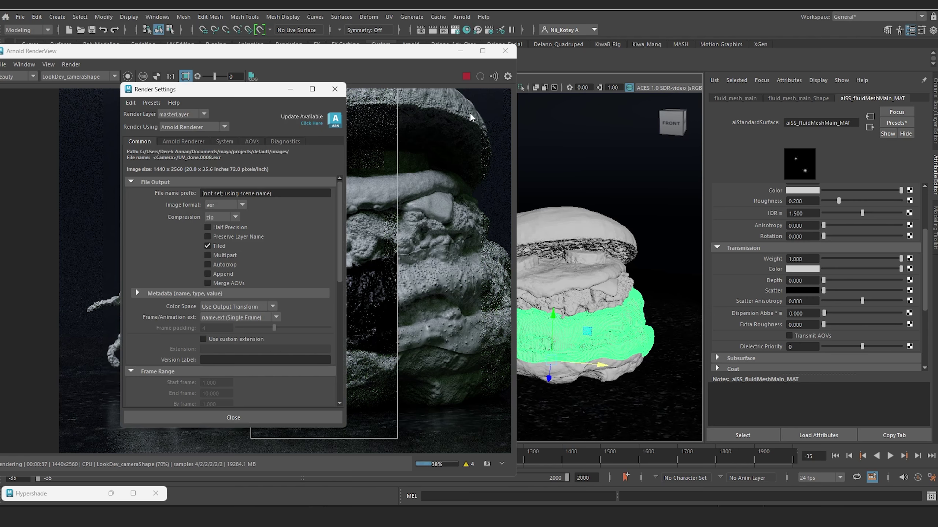
left_click_drag(216, 93, 587, 123)
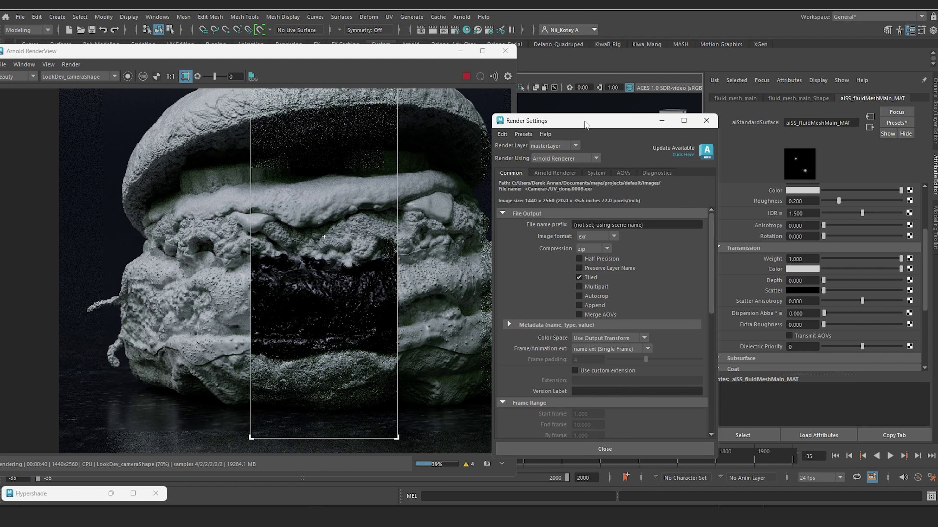
left_click(555, 173)
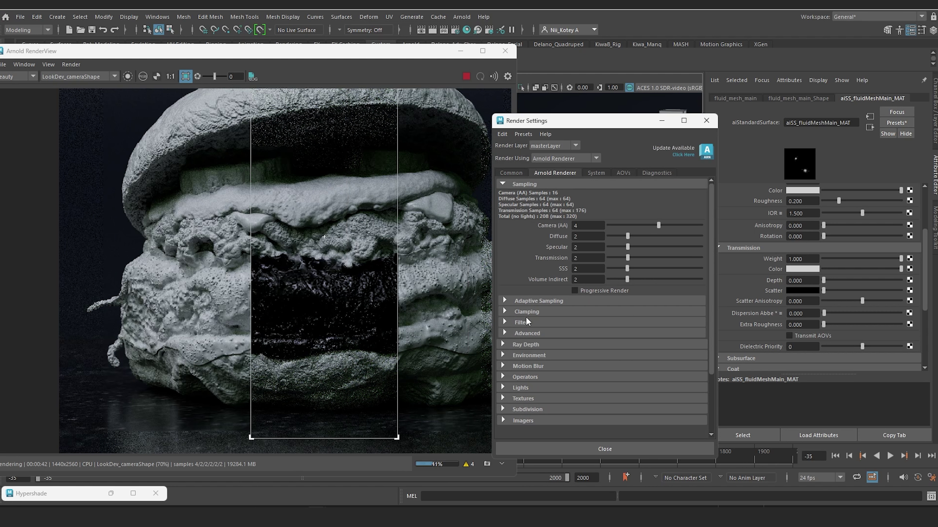
left_click(505, 344)
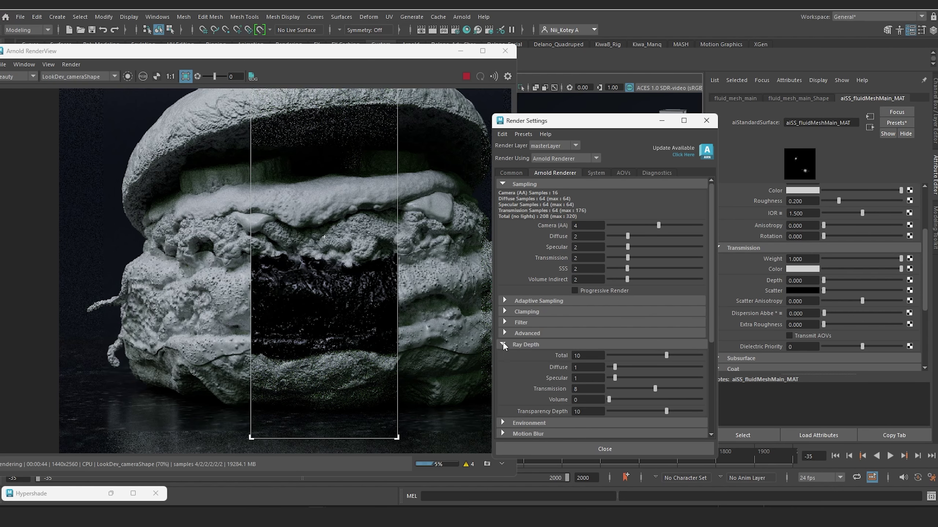
scroll(516, 347, "down", 2)
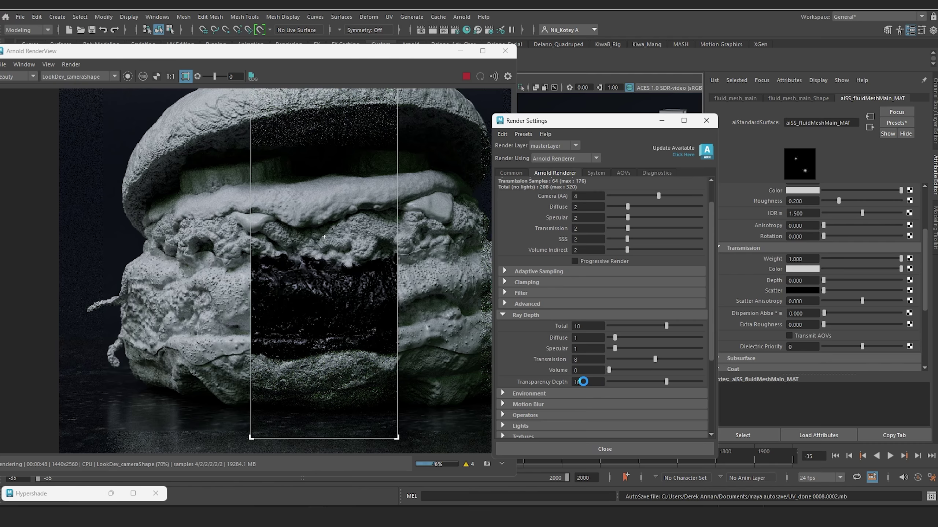
double_click(582, 381)
type("0")
key("Return")
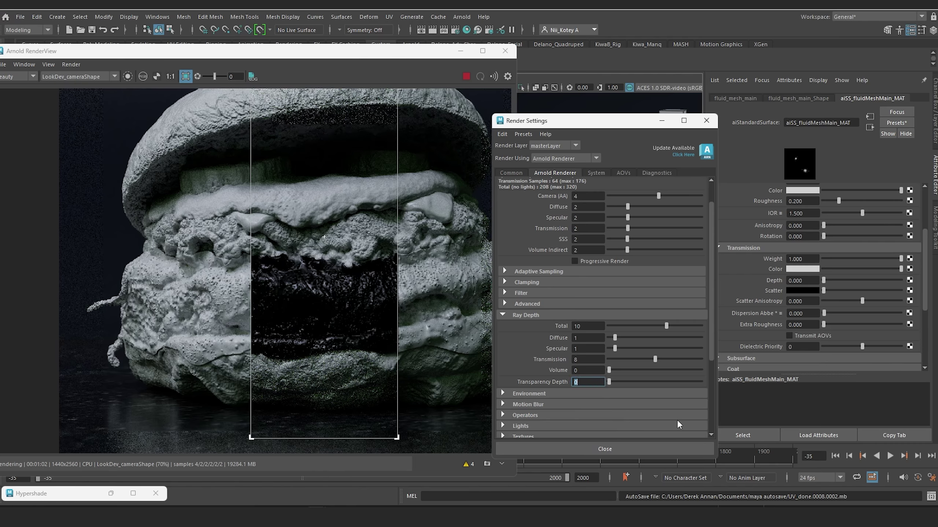
Return the ray depth's Transparency Depth to 10 and close the render settings.
type("10")
key("Return")
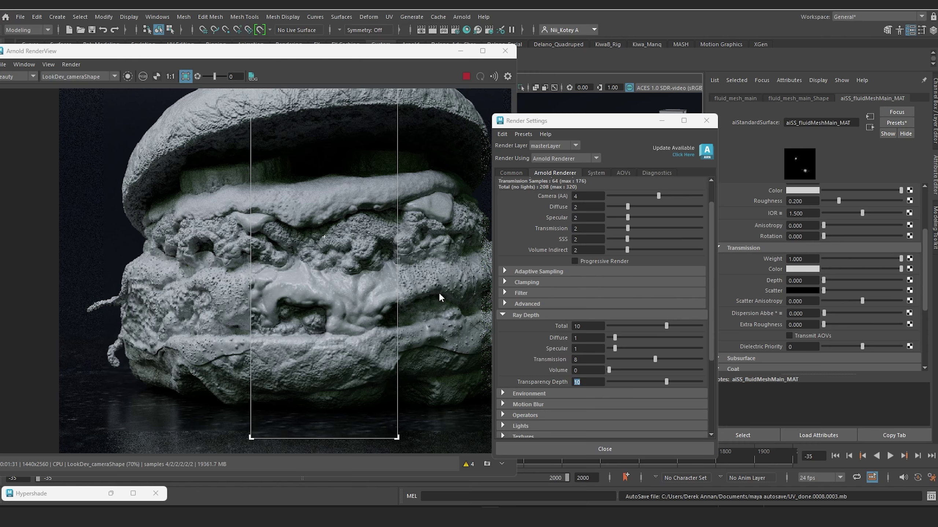
left_click(706, 121)
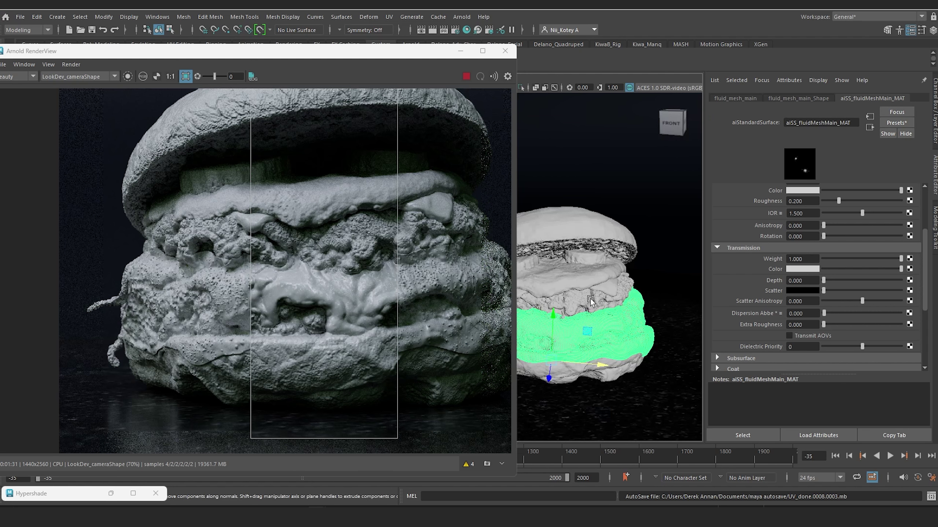
Unhide the charred_meat_grp and patty_fluid_meshes groups of the cheeseburger.
left_click_drag(590, 299, 572, 291, "alt")
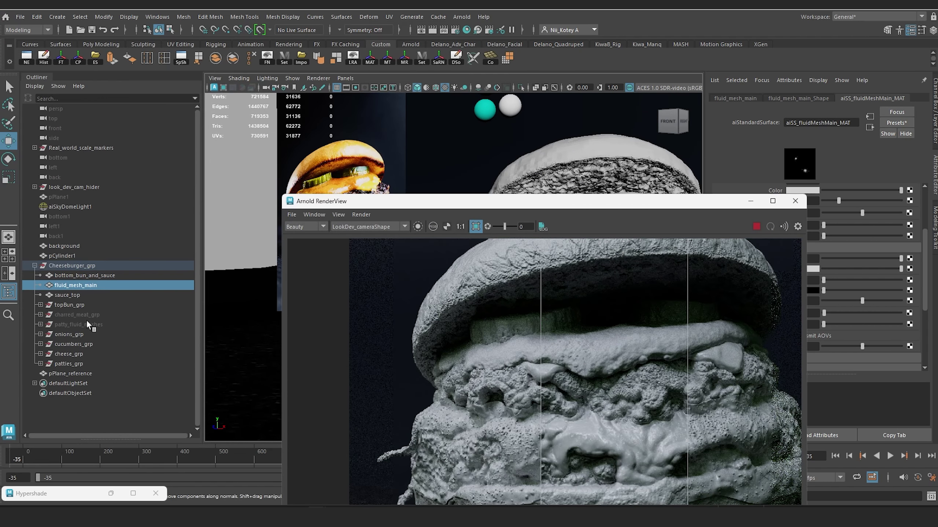
left_click(88, 315)
left_click(91, 324, "ctrl")
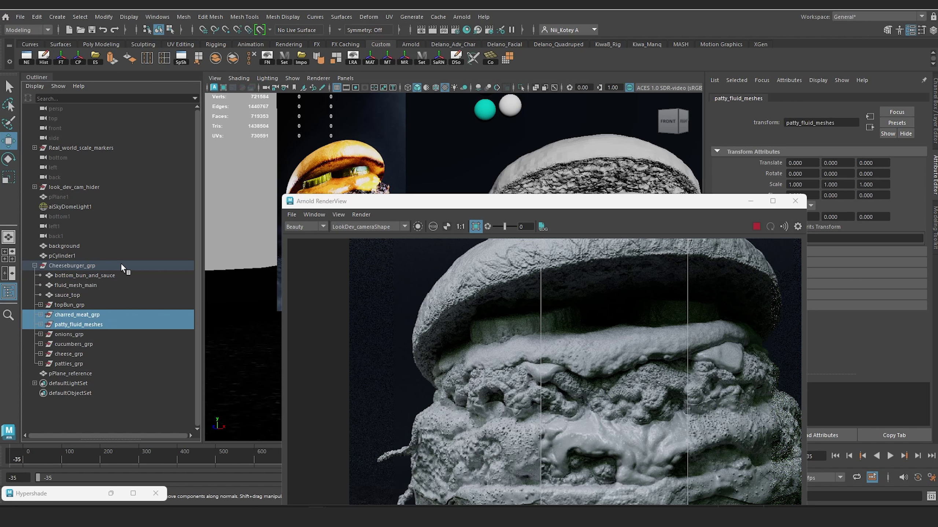
middle_click_drag(55, 306, 41, 323)
Select fluid_mesh_bottom_patty inside patty_fluid_meshes and open the attributes of its aiSS_pattyfluidMeshes_MAT material.
left_click(40, 325)
left_click(81, 334)
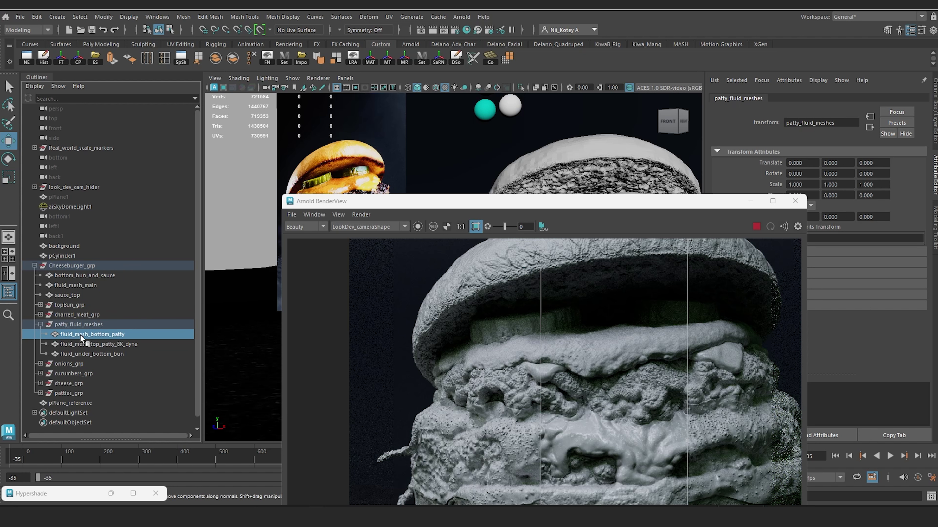
left_click_drag(528, 207, 321, 63)
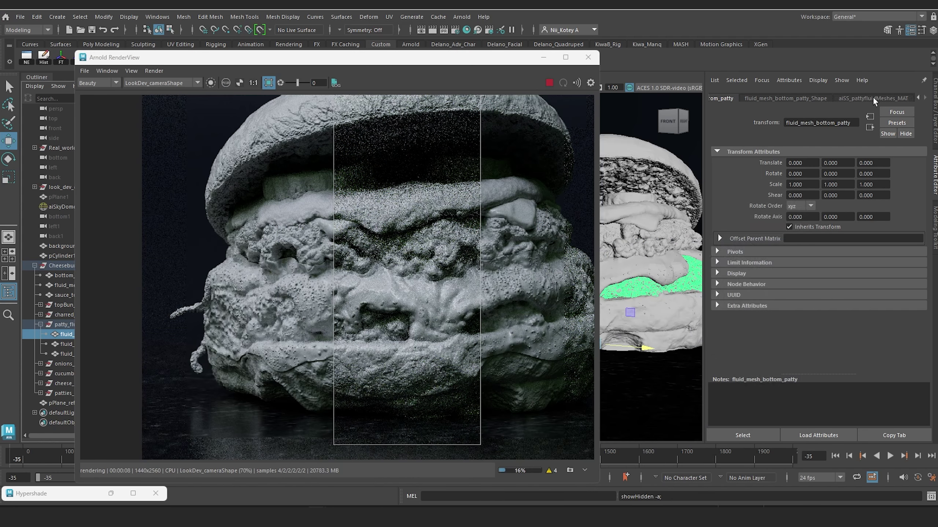
left_click(872, 97)
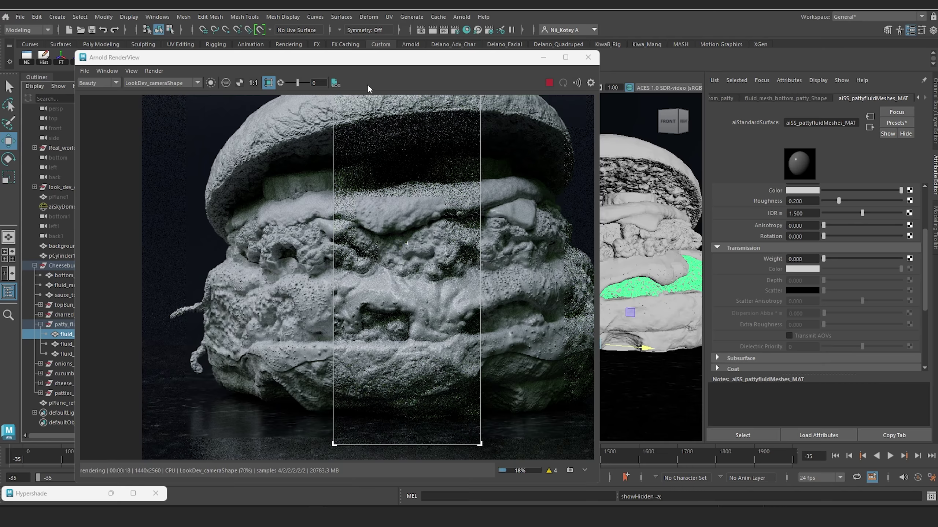
Redraw the render crop as a wider region over the burger's middle and set aiSS_pattyfluidMeshes_MAT's transmission weight to 1.000.
middle_click_drag(401, 174, 388, 190)
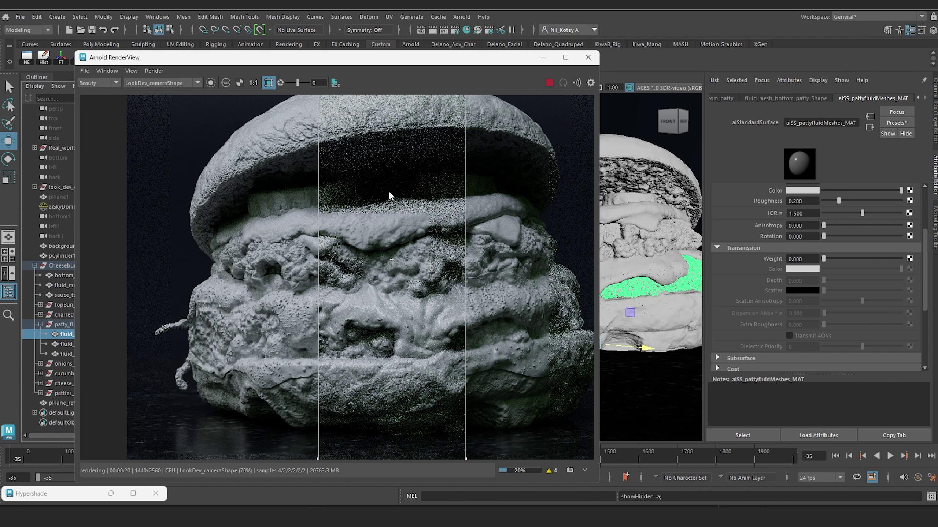
left_click(269, 83)
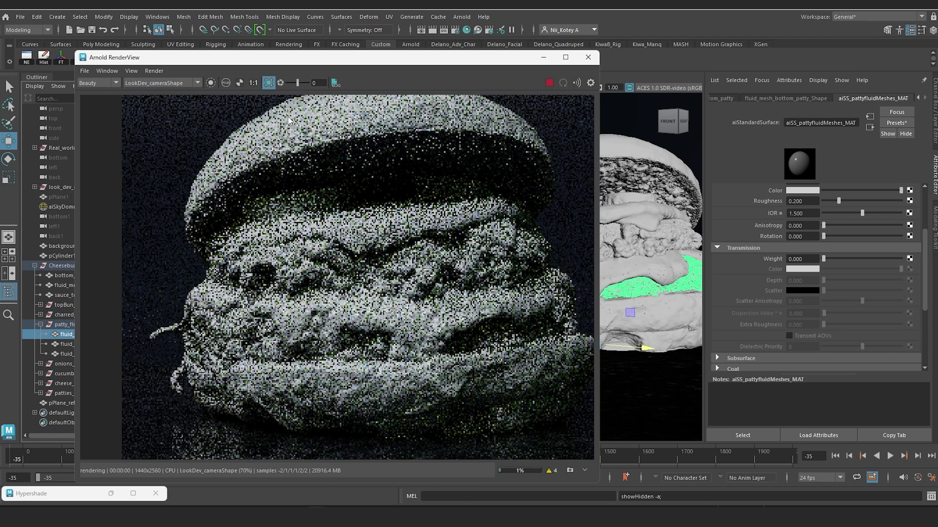
left_click_drag(292, 100, 521, 448)
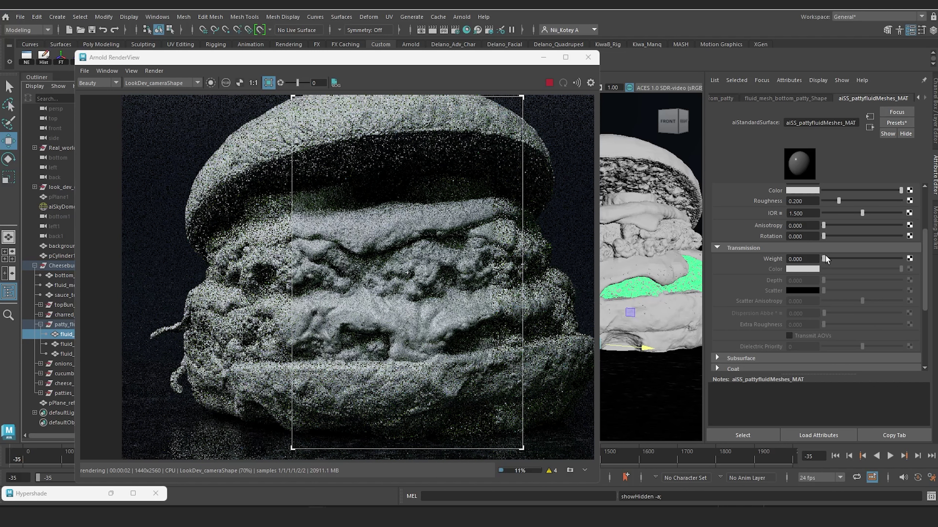
left_click_drag(824, 258, 934, 268)
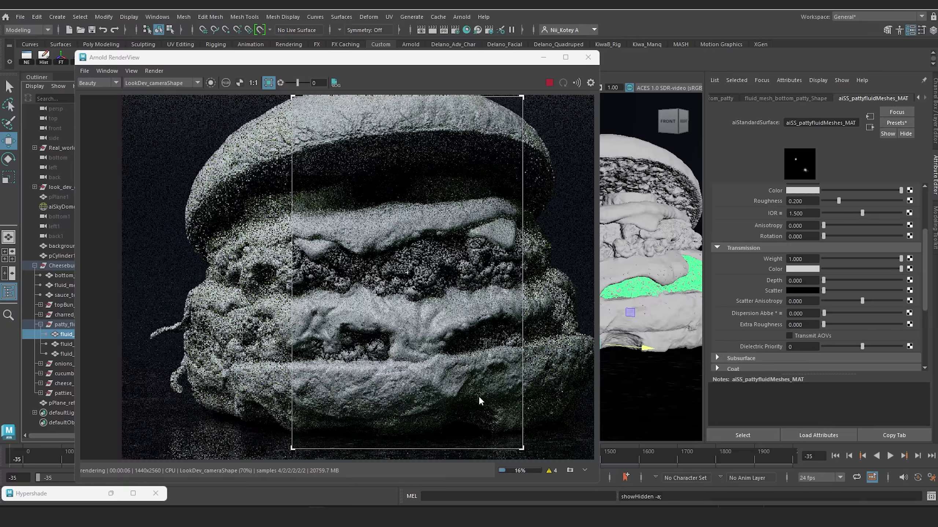
Test the cropped render with Transparency Depth at 0, restore it to 10 and minimise the render settings.
left_click(455, 31)
double_click(591, 382)
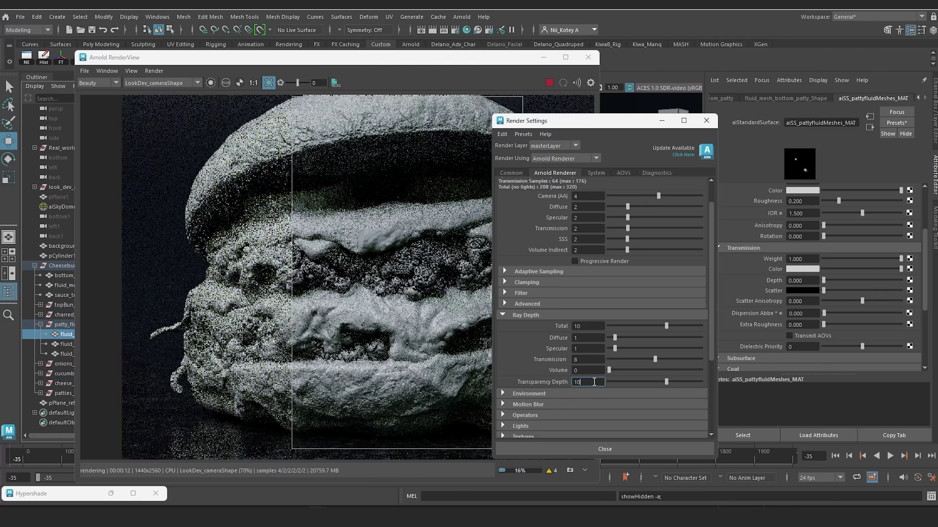
type("0")
key("Return")
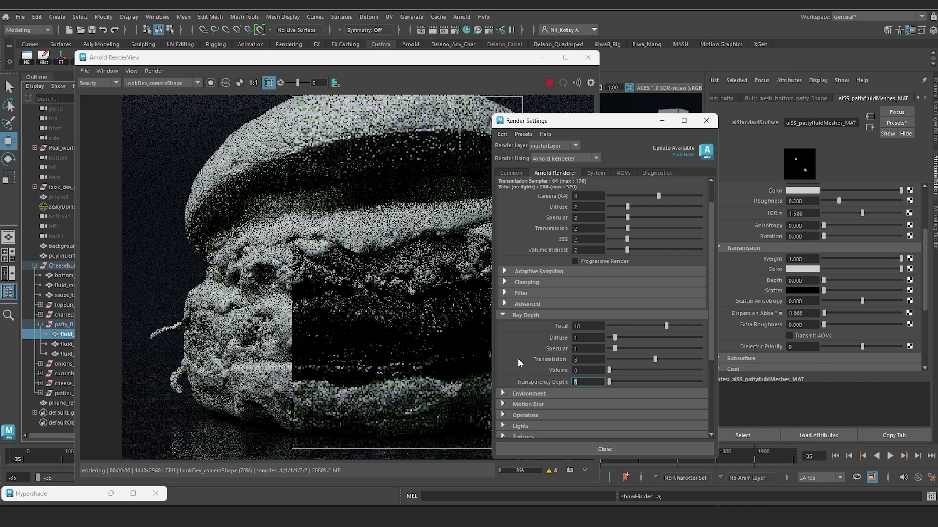
type("10")
key("Return")
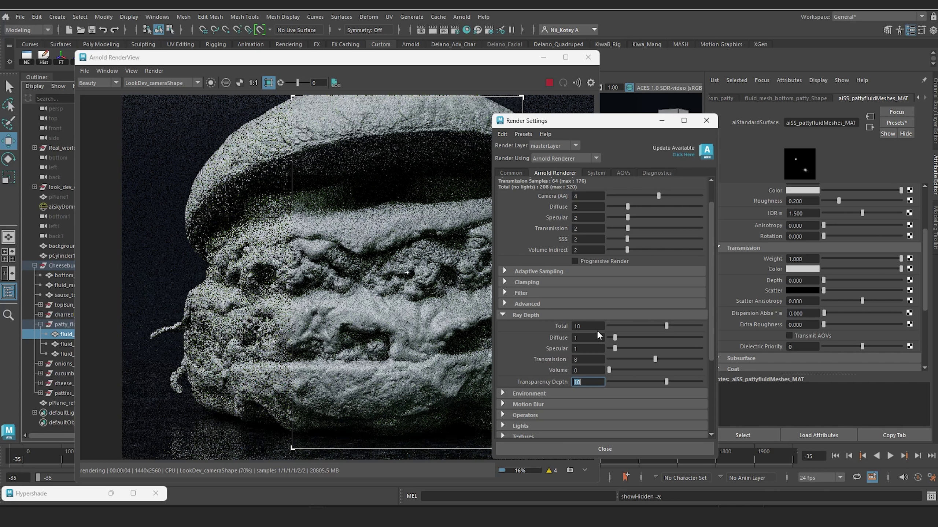
left_click(661, 122)
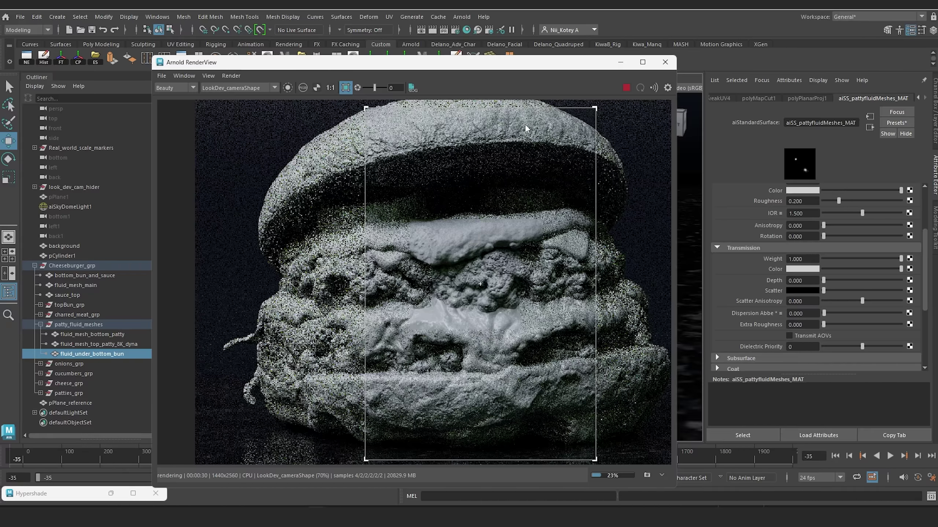
Stop the running Arnold render and minimise the RenderView window.
left_click_drag(456, 66, 710, 210)
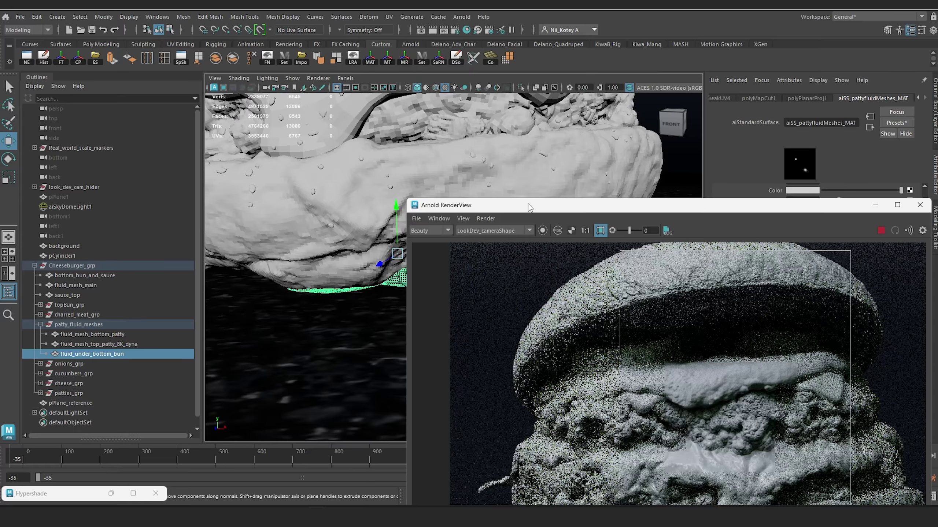
left_click_drag(532, 210, 623, 196)
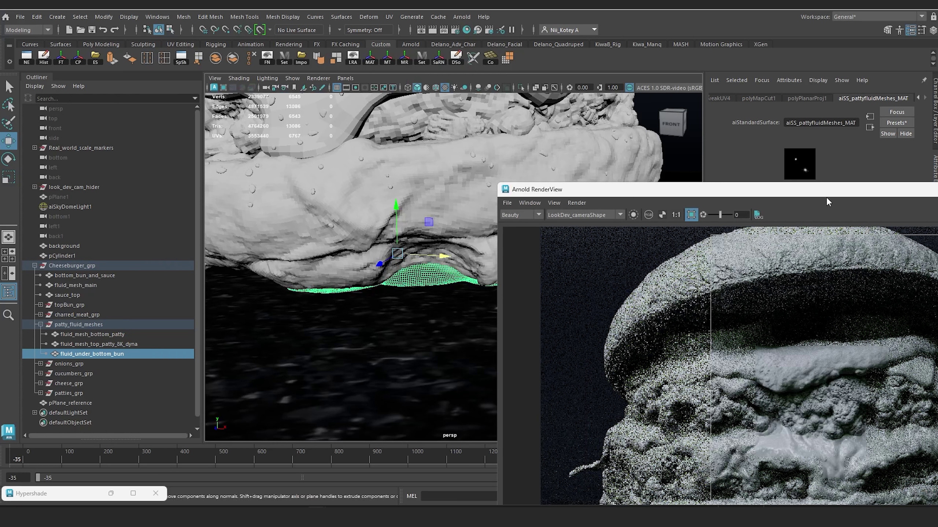
left_click_drag(472, 134, 451, 128)
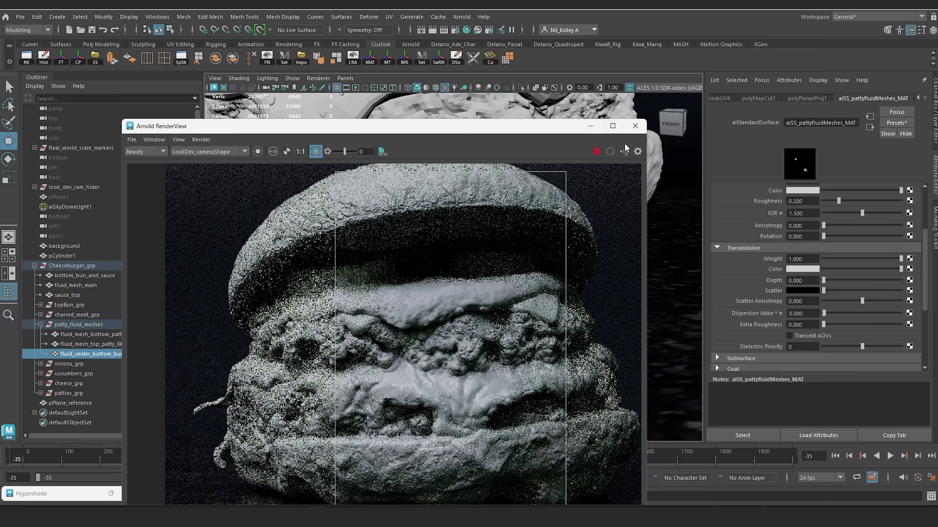
left_click(595, 152)
left_click(595, 127)
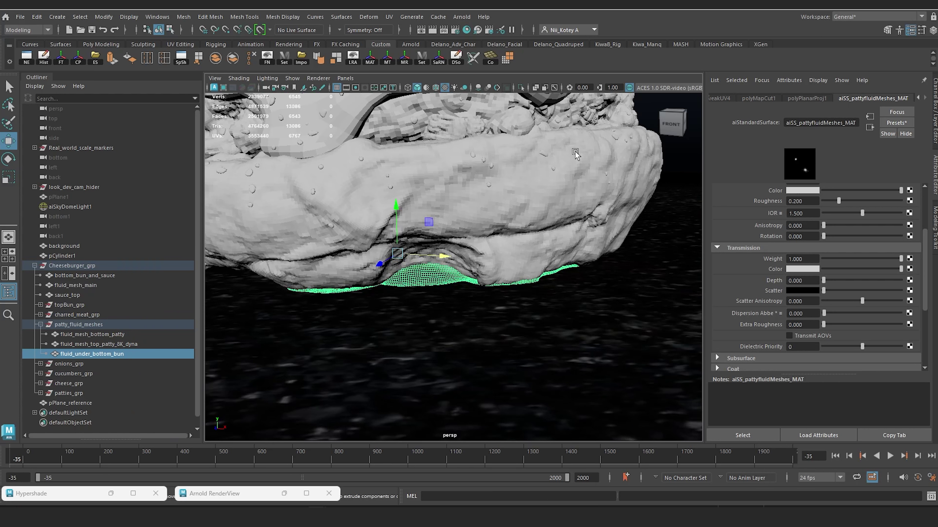
Set the base color of the top bun's aiSS_topBun_MAT to an orange sampled from the bun in the reference image.
scroll(375, 275, "down", 5)
middle_click_drag(425, 200, 565, 275, "alt")
scroll(456, 290, "up", 2)
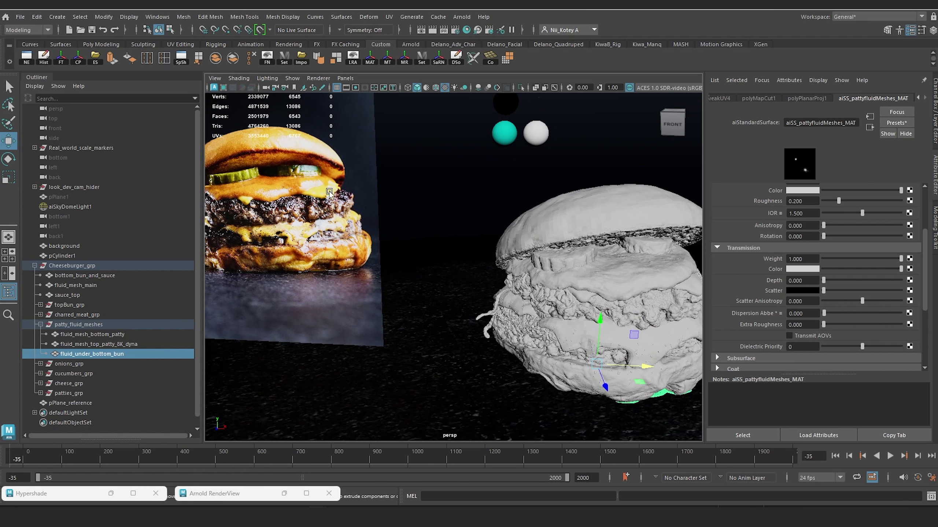
scroll(524, 254, "up", 1)
left_click(593, 198)
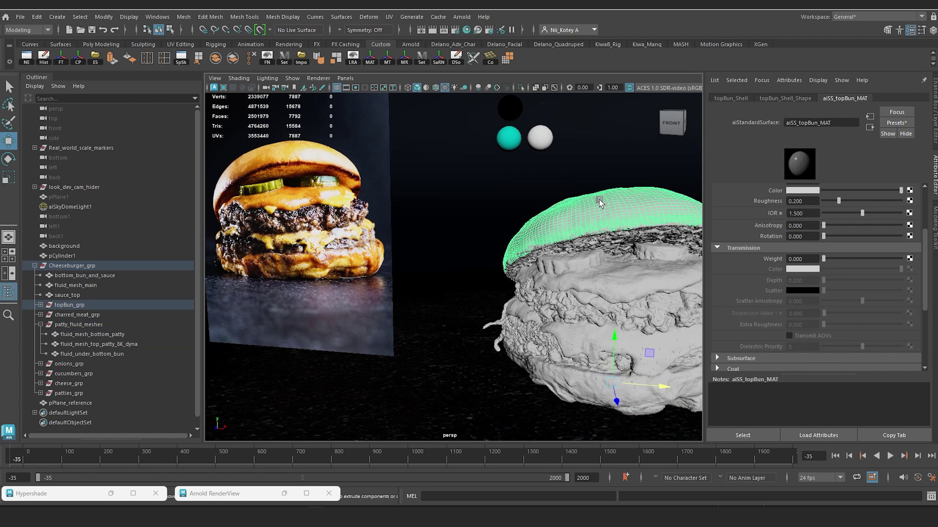
scroll(731, 237, "up", 3)
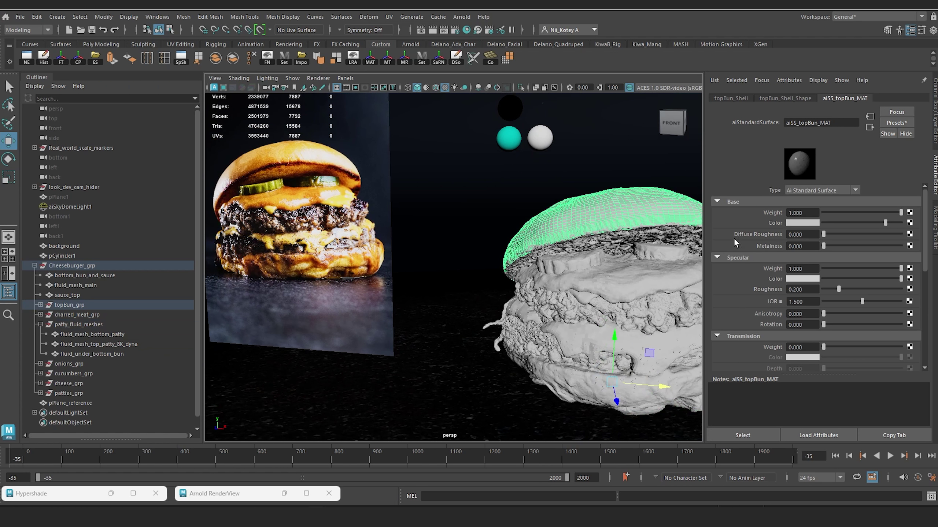
left_click(805, 223)
left_click(745, 204)
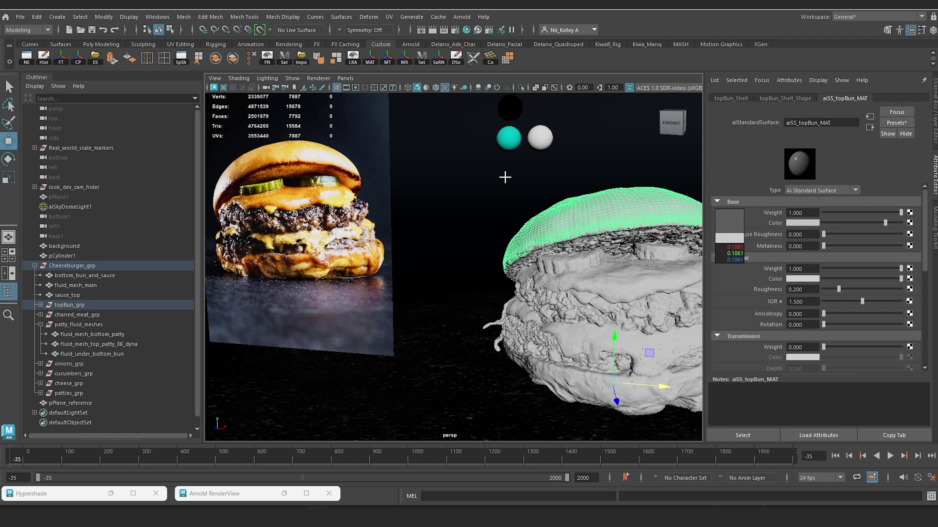
left_click(272, 161)
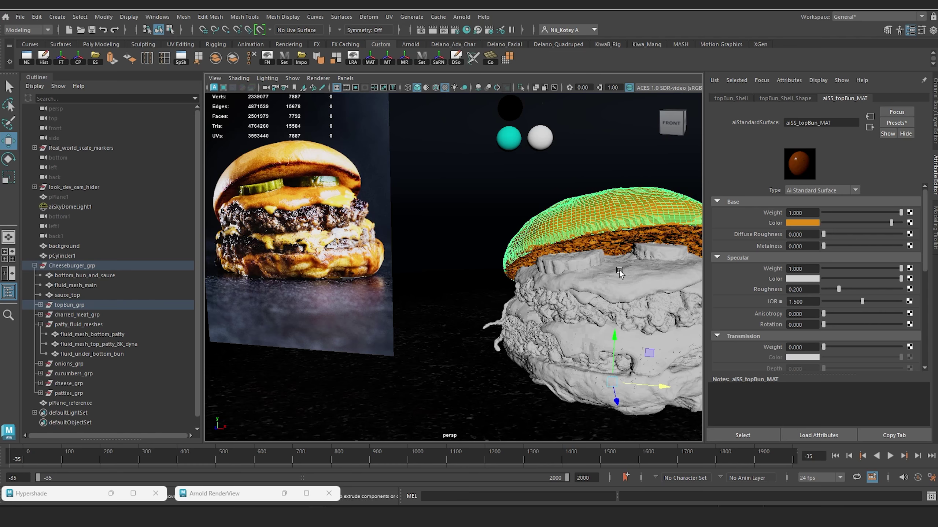
Set the base color of the cucumbers' aiSS_Cucumbers_MAT to an olive green sampled from the pickle in the reference image.
left_click(574, 261)
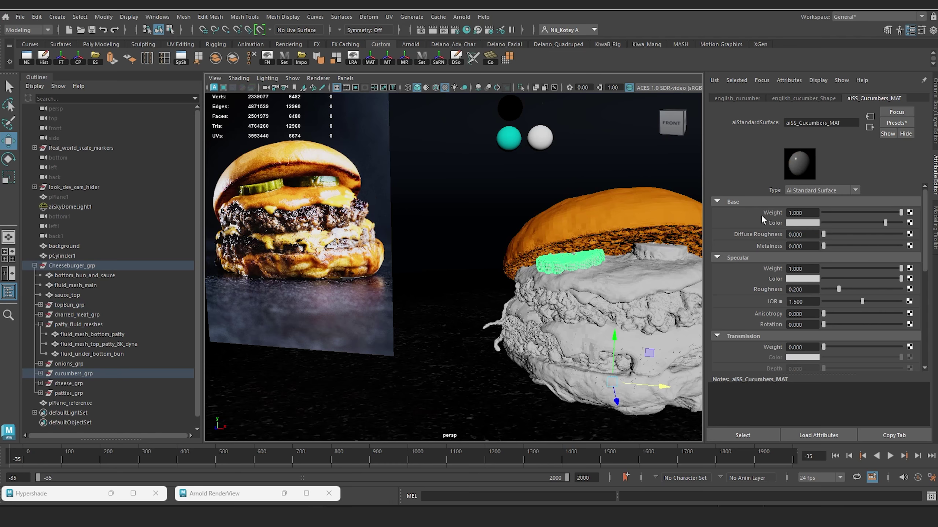
left_click(796, 224)
left_click(743, 208)
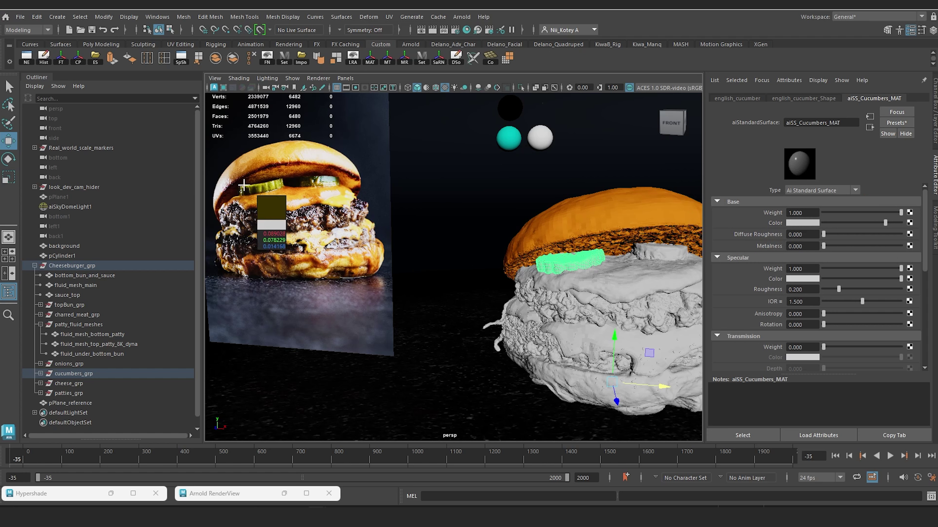
left_click(254, 184)
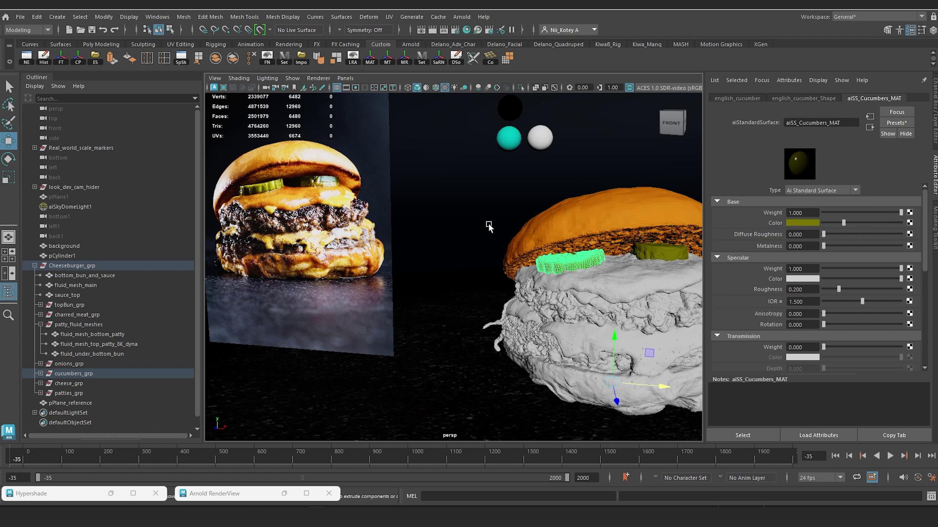
Set the base color of the top sauce's aiSS_sauceTop_MAT to an orange sampled from the sauce in the reference image.
left_click(646, 280)
left_click(800, 223)
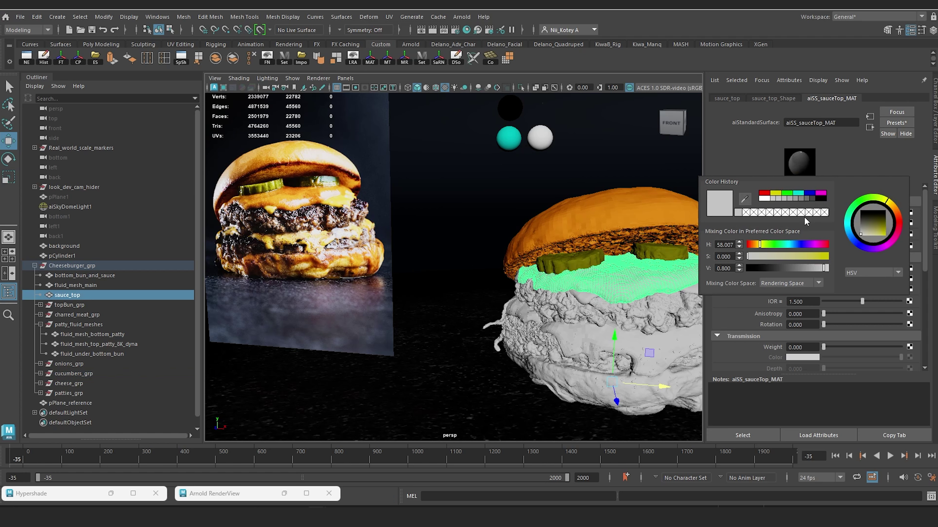
left_click(788, 220)
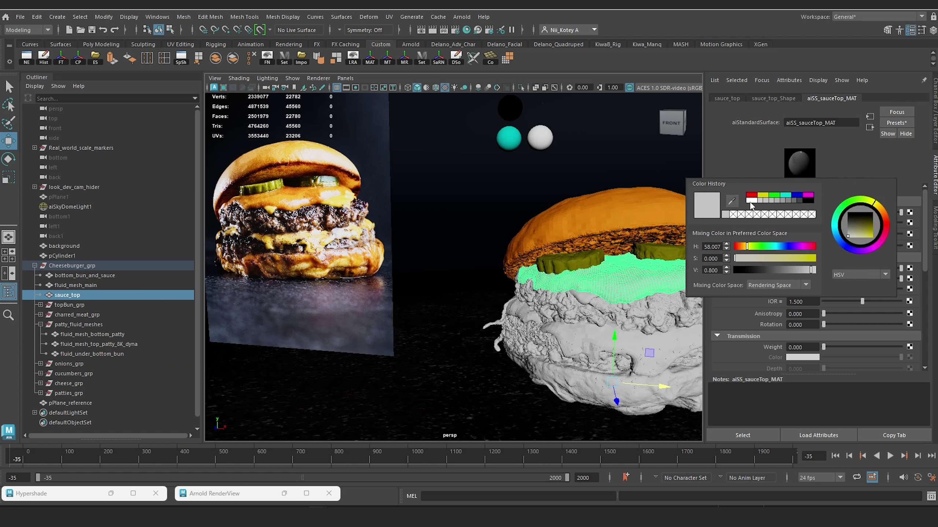
left_click(735, 203)
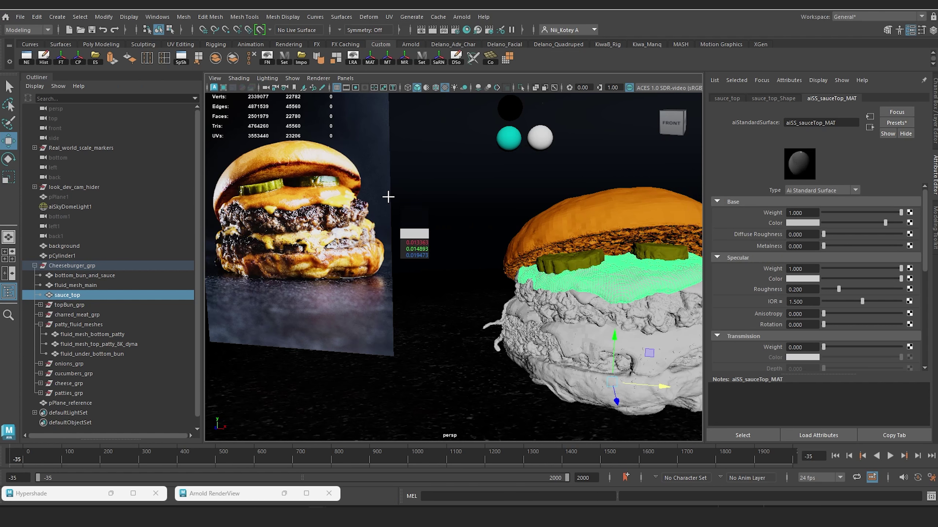
left_click(288, 194)
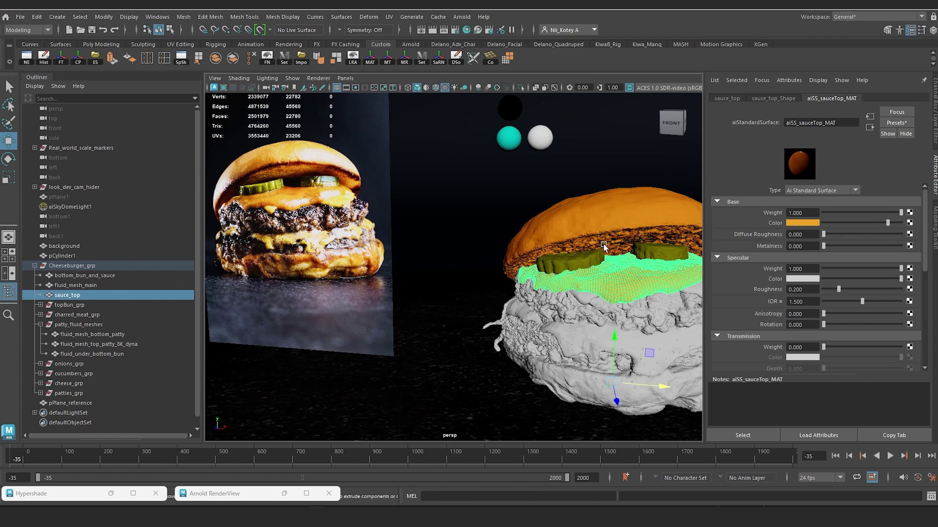
Set the base color of the cheese's aiSS_cheese_MAT to a yellow sampled from the melted cheese in the reference image.
left_click(584, 303)
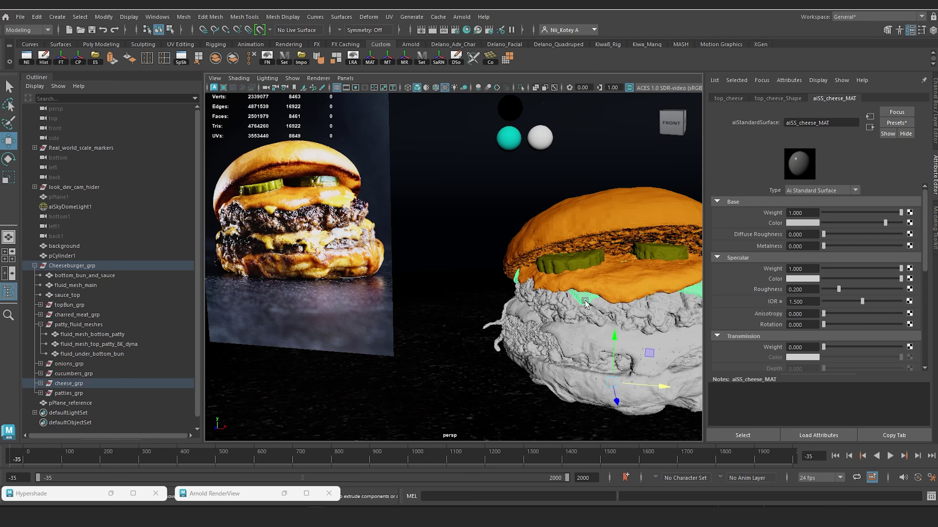
left_click(814, 223)
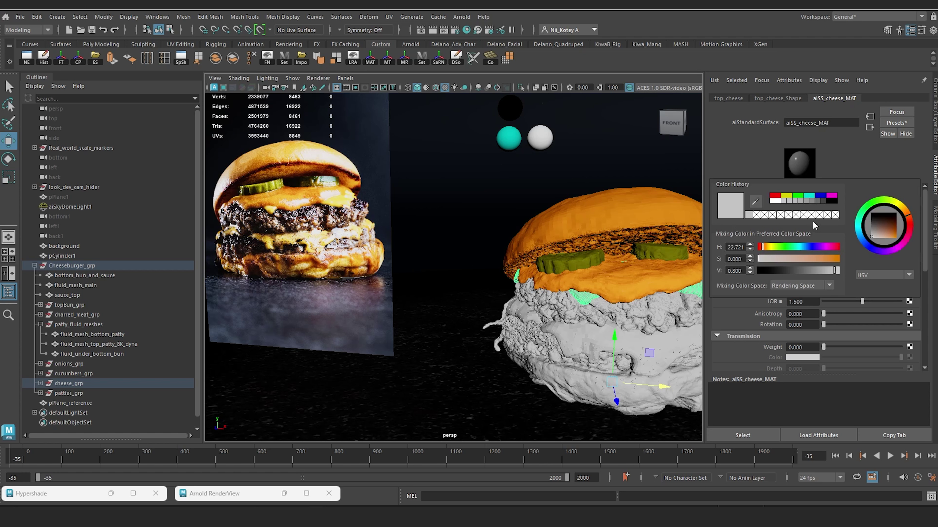
left_click(753, 203)
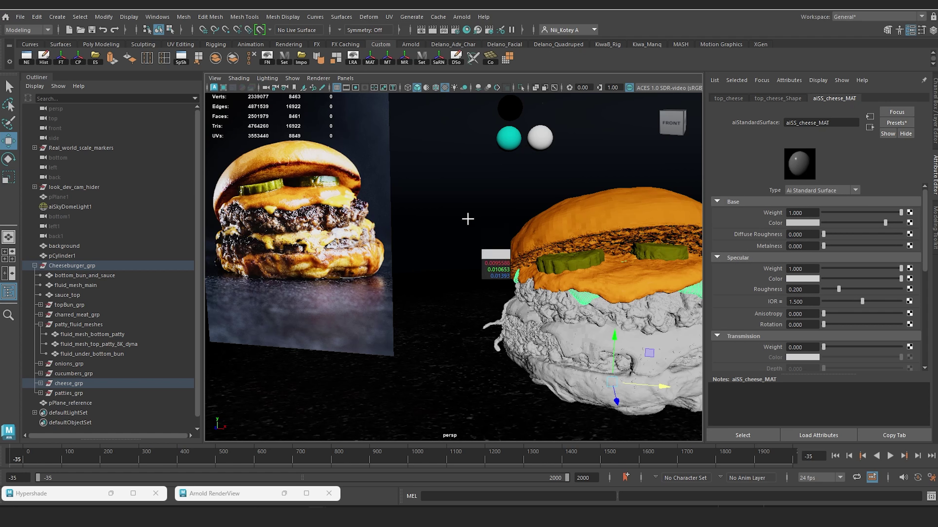
left_click(269, 210)
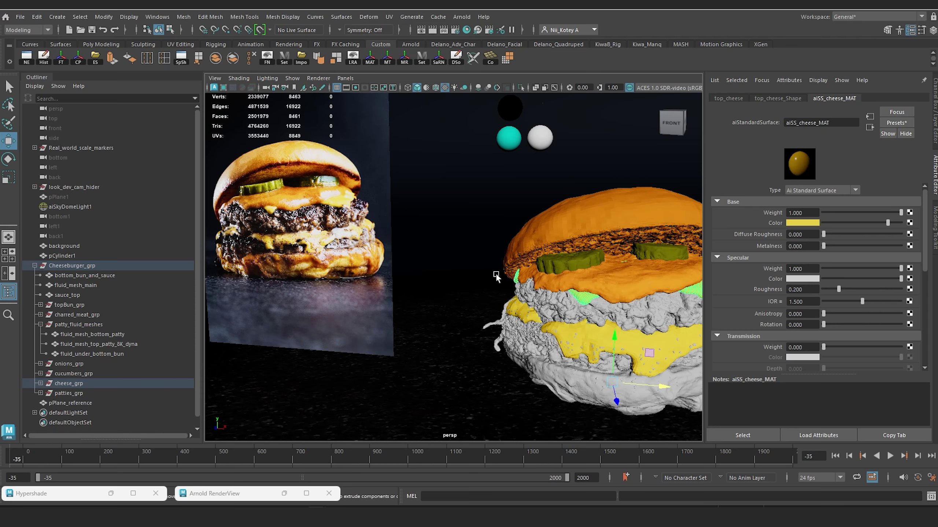
Select the center chunk in top_patty_grp and set aiSS_patties_MAT's base color to a dark reddish brown sampled from the reference patties.
left_click(574, 313)
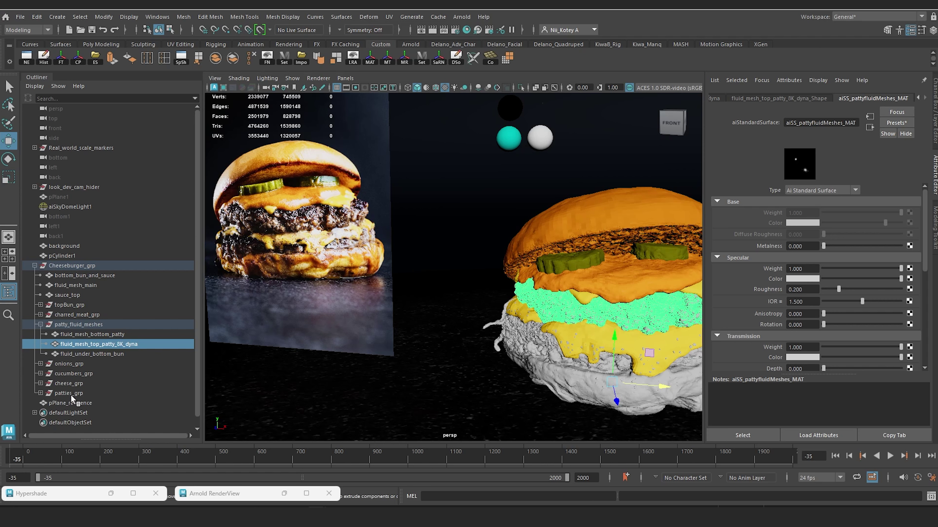
left_click(73, 394)
left_click(40, 394)
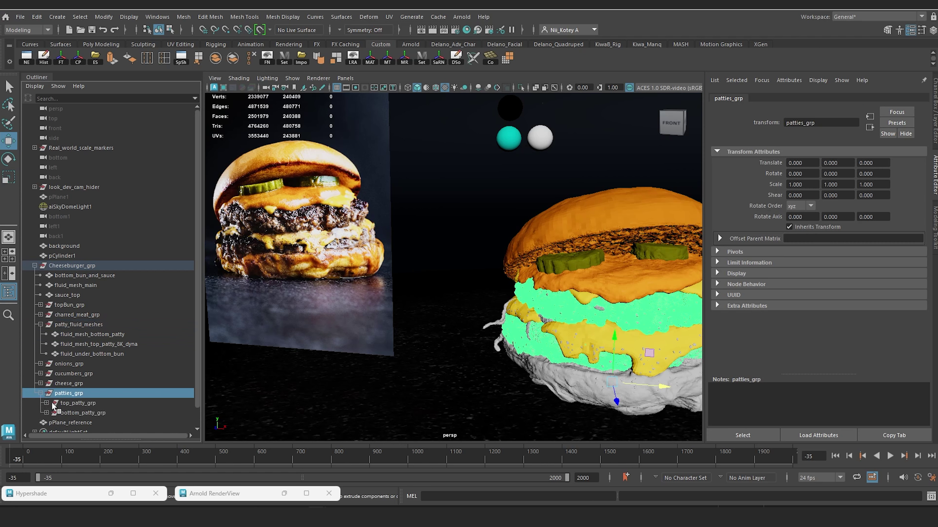
left_click(46, 403)
left_click(92, 413)
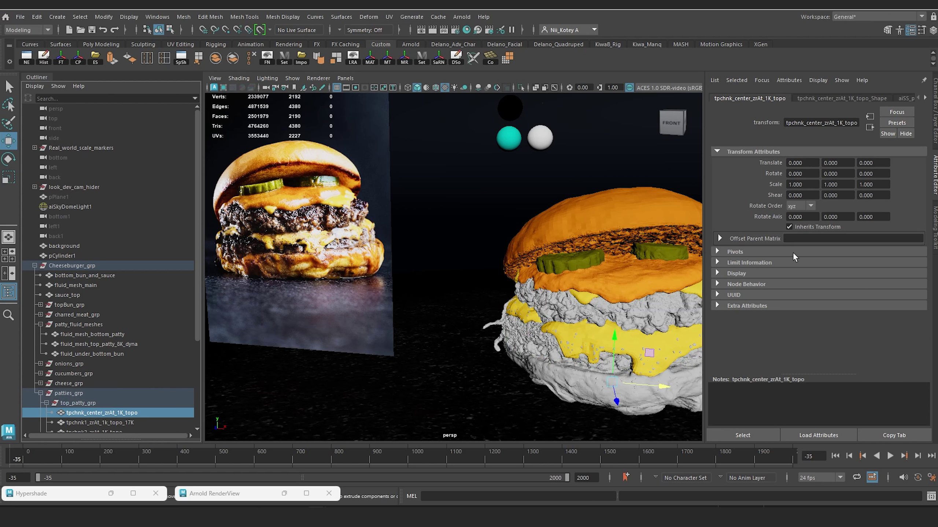
left_click(924, 99)
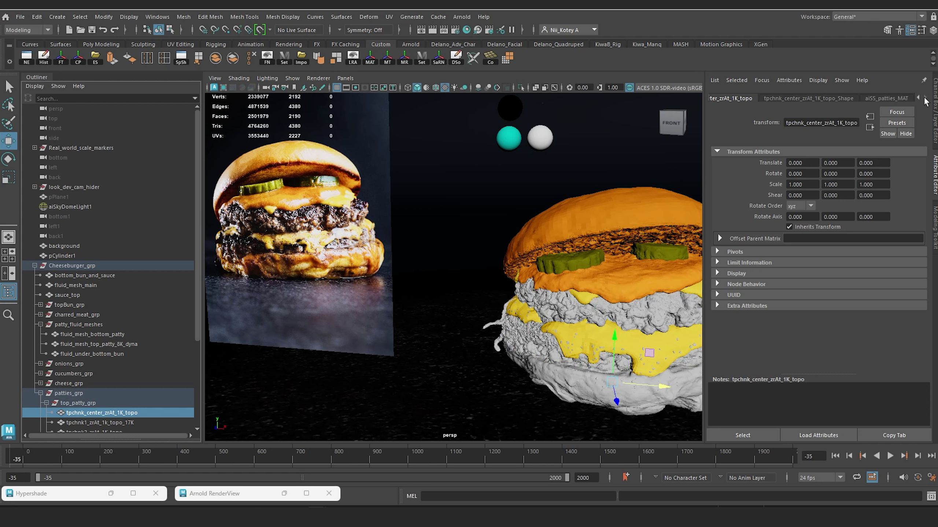
left_click(898, 97)
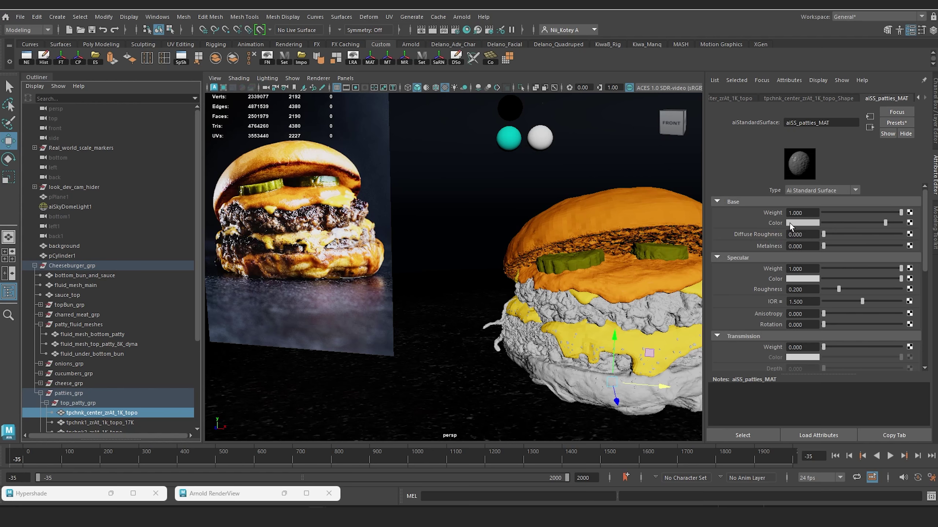
left_click(790, 223)
left_click(735, 207)
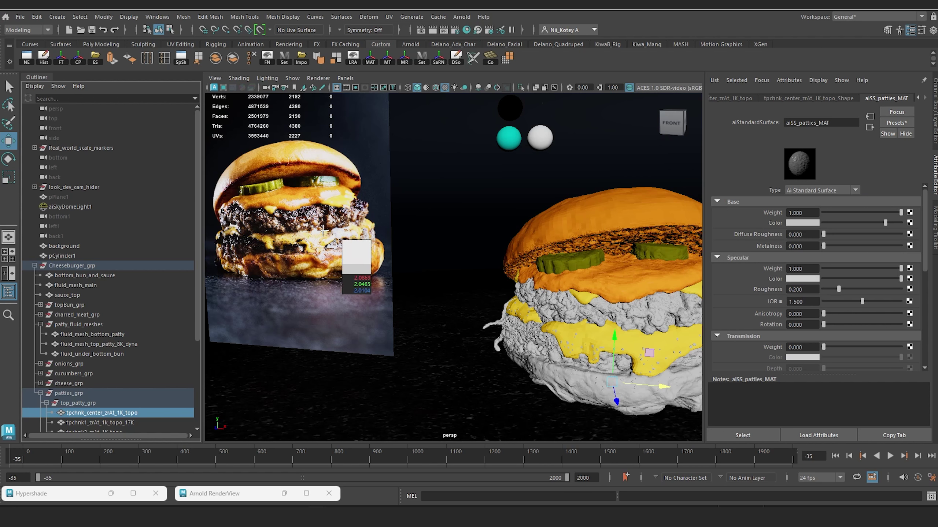
left_click(303, 220)
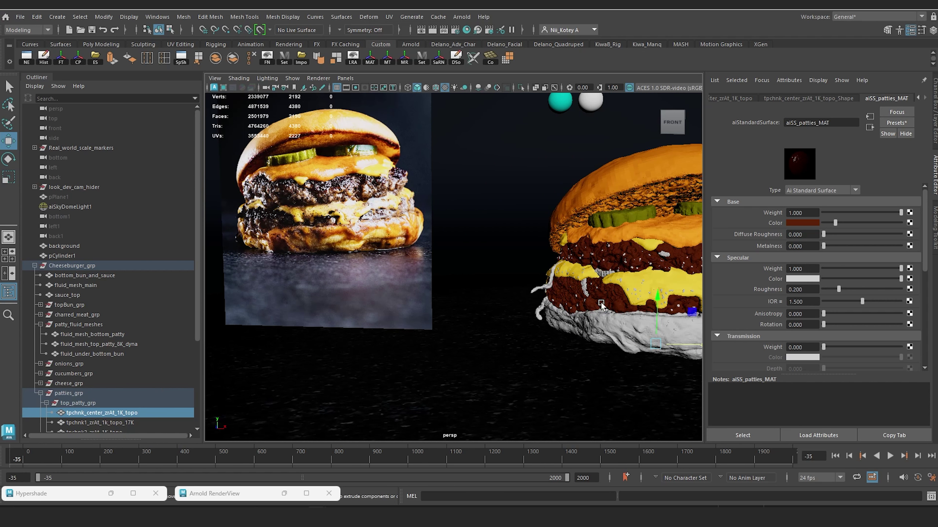
Set the base color of the onions' aiSS_onions_MAT to a near-black sampled from the dark edge of the reference burger.
left_click(533, 292)
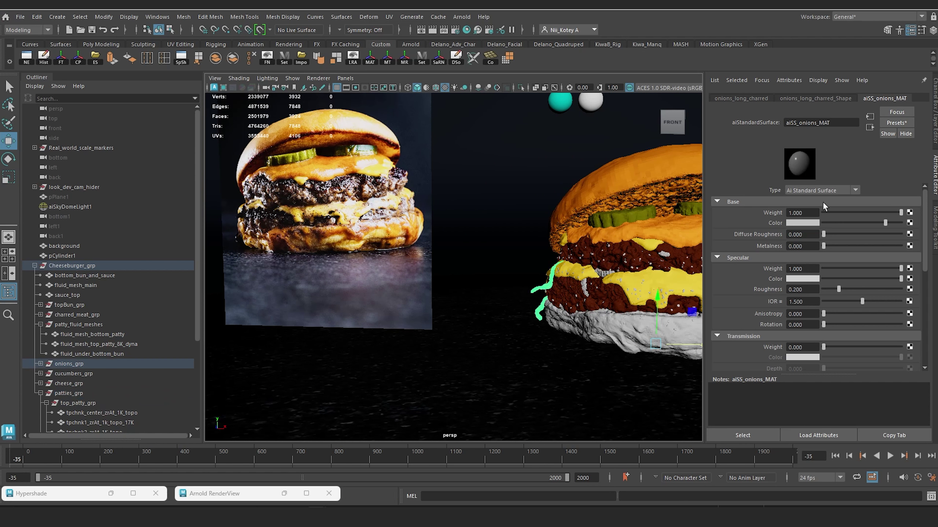
left_click(801, 221)
left_click(747, 199)
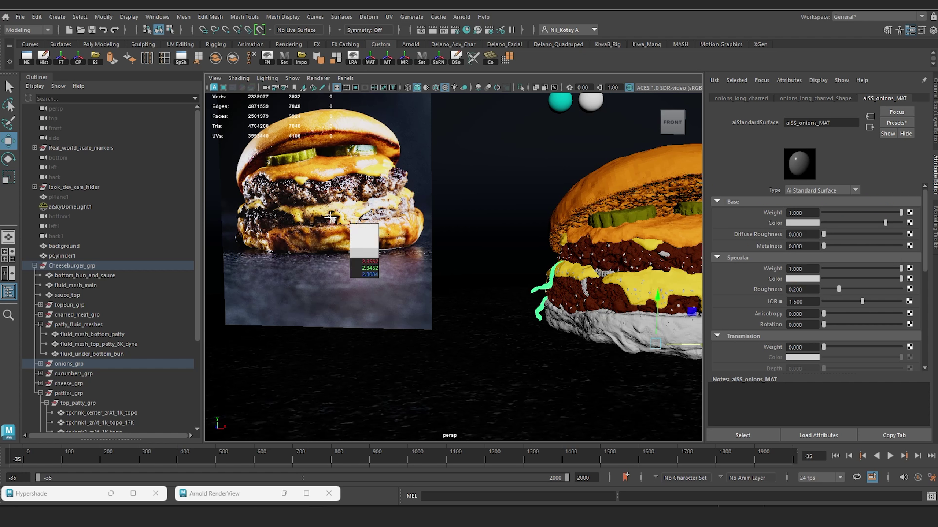
left_click(243, 215)
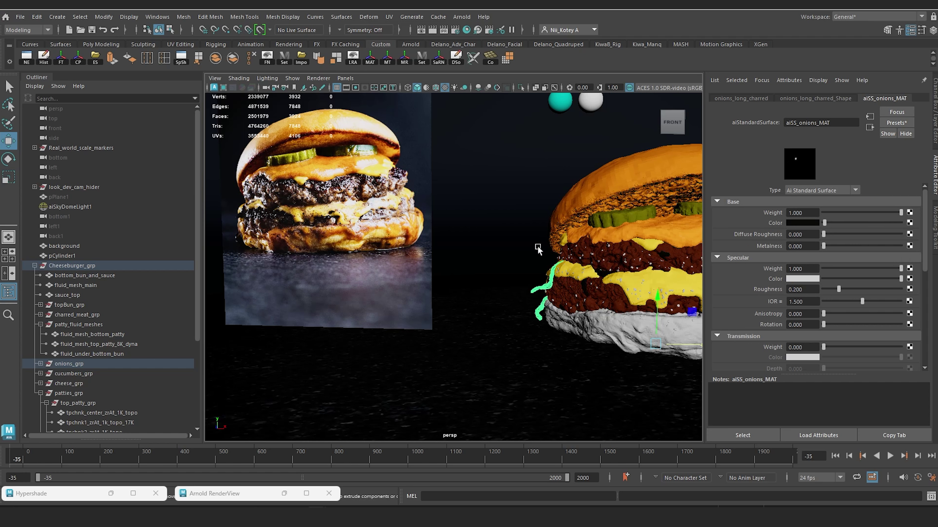
Set the base color of the bottom bun's aiSS_bottomBun_MAT to a brownish orange sampled from the bottom bun in the reference image.
middle_click_drag(612, 286, 603, 277, "alt")
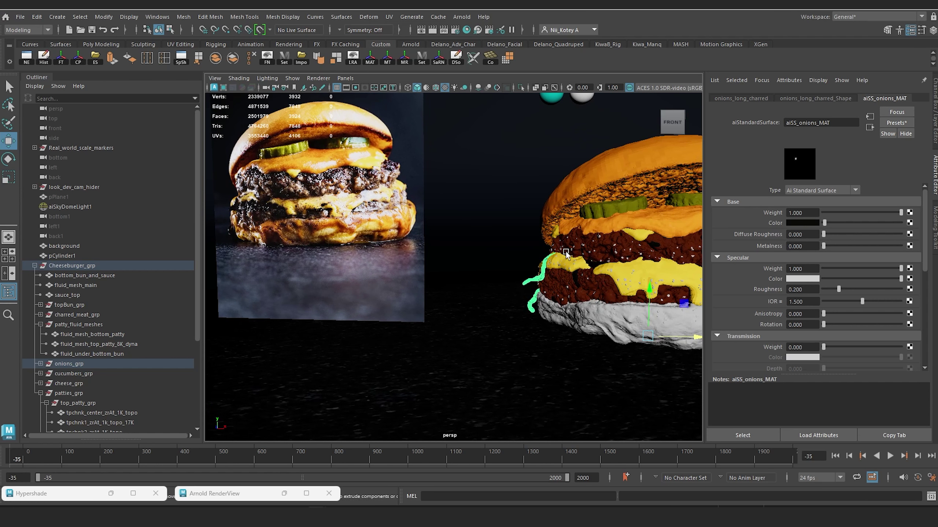
left_click_drag(608, 268, 600, 276, "alt")
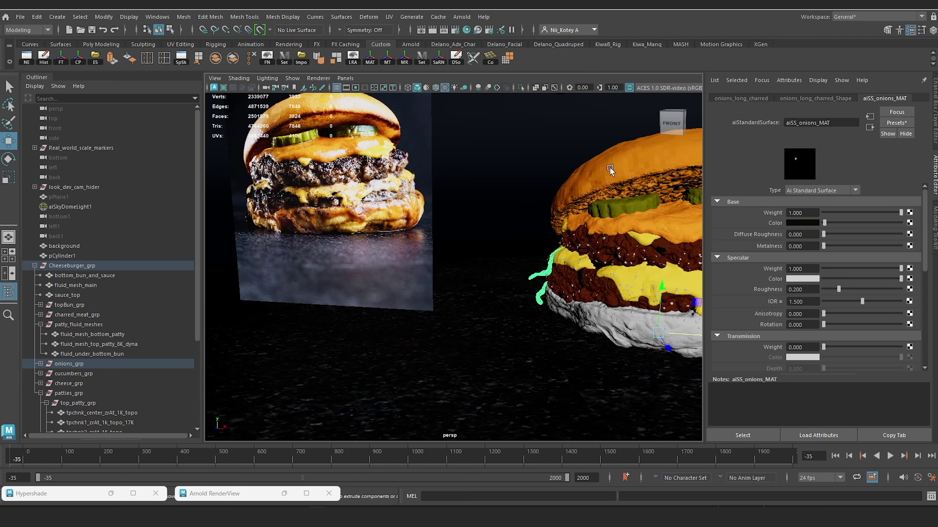
middle_click_drag(535, 285, 506, 270, "alt")
left_click(565, 271)
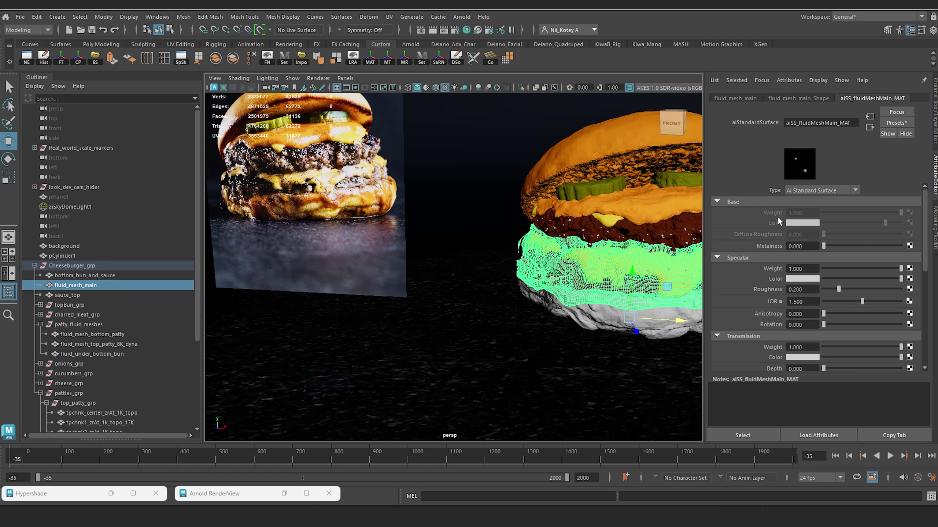
left_click(606, 313)
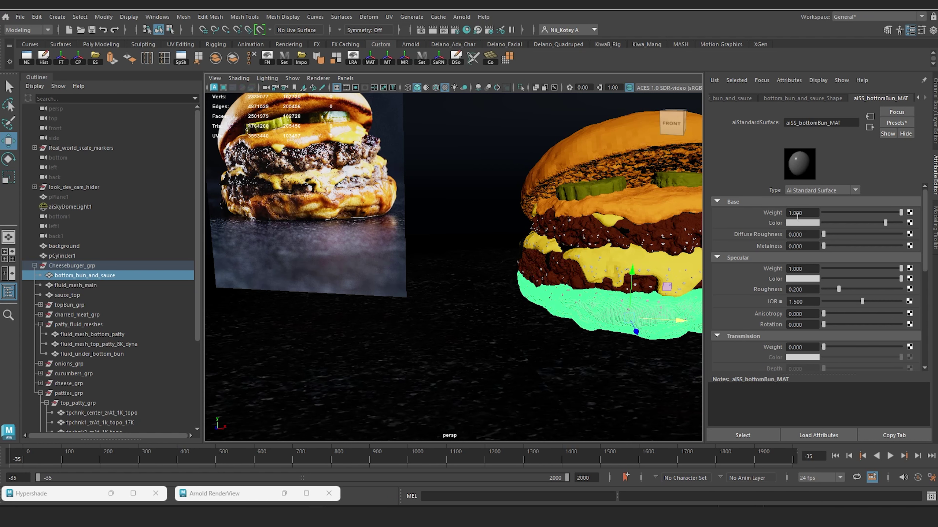
left_click(796, 223)
left_click(741, 205)
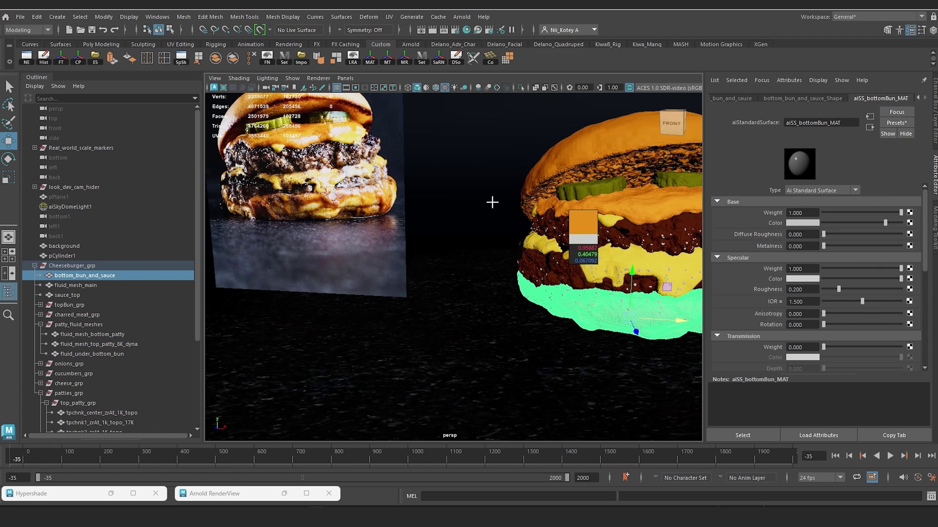
left_click(317, 209)
Select top_patty_charred_meat1 and set aiSS_charredMeat_MAT's base color to a black sampled from the reference patties.
left_click_drag(574, 207, 457, 215, "alt")
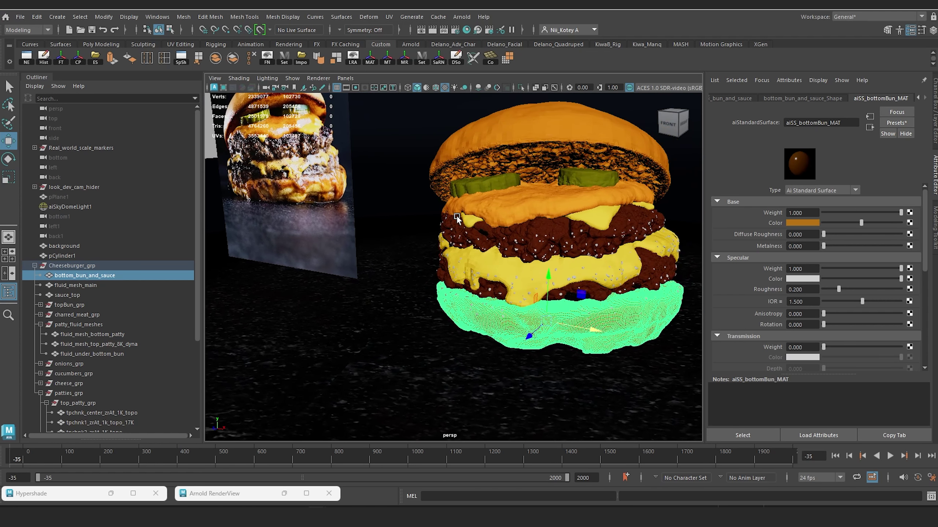
scroll(476, 224, "up", 2)
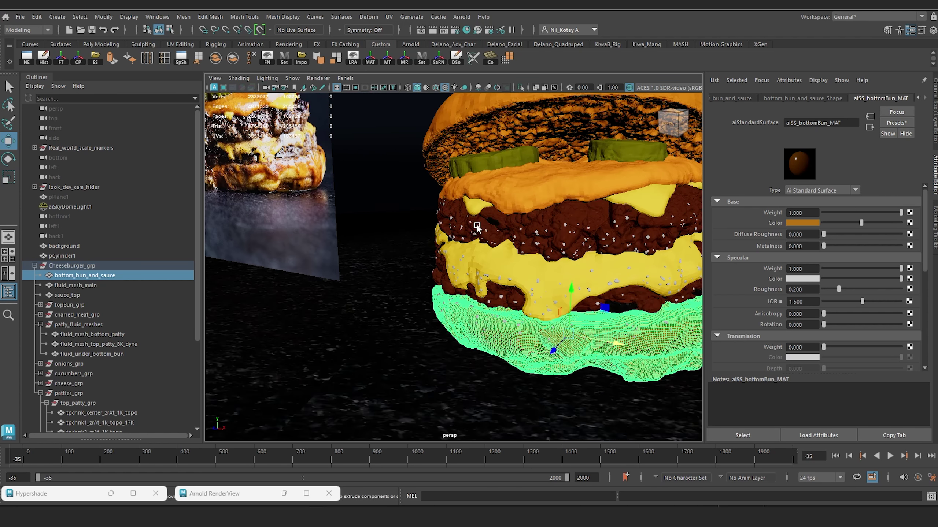
left_click(534, 228)
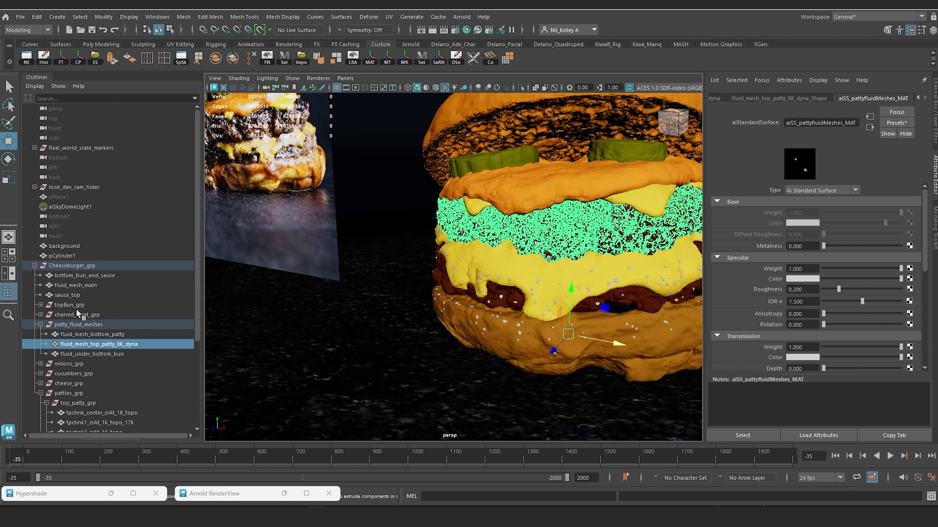
left_click(41, 315)
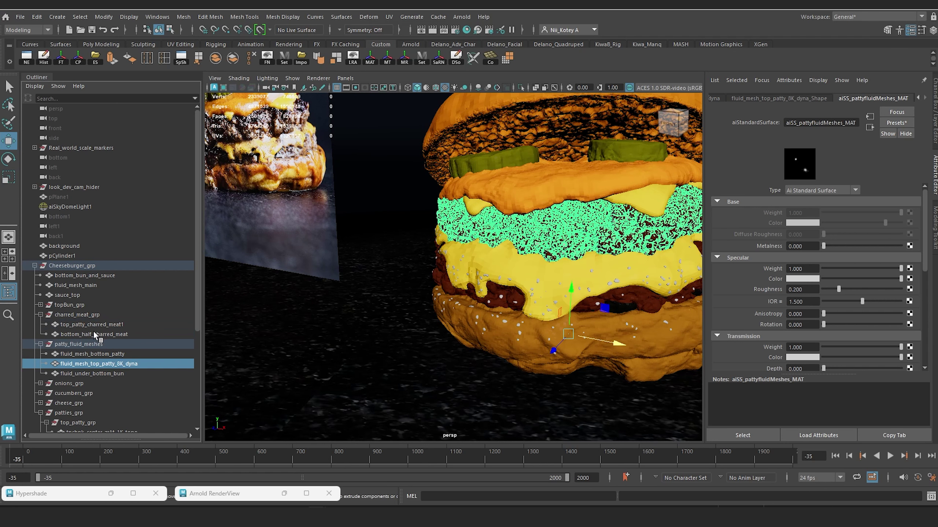
left_click(91, 324)
left_click_drag(270, 297, 444, 380, "alt")
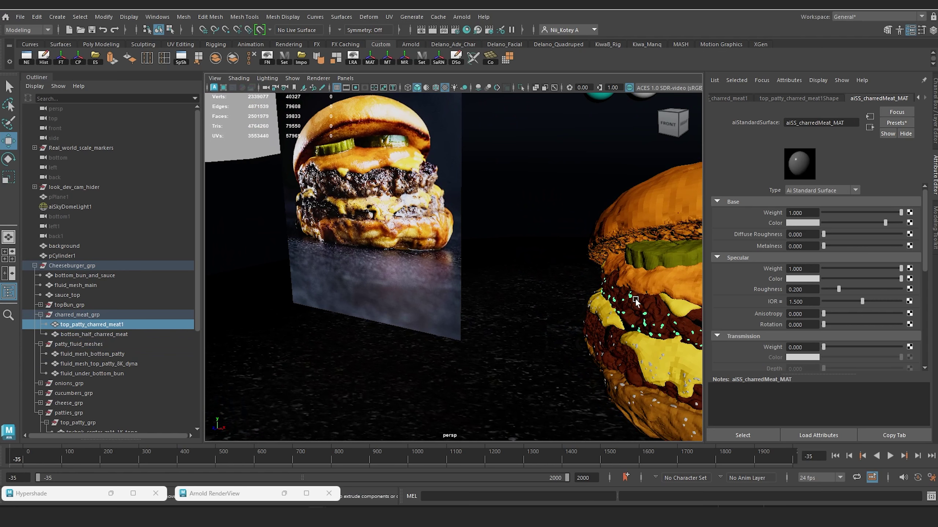
left_click(790, 222)
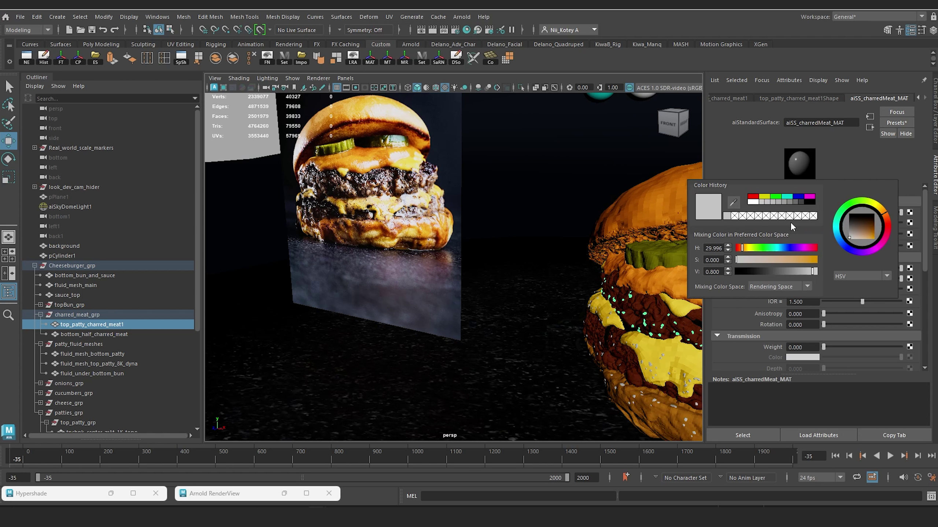
left_click(734, 203)
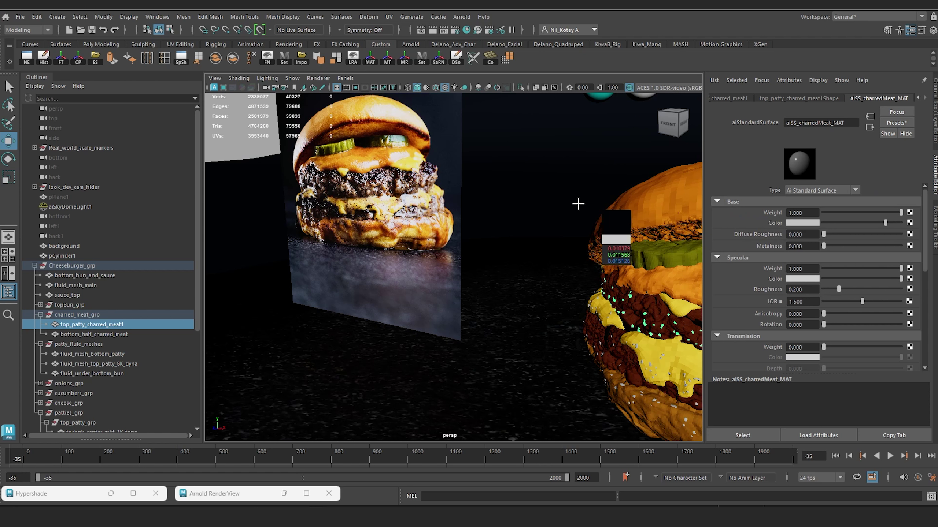
left_click(369, 208)
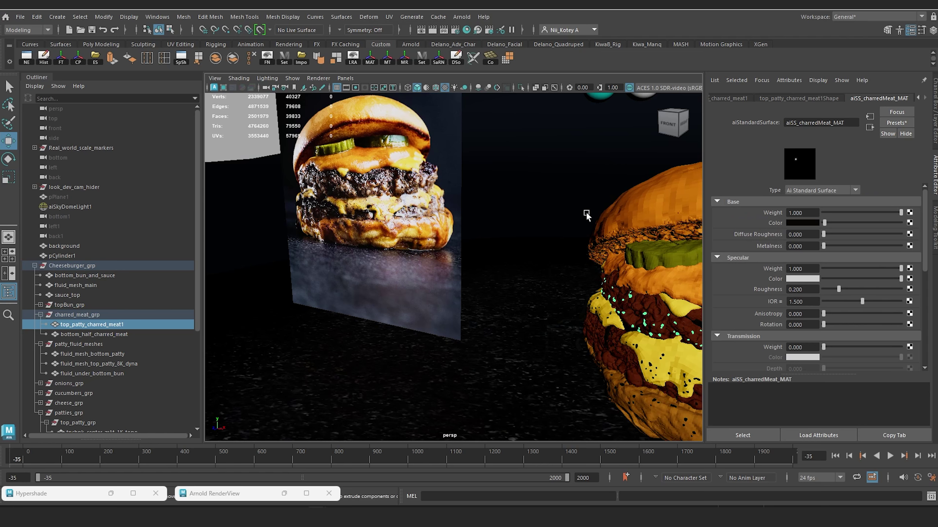
Frame the whole colored burger beside the reference image and save the scene.
left_click_drag(587, 212, 465, 199, "alt")
scroll(446, 285, "down", 4)
left_click_drag(446, 285, 493, 300, "alt")
key("ctrl+s")
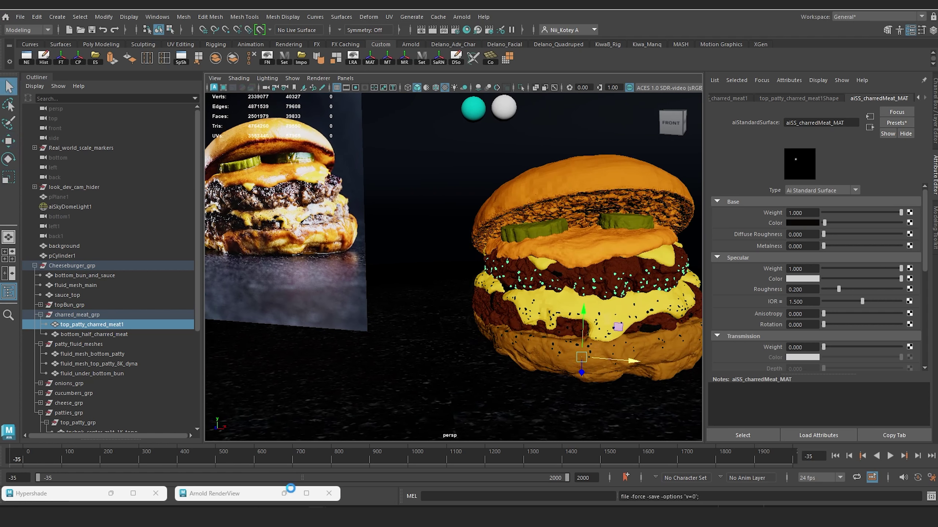
Bring up the Arnold RenderView, reposition and widen its window, and fit the whole previous burger render in it.
key("w")
left_click(284, 493)
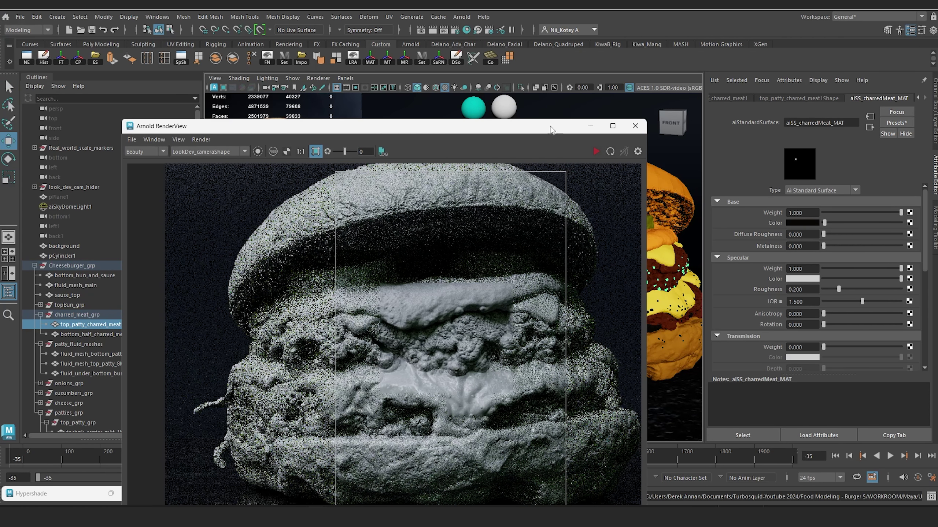
left_click_drag(552, 127, 628, 35)
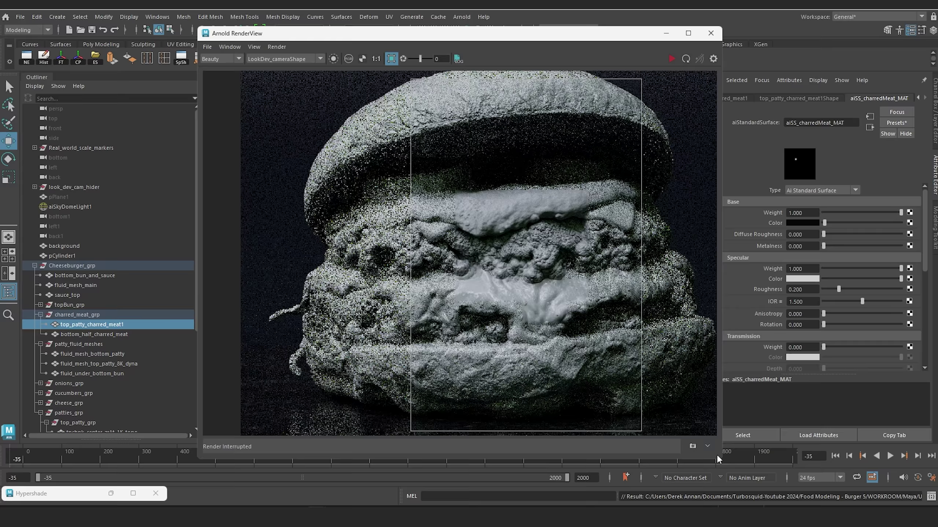
left_click_drag(722, 459, 746, 458)
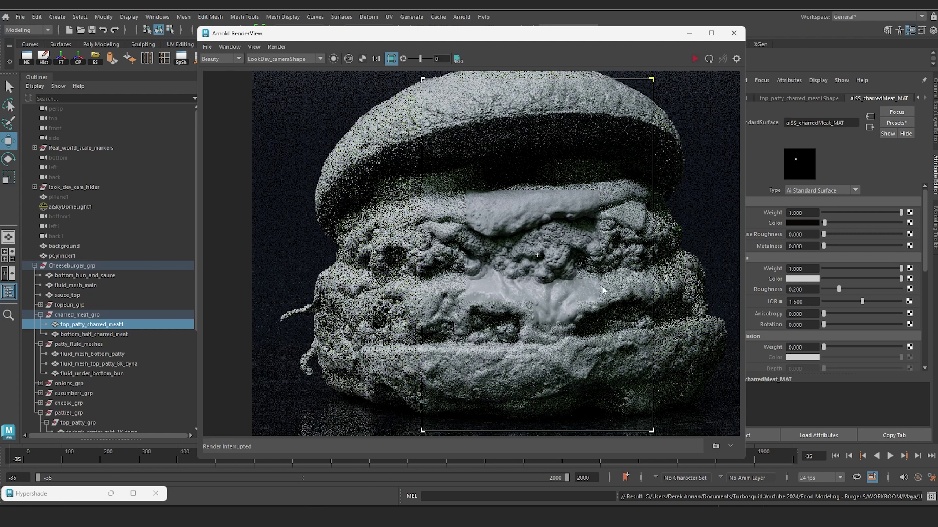
scroll(485, 135, "down", 4)
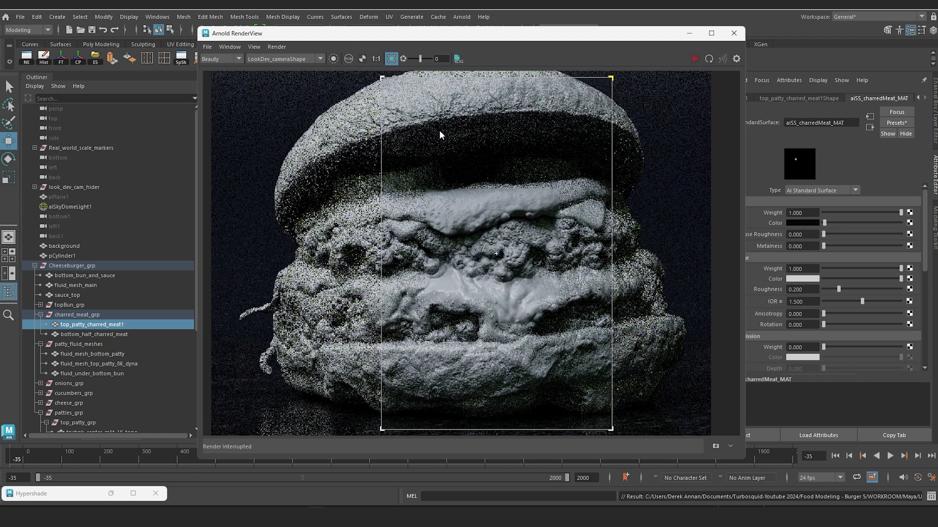
scroll(433, 159, "up", 2)
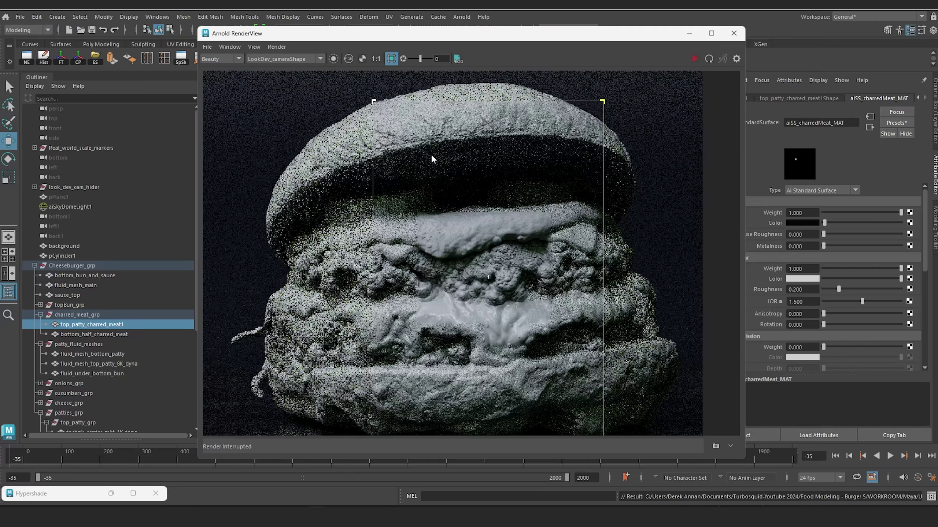
scroll(454, 162, "down", 2)
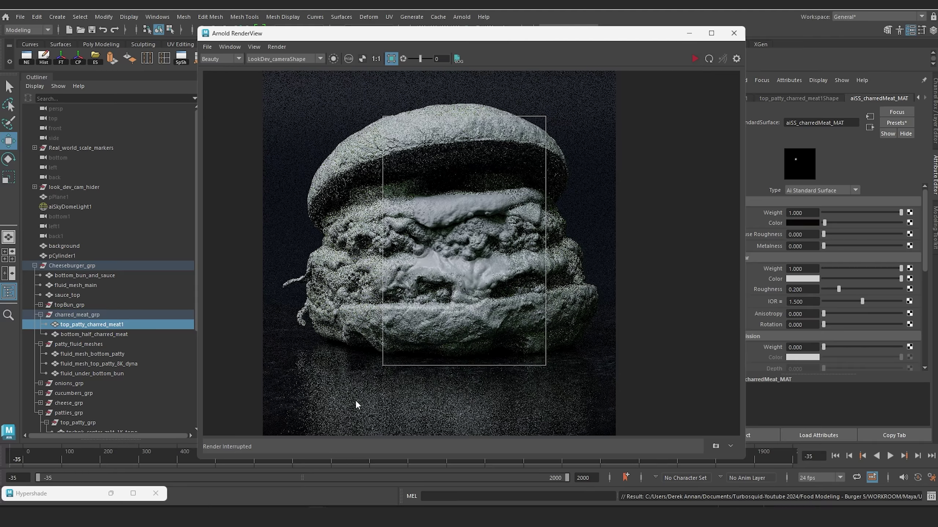
Switch to the Double_Cheese_Burger_Vol1 scene and inspect its patties, cheese and bacon up close in the perspective view.
mouse_move(317, 518)
left_click(267, 467)
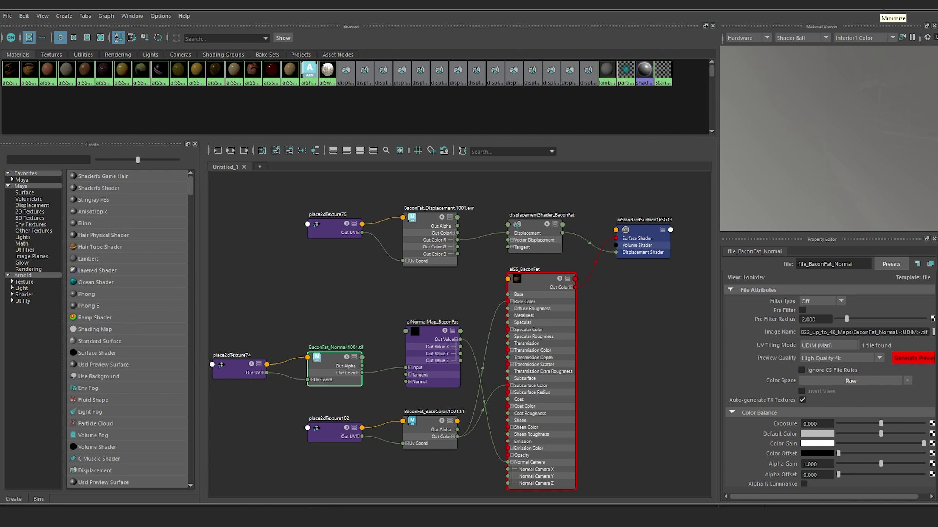
left_click(881, 3)
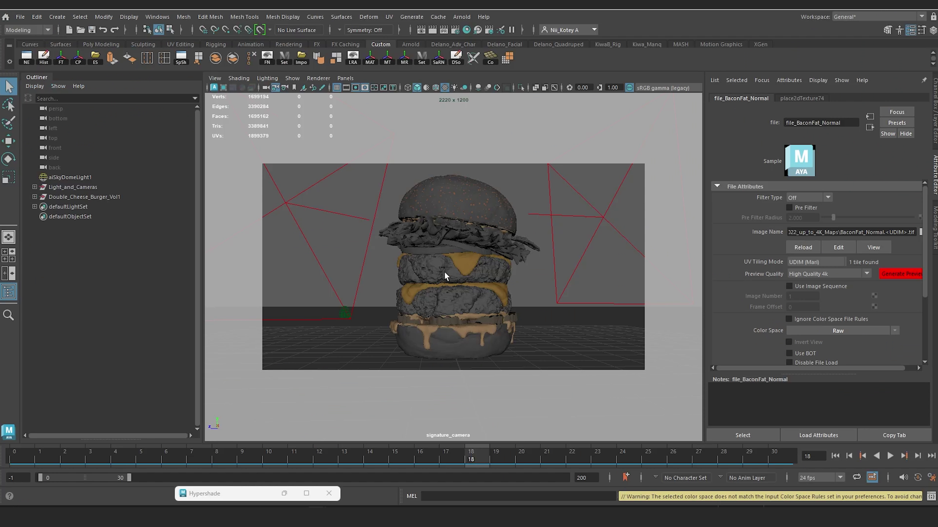
key("space")
left_click_drag(473, 249, 446, 222)
scroll(446, 224, "up", 5)
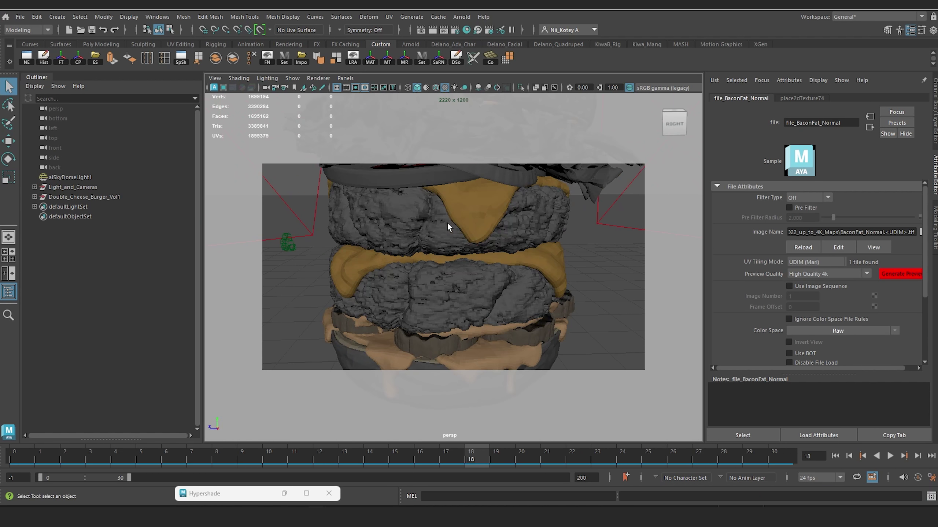
middle_click_drag(447, 223, 432, 288, "alt")
left_click_drag(432, 285, 500, 294, "alt")
left_click_drag(406, 267, 495, 264, "alt")
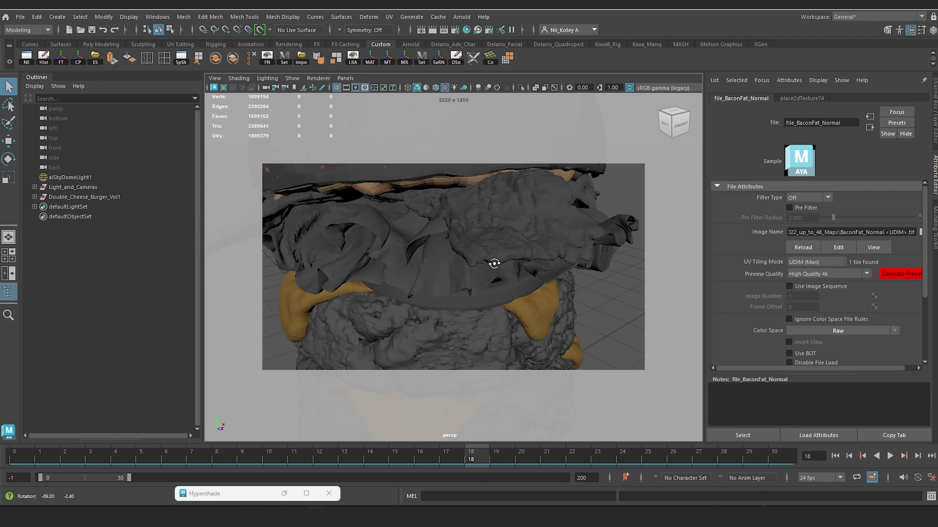
middle_click_drag(444, 267, 429, 279, "alt")
Examine the aiSS_BaconFat shader network in the Hypershade, including its base color, normal and displacement map connections.
left_click(288, 493)
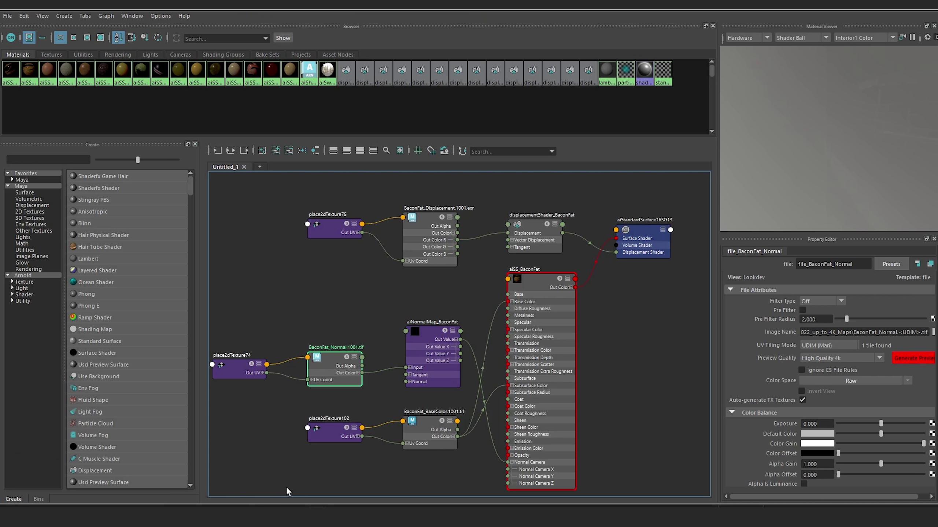
middle_click_drag(449, 297, 447, 282, "alt")
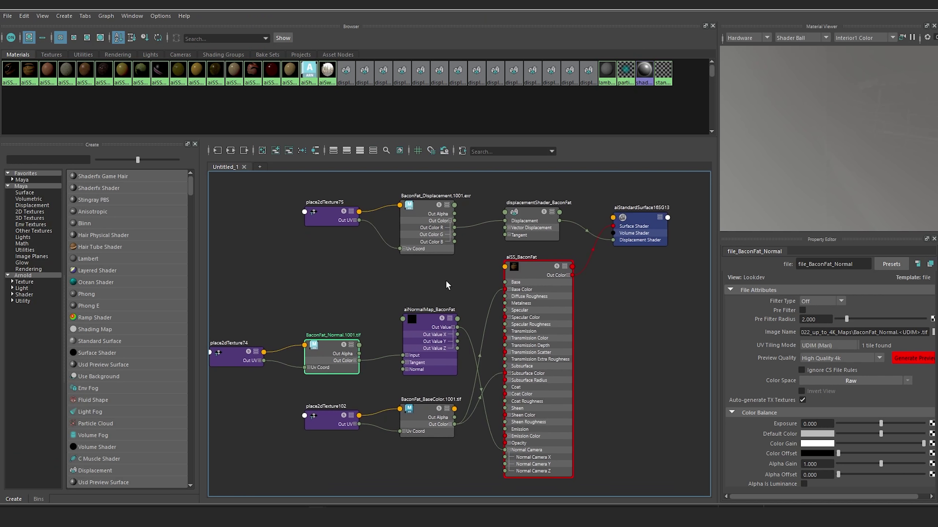
left_click(533, 266)
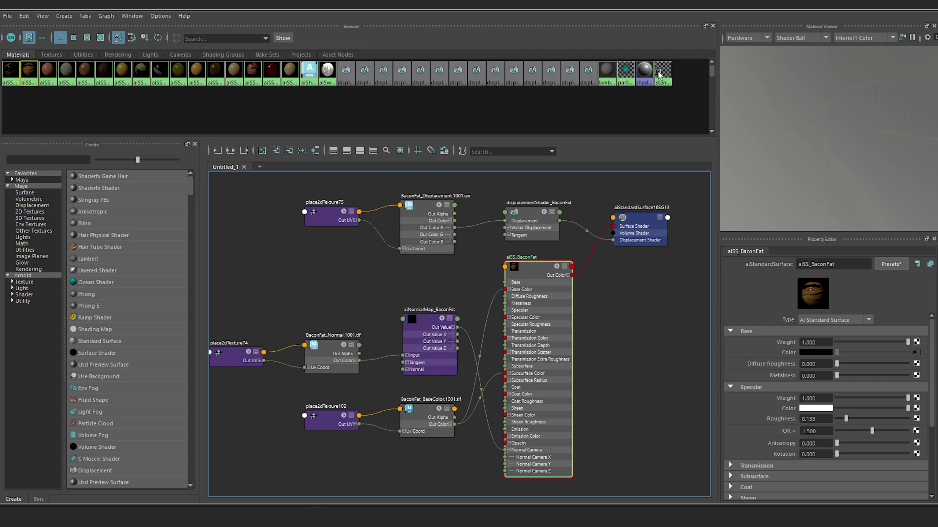
Return to the Cheeseburger_grp scene and start a full-frame Arnold render from LookDev_camera without the crop region.
left_click(888, 11)
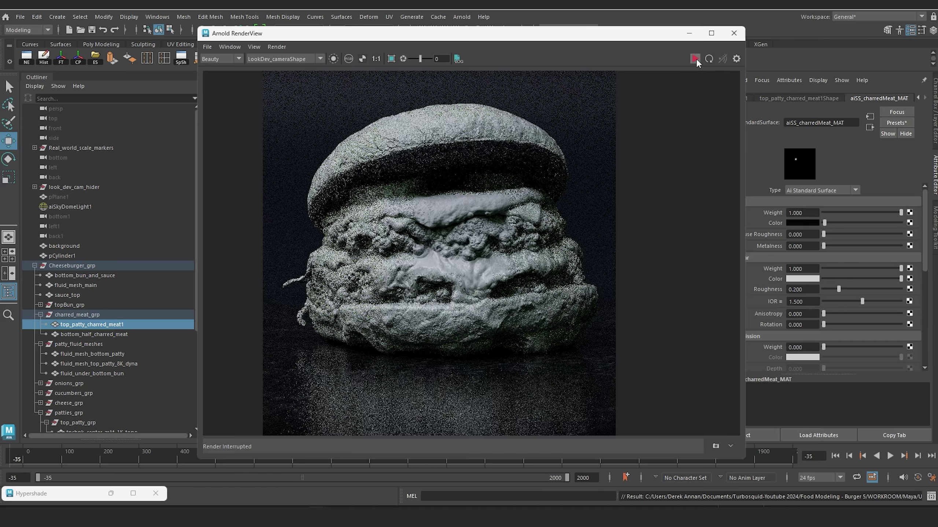
left_click(693, 58)
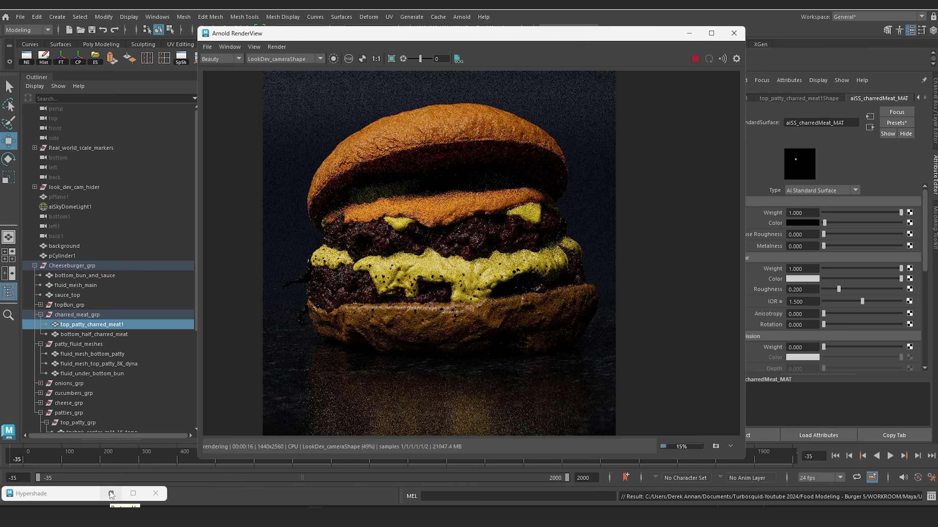
Graph the input and output connections of the file_blaubeuren_night texture in the Hypershade.
left_click(110, 492)
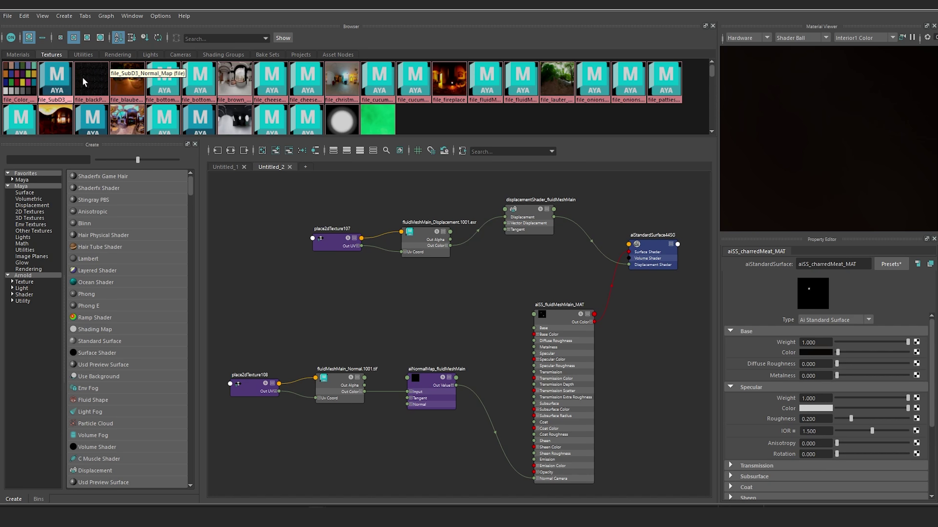
left_click(130, 80)
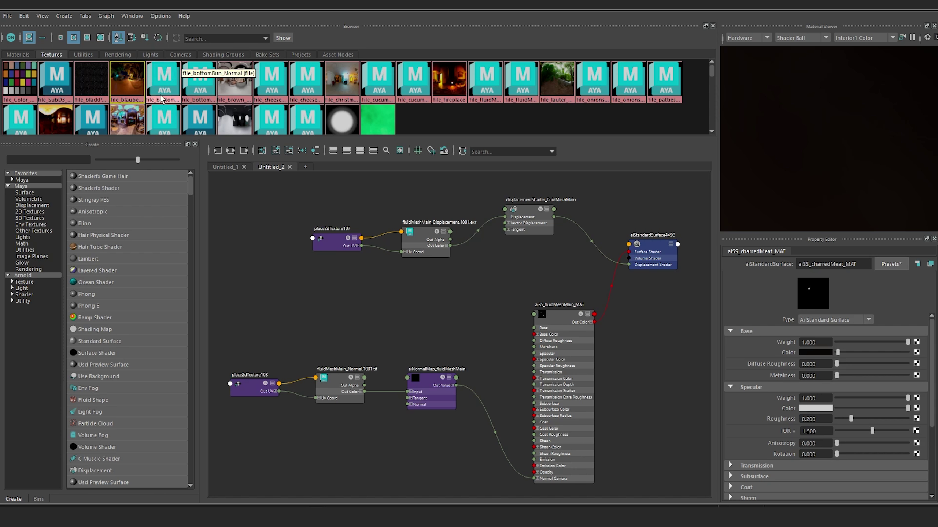
left_click(230, 151)
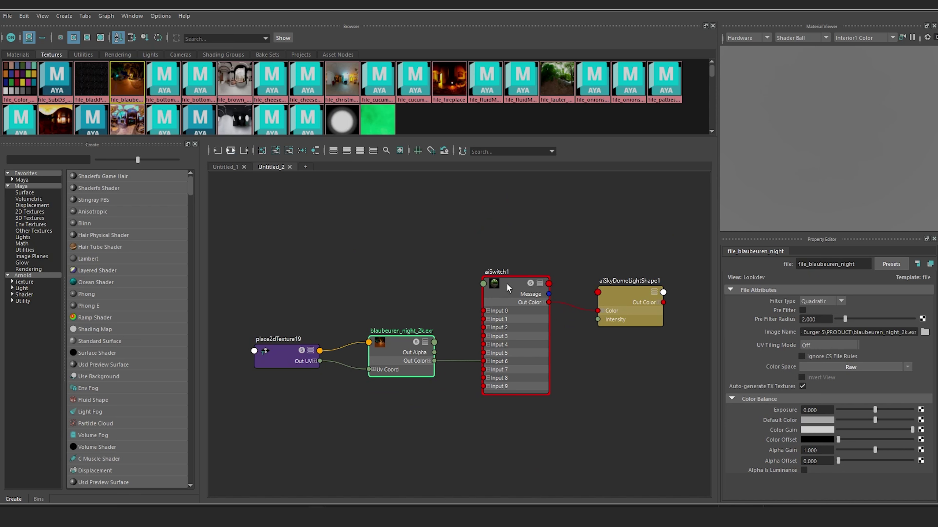
Graph all connections of aiSwitch1 and examine how the HDRI file textures feed the sky dome light's color.
left_click(506, 284)
left_click(232, 152)
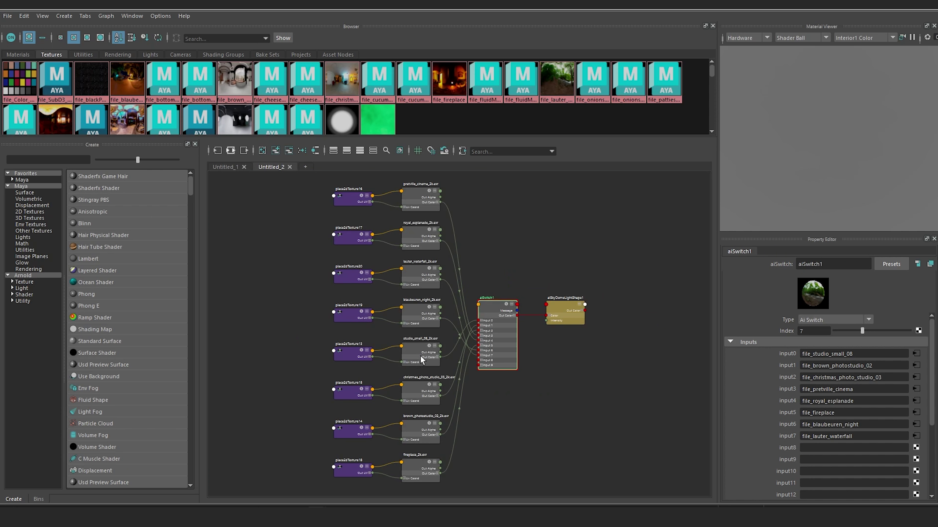
scroll(511, 343, "up", 4)
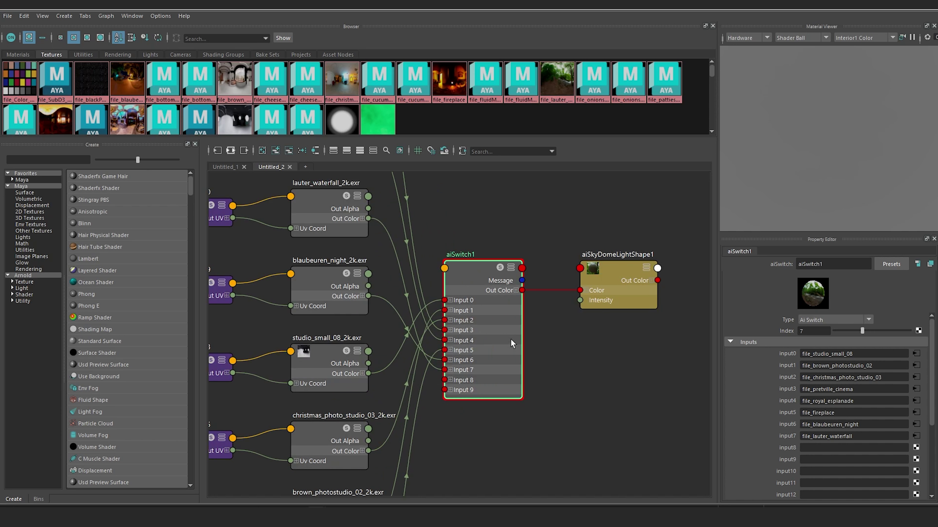
scroll(421, 296, "down", 2)
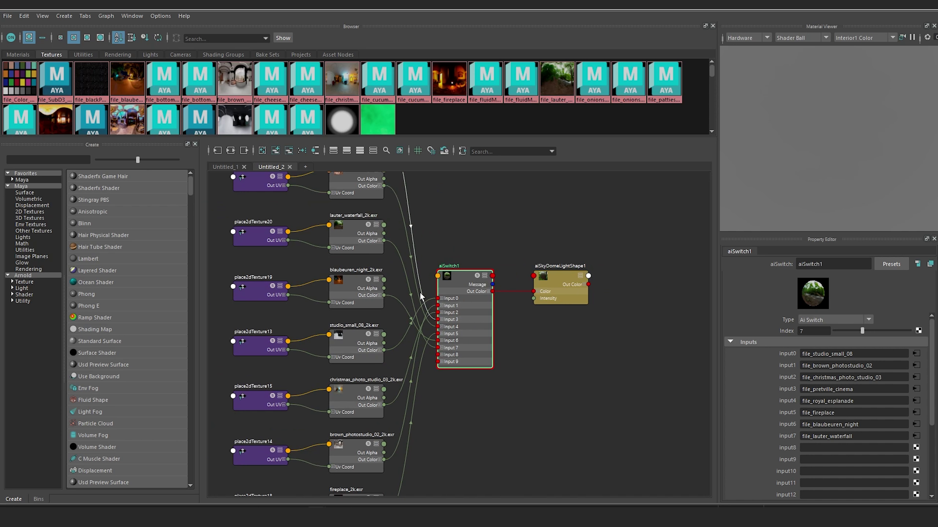
middle_click_drag(461, 210, 506, 284, "alt")
scroll(495, 225, "down", 2)
scroll(495, 225, "up", 2)
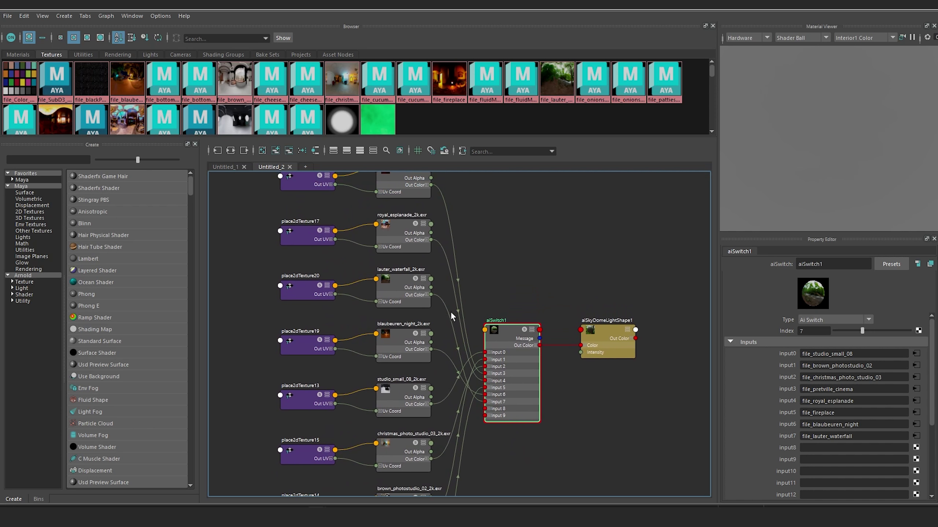